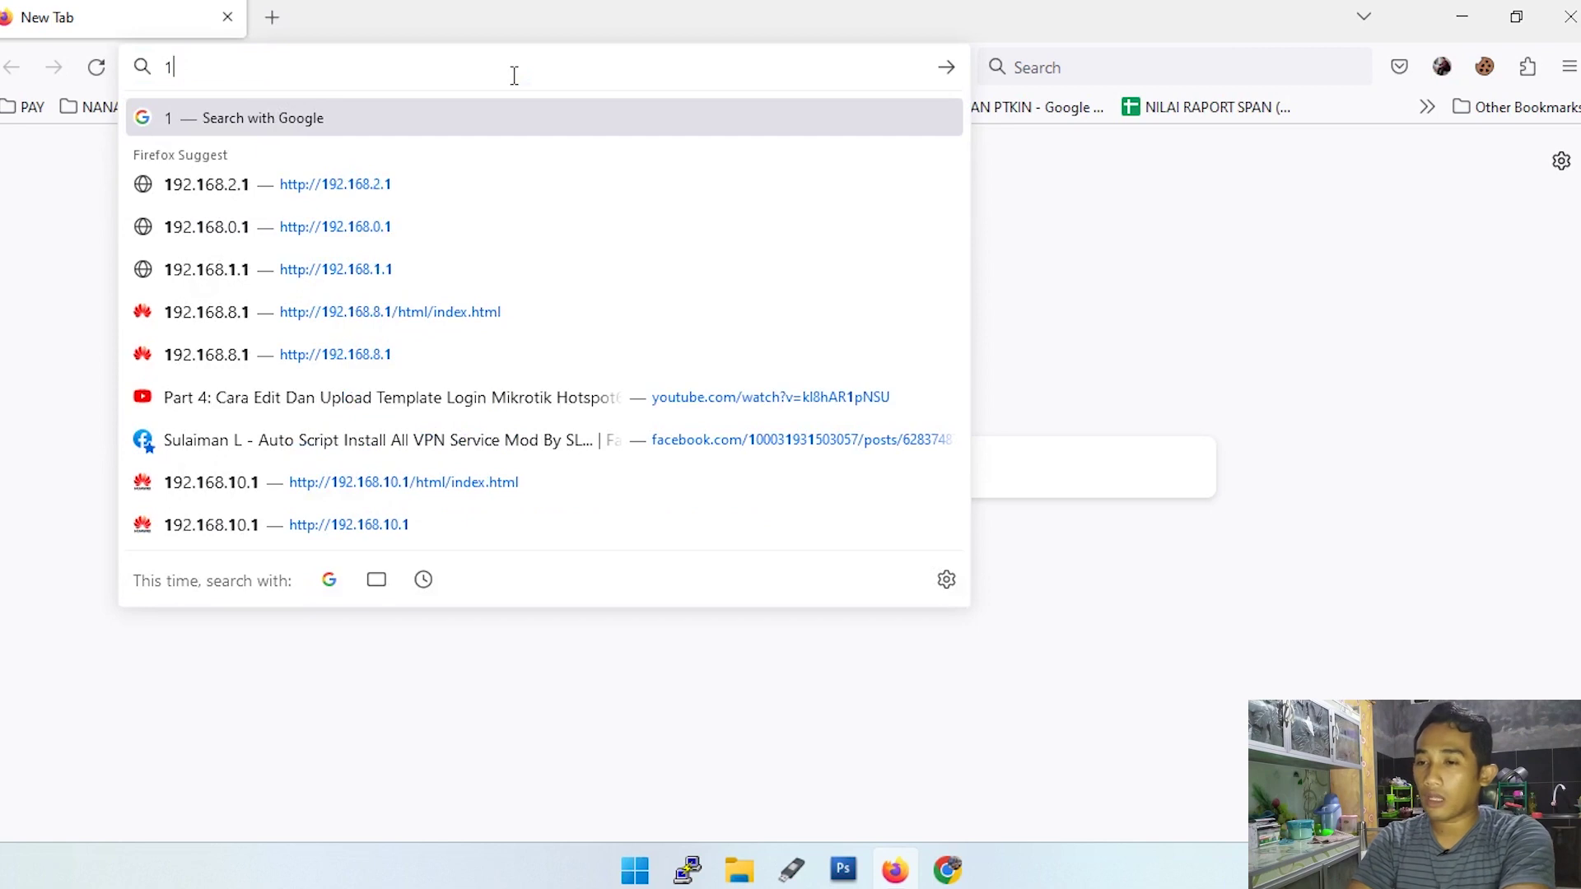
Open the router's administration page at 192.168.0.1.
type("92")
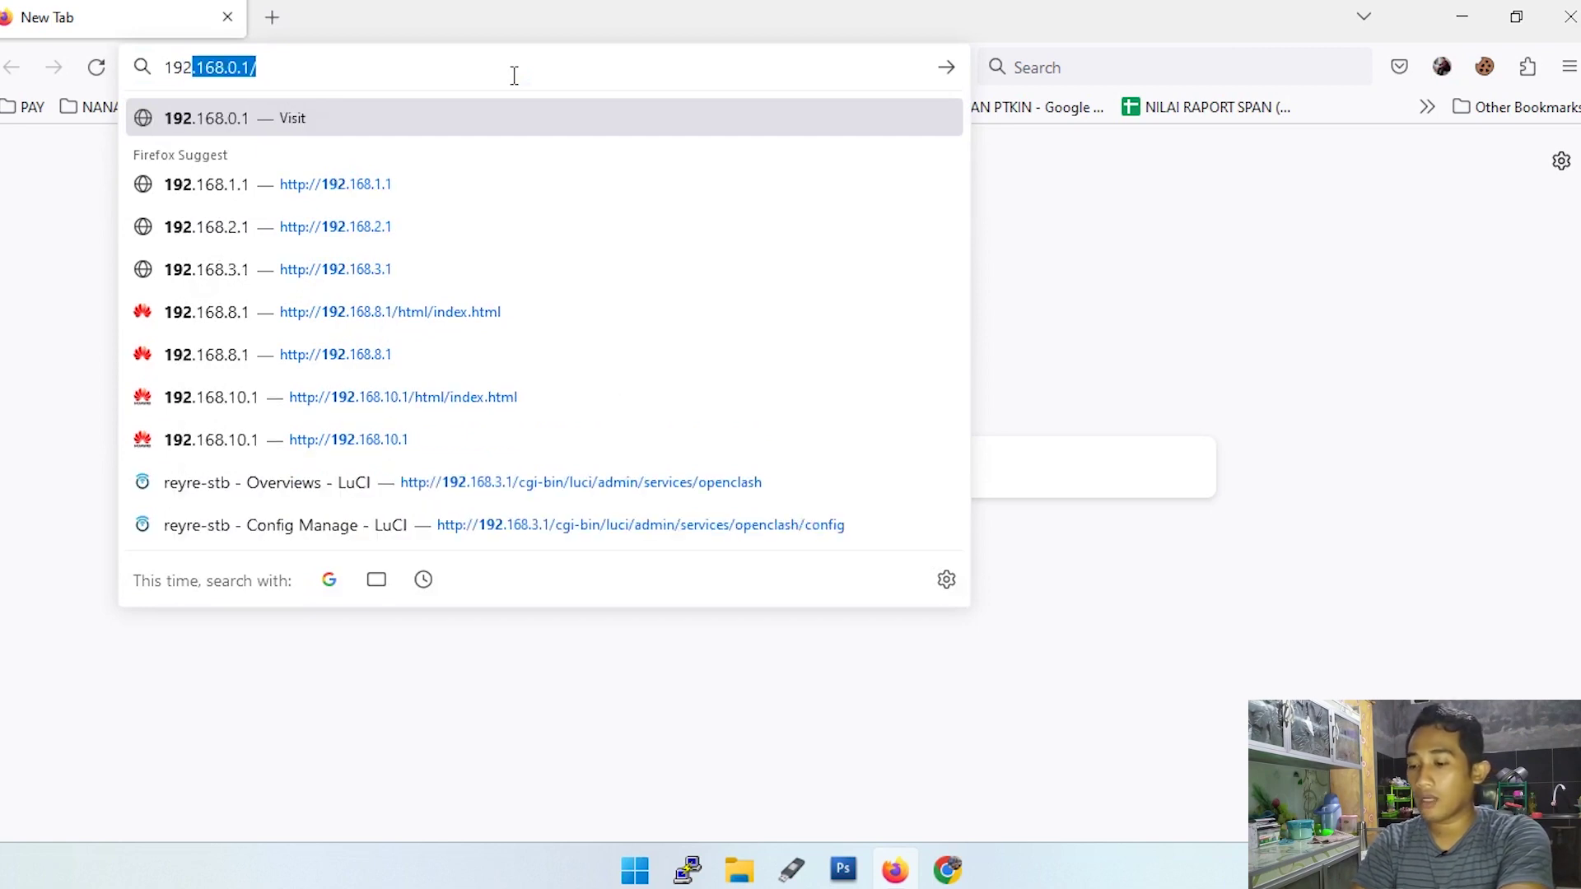
type(".168.-")
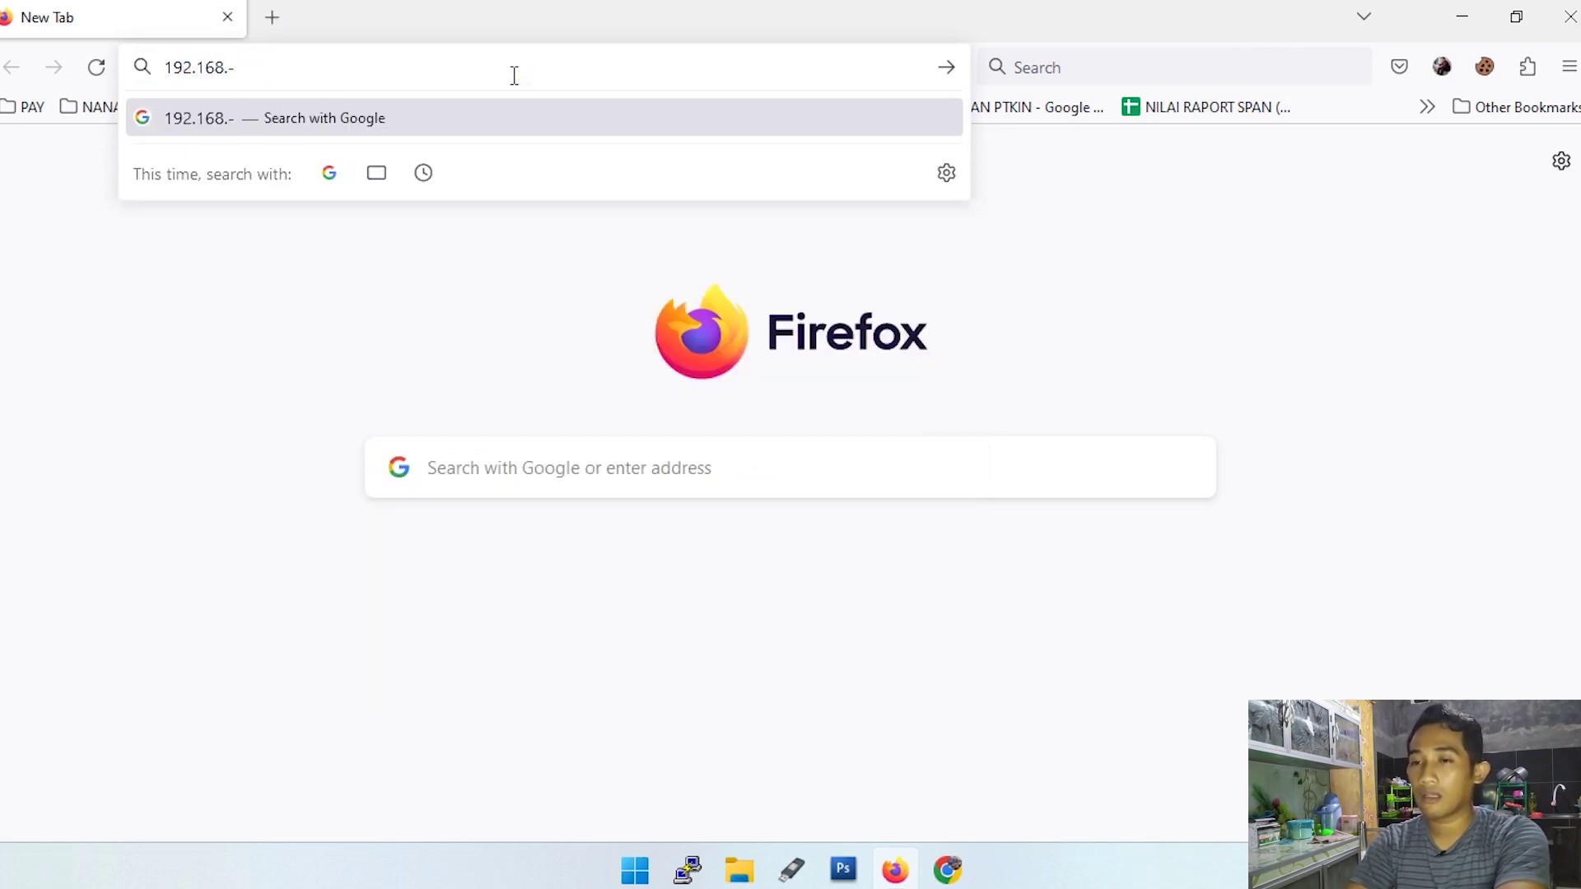
key("BackSpace")
type("0.1")
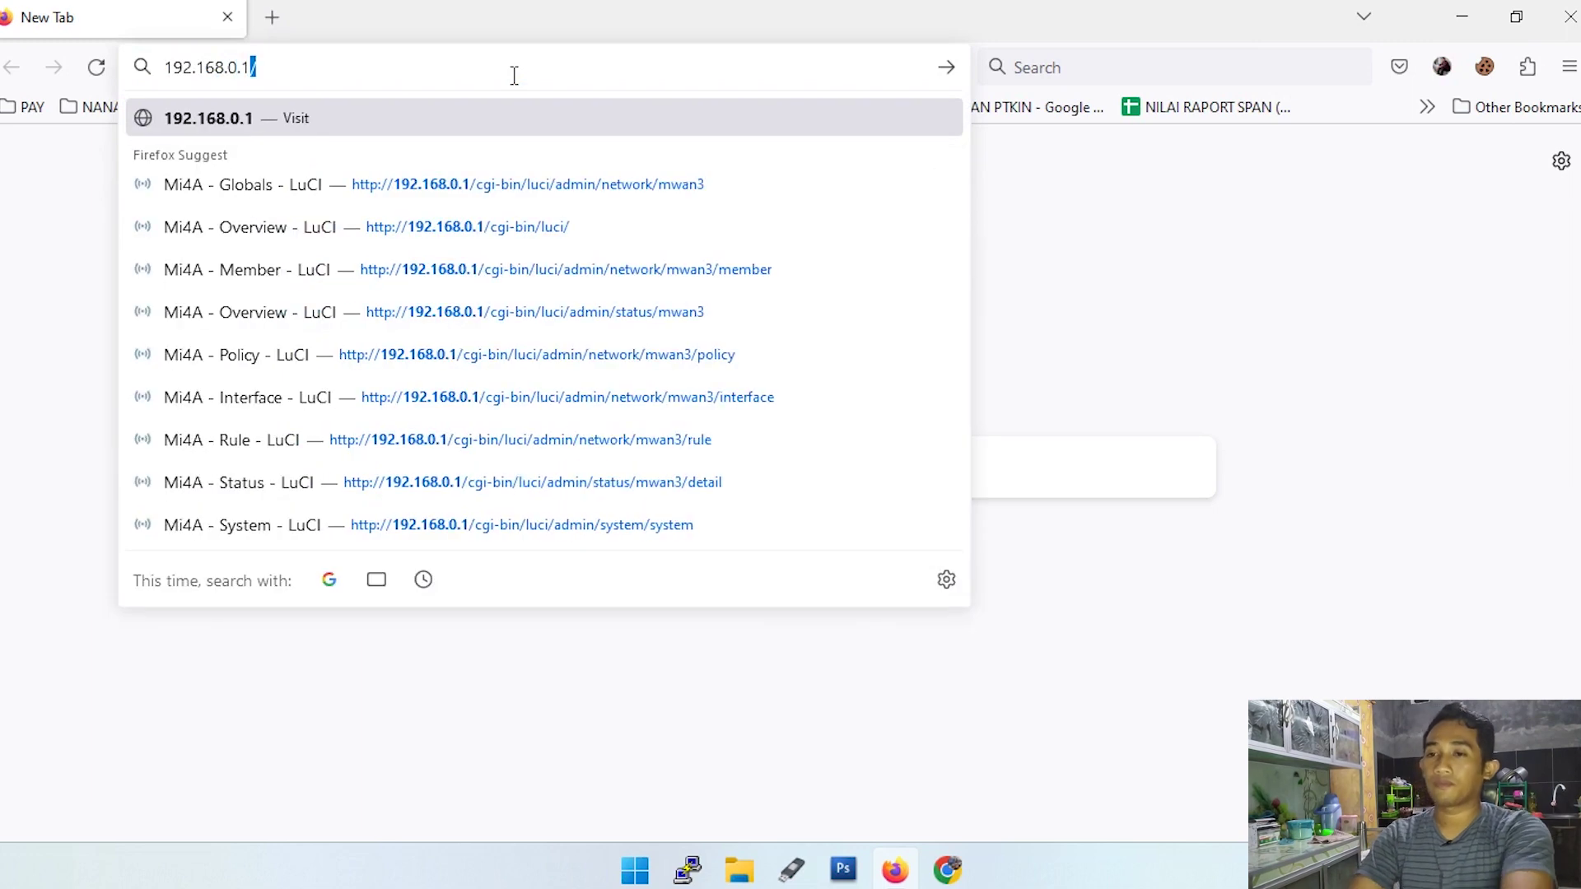
key("Return")
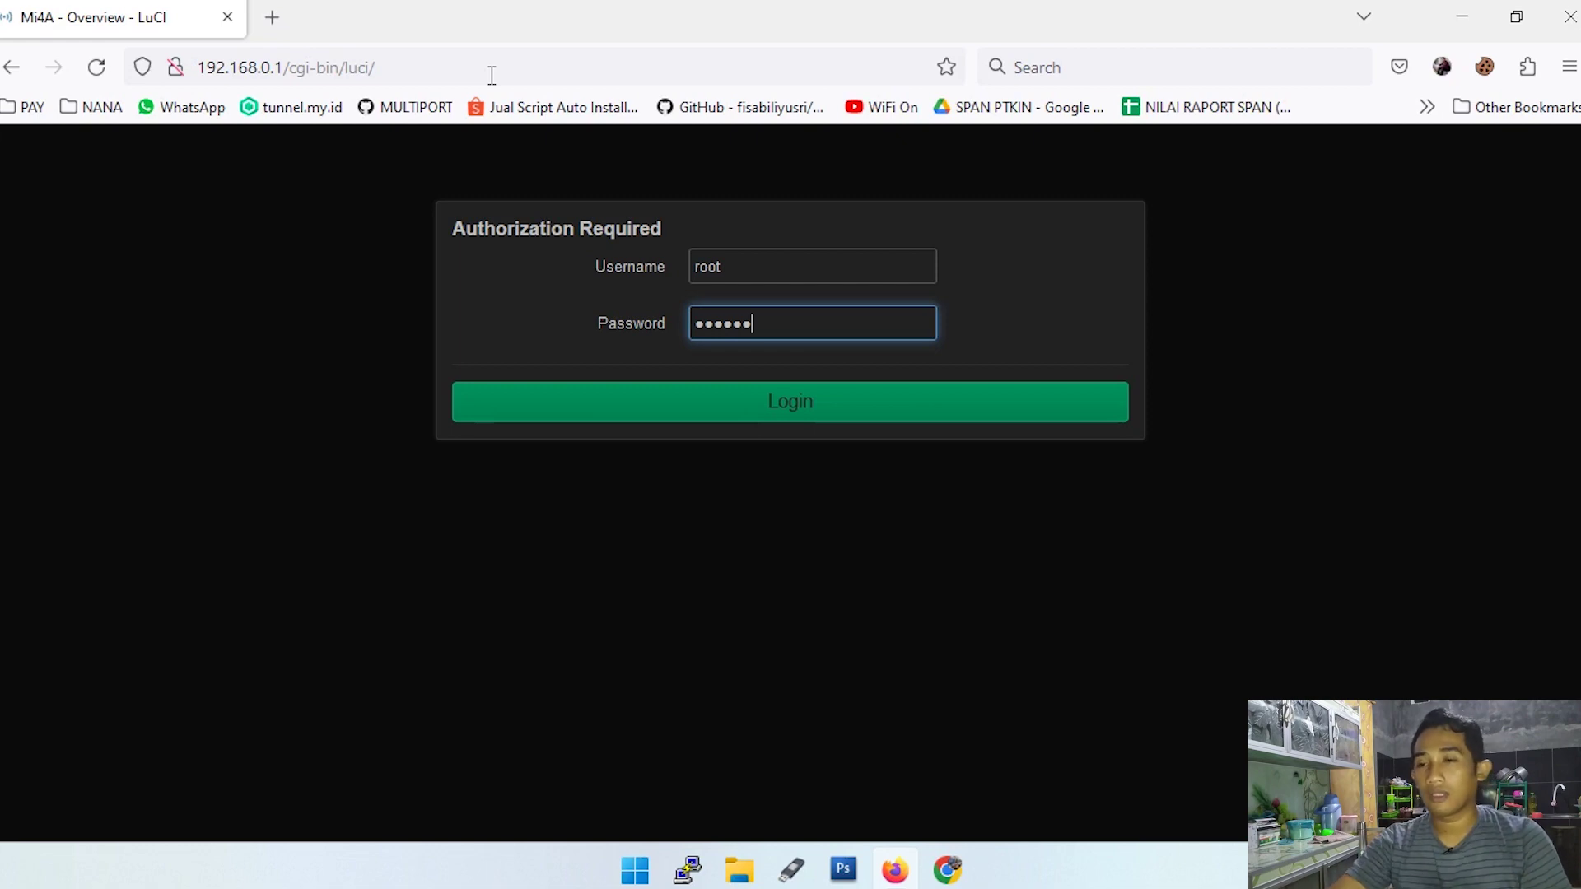
Try to open the router page at 192.168.1.1 in a new tab.
left_click(273, 17)
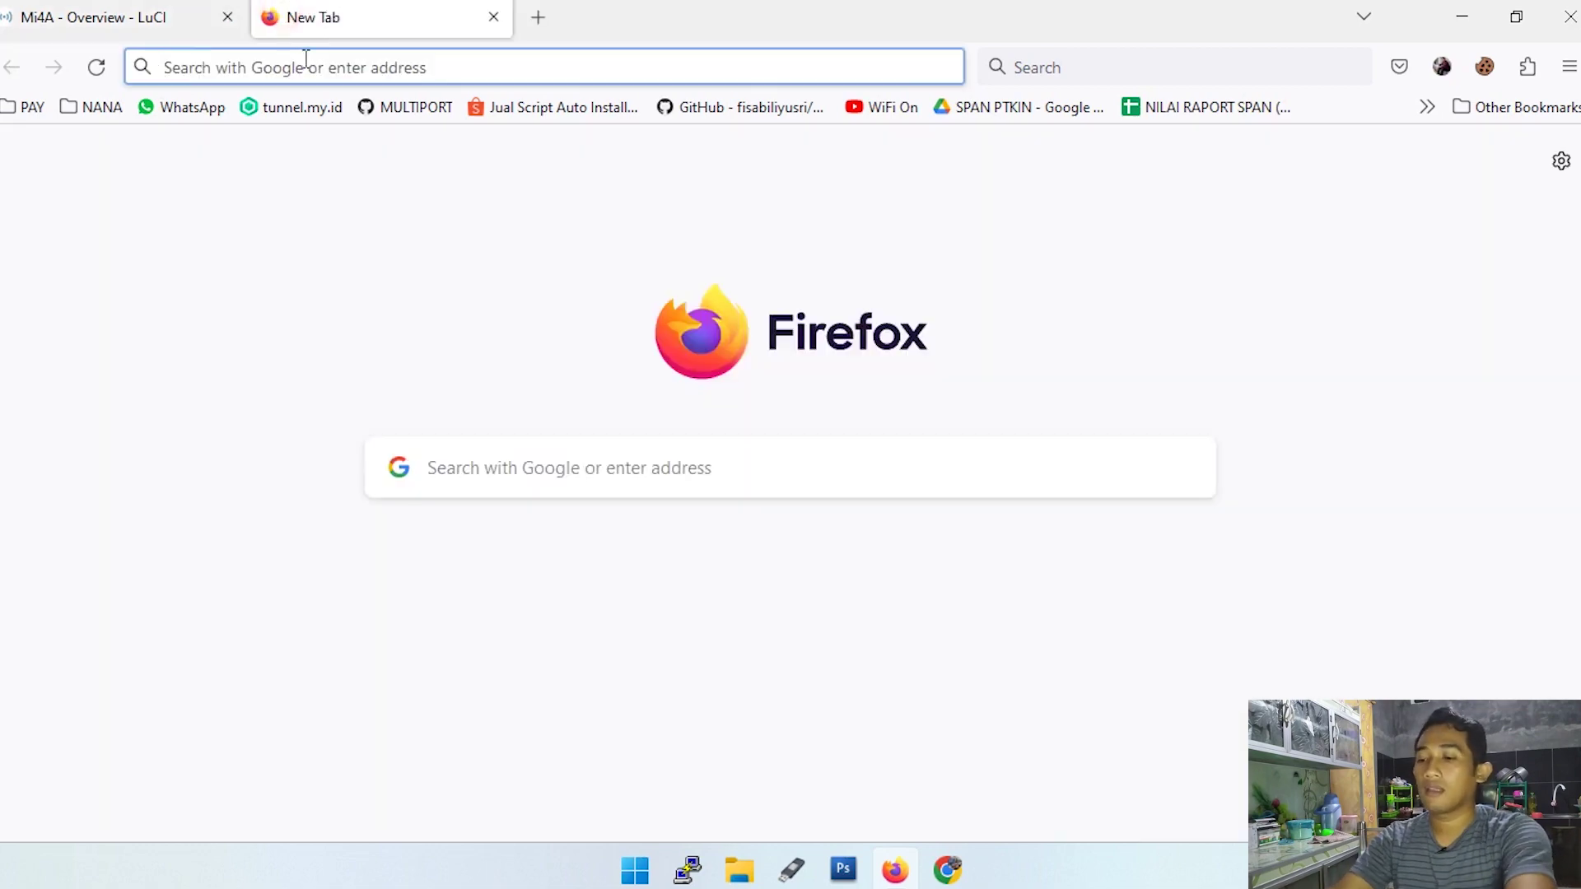
type("192.1")
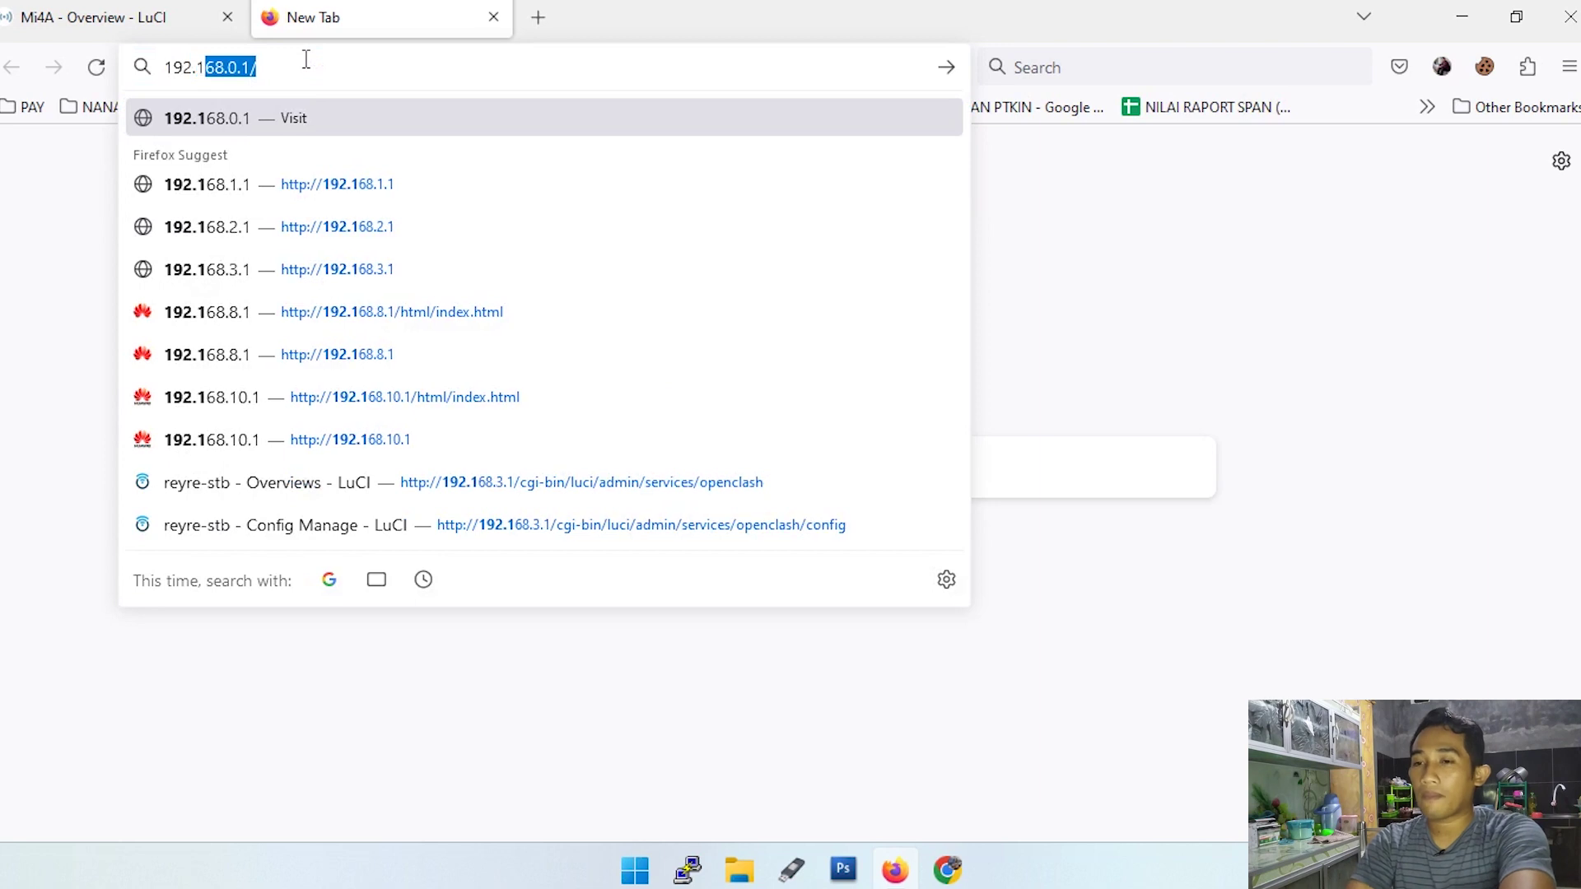
type("68.1.1")
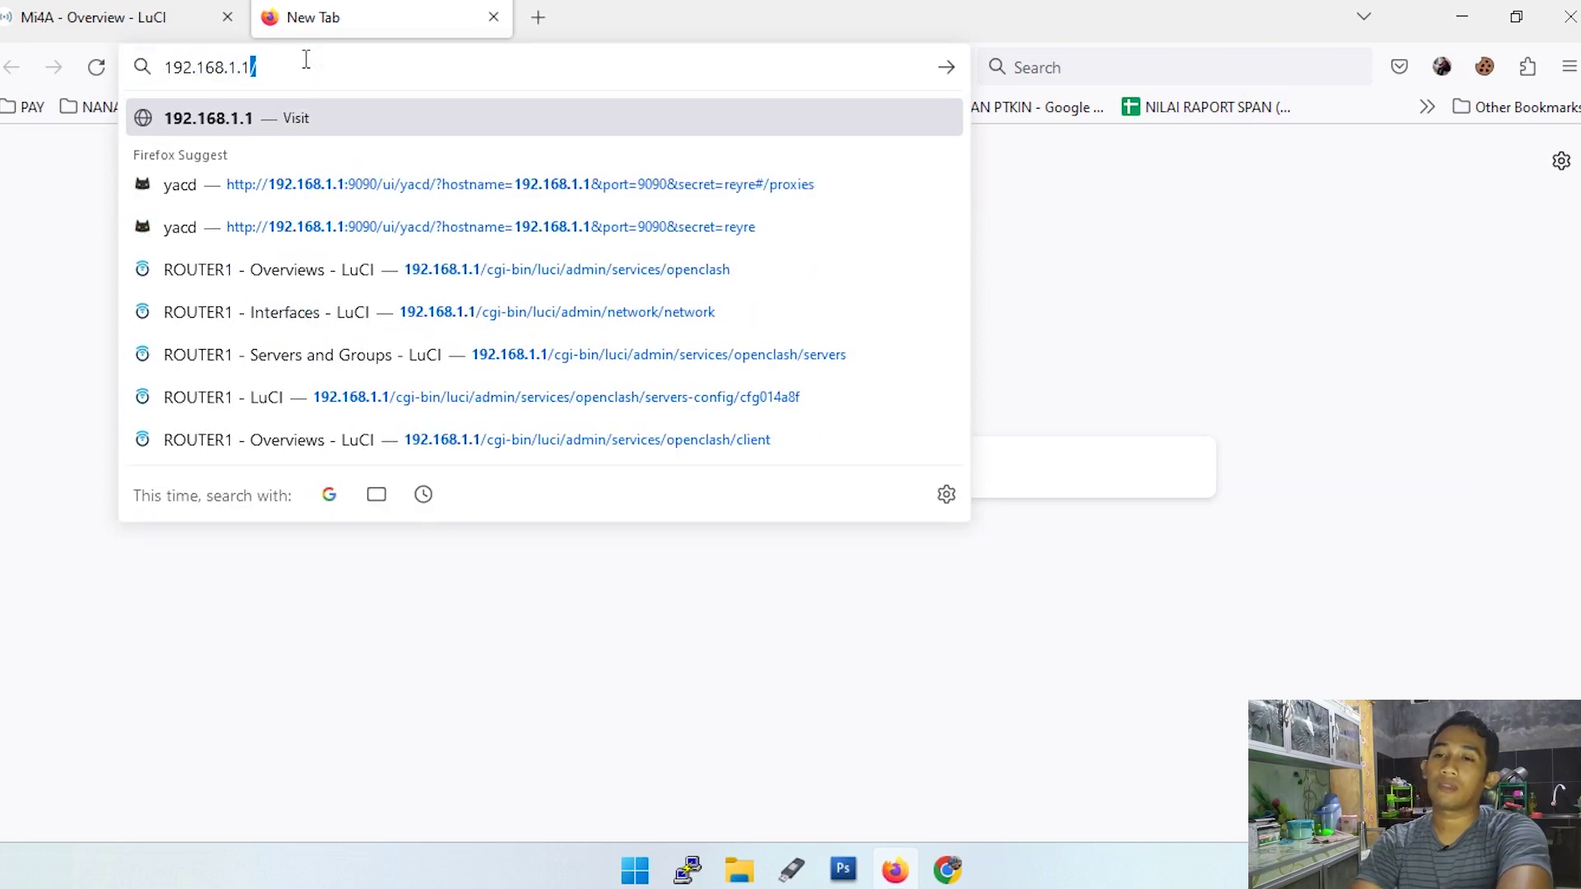
key("Return")
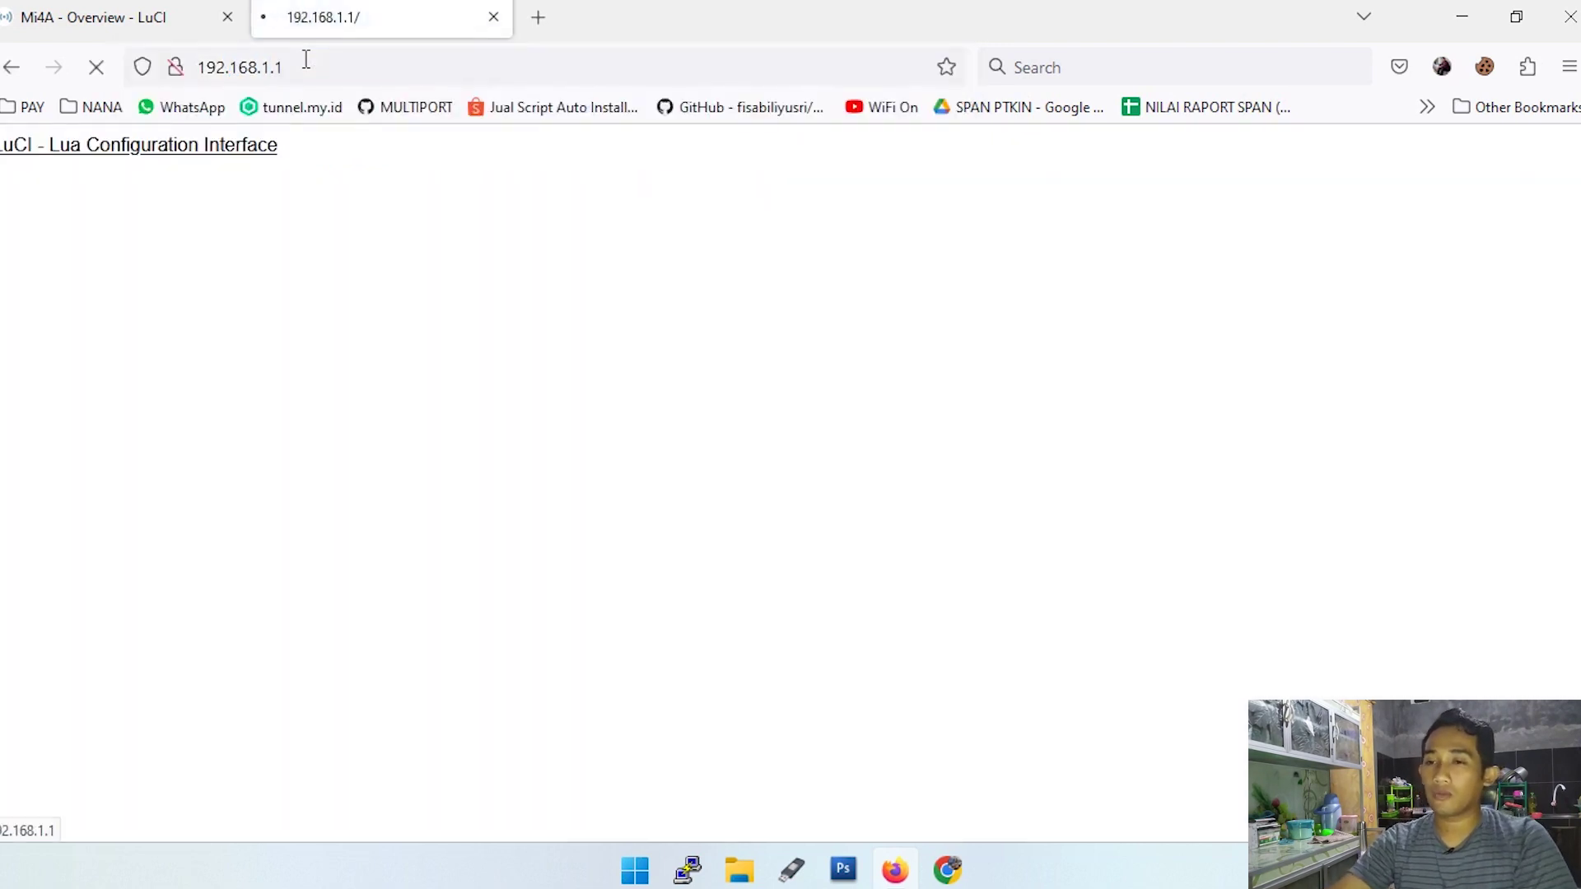
left_click(353, 67)
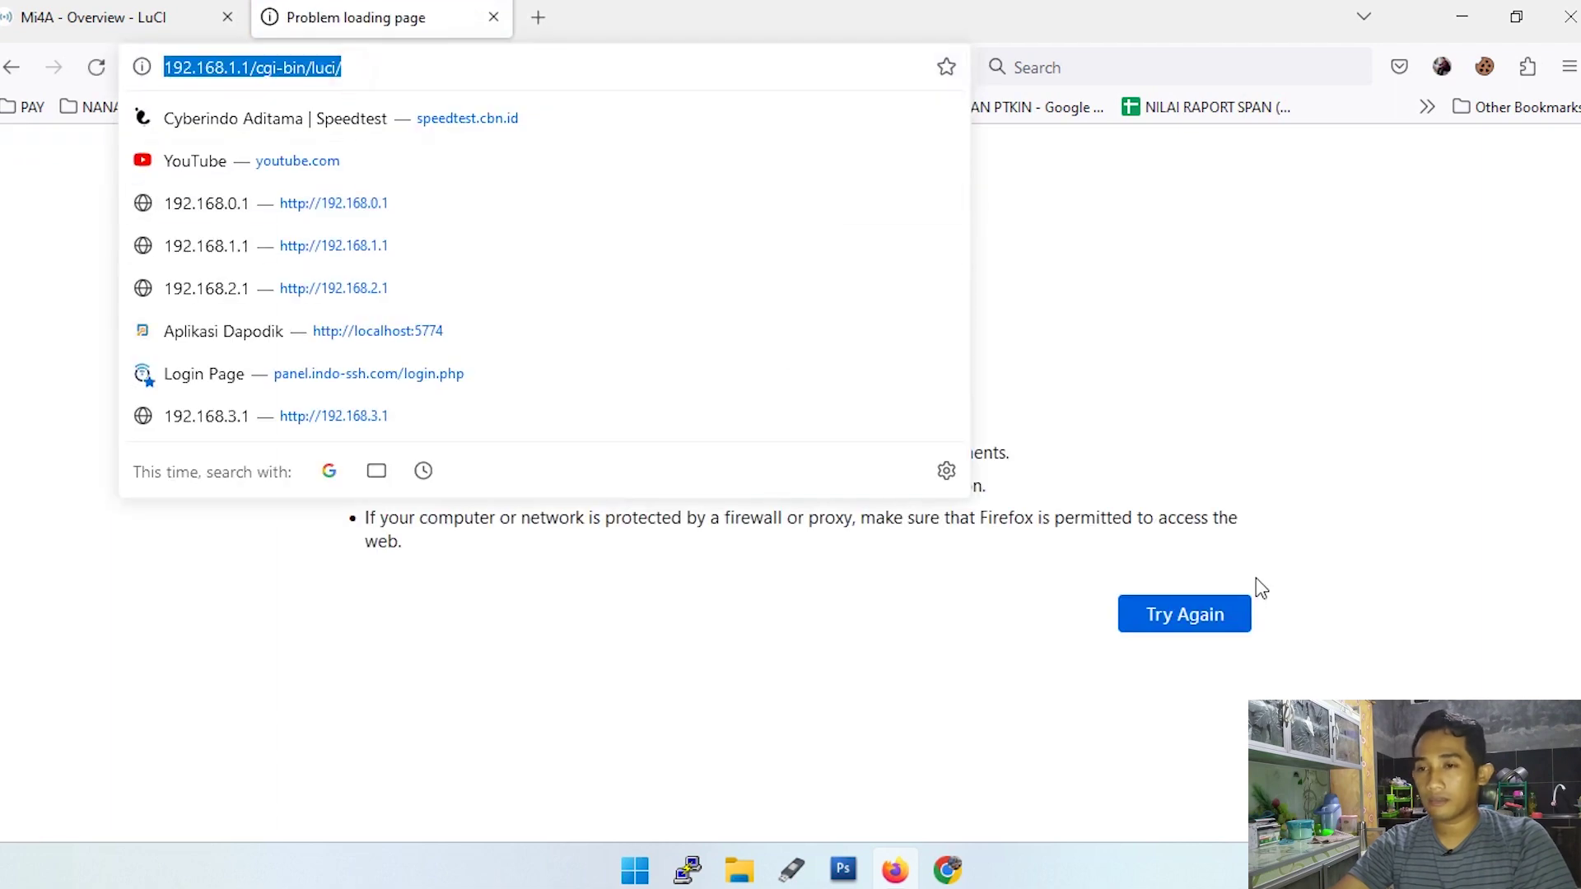
Return to the 192.168.0.1 login page and log in as root with the prefilled credentials.
left_click(123, 18)
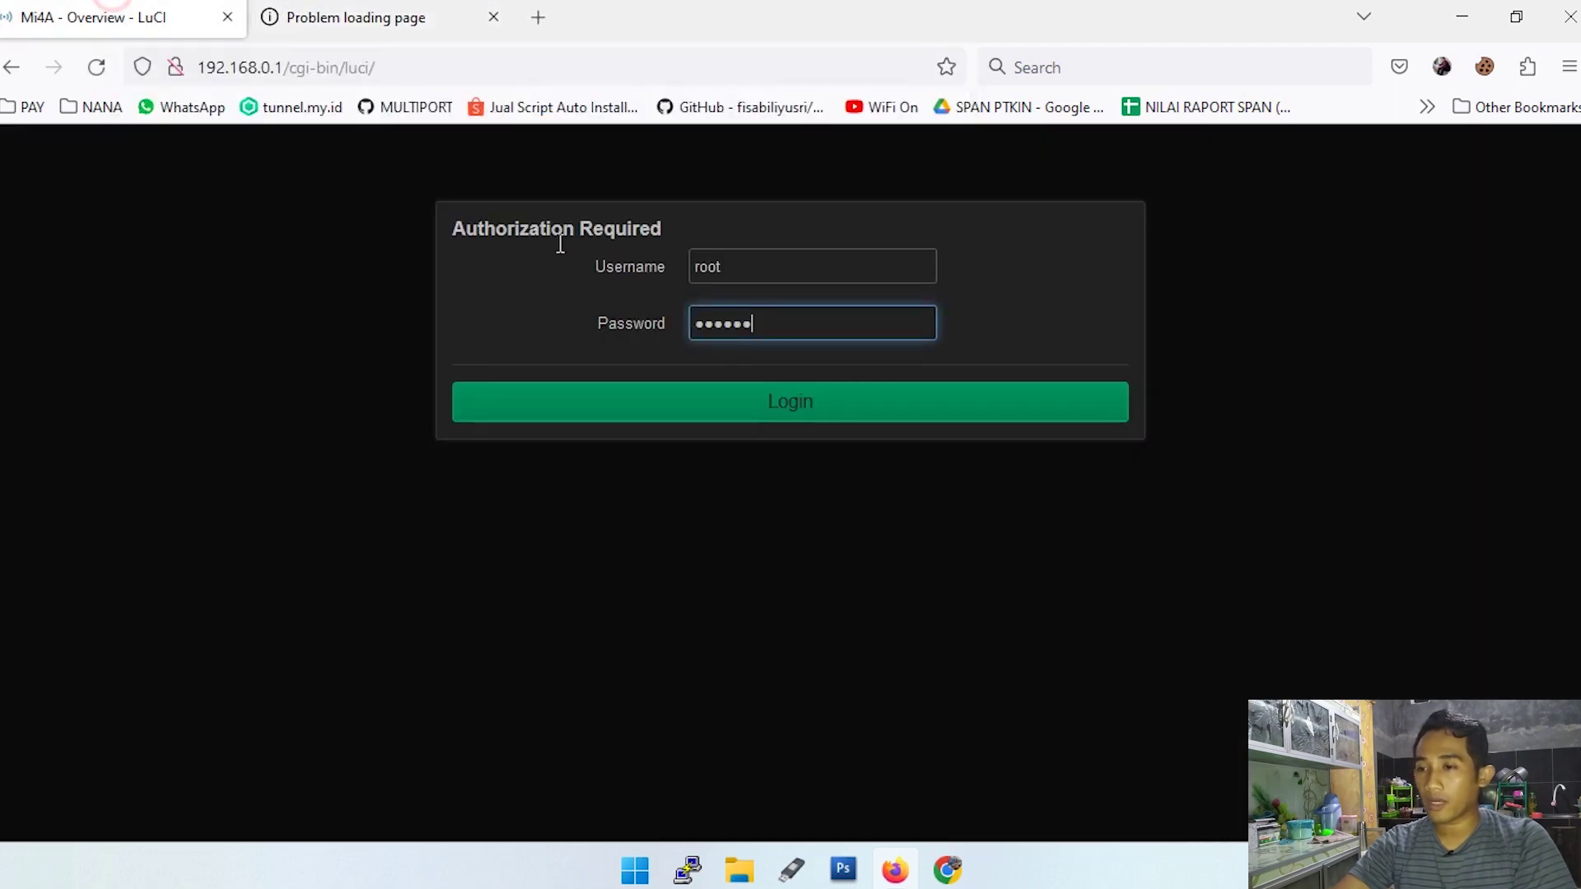
left_click(797, 395)
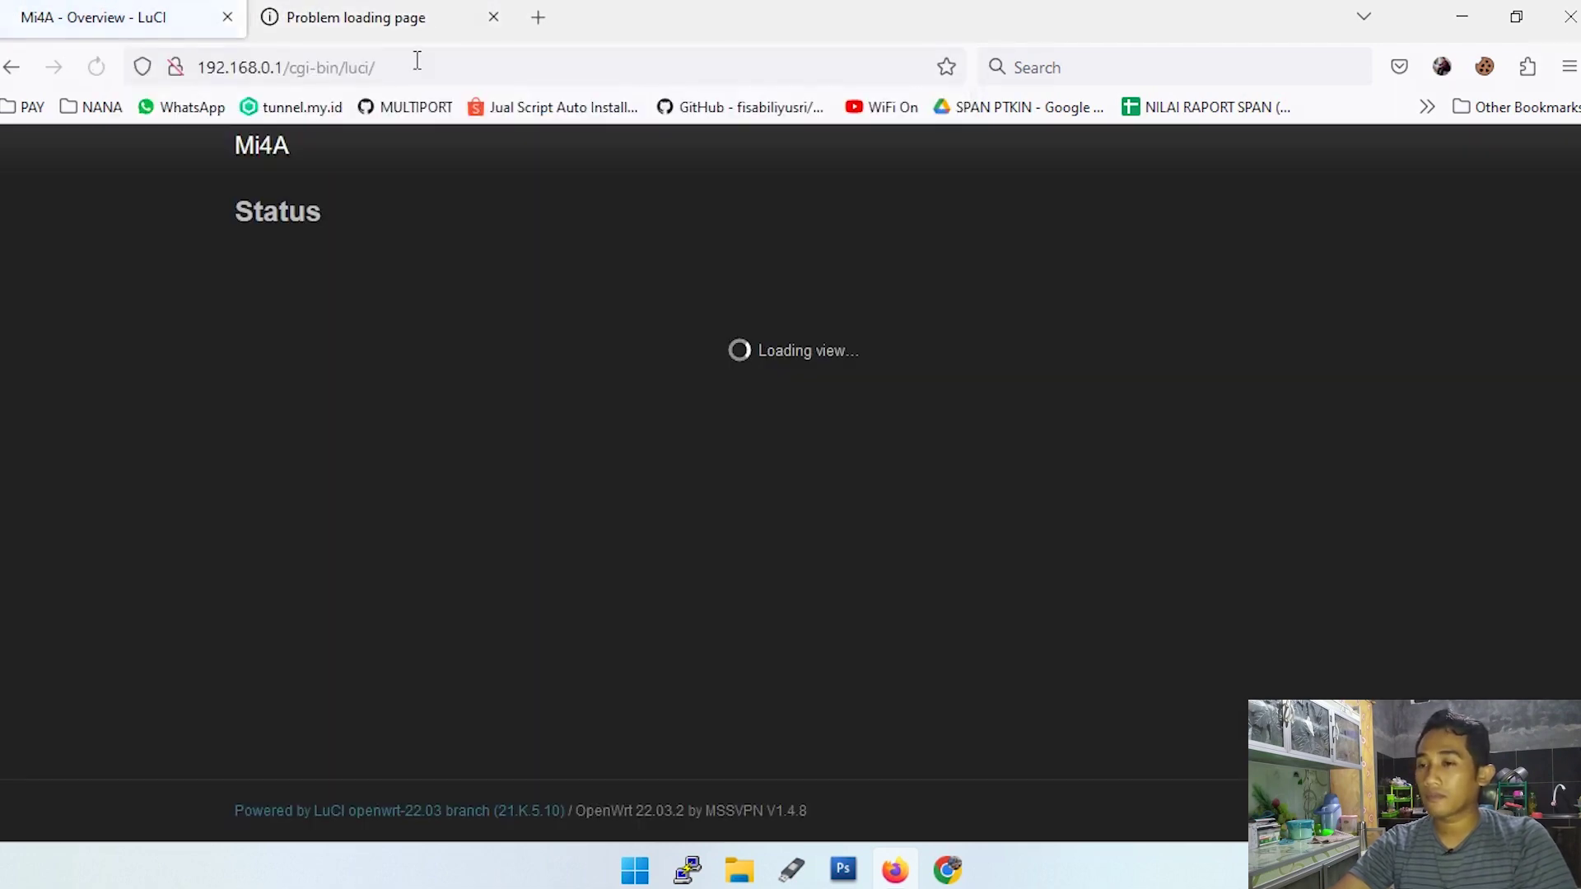
Open the router's network interfaces page and restart the WAN interface.
mouse_move(630, 148)
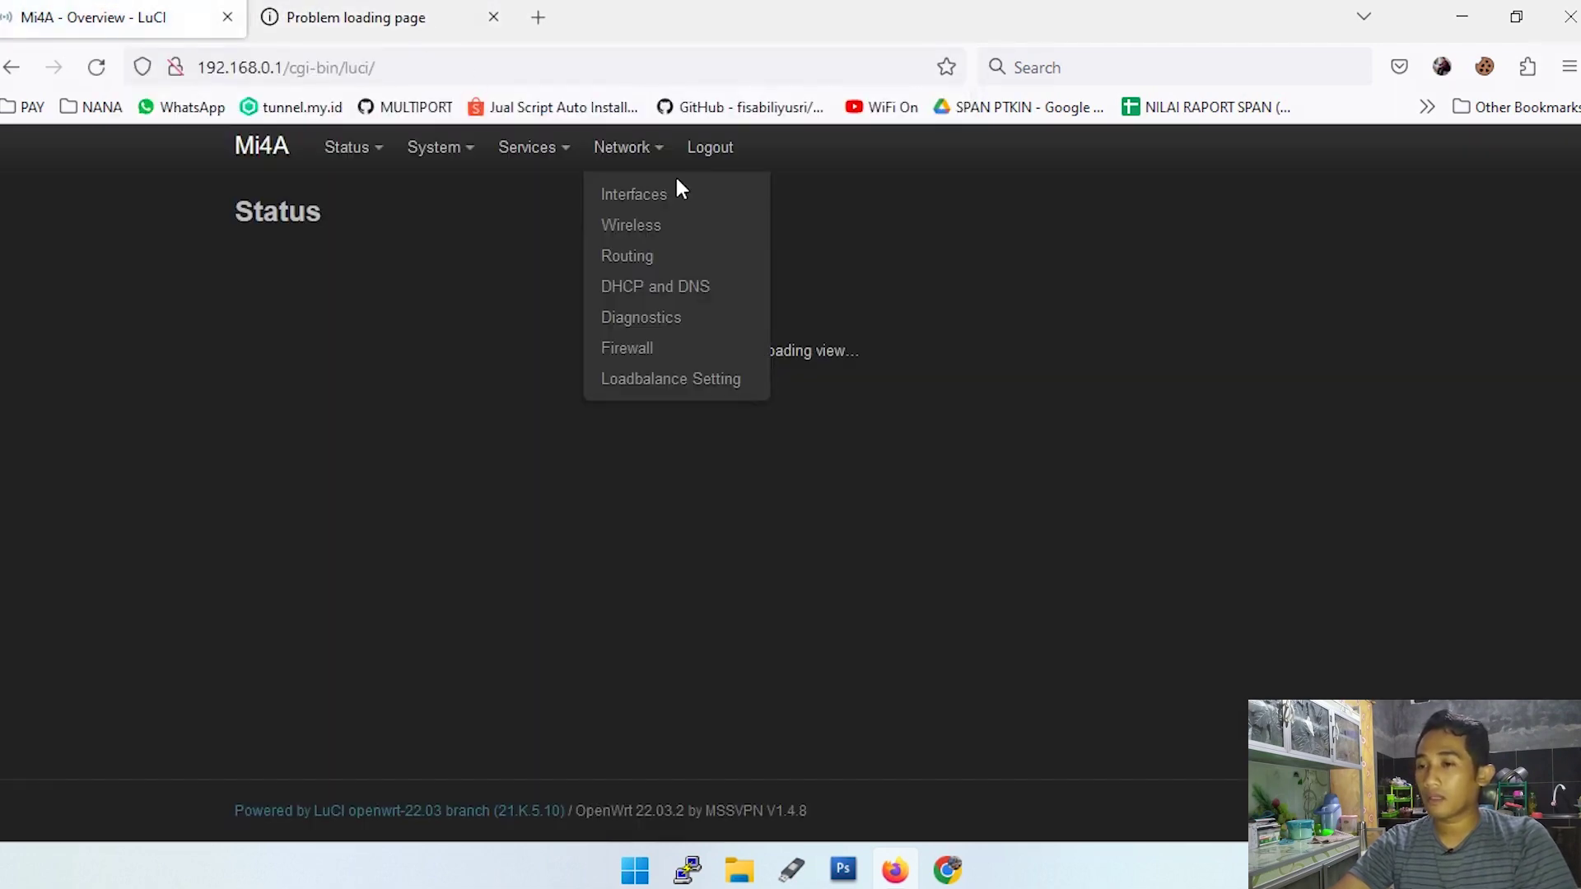
left_click(632, 194)
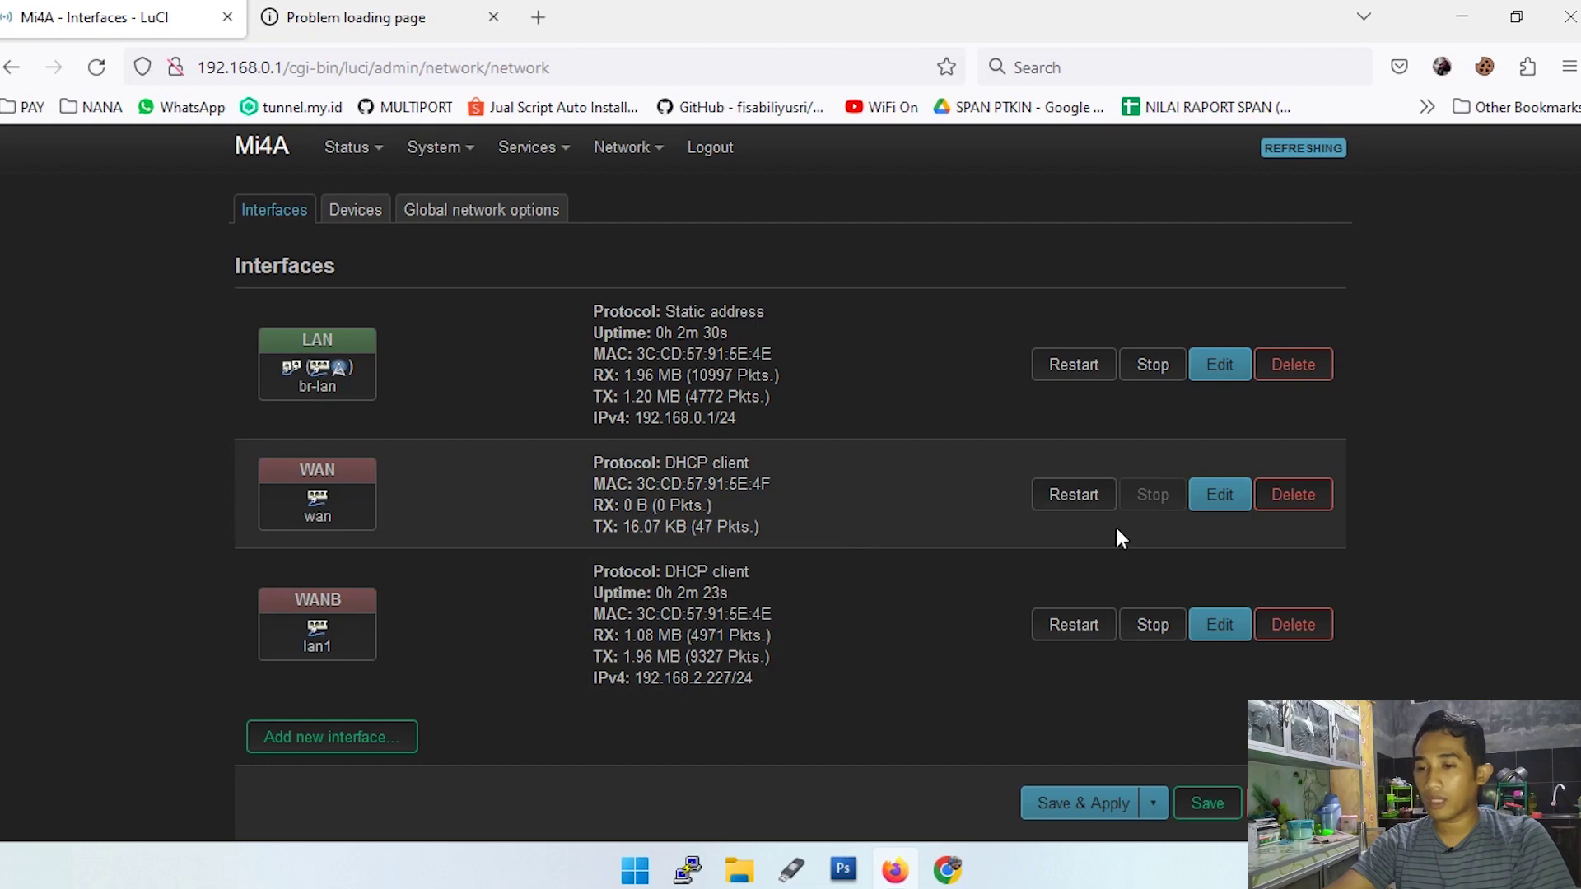
left_click(1069, 498)
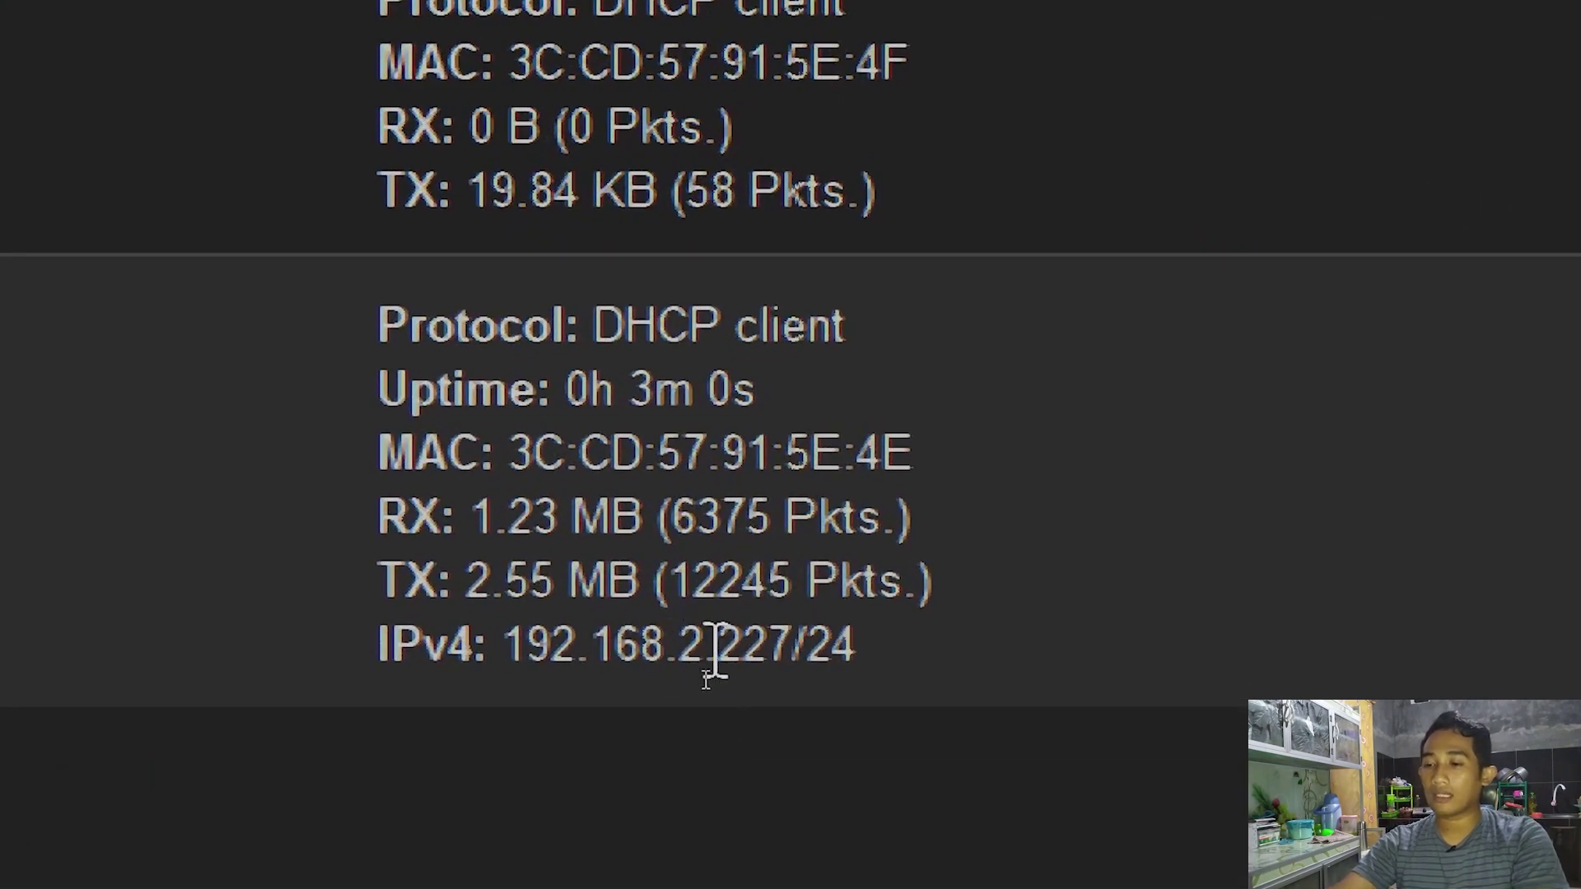
Examine the IPv4 addresses, assigned ports and connection details of the WAN and WANB interfaces.
left_click_drag(720, 650, 811, 646)
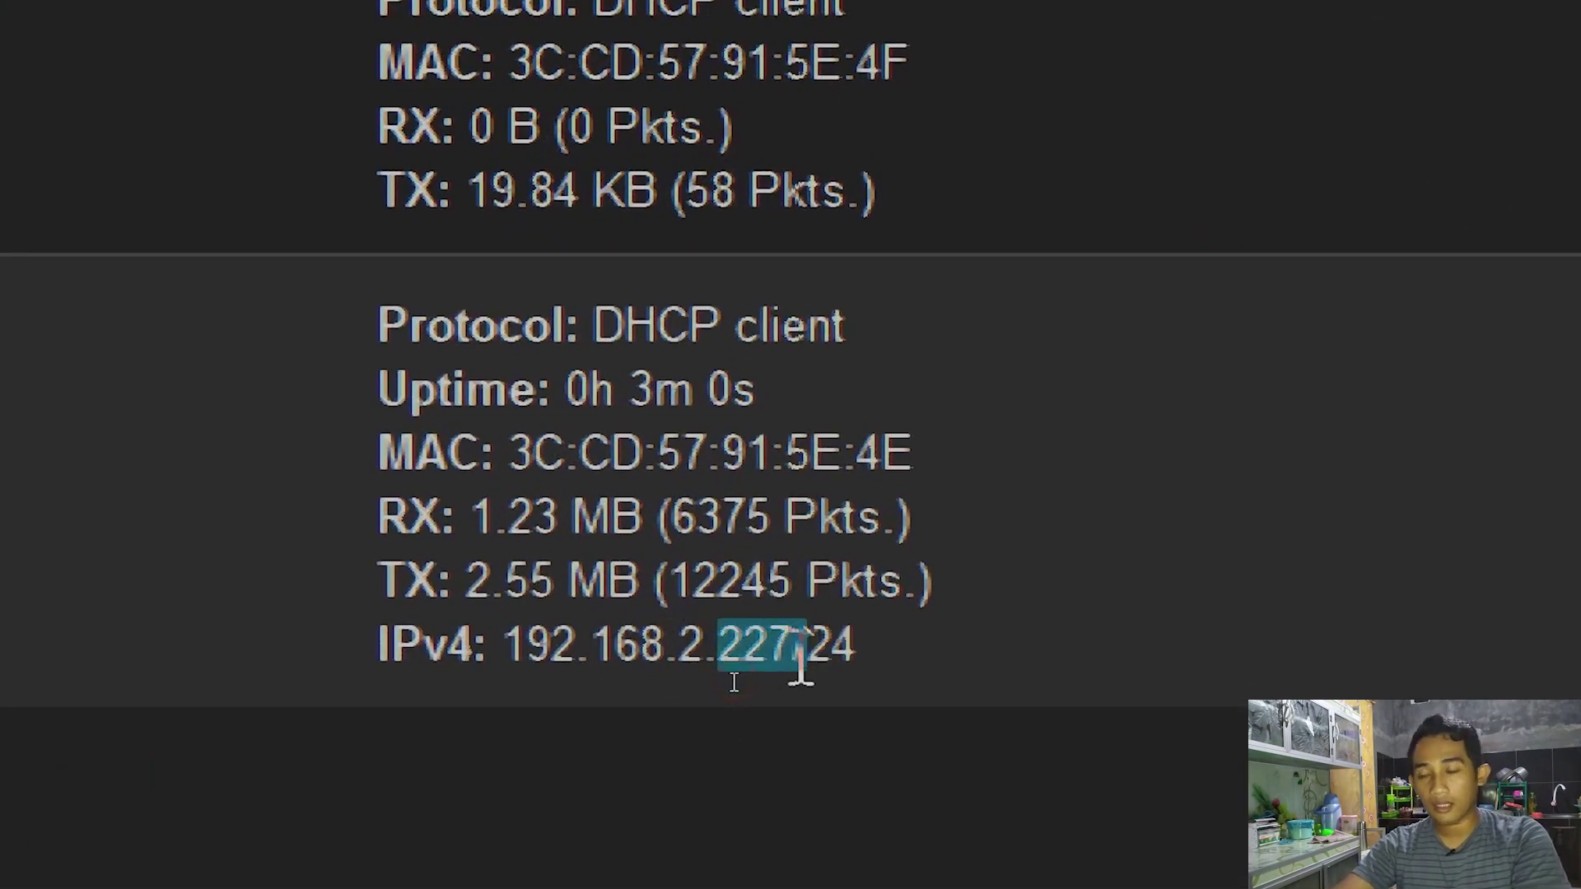
left_click(801, 659)
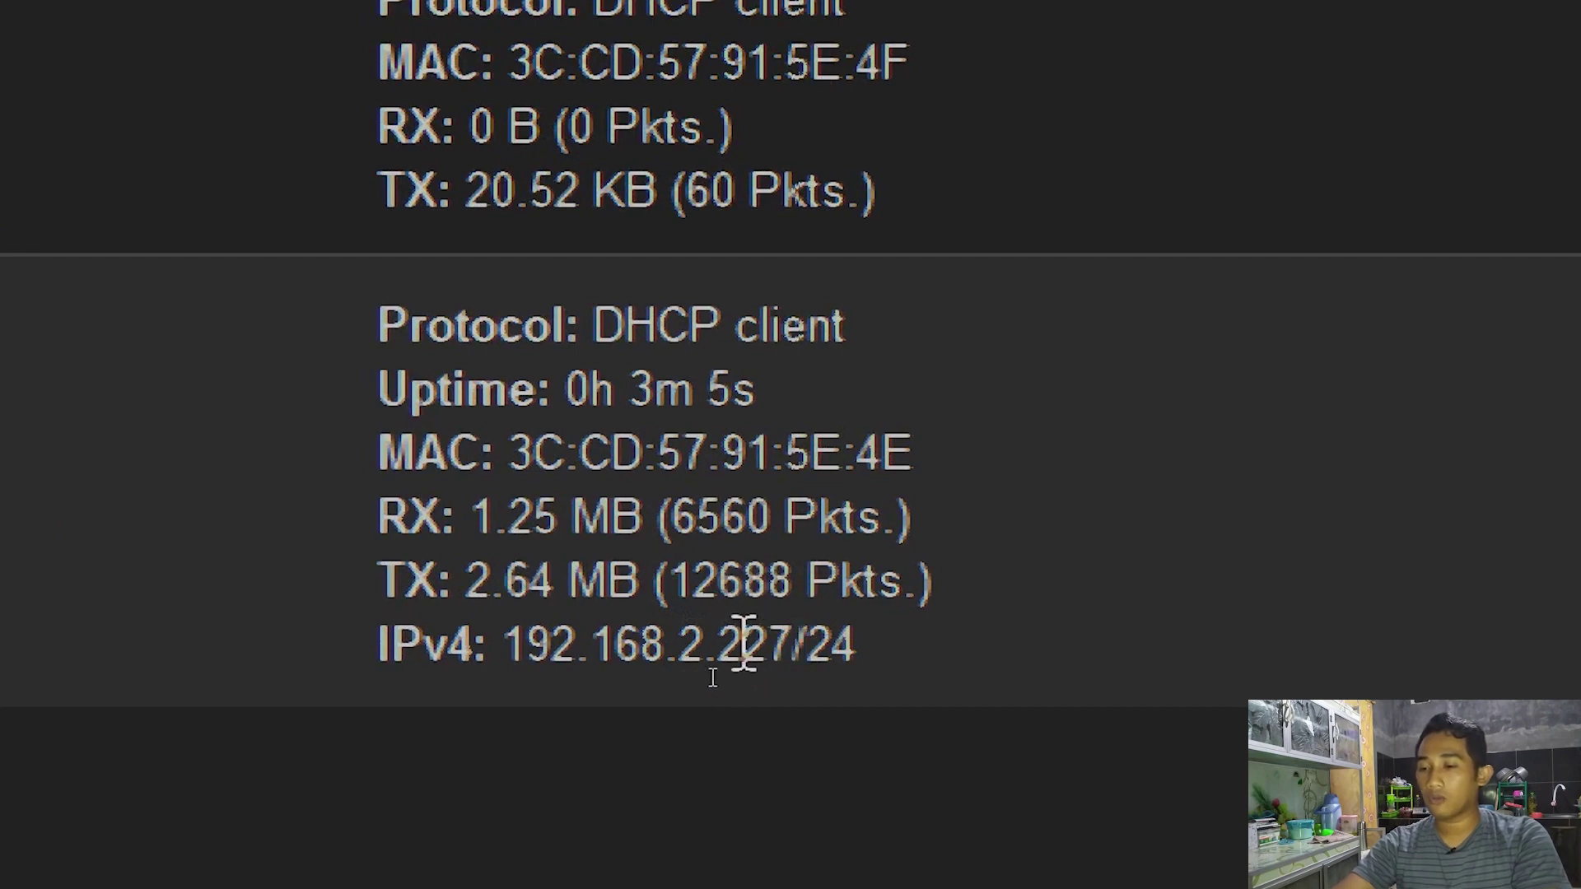
double_click(822, 655)
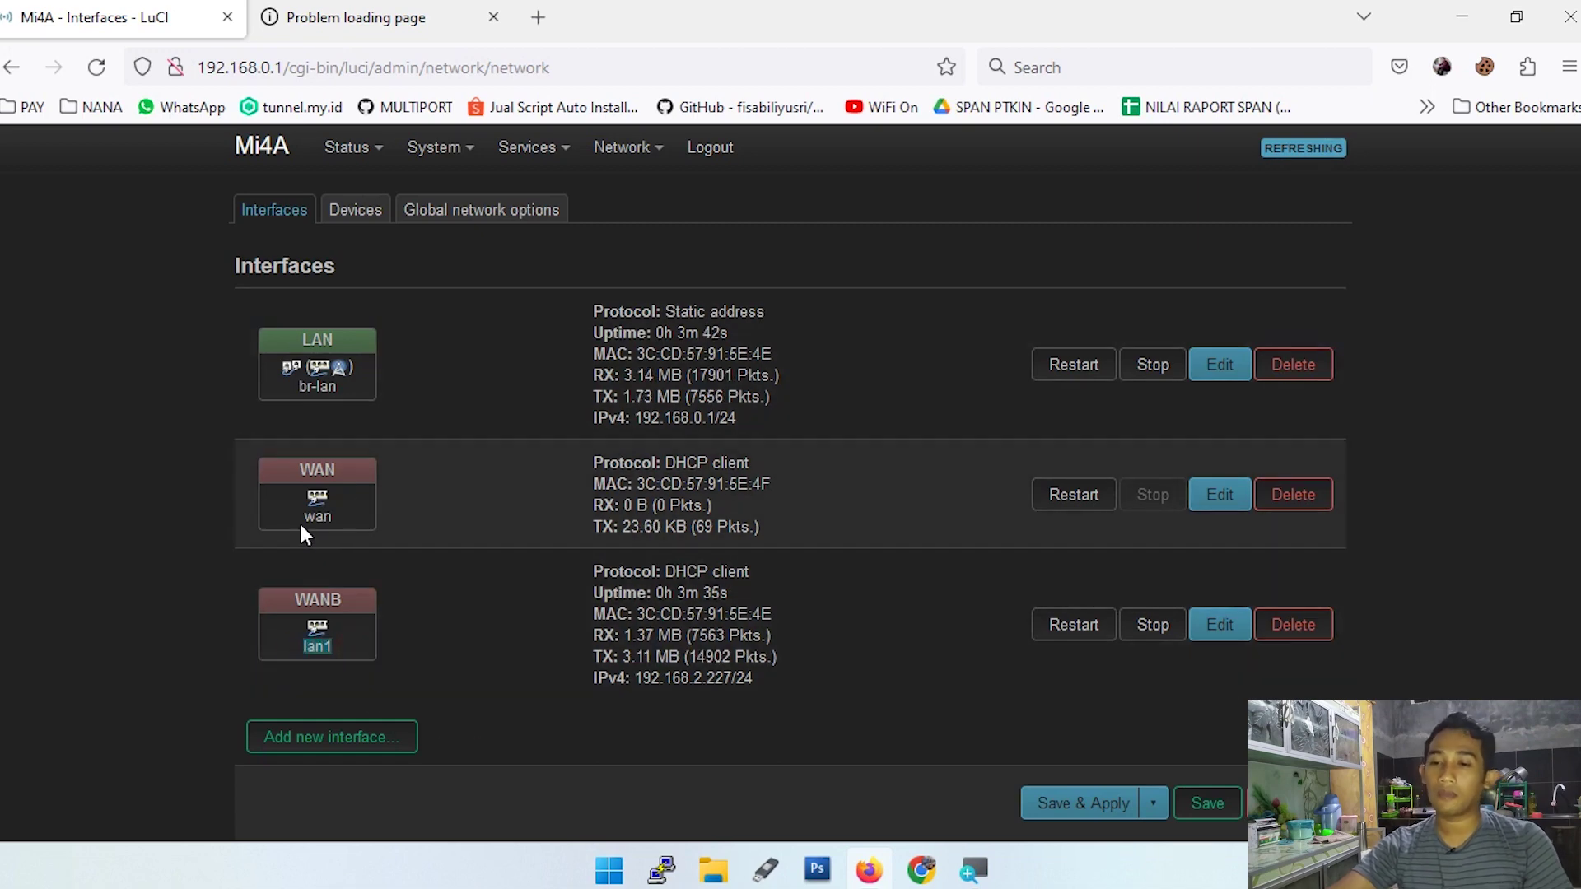
double_click(352, 519)
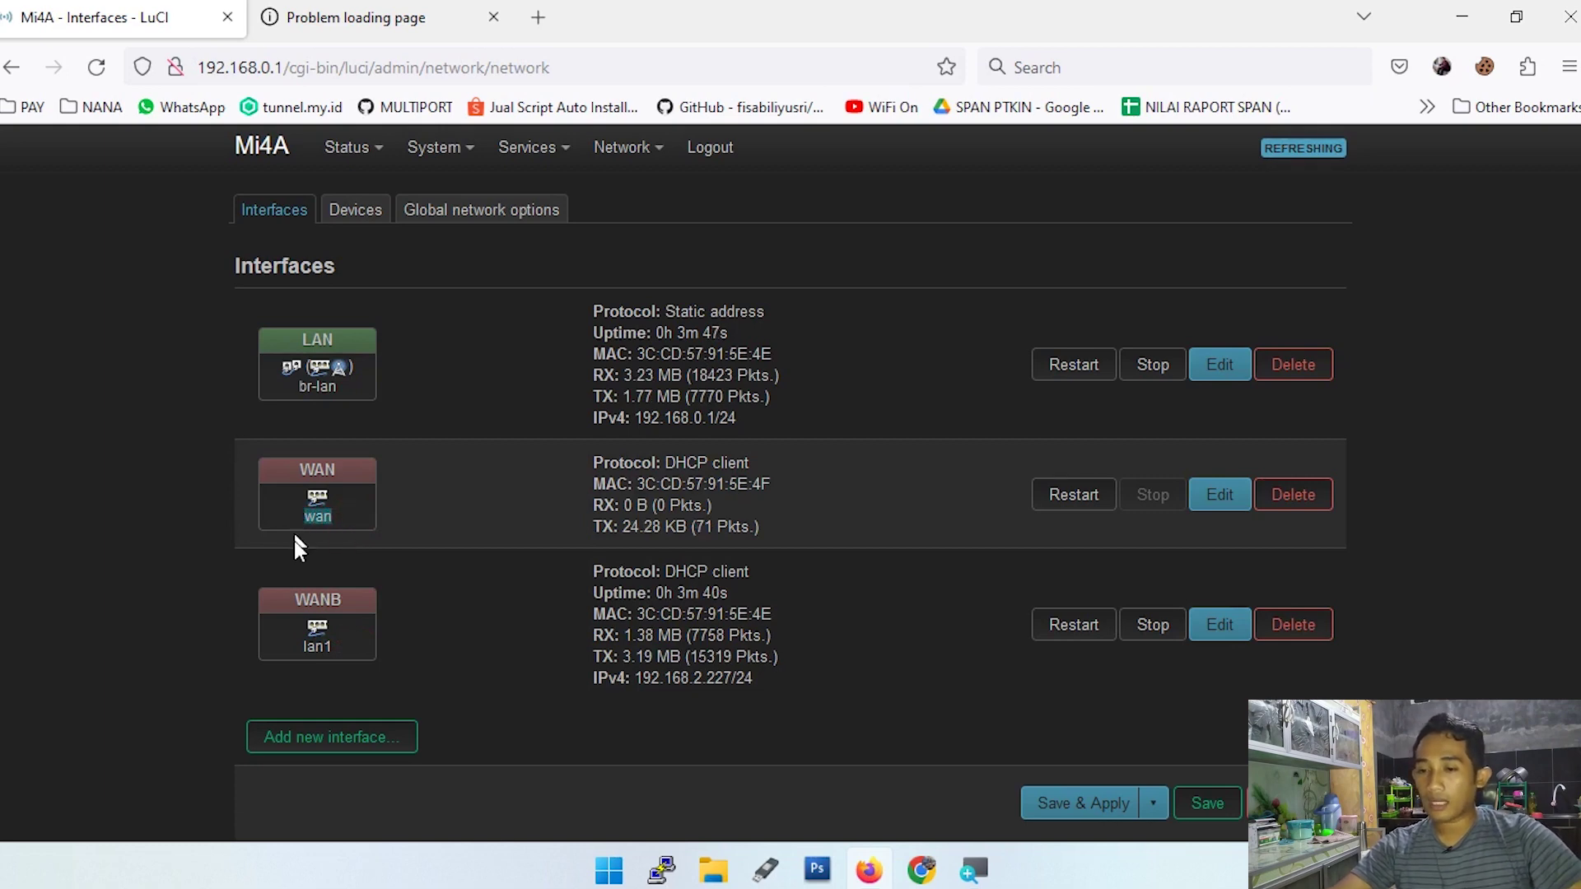
double_click(348, 646)
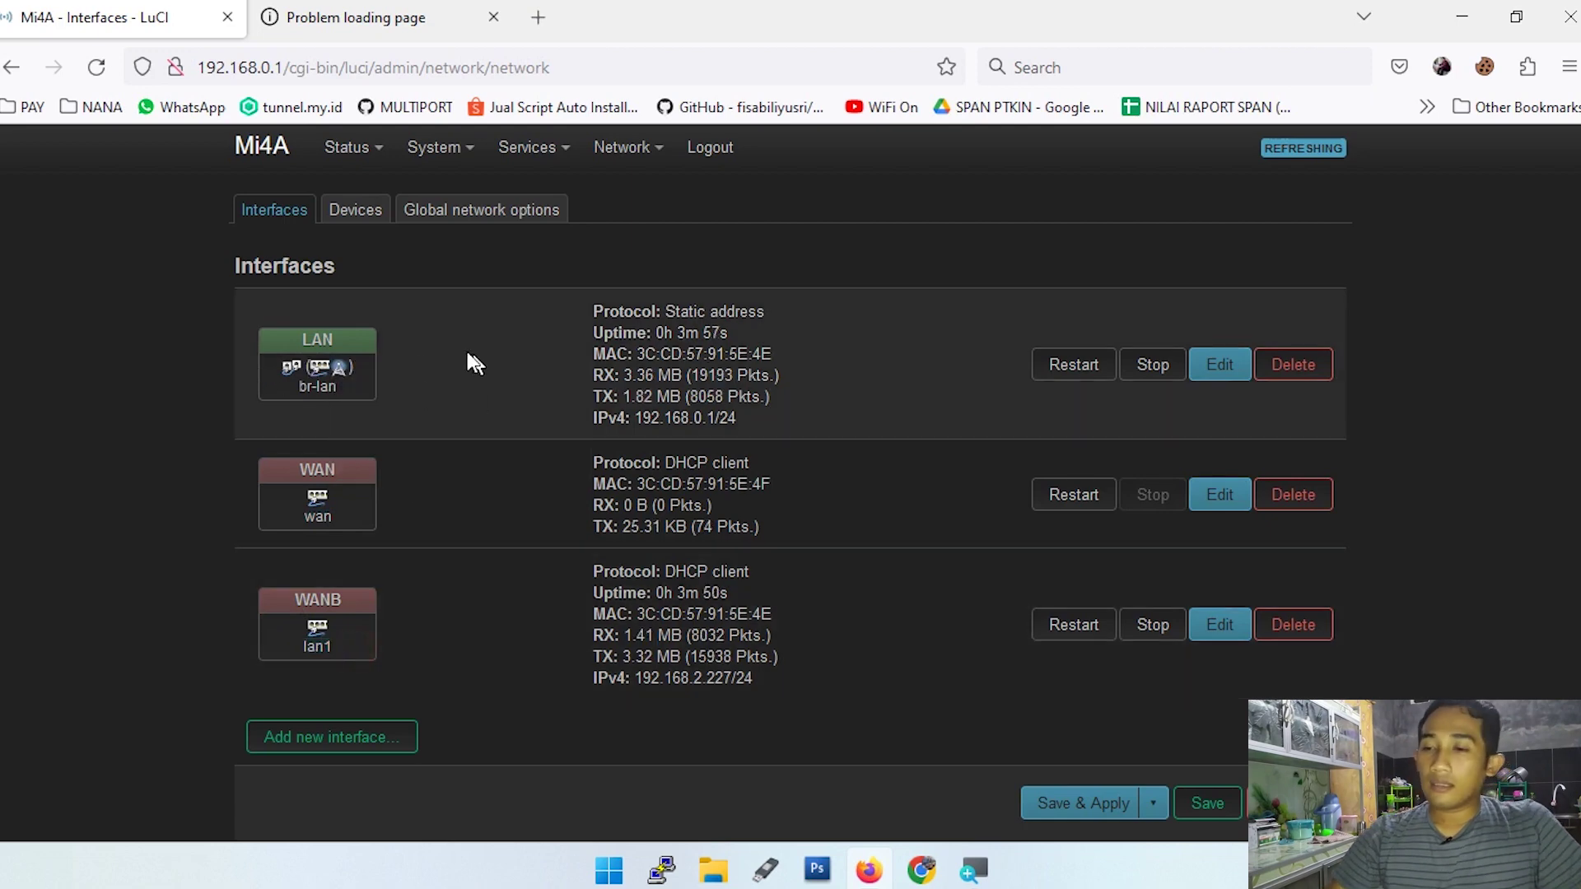
left_click_drag(590, 525, 812, 515)
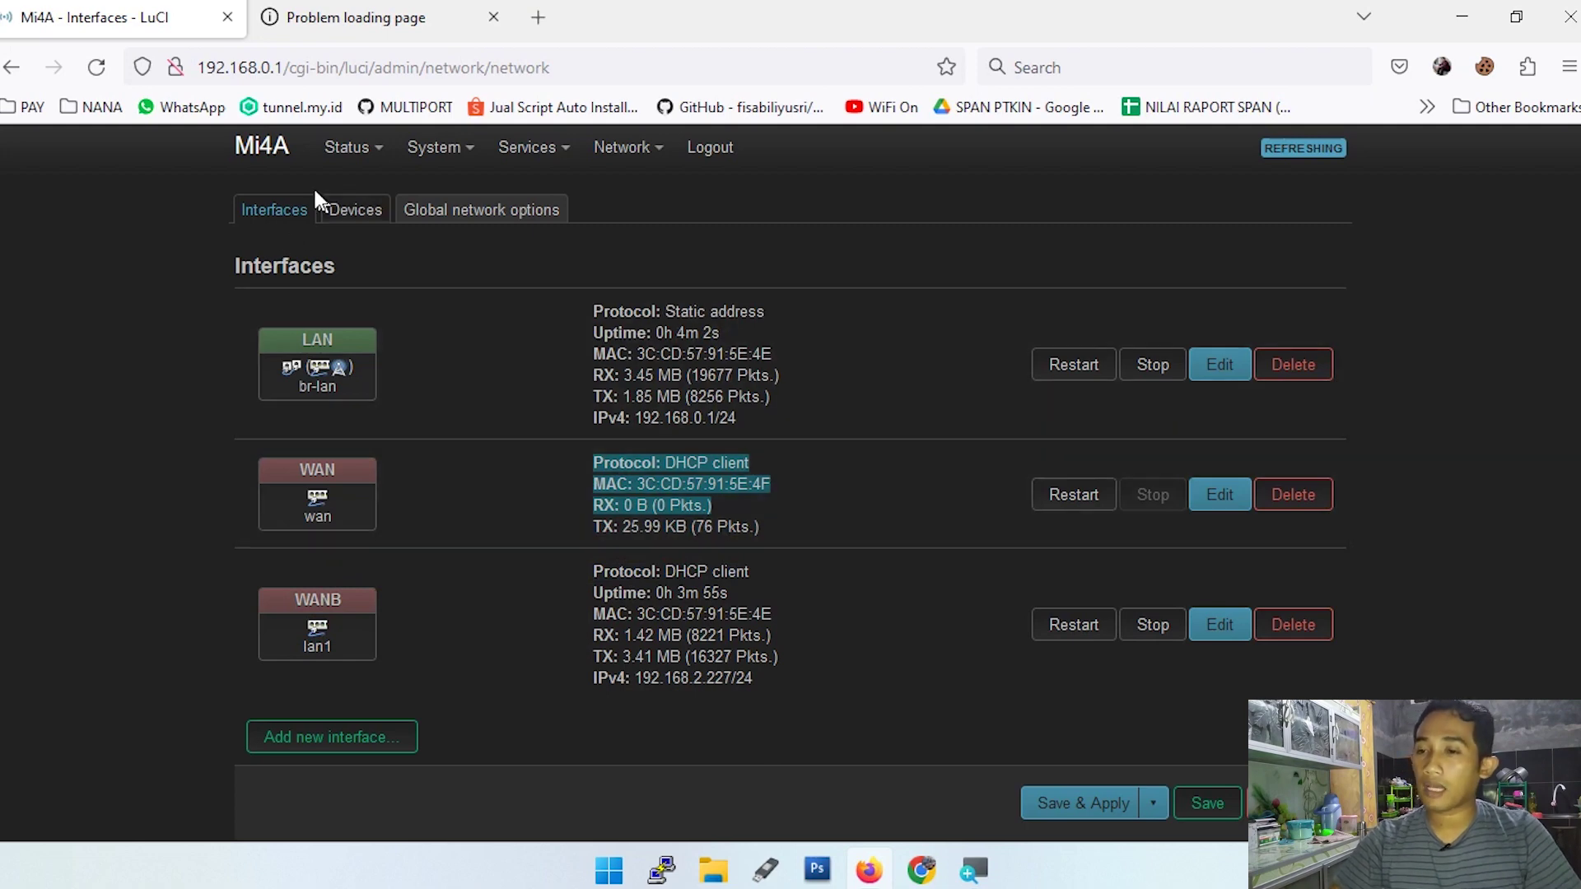
left_click(377, 245)
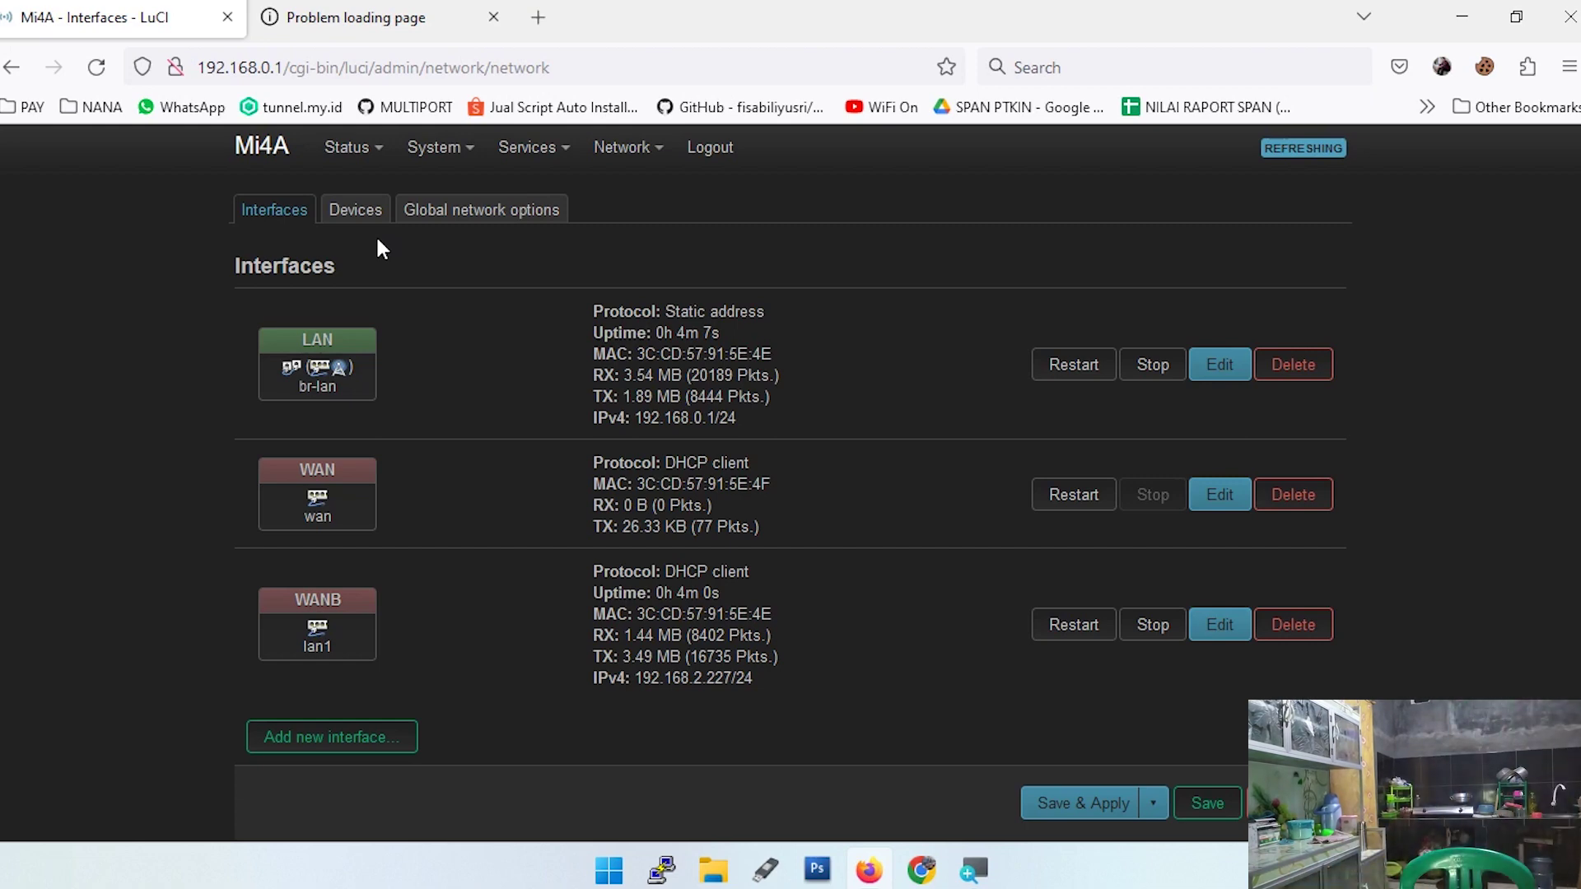
left_click_drag(589, 462, 963, 611)
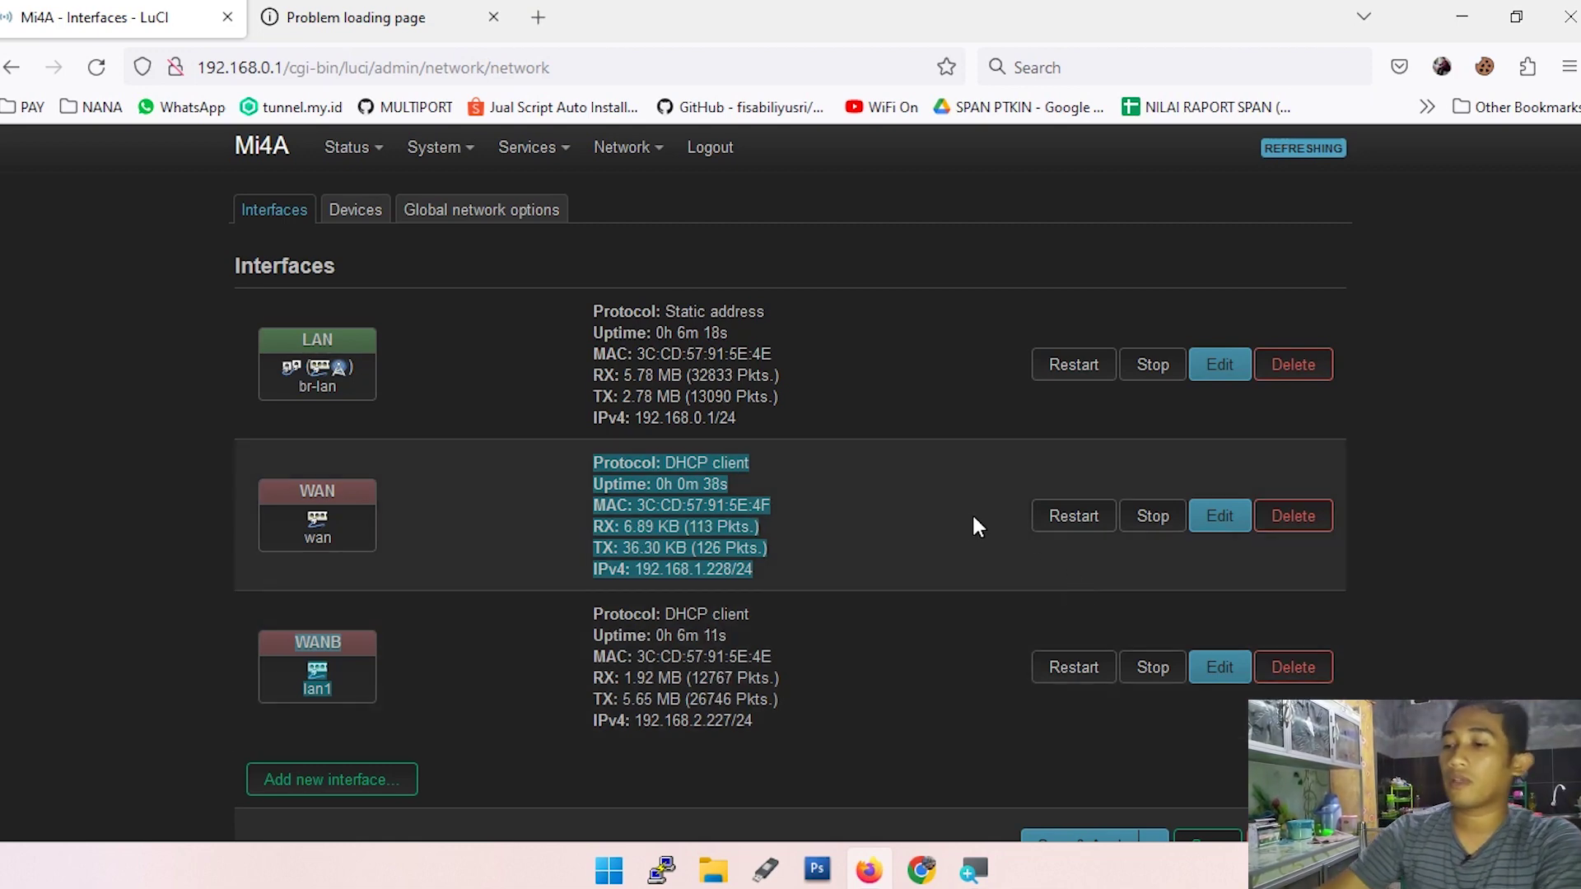
left_click(779, 551)
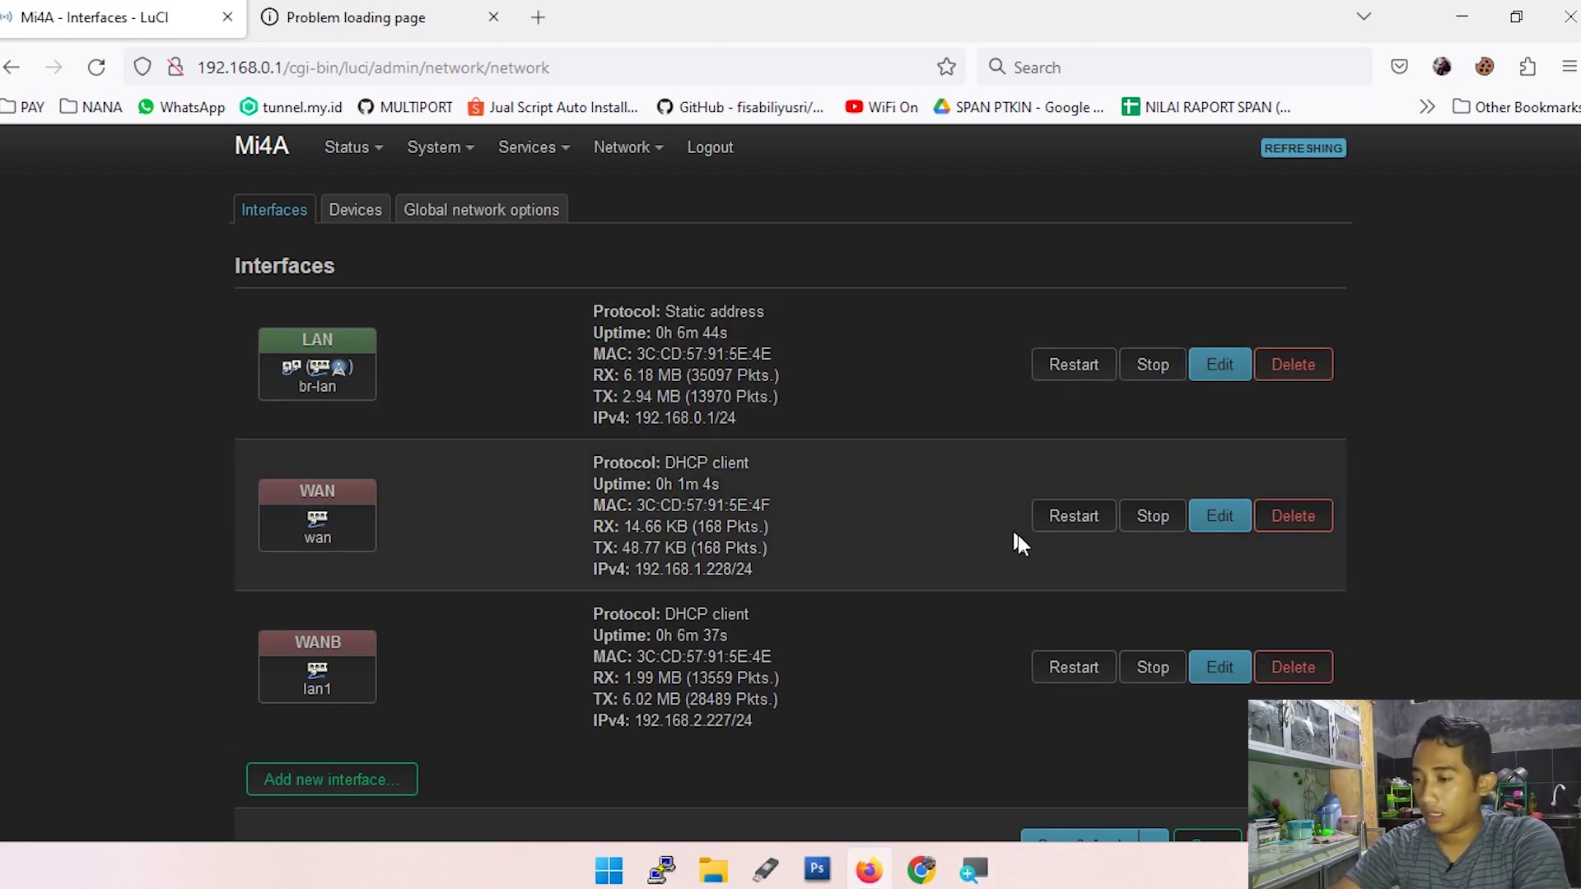
Delete the WANB interface on lan1, apply the change, and check the LAN interface's IPv4 address.
left_click(1296, 677)
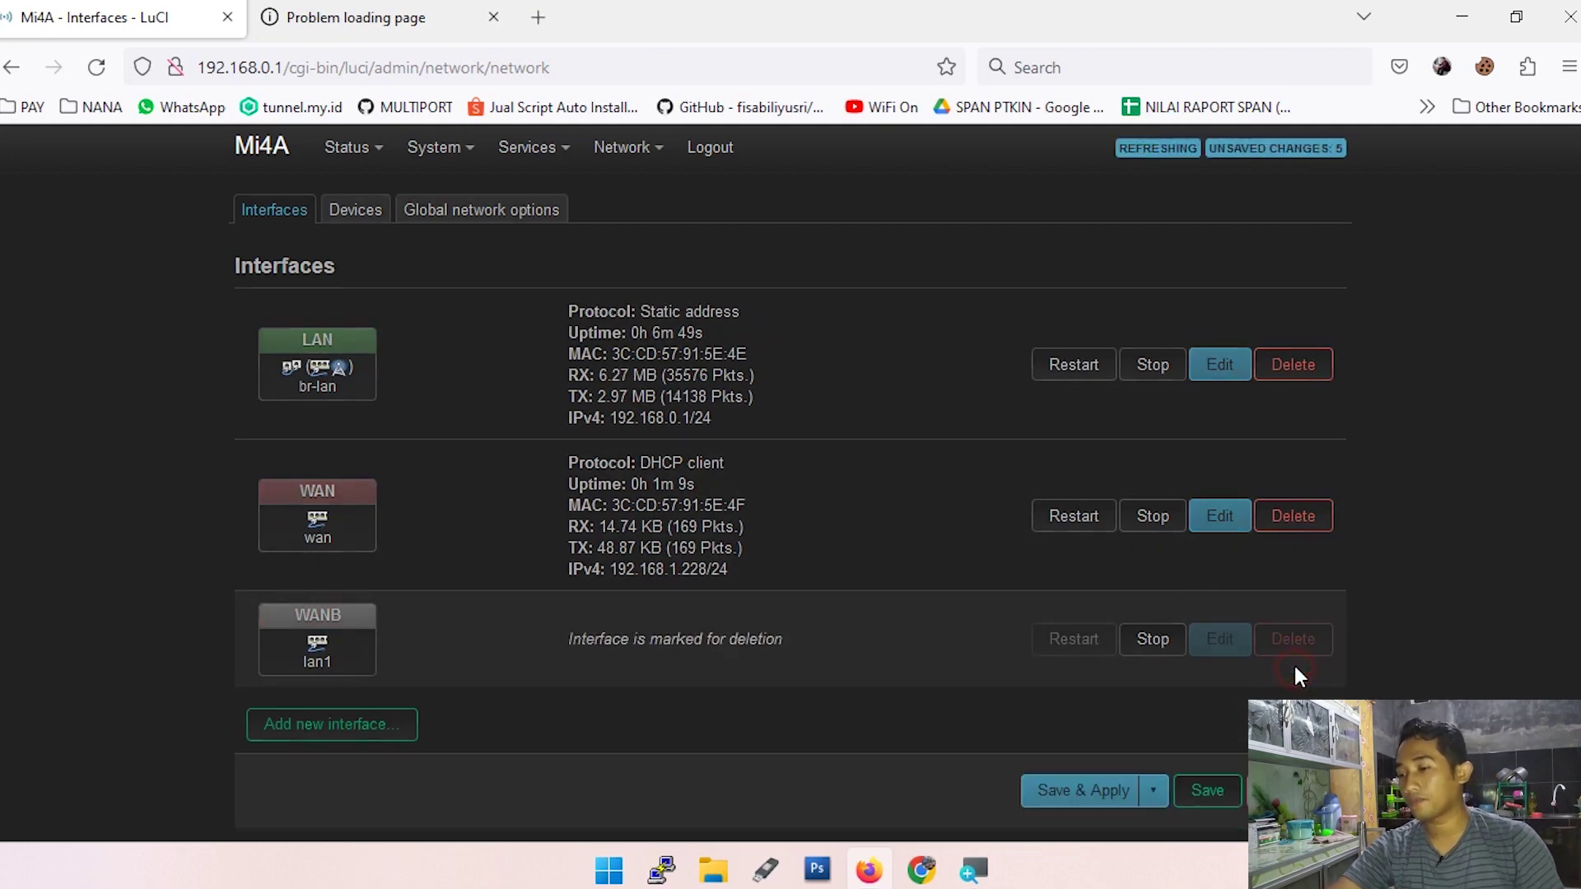
left_click(1082, 790)
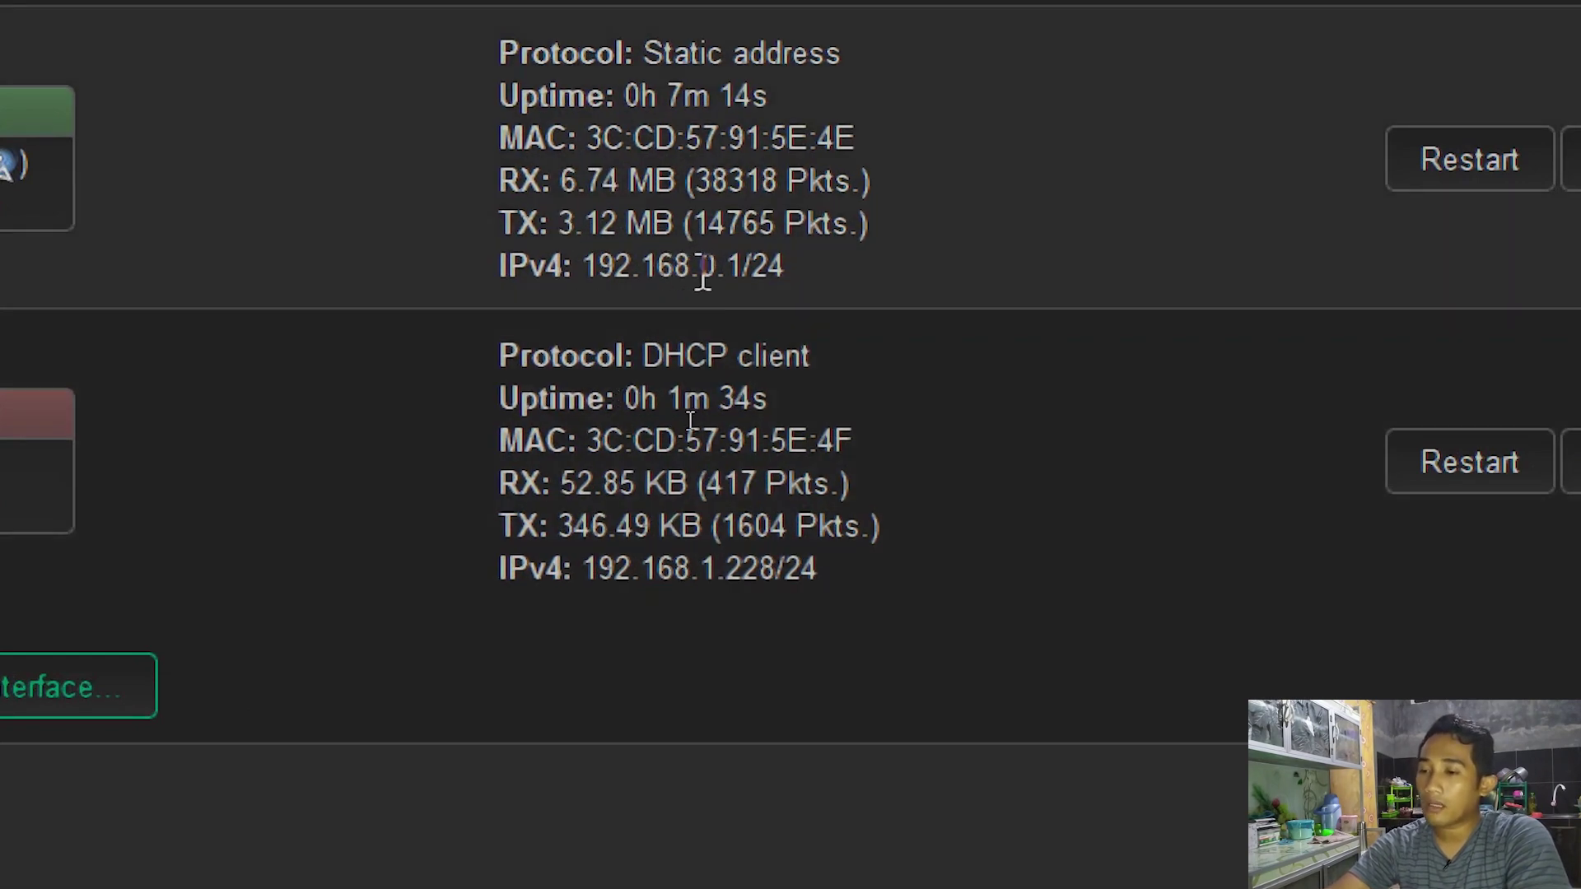
left_click_drag(692, 266, 747, 268)
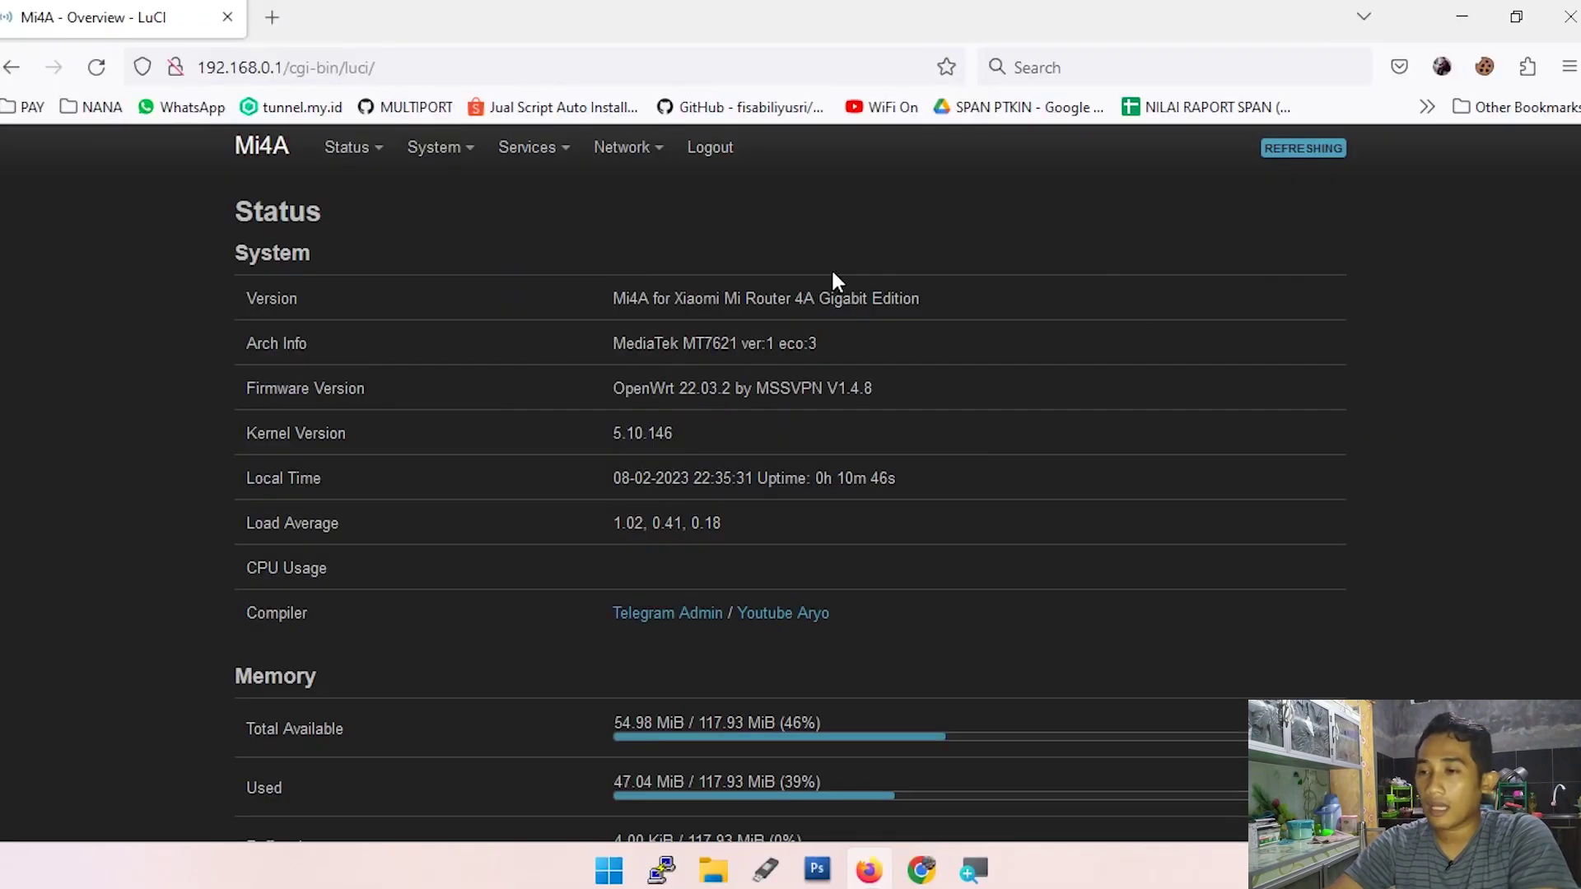
Reopen the network interfaces page from the router's status overview.
mouse_move(621, 152)
left_click(651, 377)
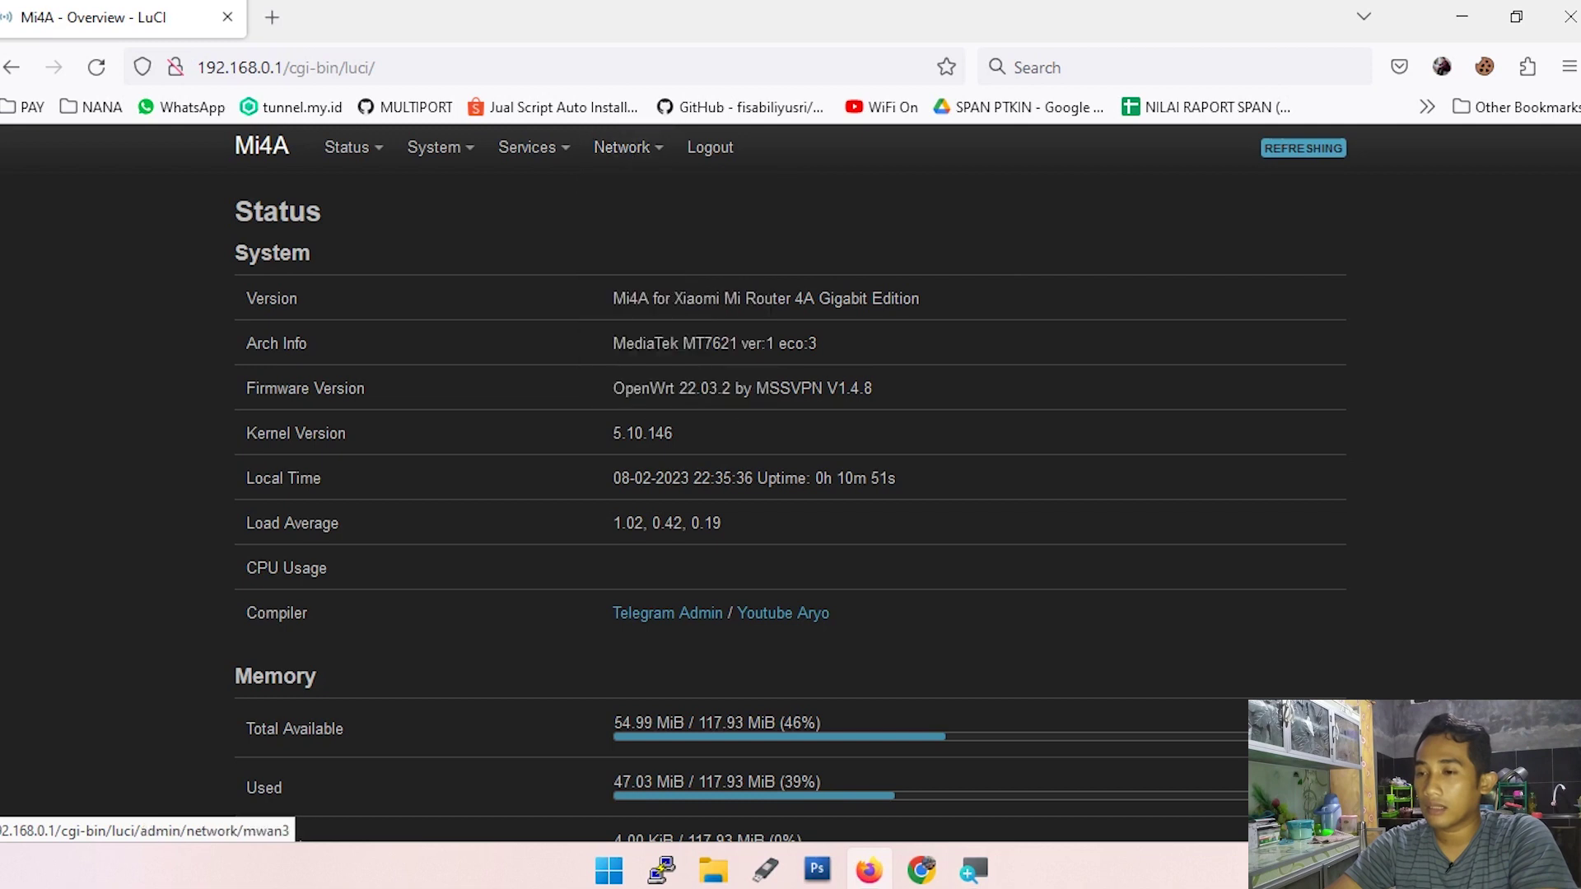
mouse_move(621, 150)
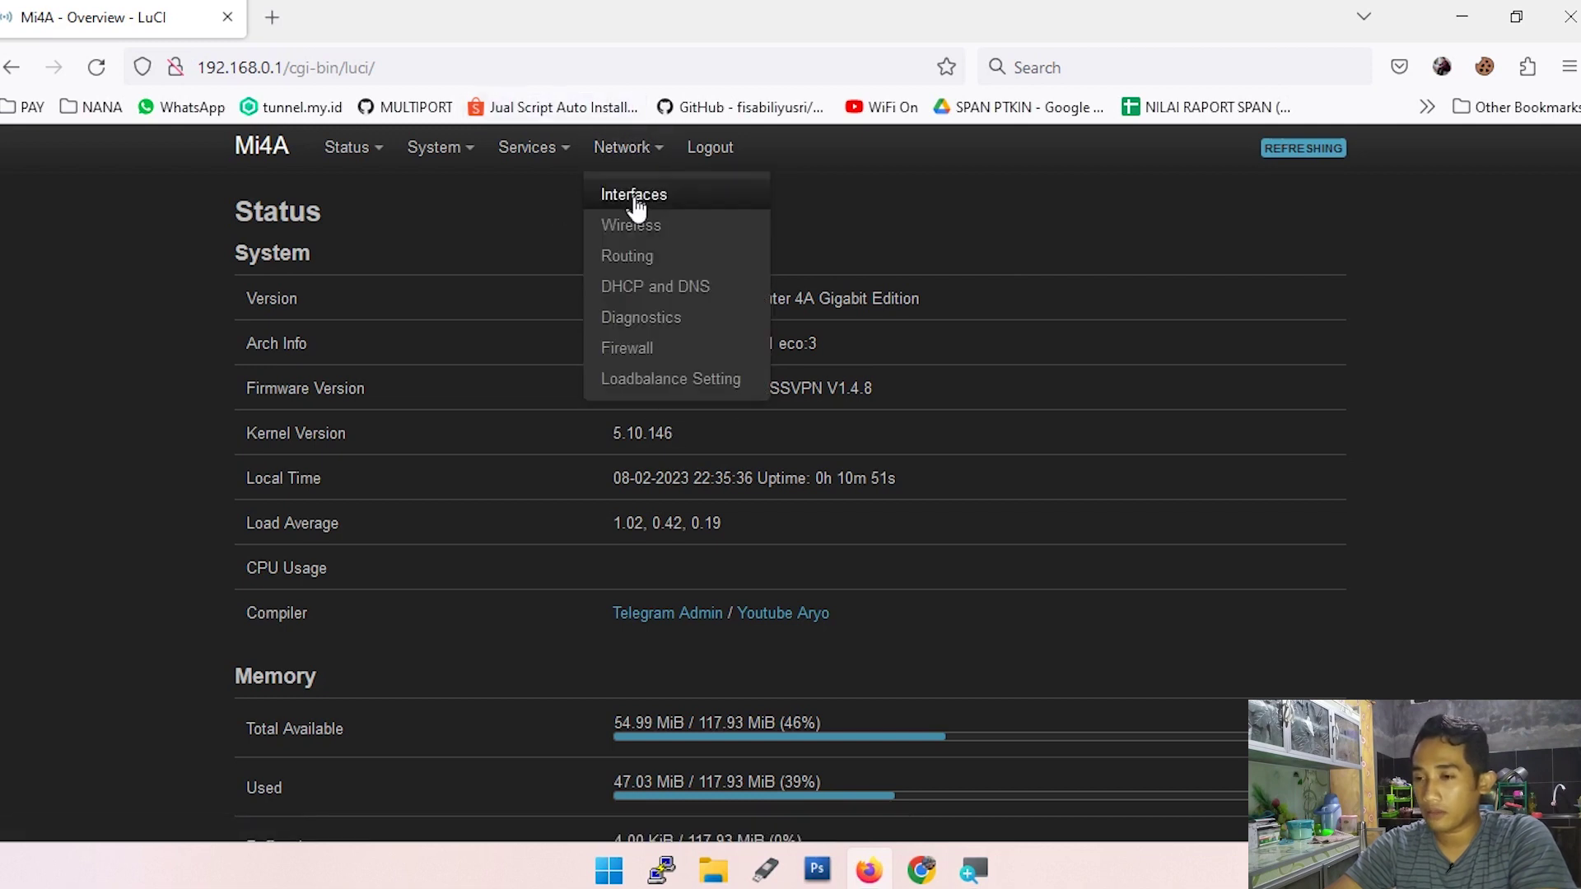
left_click(636, 202)
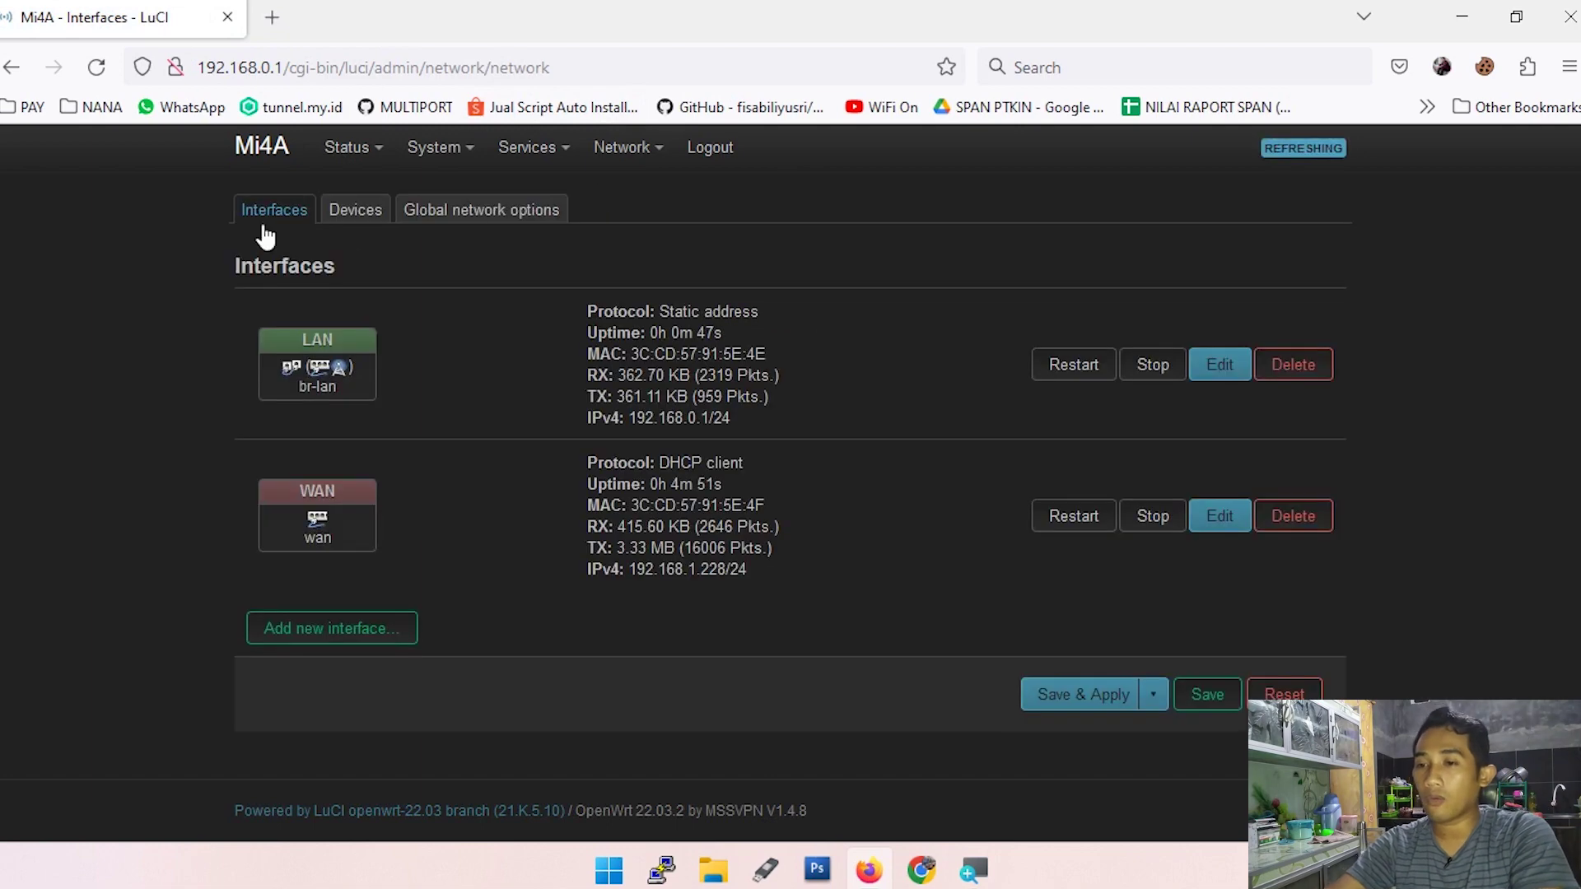
Open the br-lan bridge device's configuration and examine which switch ports are assigned as its bridge ports.
mouse_move(347, 148)
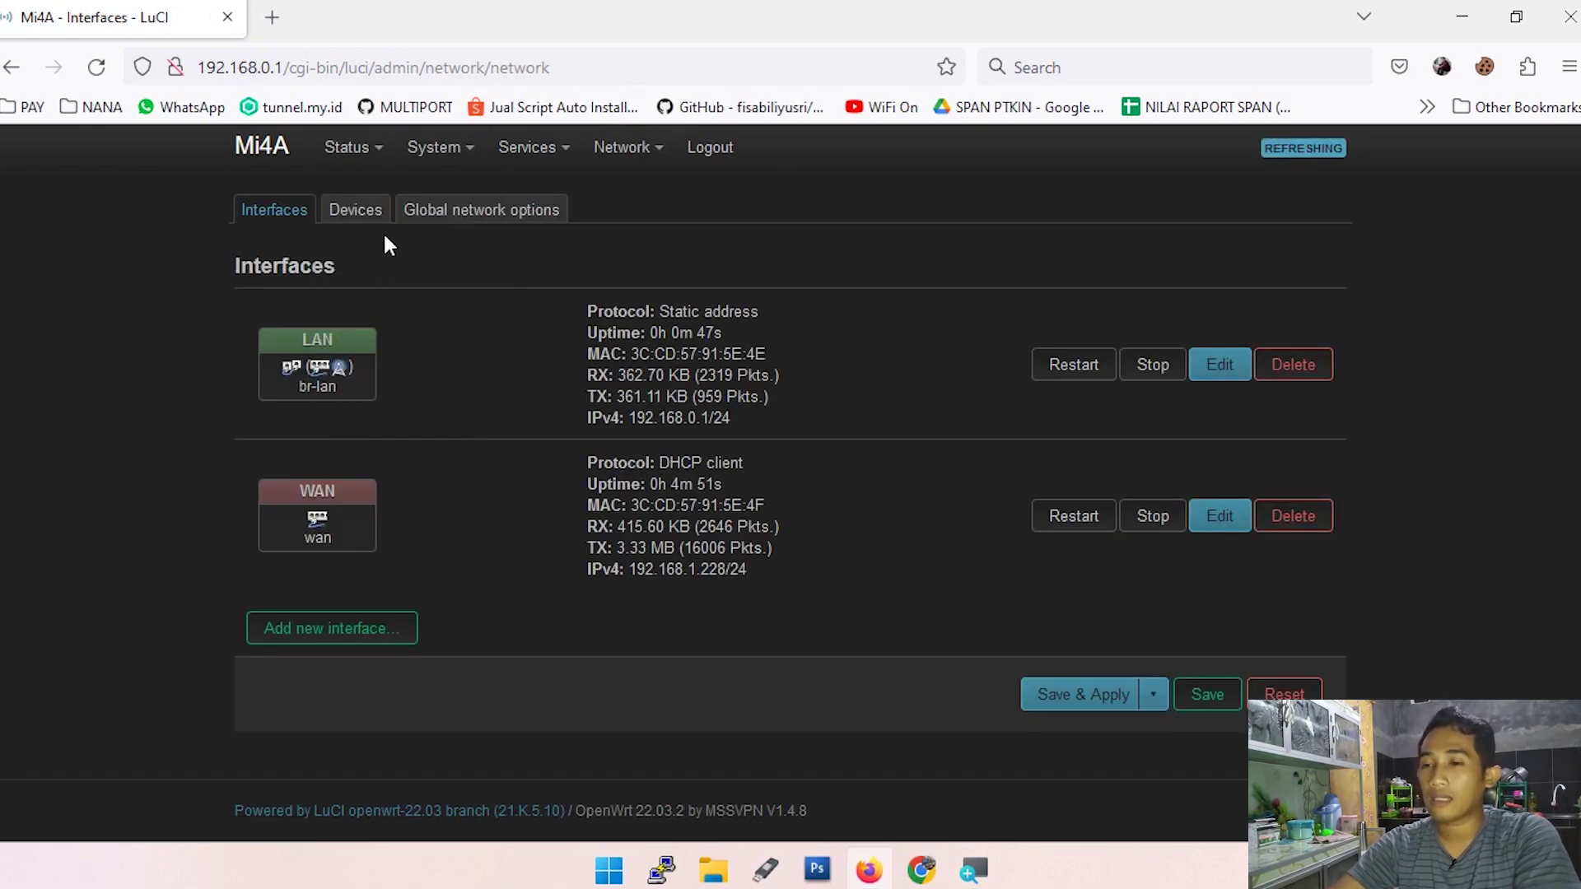
left_click(348, 211)
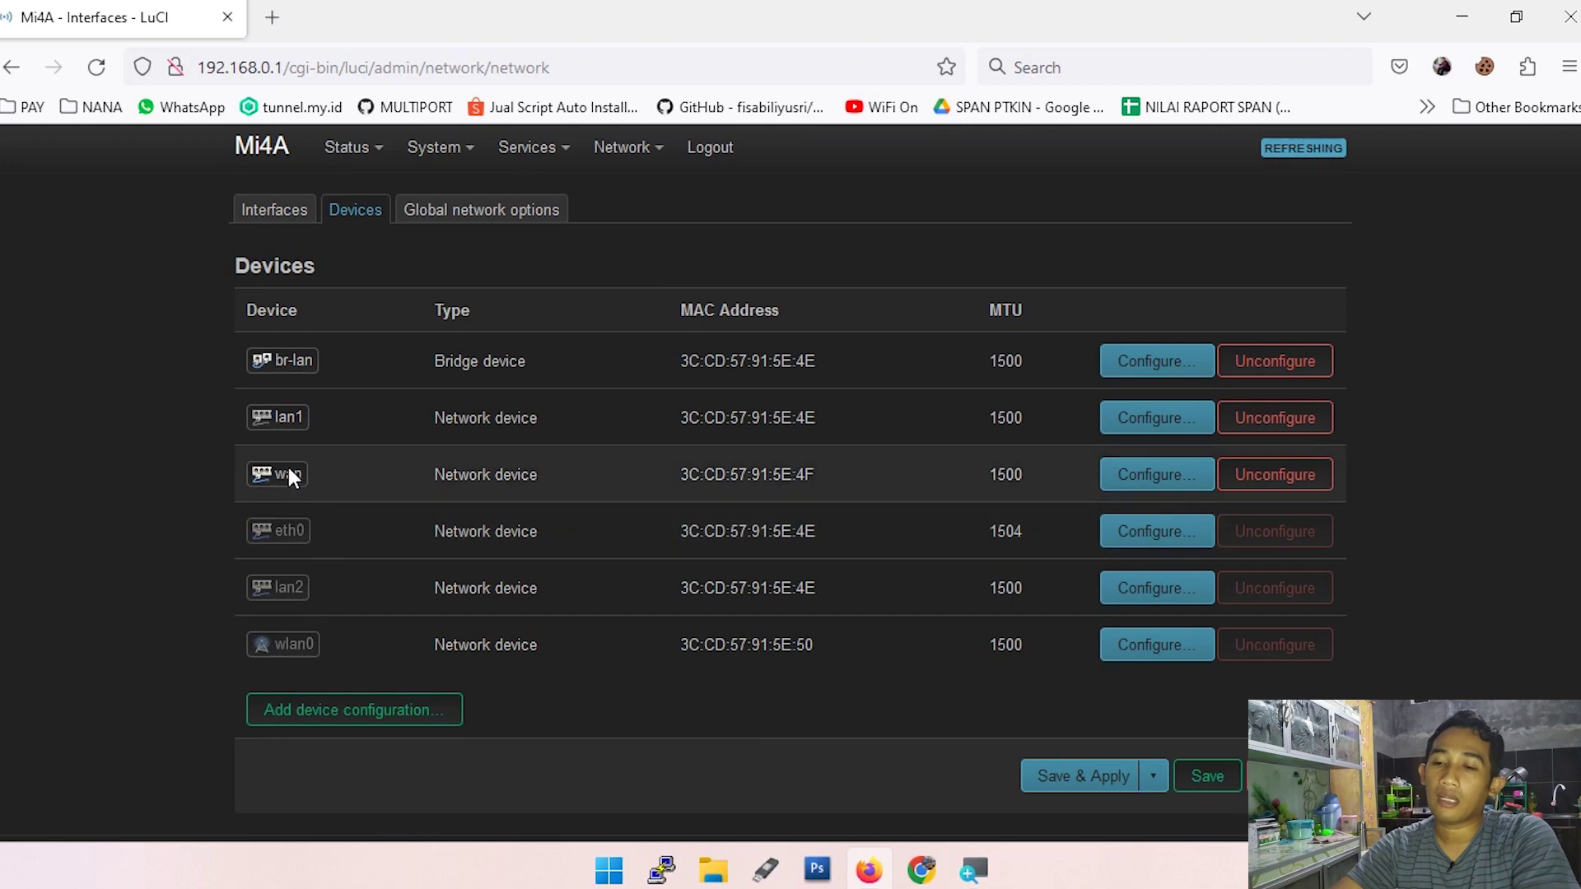
mouse_move(320, 535)
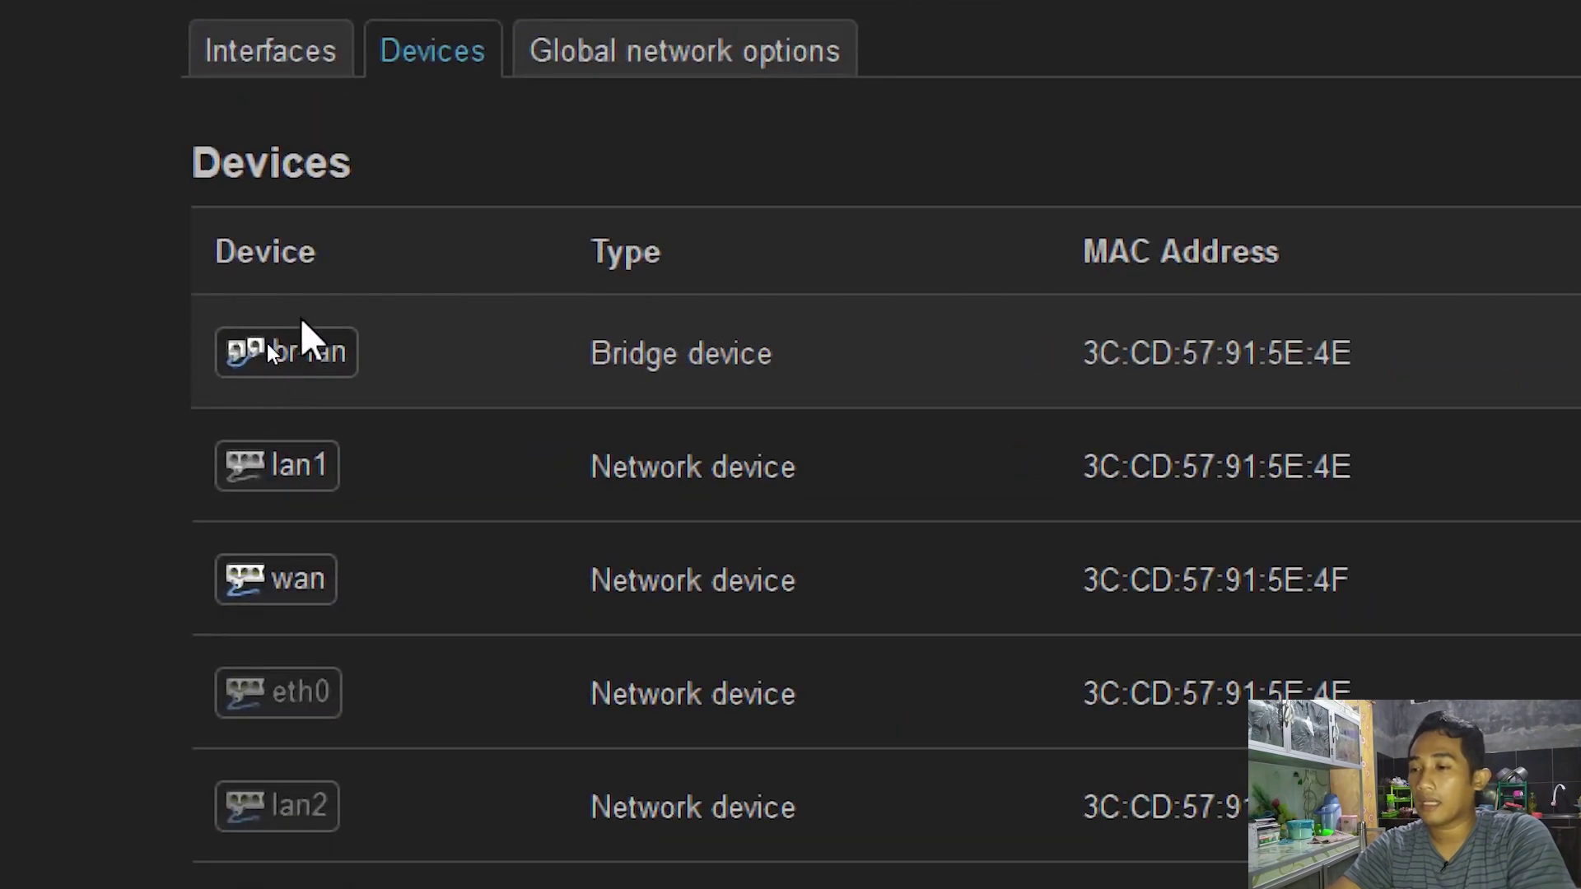
left_click(1136, 387)
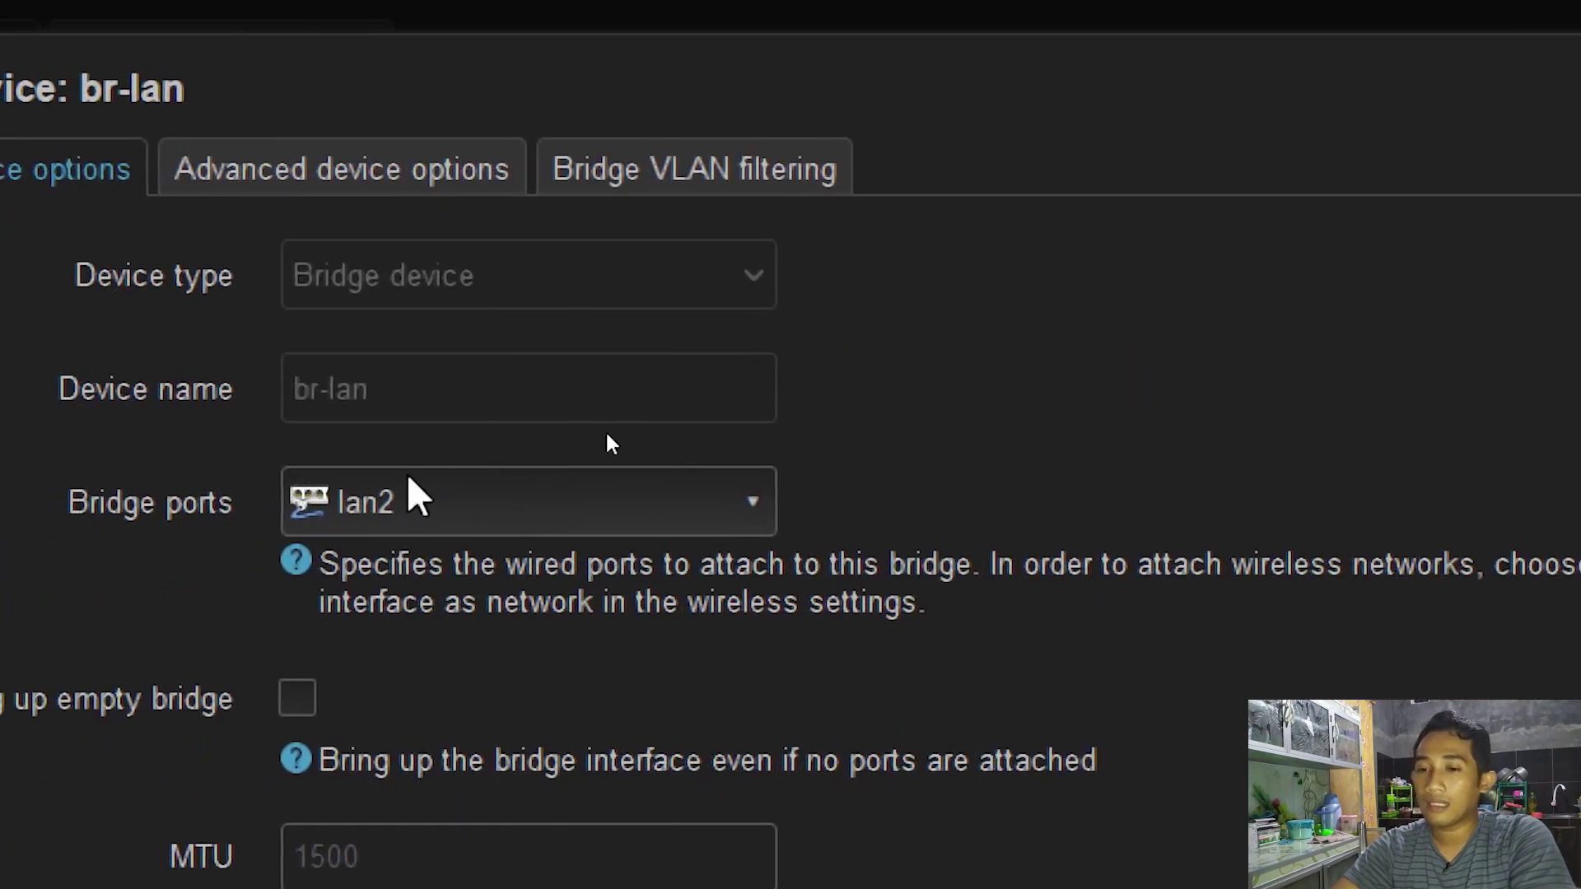
left_click_drag(41, 536, 214, 527)
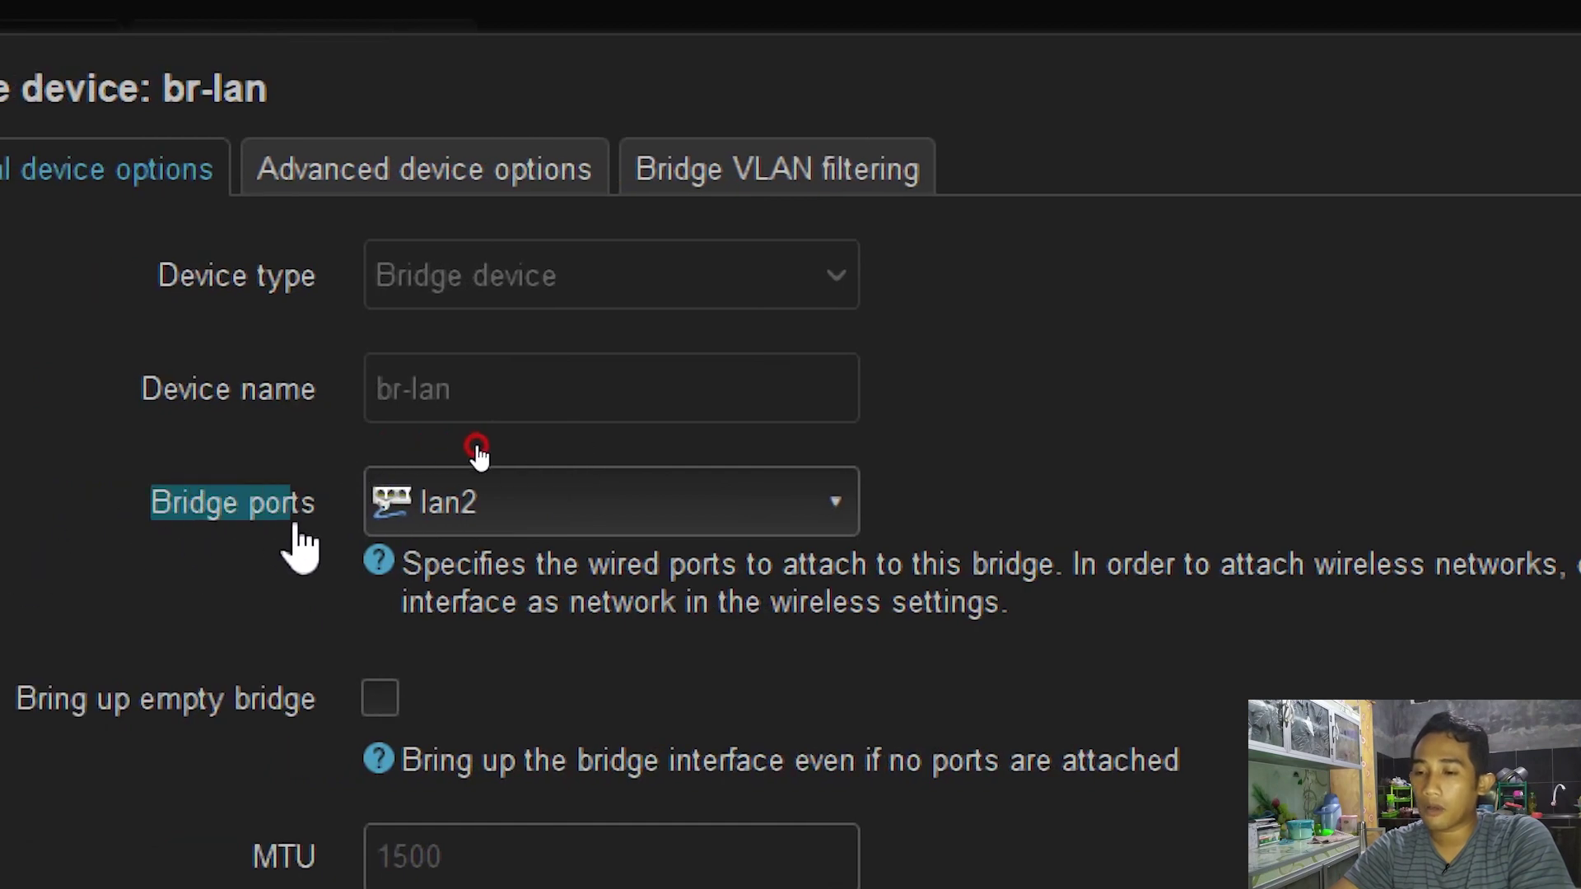
left_click(627, 488)
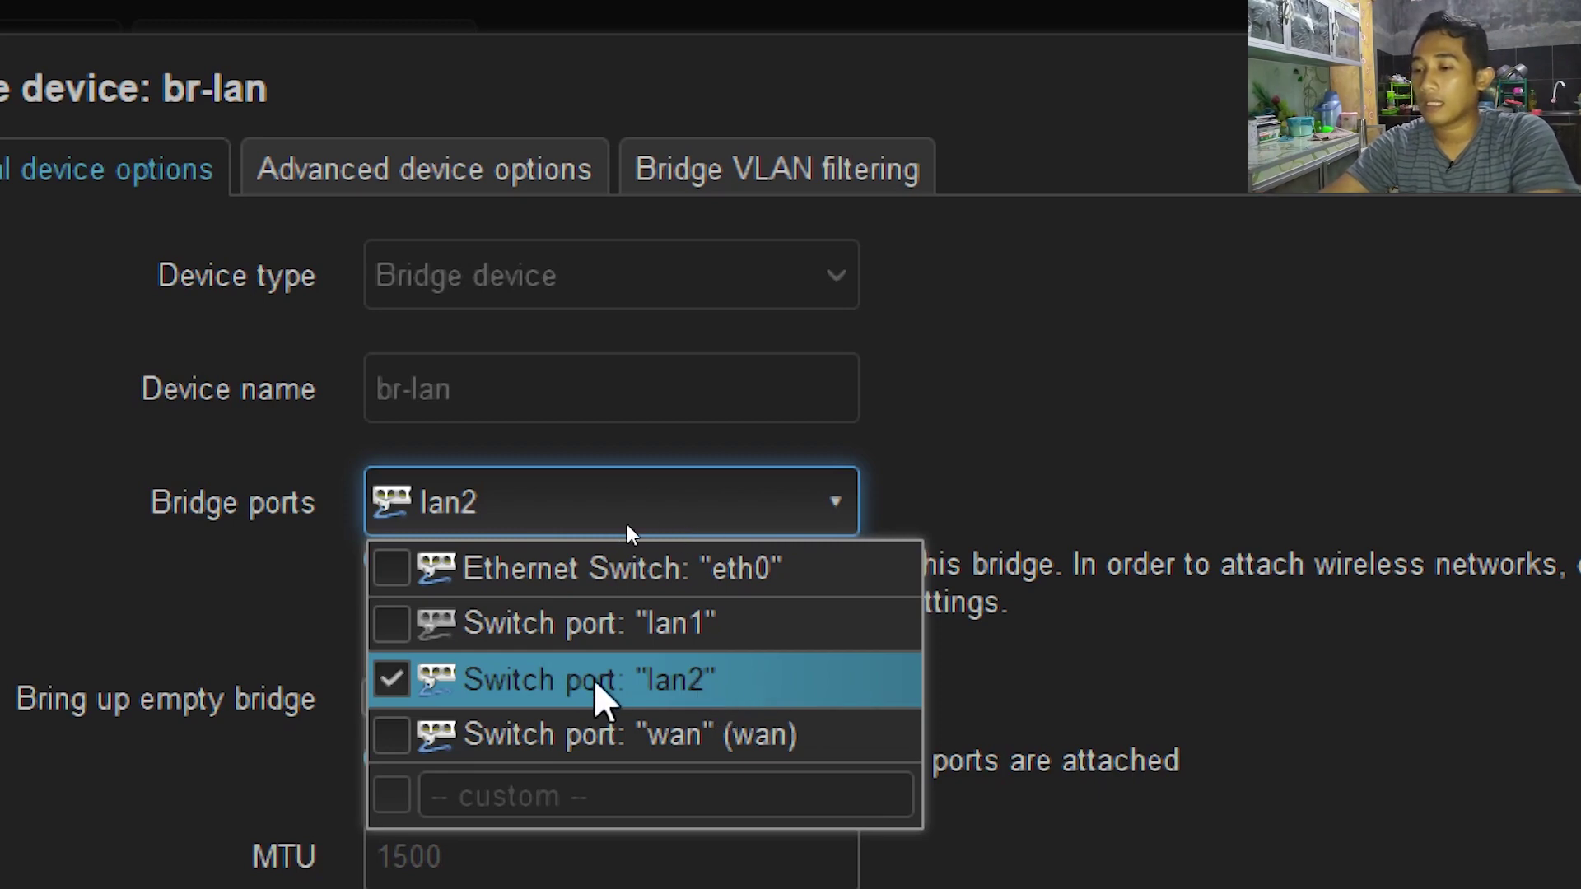
left_click(904, 375)
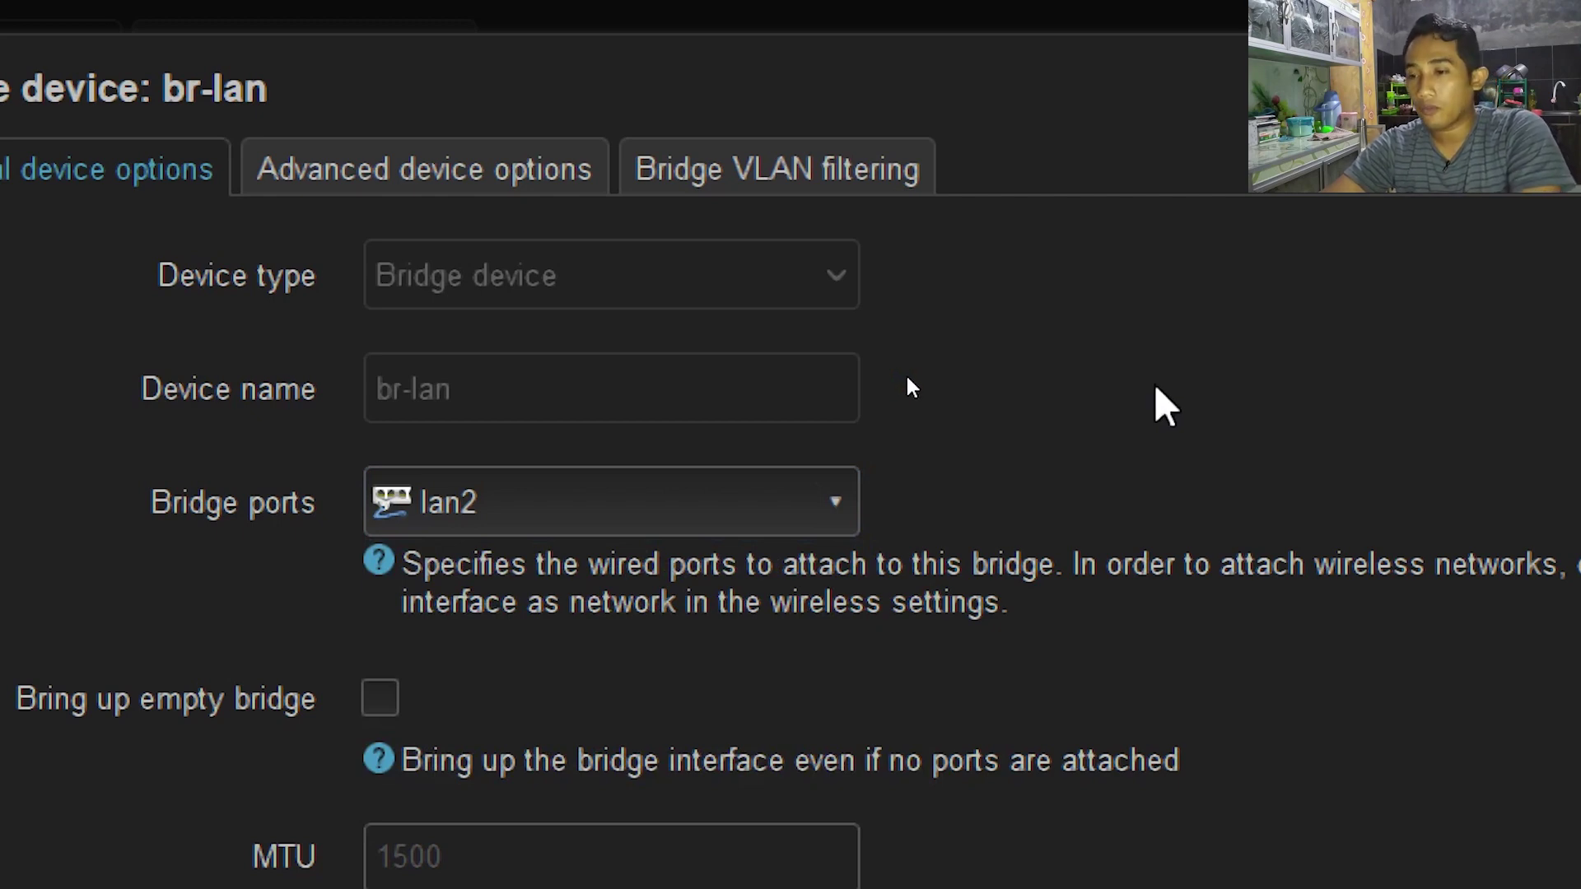
Try clearing and reselecting lan2 among br-lan's bridge ports, and dismiss the device configuration without saving.
left_click(585, 502)
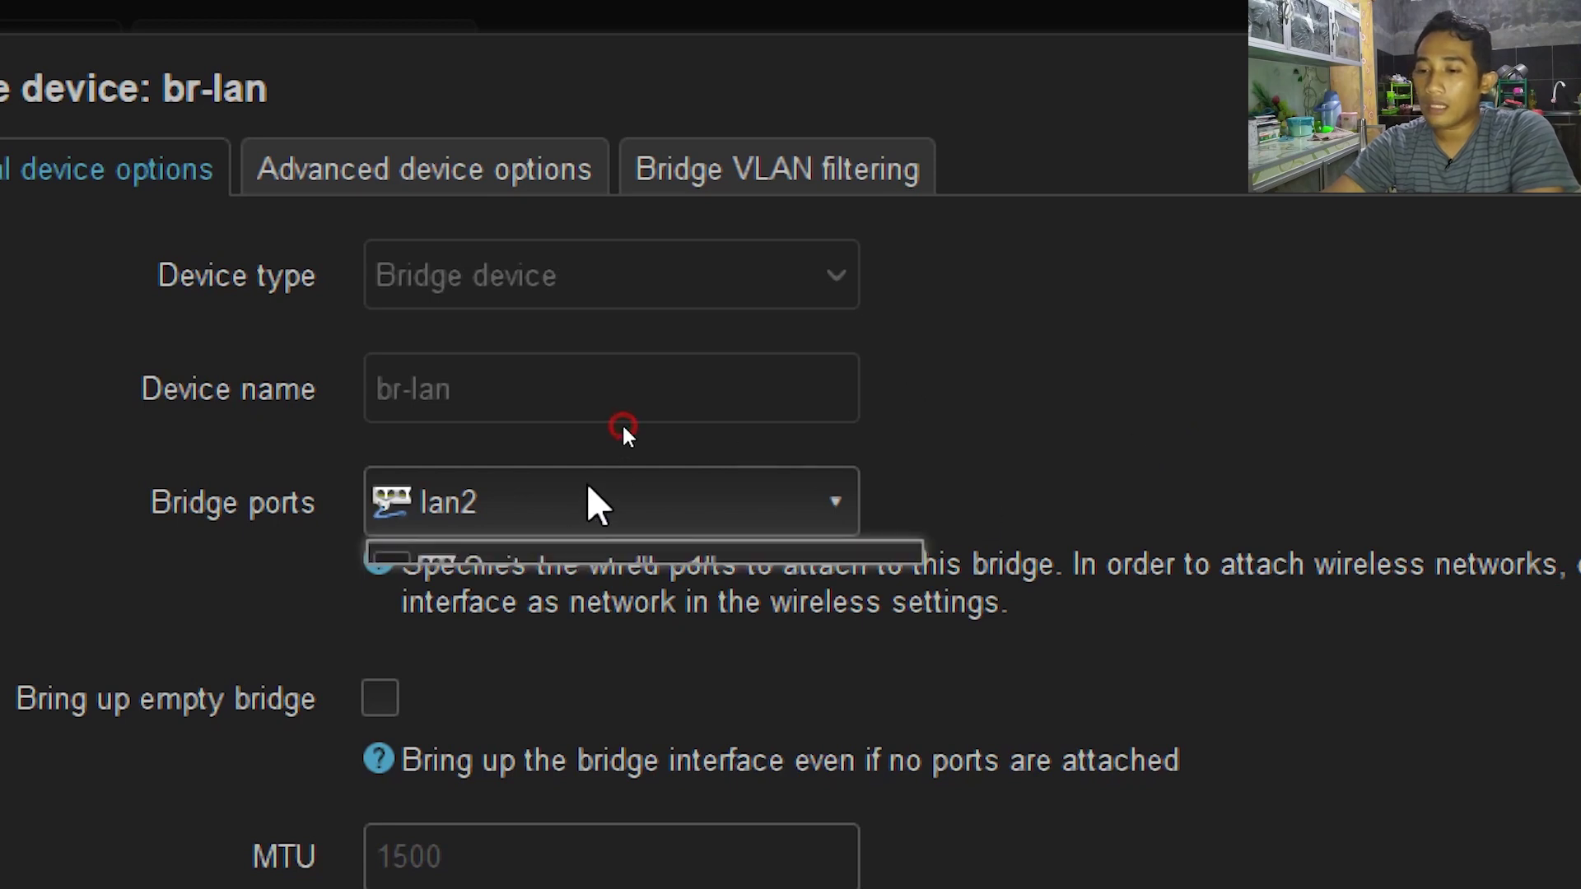
left_click(393, 682)
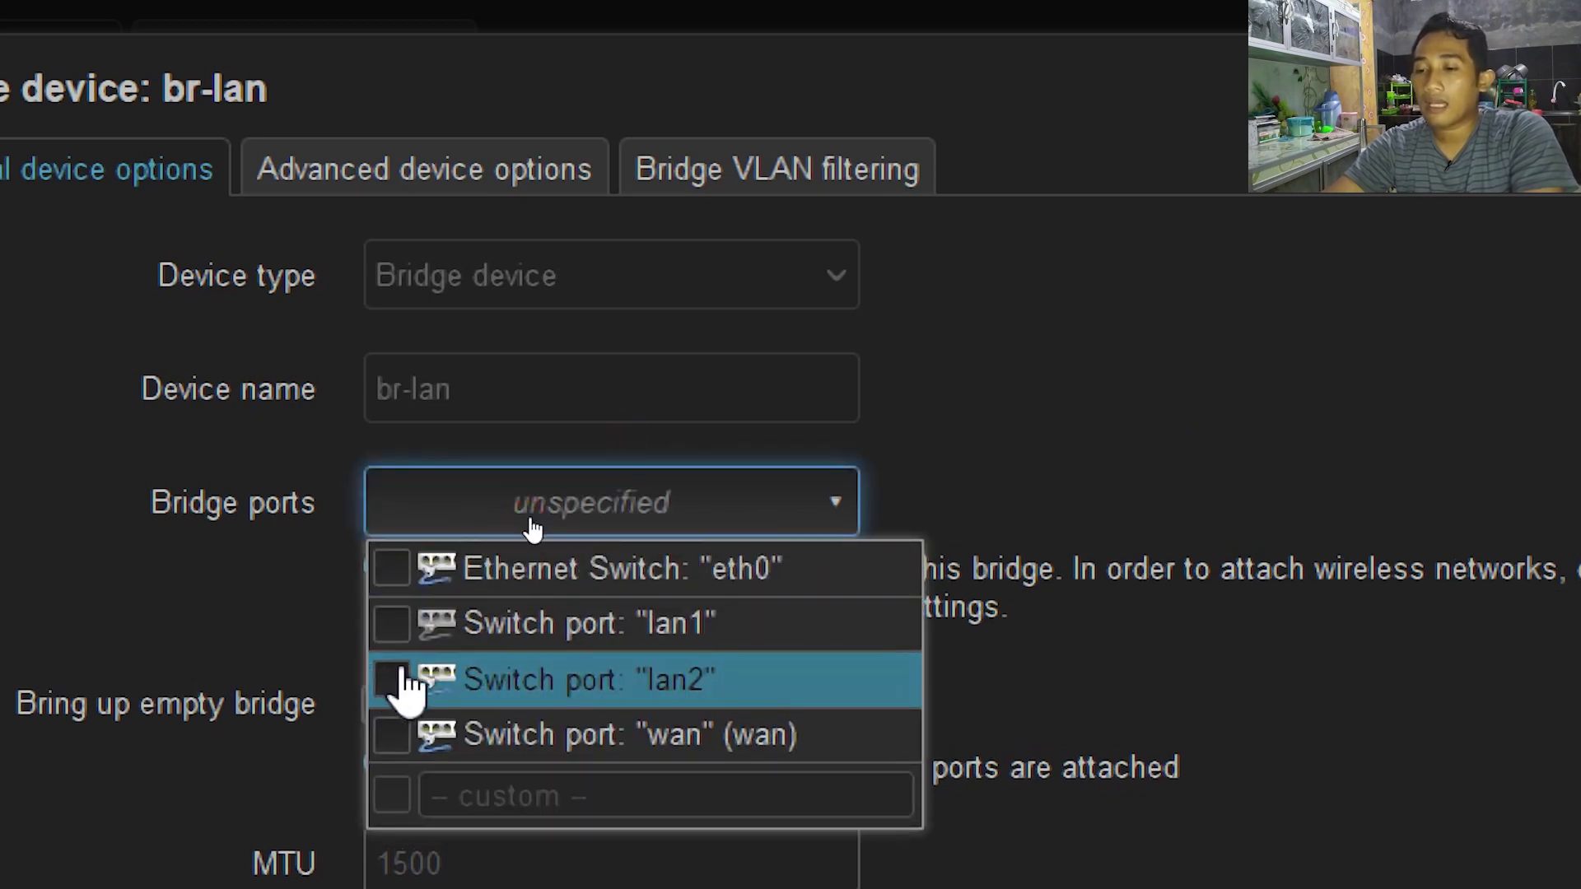
left_click(393, 680)
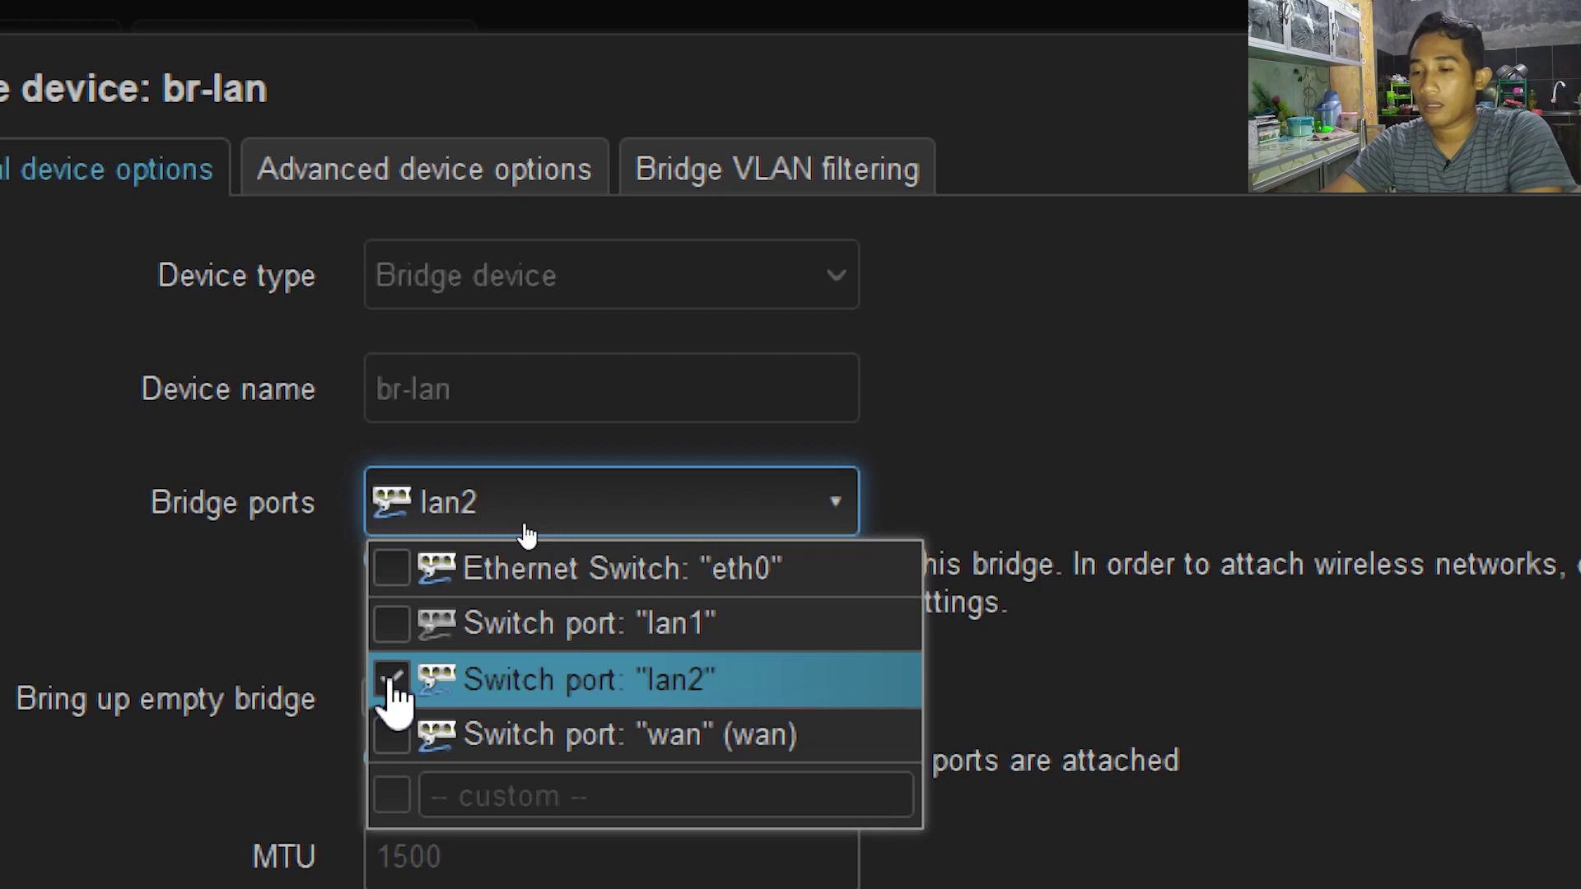
left_click(392, 681)
left_click(392, 682)
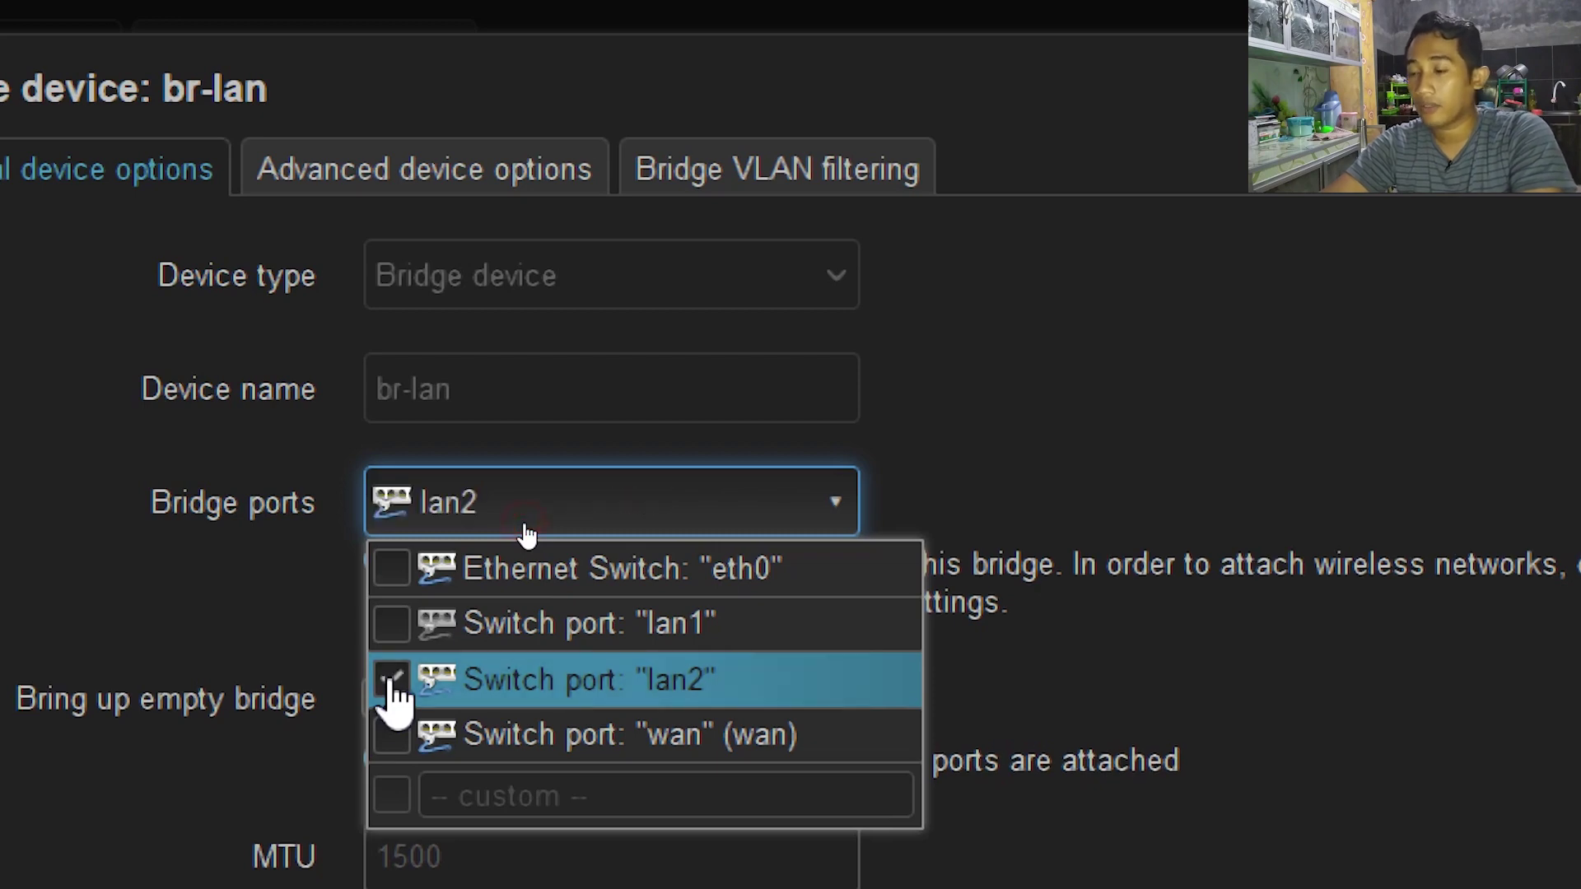
left_click(1068, 408)
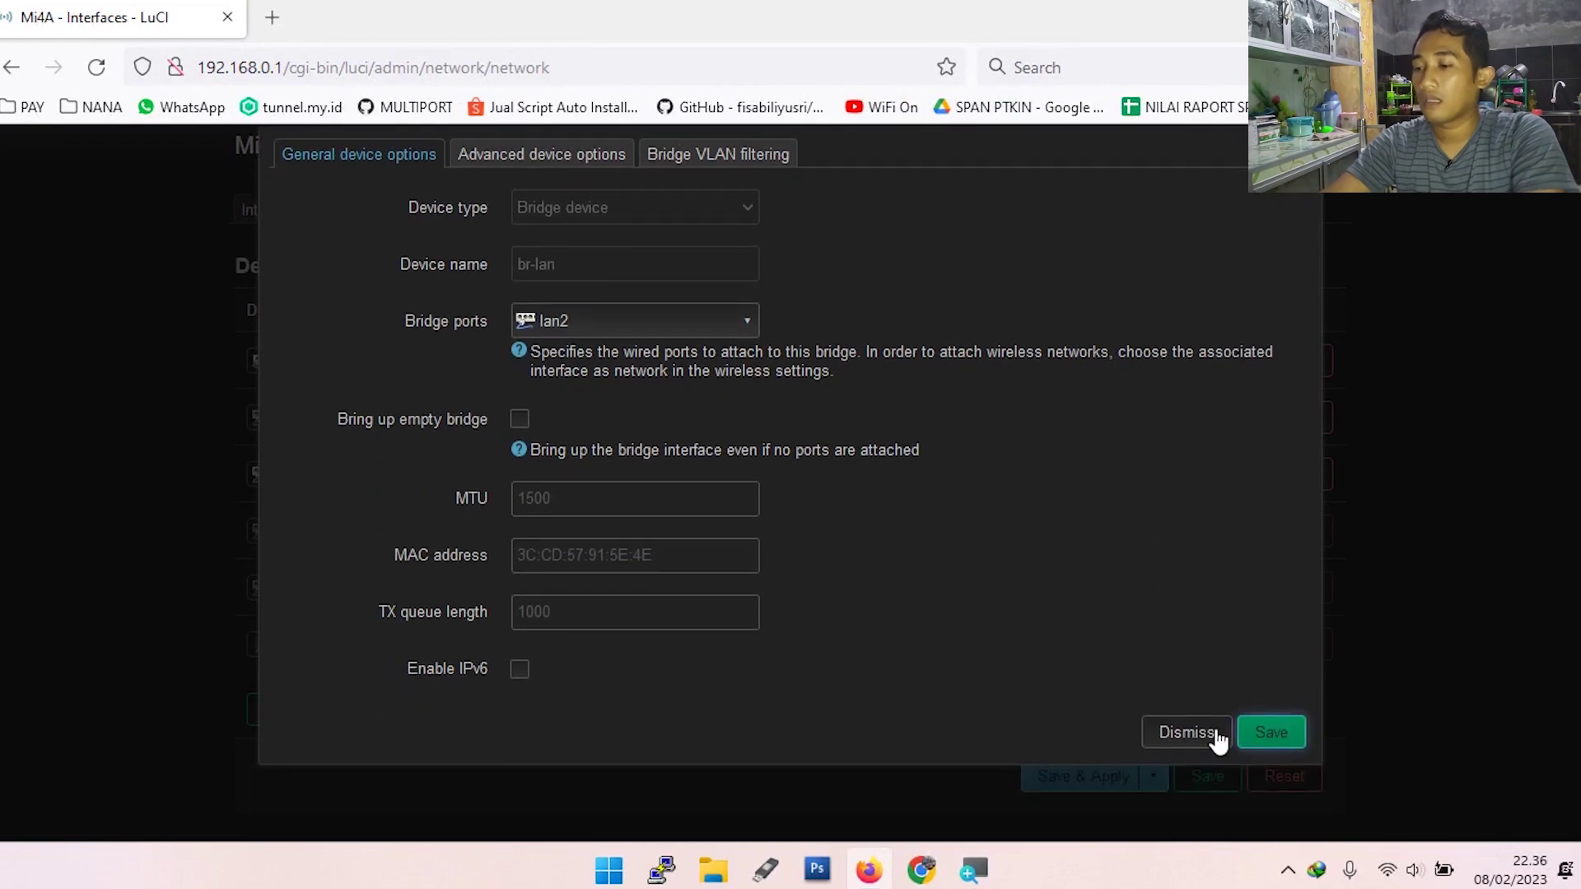
left_click(1190, 728)
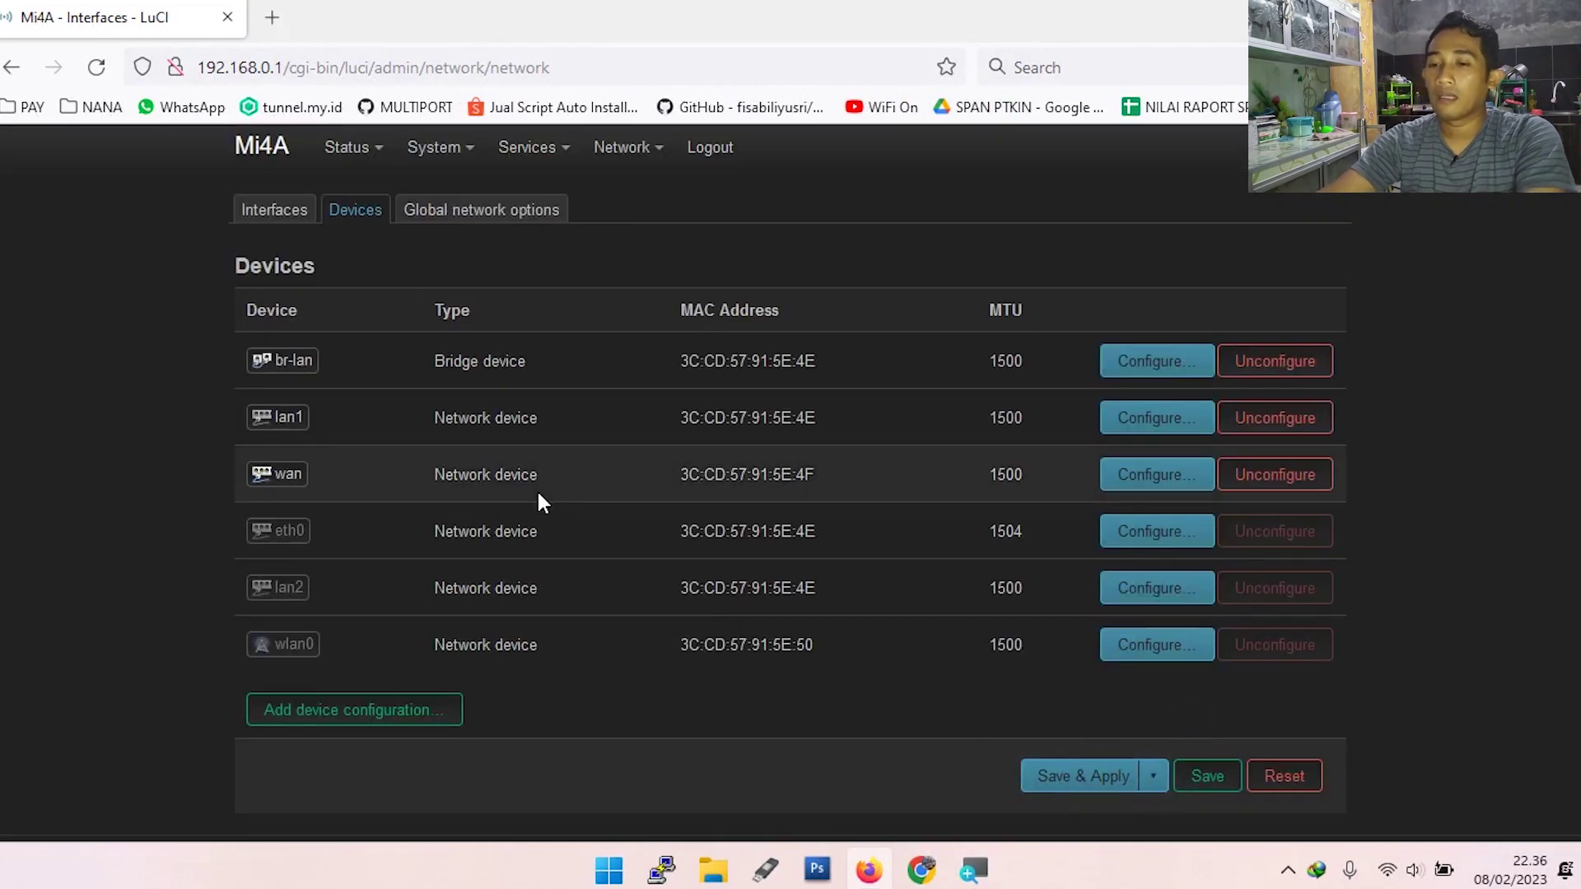
Create a new network interface named WANB with the DHCP client protocol on the lan1 switch port.
left_click(267, 212)
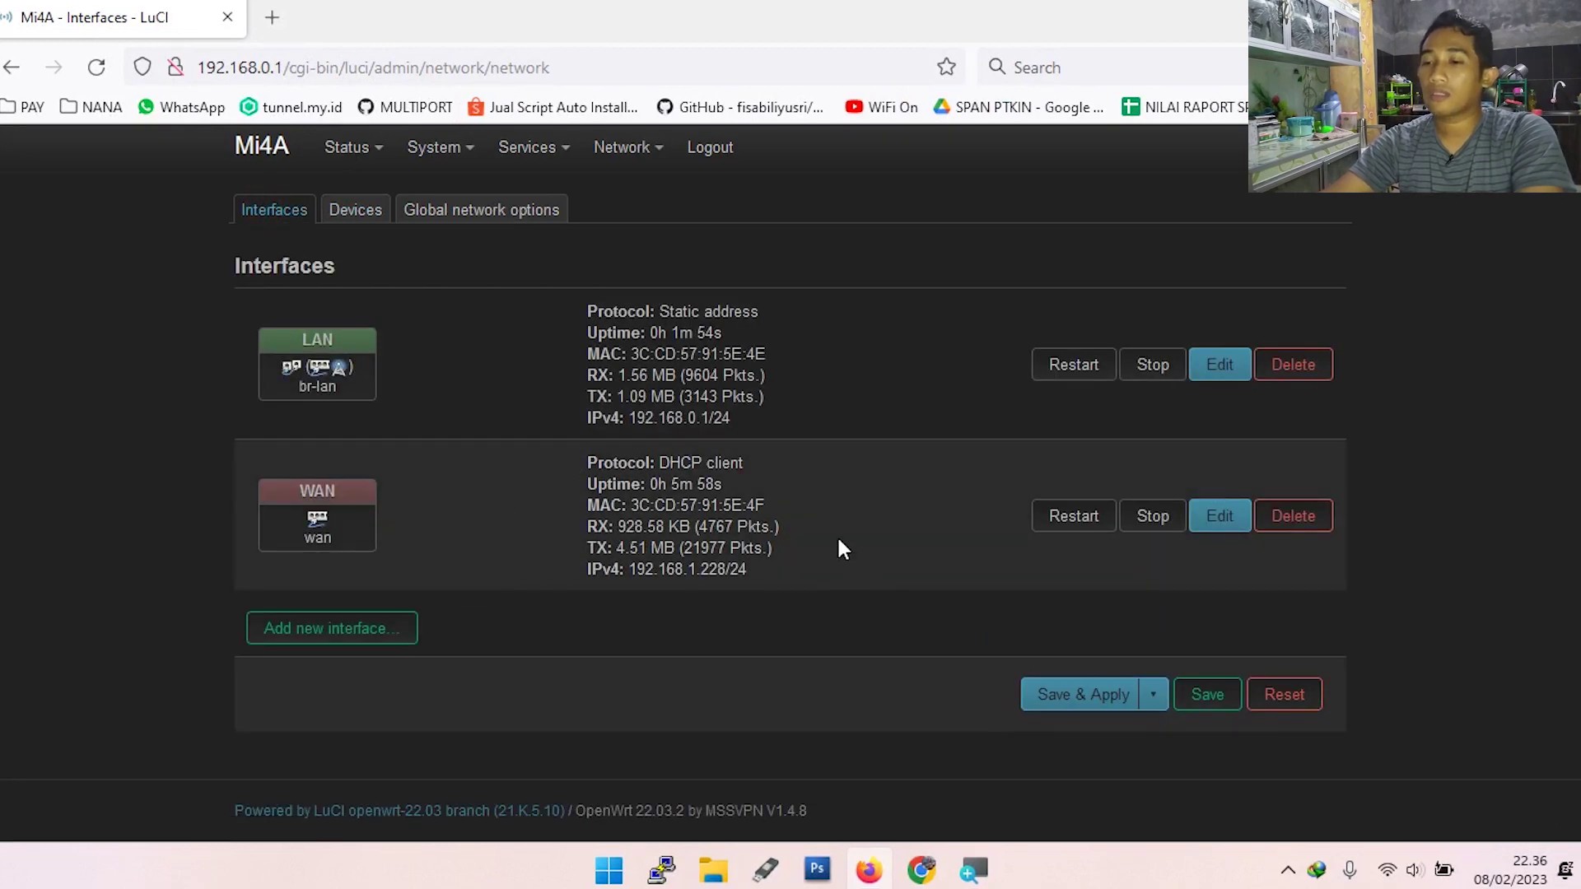
left_click_drag(566, 474, 760, 576)
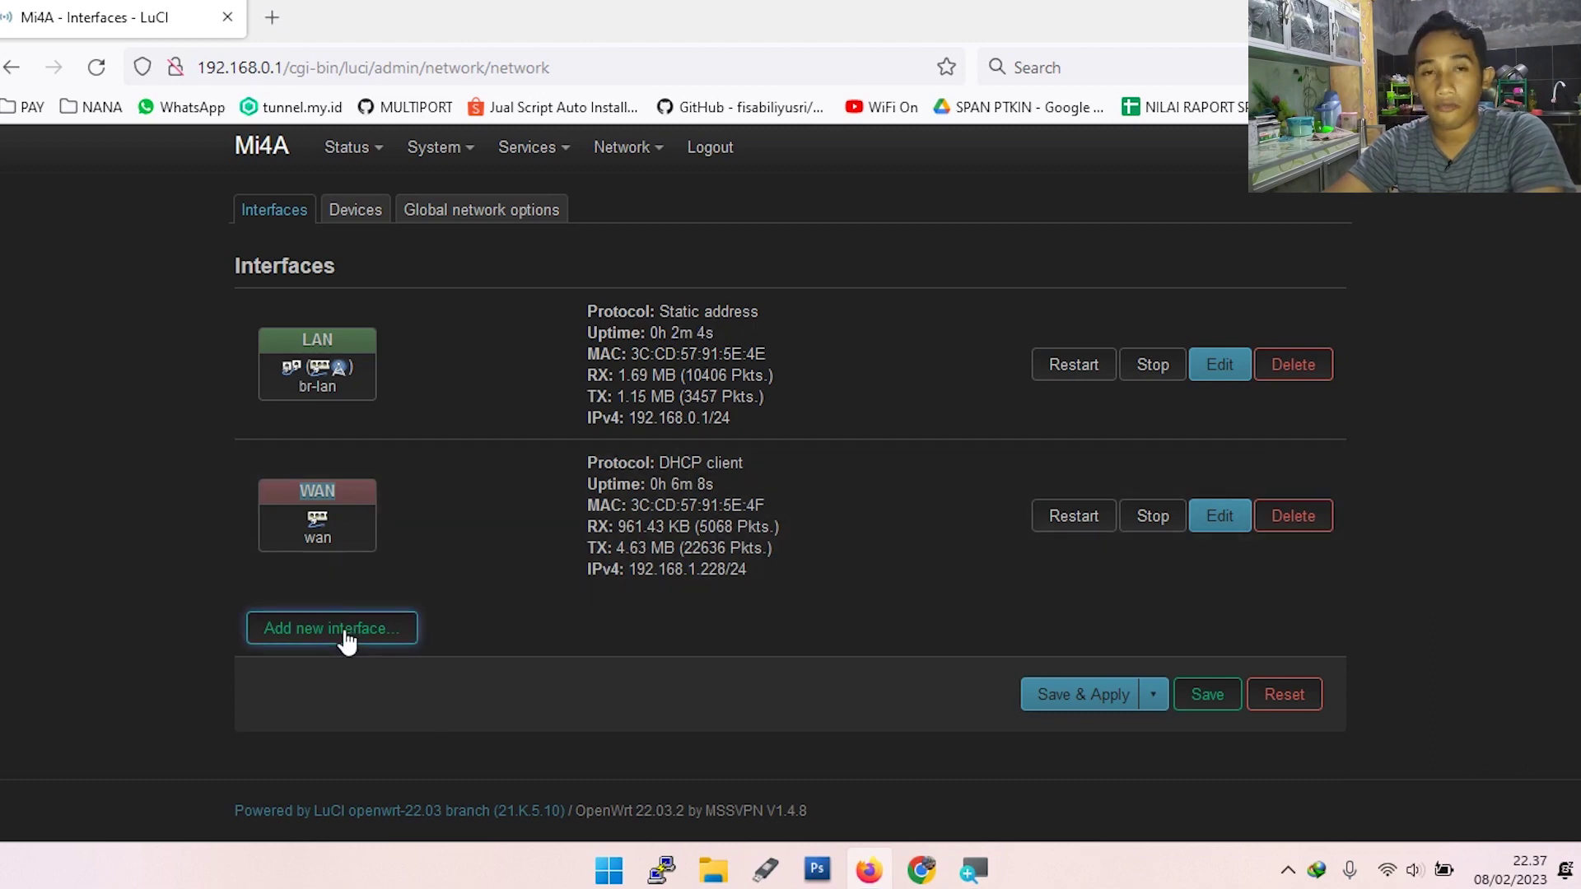
left_click(343, 636)
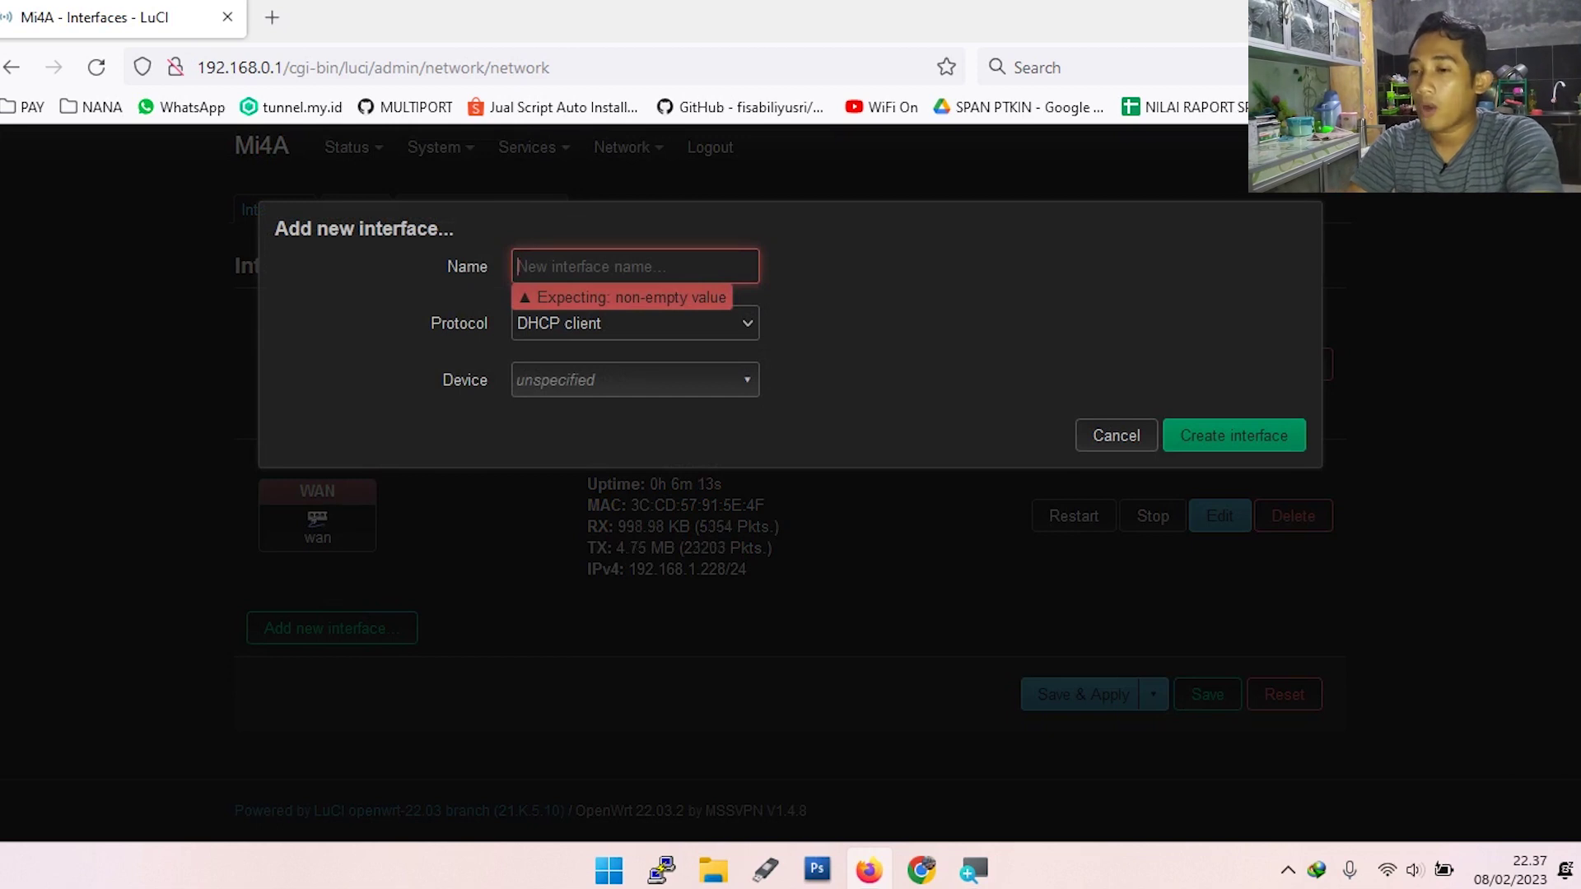
type("WANB")
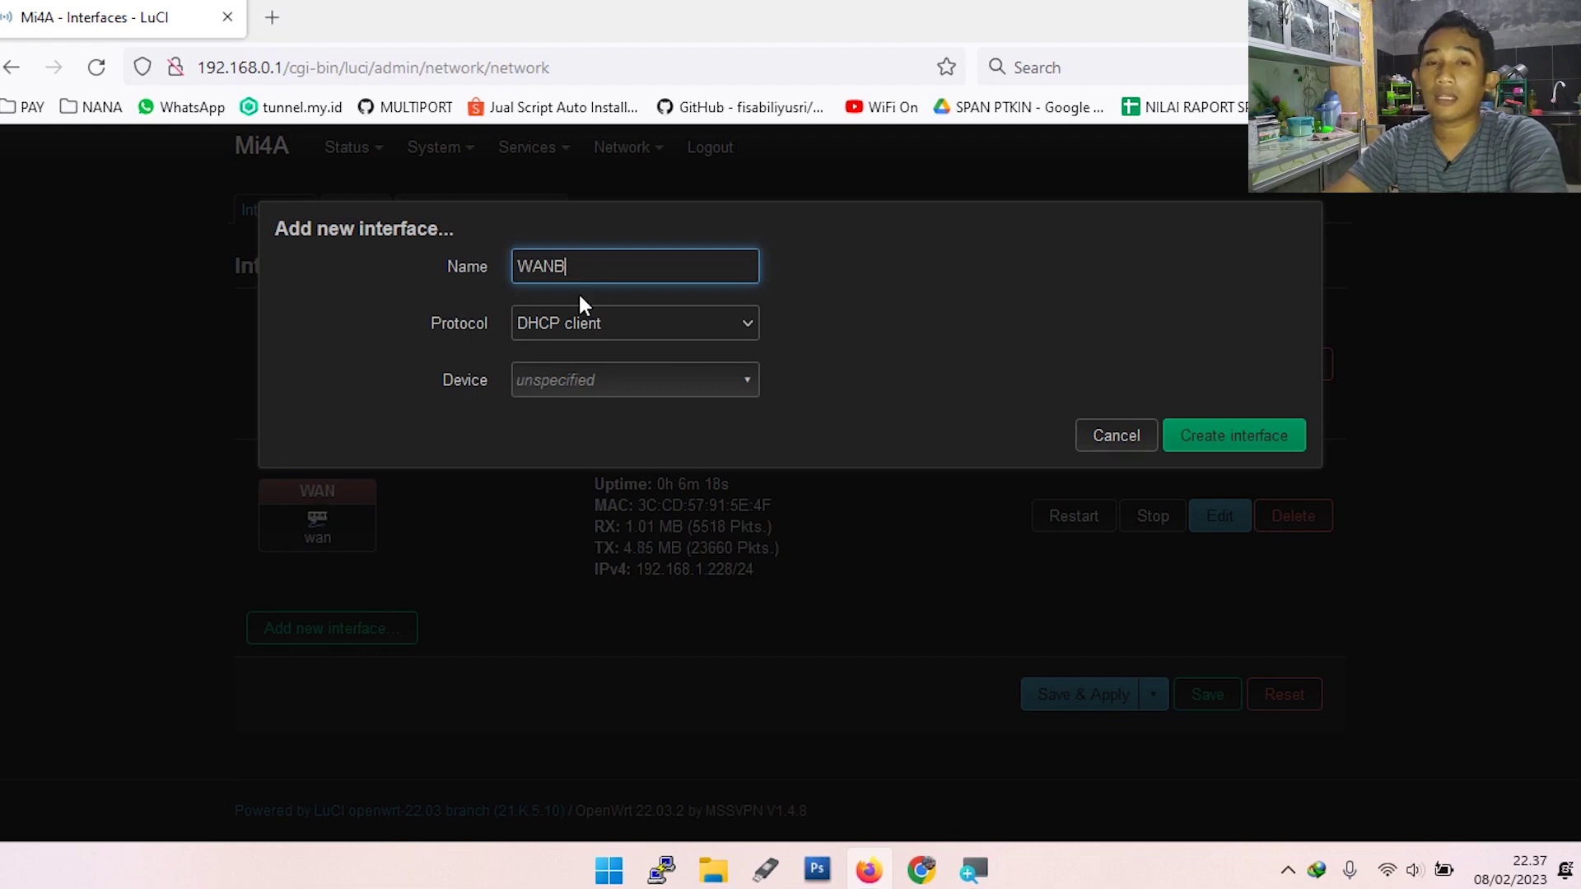
left_click(462, 267)
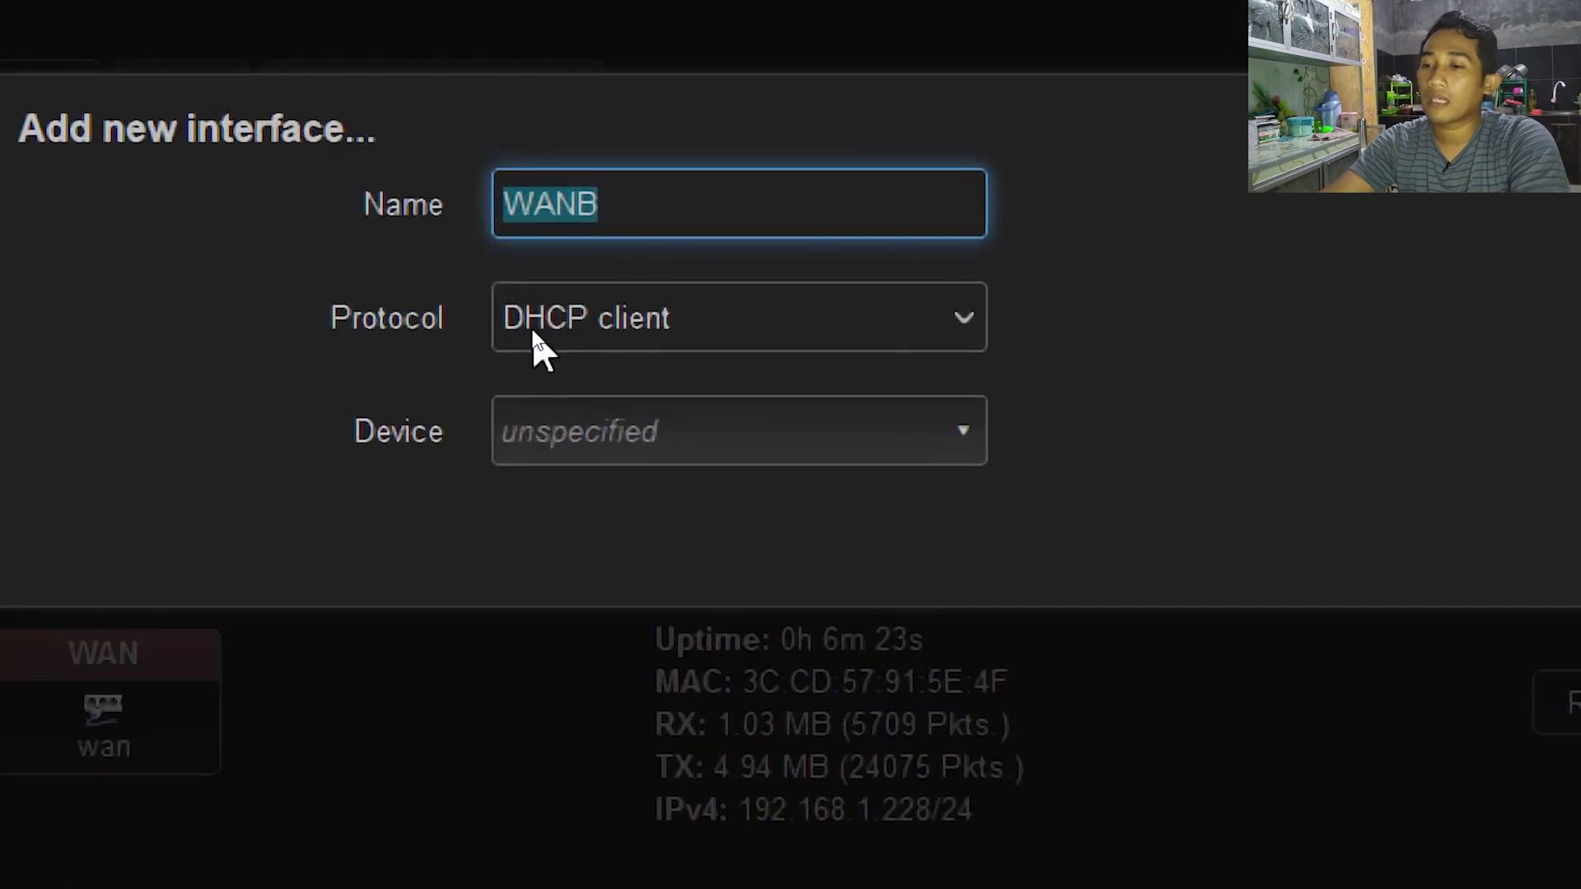
left_click(531, 327)
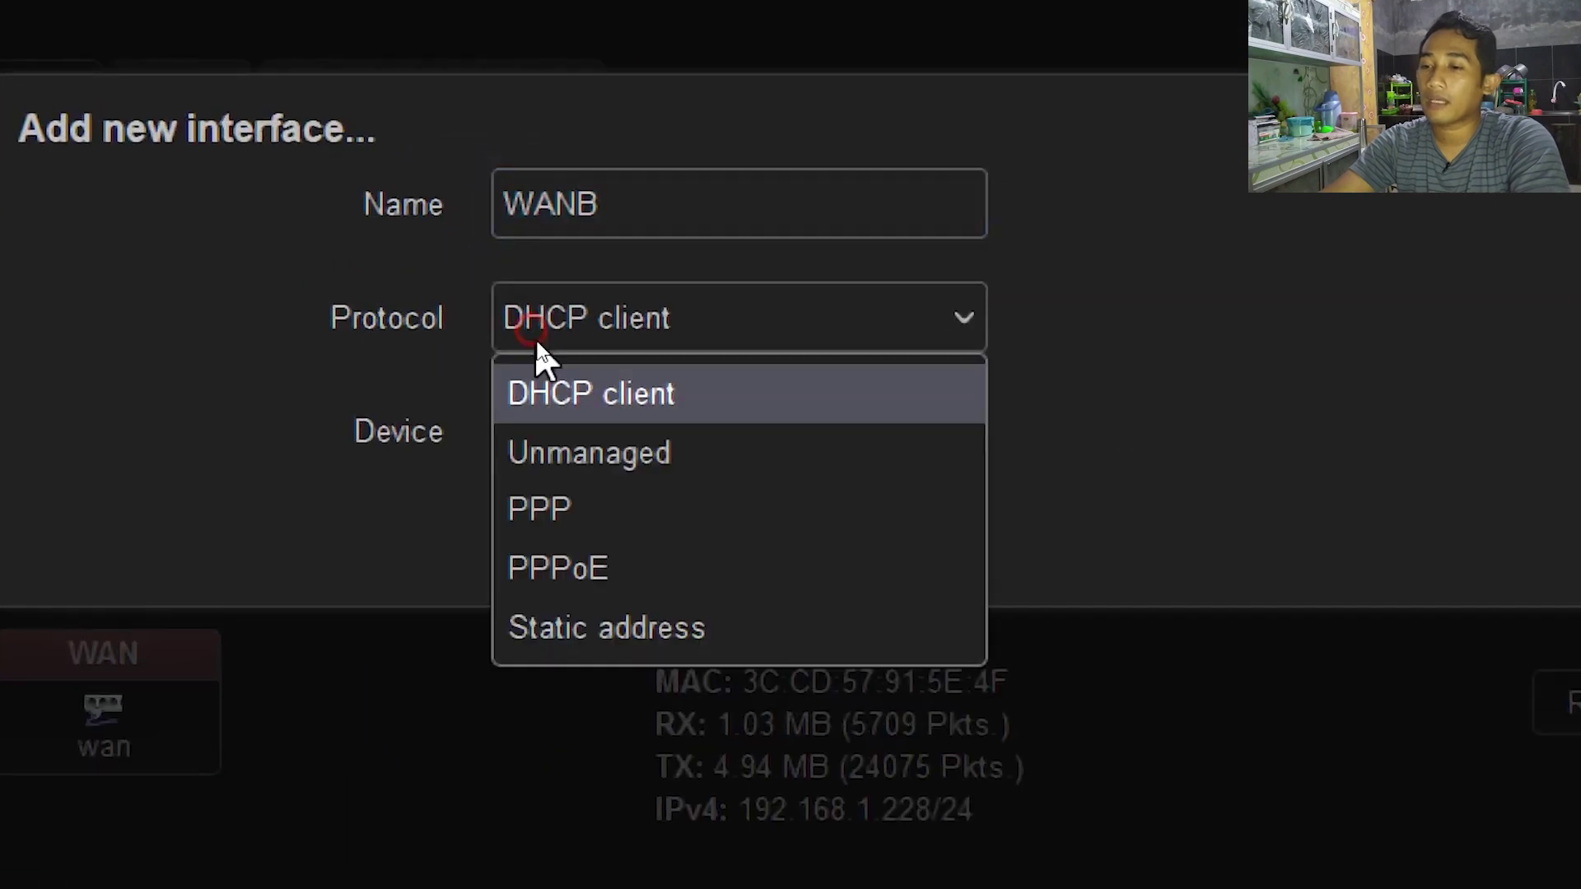
left_click(614, 401)
left_click(608, 434)
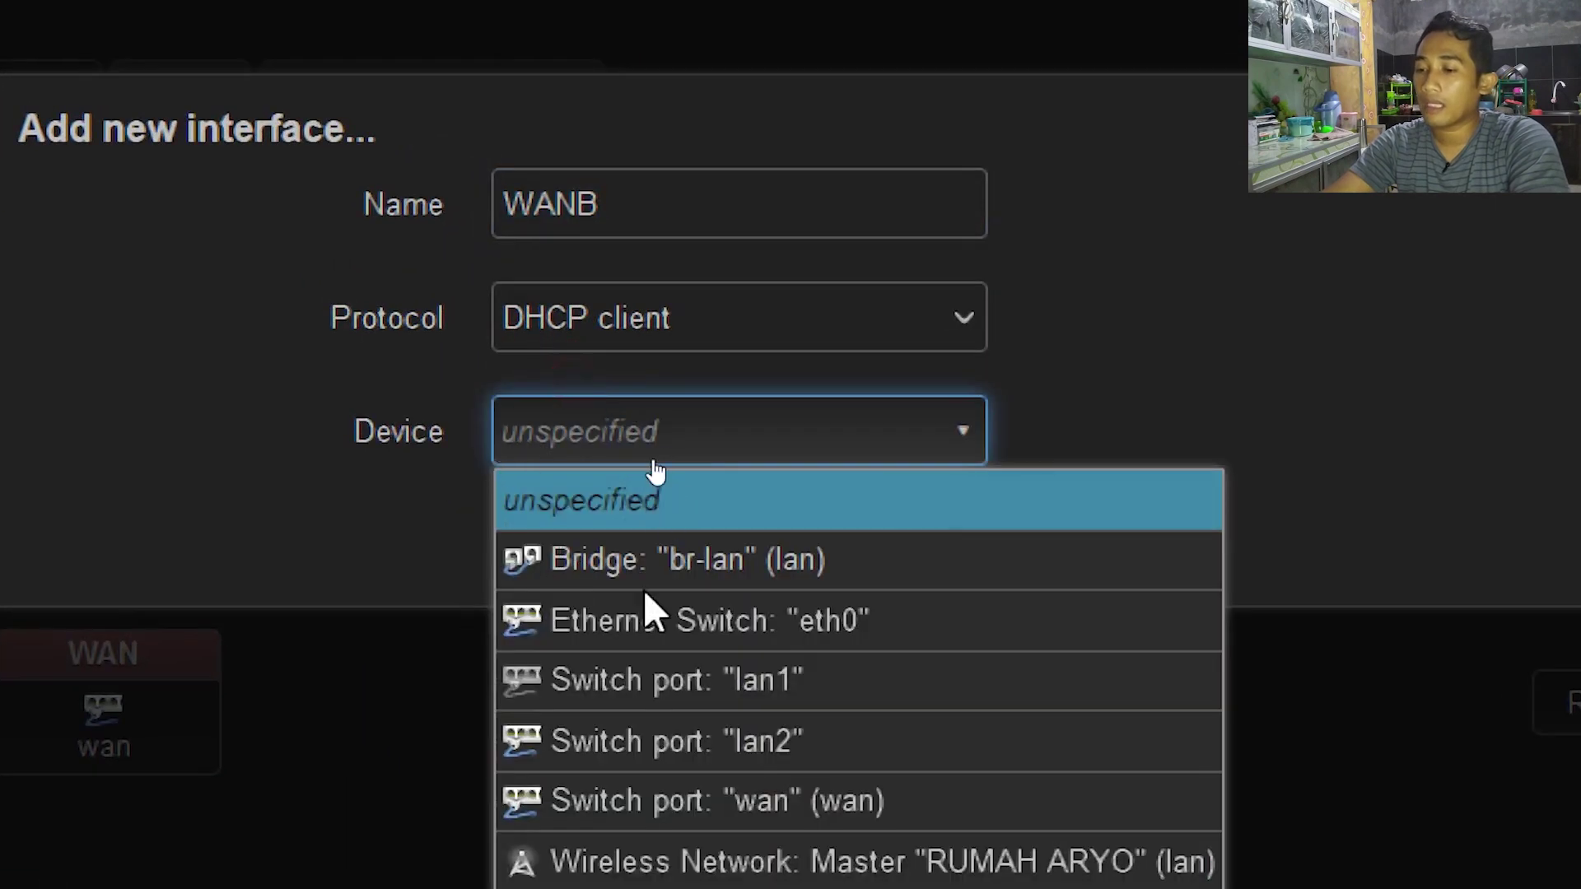
left_click(833, 696)
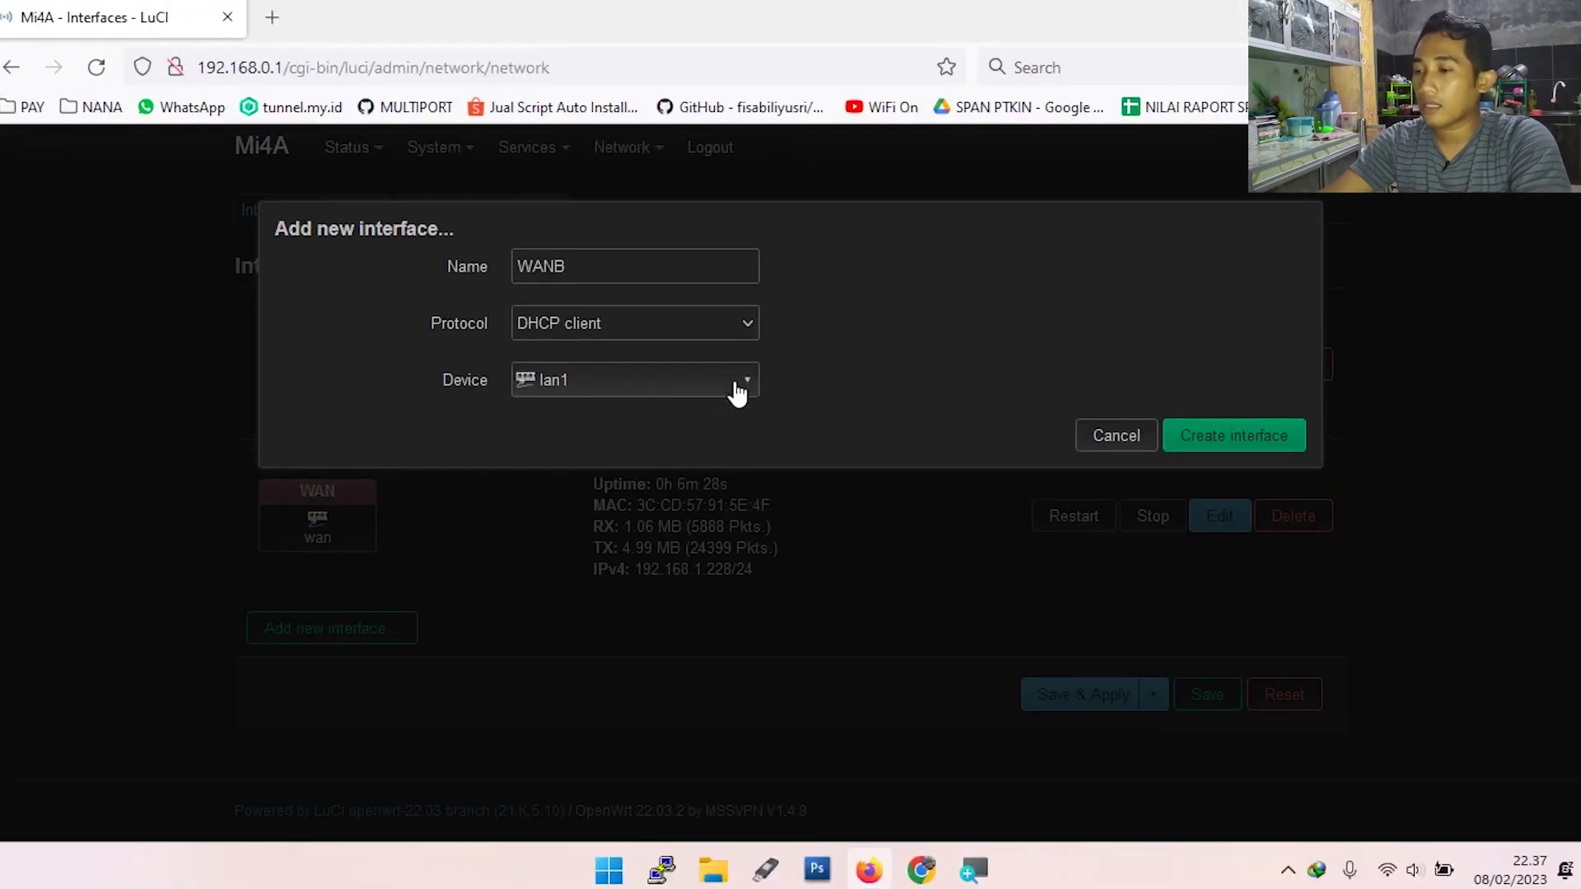
left_click(1205, 438)
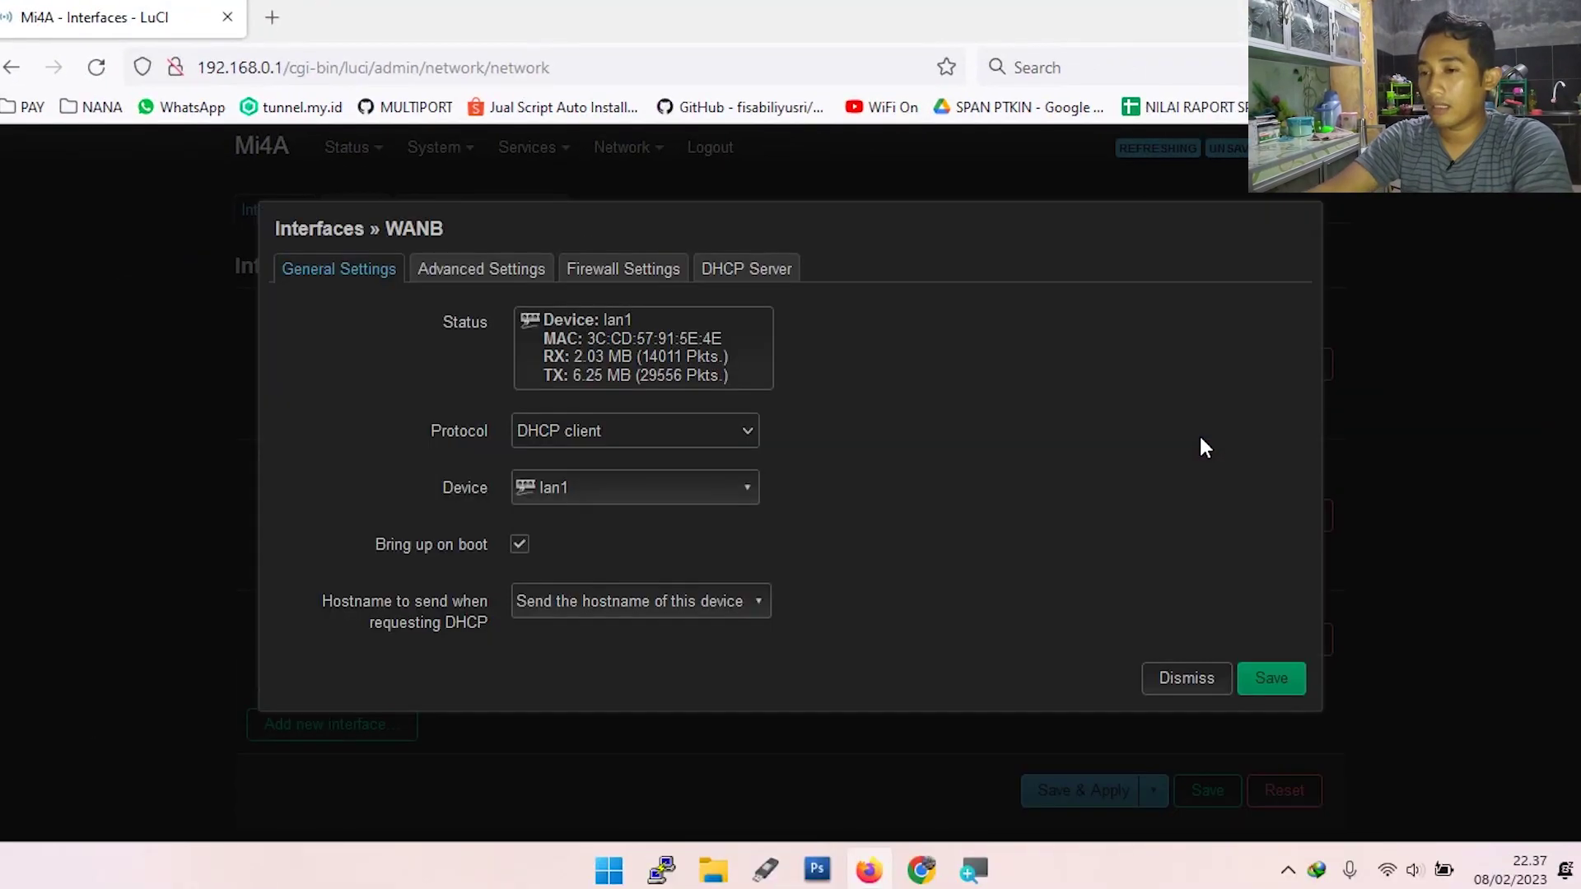
Assign the WANB interface to the wan firewall zone, save it and apply the pending changes.
left_click(628, 277)
left_click(619, 329)
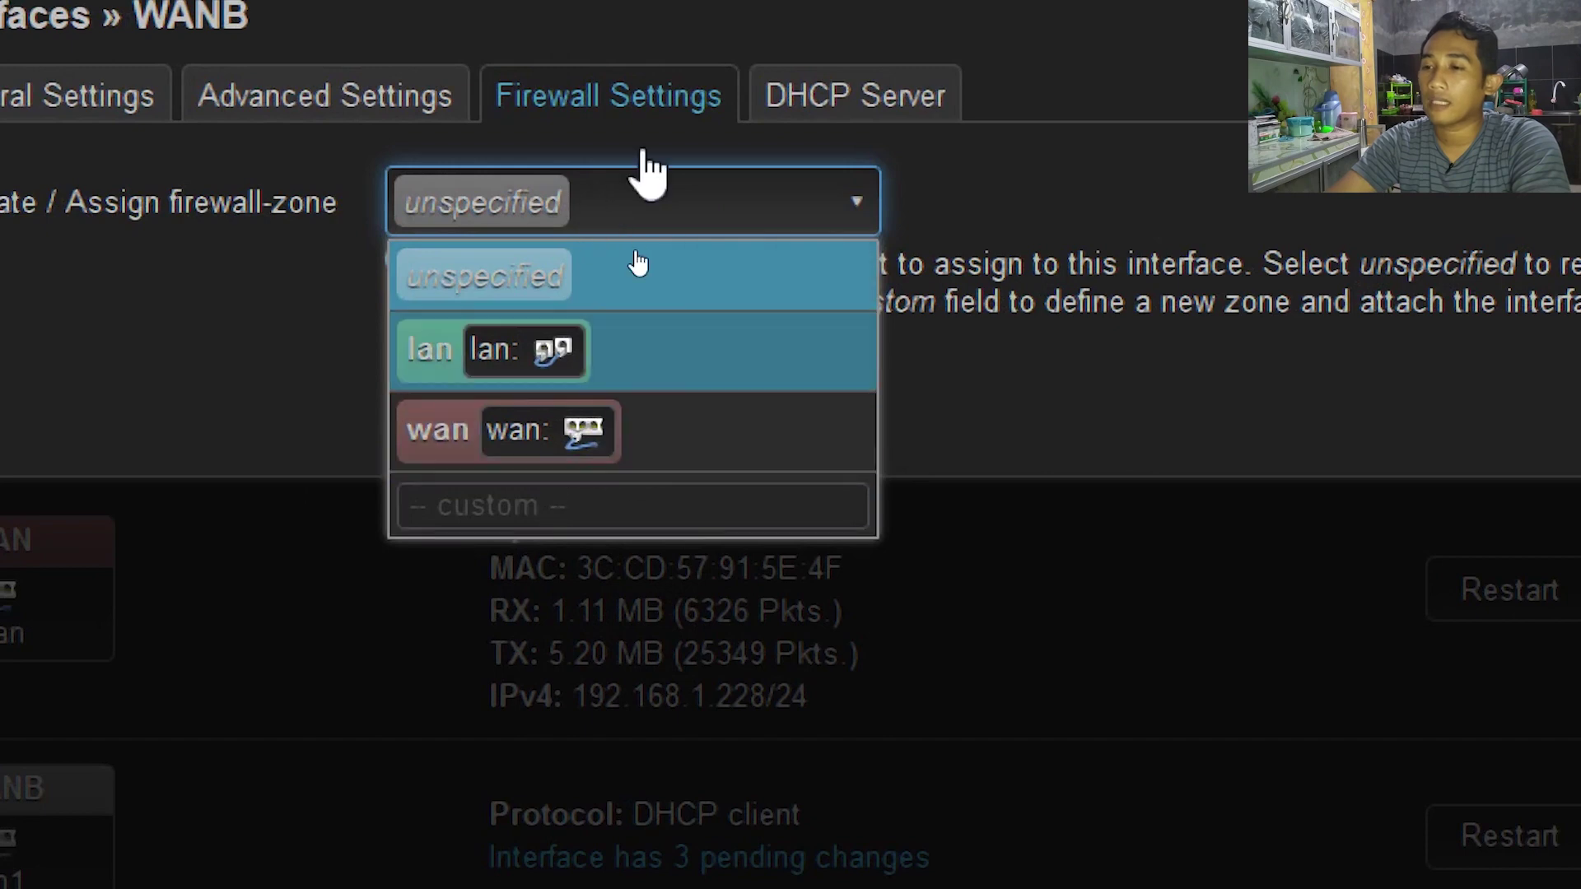
left_click(656, 437)
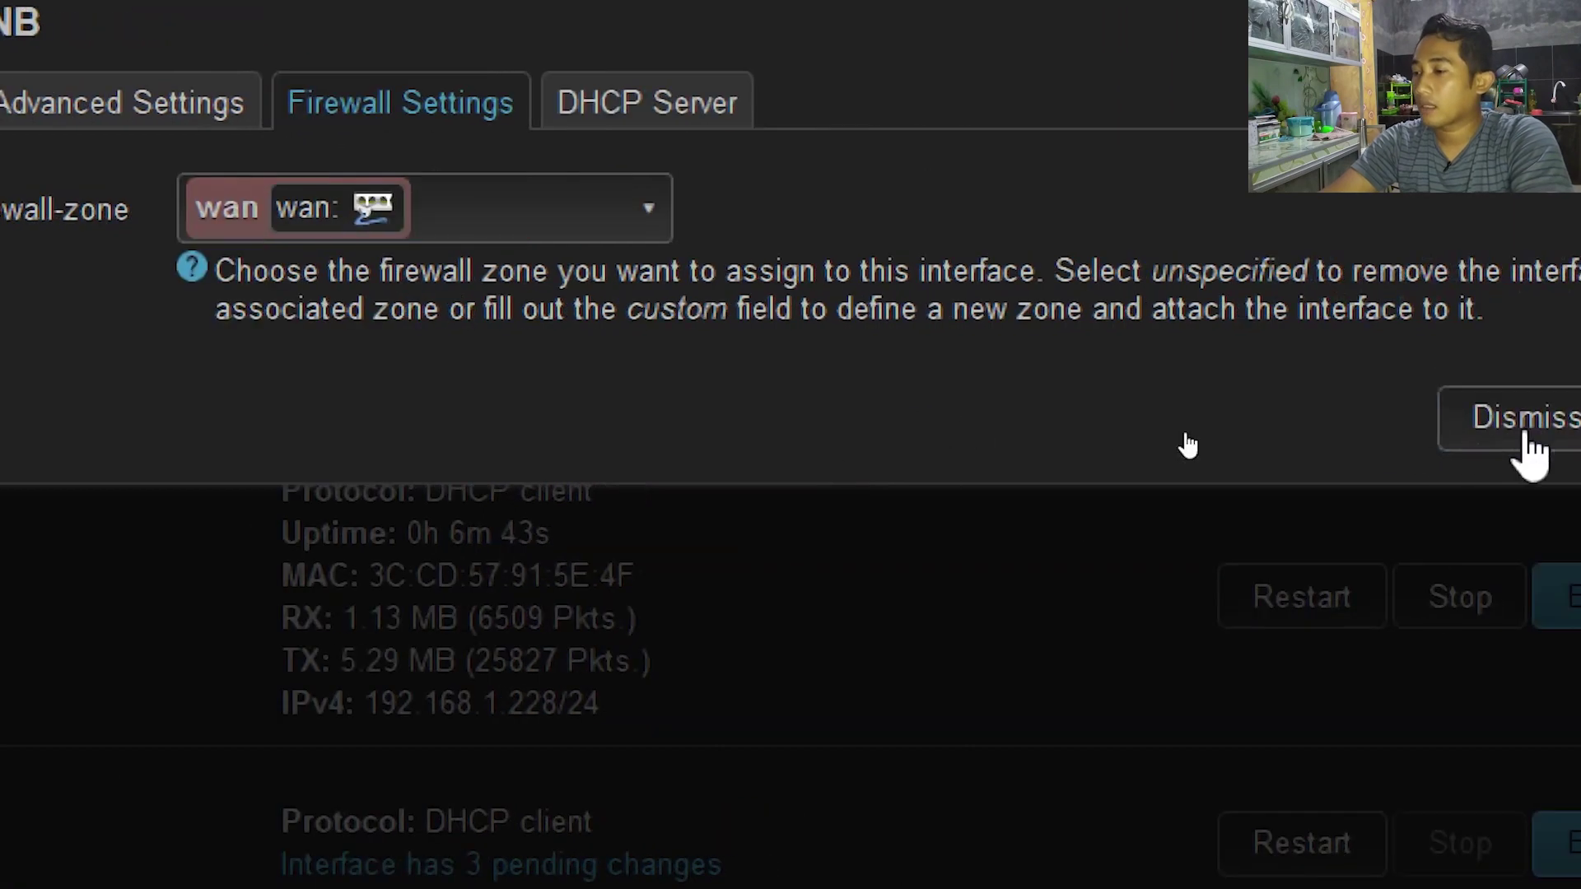
left_click(1213, 447)
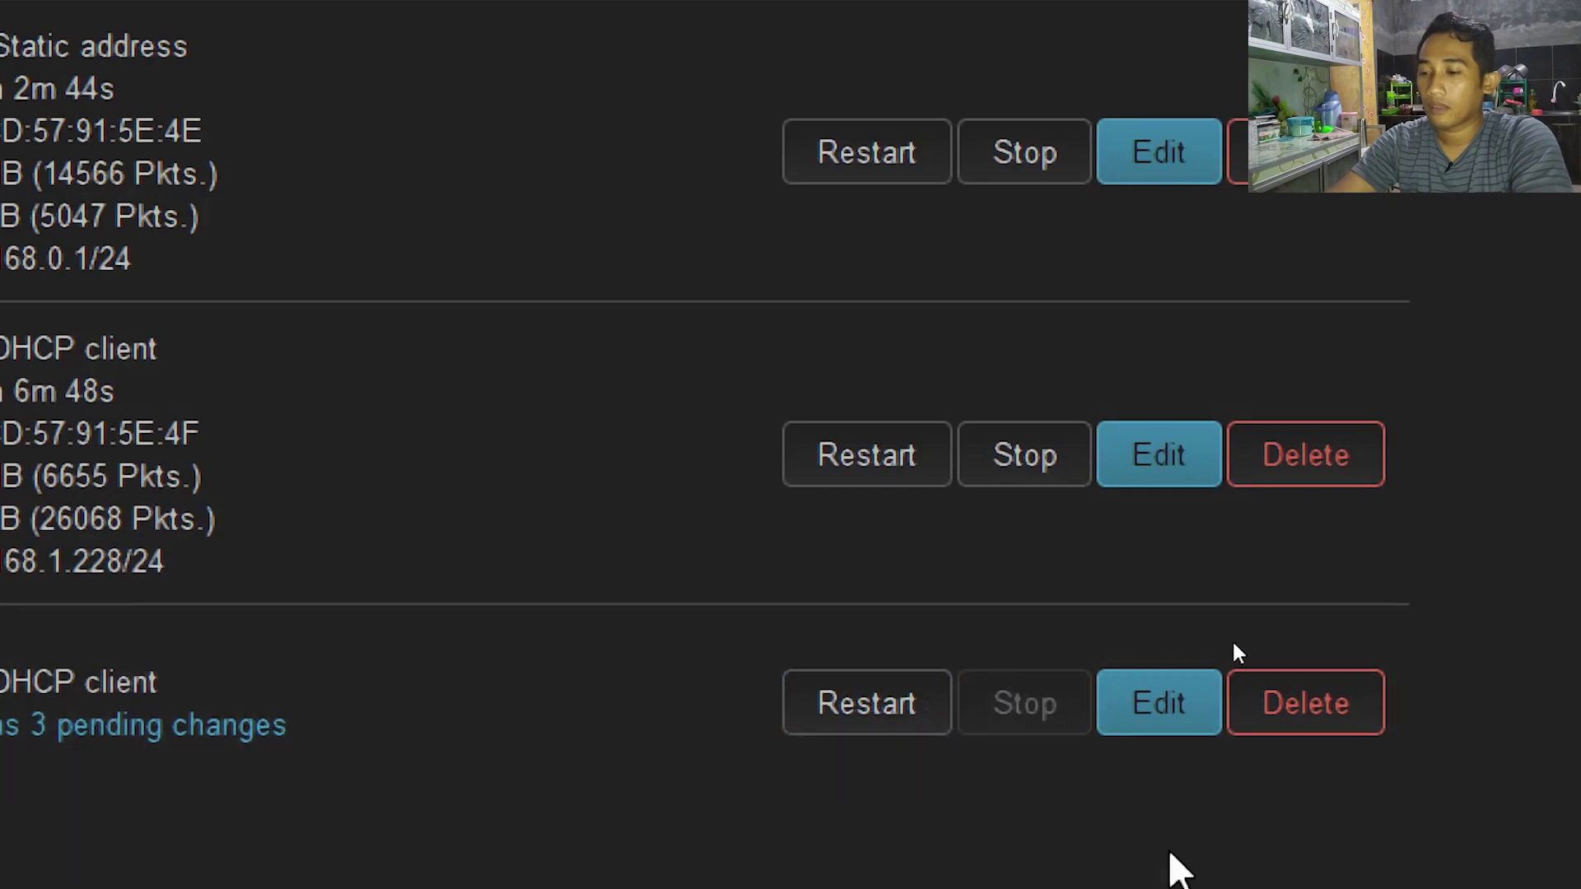
left_click(865, 724)
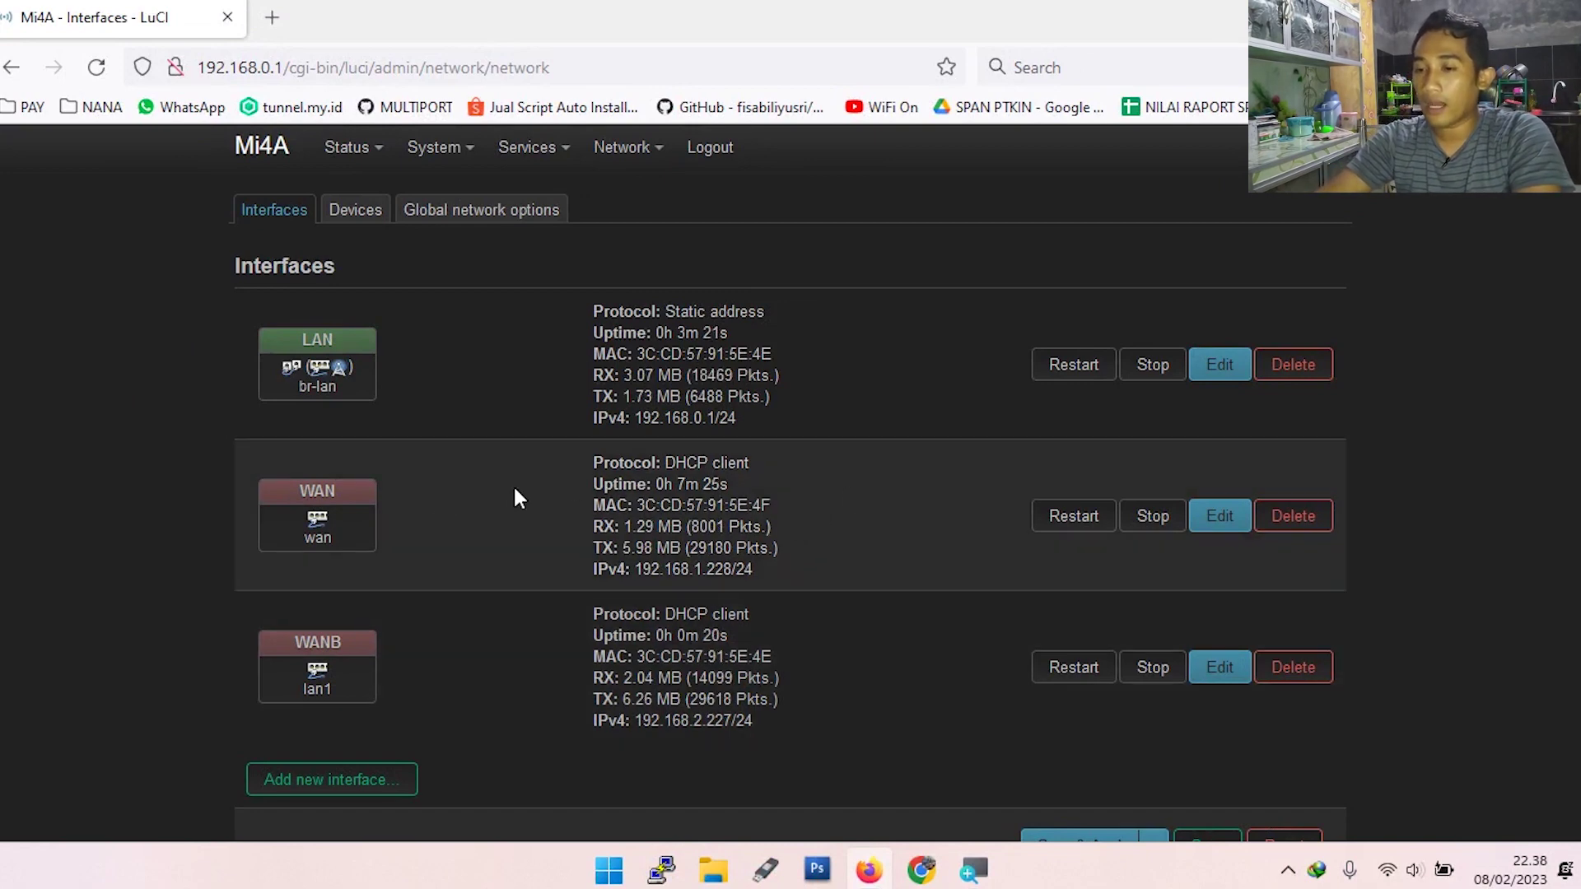
Check the gateway metric in the WAN interface's advanced settings and save the interface.
left_click(1203, 525)
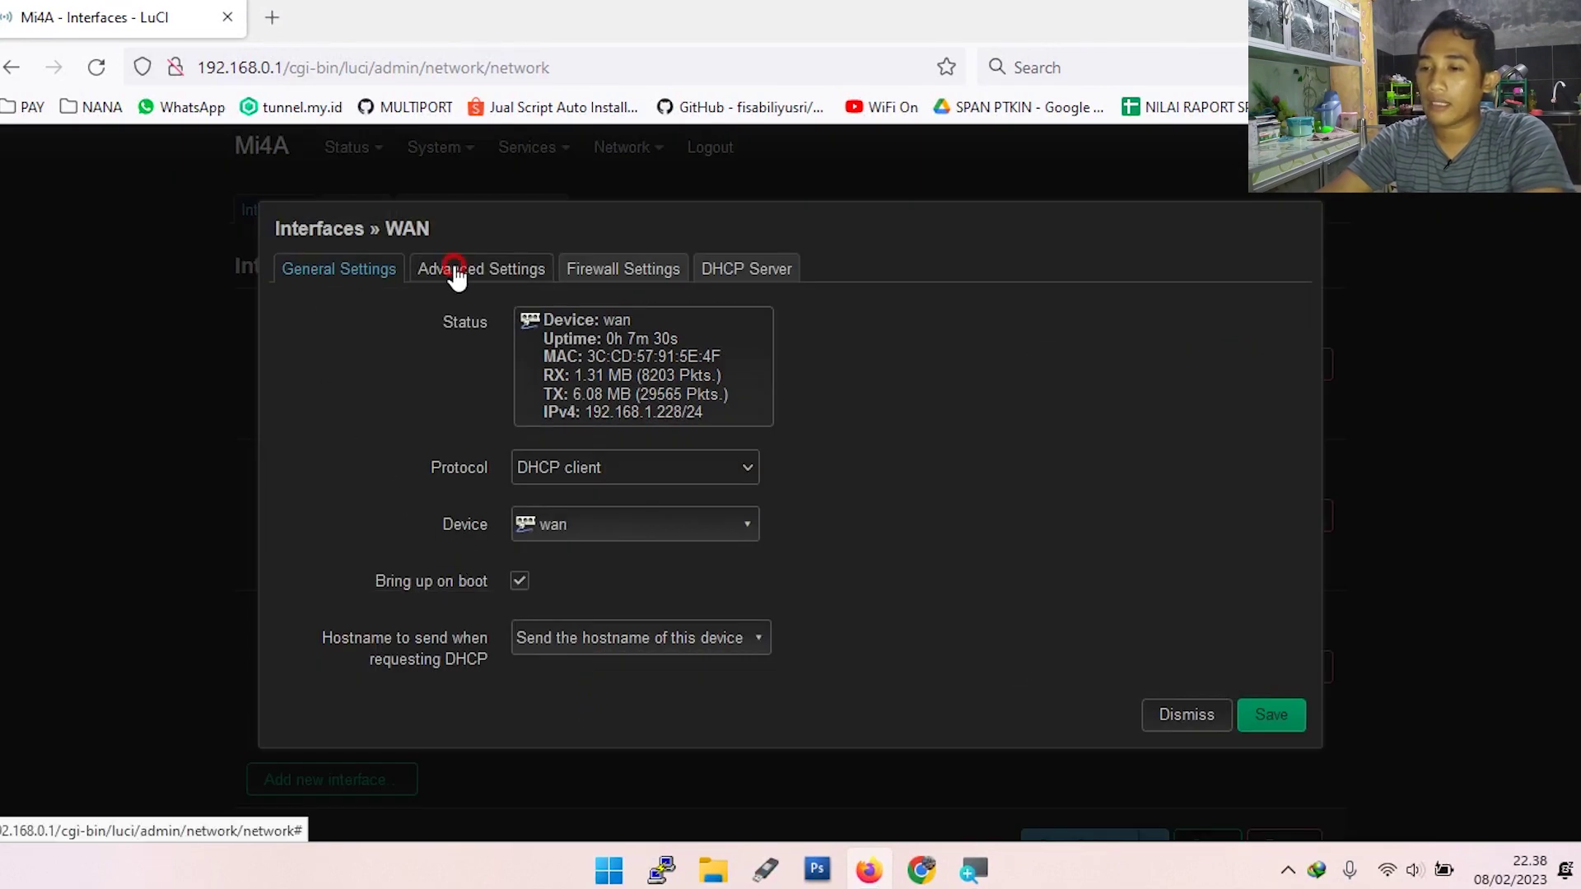
left_click(456, 278)
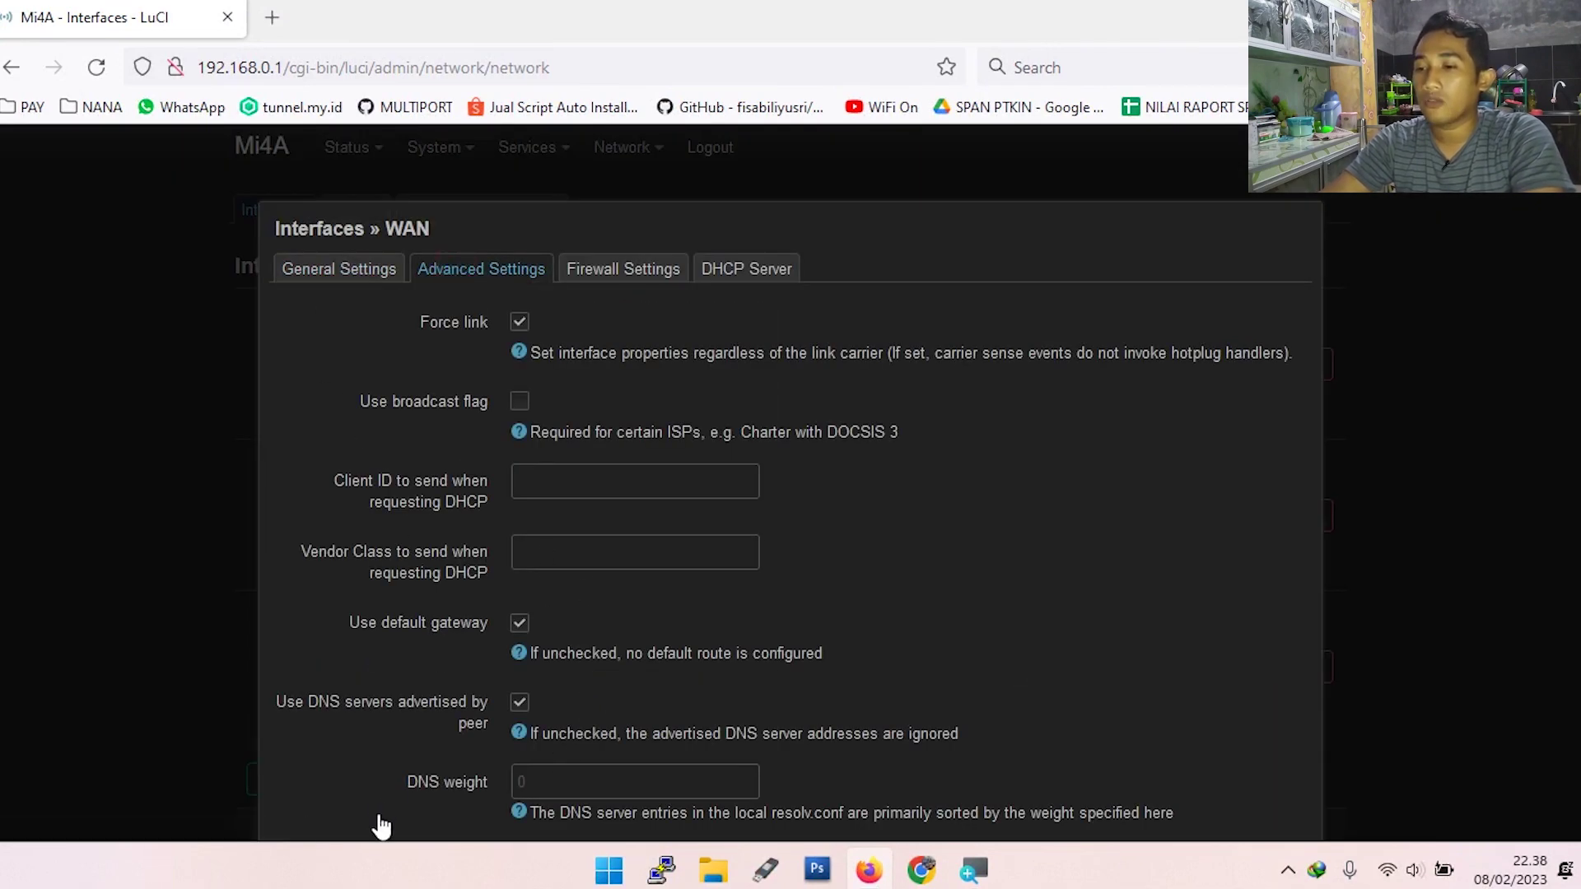
scroll(427, 749, "down", 4)
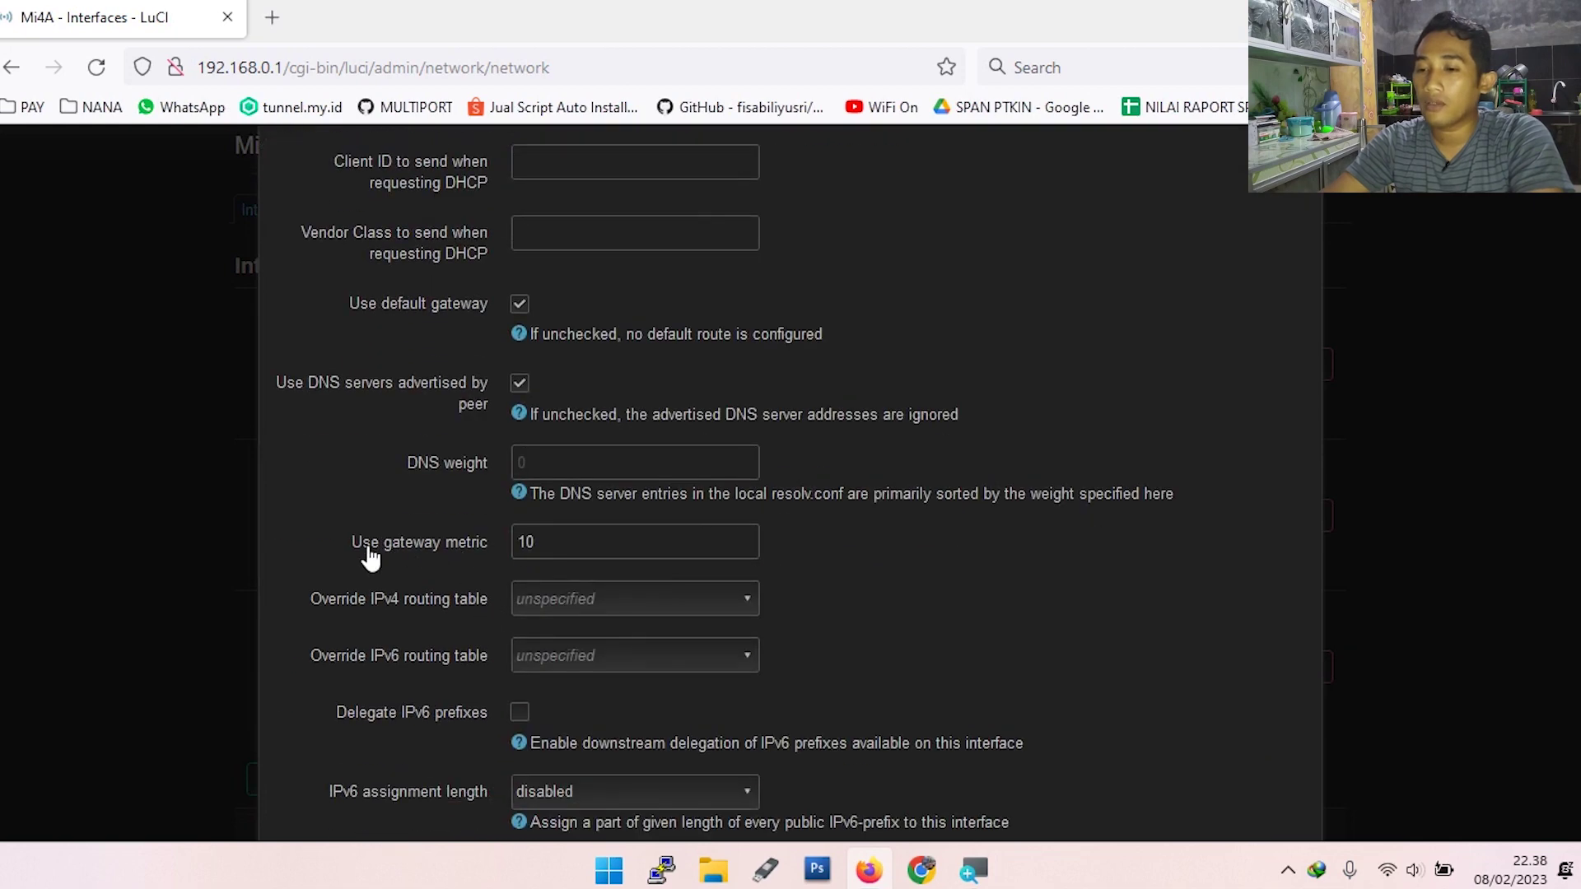
left_click(479, 559)
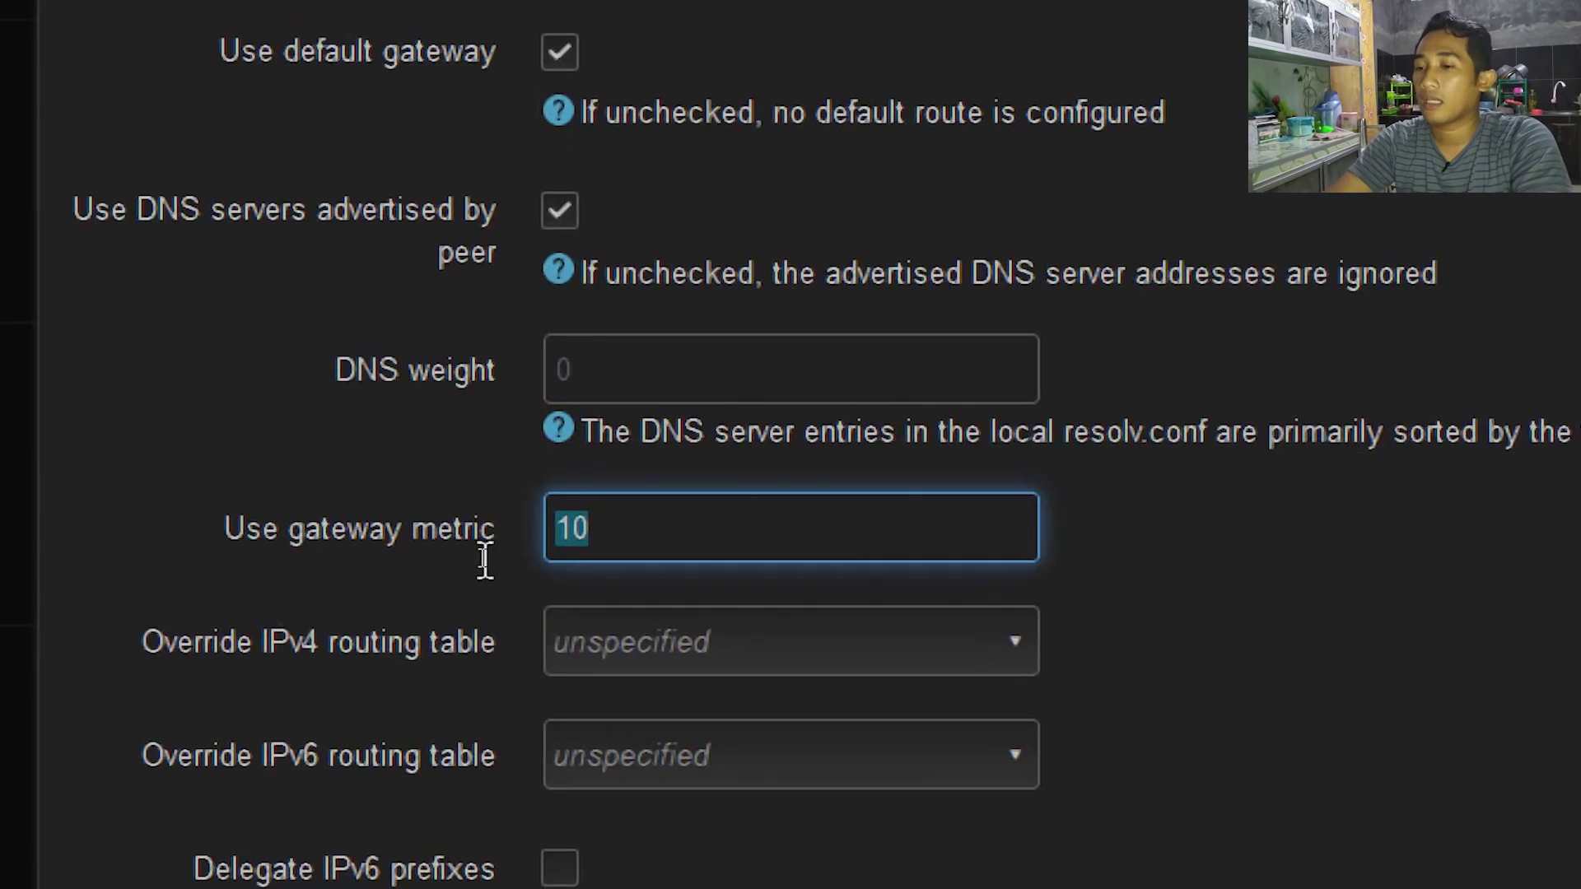
left_click(646, 536)
left_click(469, 539)
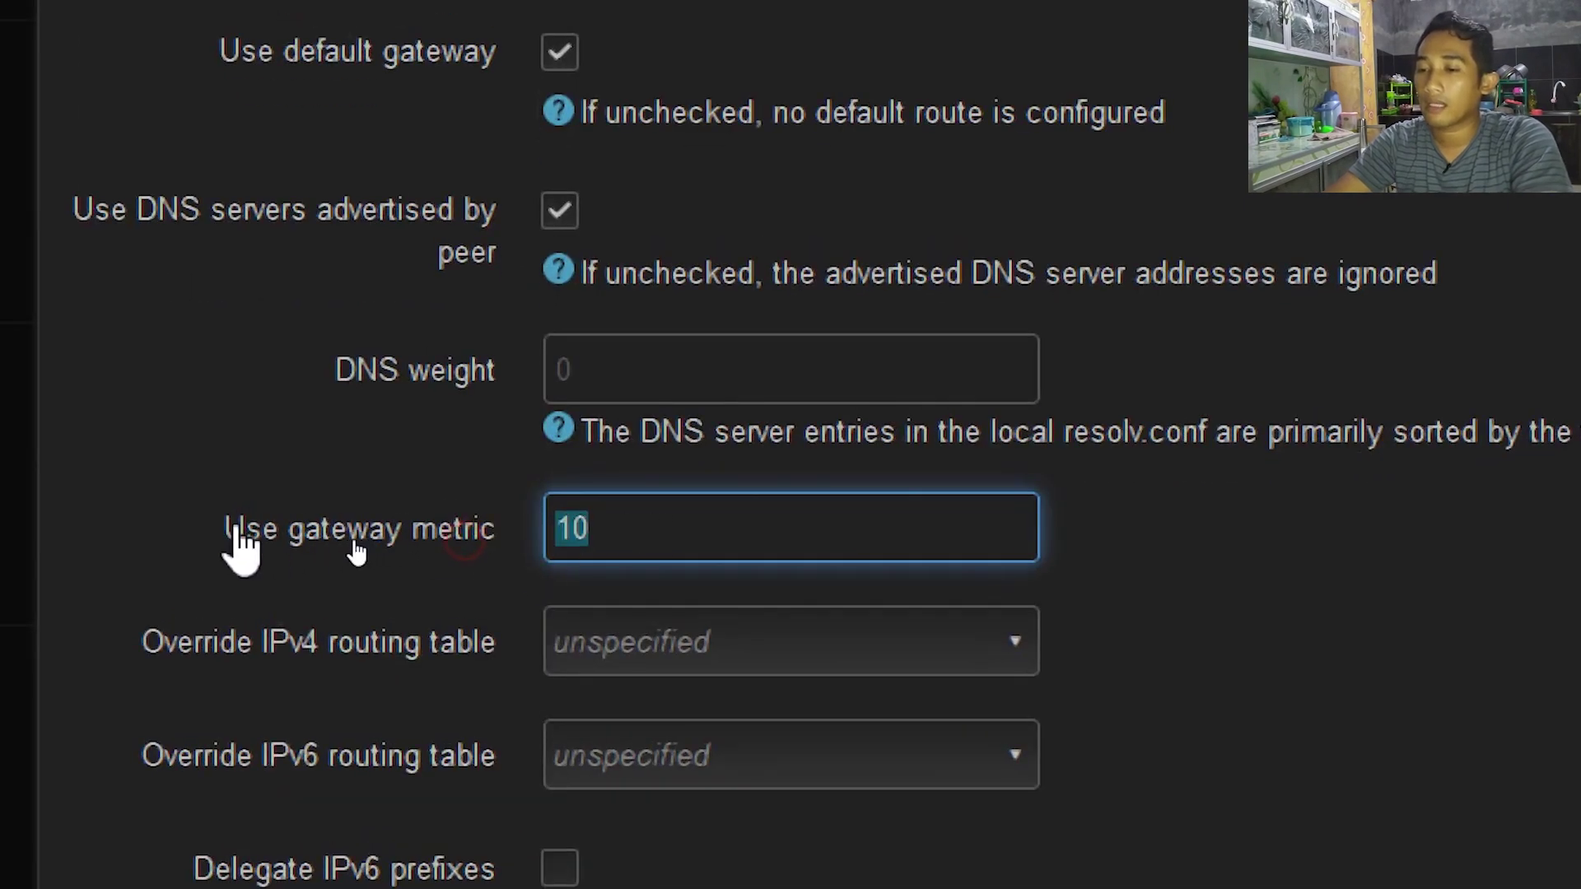
left_click(568, 532)
left_click(452, 547)
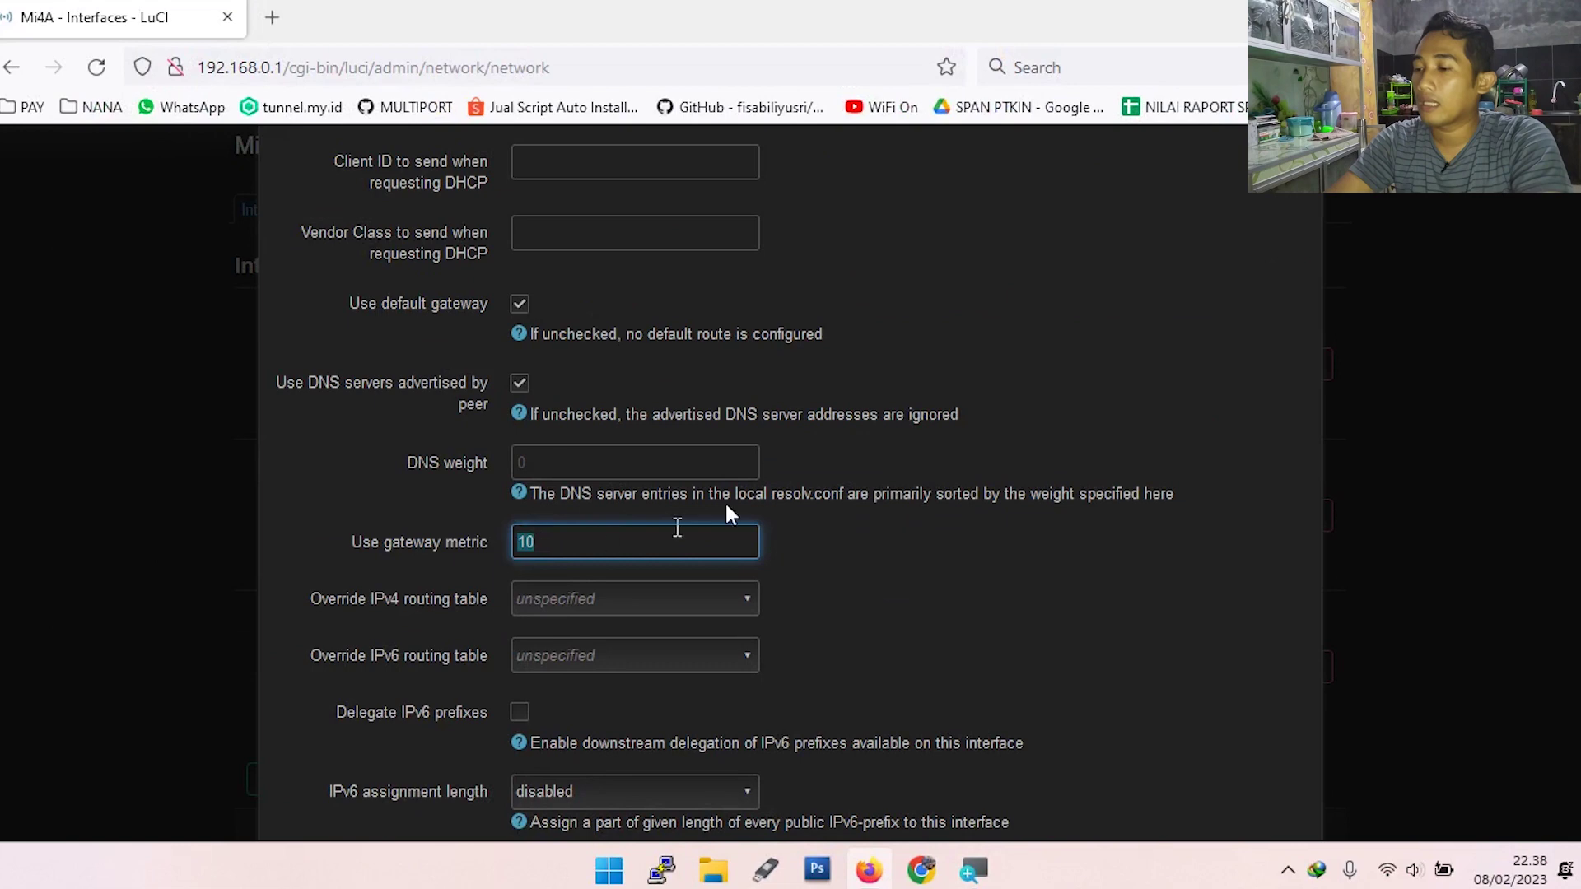
scroll(1159, 631, "down", 4)
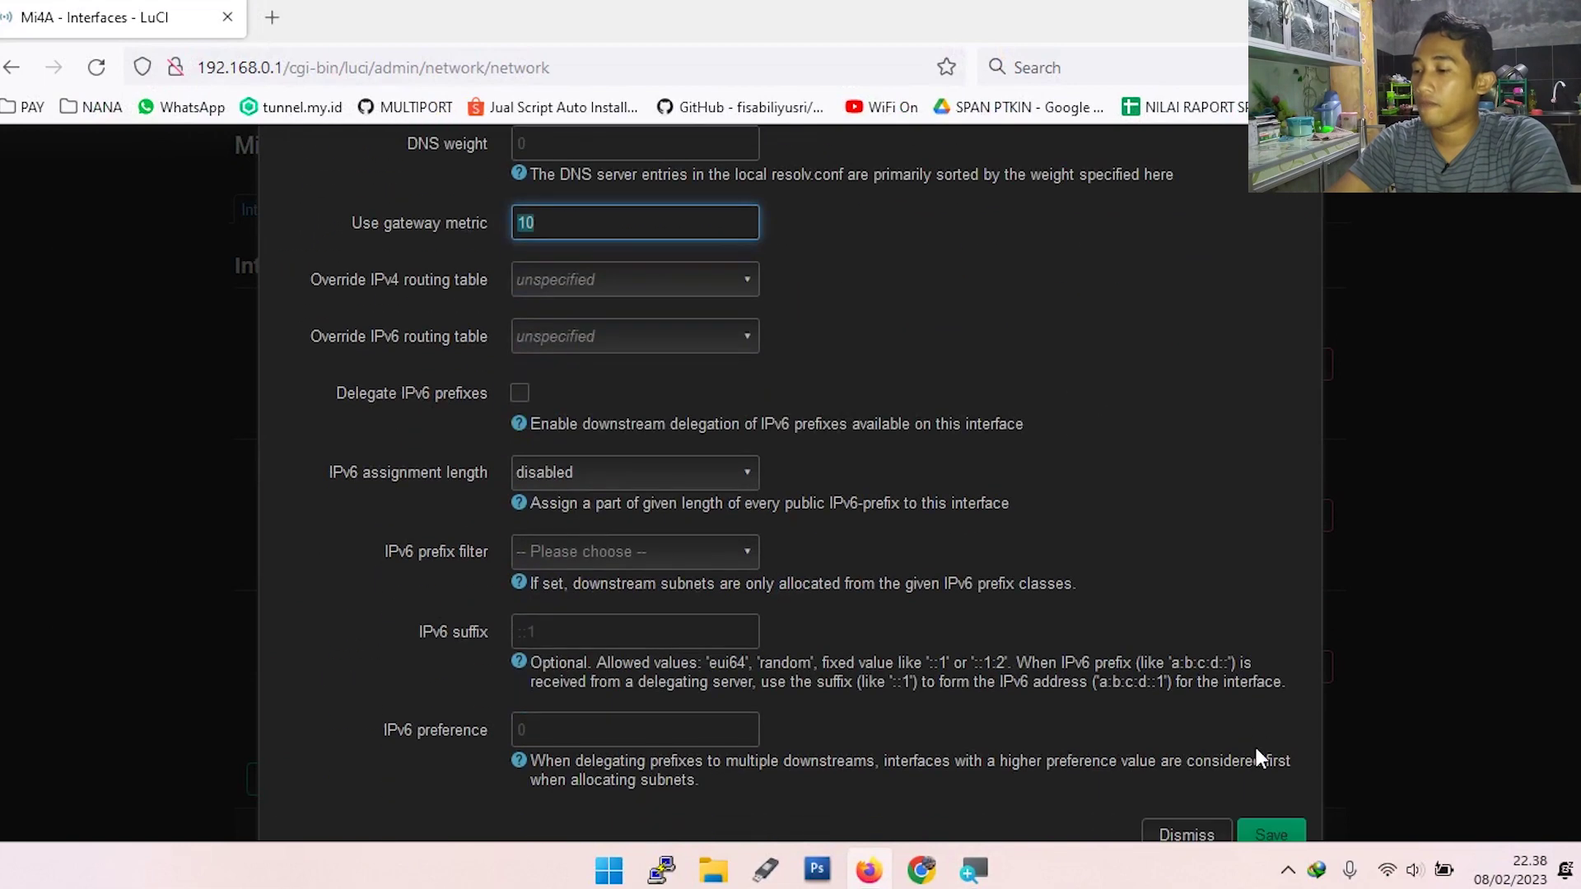
scroll(1256, 747, "down", 1)
left_click(1263, 736)
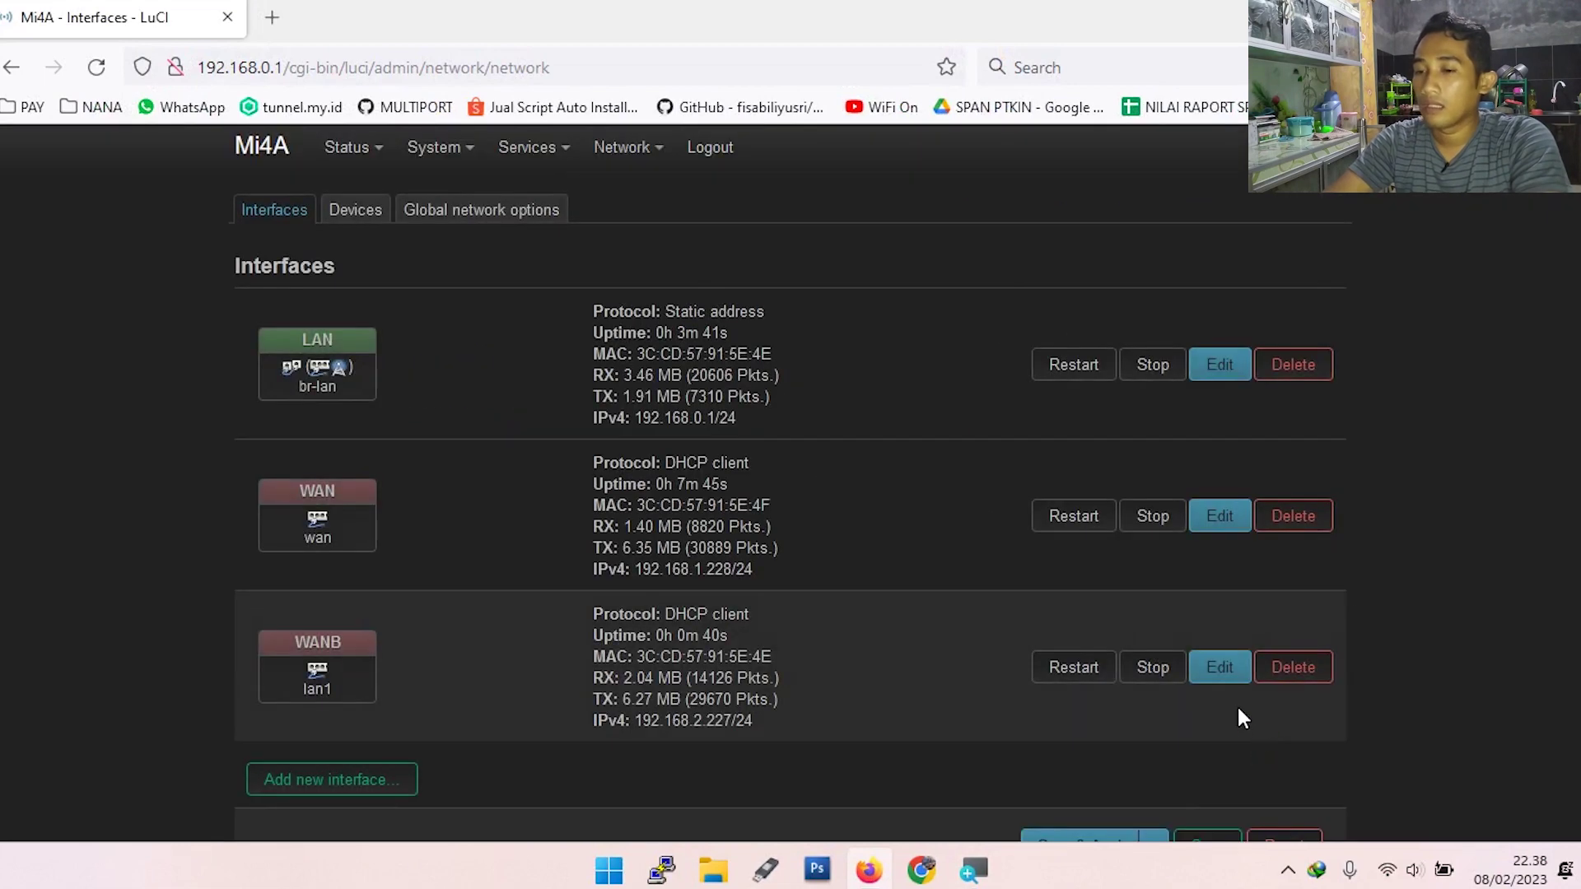
Set the gateway metric to 20 in the WANB interface's advanced settings.
scroll(424, 540, "down", 2)
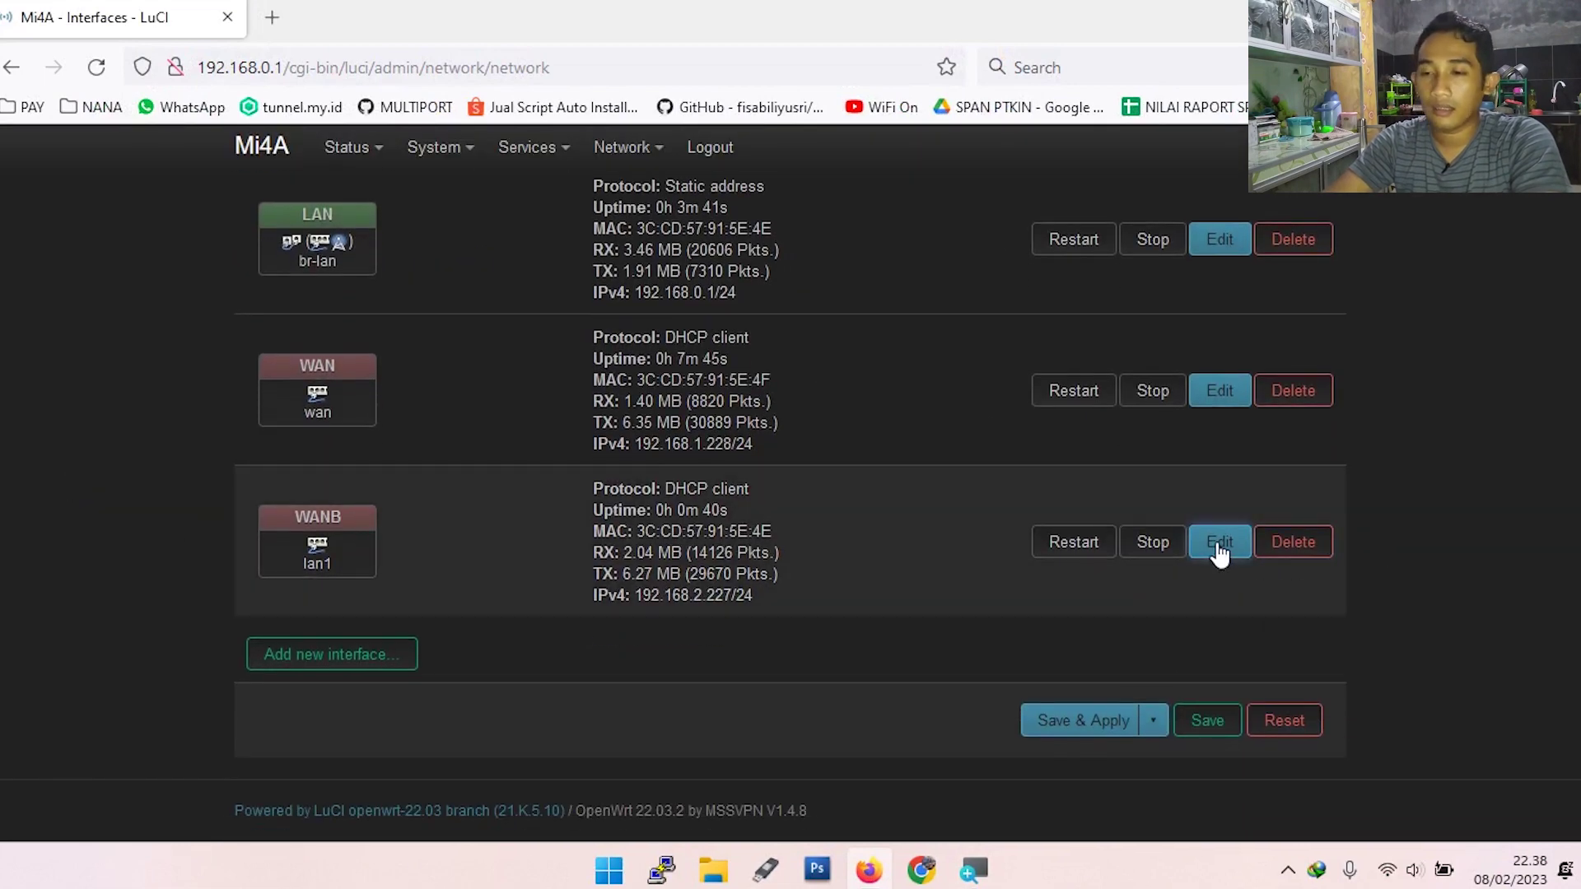
left_click(1220, 553)
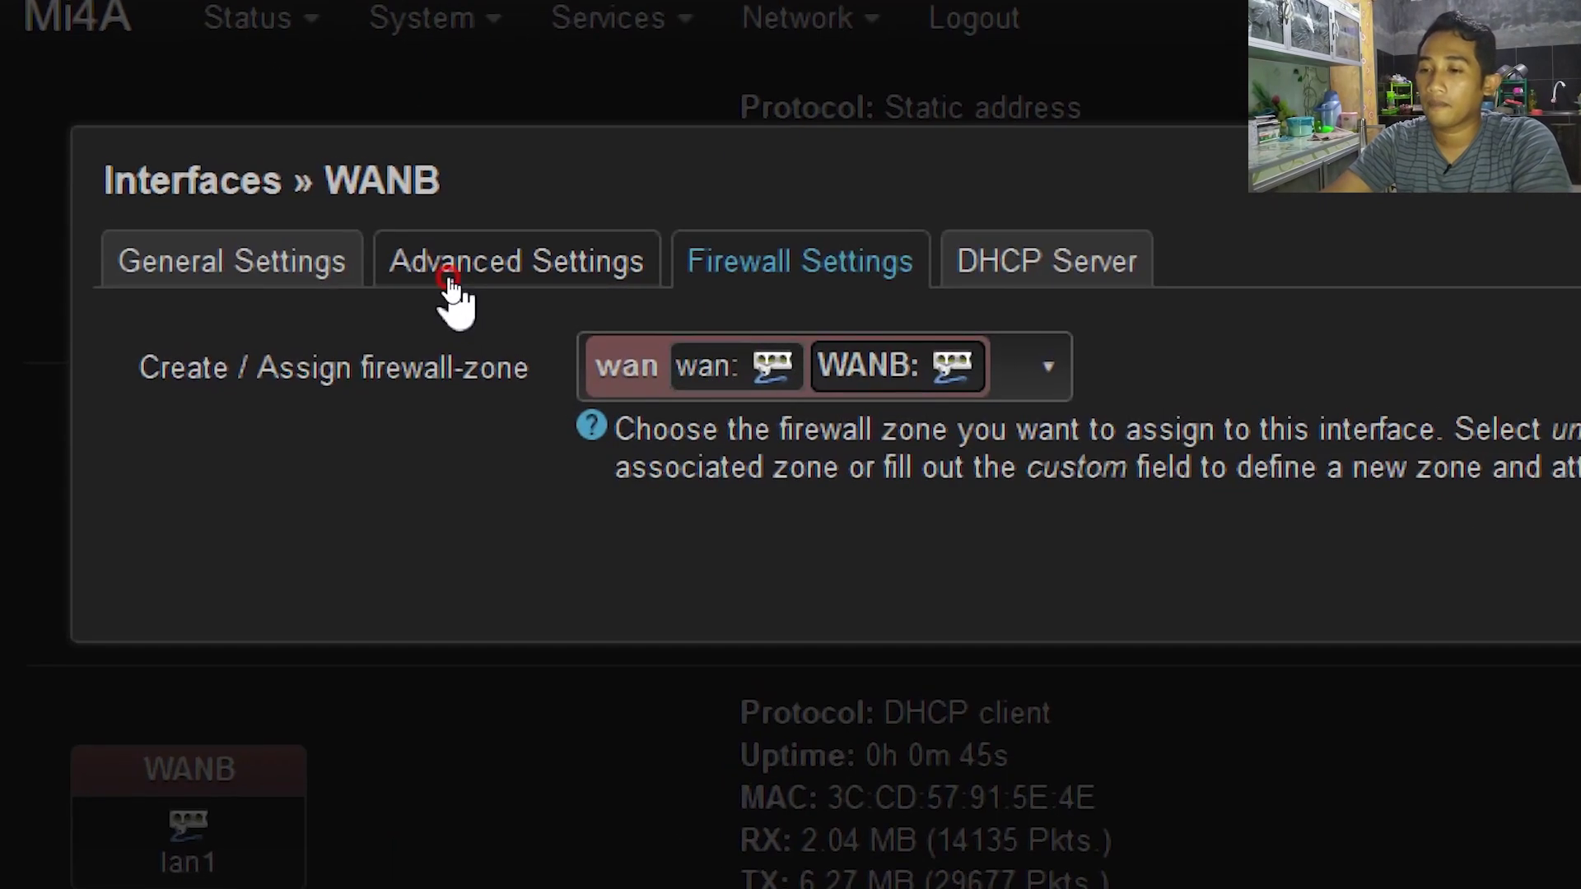
left_click(449, 281)
scroll(1059, 670, "down", 5)
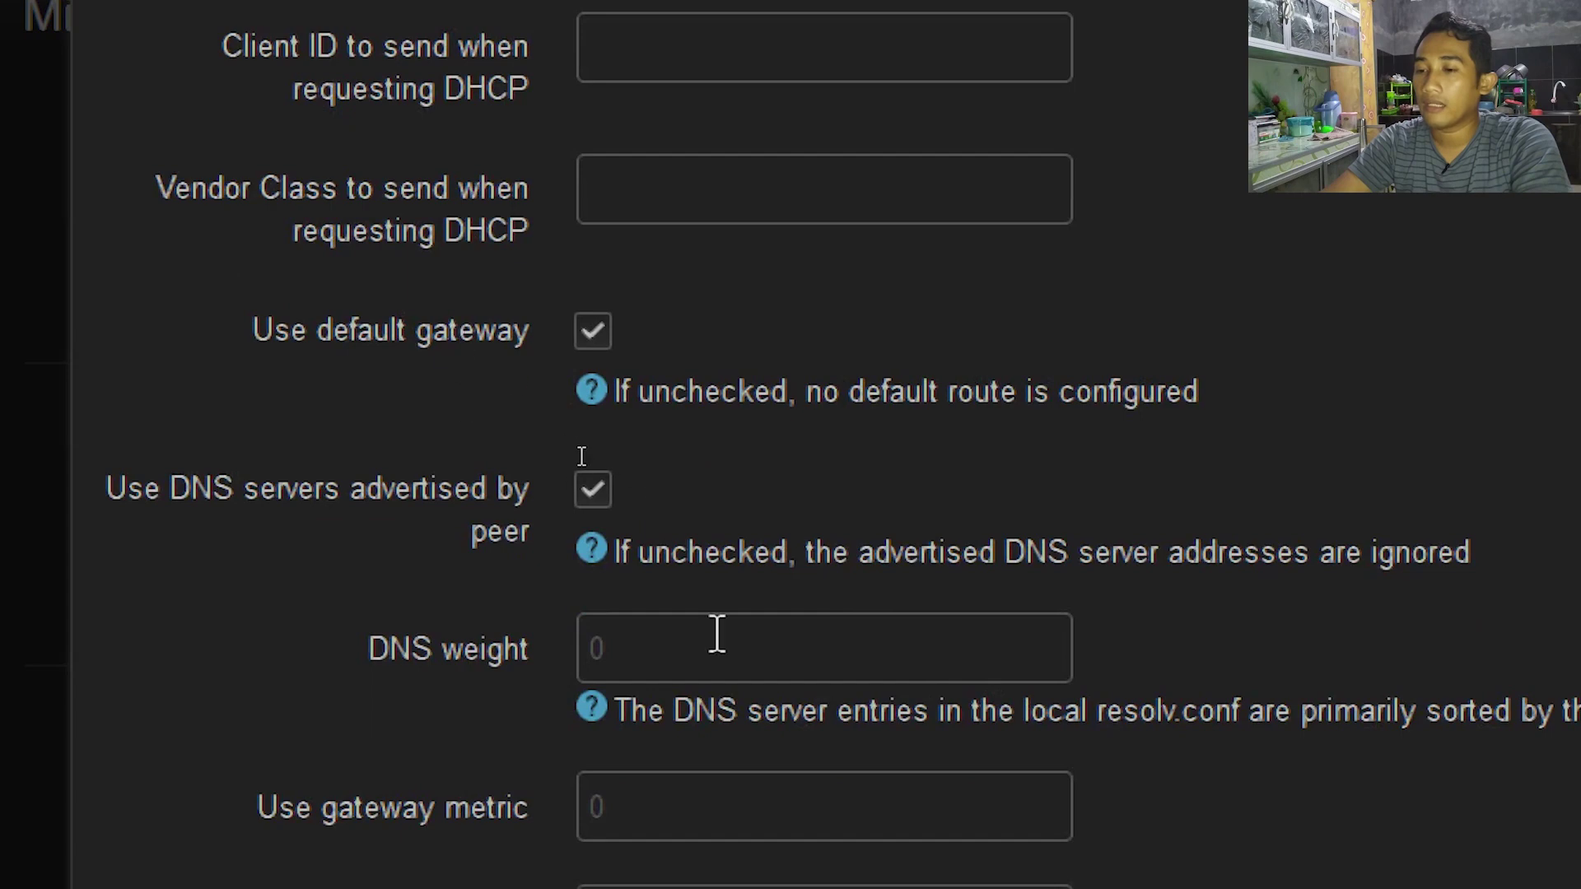
scroll(717, 634, "down", 5)
left_click(663, 366)
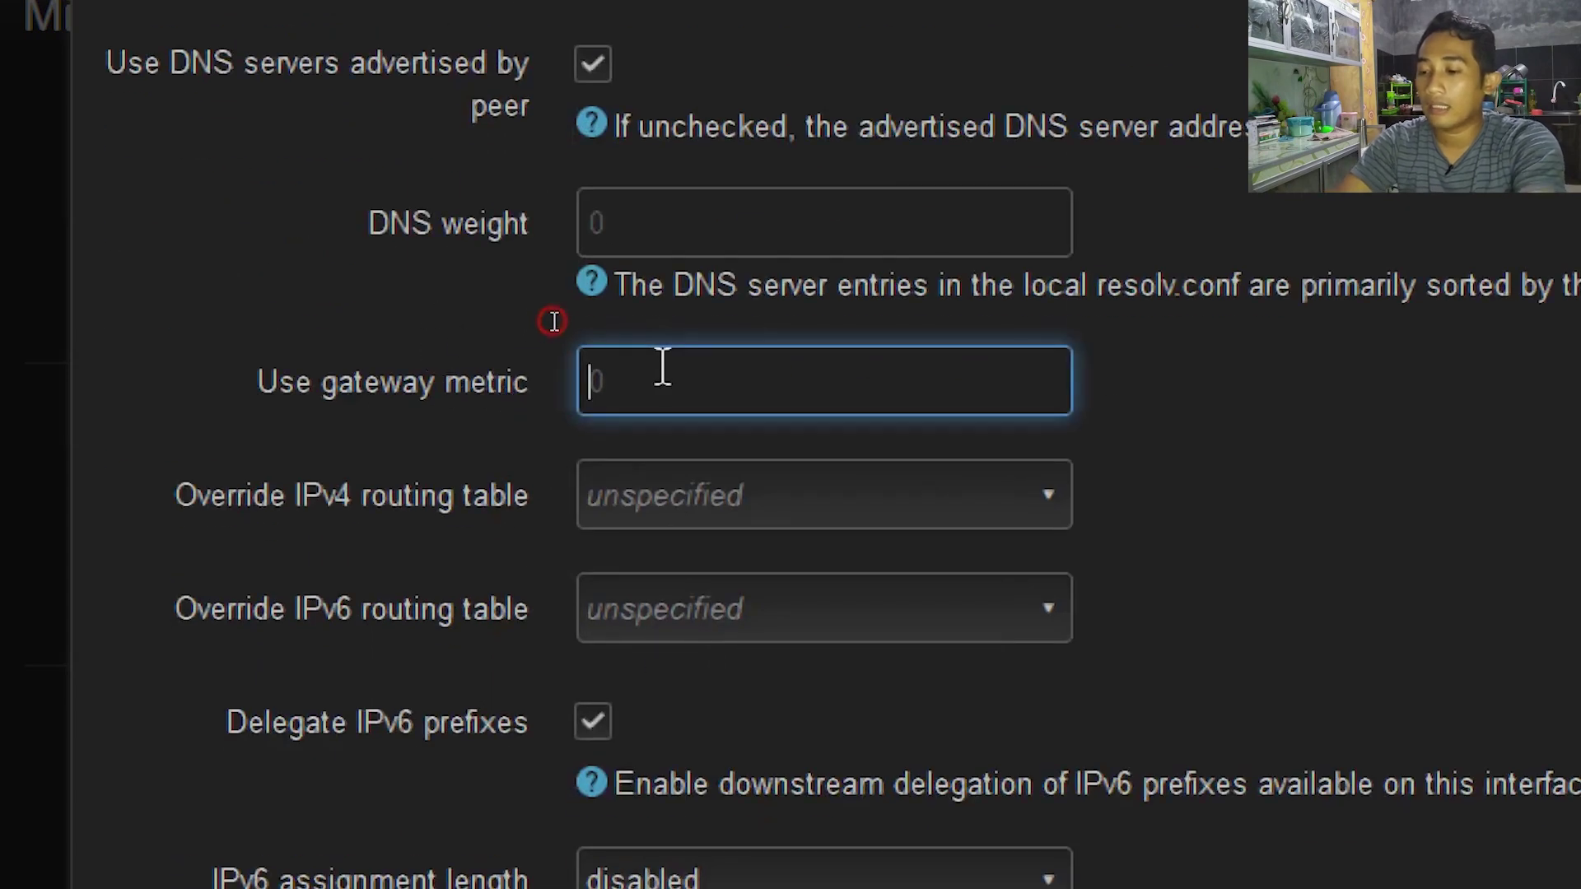
type("20")
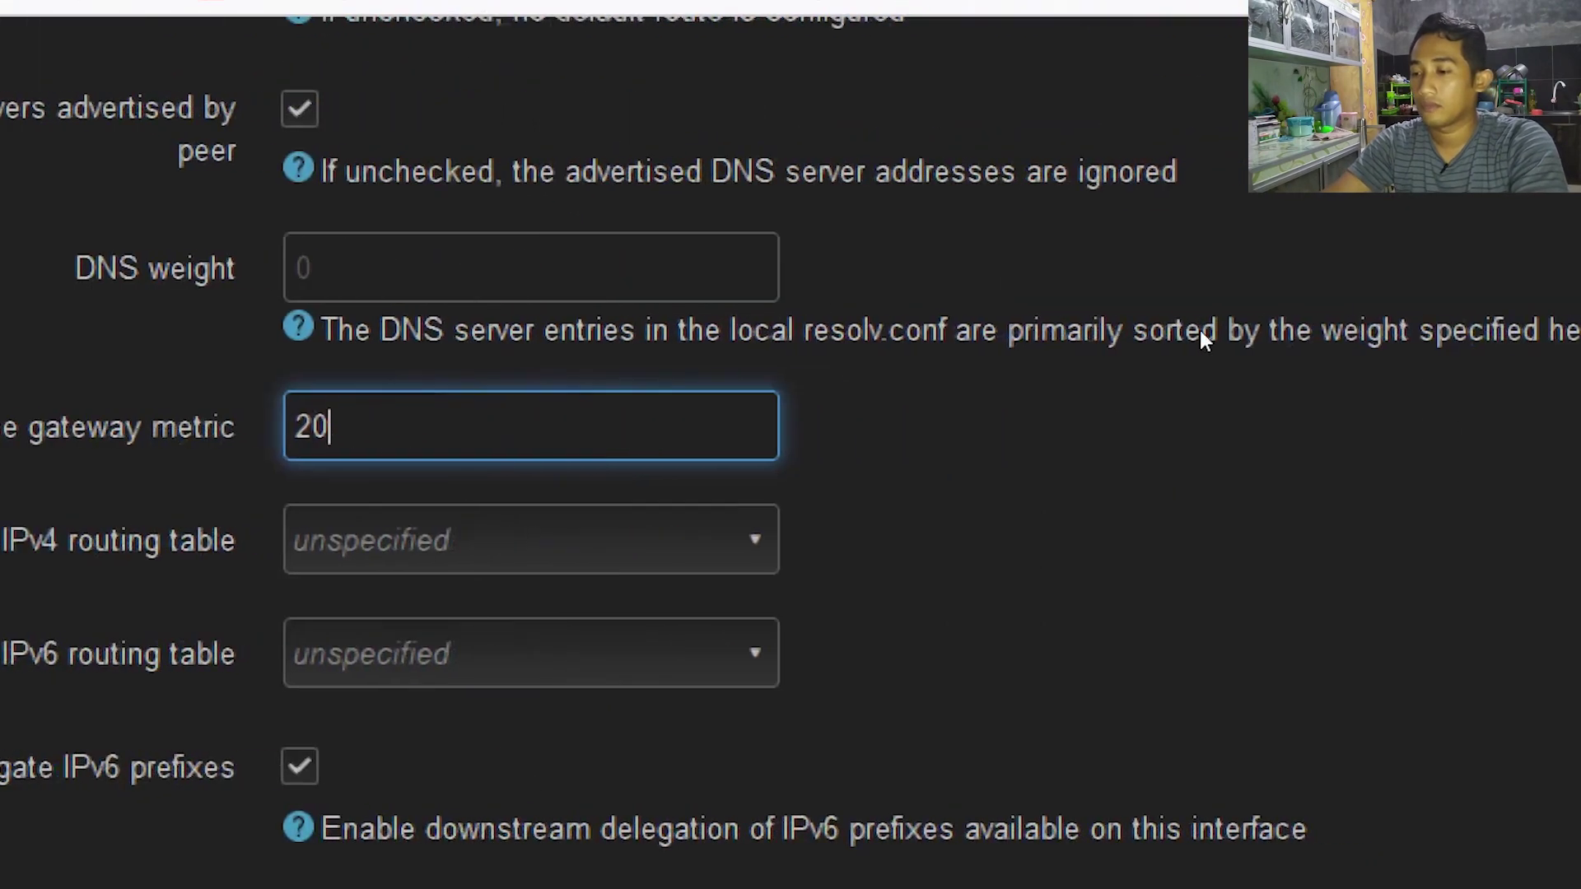
Save the WANB interface settings and apply the pending changes.
scroll(1285, 572, "down", 7)
scroll(1221, 646, "down", 3)
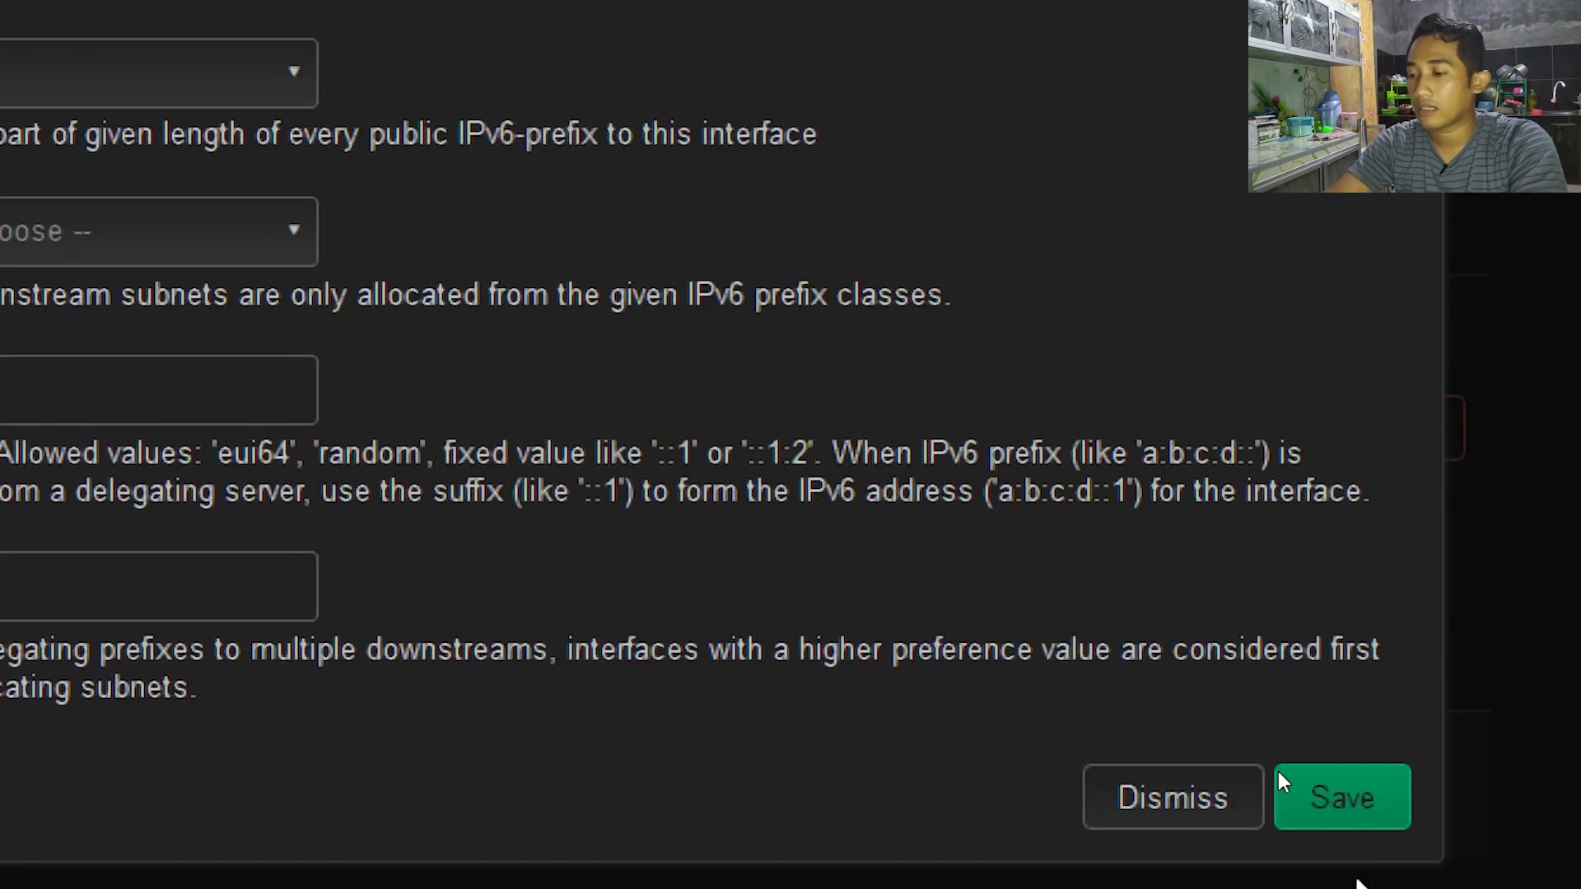
left_click(1342, 797)
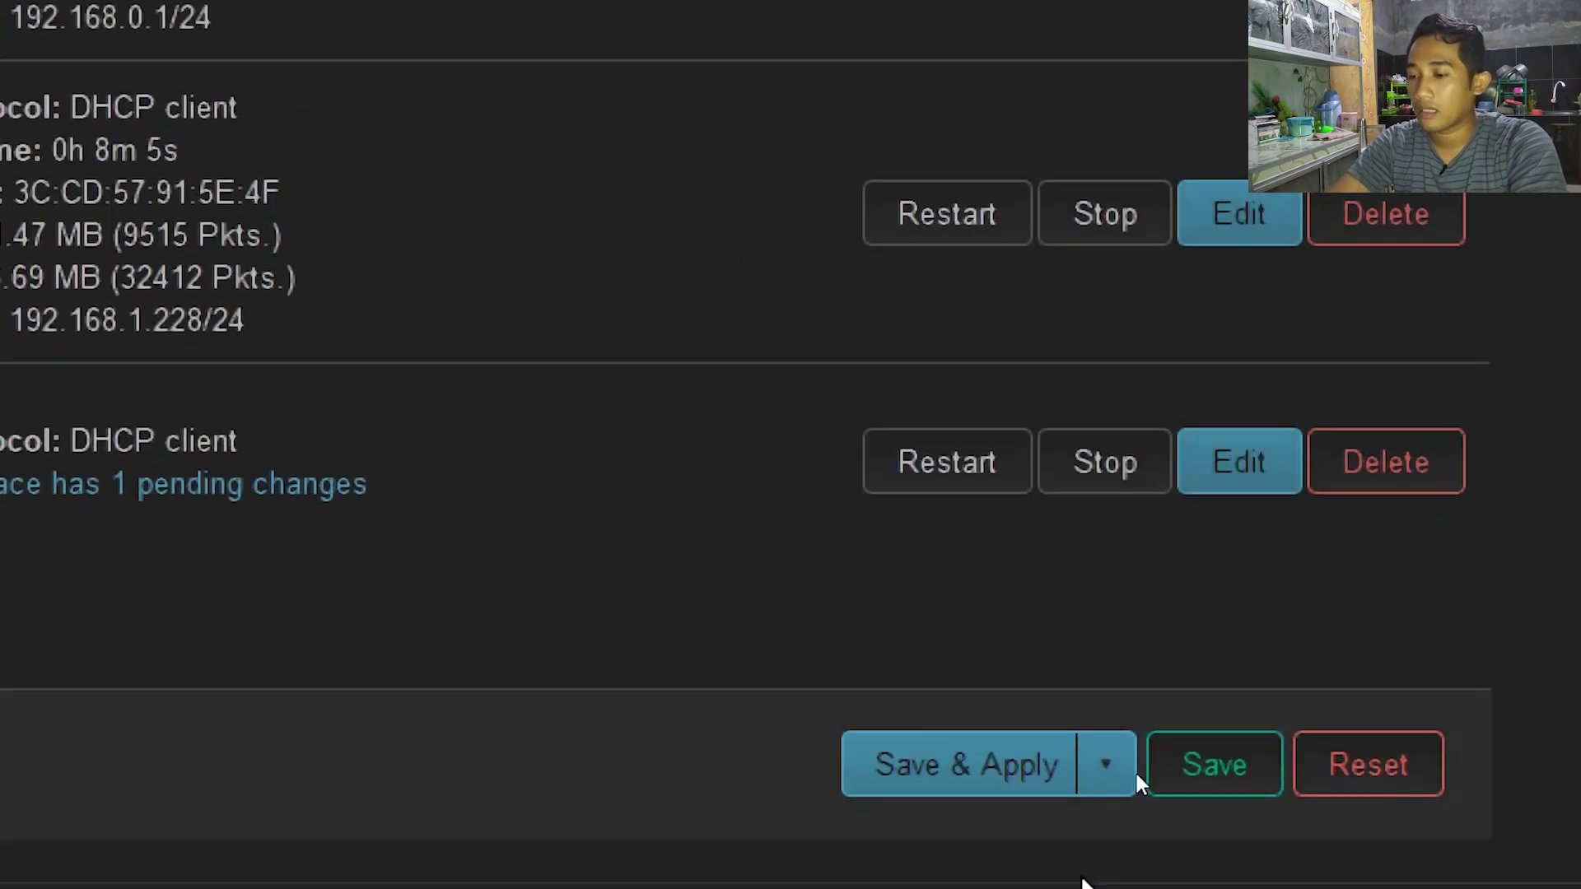
left_click(914, 765)
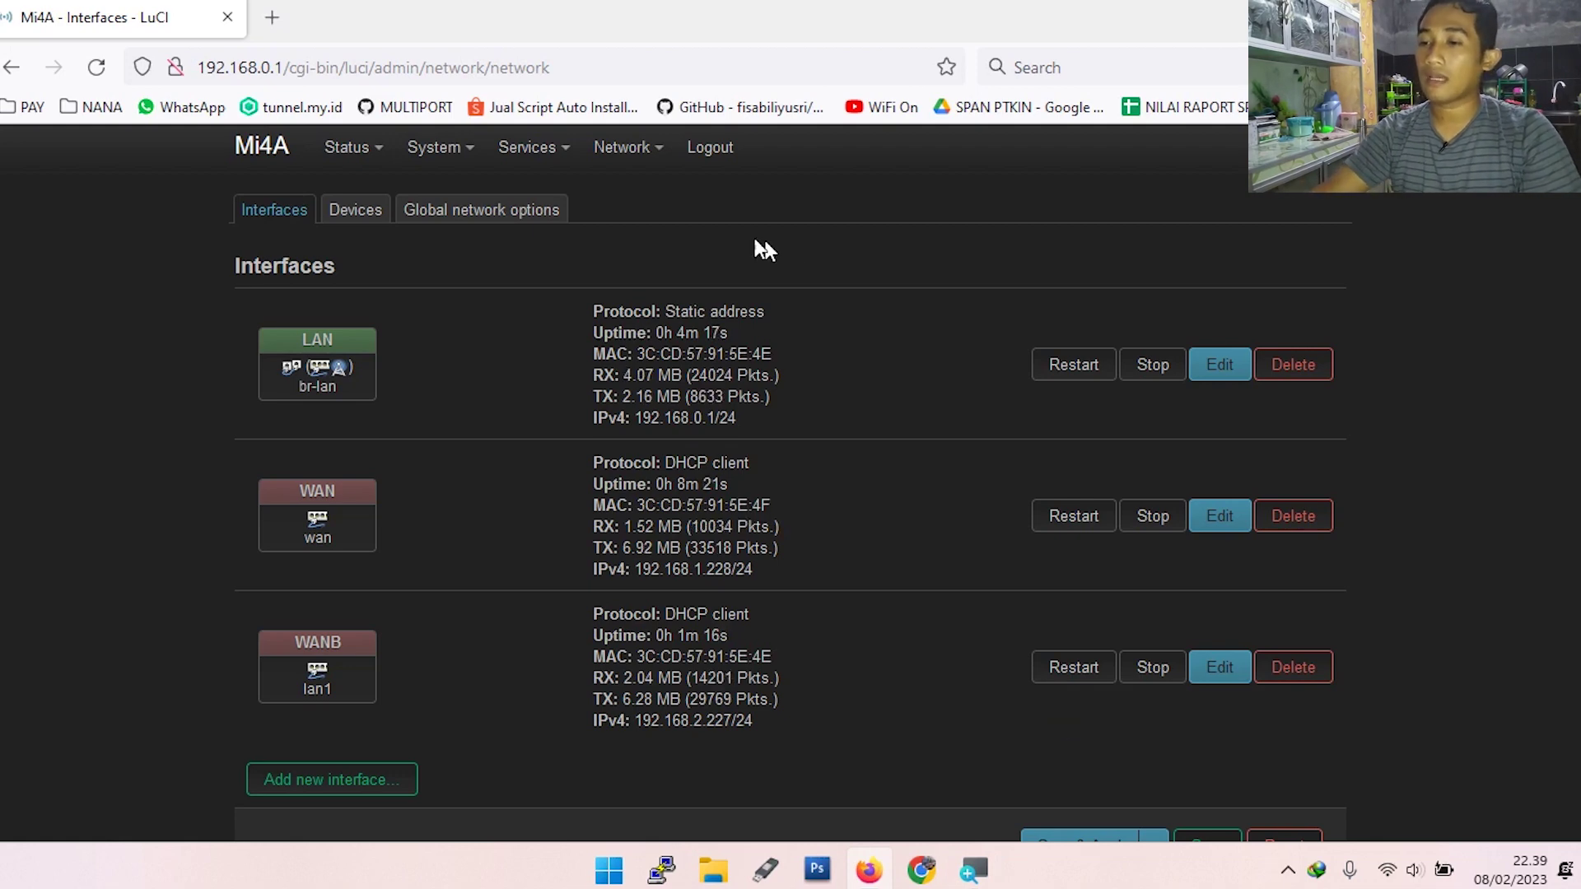
Go to the router's software management page and filter the installed packages for mwan3.
mouse_move(619, 153)
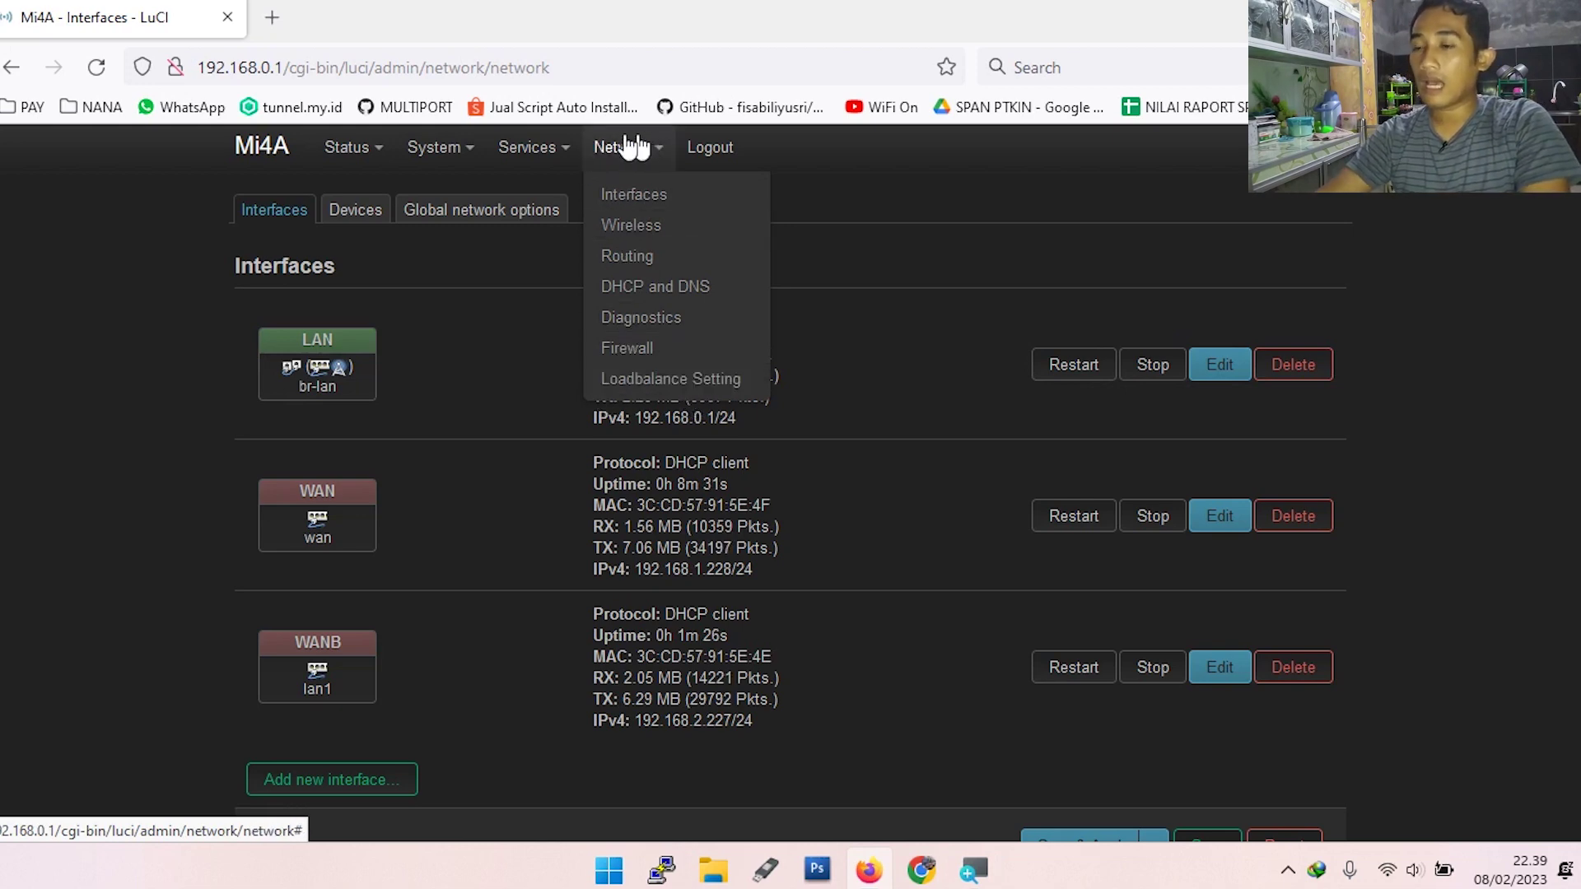
mouse_move(435, 165)
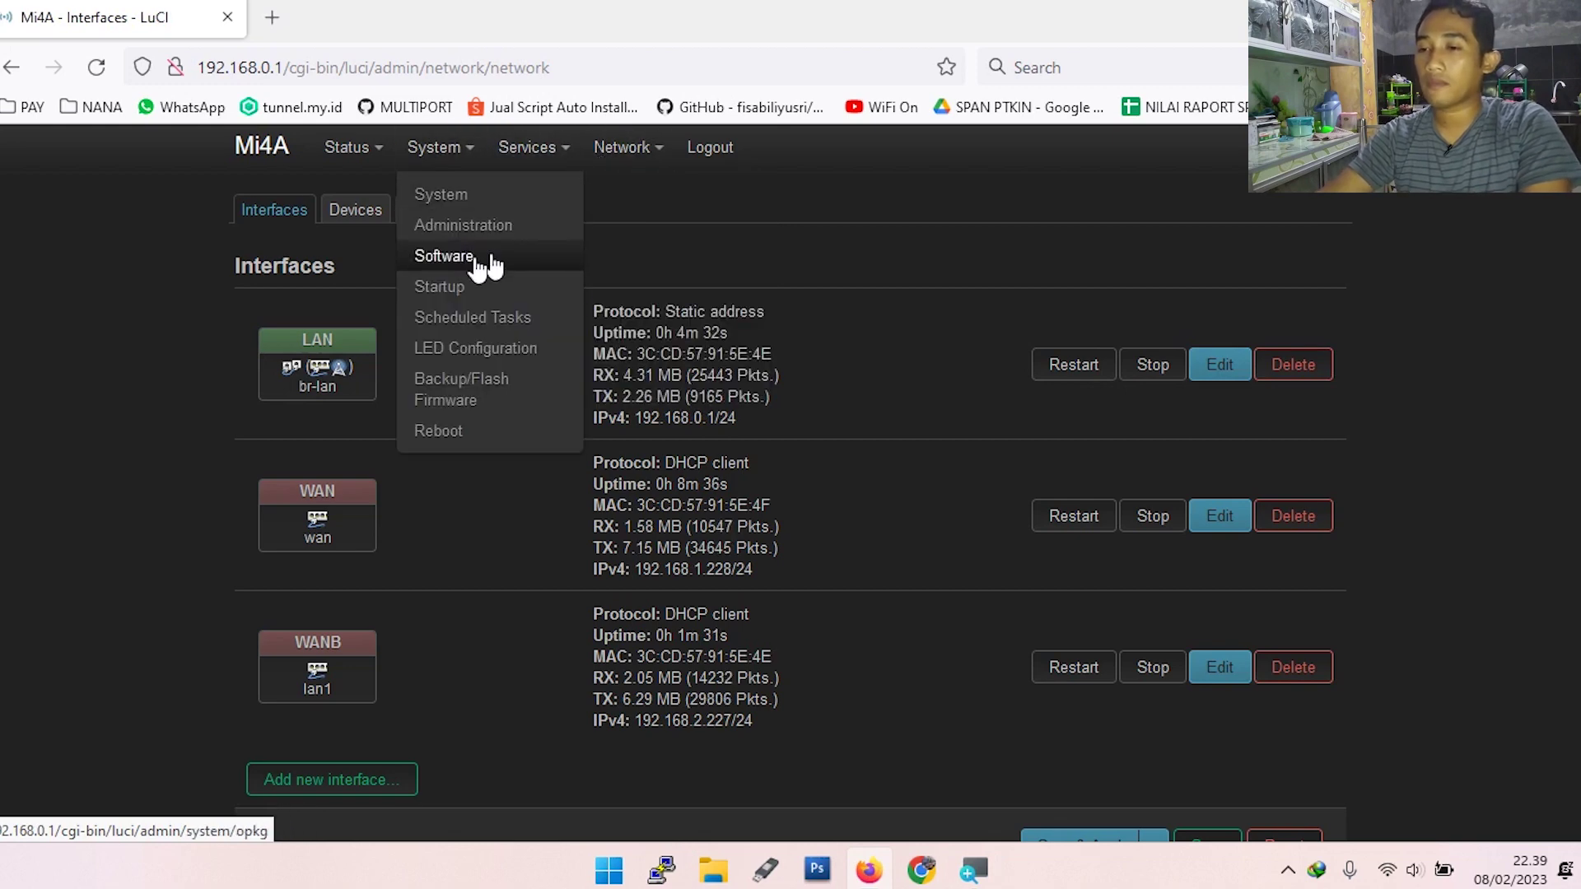
left_click(445, 262)
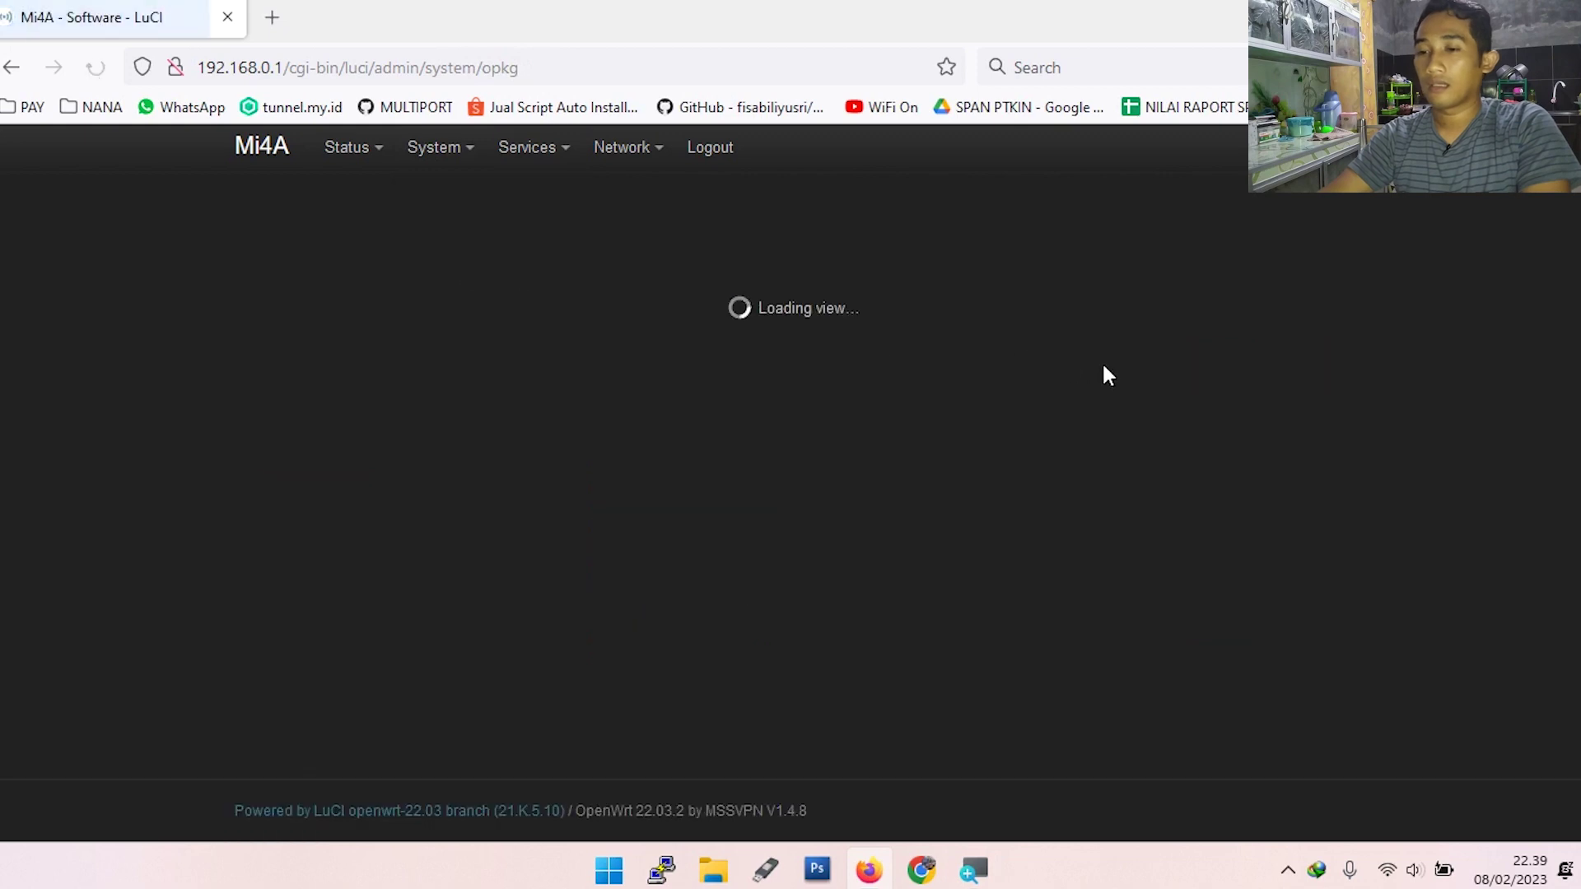
left_click(382, 344)
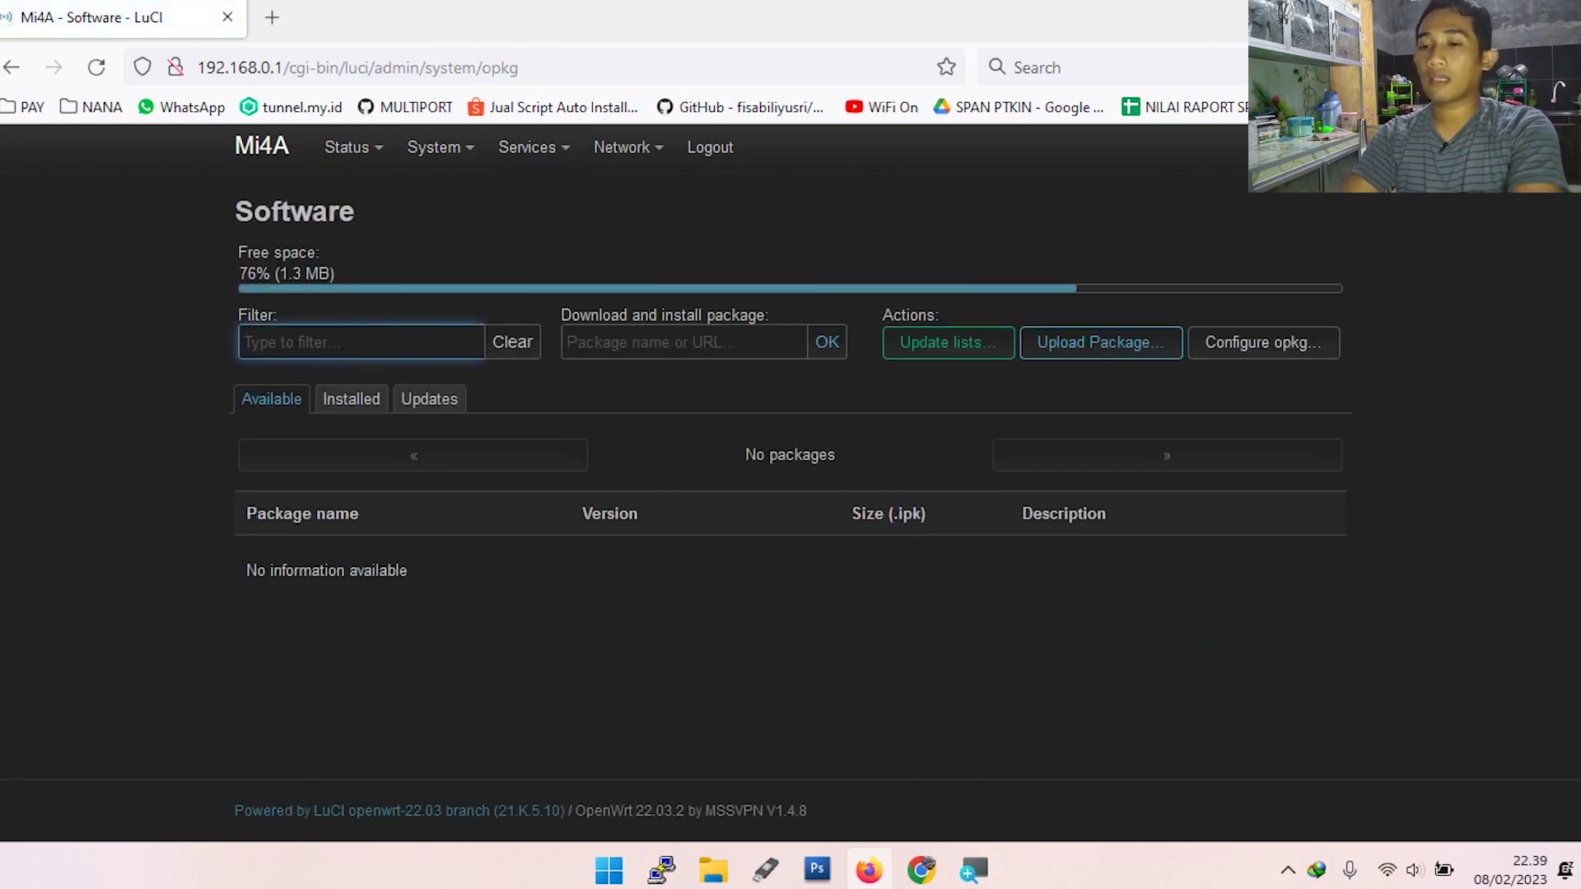
type("mwan2")
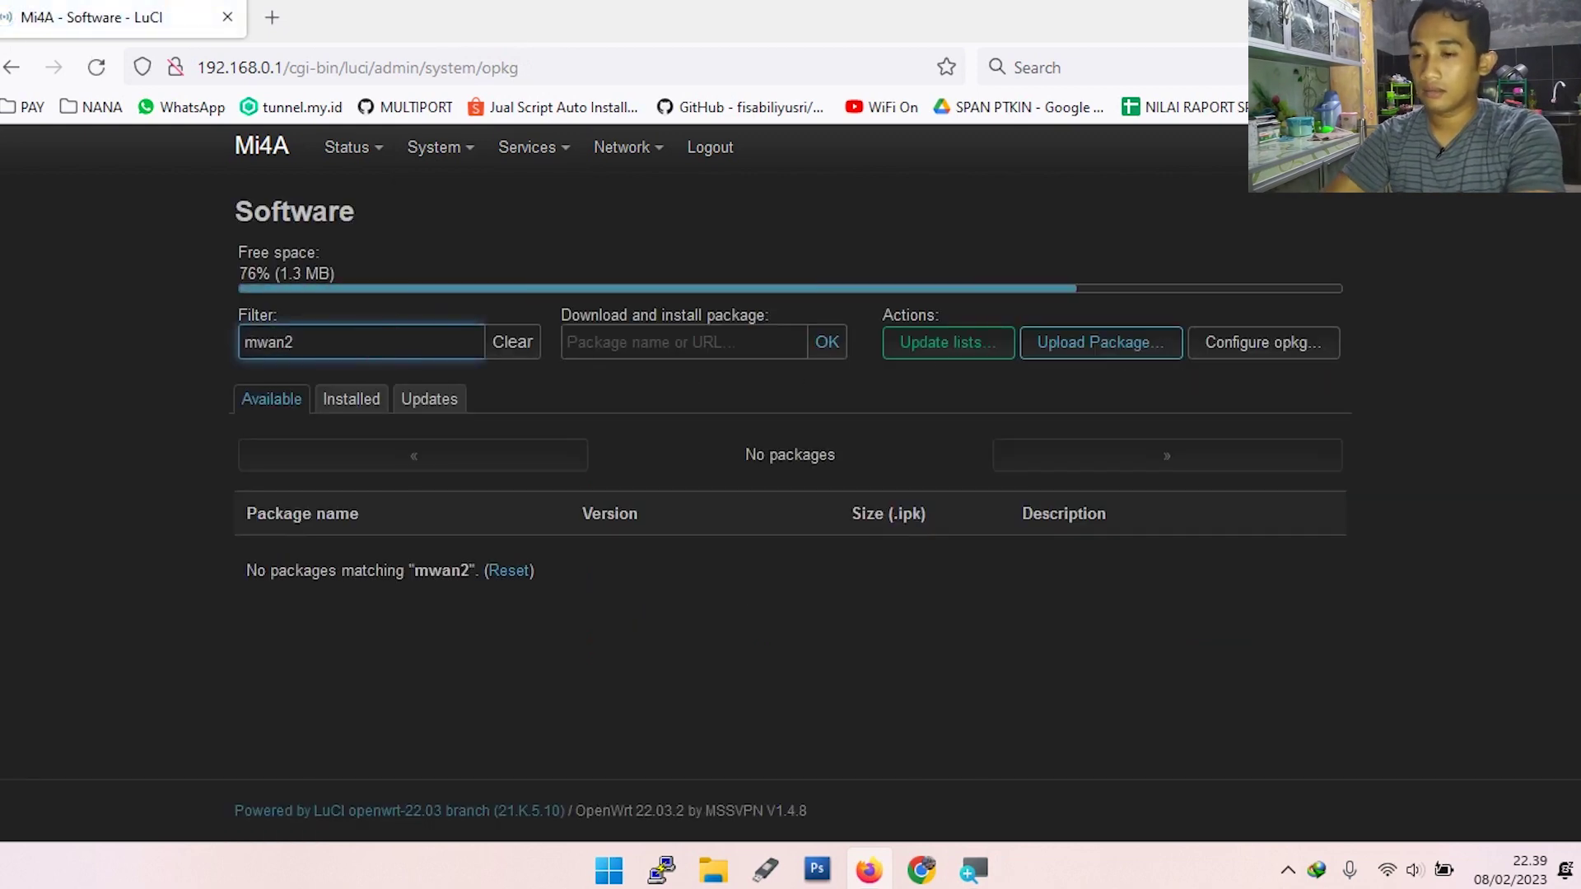
left_click(356, 403)
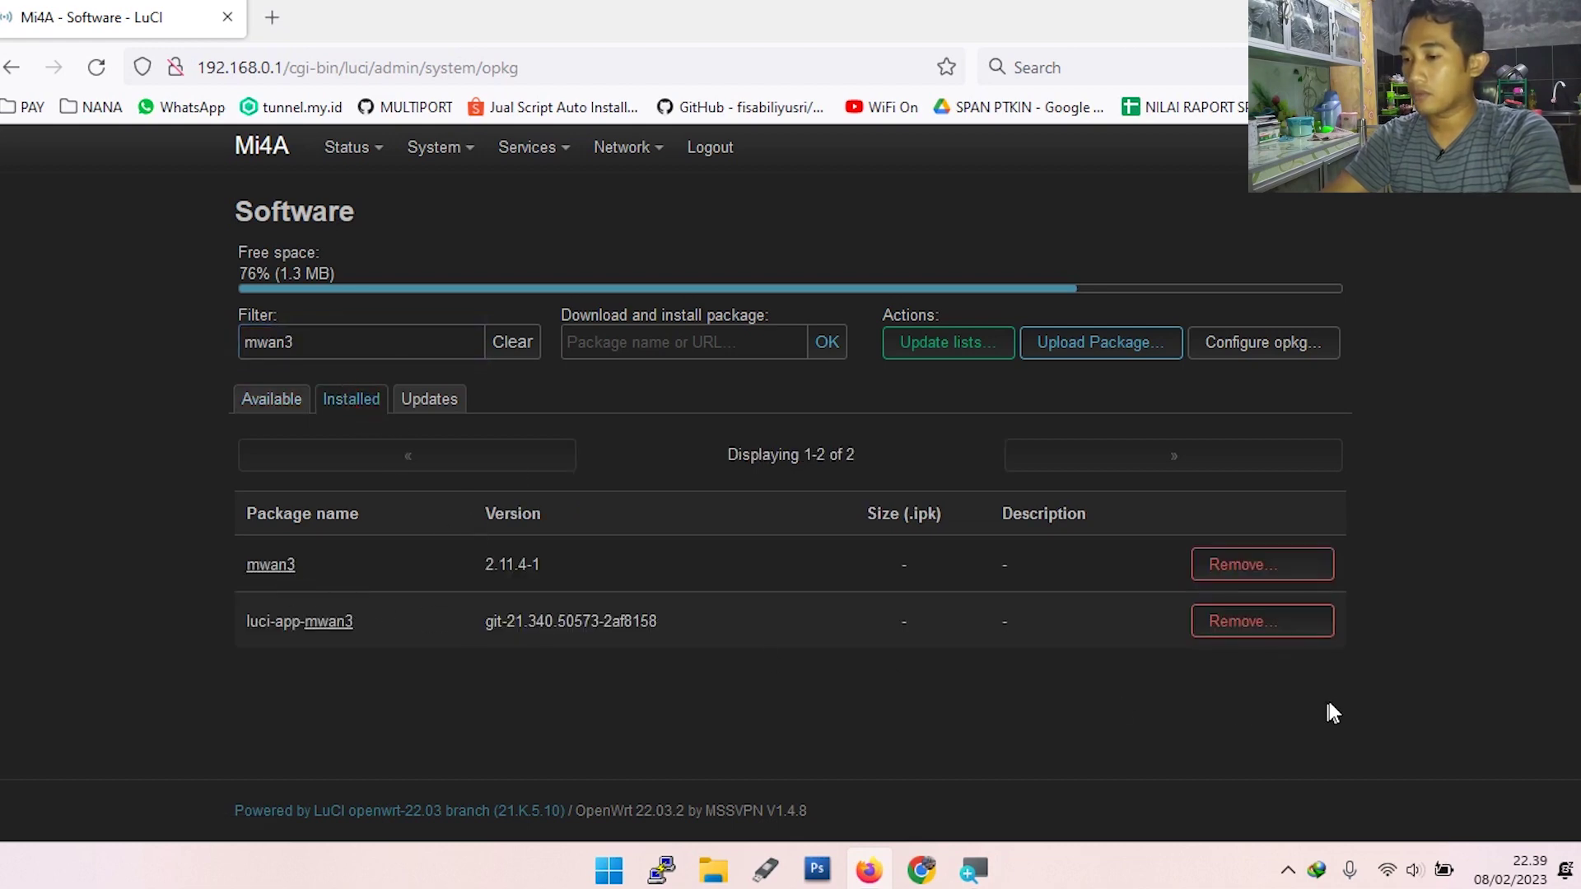
Remove the luci-app-mwan3 package together with its unused dependencies and dismiss the package manager report.
left_click(1260, 636)
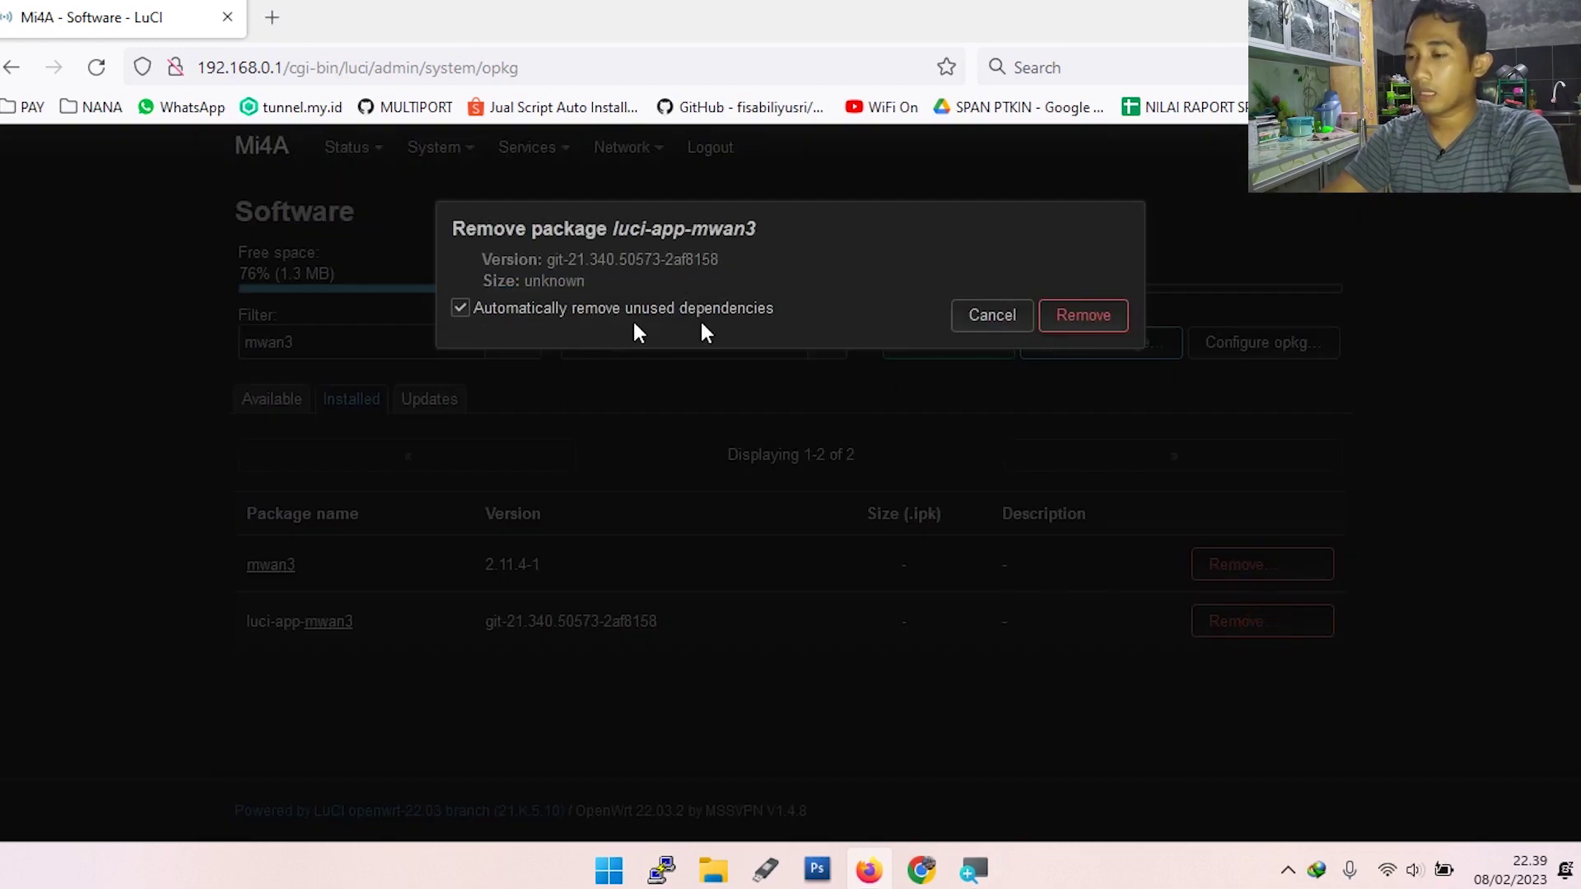
left_click(1088, 315)
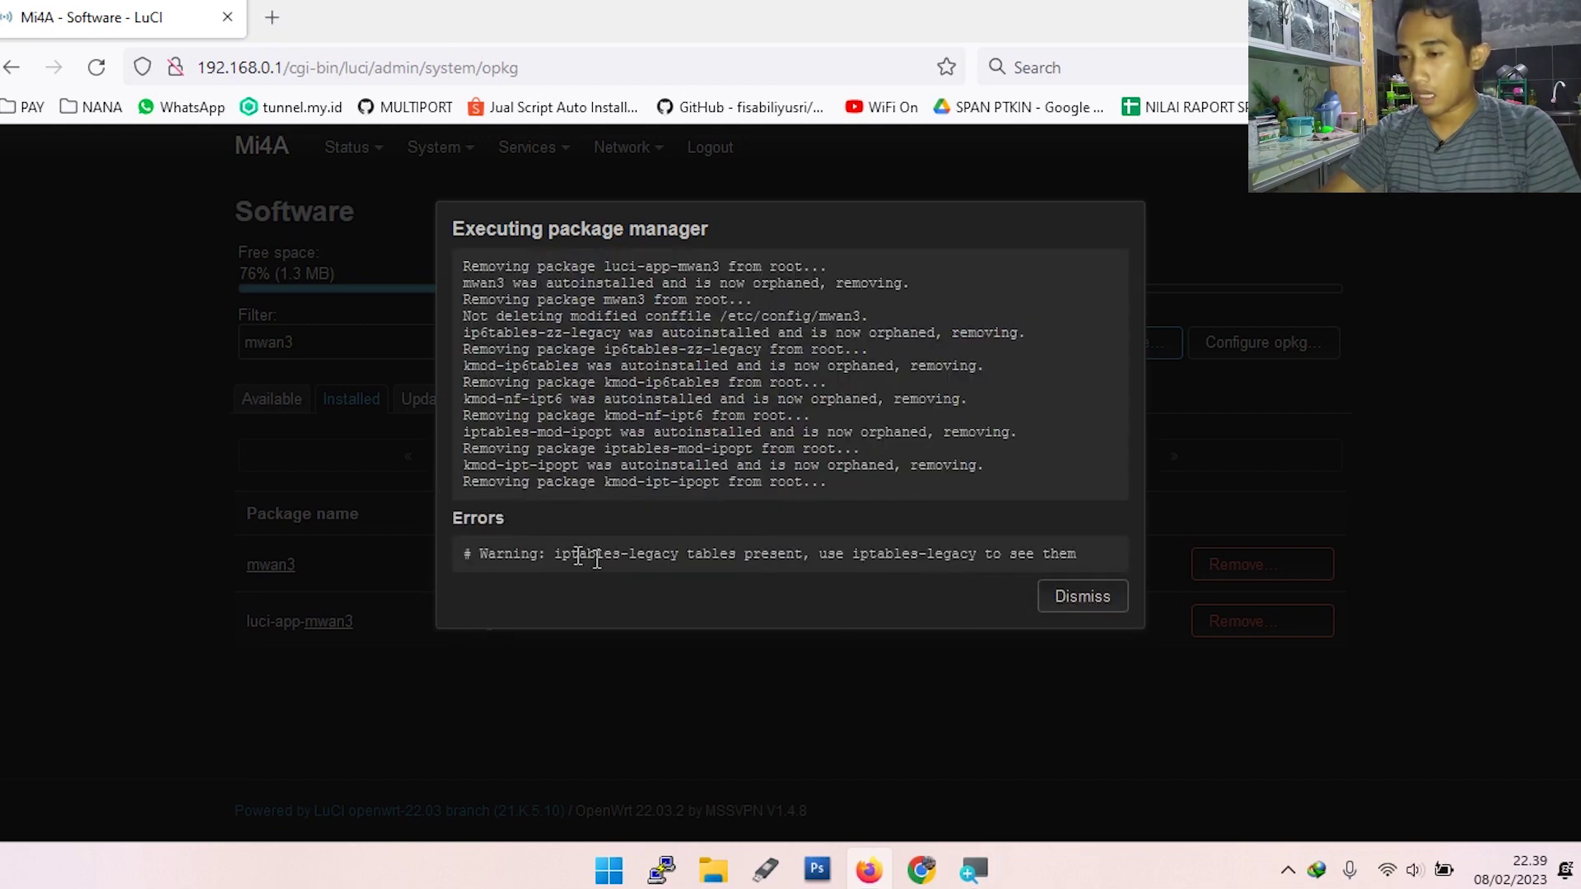
left_click_drag(554, 553, 1077, 555)
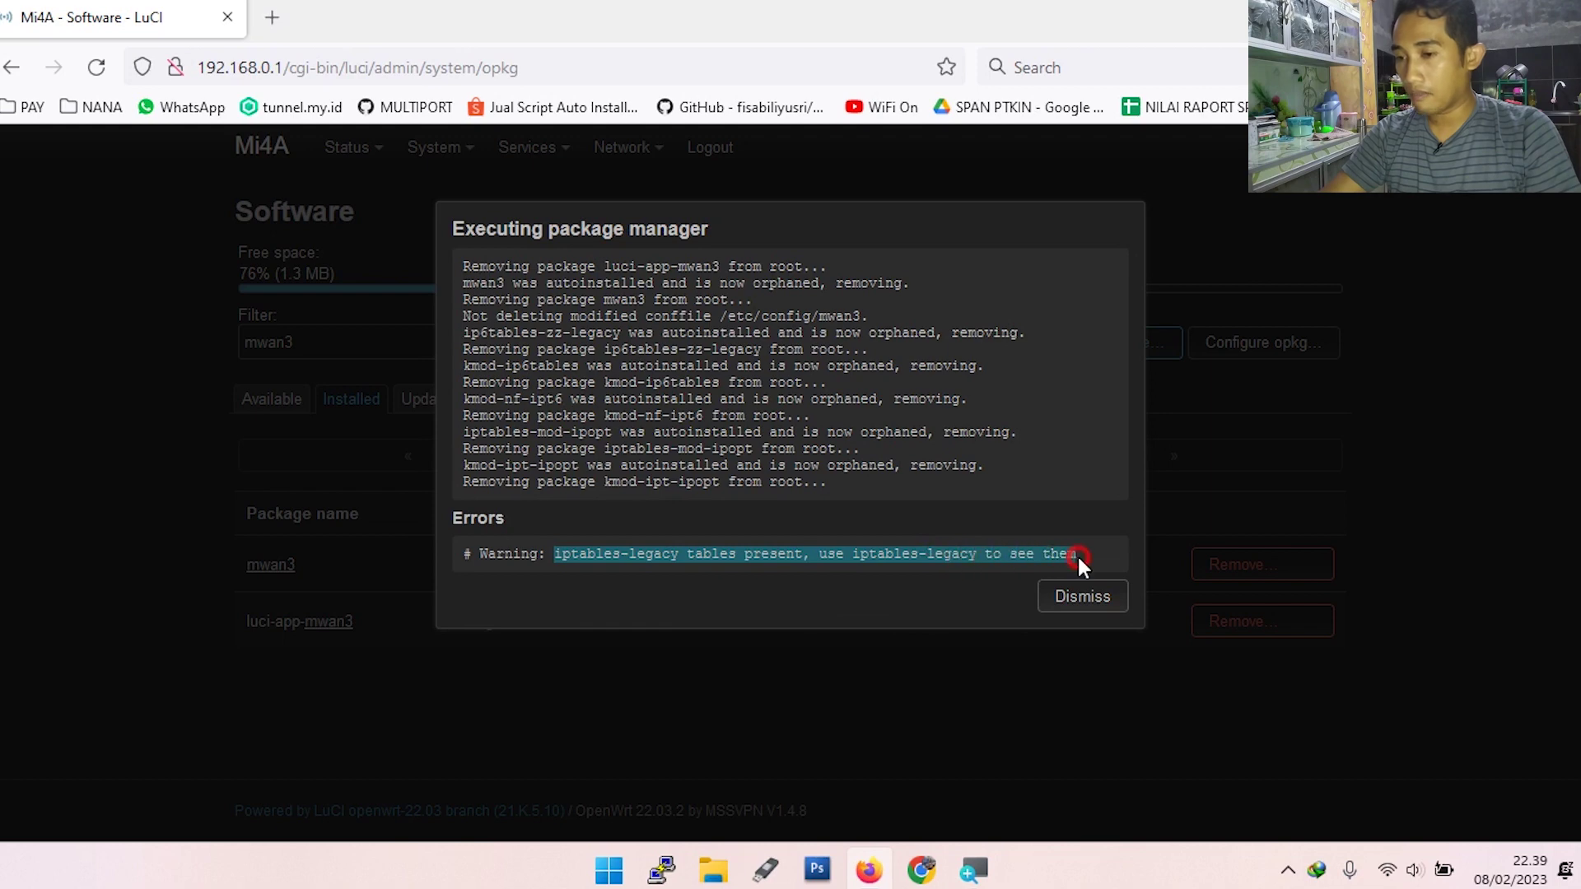
left_click(1080, 599)
Log back in to the router as root with the account password and return to the software page.
left_click(1087, 306)
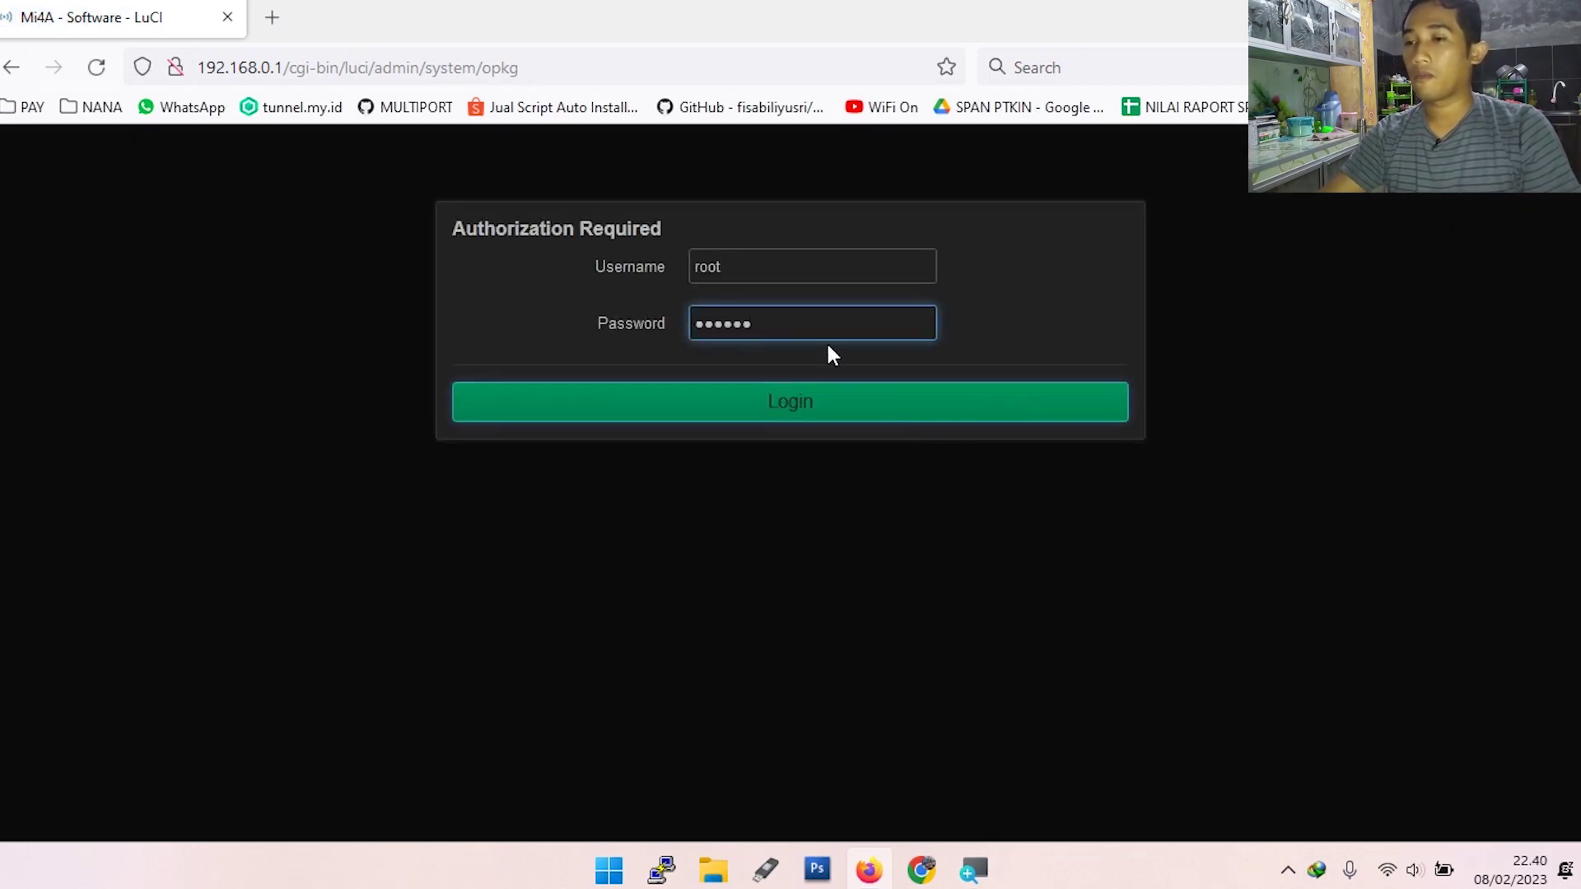
left_click(816, 394)
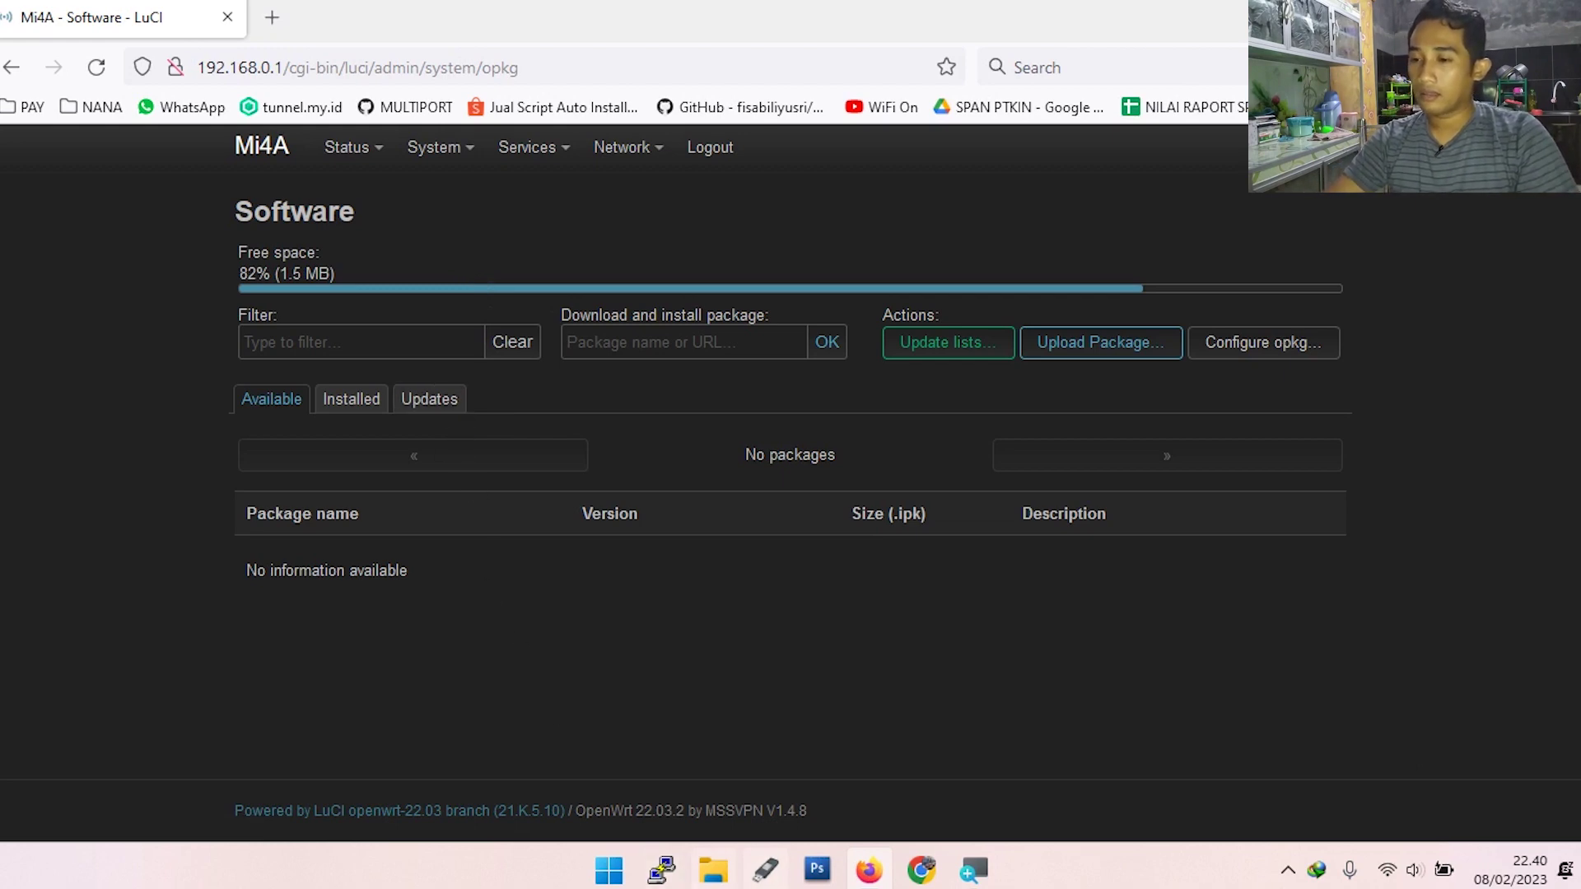
left_click(663, 873)
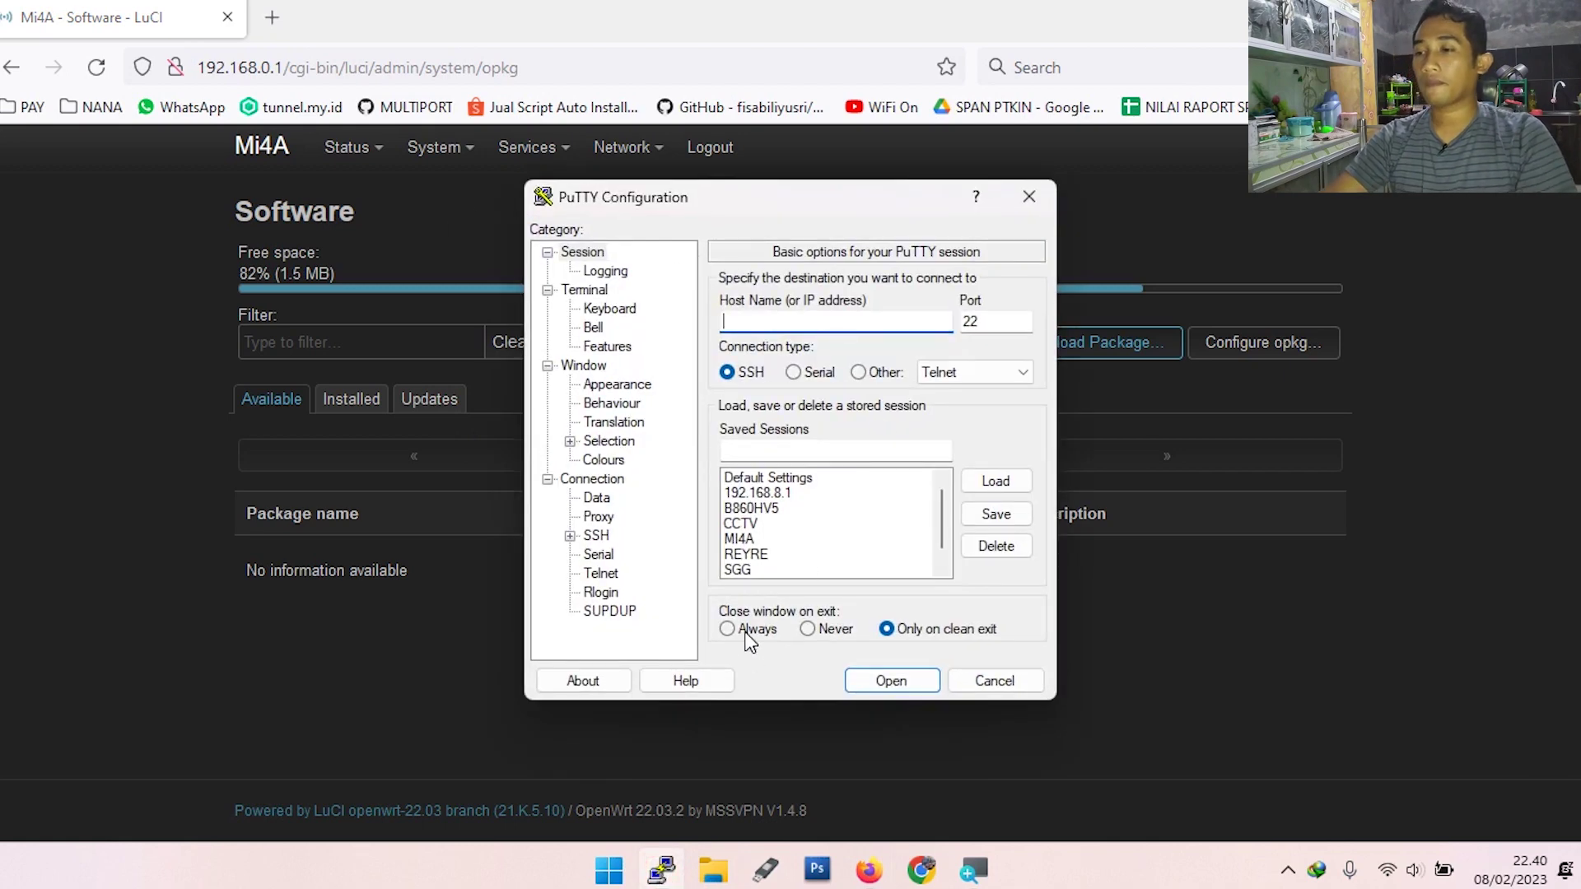
left_click(1030, 196)
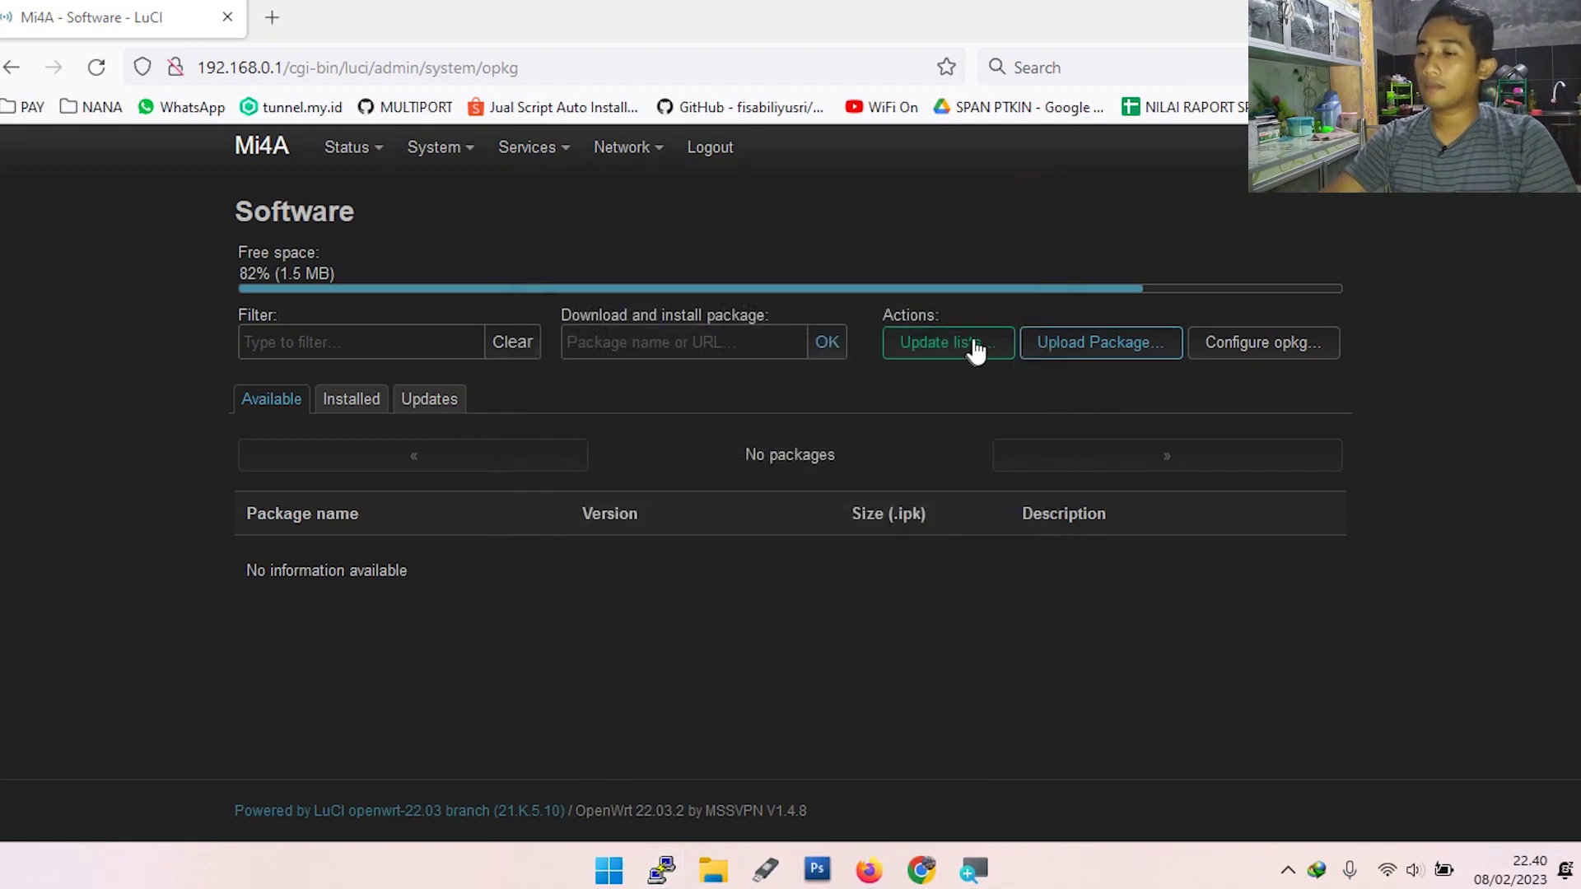
Update the opkg package lists and dismiss the package manager report.
mouse_move(425, 153)
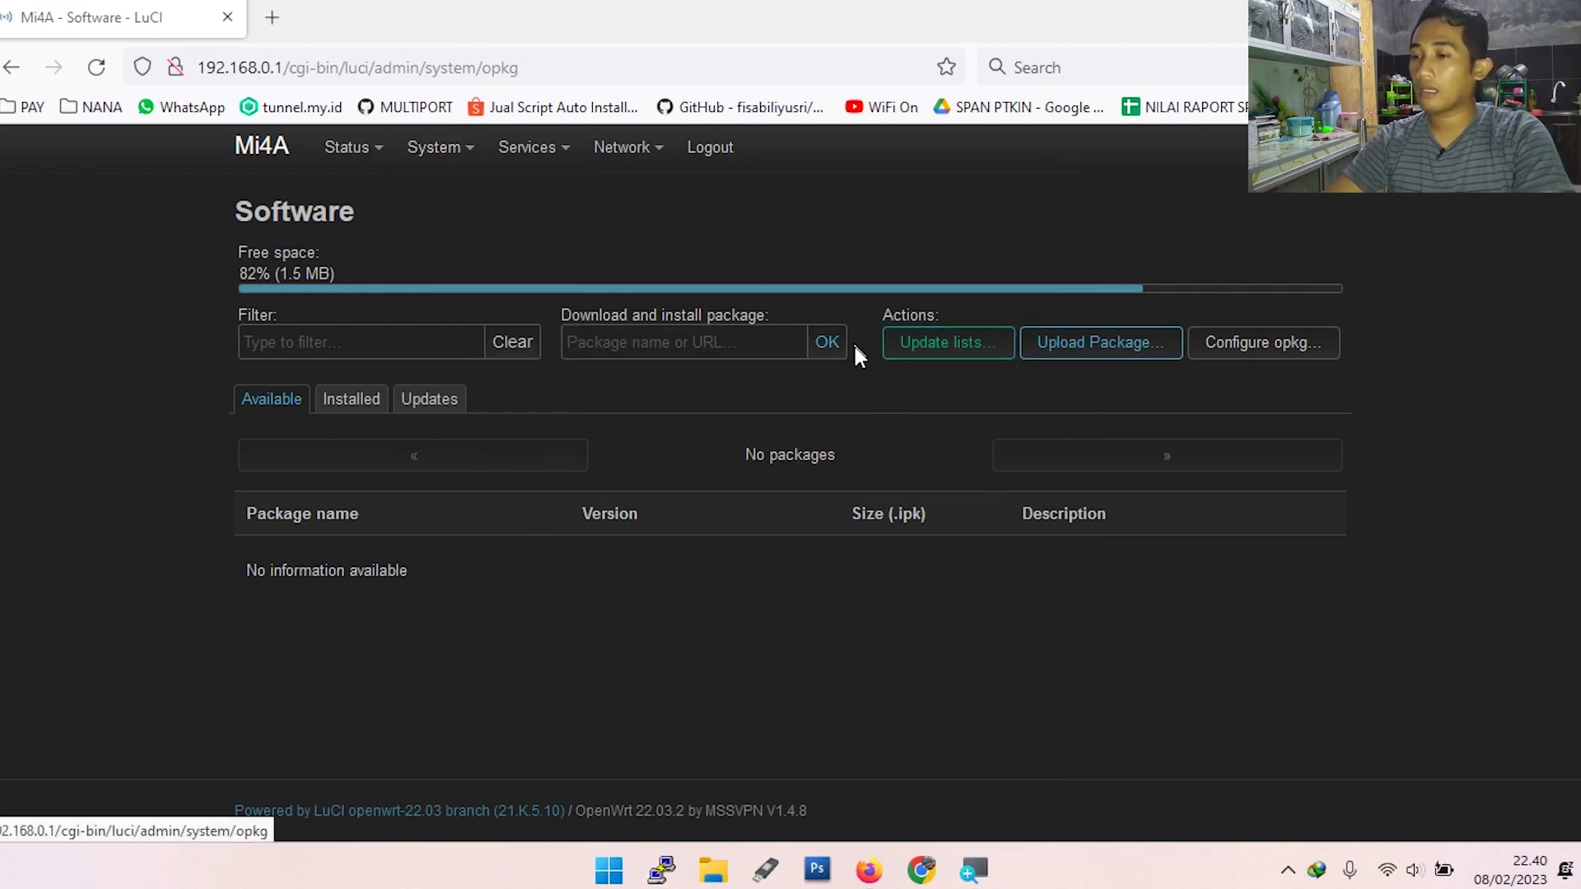
left_click(941, 344)
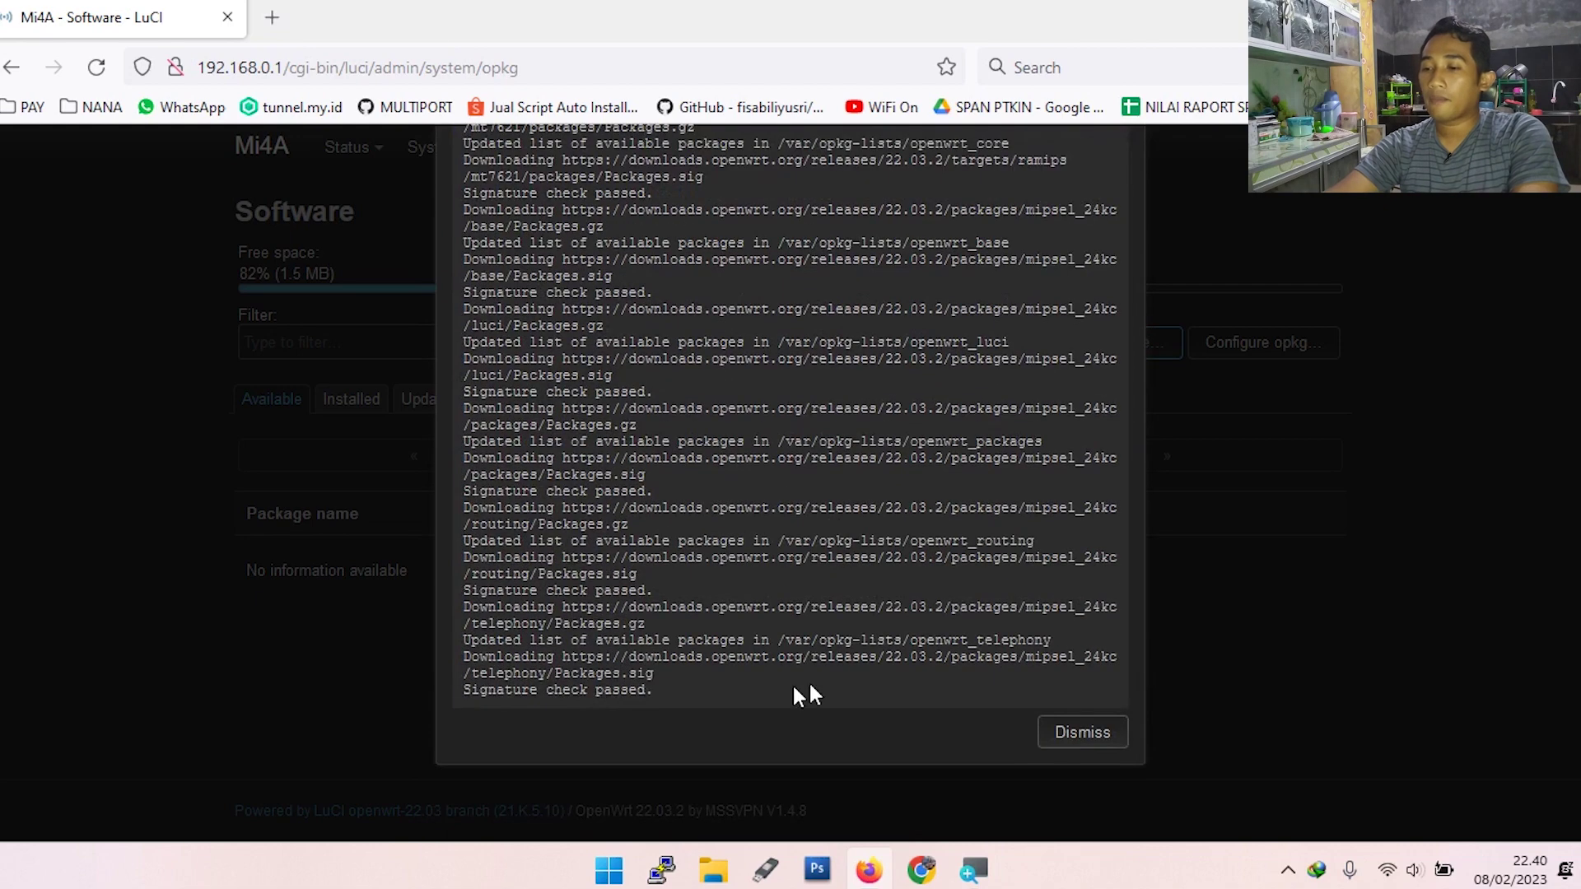
left_click(1074, 729)
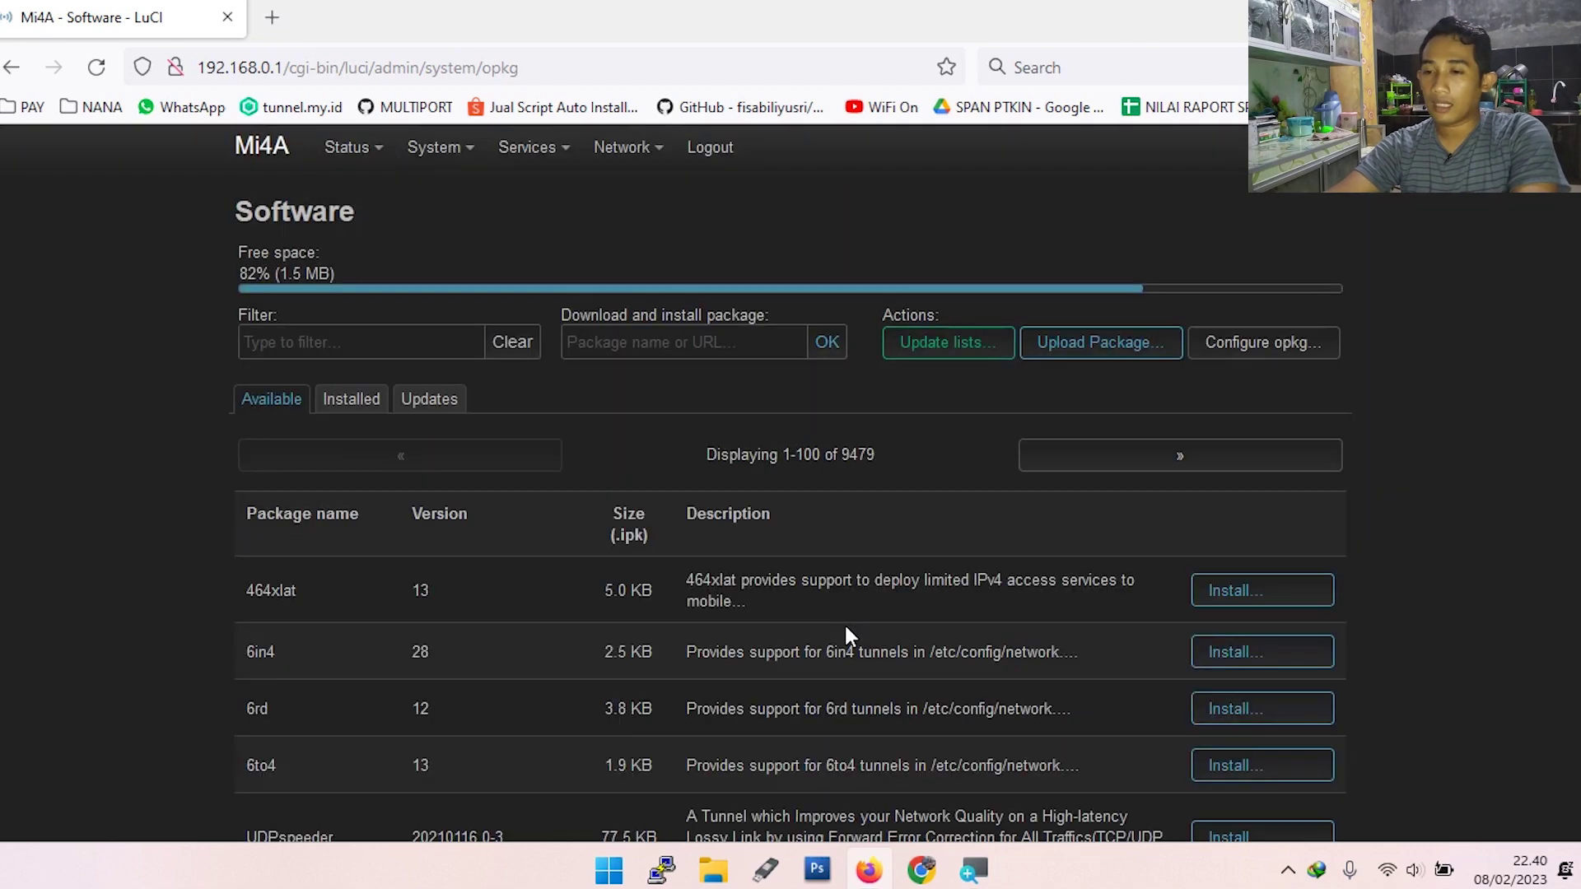
Filter the available packages for mwan3 and locate the luci-app-mwan3 entry.
scroll(931, 550, "down", 4)
scroll(929, 550, "down", 5)
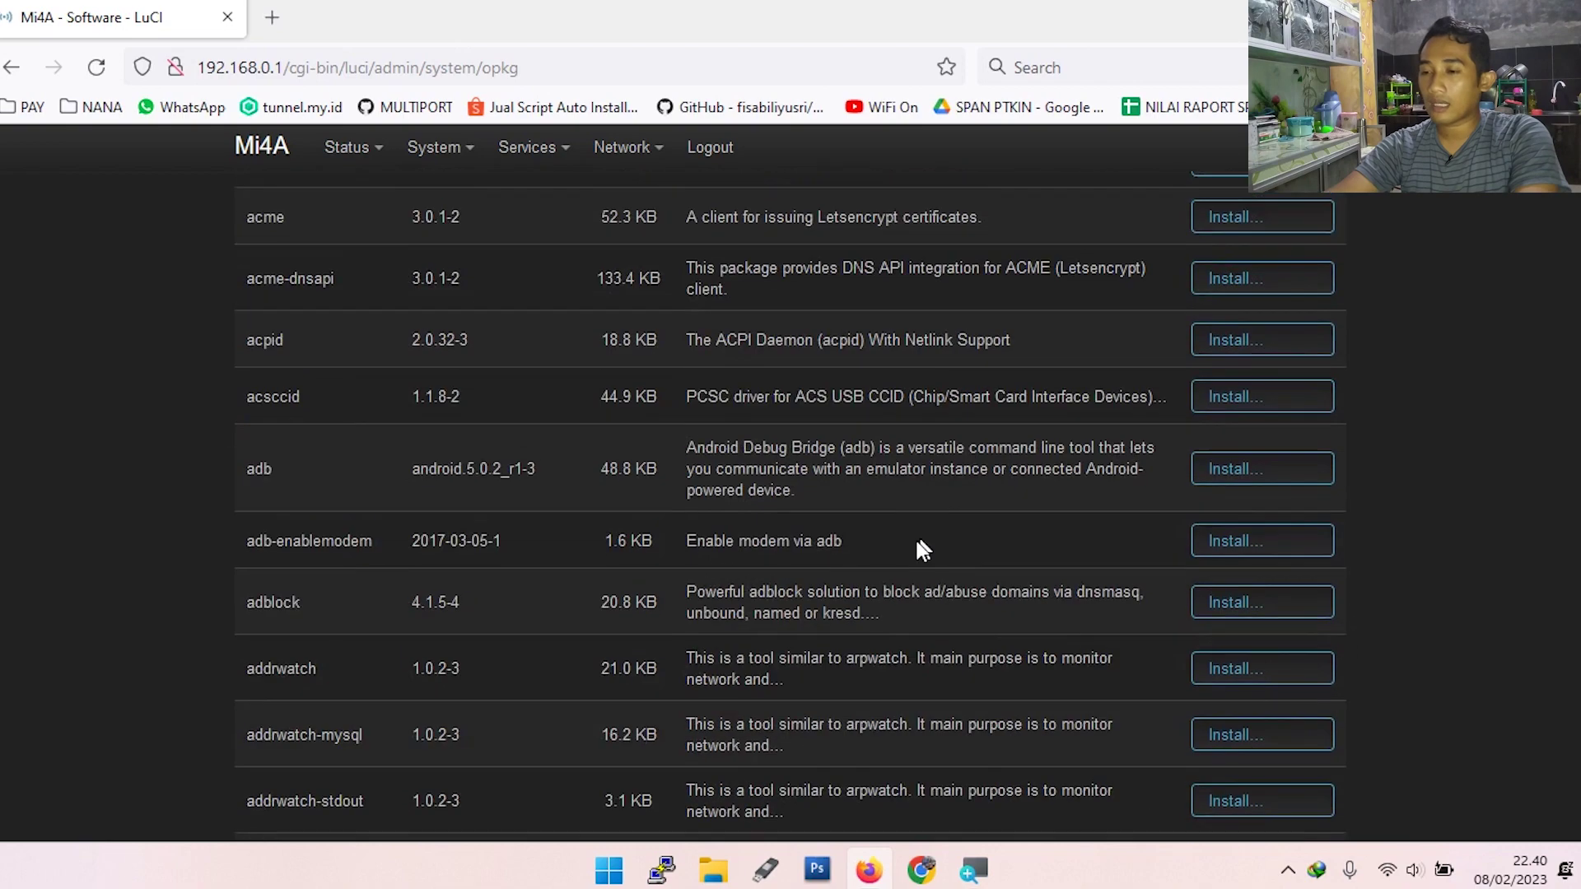
scroll(922, 550, "up", 10)
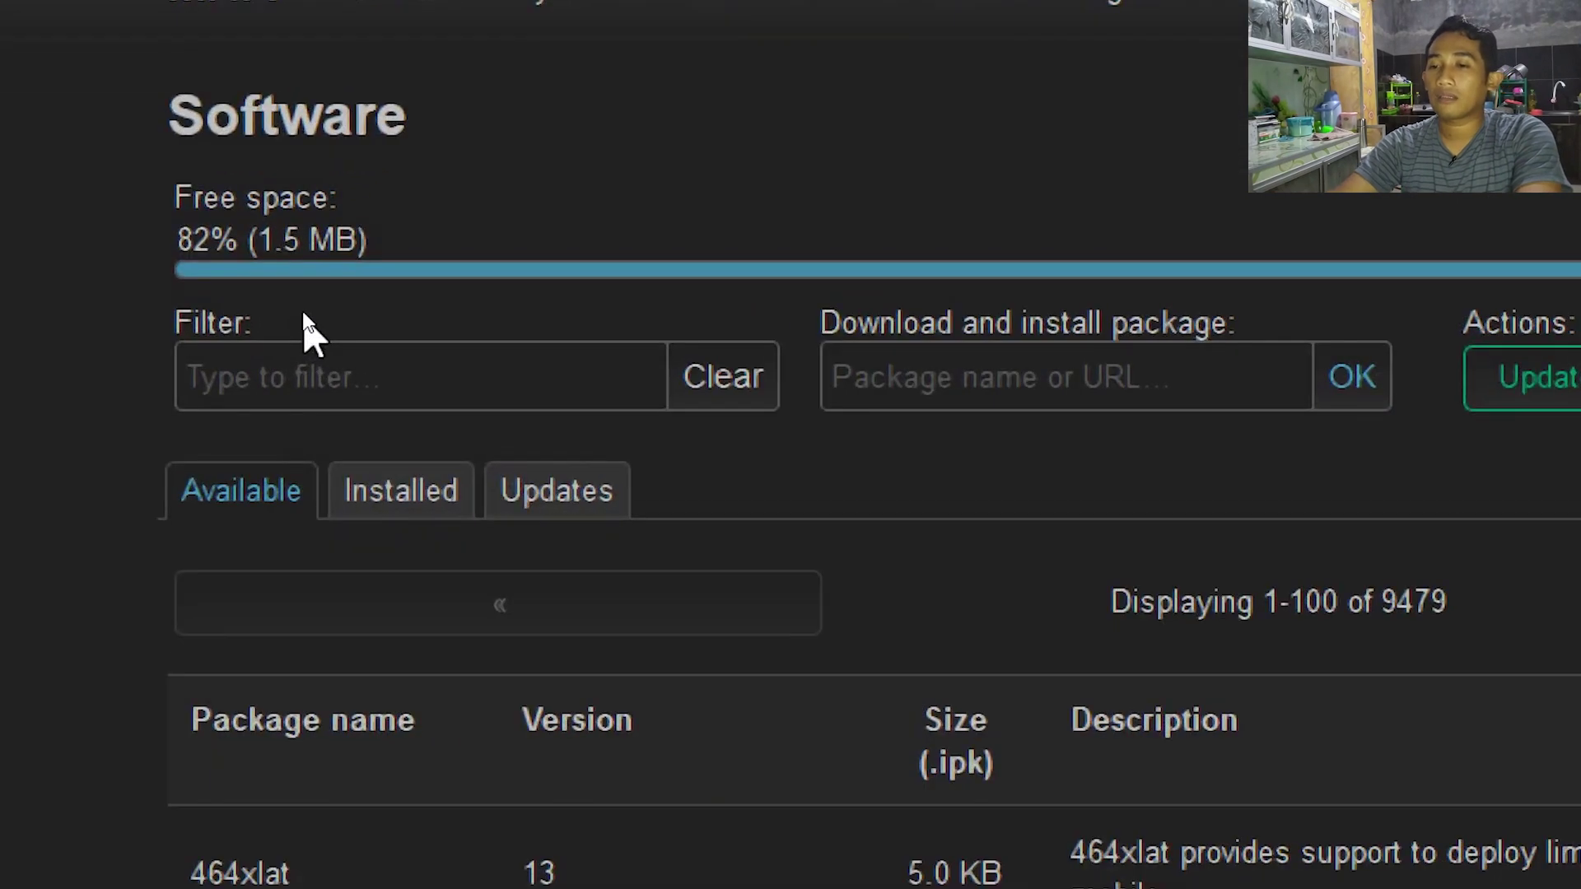
left_click(317, 332)
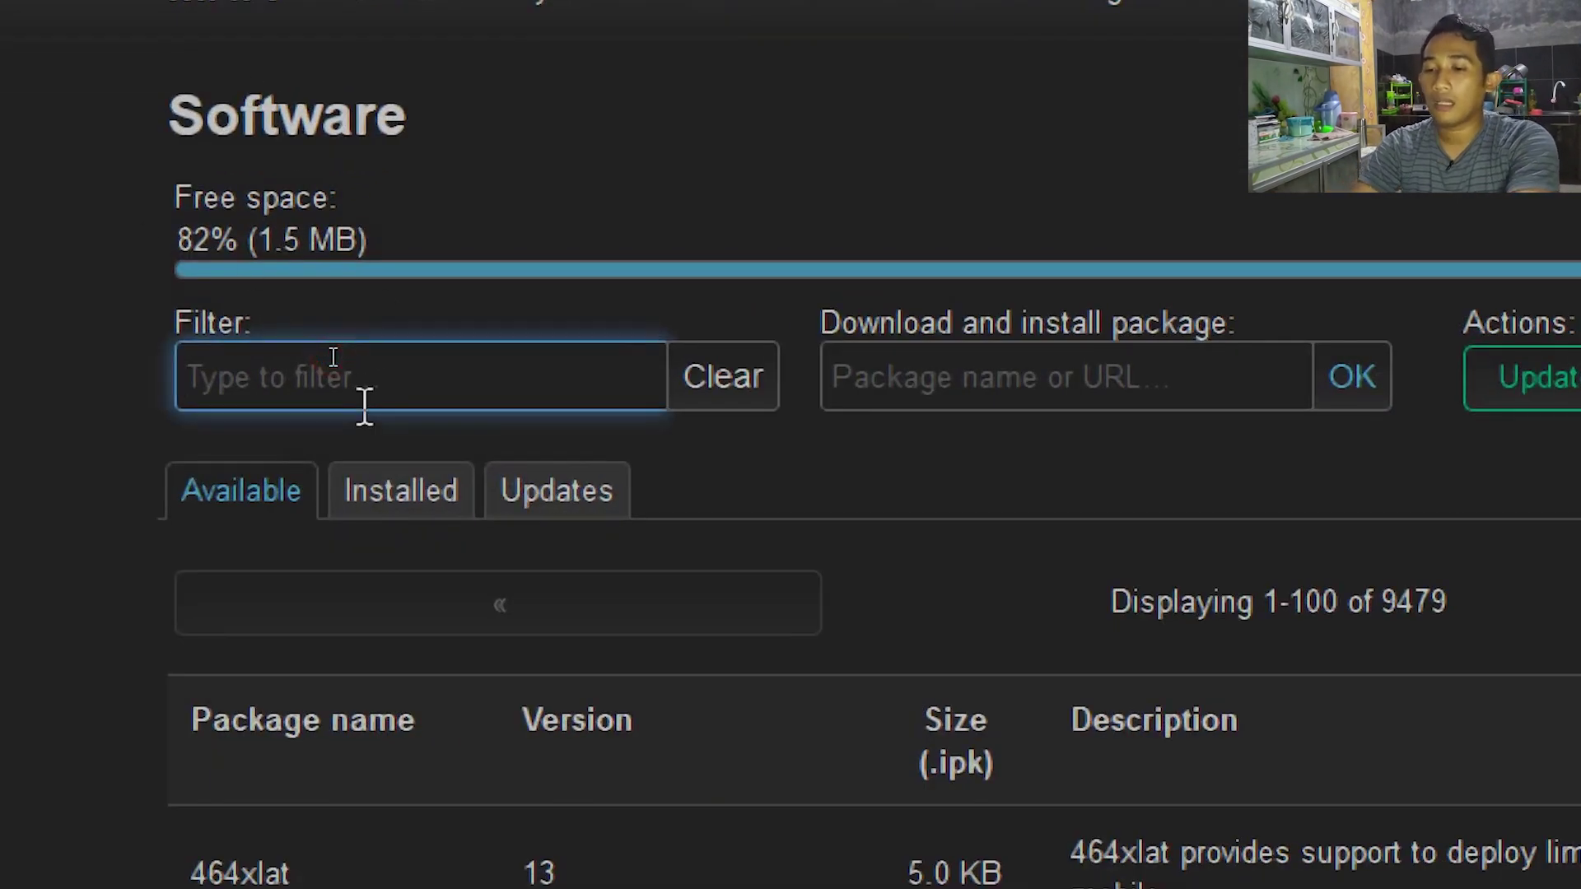
type("mwan")
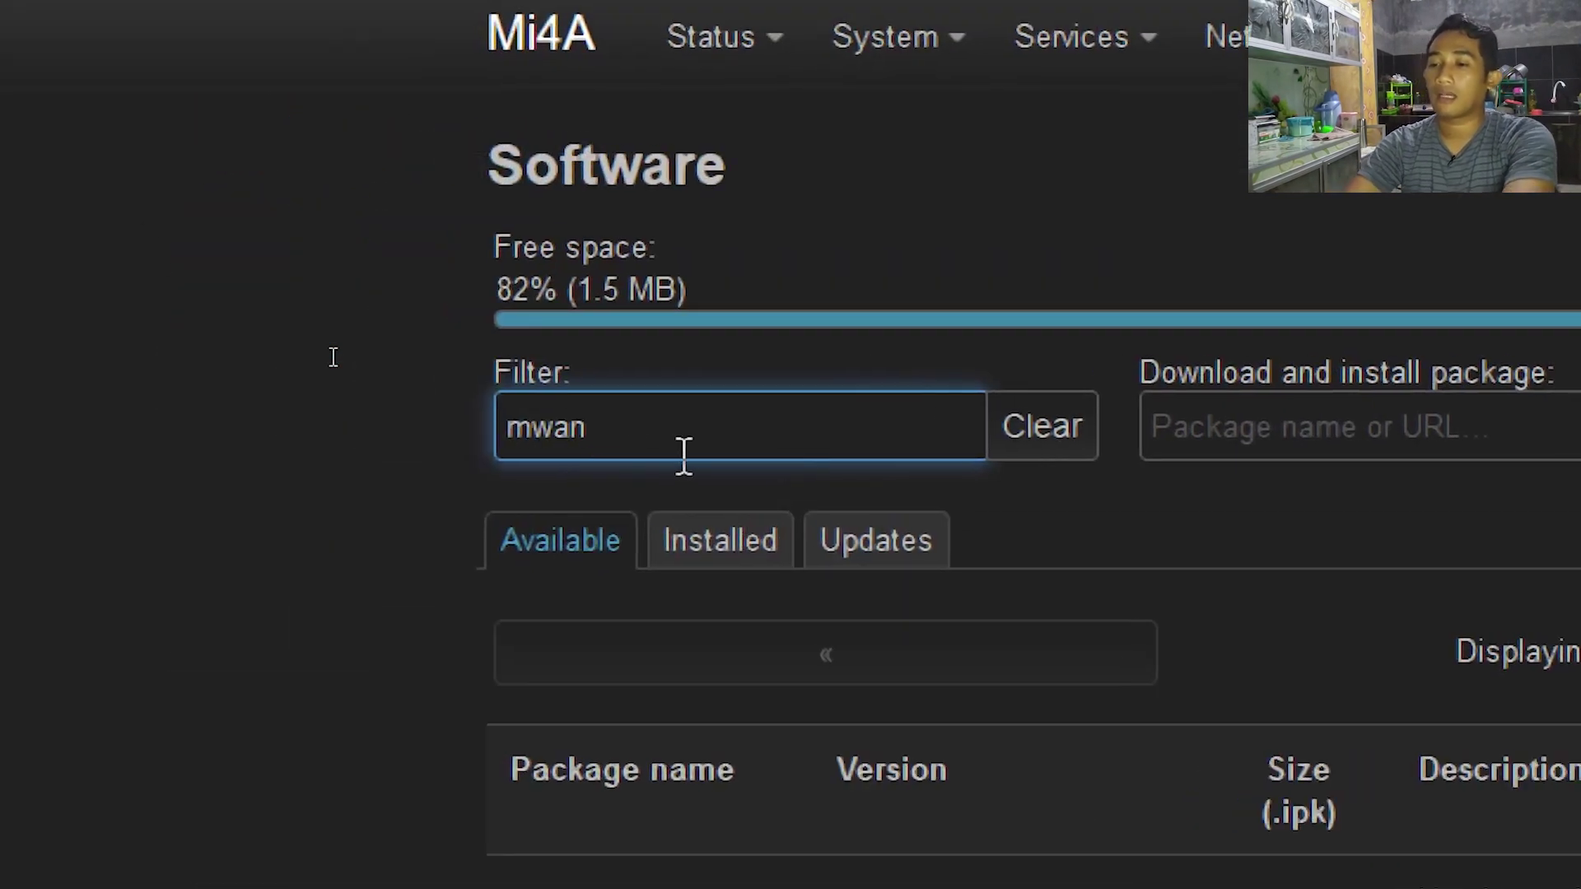
type("3")
scroll(829, 730, "down", 3)
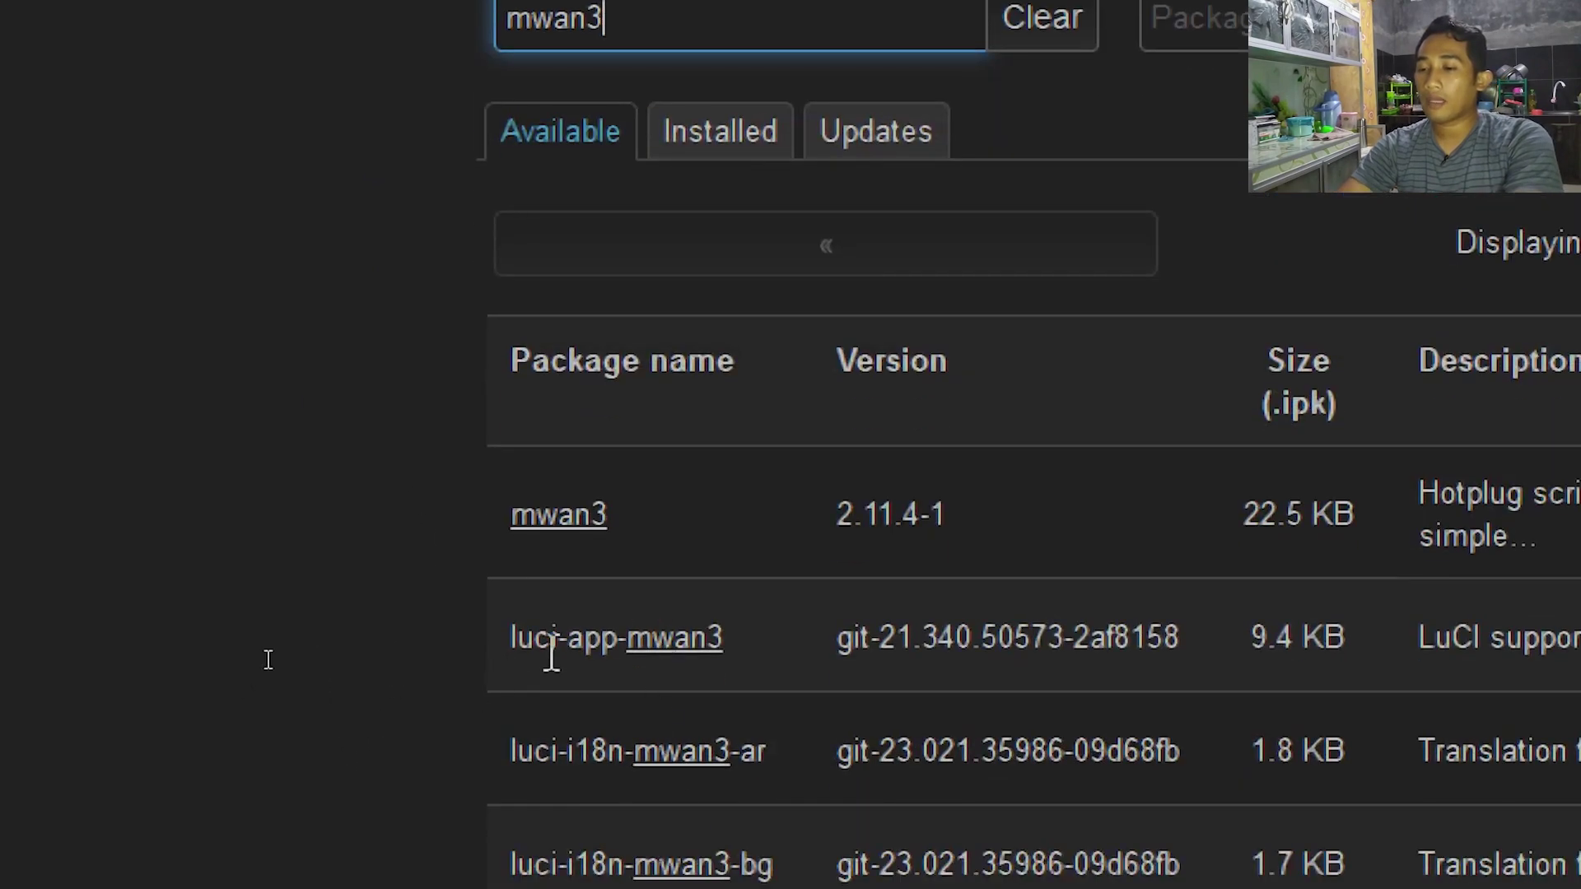
left_click_drag(512, 639, 723, 652)
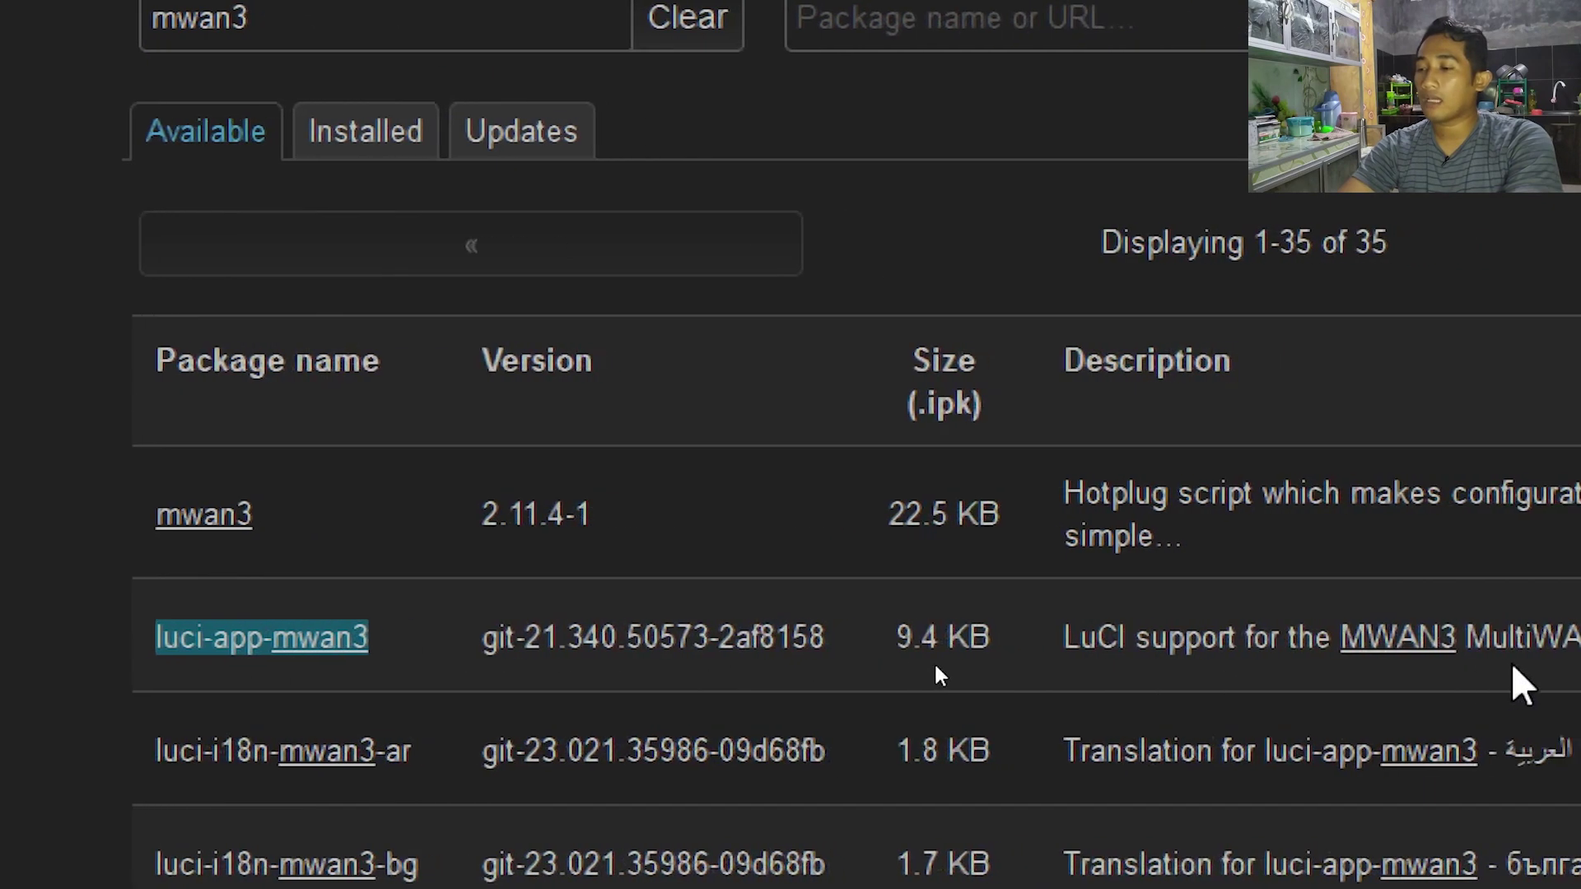
Install luci-app-mwan3 with its missing dependencies, allowing it to overwrite files from other packages.
left_click(1560, 651)
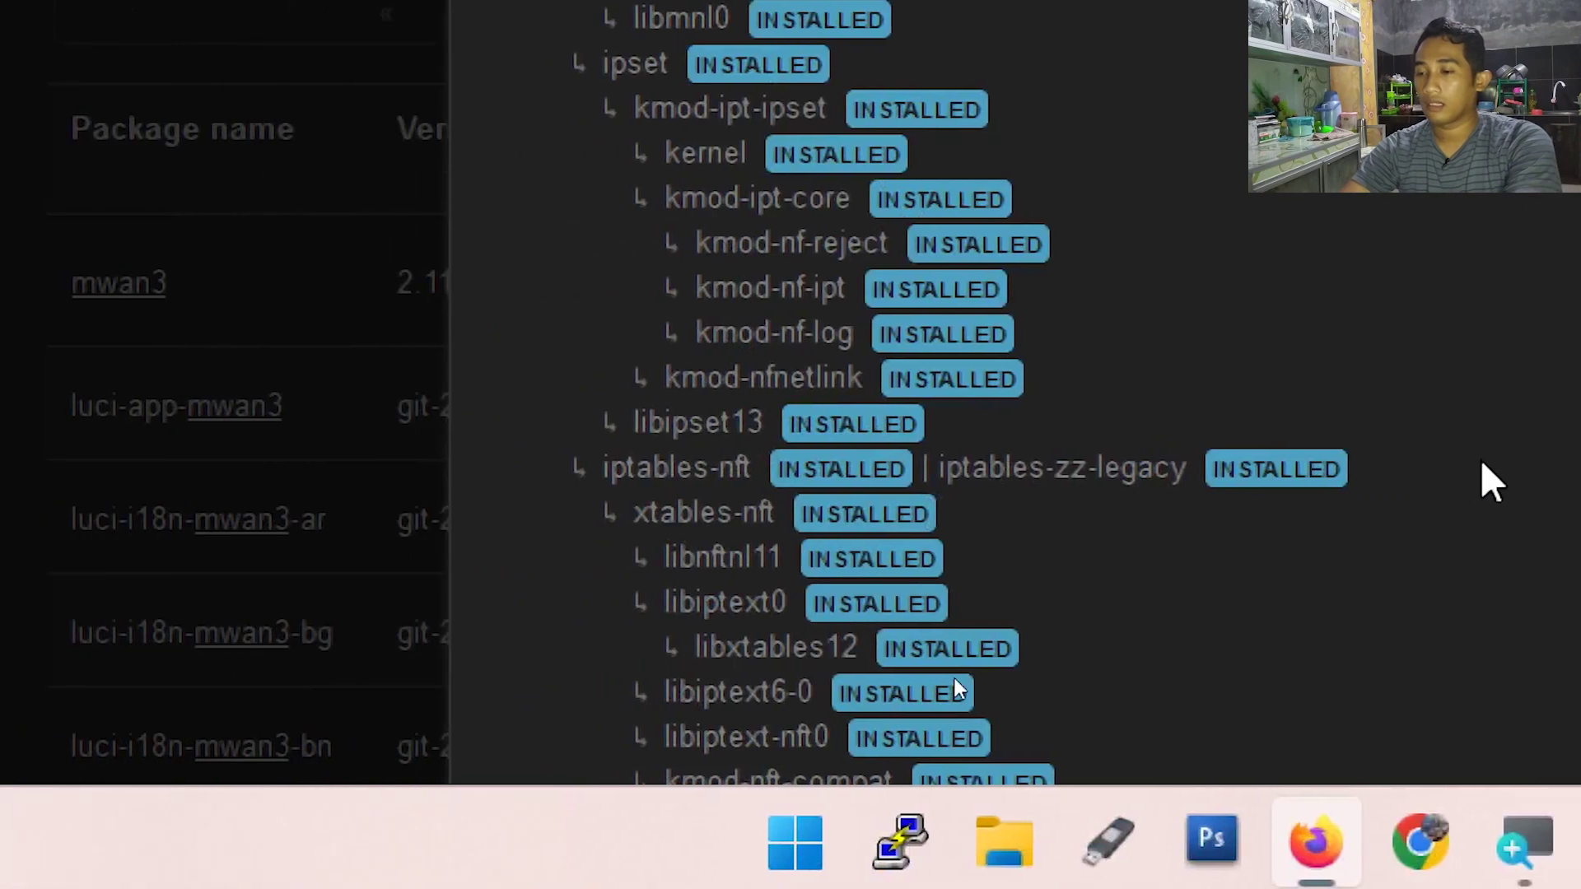
scroll(873, 712, "down", 5)
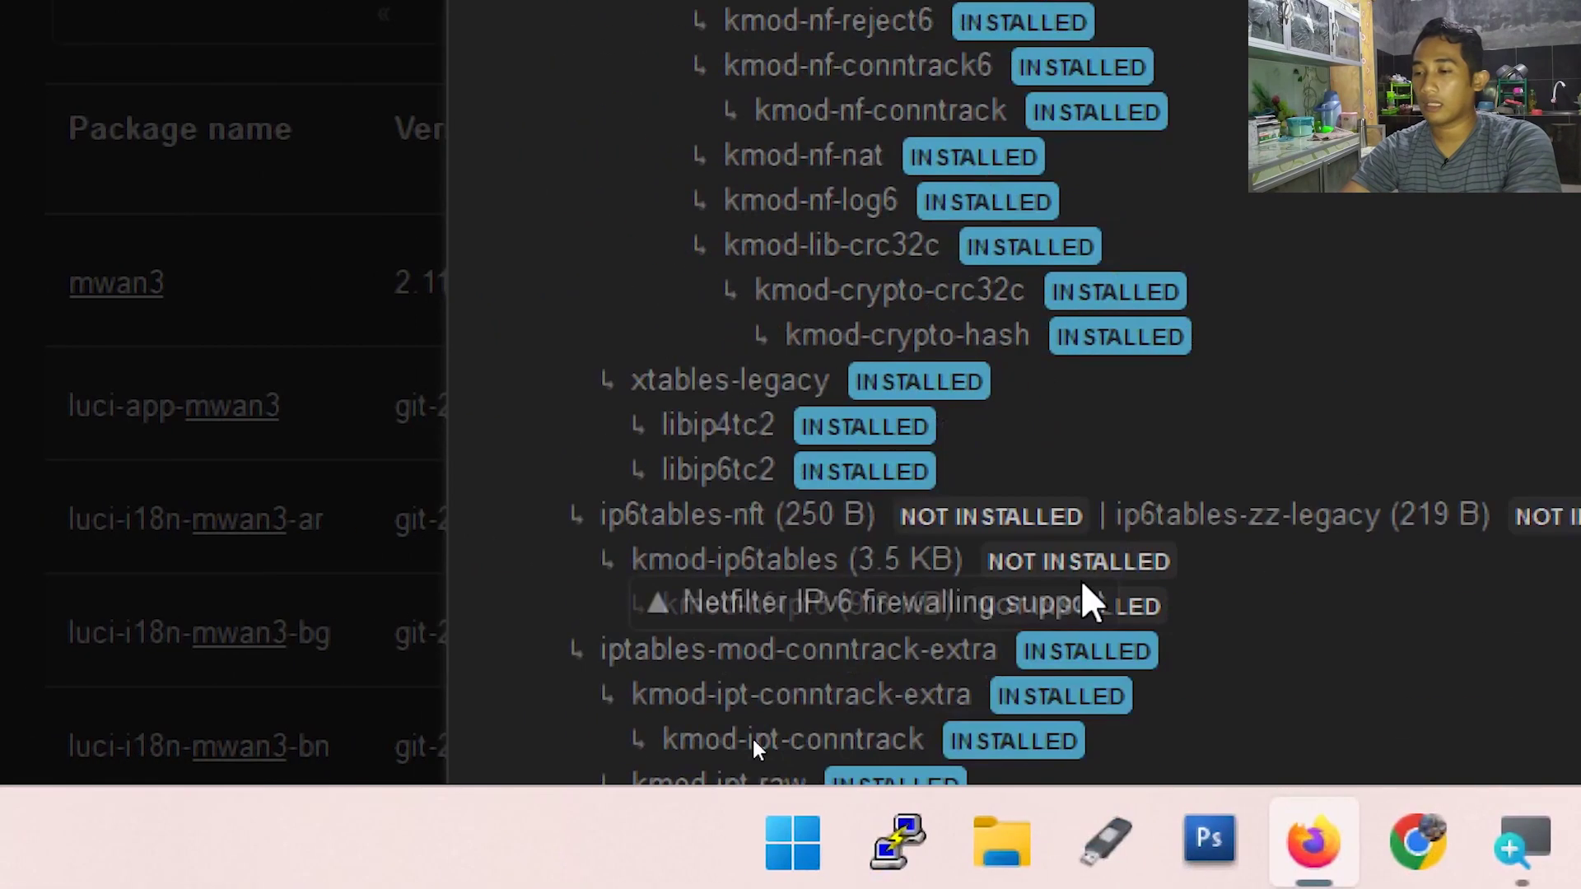
scroll(891, 773, "down", 5)
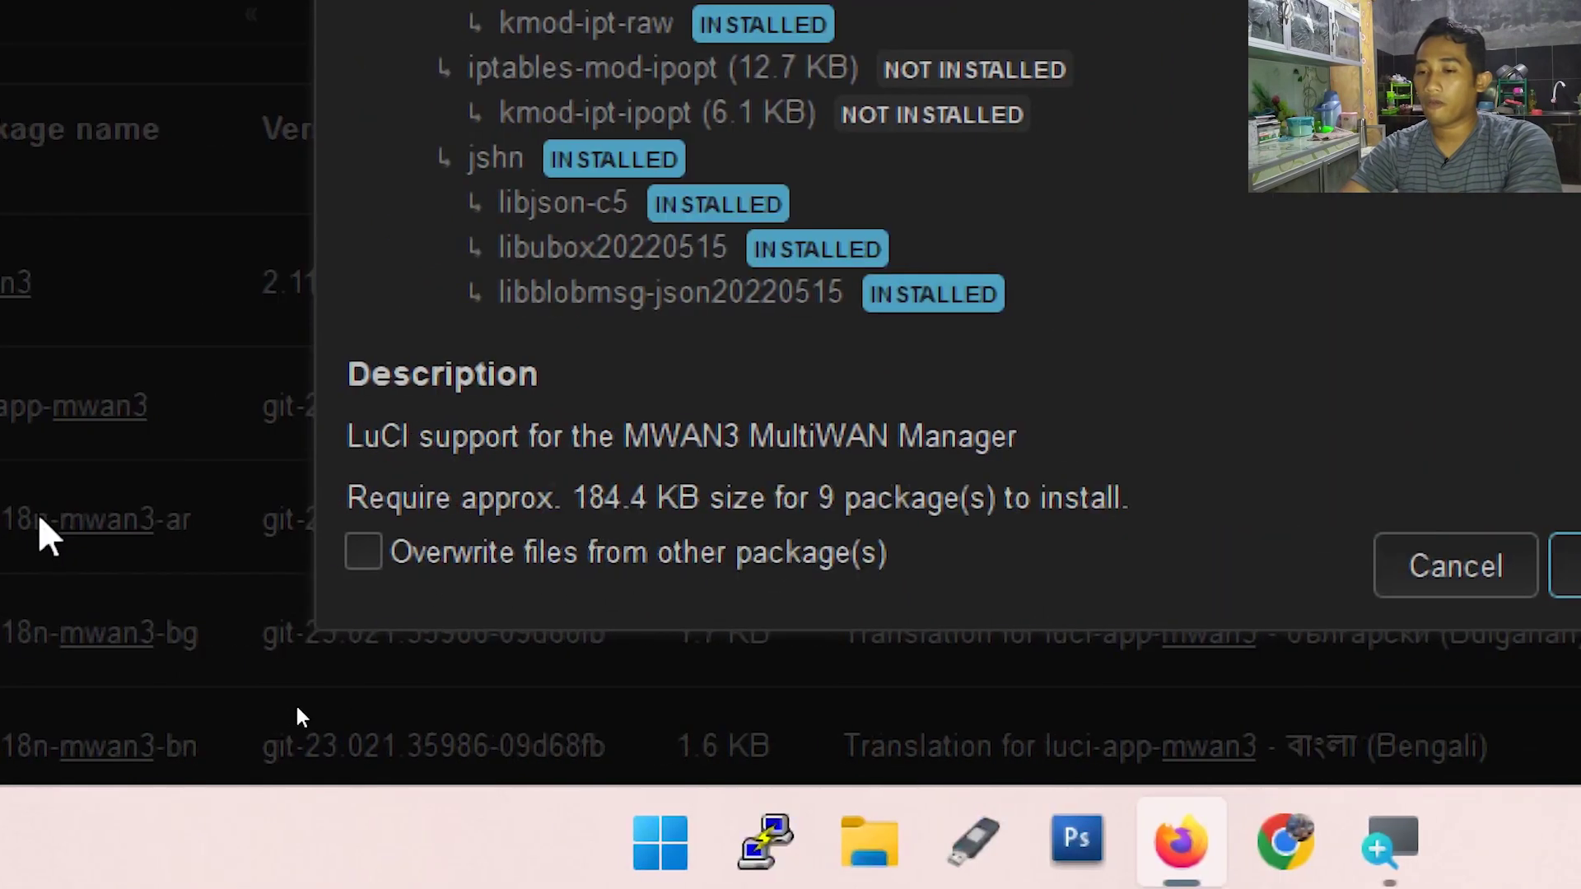
left_click(363, 551)
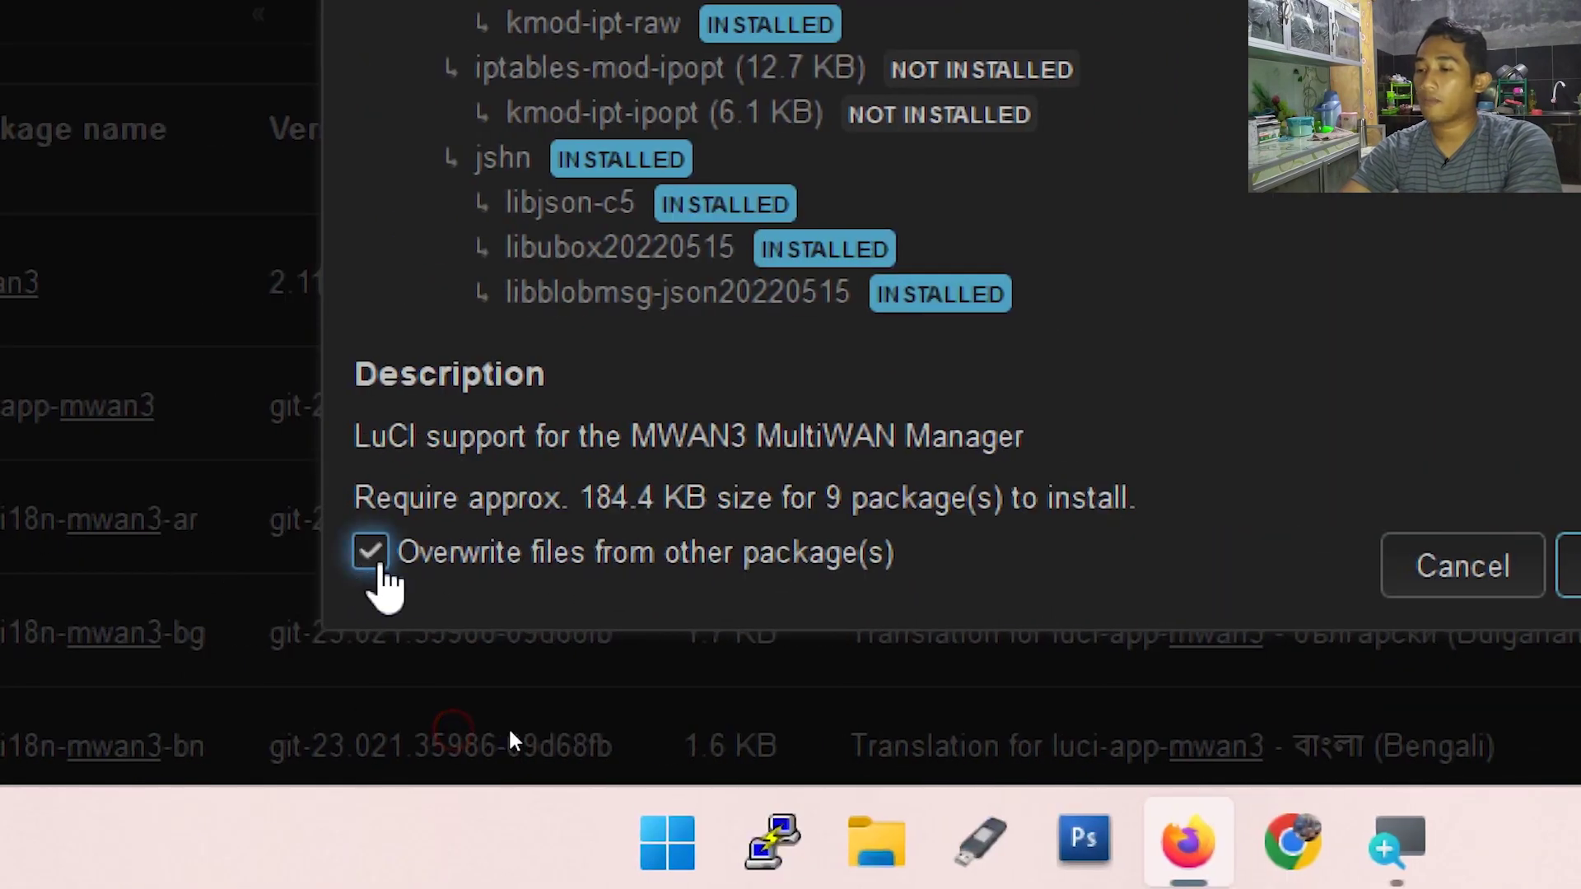
left_click(968, 581)
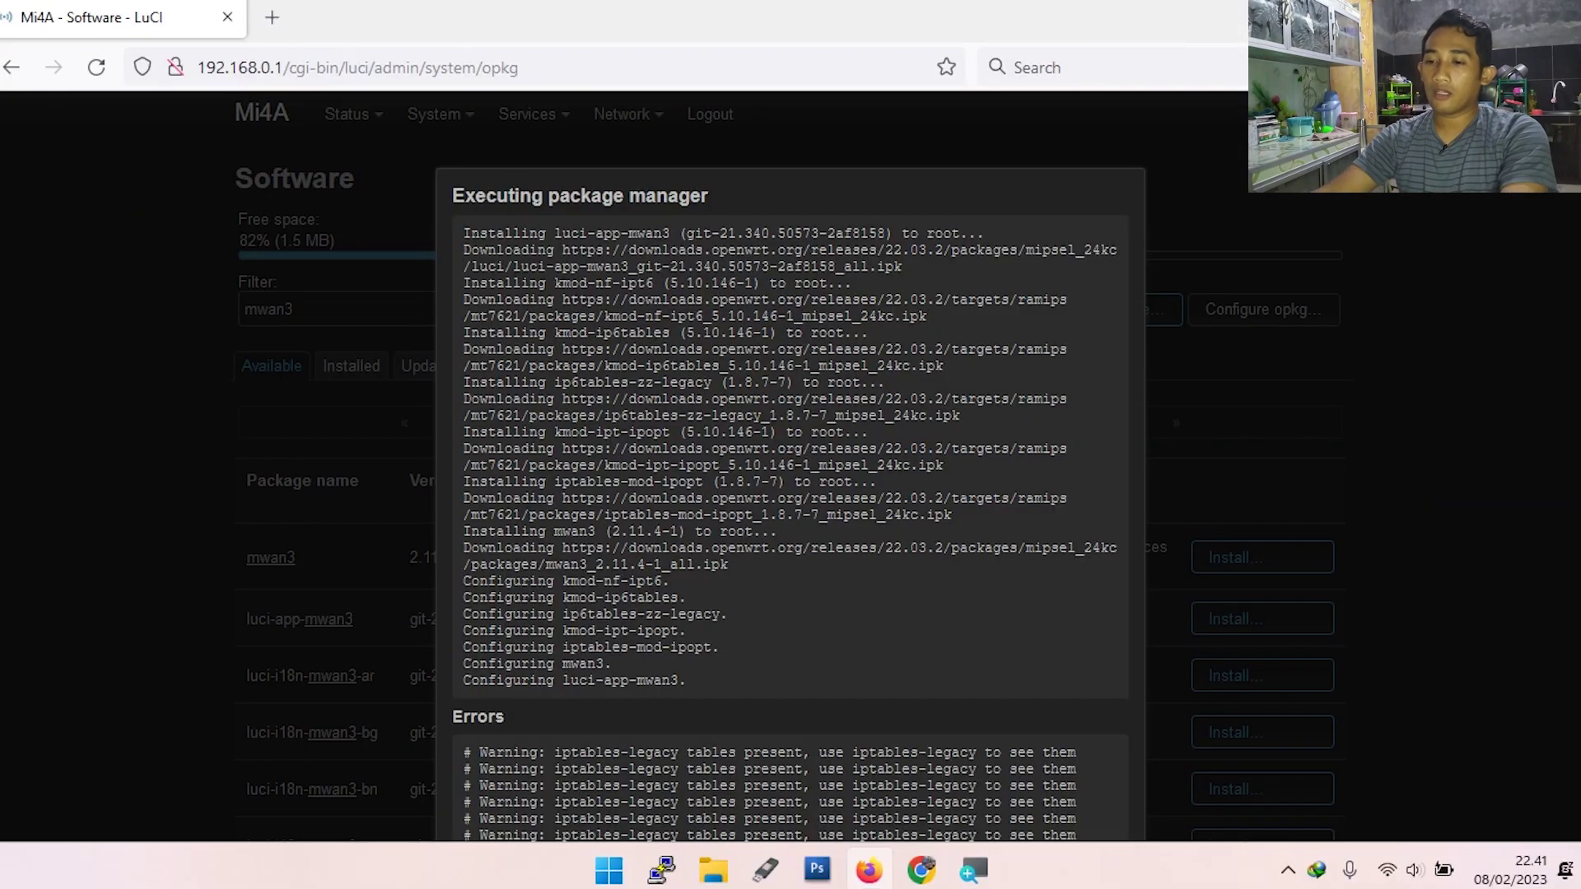
Review the warnings and collected errors in the package manager report, and dismiss the report.
scroll(671, 498, "down", 4)
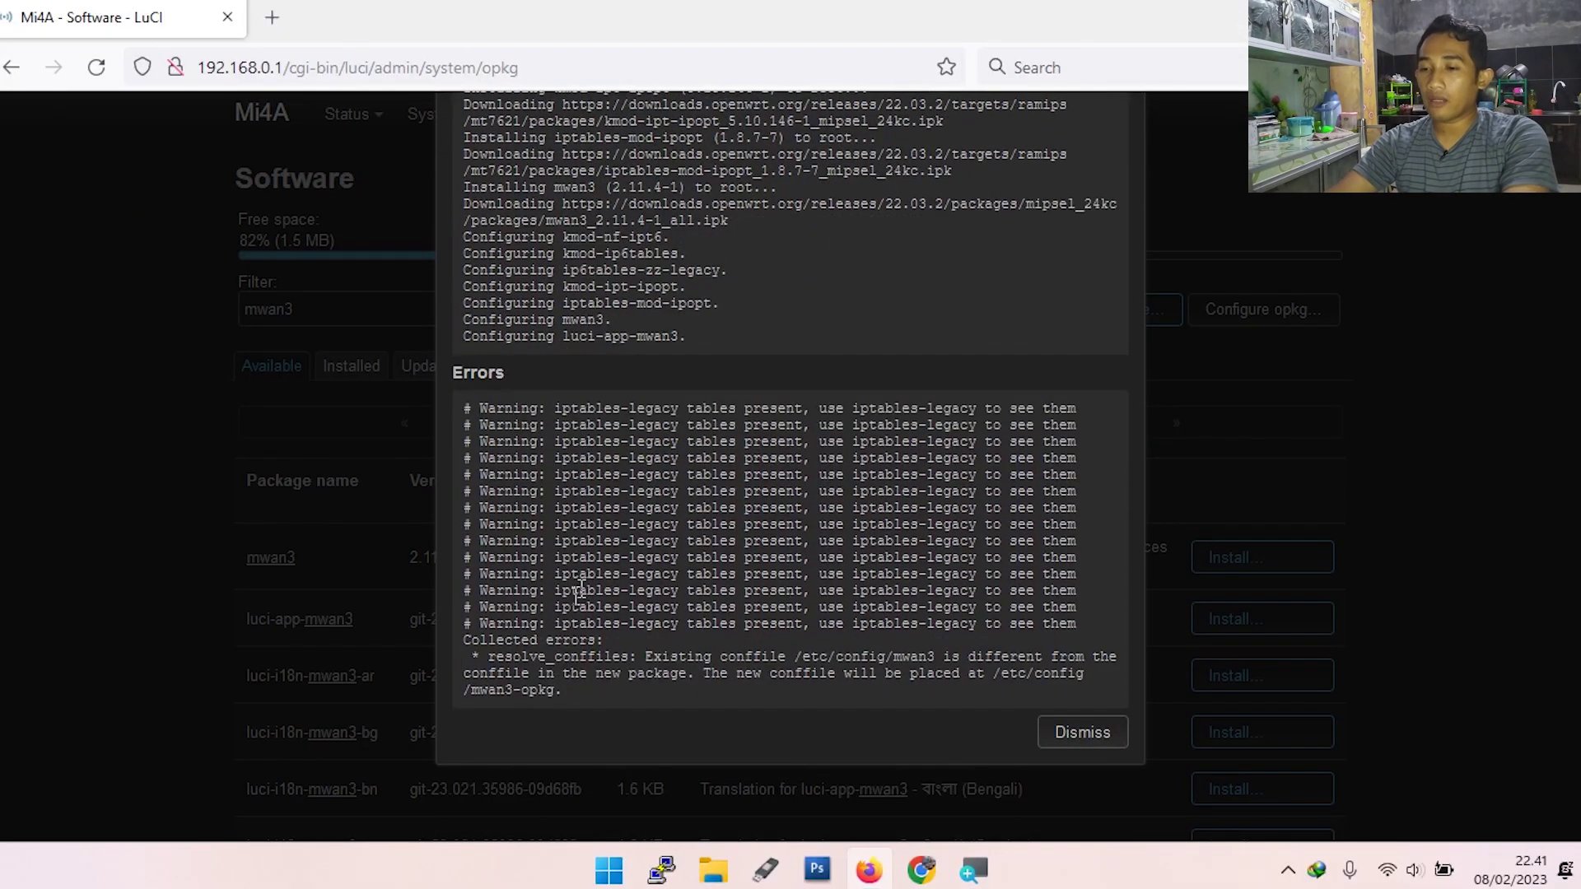
left_click_drag(548, 574, 1084, 576)
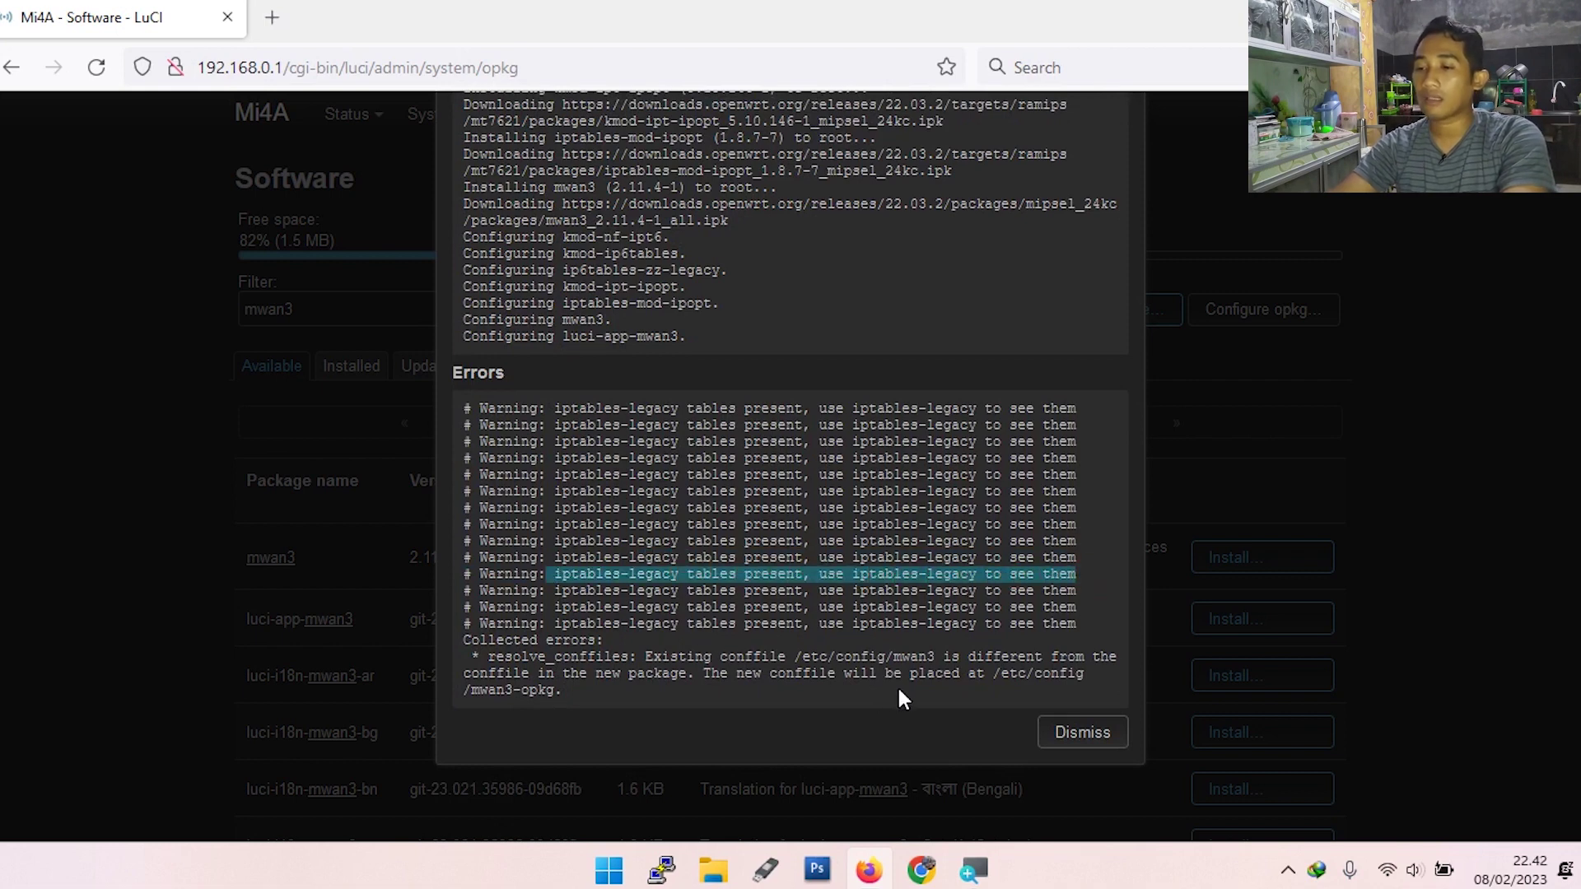
left_click_drag(646, 656, 1062, 680)
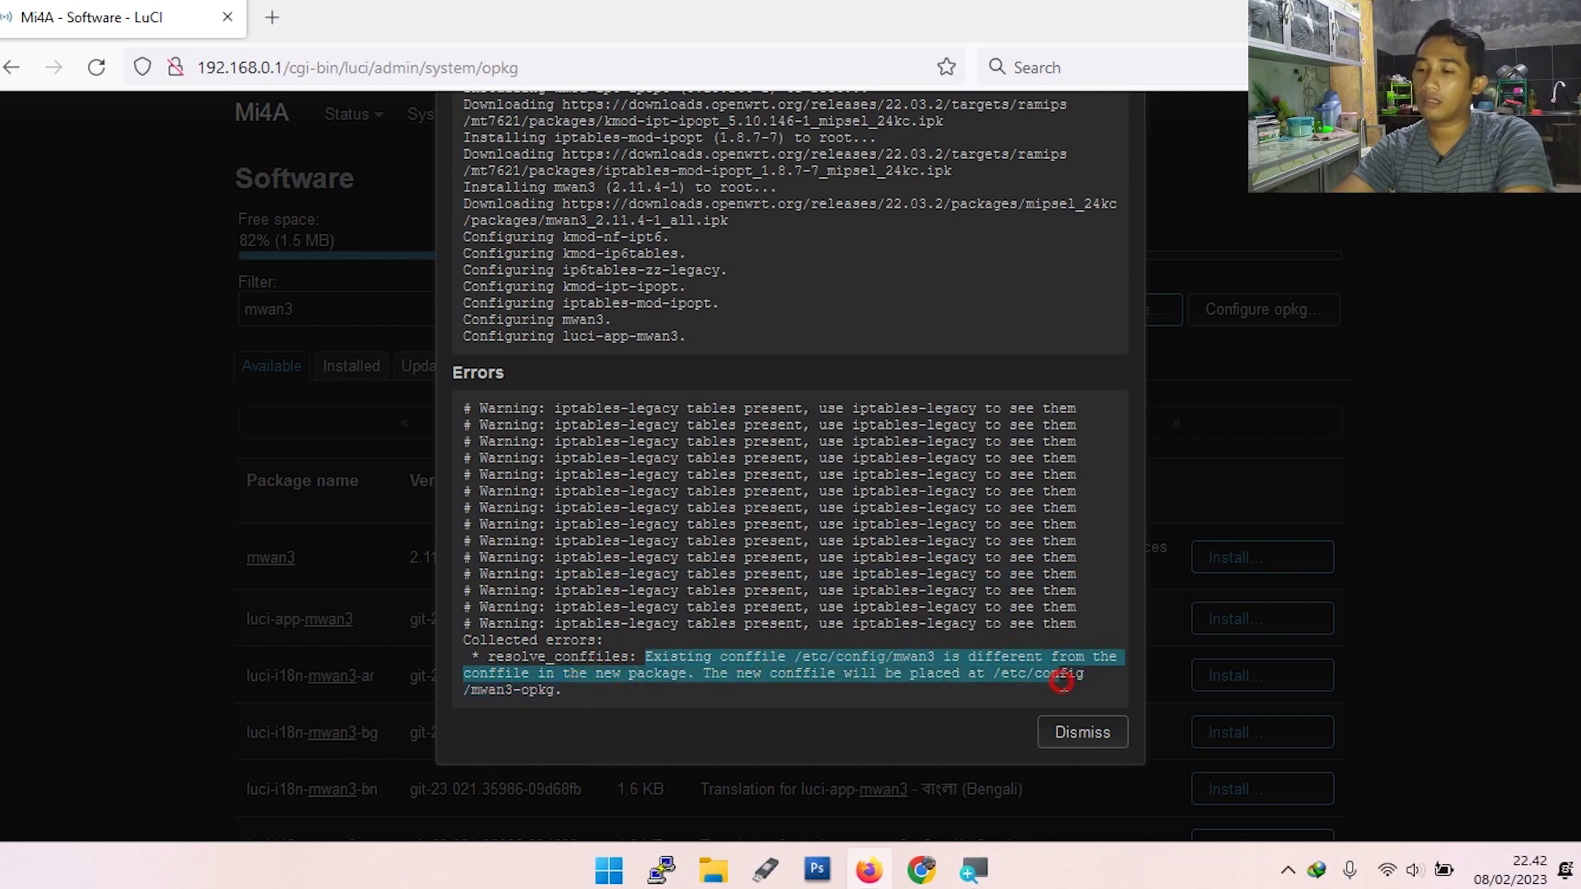
left_click(1074, 735)
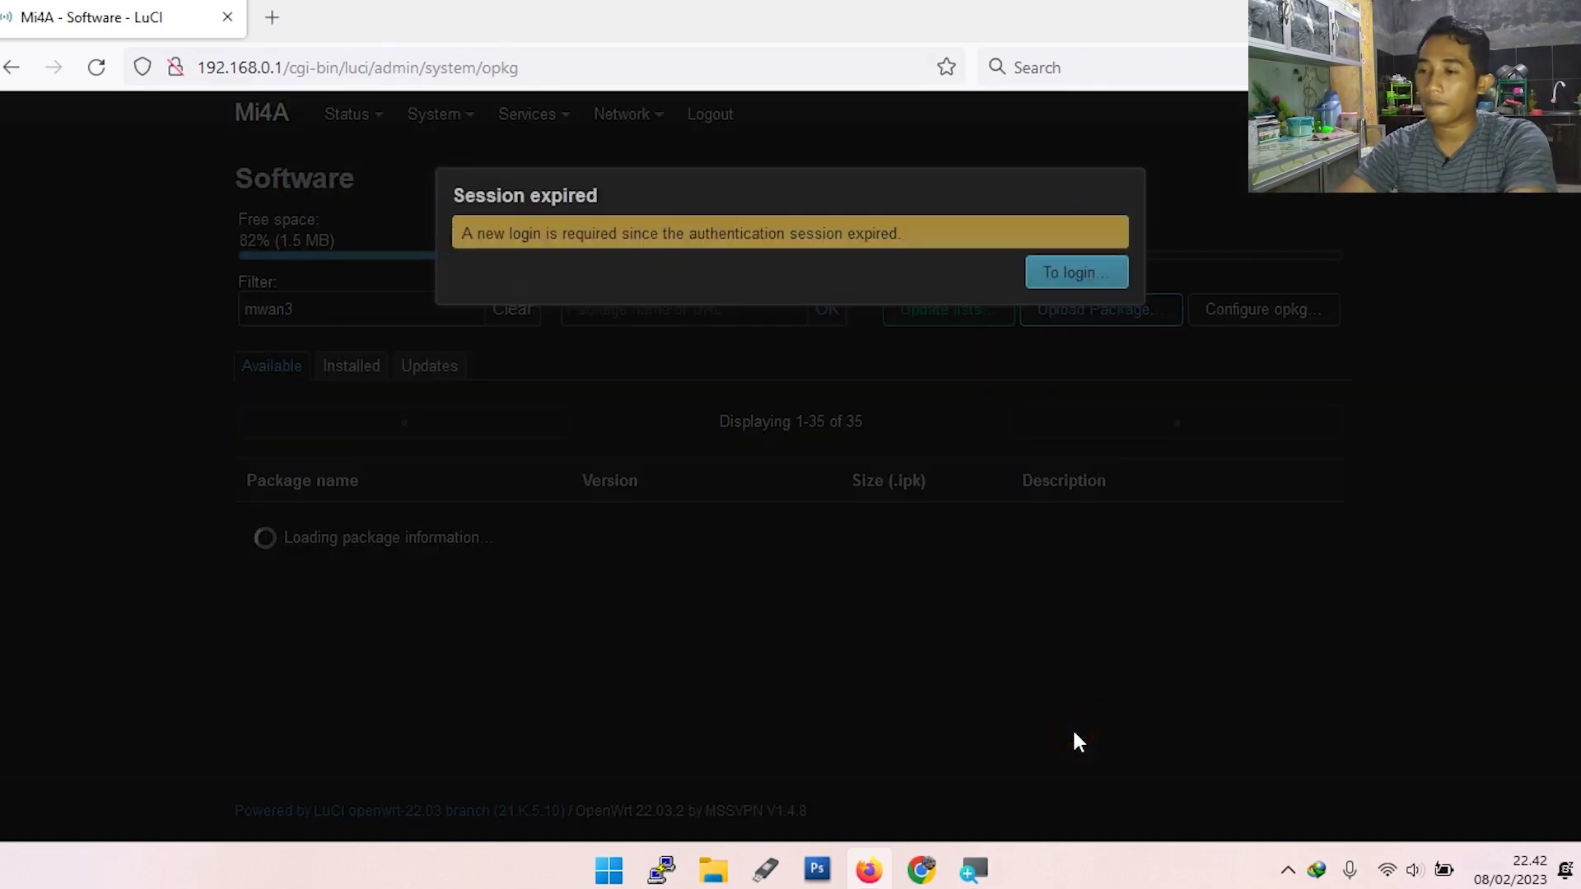
Log back in to the router as root with the account password after the session expiry.
left_click(1095, 273)
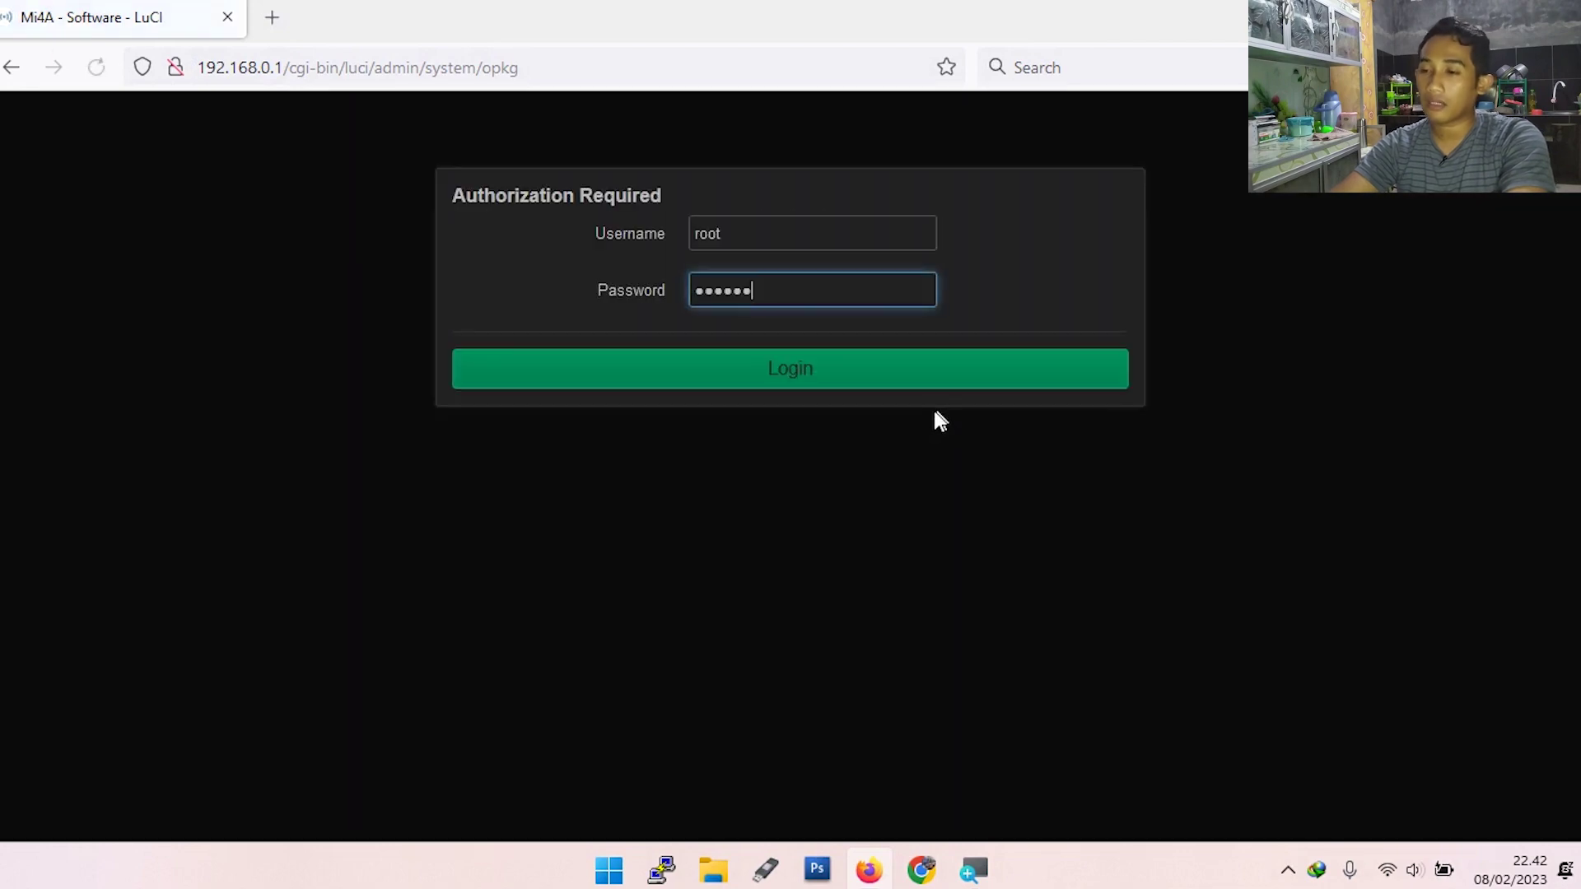
left_click(826, 382)
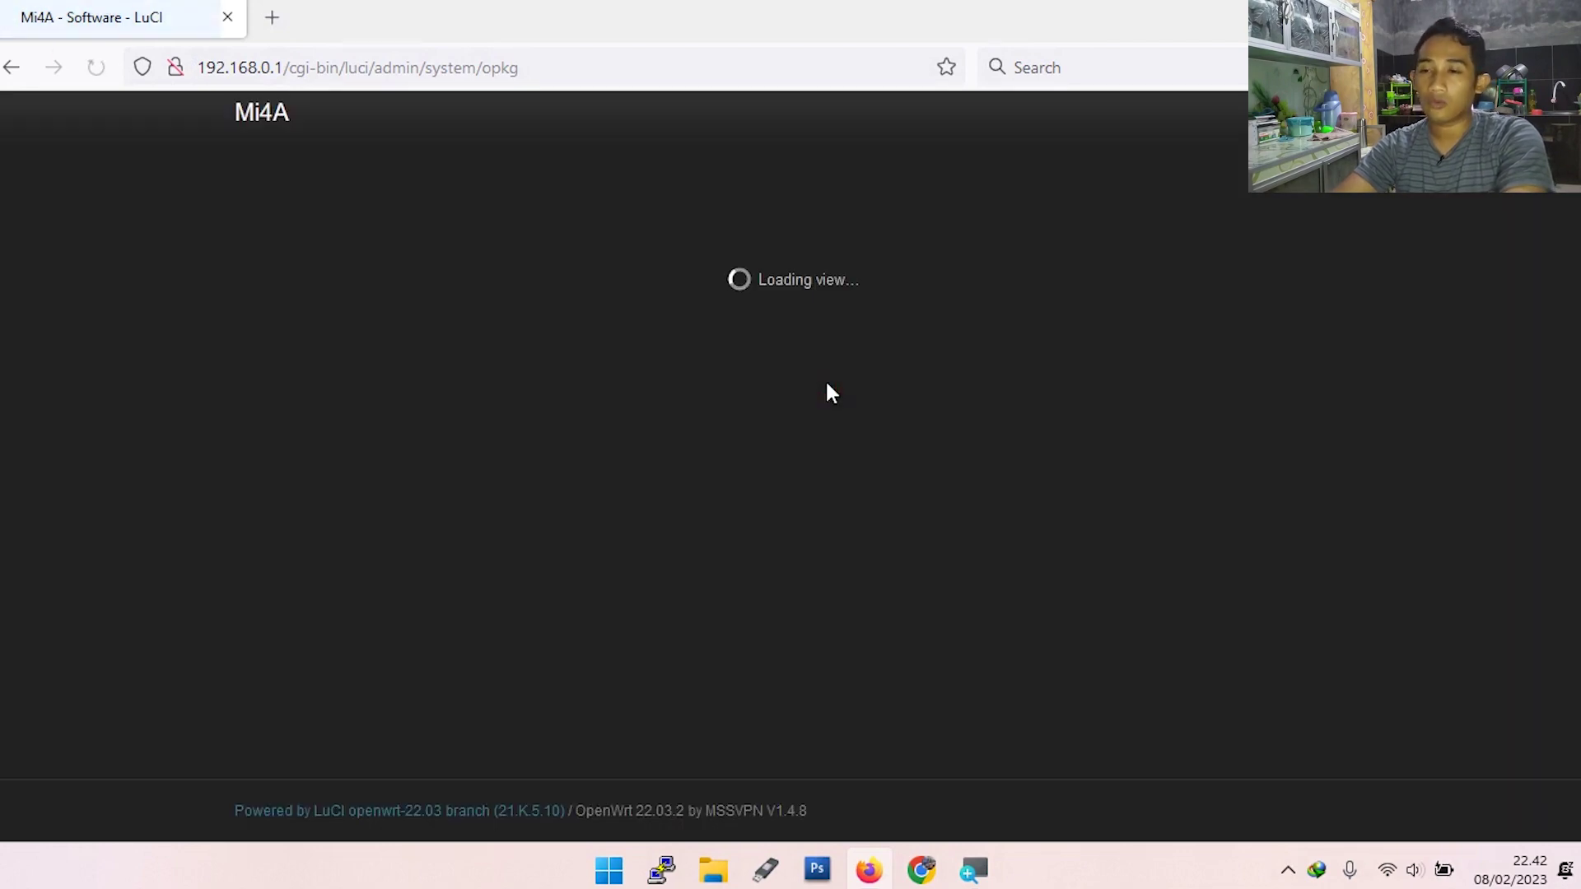
Open the router's status overview and examine the OpenWrt release and the firmware build version.
mouse_move(630, 132)
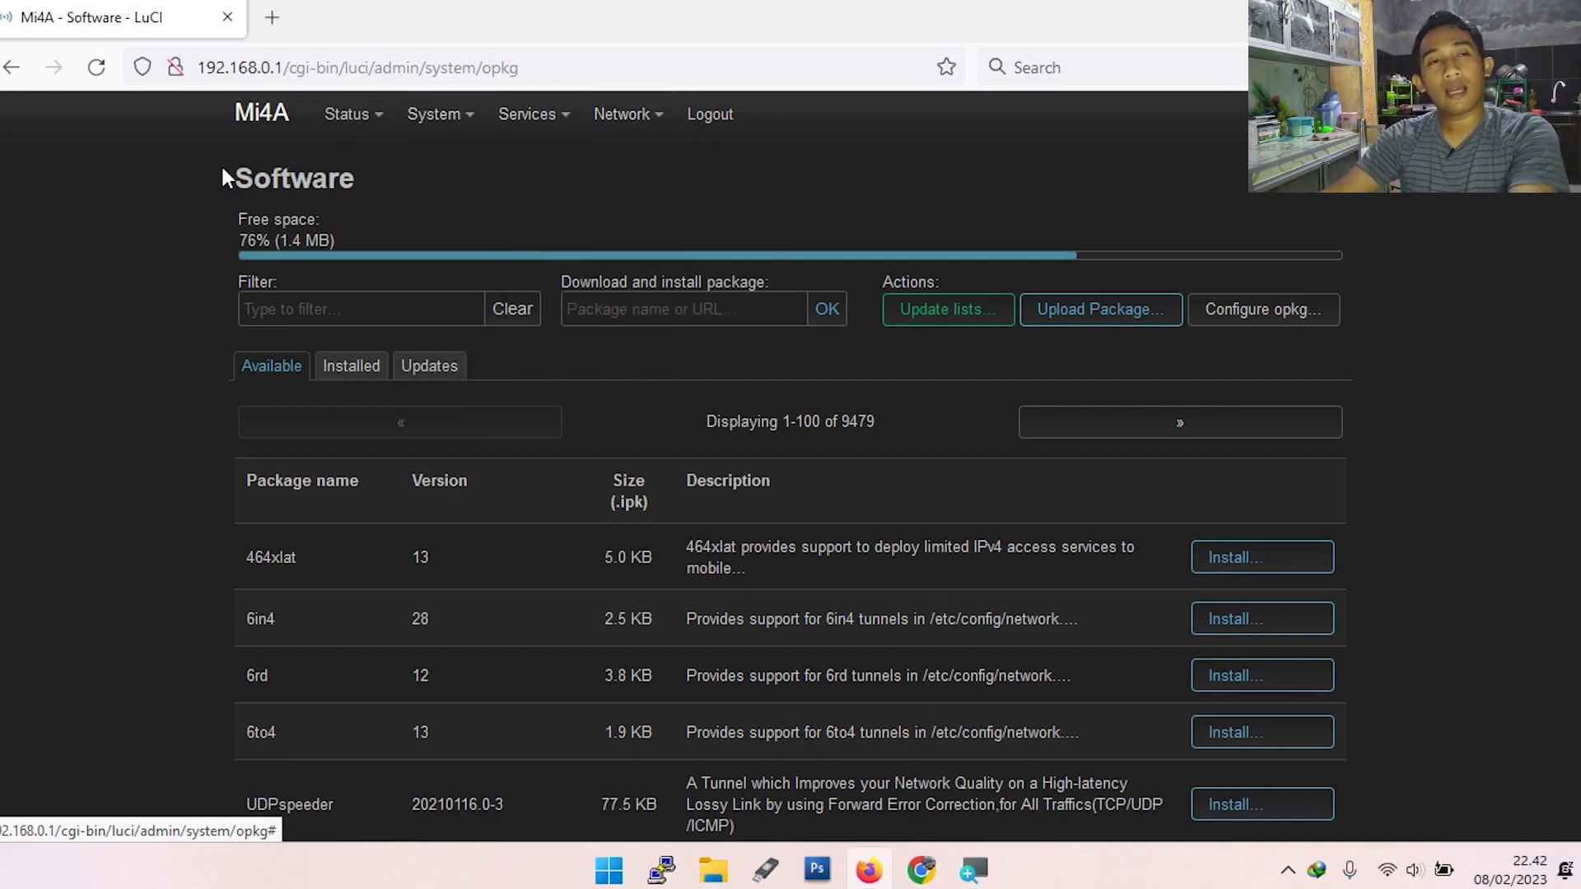
mouse_move(349, 124)
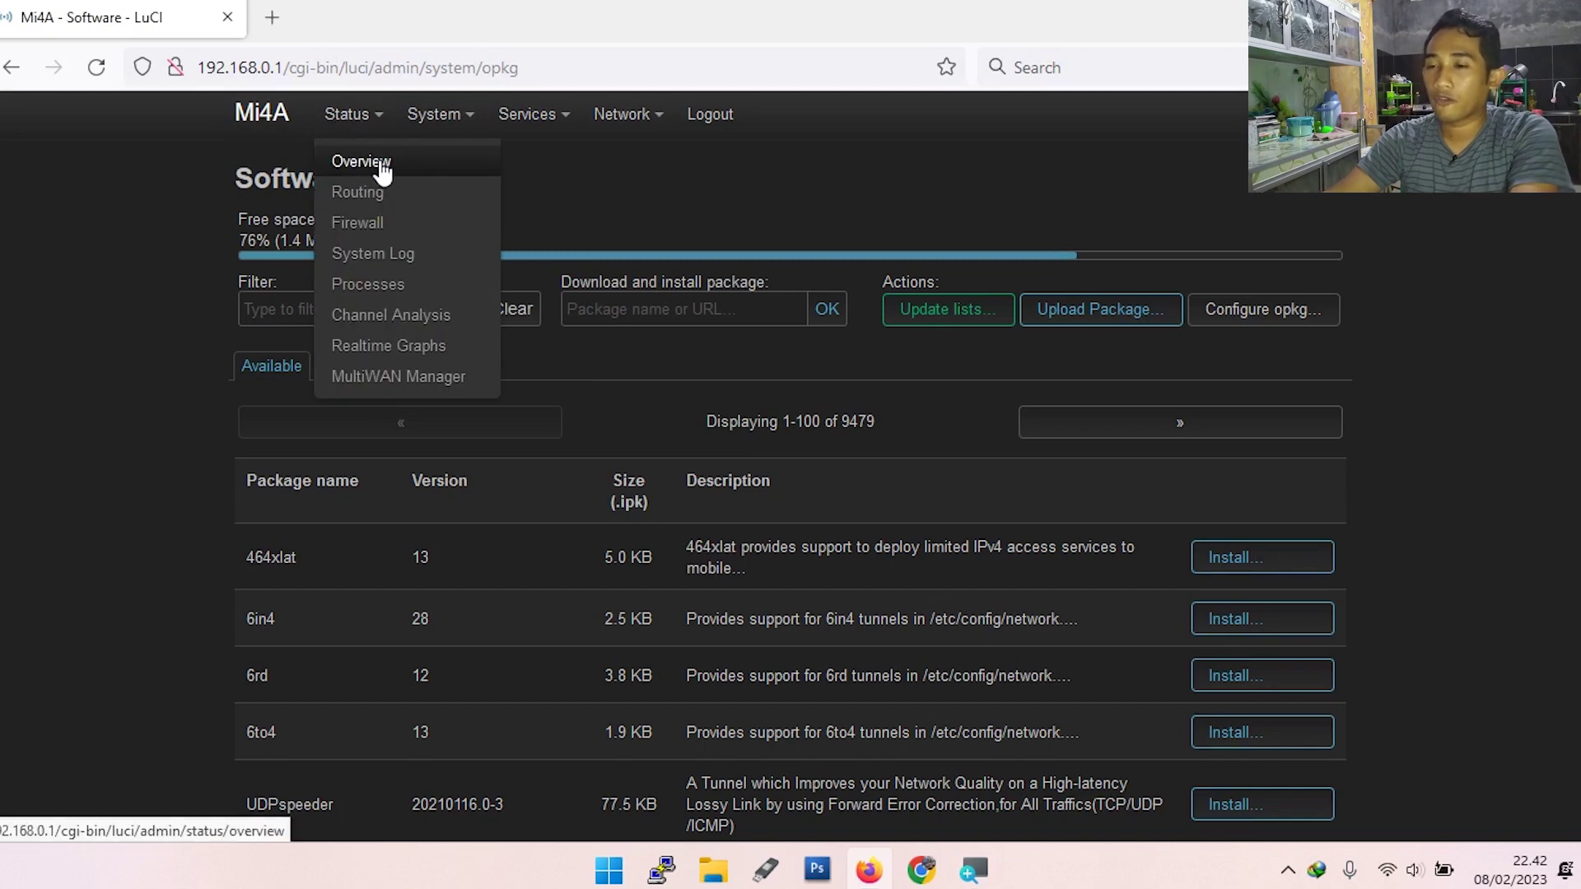
left_click(378, 158)
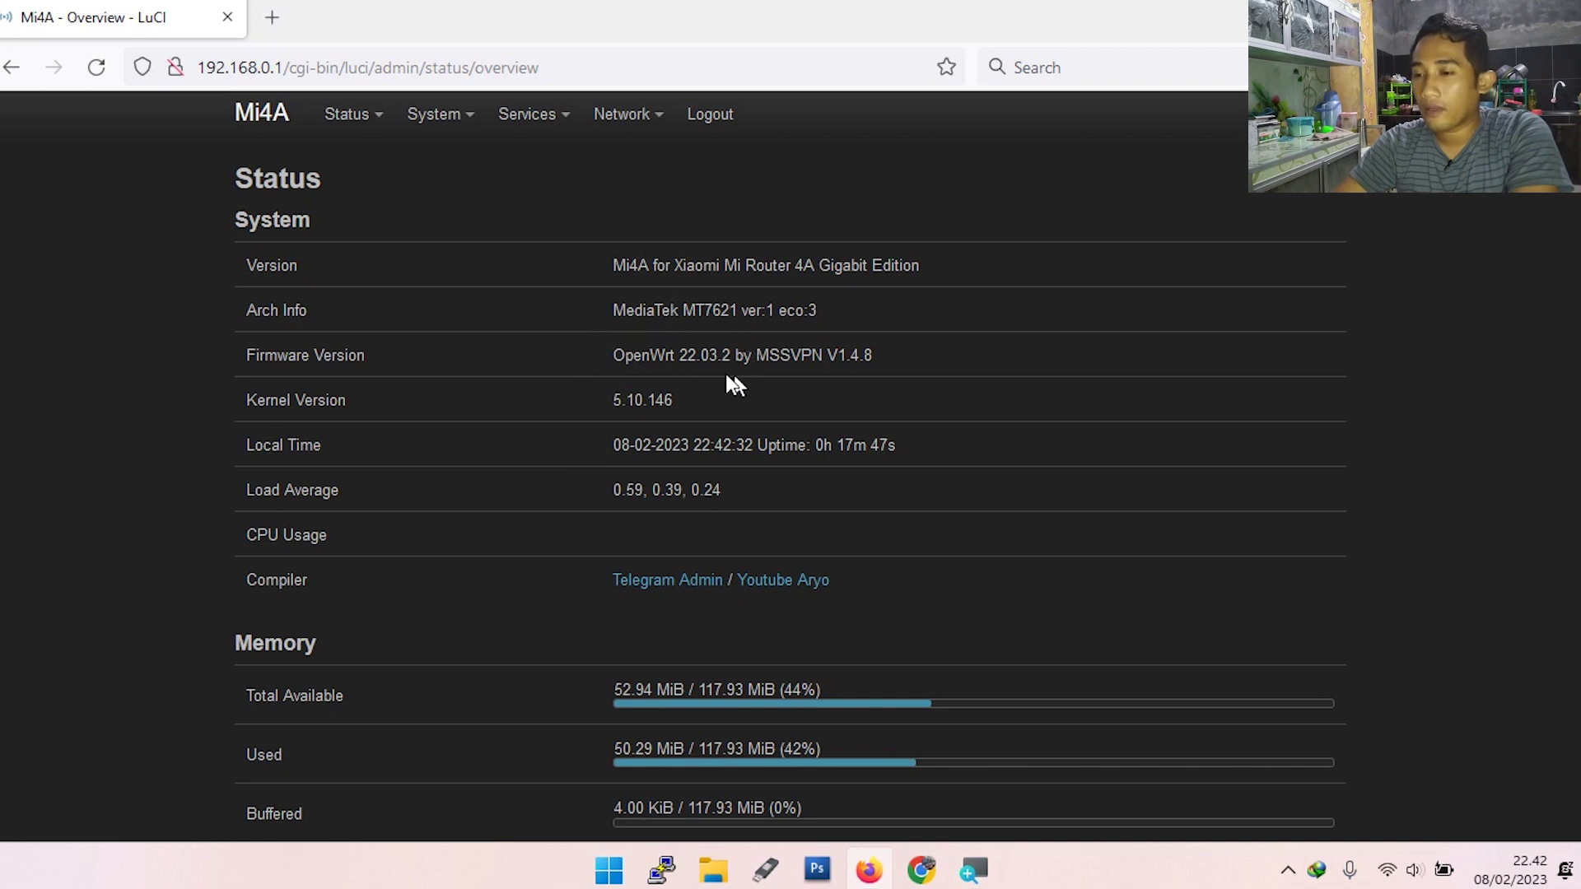
left_click_drag(611, 355, 723, 356)
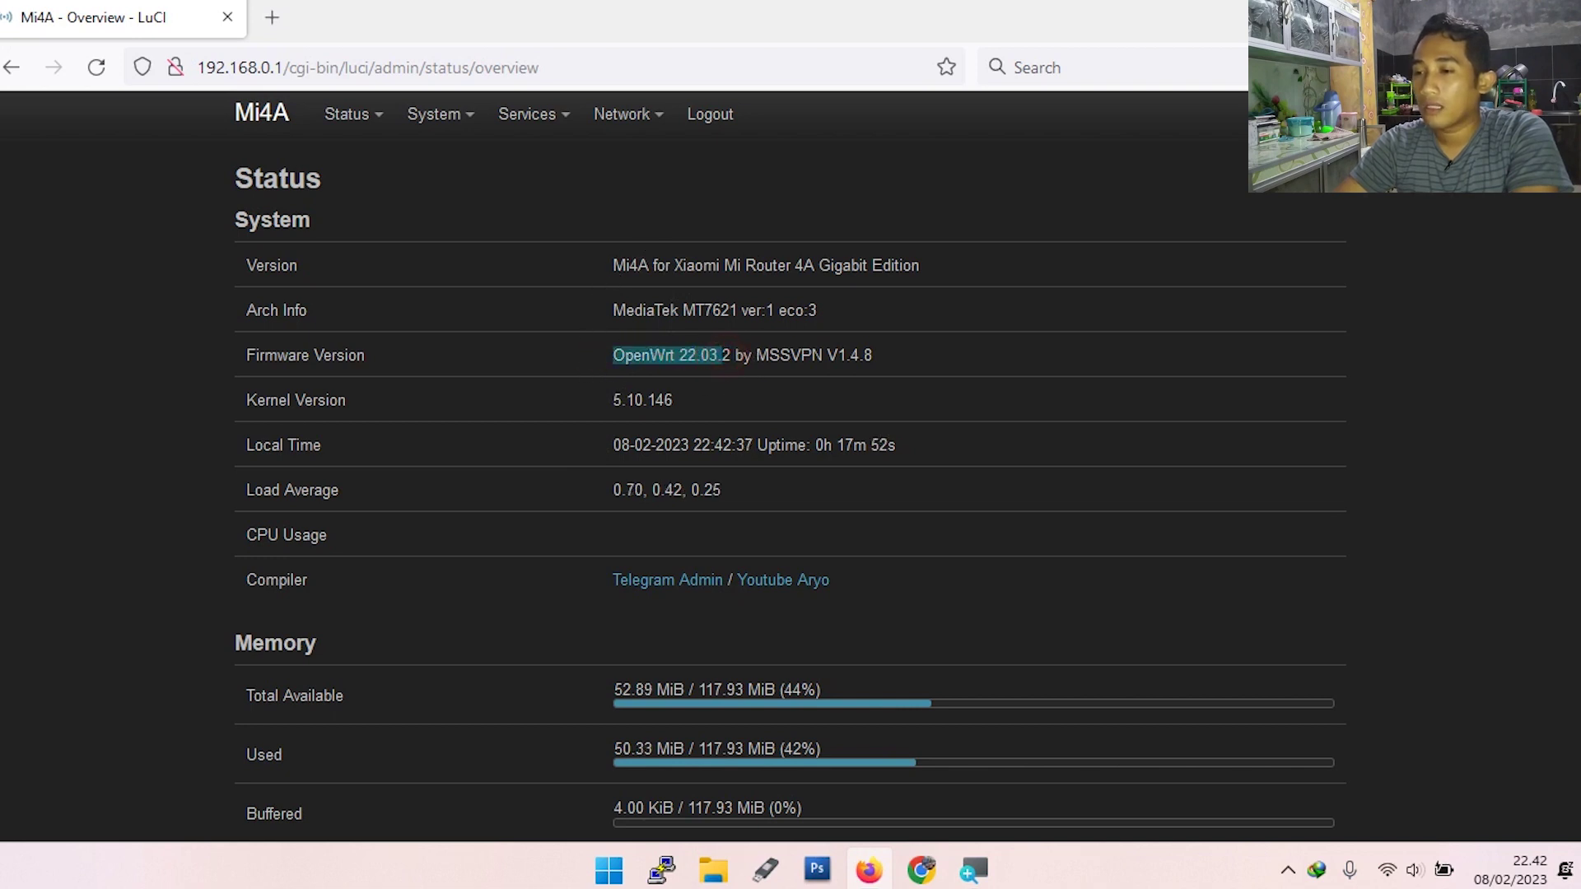
left_click(751, 375)
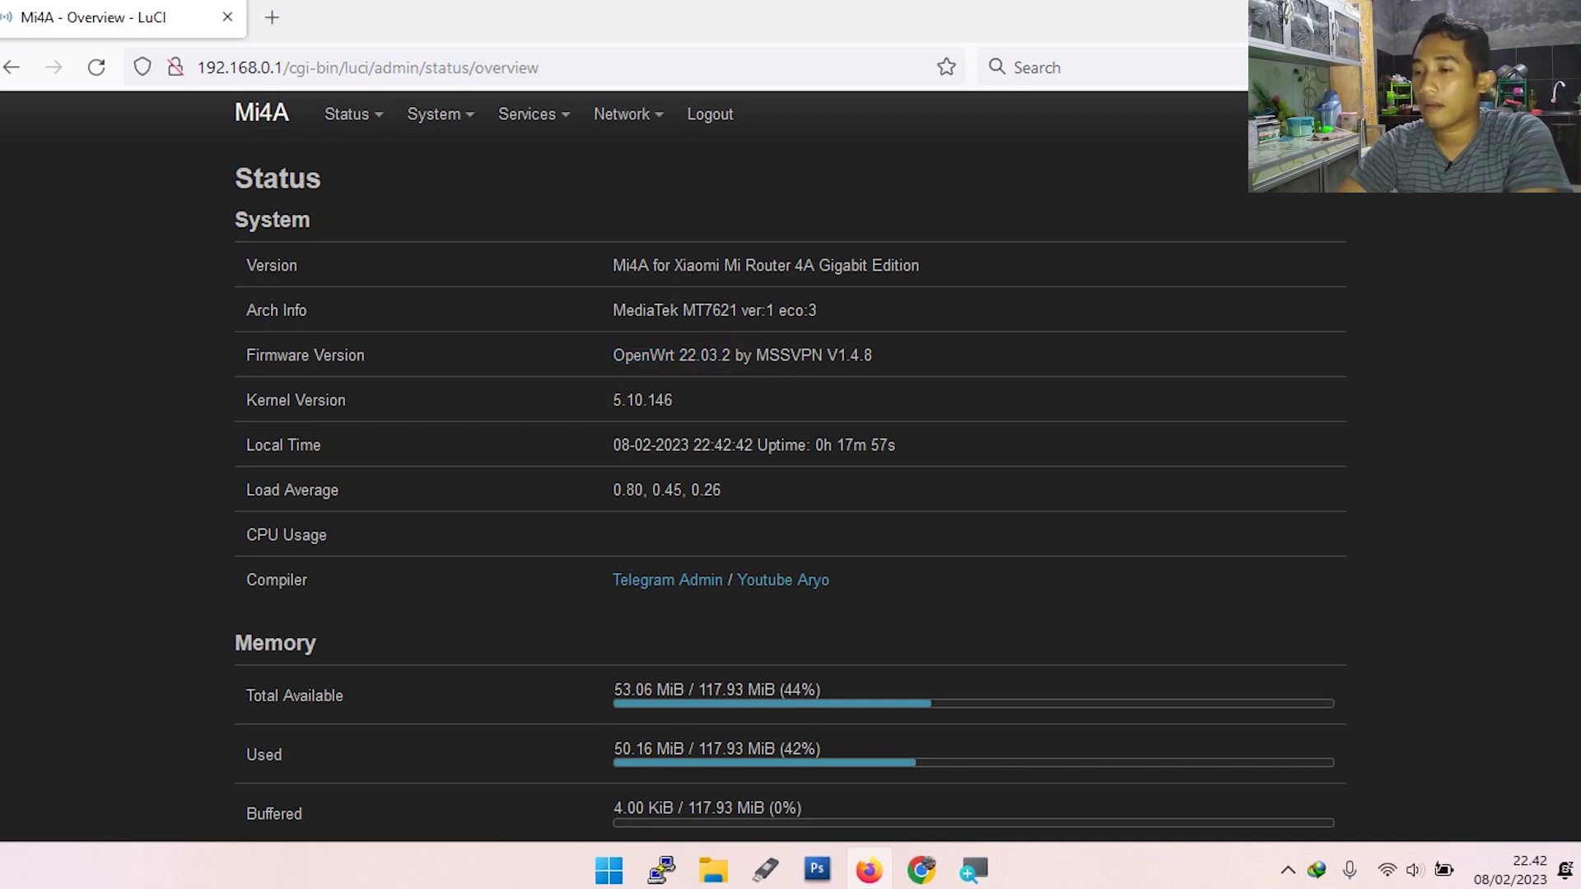
left_click_drag(824, 355, 876, 354)
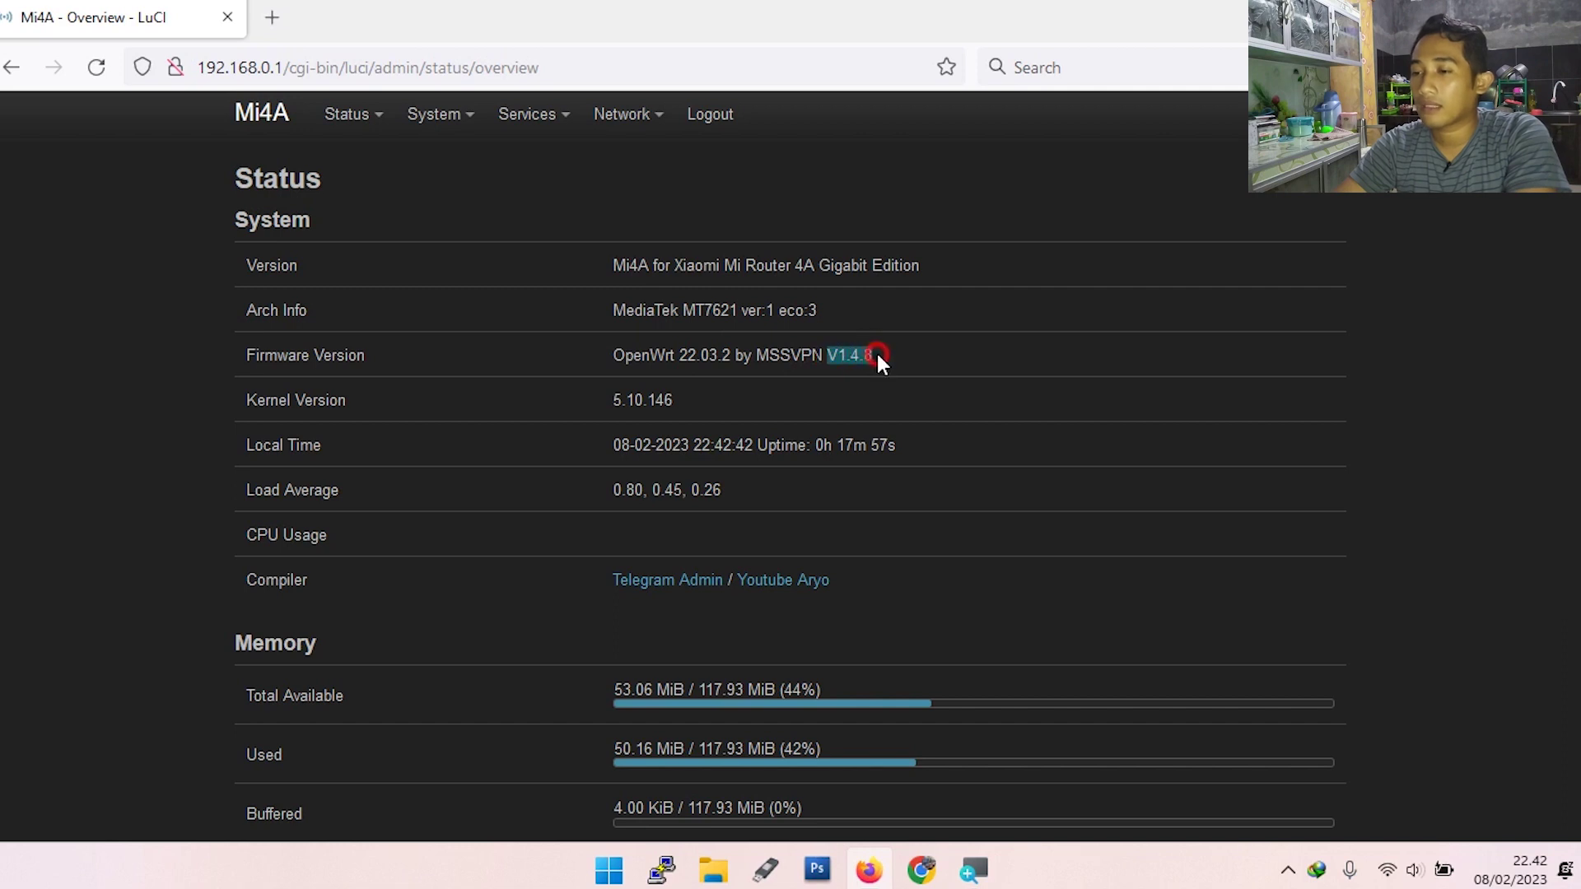
left_click(861, 354)
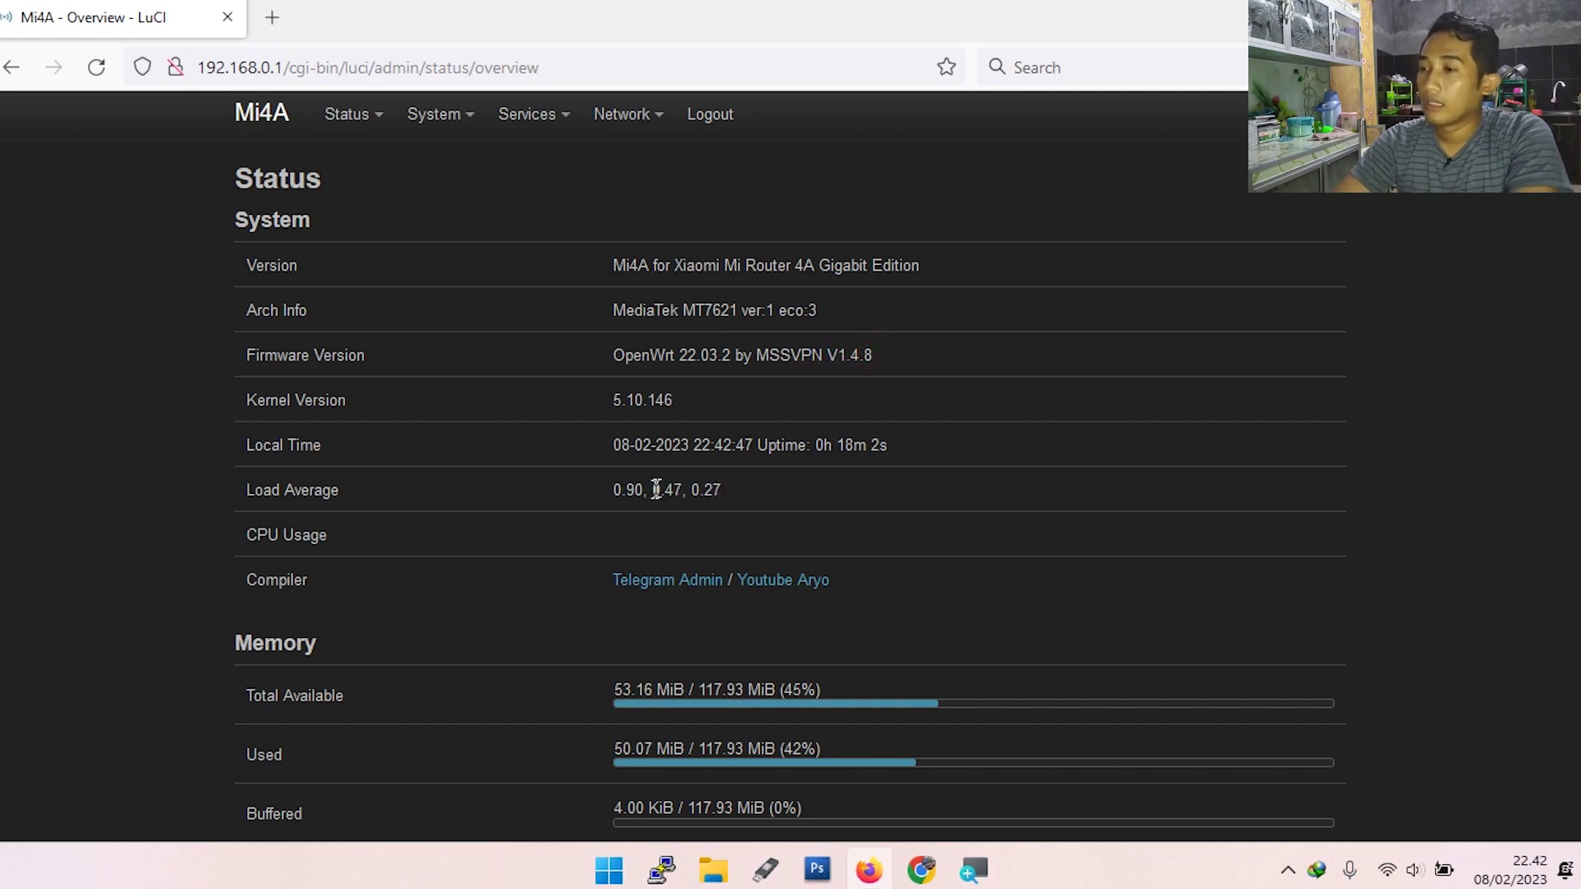
scroll(684, 359, "down", 1)
scroll(681, 346, "up", 1)
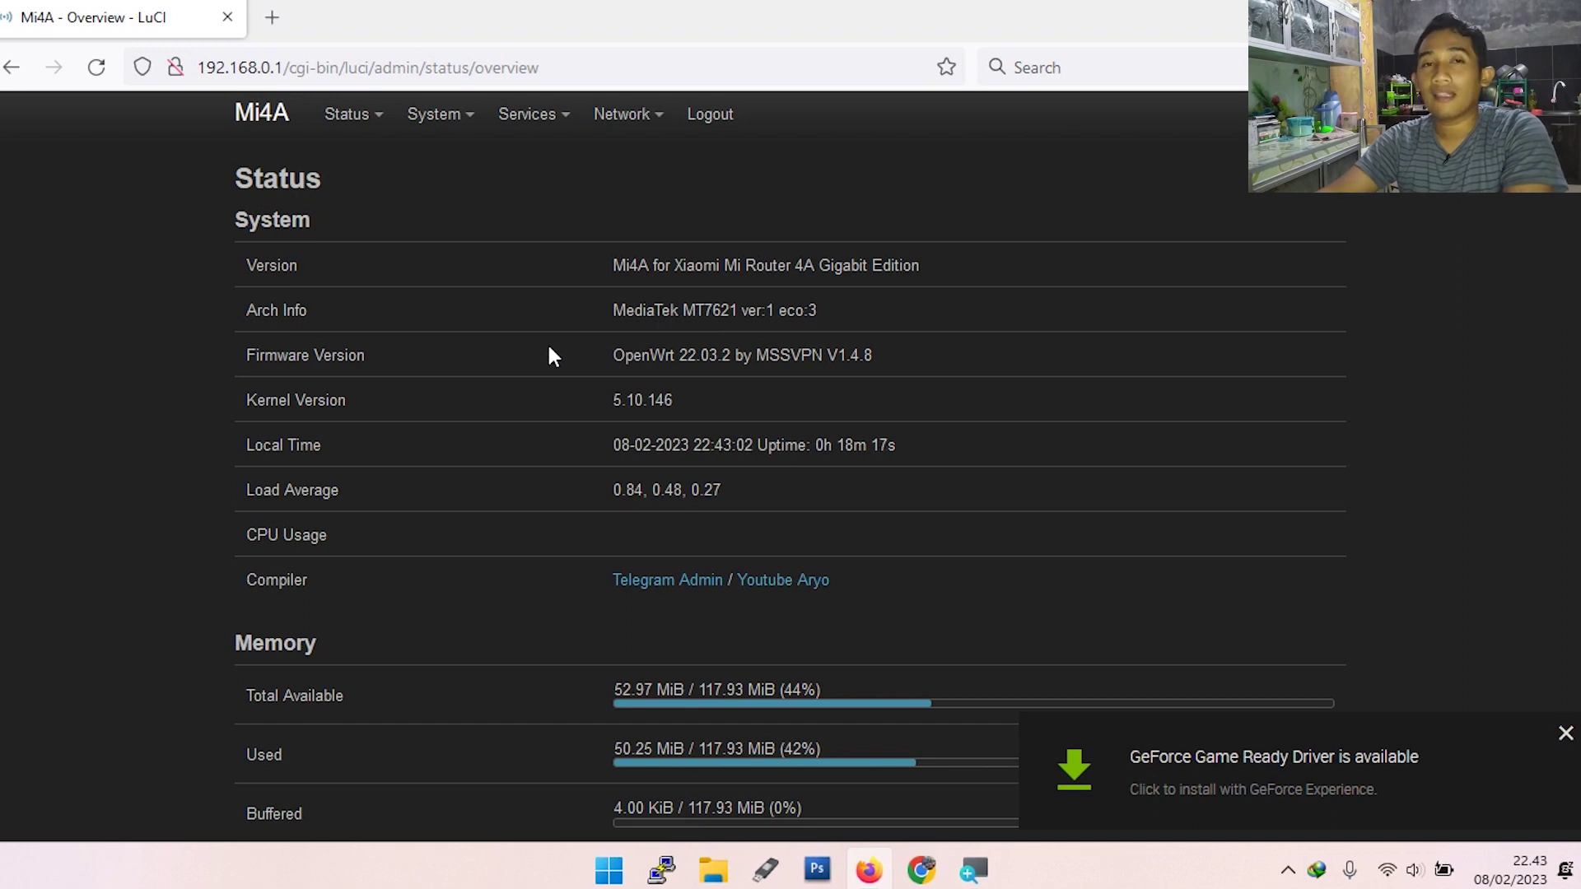
Dismiss the graphics driver notification and view the MultiWAN Manager status overview for the wan and wanb interfaces.
left_click(1565, 733)
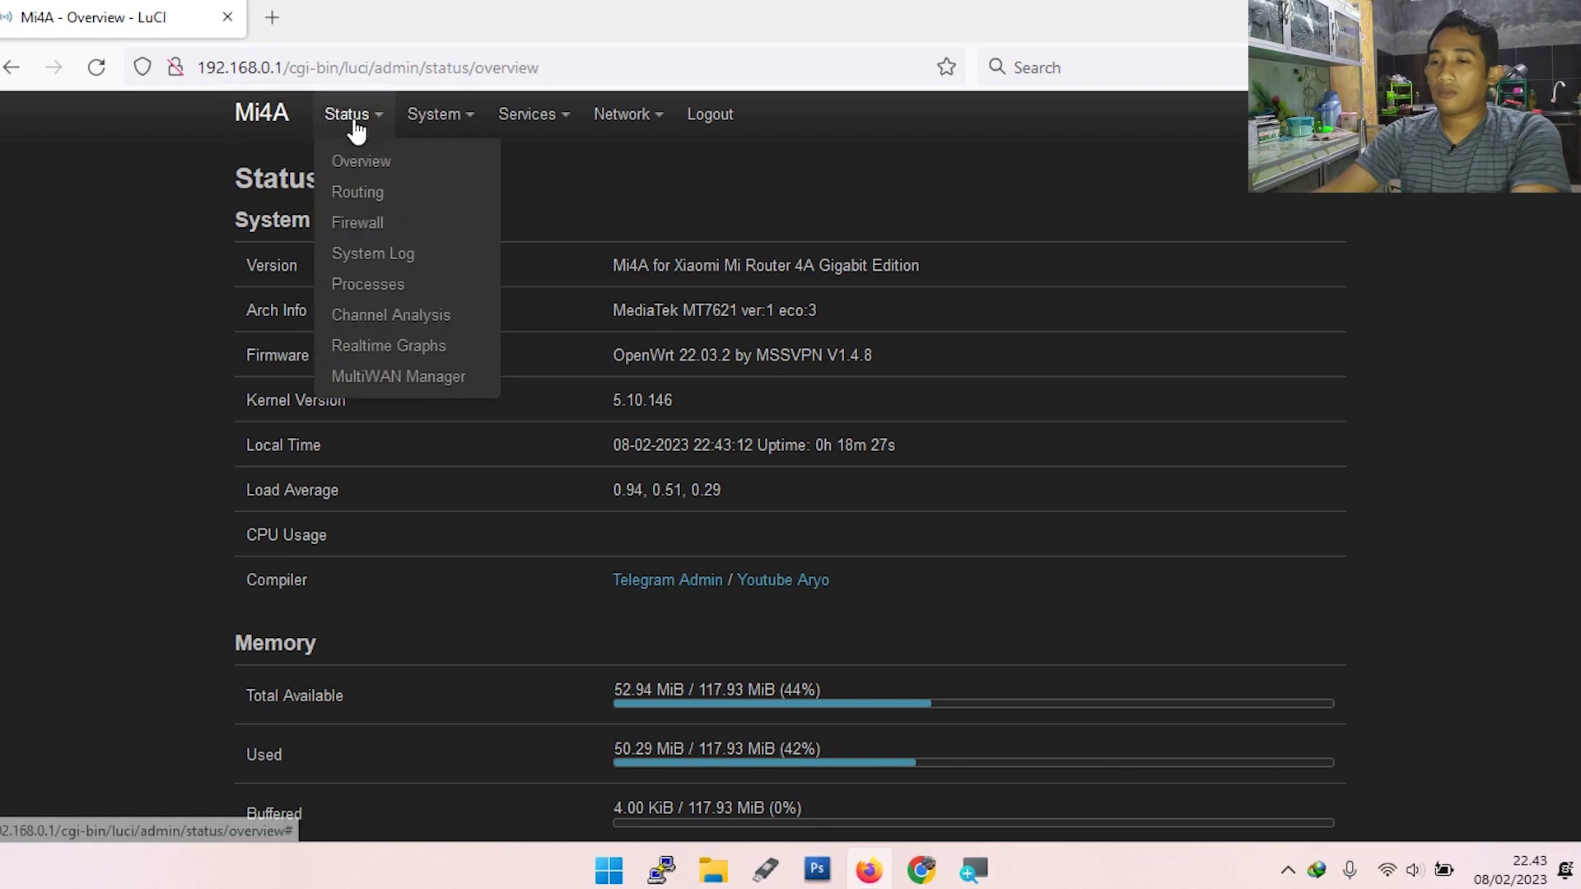
mouse_move(338, 112)
left_click(381, 374)
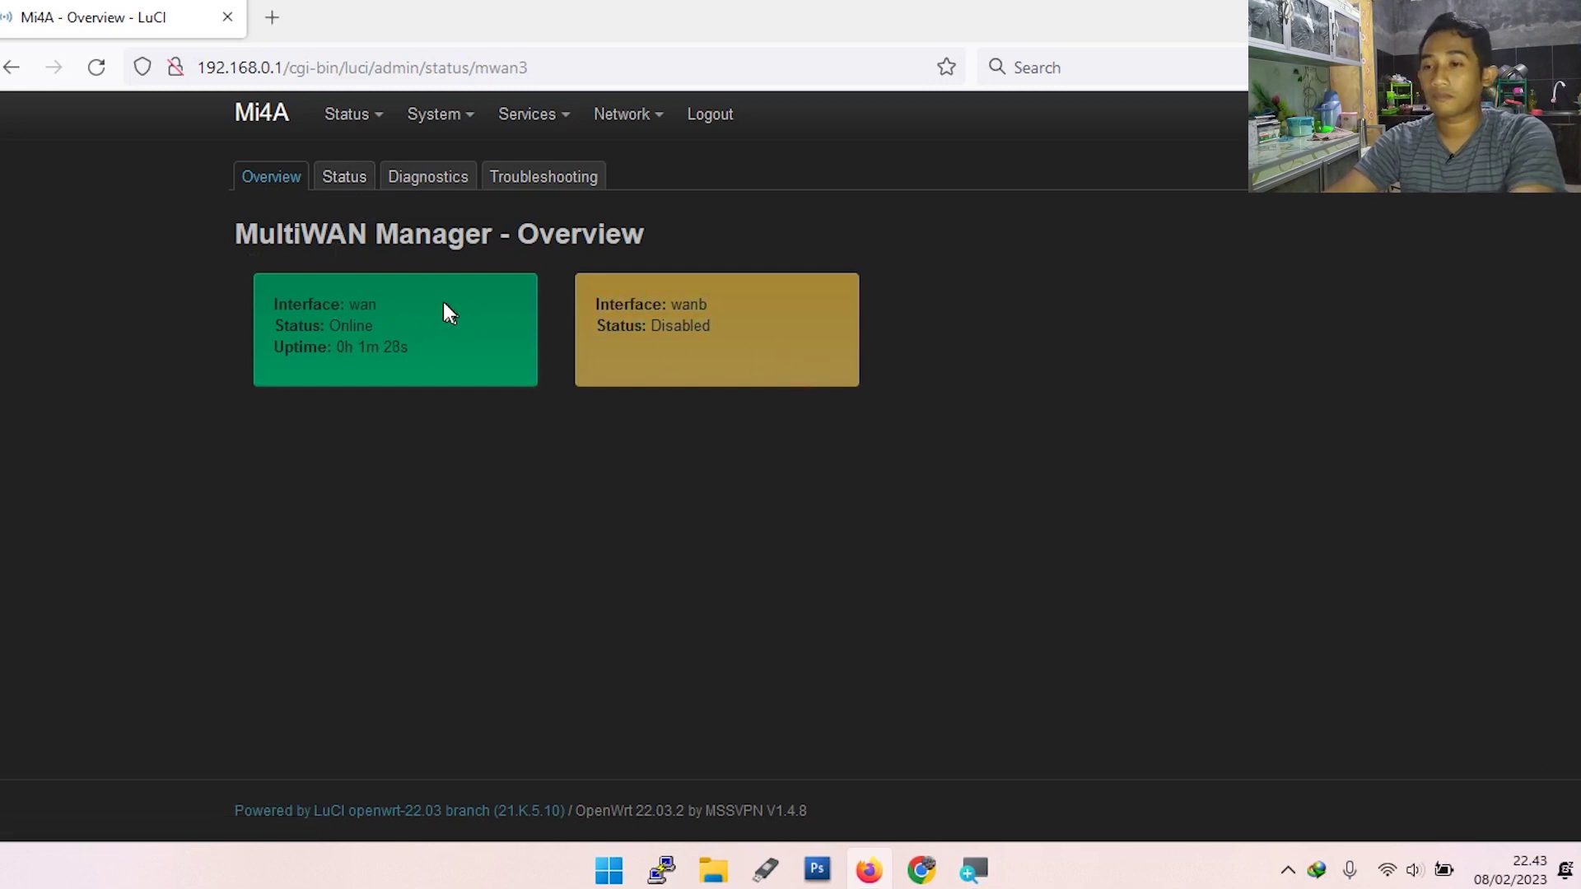
Delete the default wanb and wan entries from the MultiWAN Manager's network interface settings.
mouse_move(586, 124)
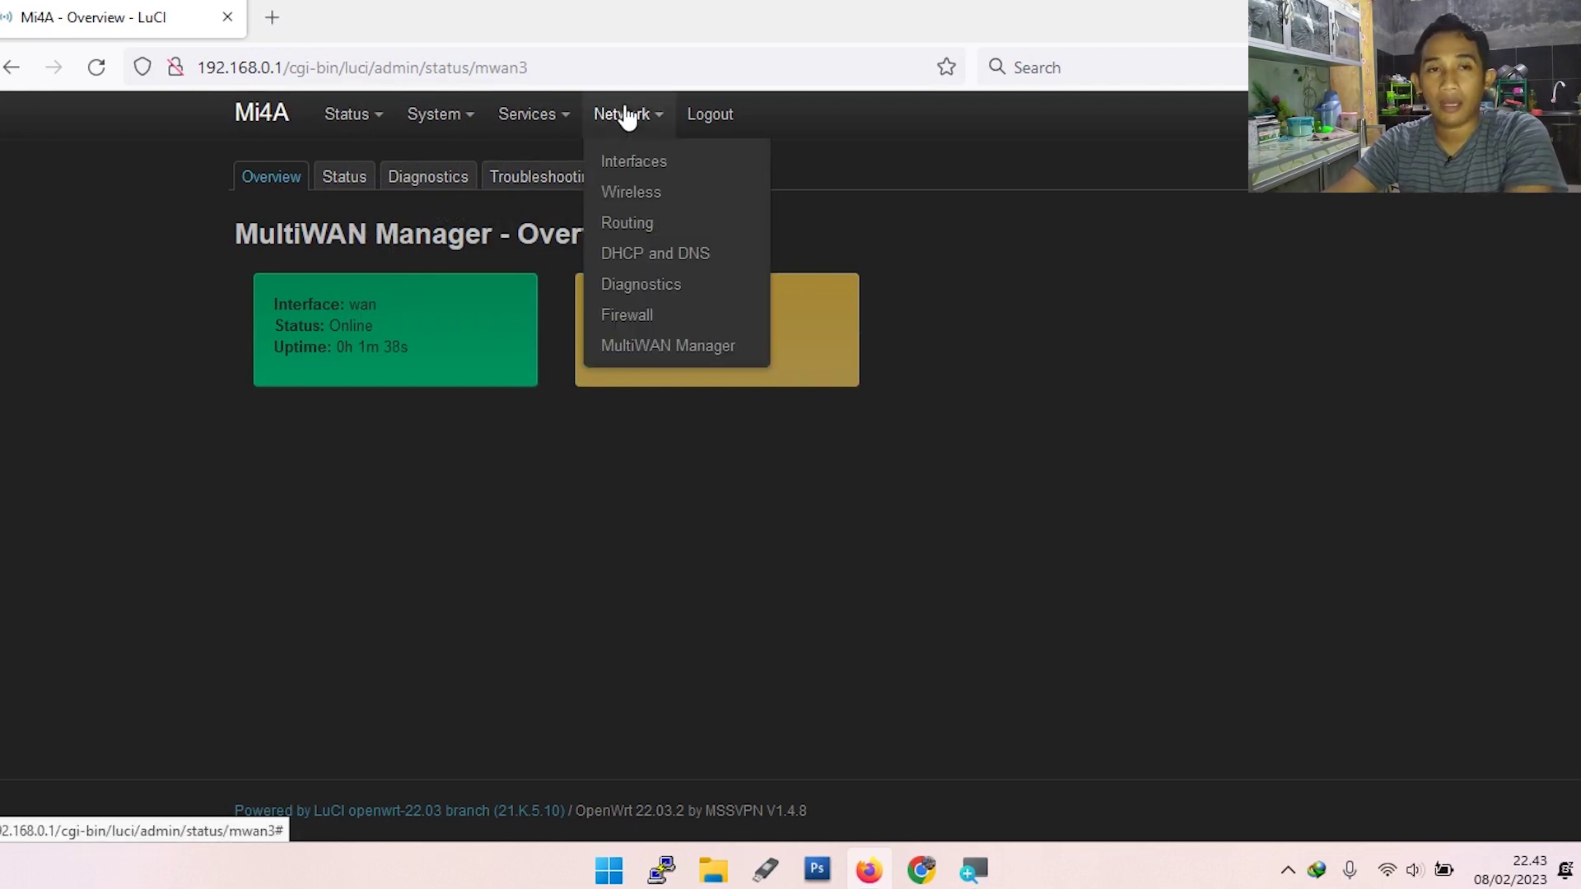
left_click(656, 346)
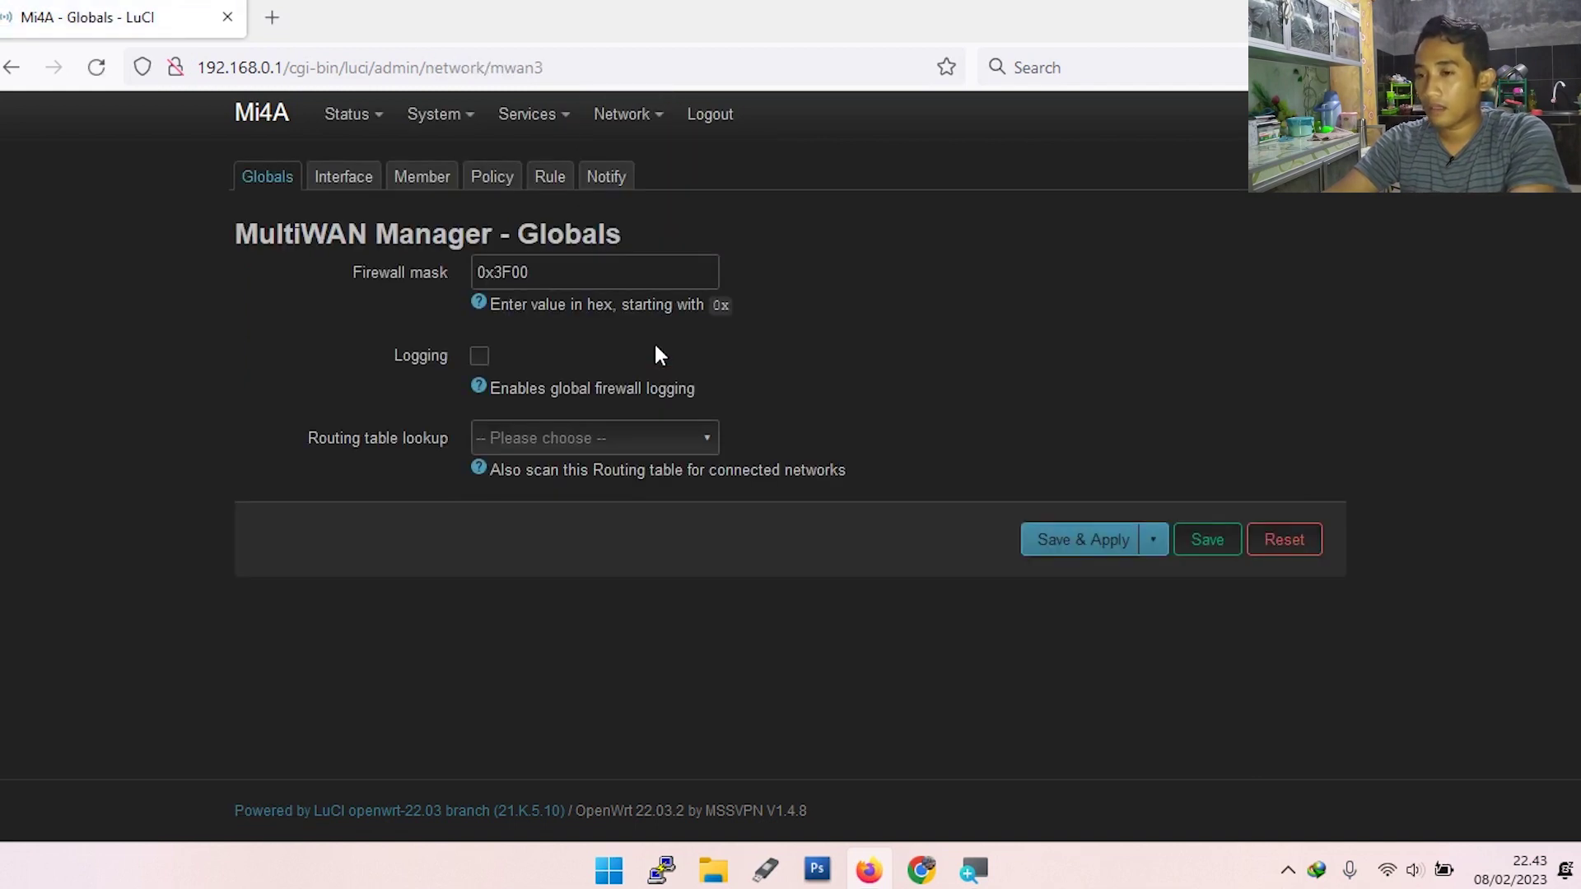
left_click(338, 188)
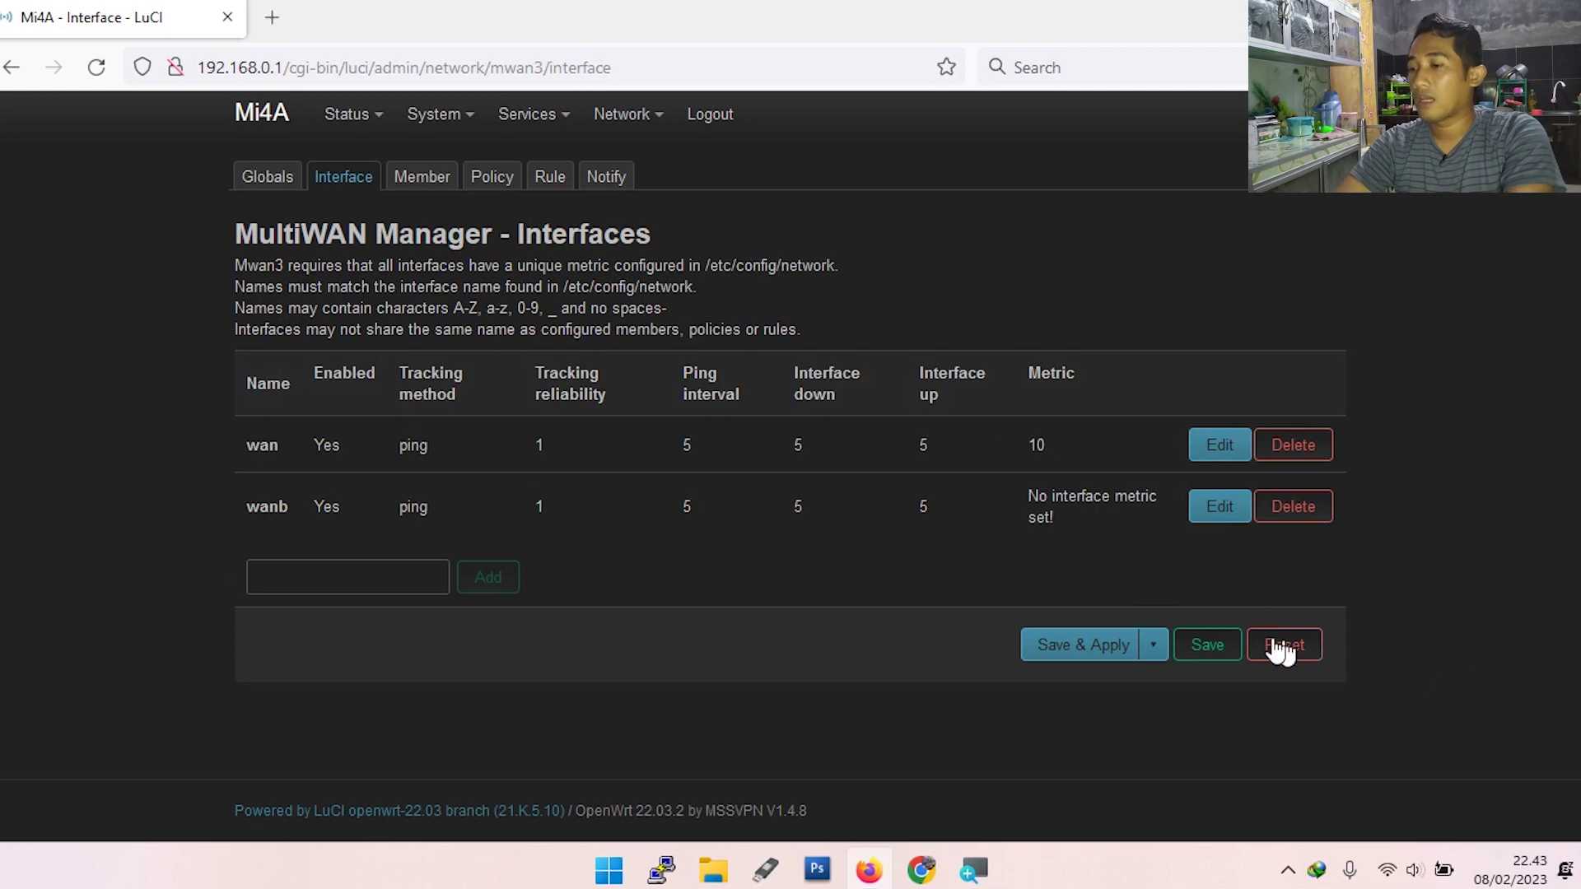
left_click(1313, 505)
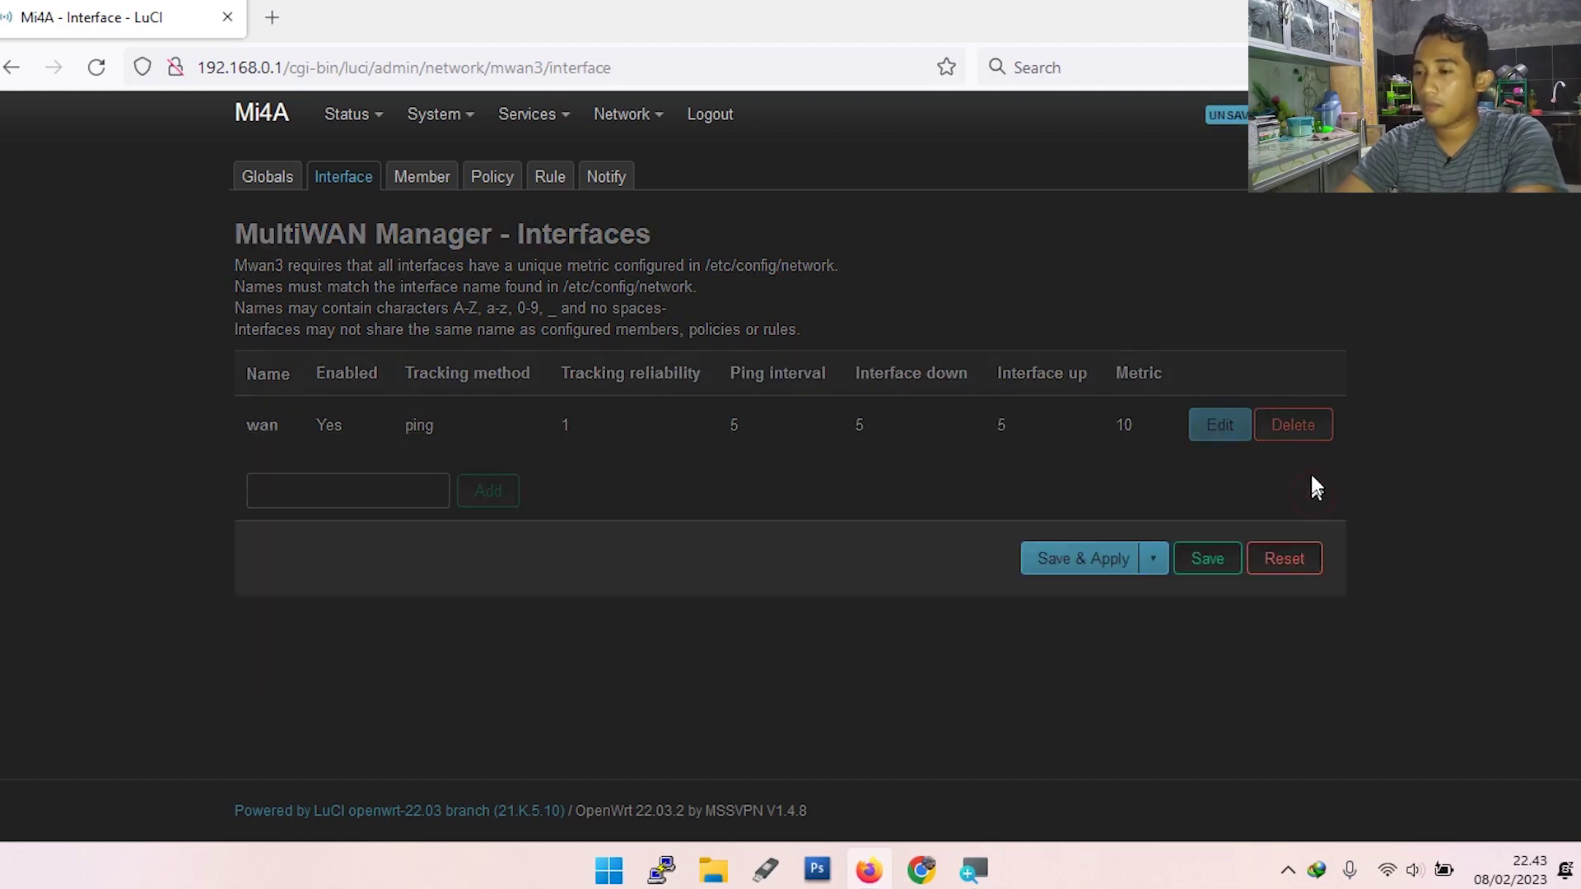
left_click(1291, 435)
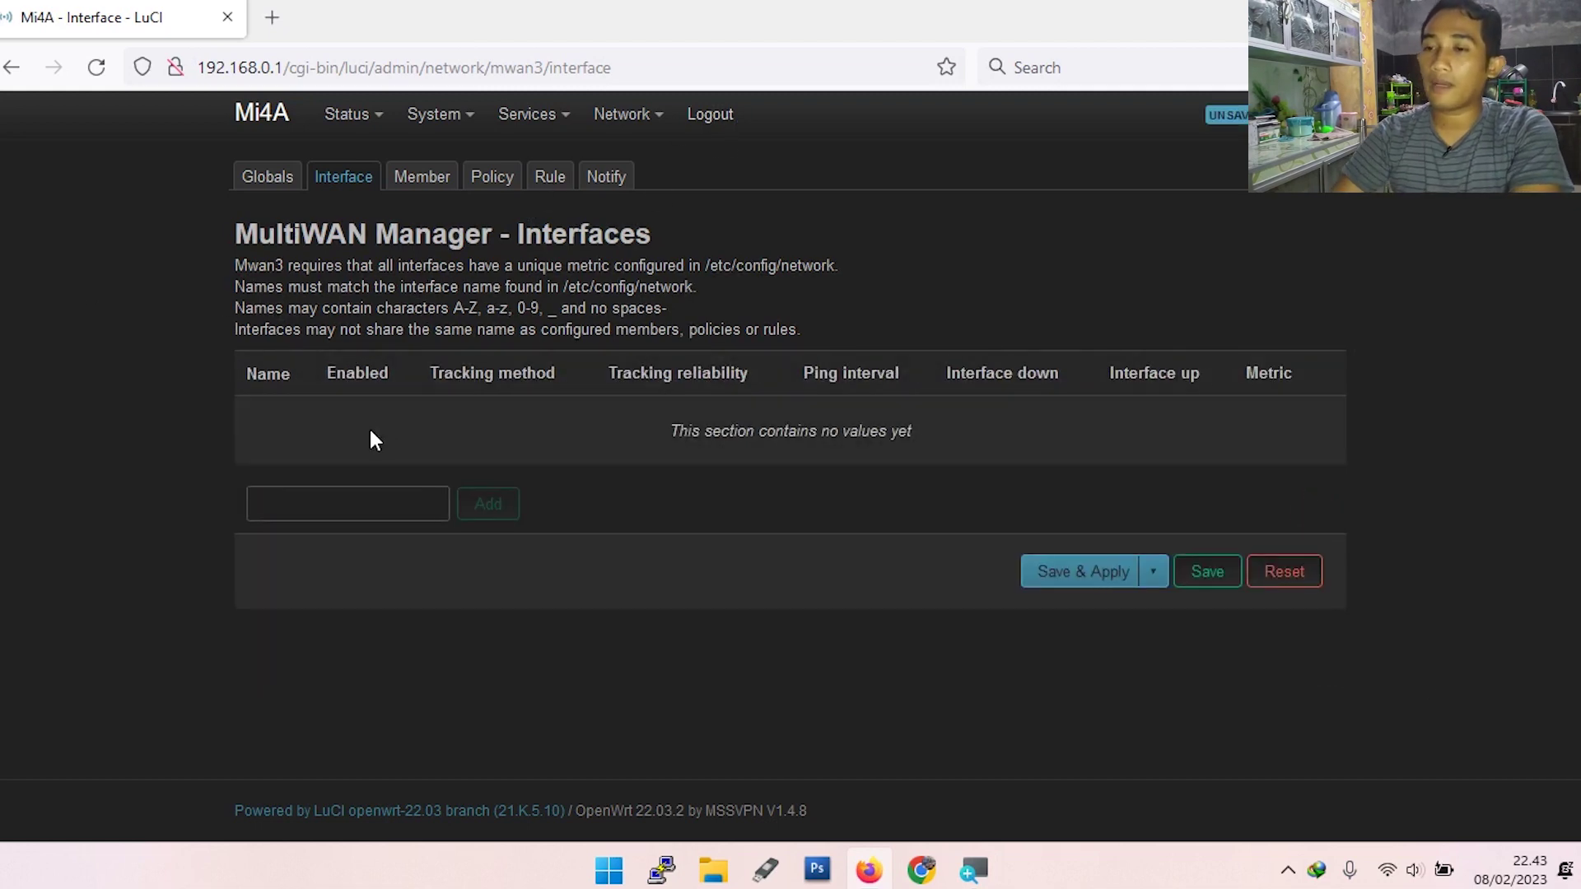
Open the network Interfaces page in a new browser tab and check the names of the WAN and WANB interfaces.
mouse_move(635, 116)
right_click(651, 177)
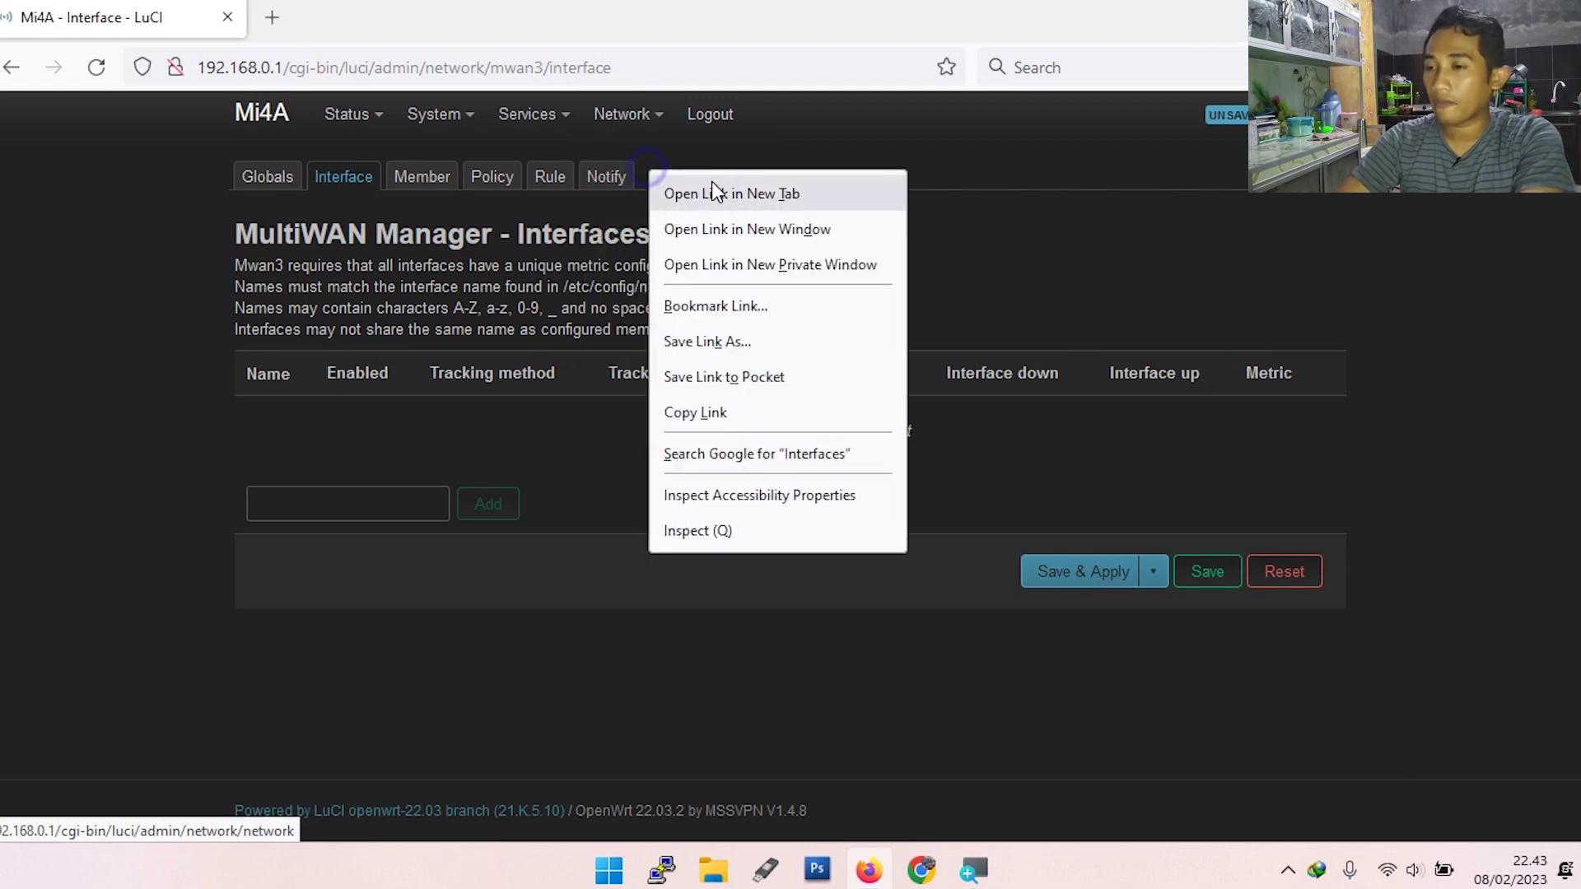
left_click(711, 192)
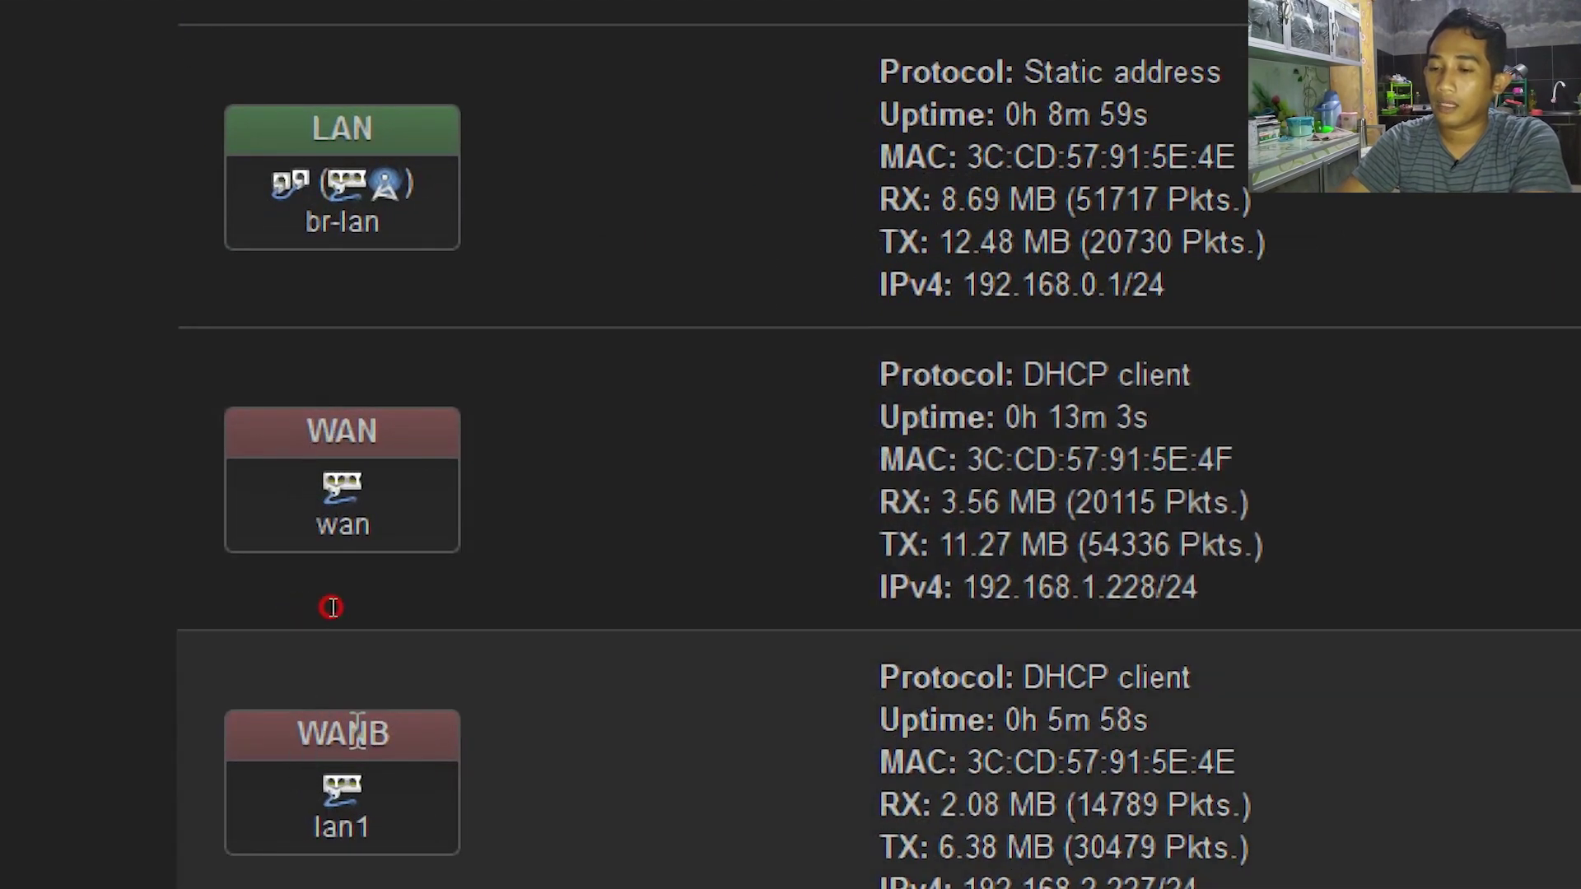
double_click(344, 733)
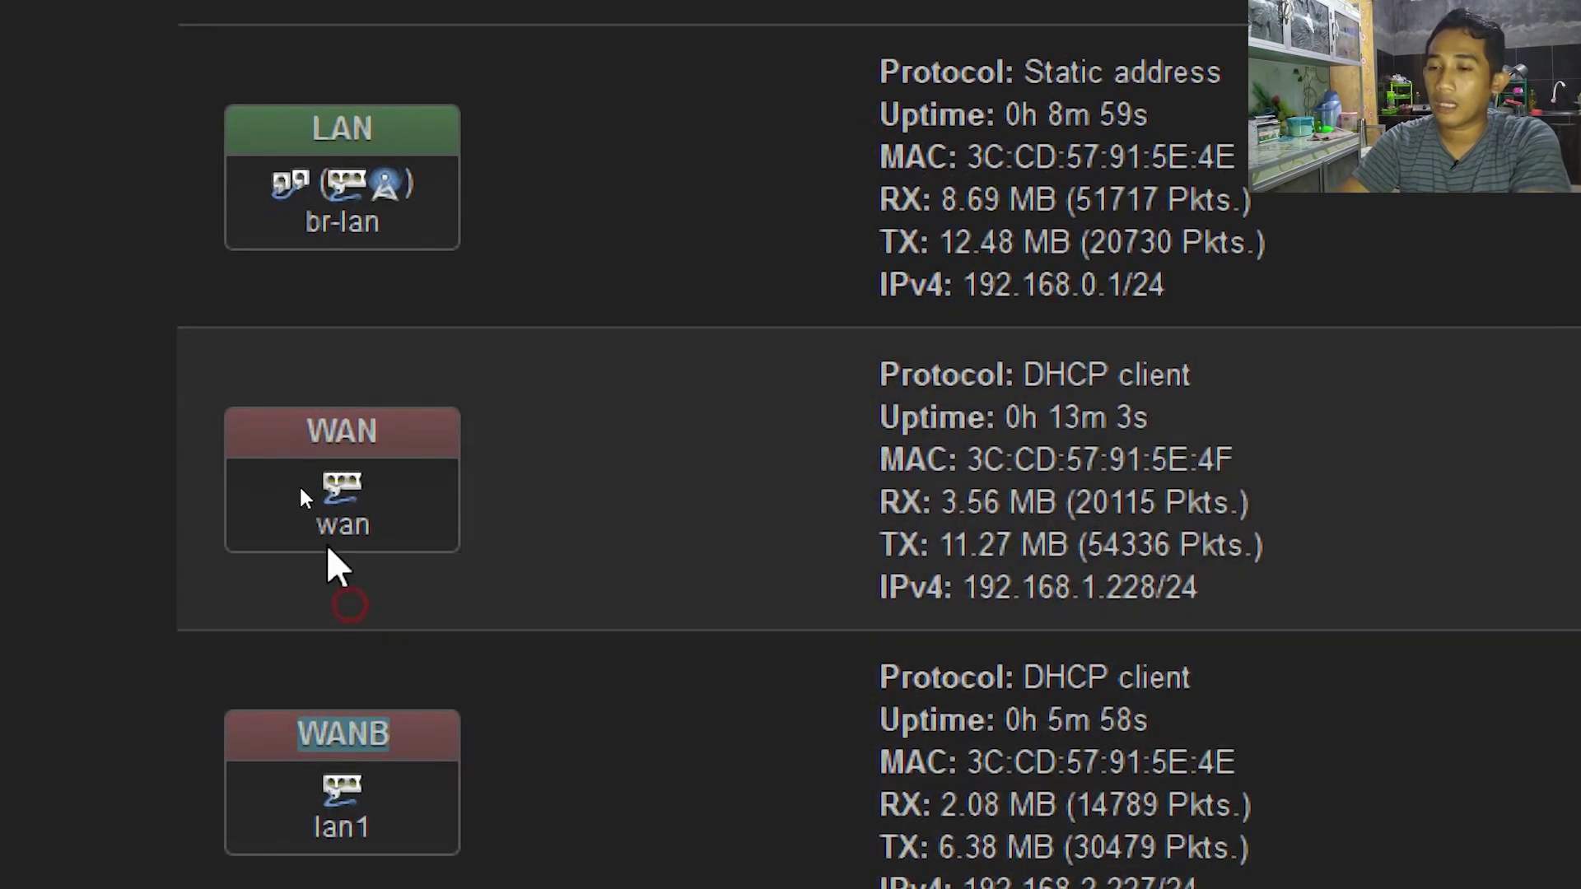
double_click(343, 449)
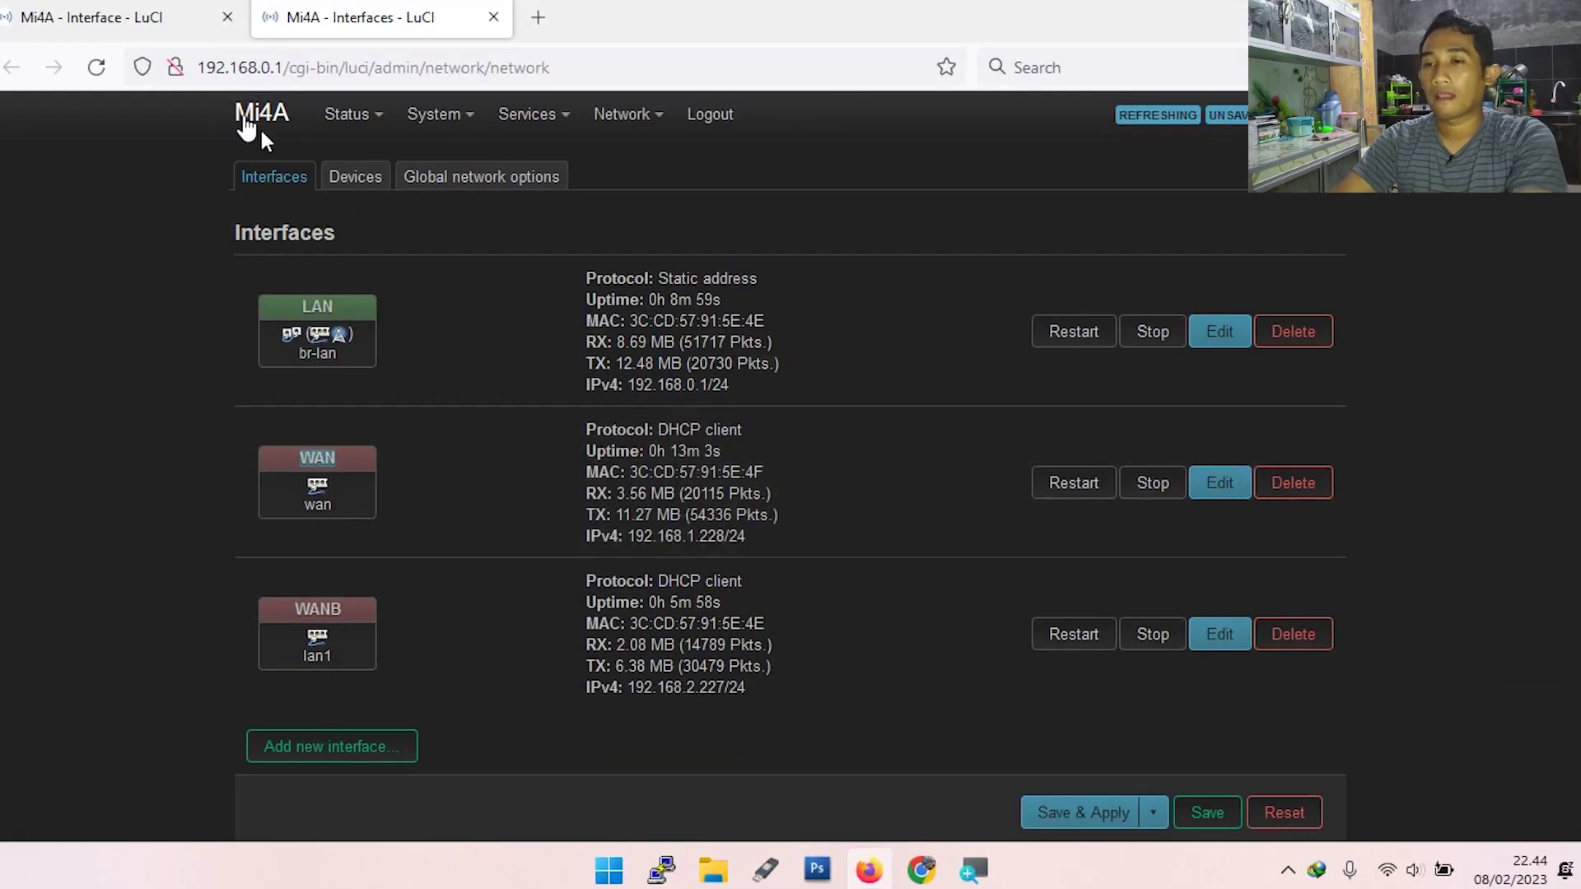
Return to the MultiWAN Manager interface list and add a new interface named wan.
left_click(156, 17)
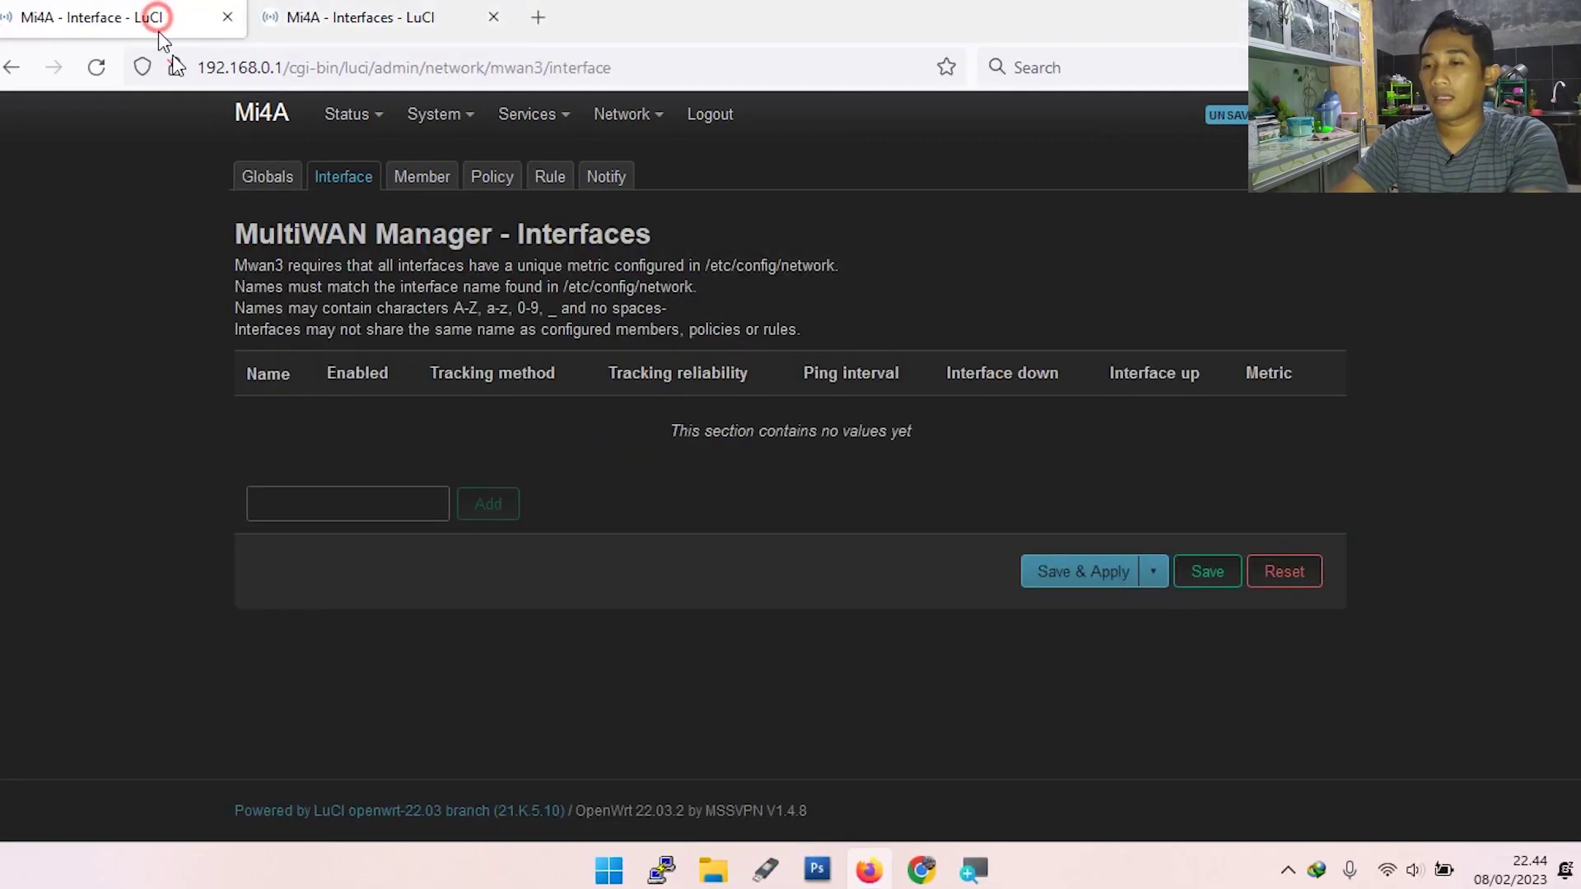
left_click(342, 502)
type("w")
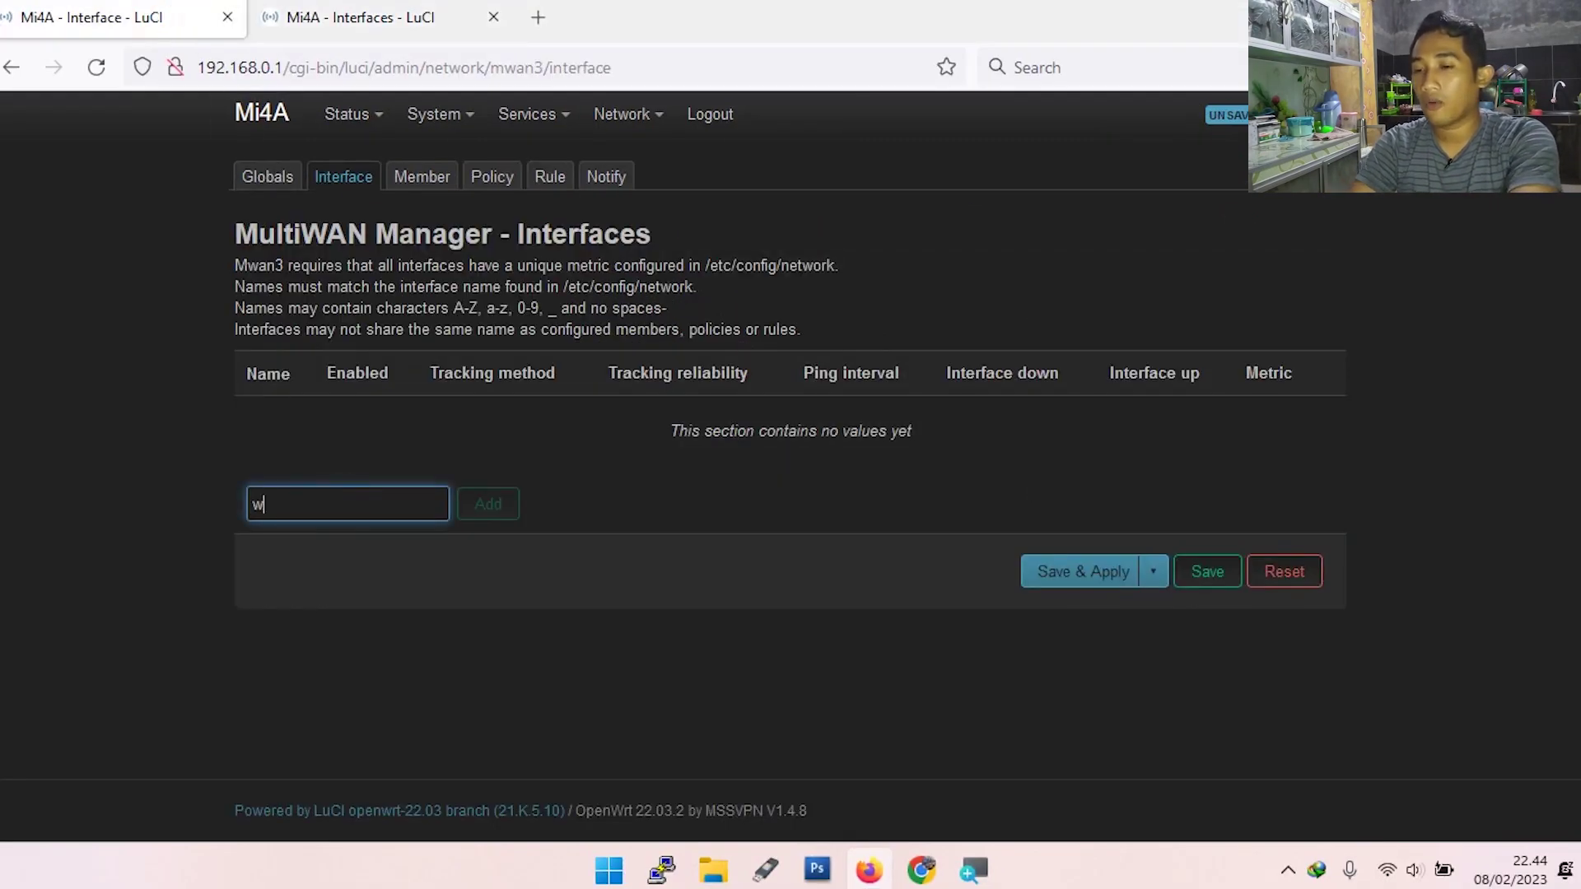
type("an")
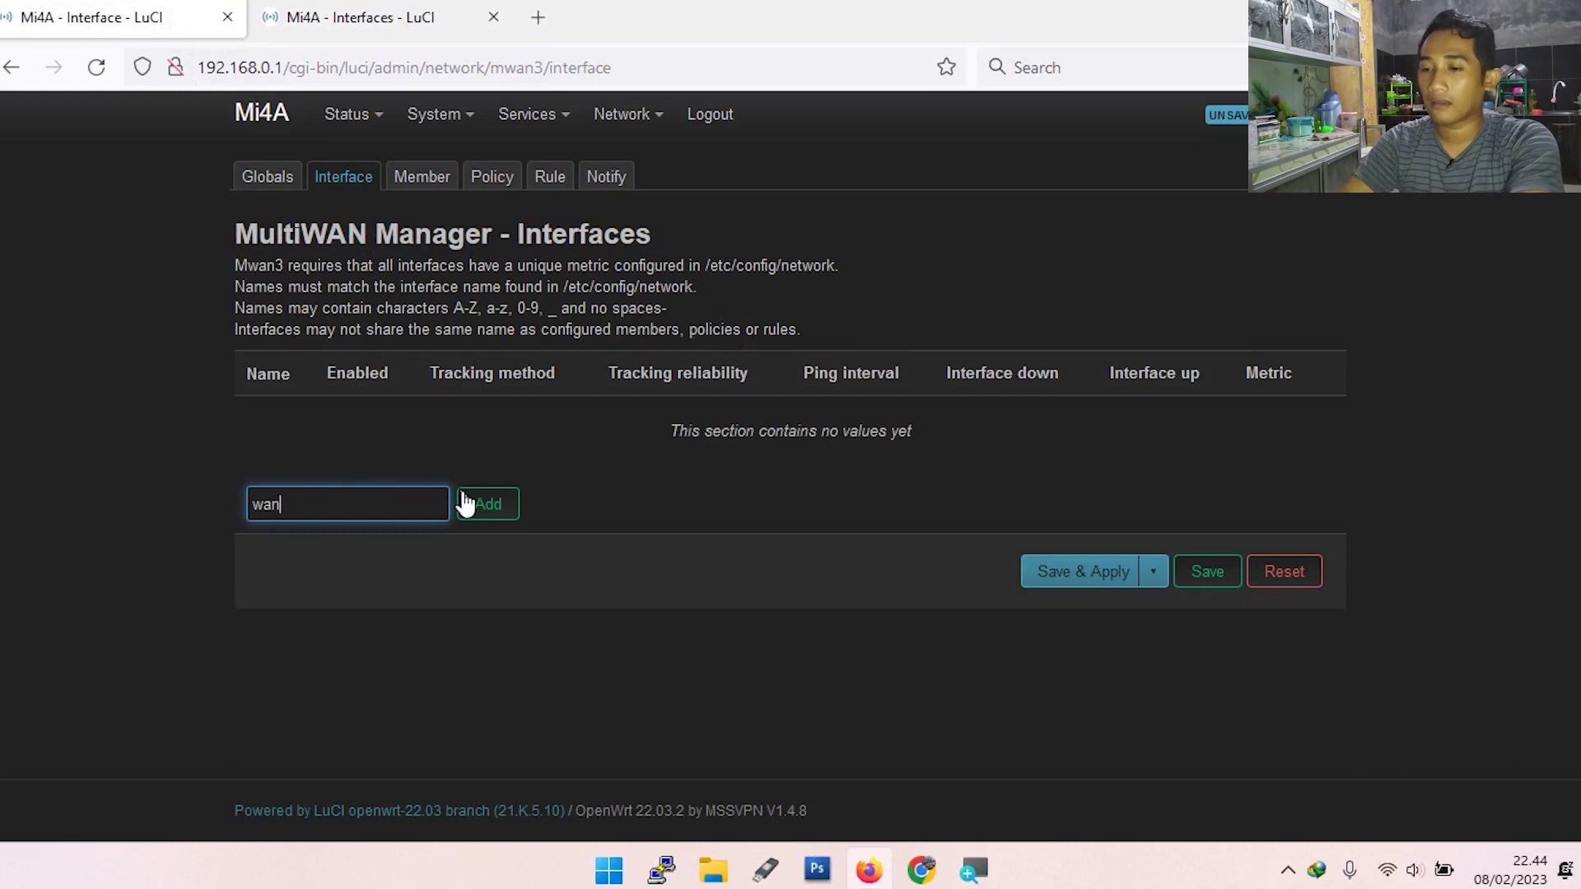
left_click(465, 503)
Check the metric assigned to the new wan interface at the end of its settings.
scroll(981, 505, "down", 7)
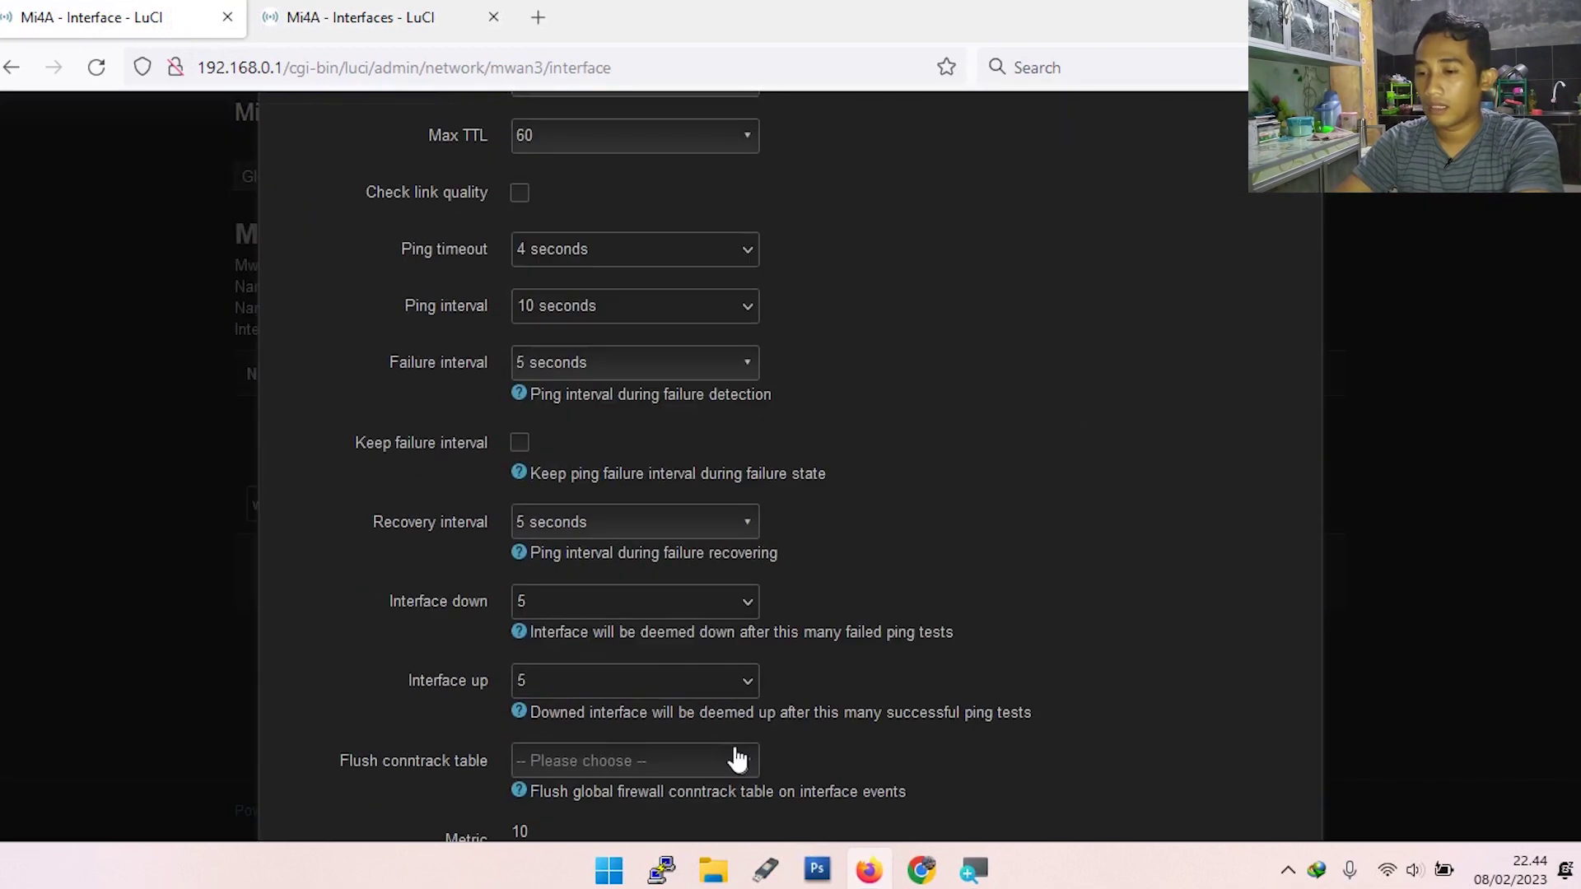
scroll(737, 758, "down", 2)
left_click(466, 677)
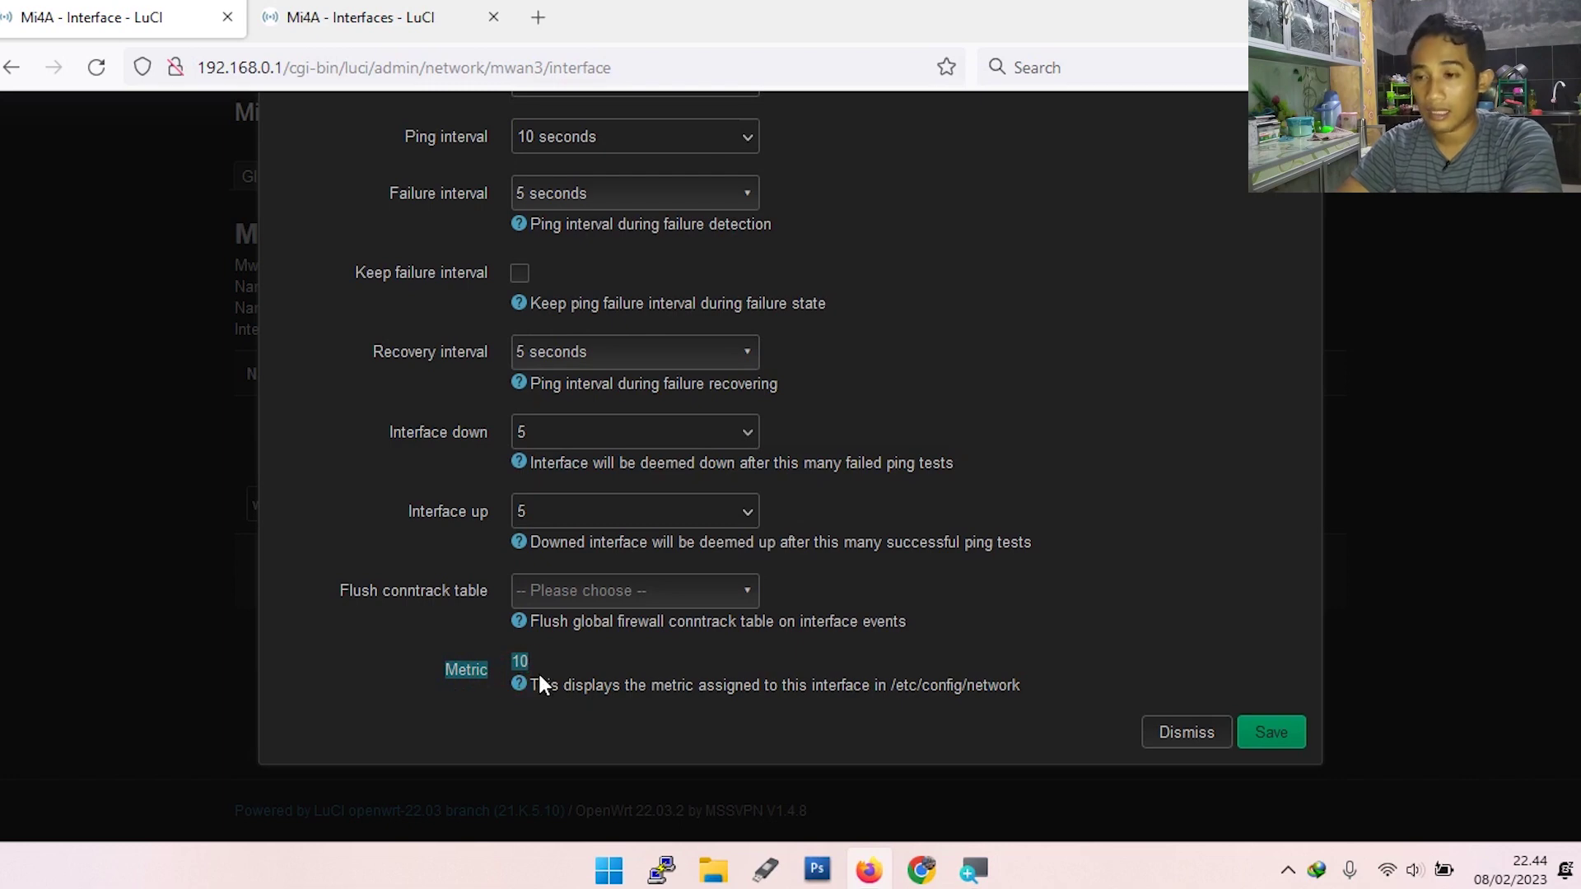
scroll(634, 665, "up", 9)
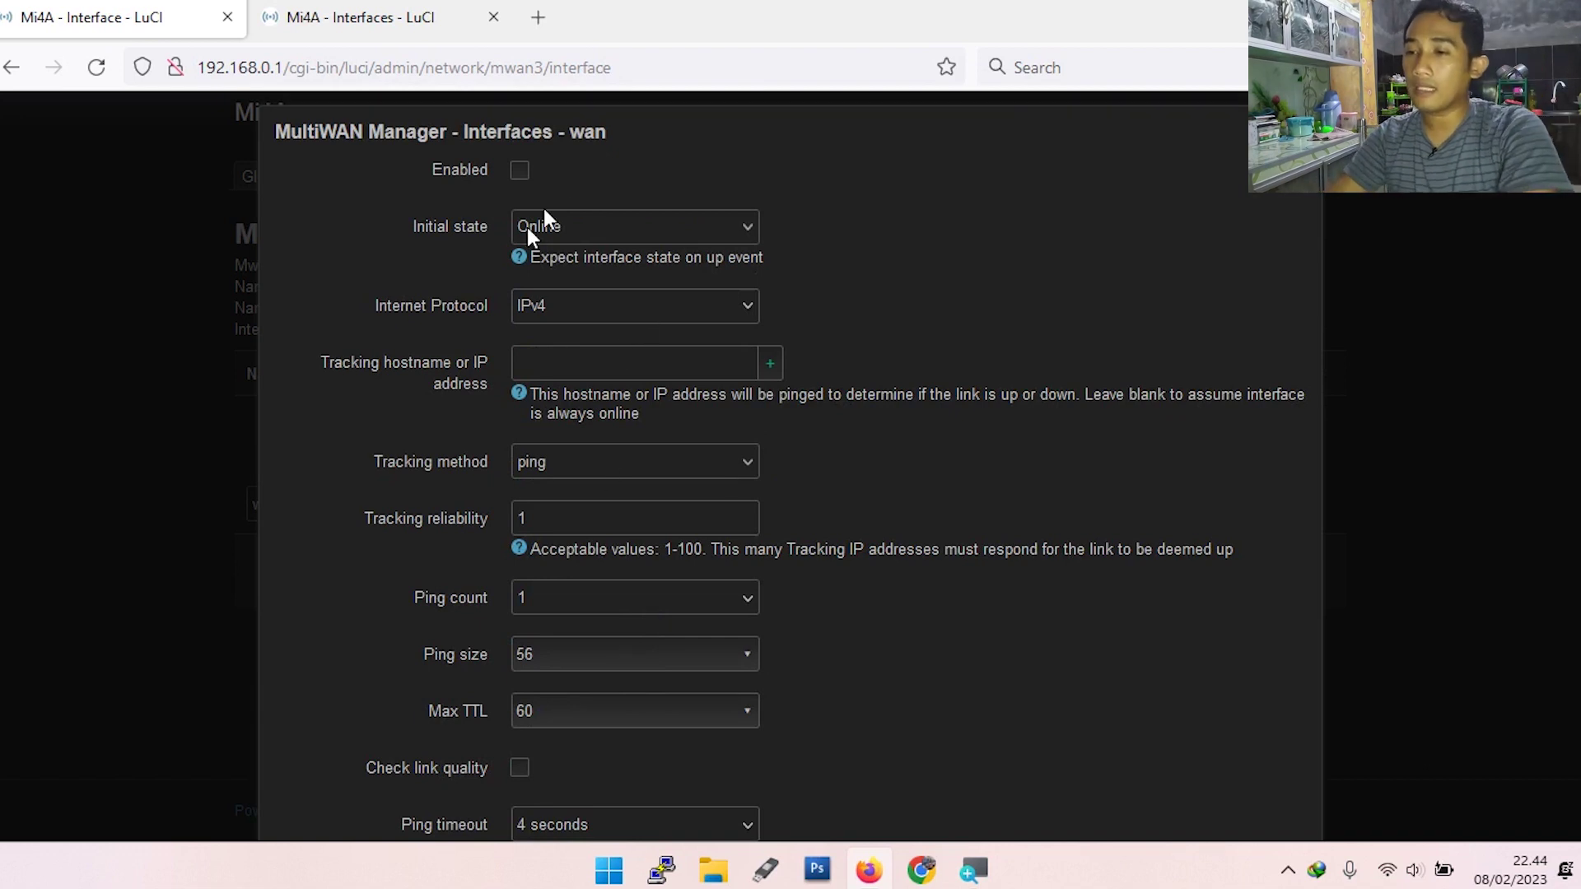
Enable the wan interface with its initial state set to Online and its internet protocol set to IPv4.
left_click(521, 175)
left_click_drag(452, 232, 532, 226)
left_click(568, 224)
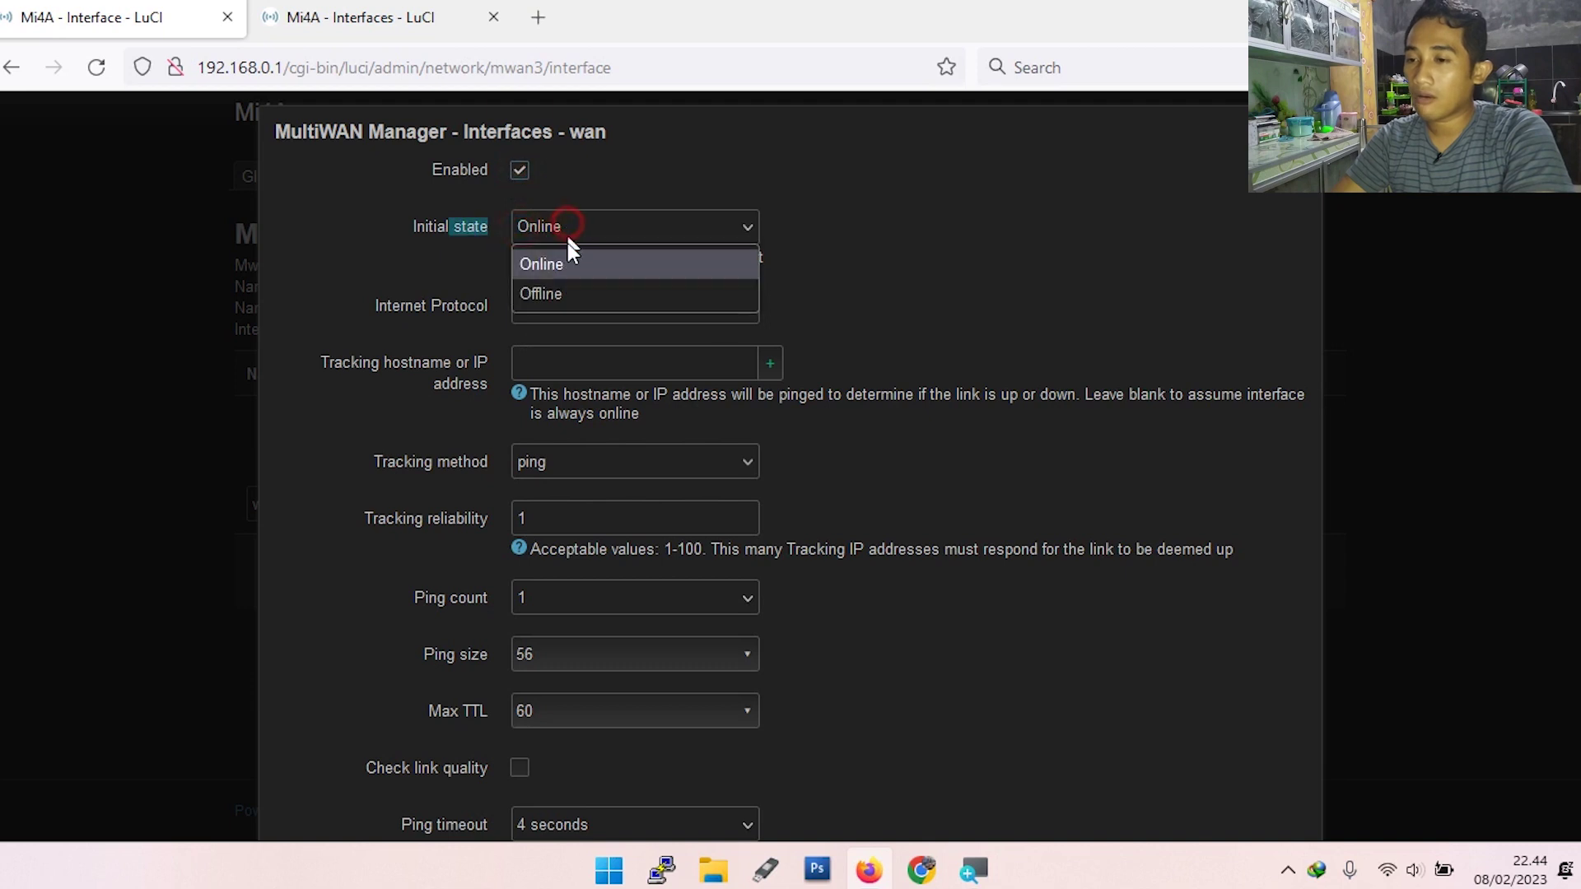
left_click(568, 263)
left_click_drag(379, 313, 467, 324)
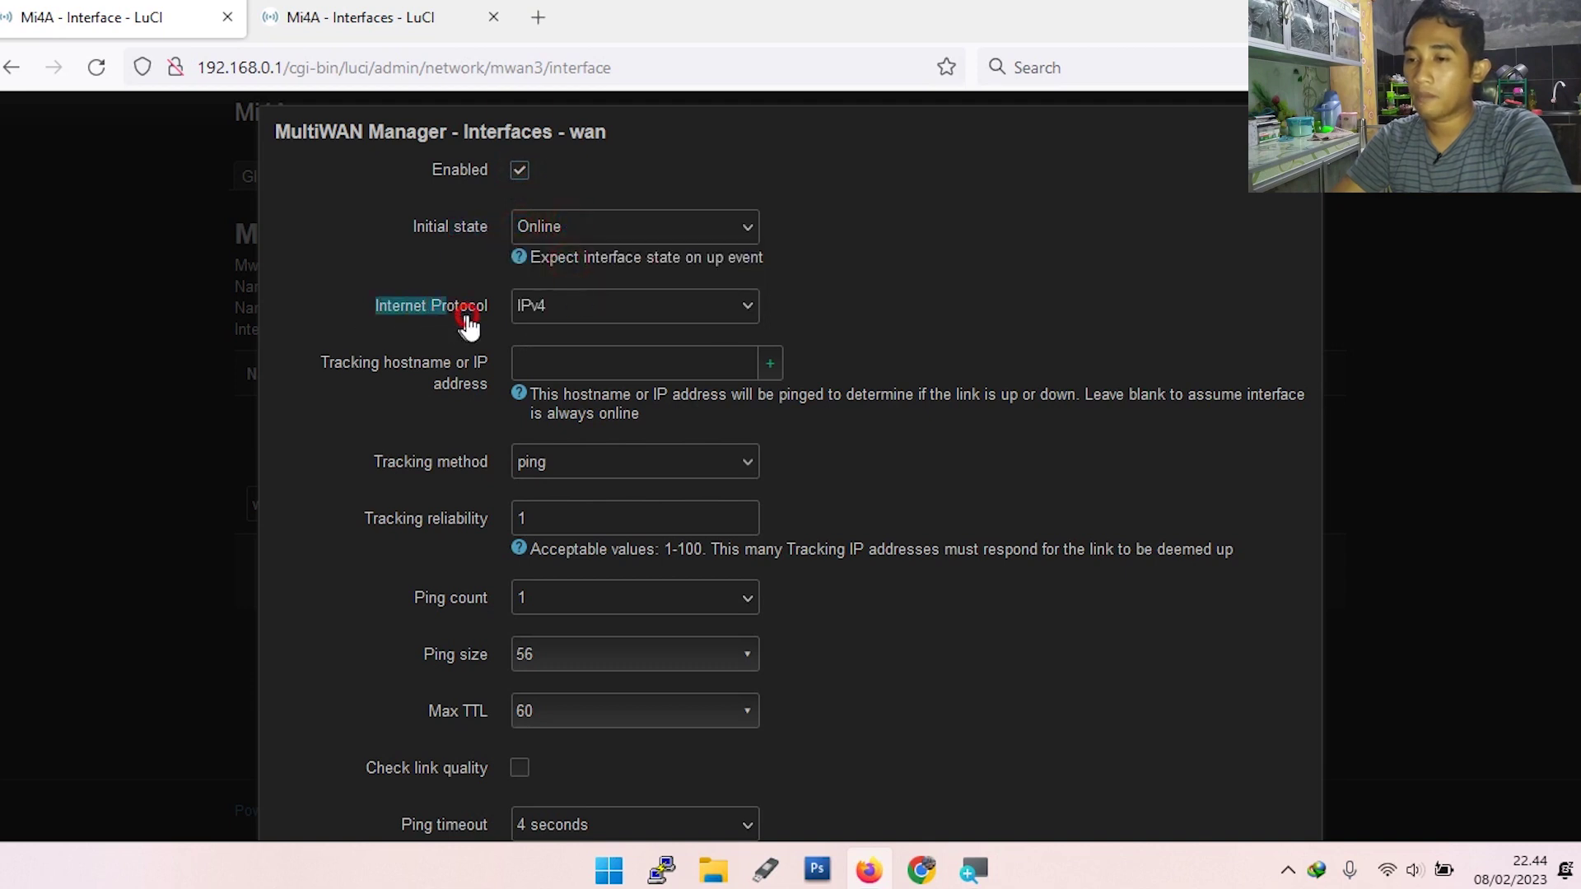
left_click(550, 307)
left_click(546, 345)
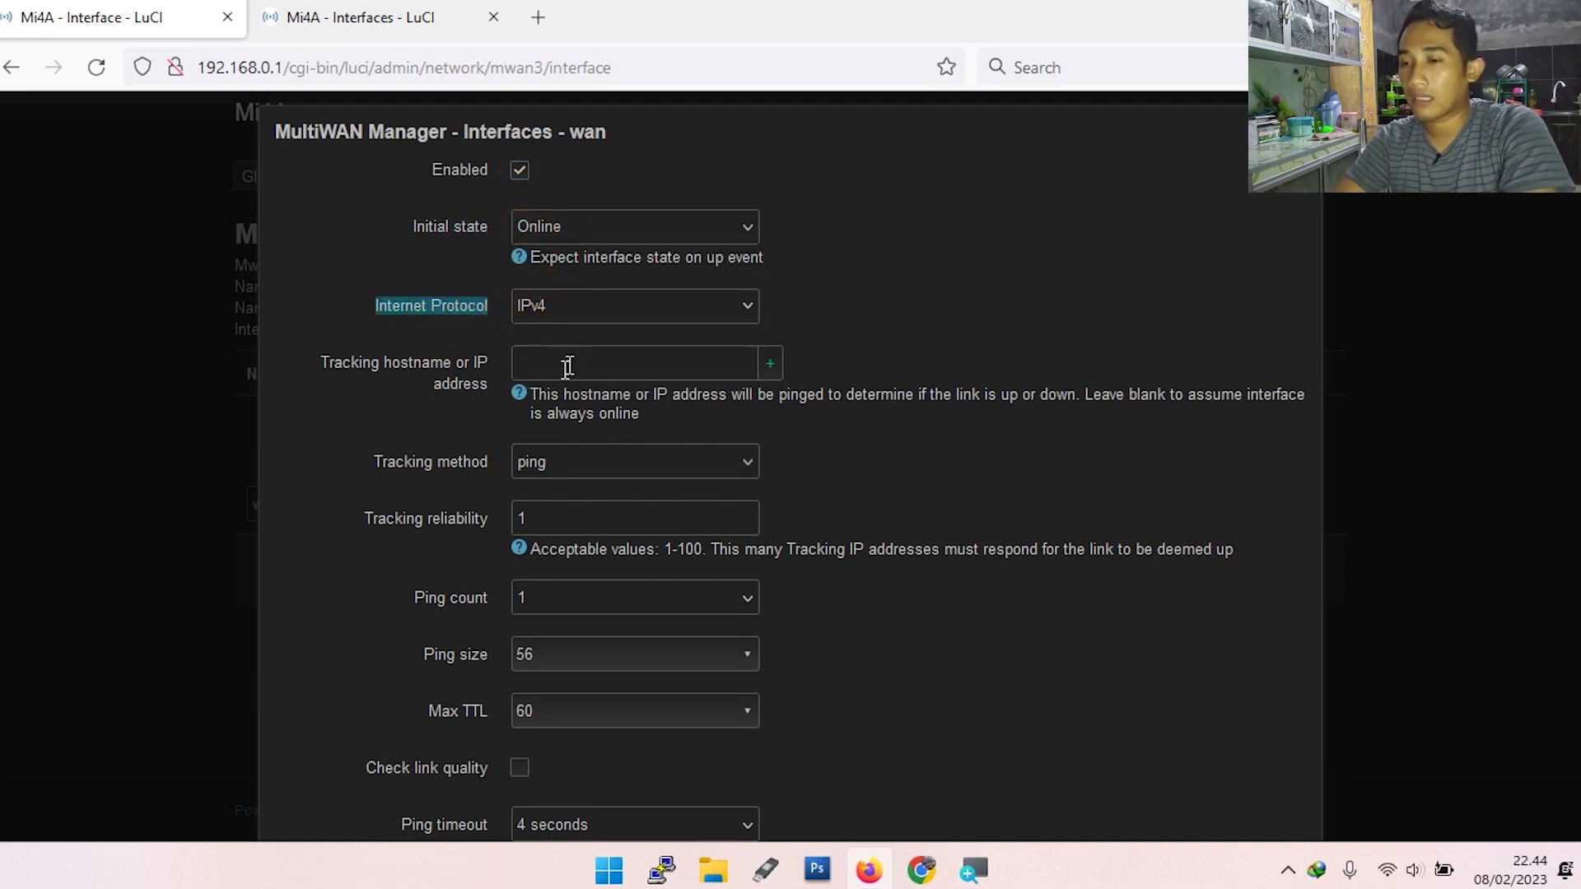
Add 8.8.8.8 and 8.8.4.4 as tracking IP addresses for the wan interface.
left_click(569, 365)
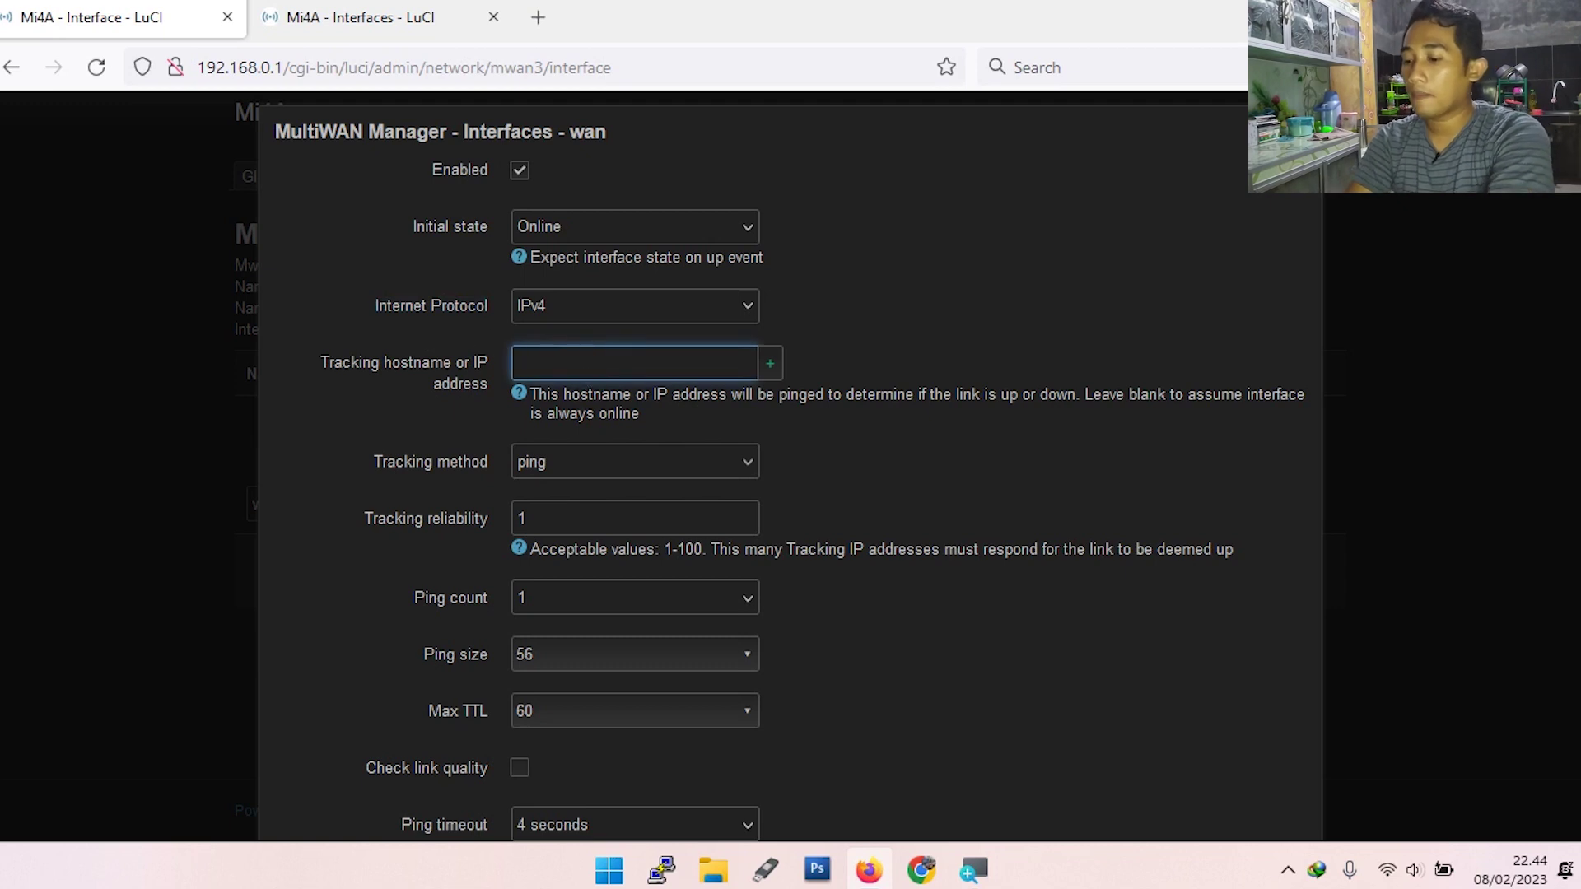
type("8.8.8.")
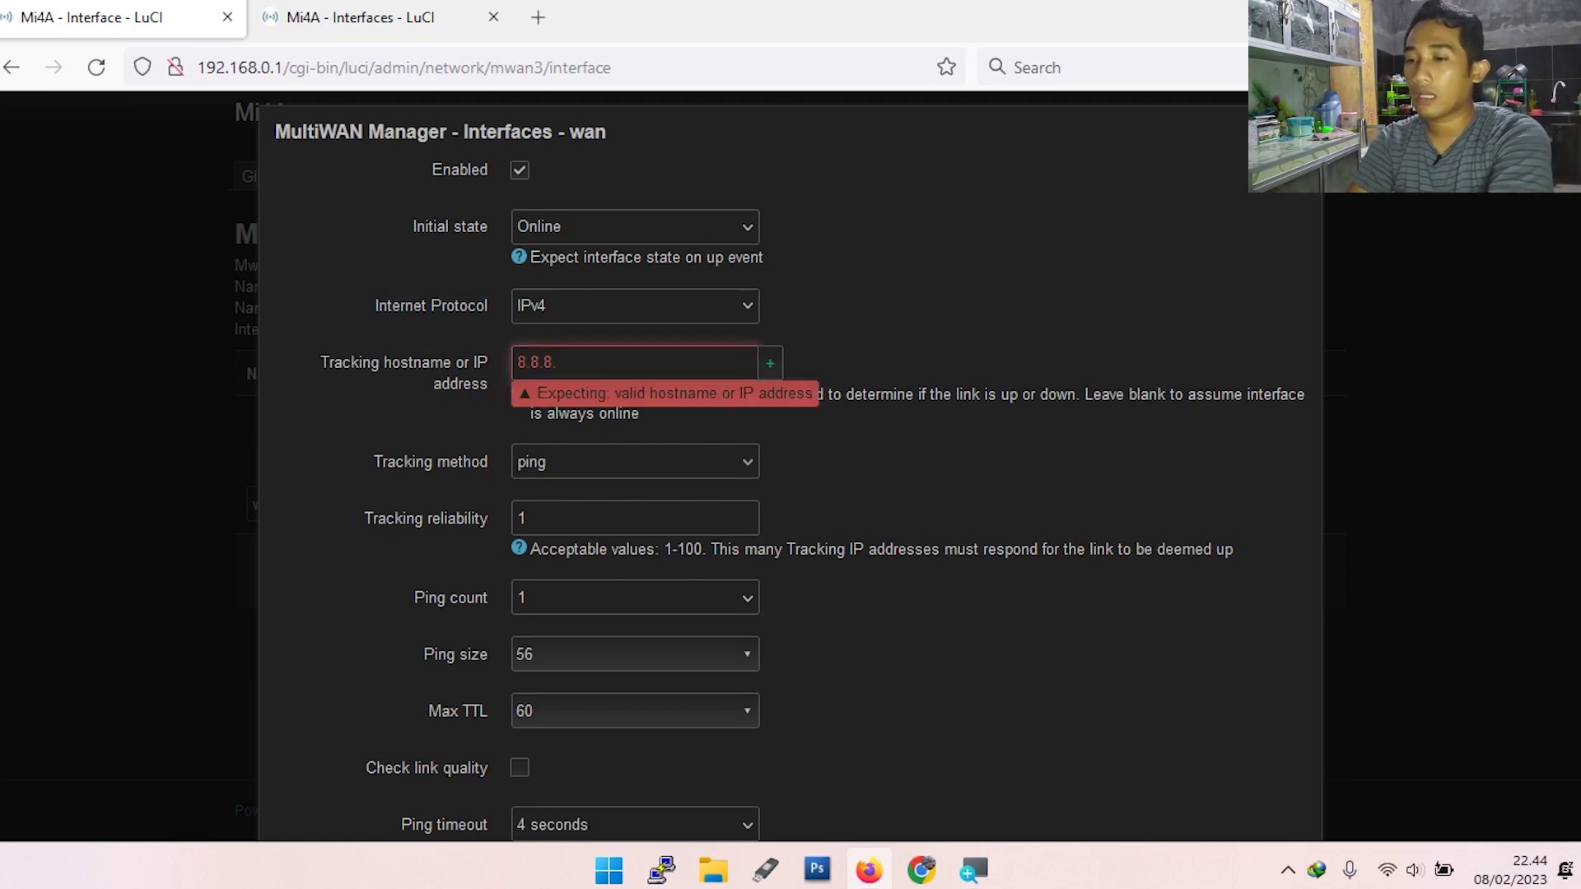
type("8")
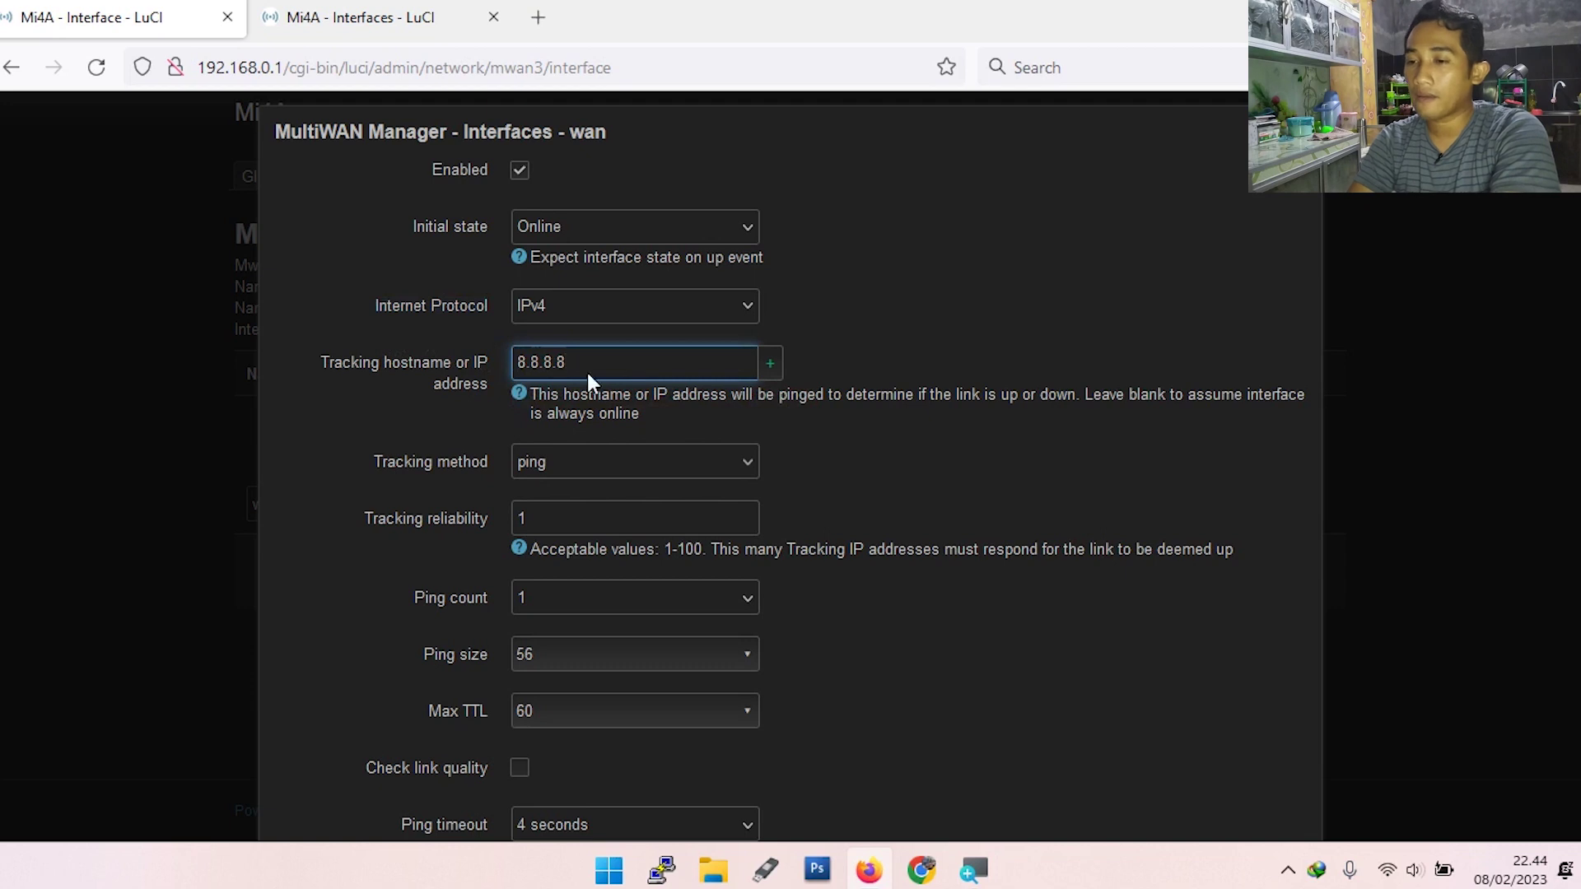
key("Return")
type("8.8.")
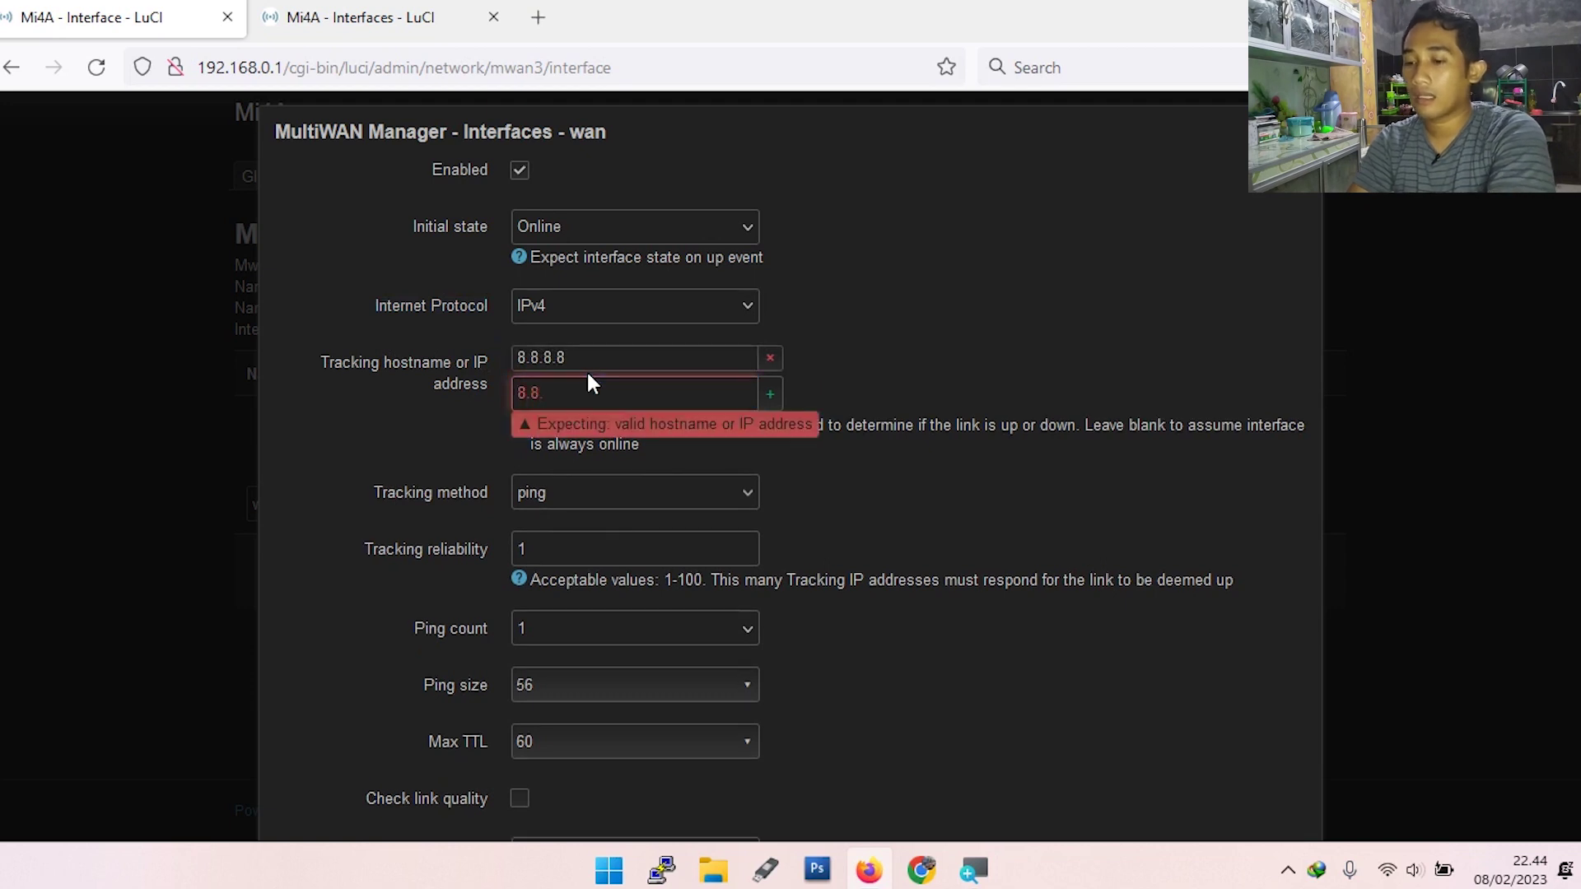
type("4.4")
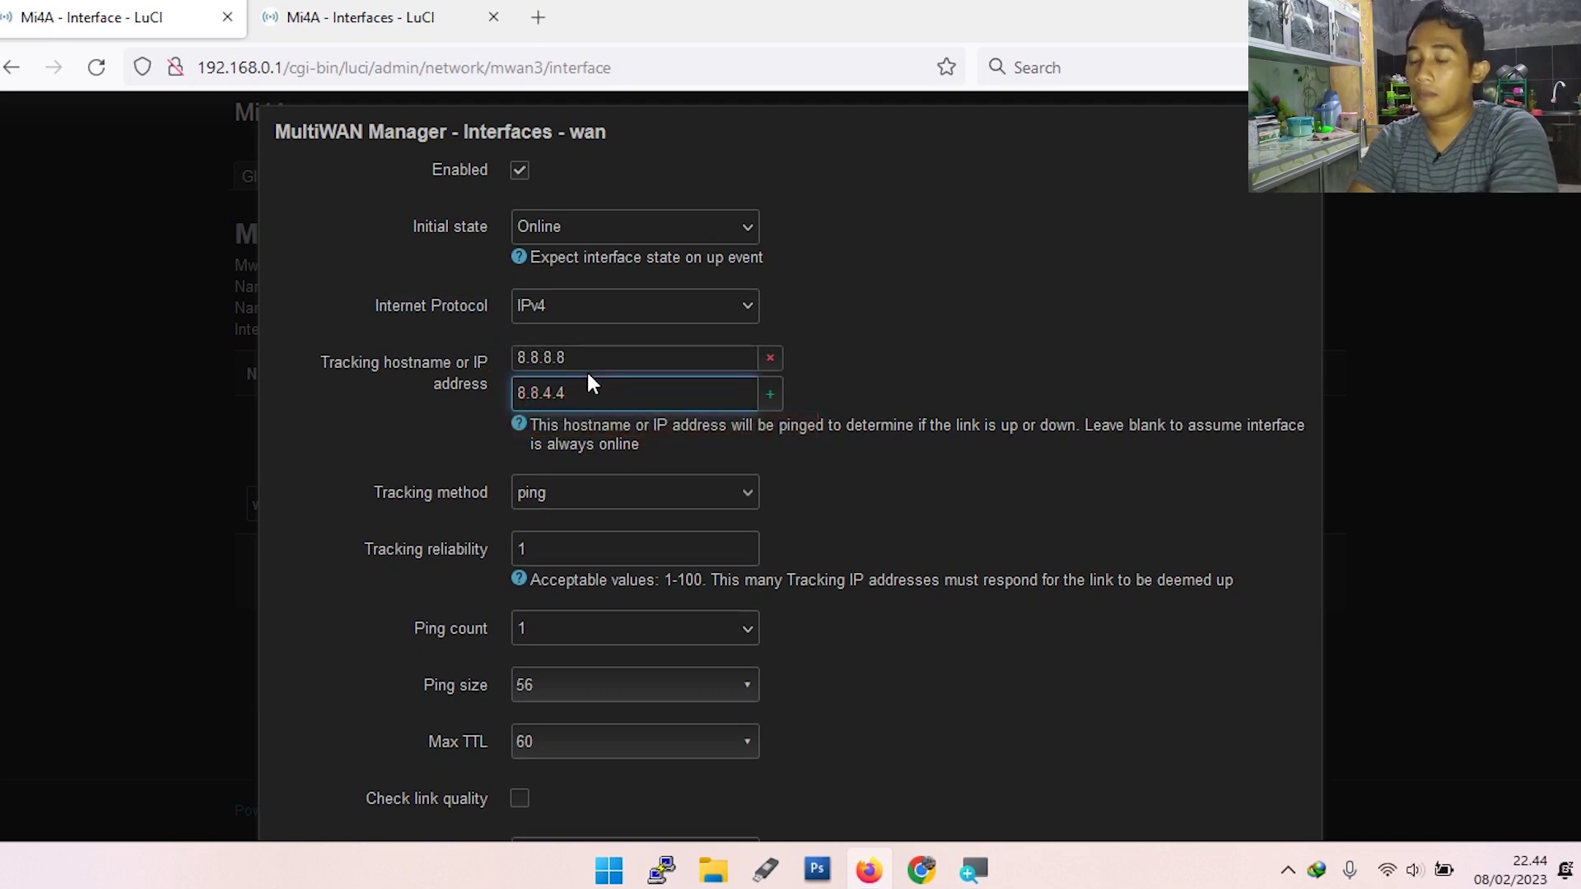
key("Return")
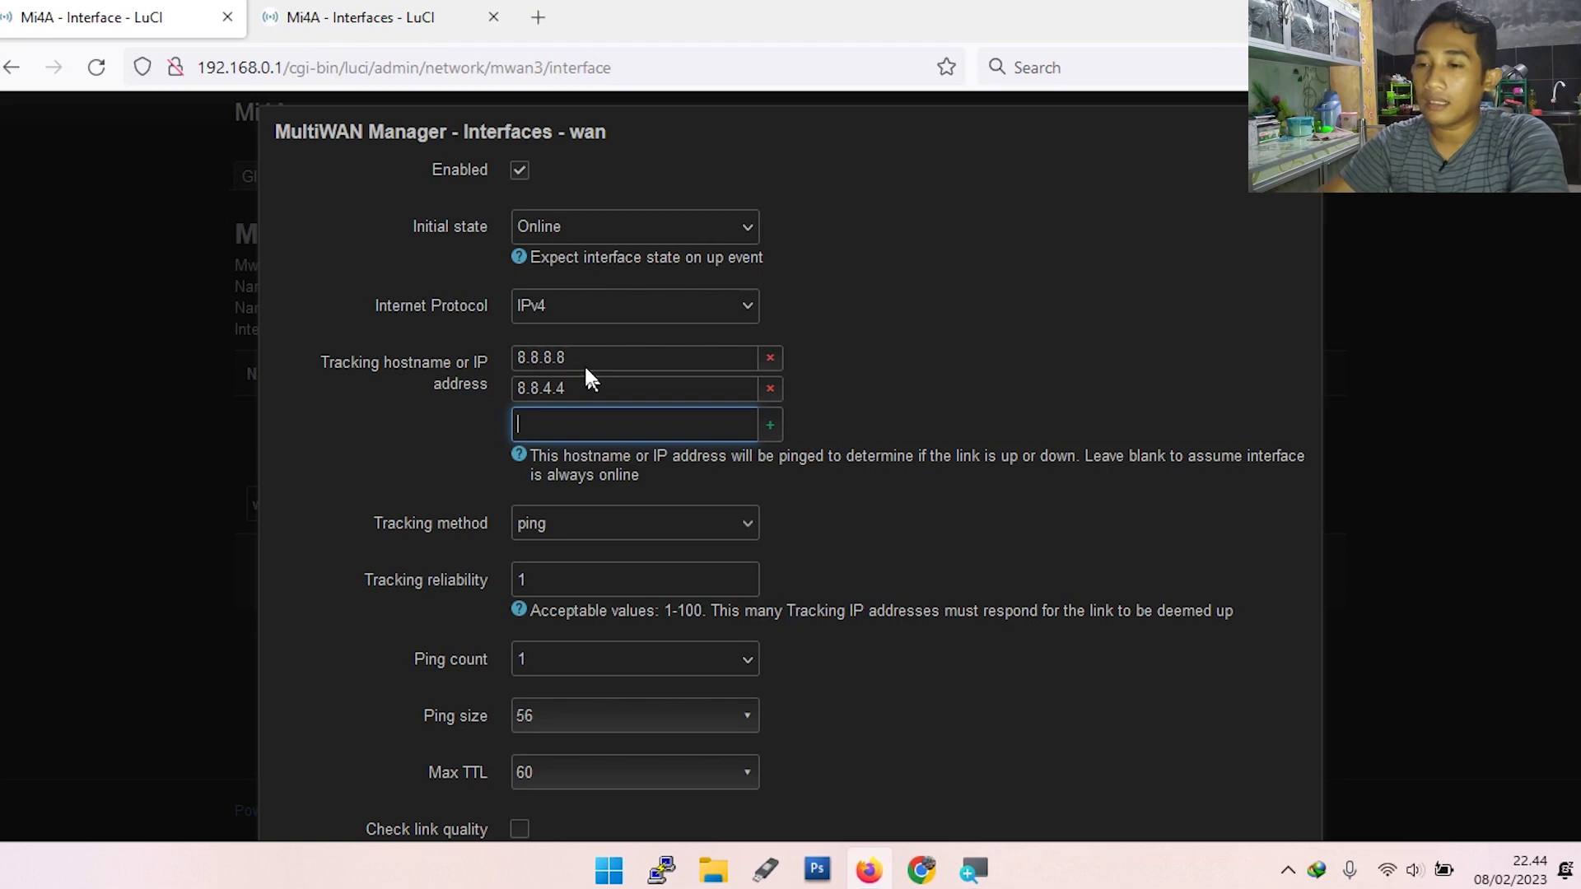
Look up WAN's IPv4 address on the network Interfaces page and add 192.168.1.1 as the third tracking address for wan.
left_click(379, 18)
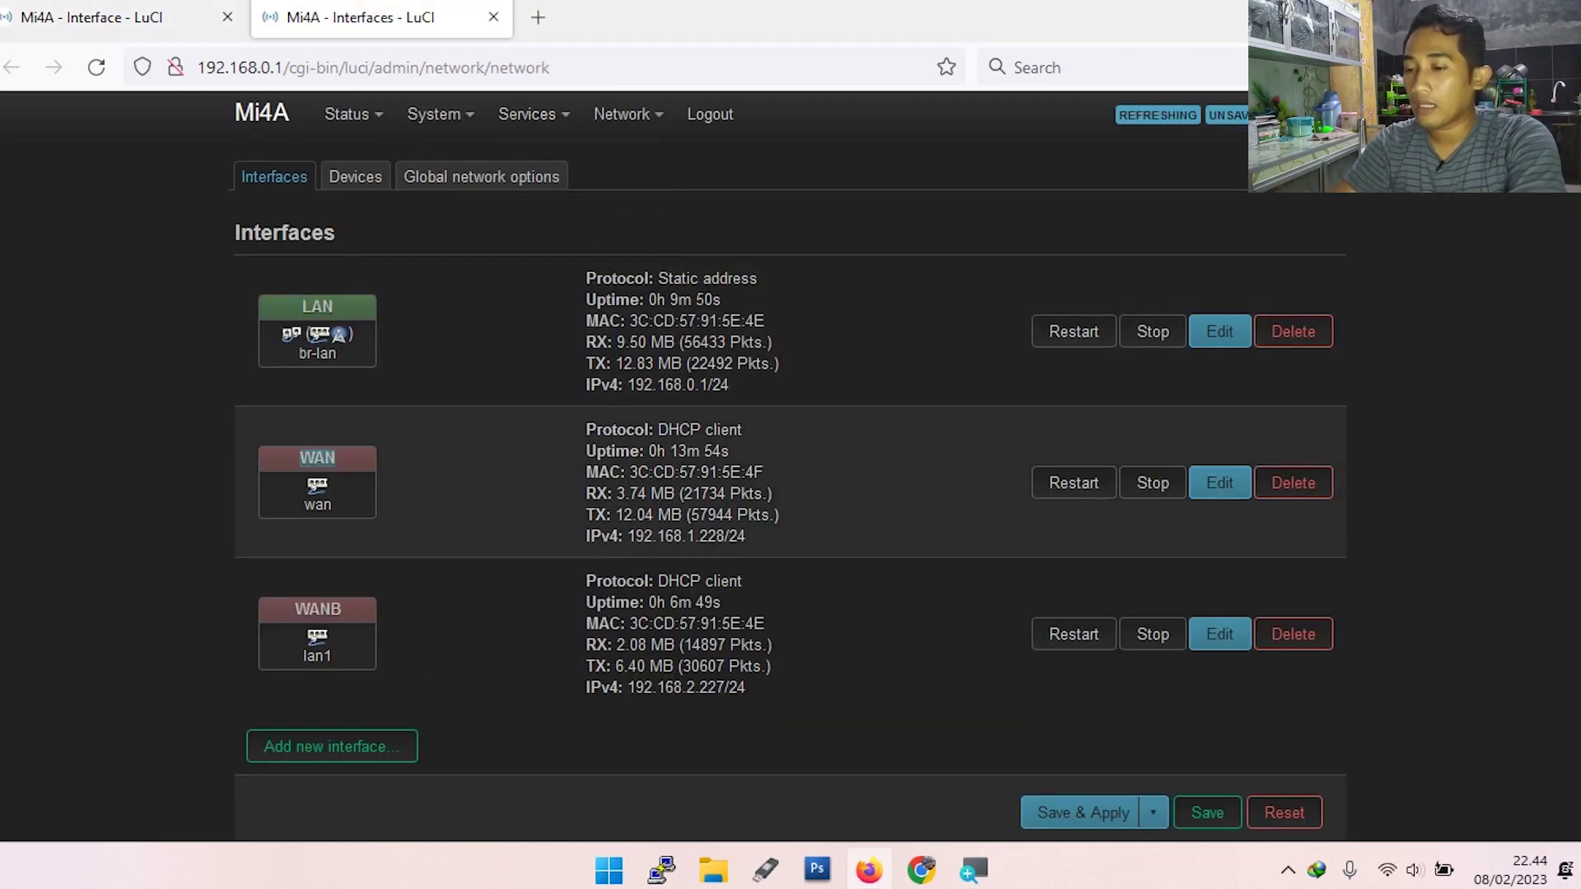
left_click_drag(624, 536, 711, 536)
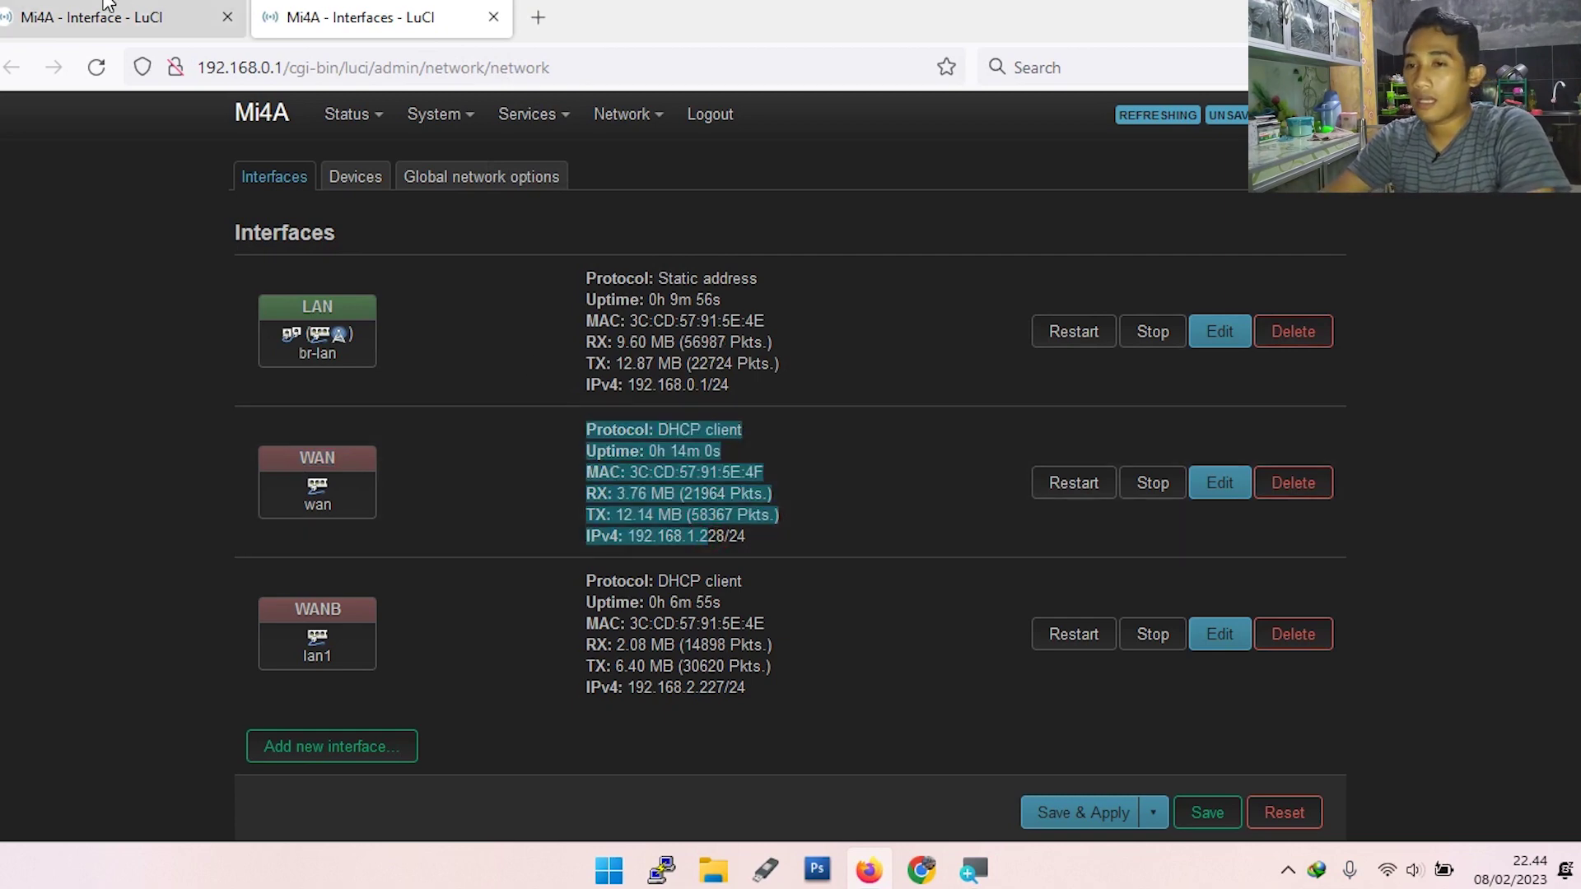
left_click(123, 17)
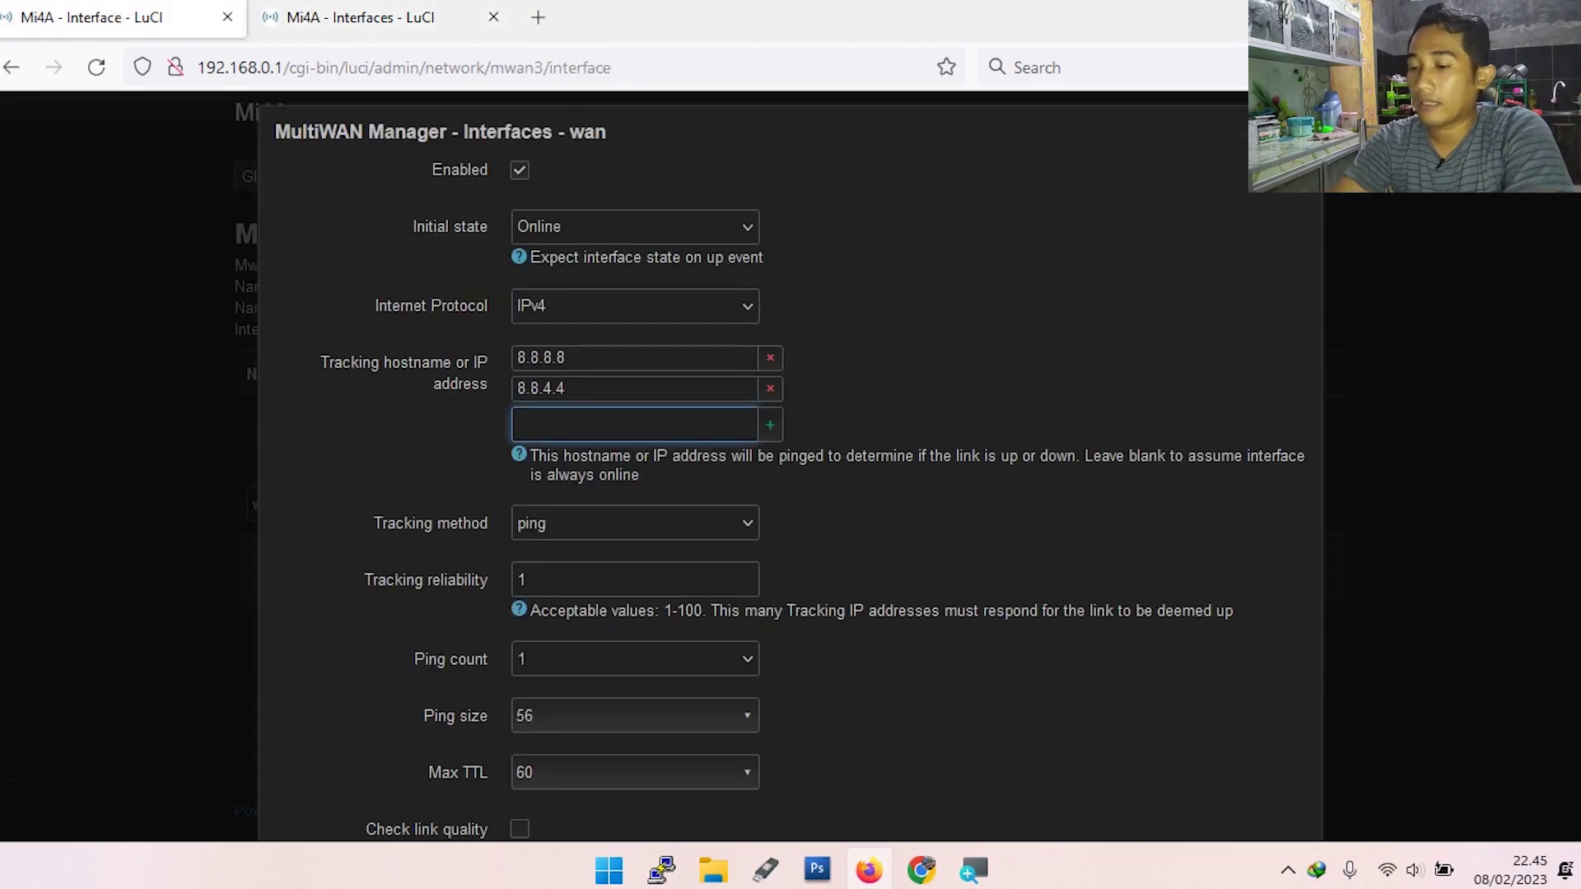
type("192.168")
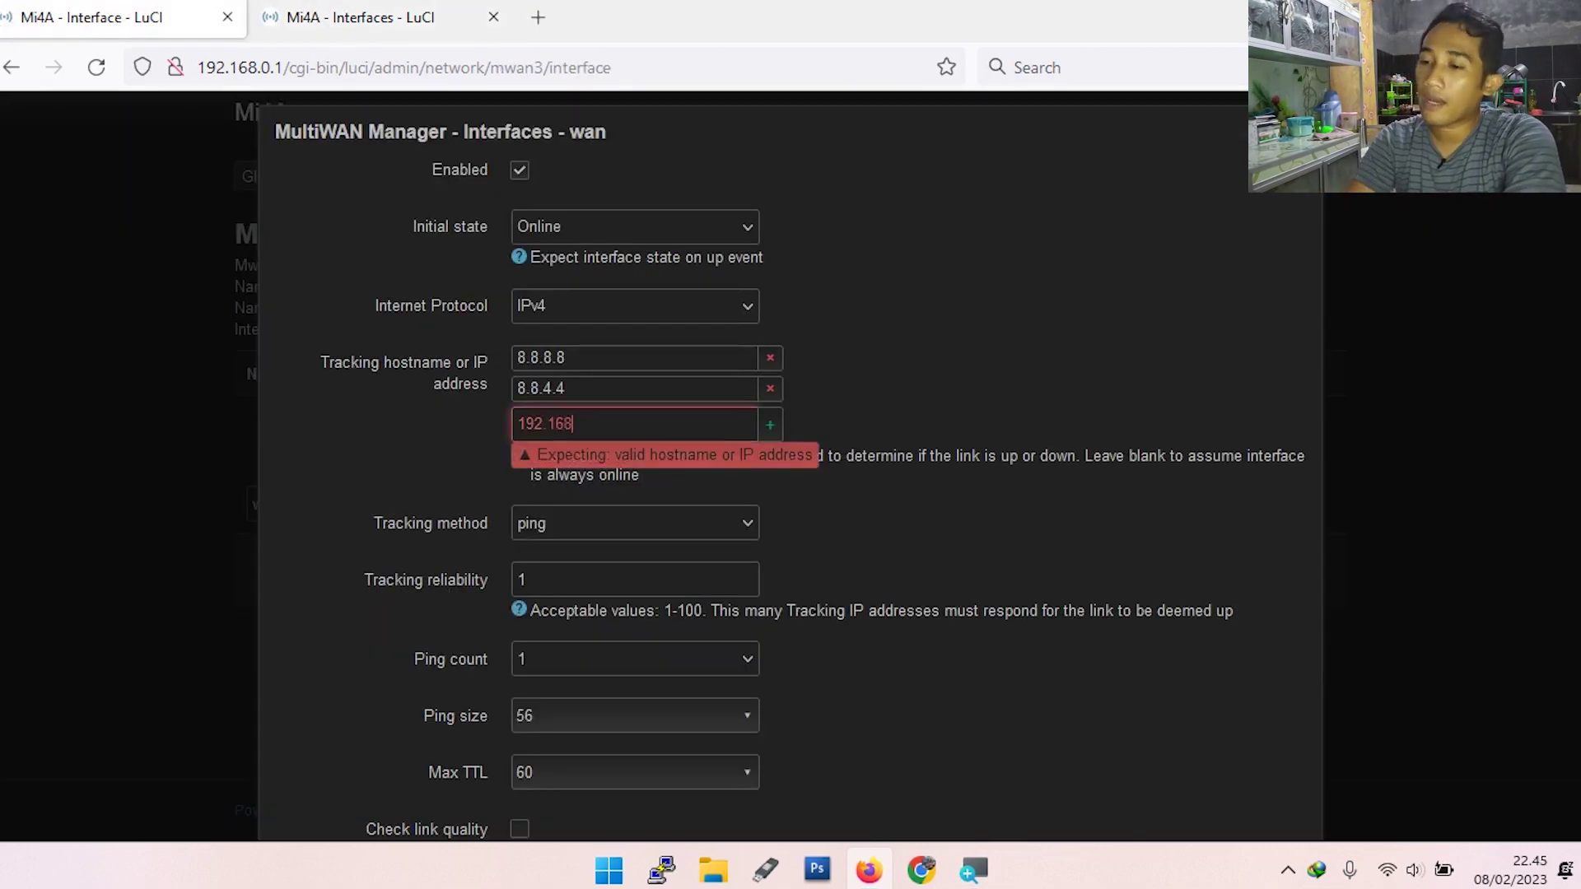
type(".1.1")
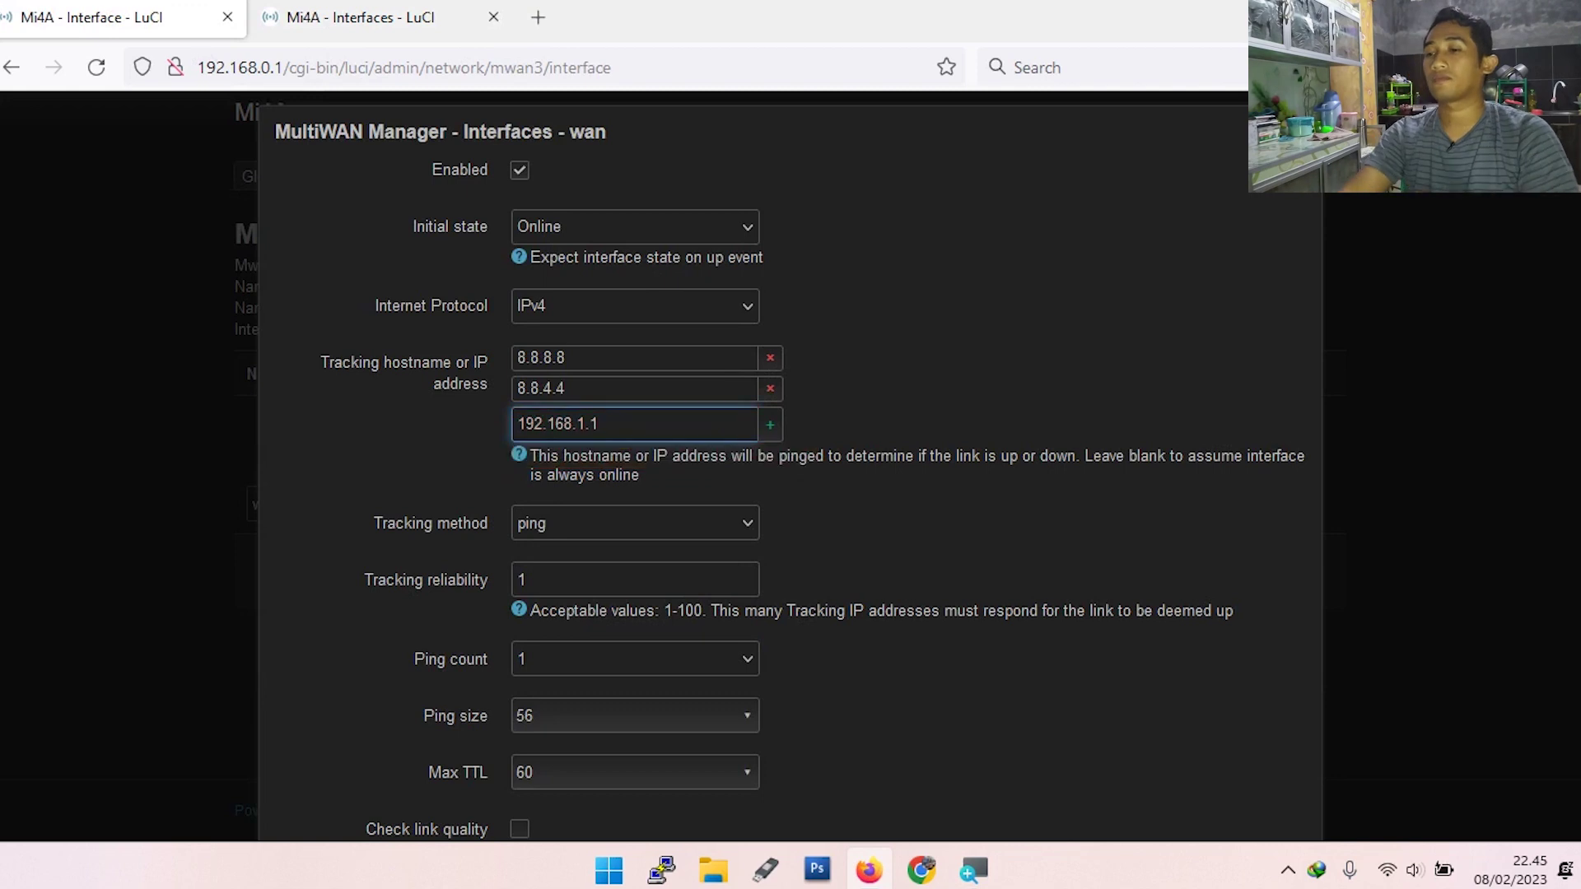
key("Return")
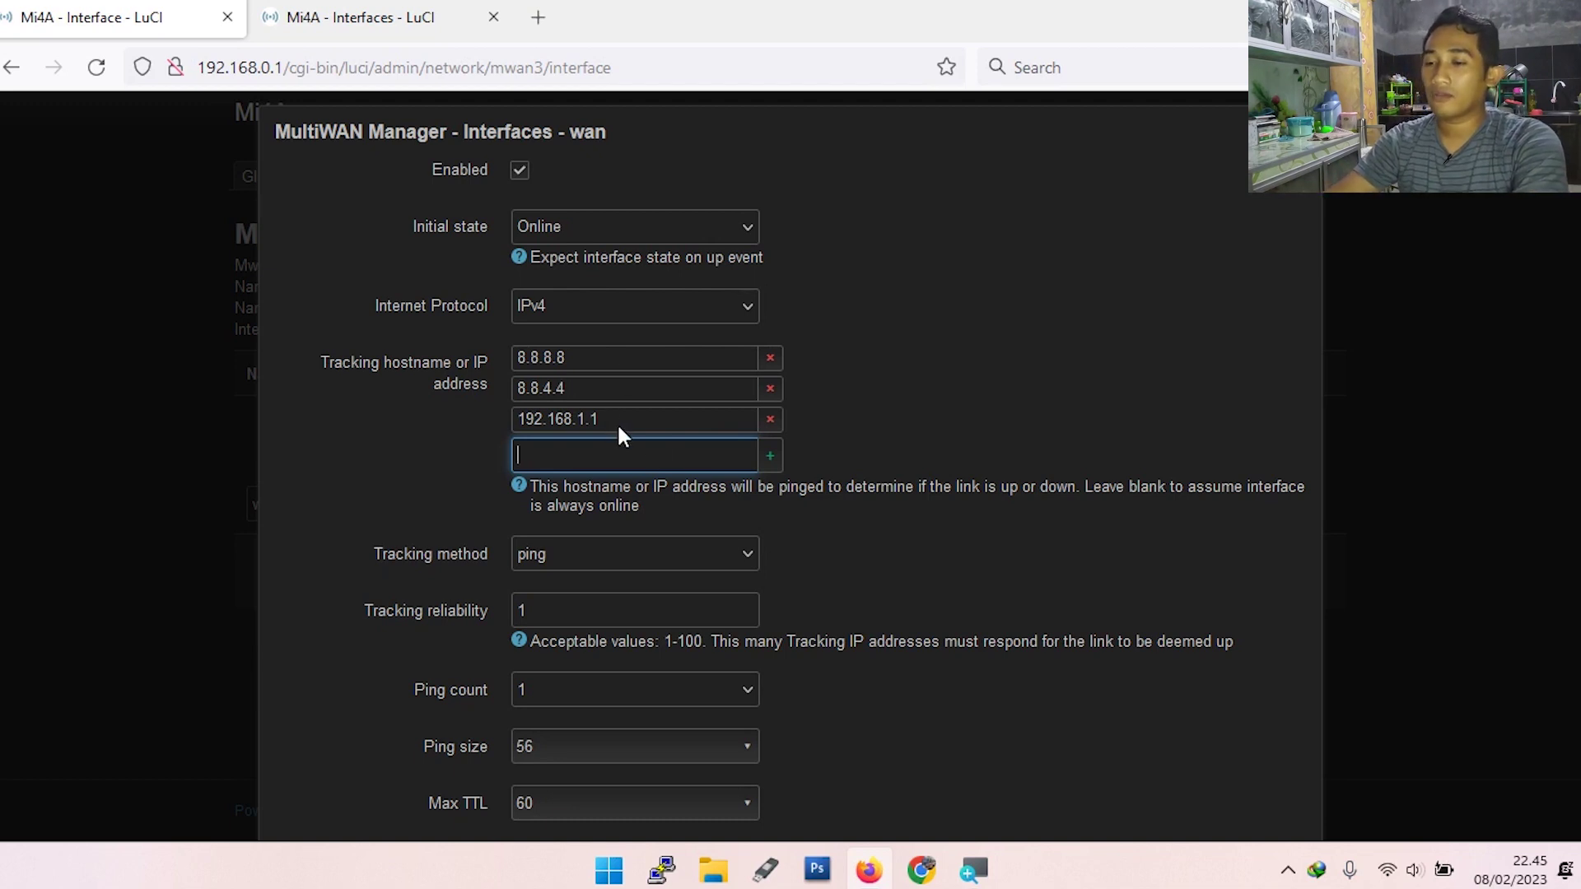
left_click_drag(628, 426, 487, 420)
Choose 10 seconds as the ping interval for the wan interface.
scroll(642, 428, "down", 3)
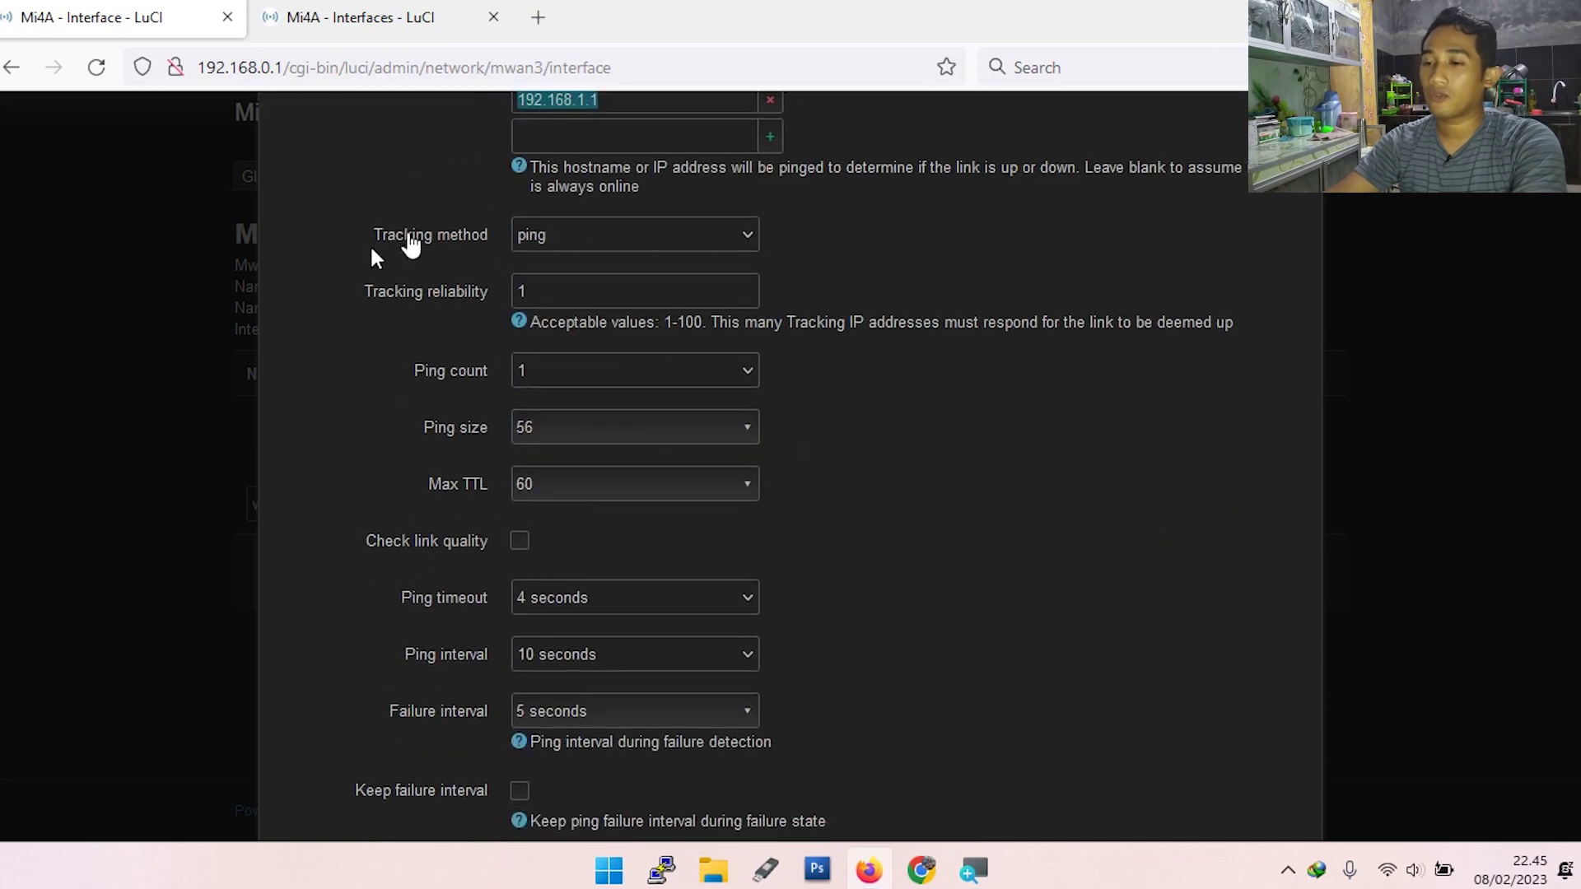
scroll(825, 576, "down", 2)
left_click_drag(404, 449, 507, 445)
left_click(575, 442)
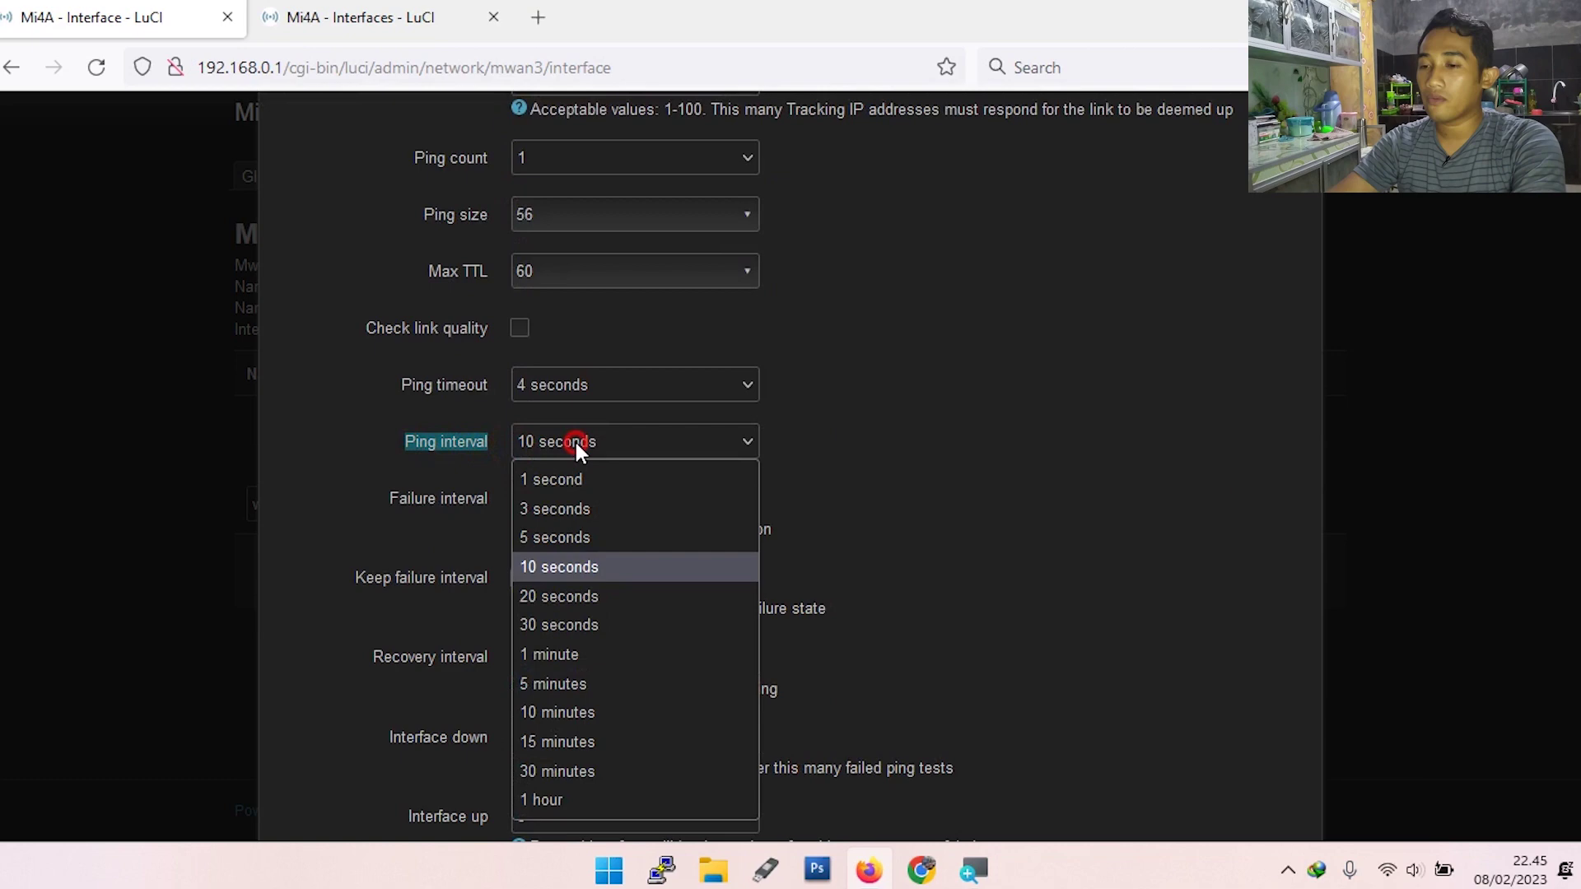
left_click(560, 570)
Save the wan interface settings and apply the pending MultiWAN Manager changes to the router.
scroll(876, 481, "down", 5)
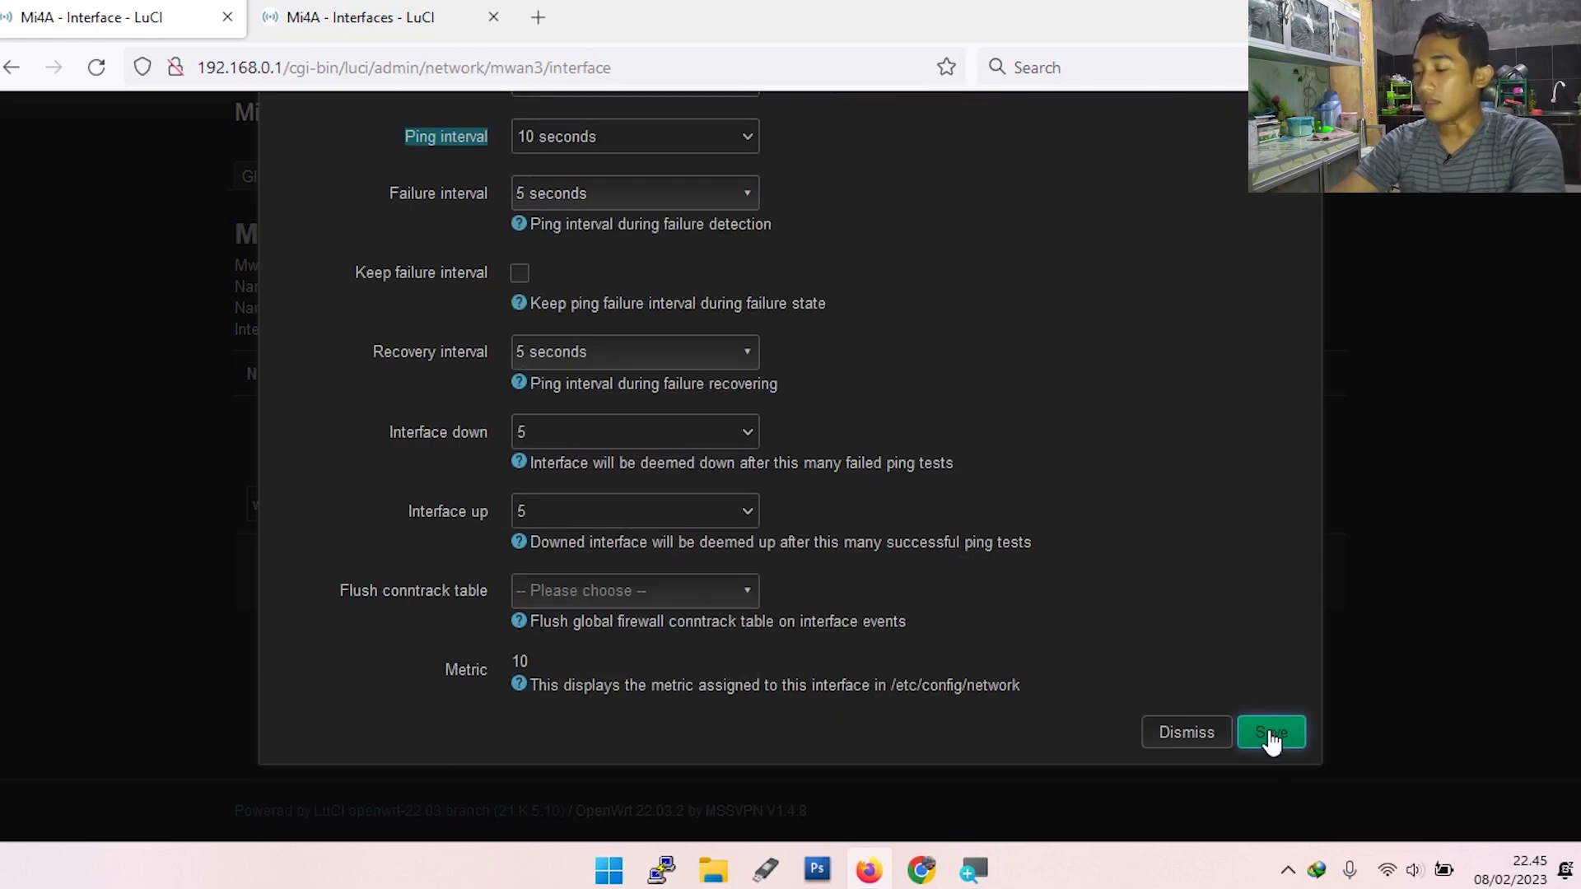
left_click(1271, 735)
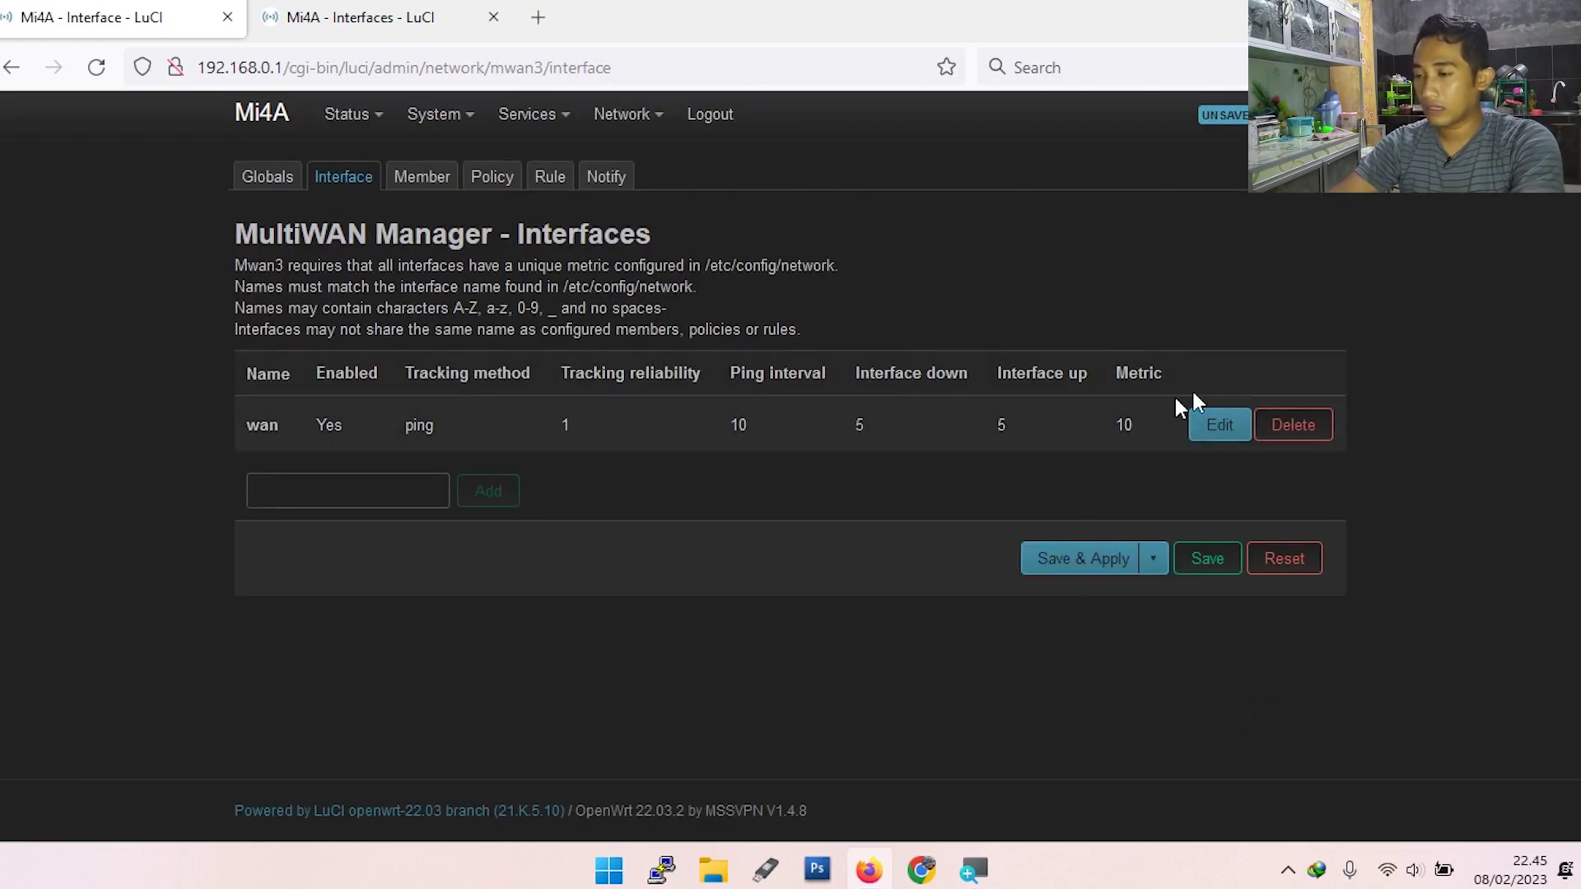
left_click(1208, 566)
left_click(1063, 571)
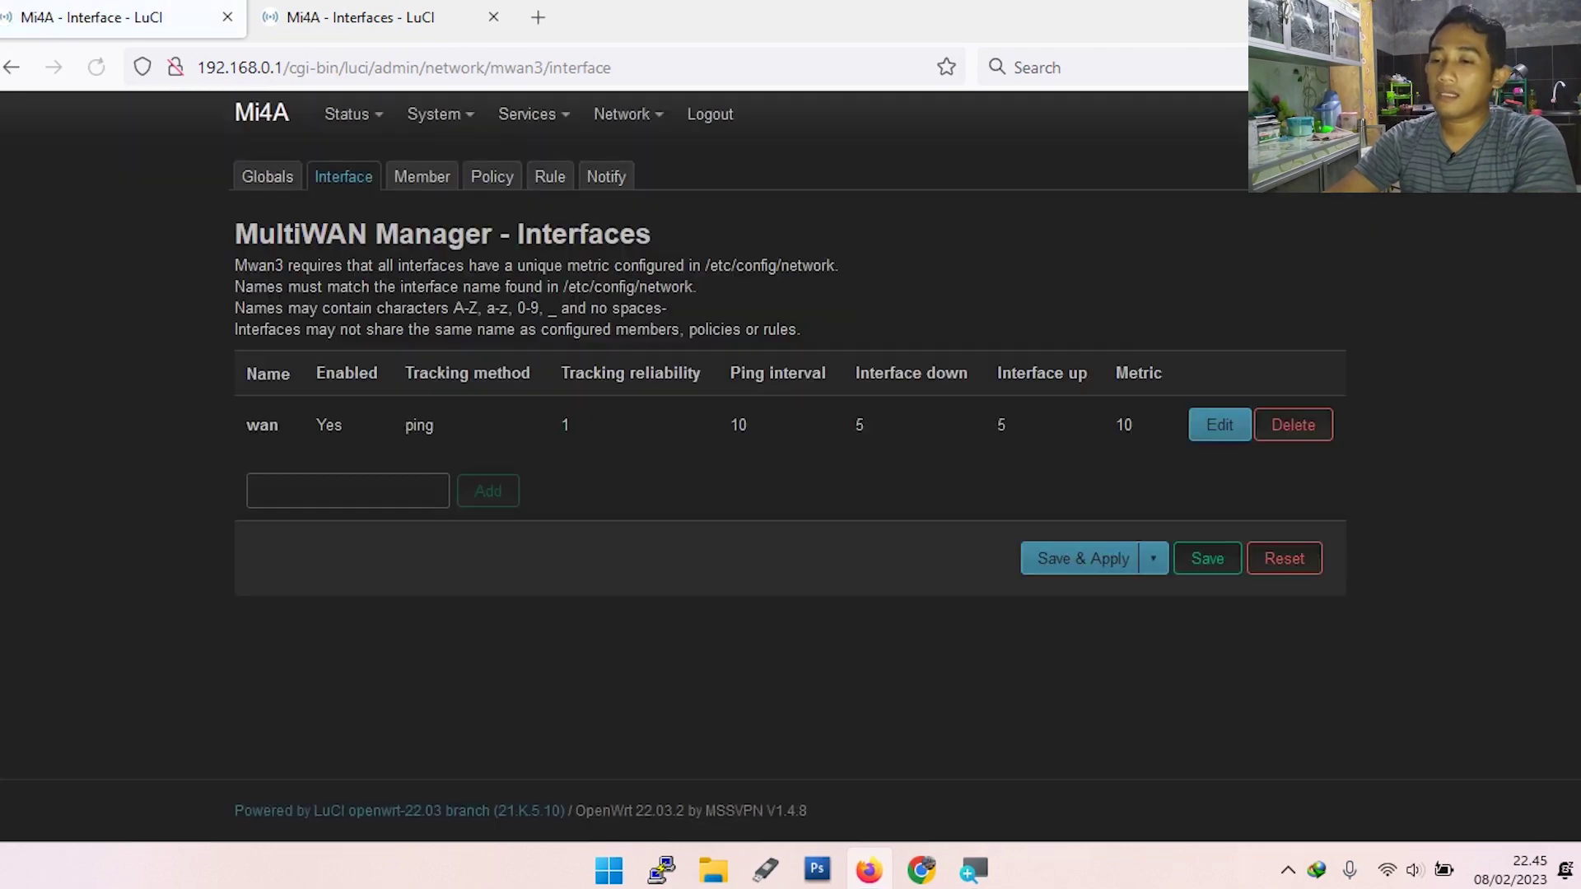
Add a second MultiWAN Manager interface named wanb.
left_click(346, 491)
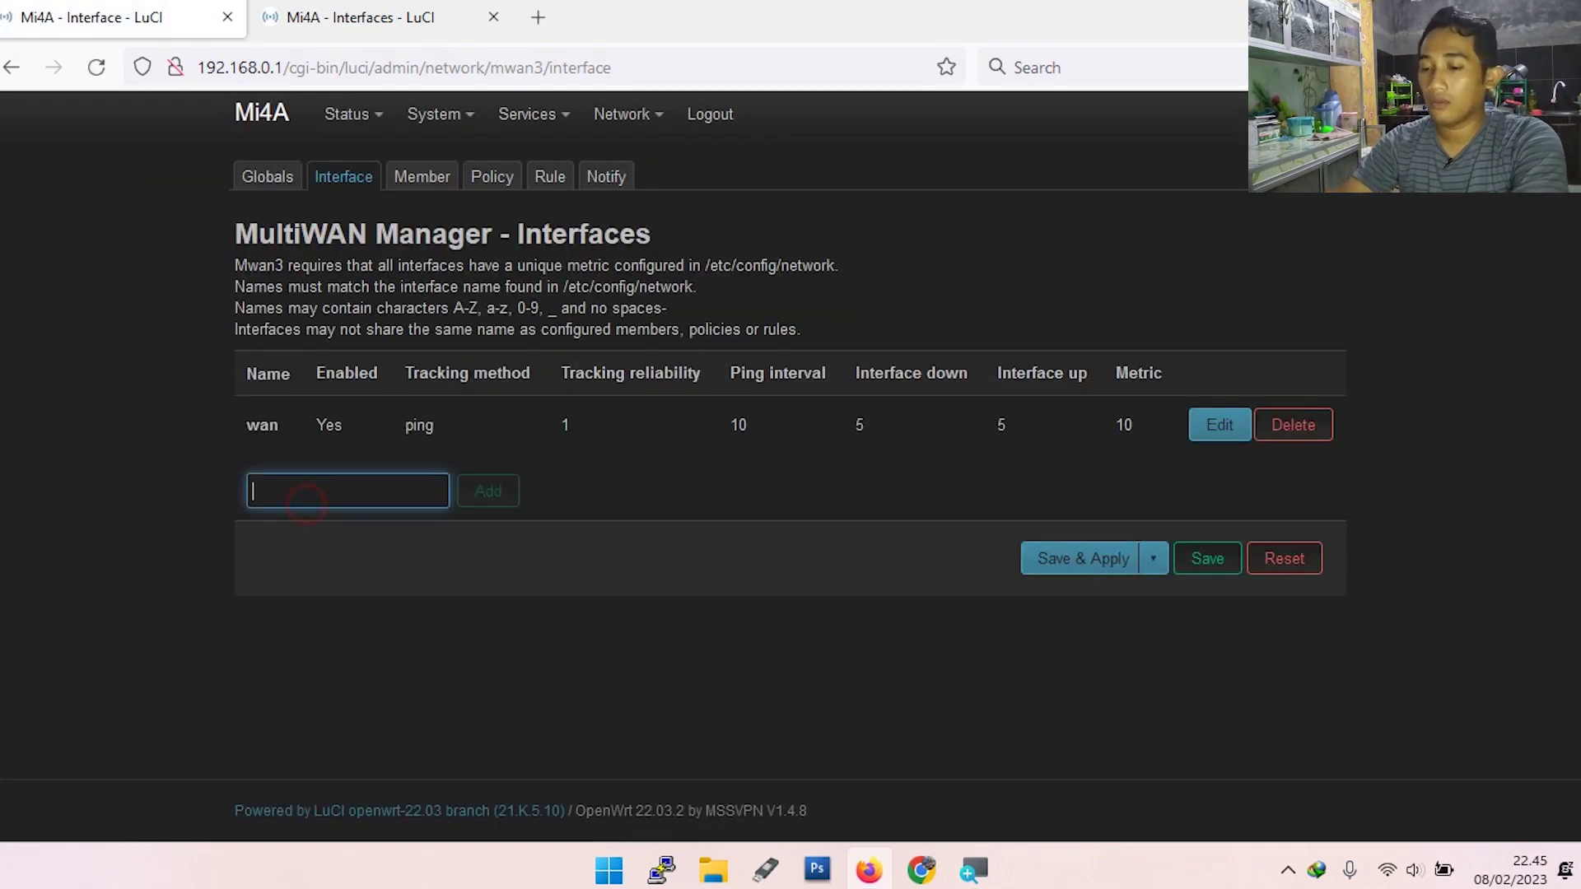
type("wanb")
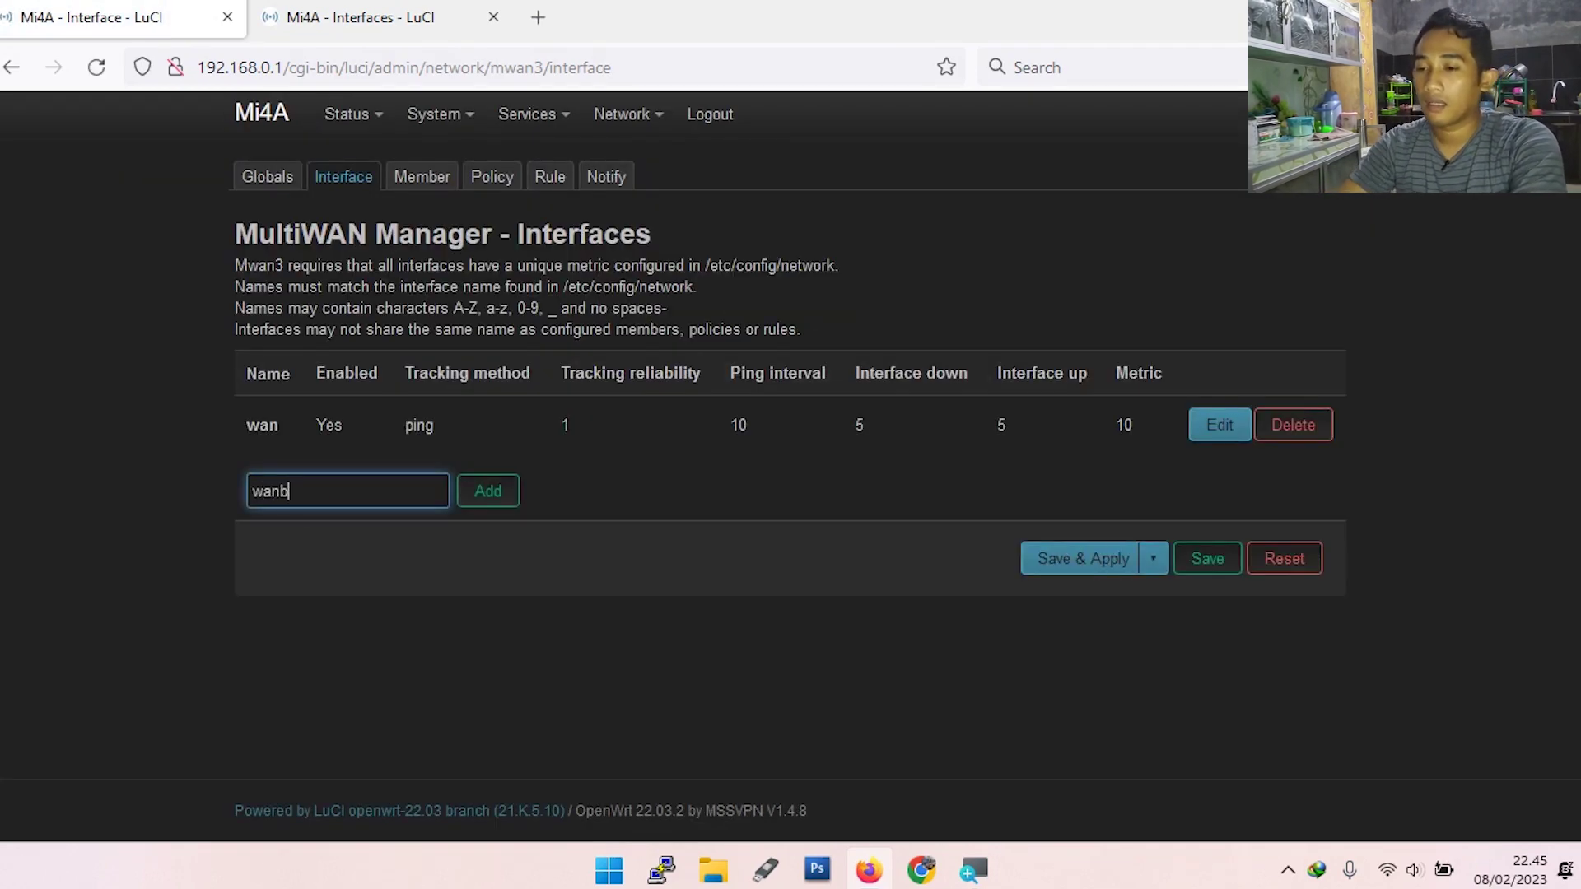
left_click(465, 492)
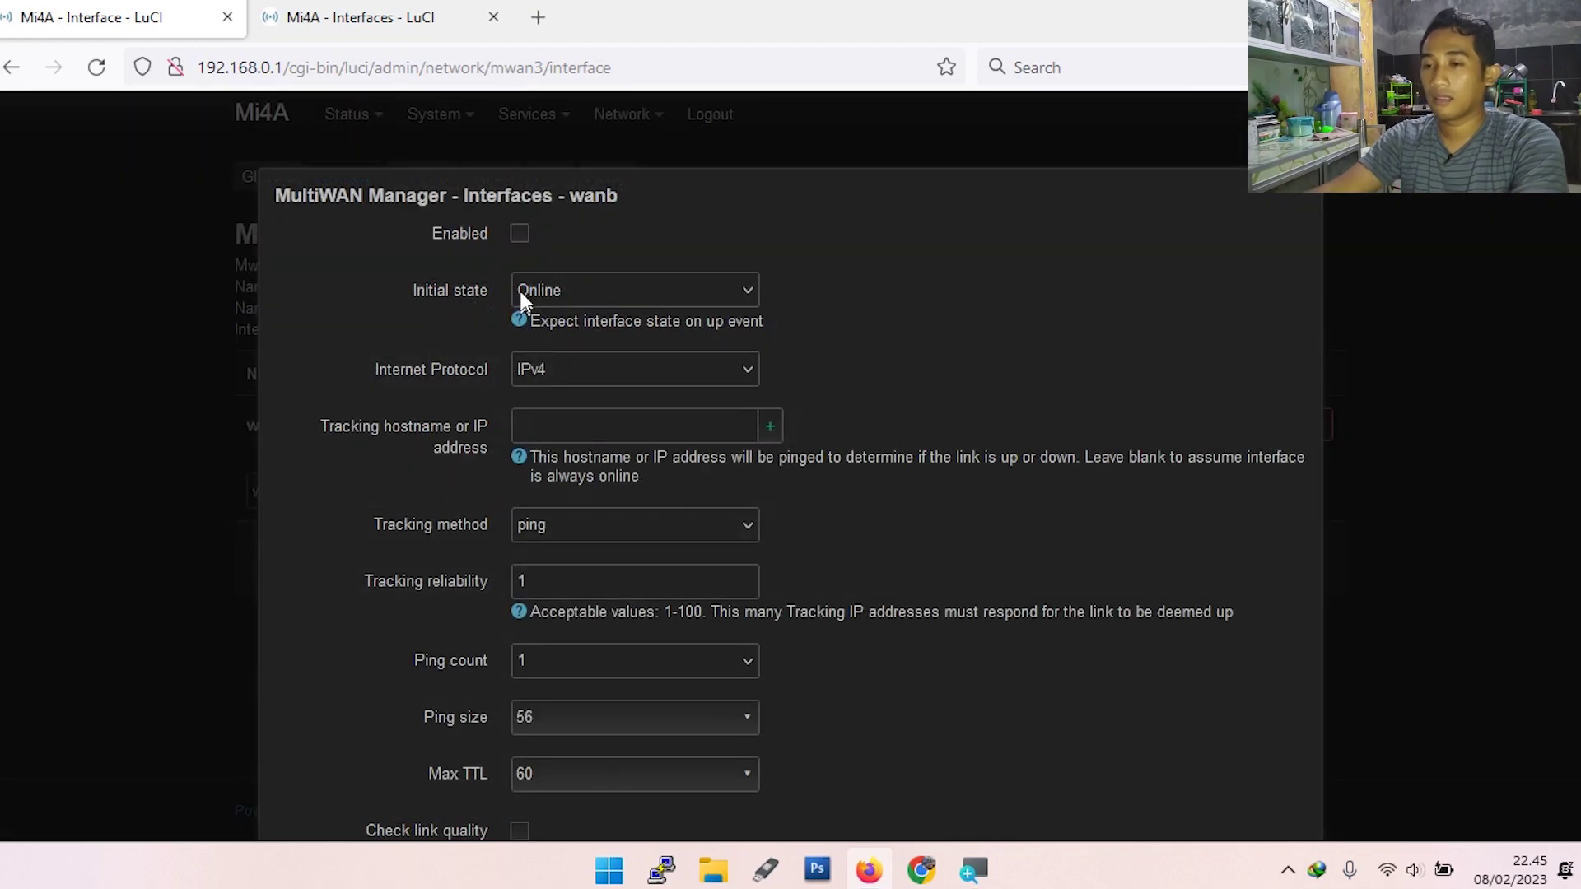
Enable the wanb interface with its initial state set to Online and its internet protocol set to IPv4.
left_click(520, 233)
left_click(568, 291)
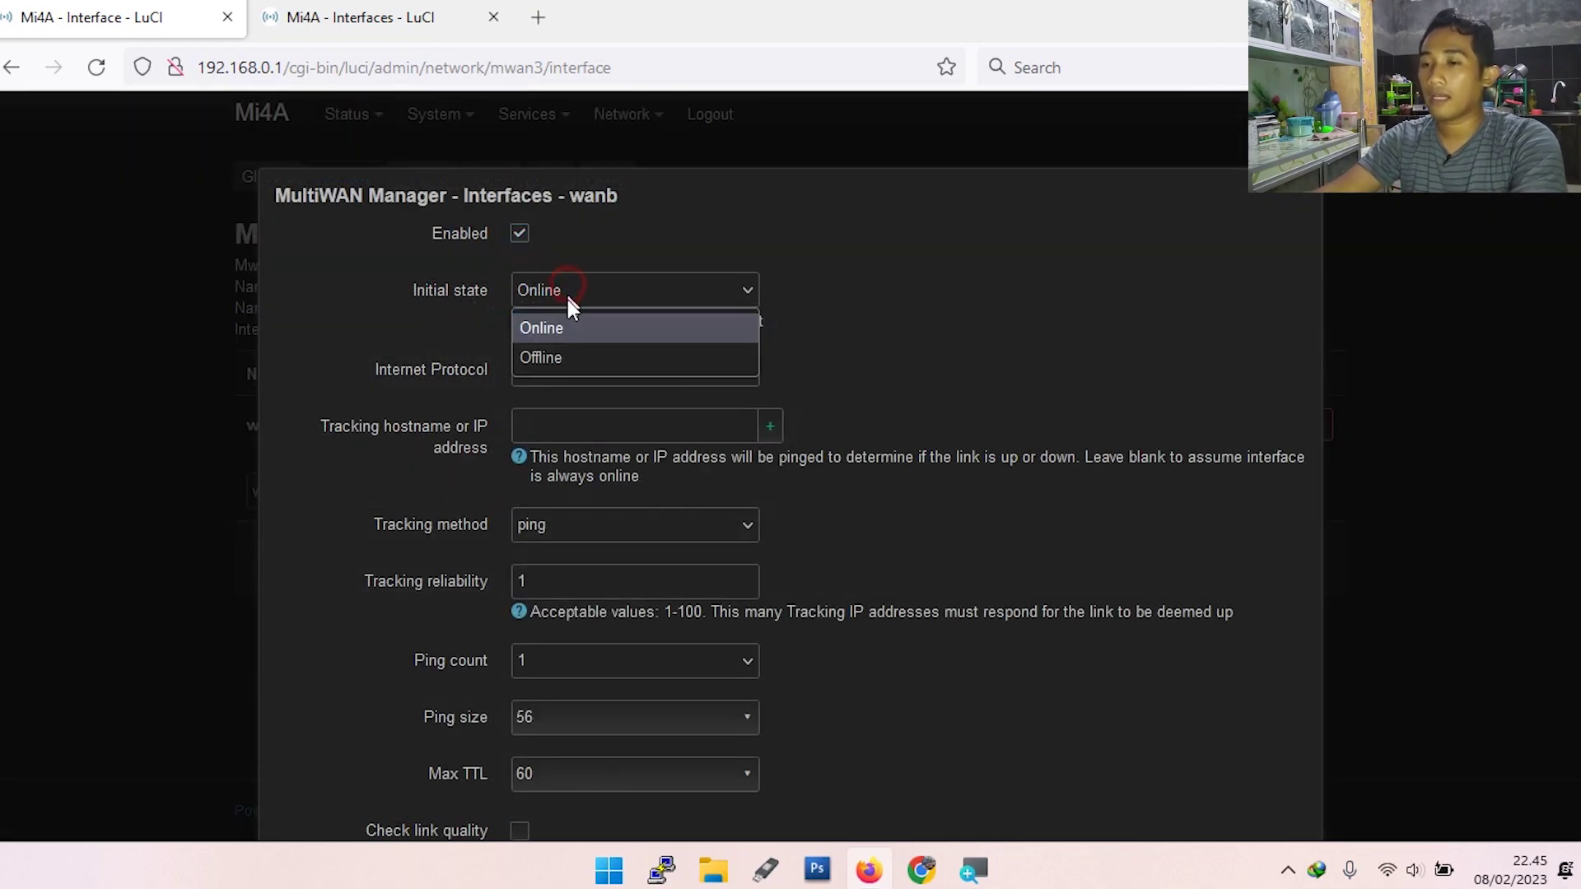
left_click(567, 328)
left_click(574, 407)
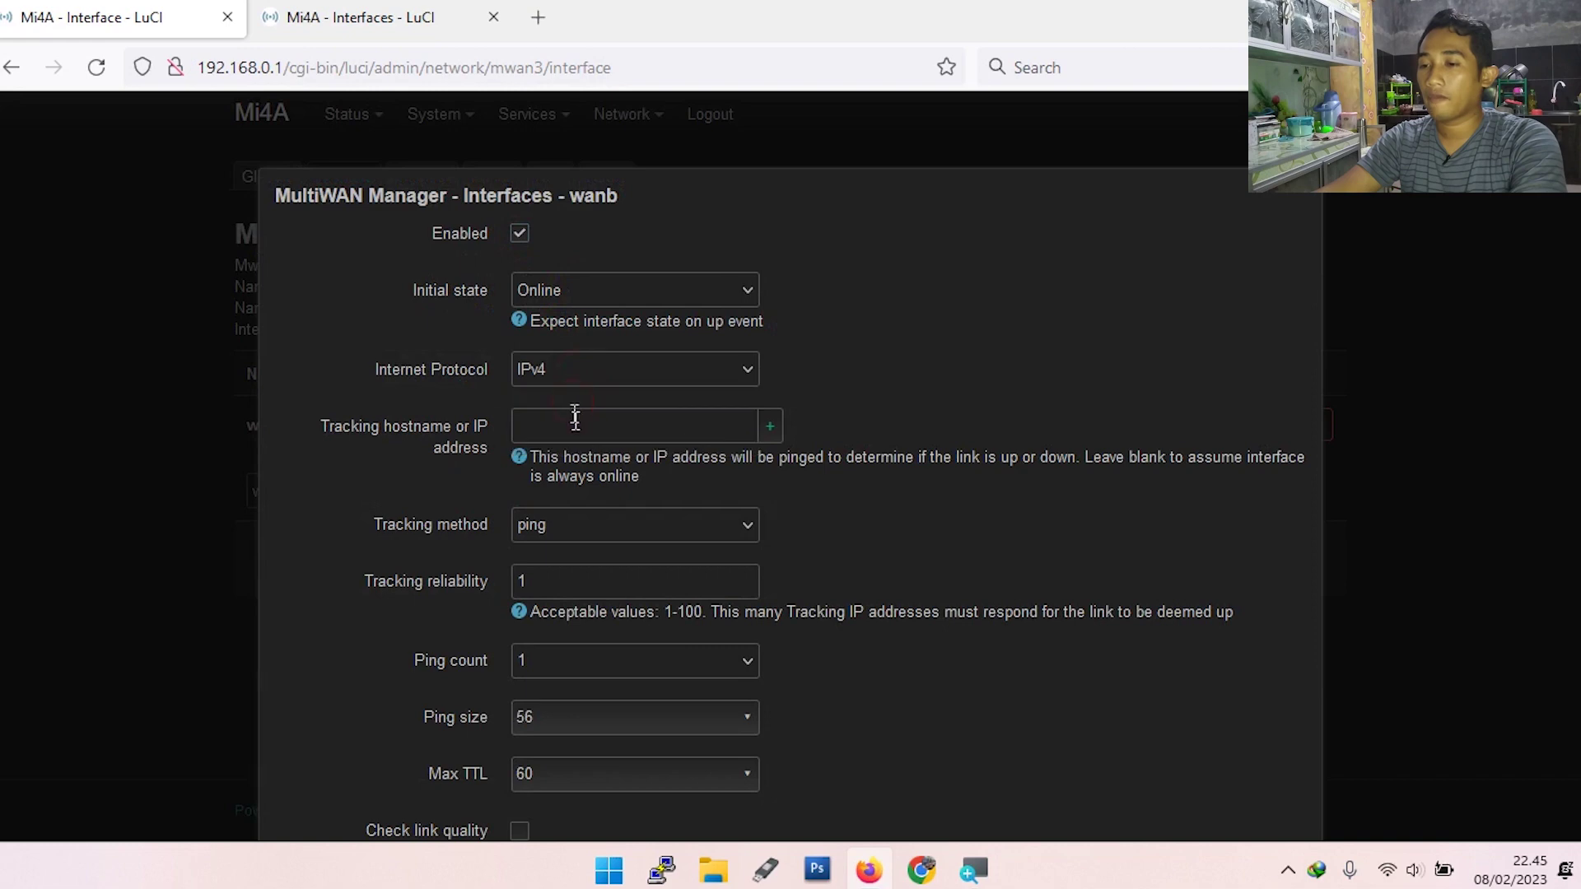
Add 8.8.8.8 and 8.8.4.4 as tracking IP addresses for the wanb interface.
left_click(568, 425)
type("8")
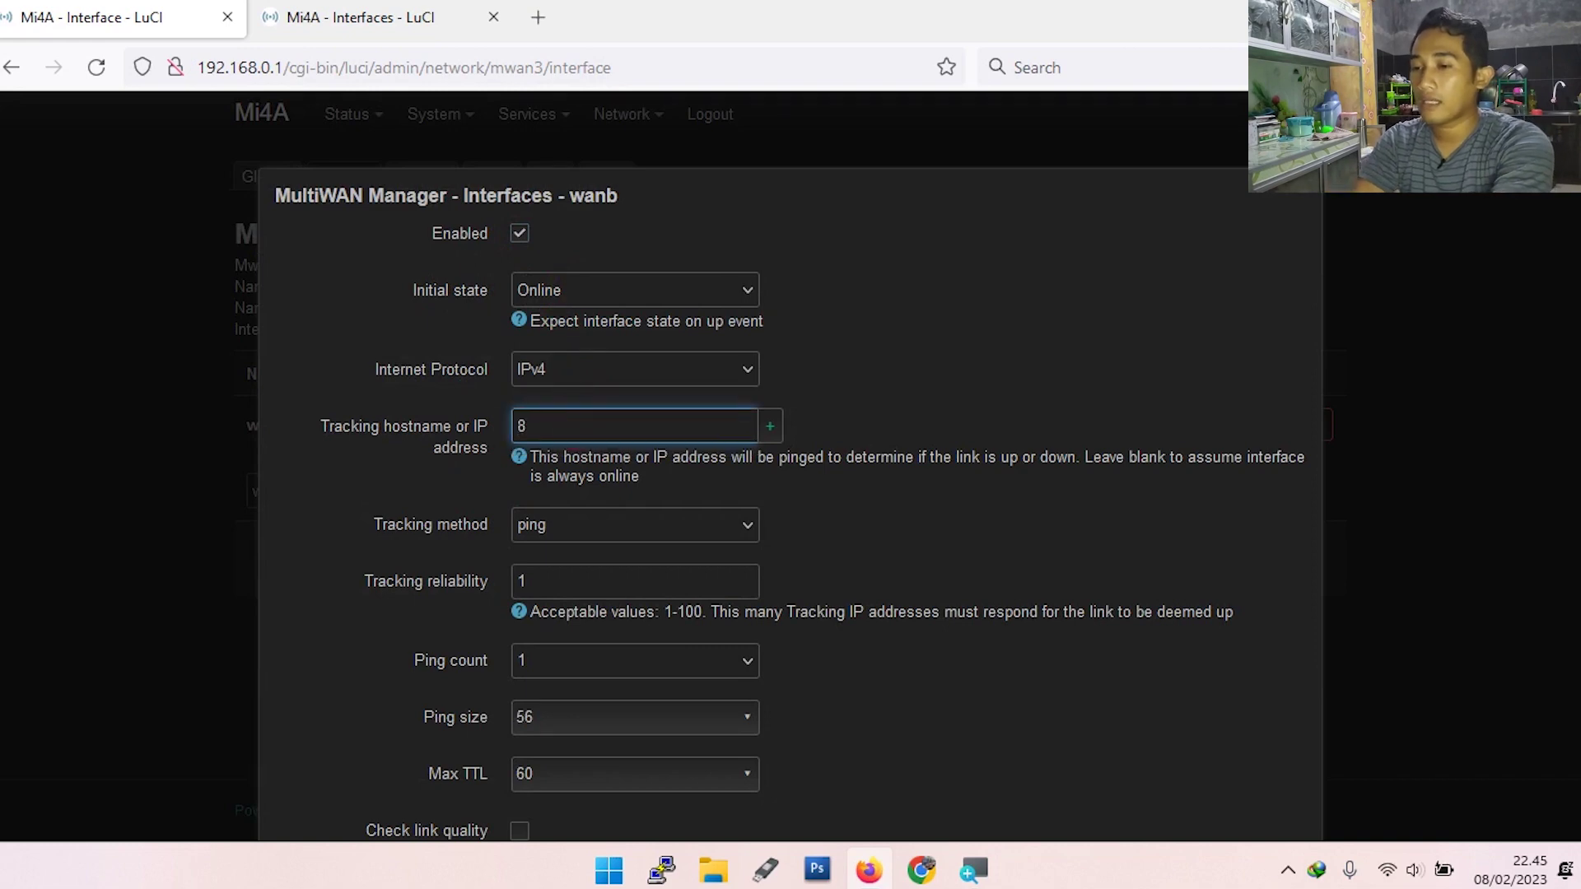
type(".8.8.8")
key("Return")
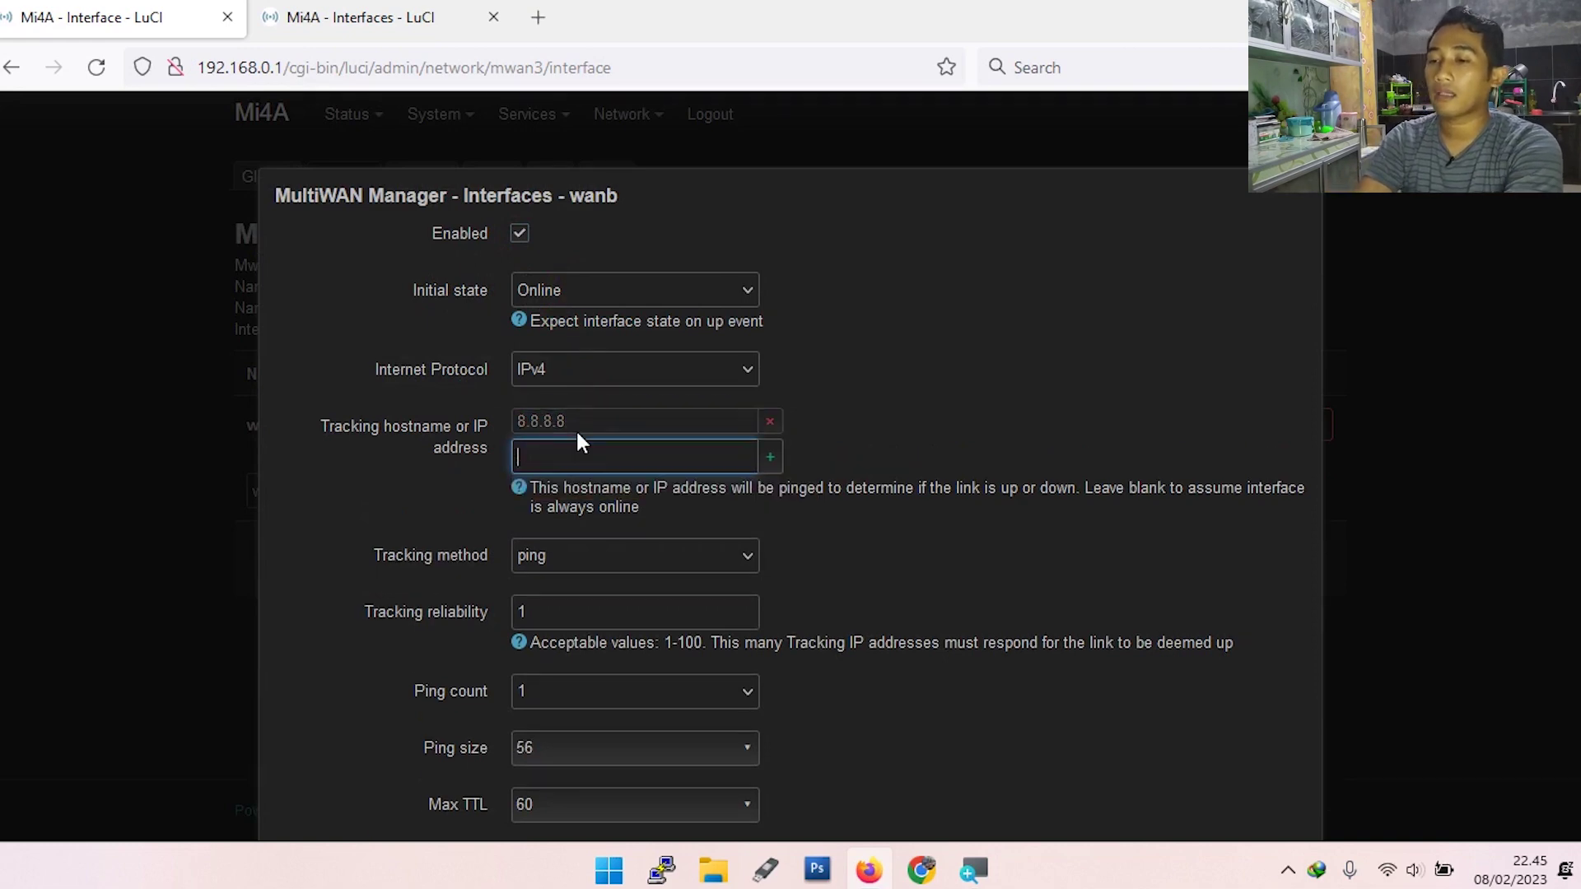
type("8.8.4.")
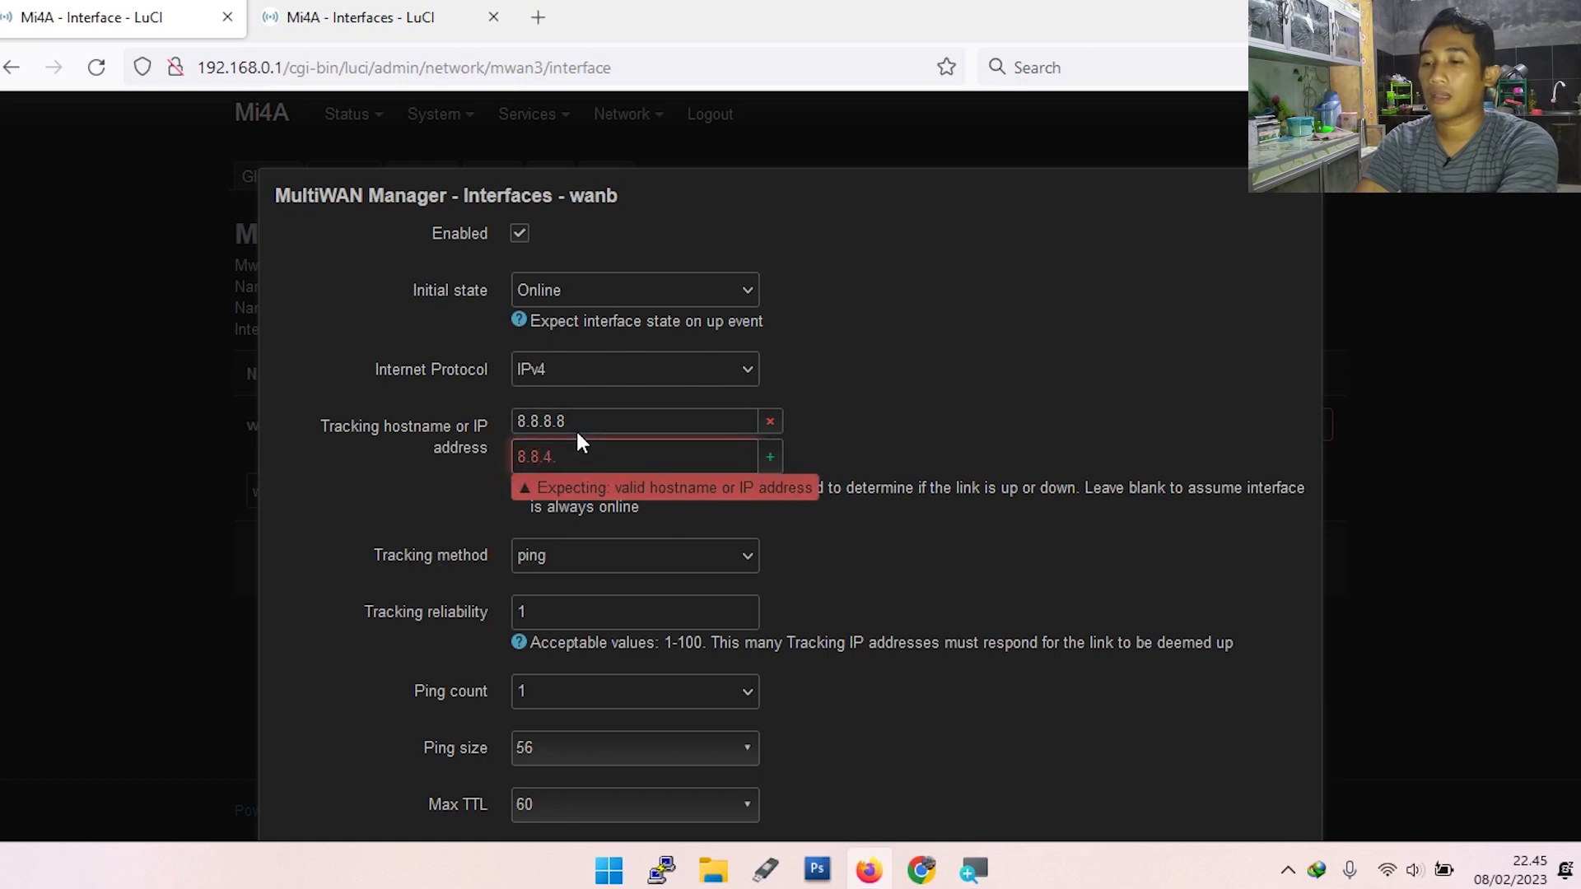
type("4")
key("Return")
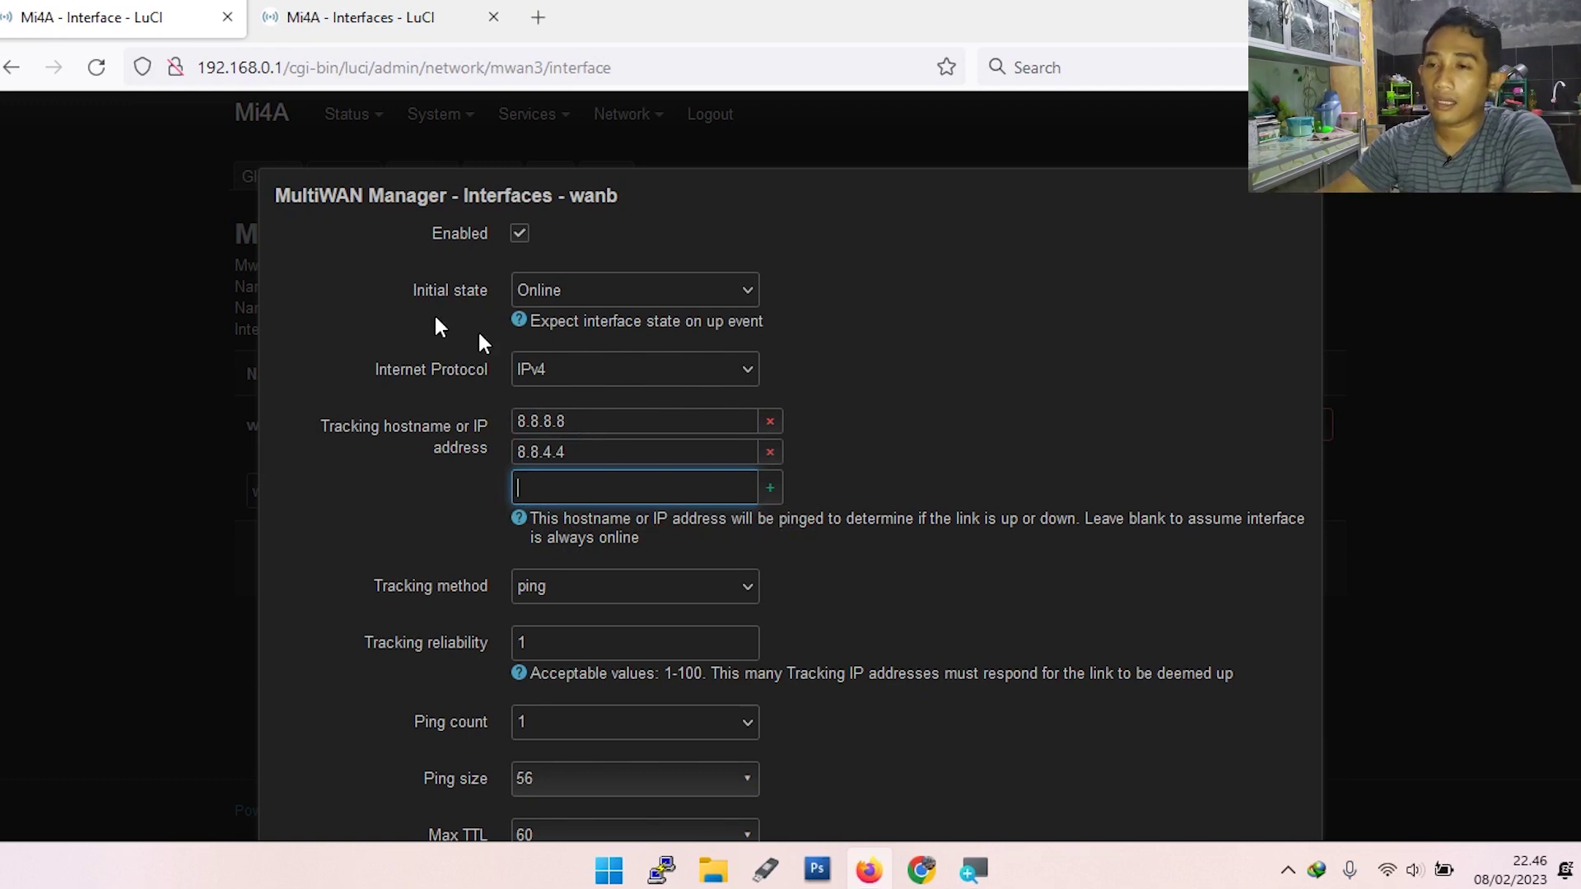
Look up WANB's IPv4 address on the network Interfaces page and add 192.168.2.1 as the third tracking address for wanb.
left_click(363, 18)
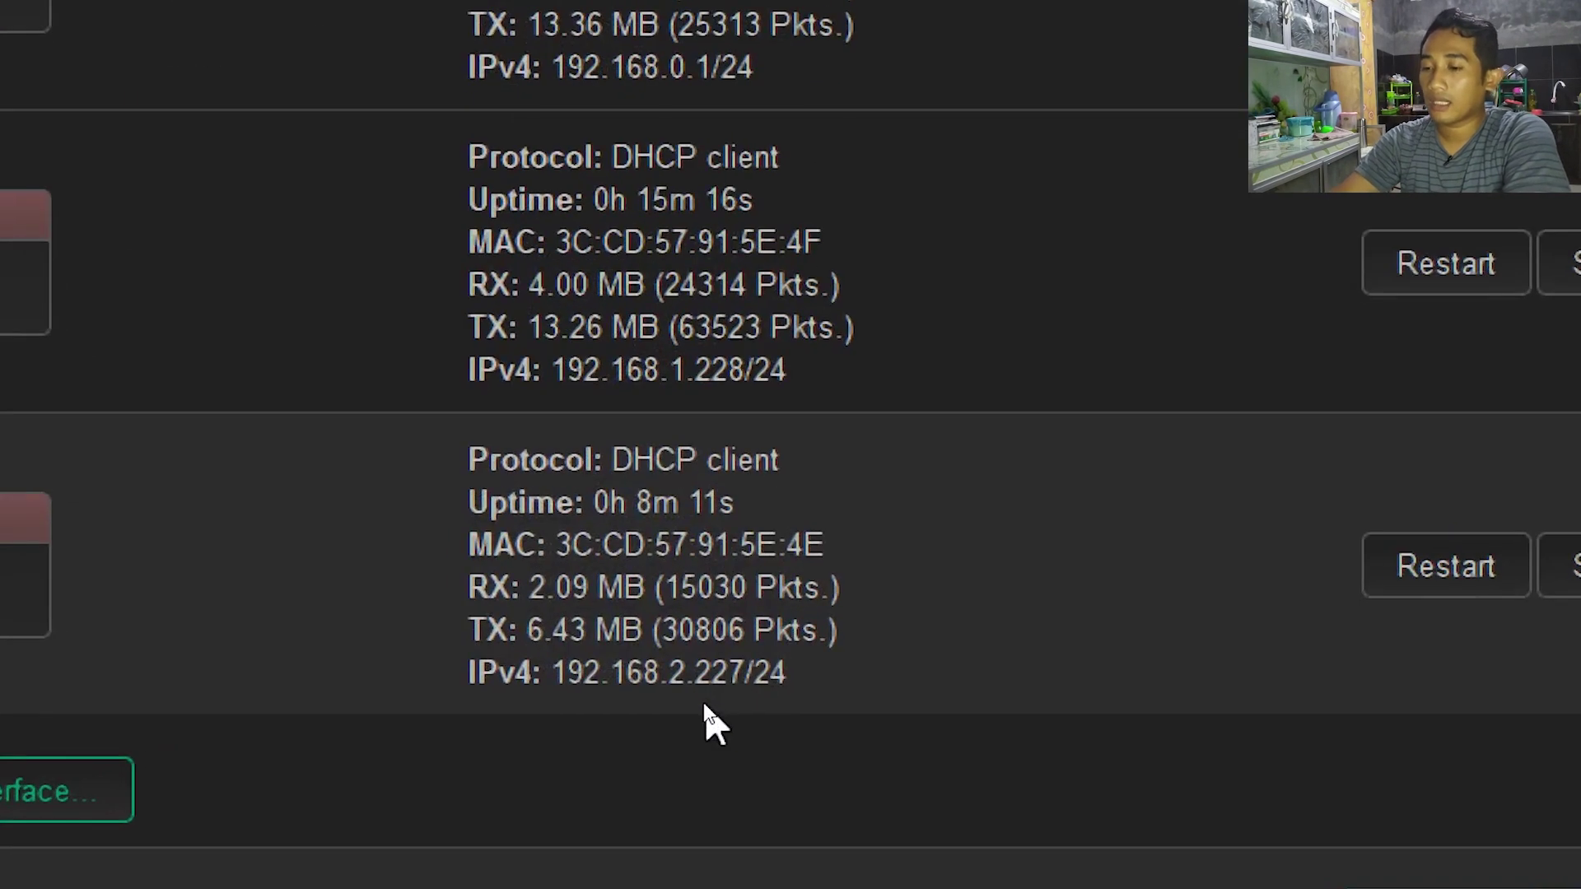
left_click_drag(711, 676, 559, 675)
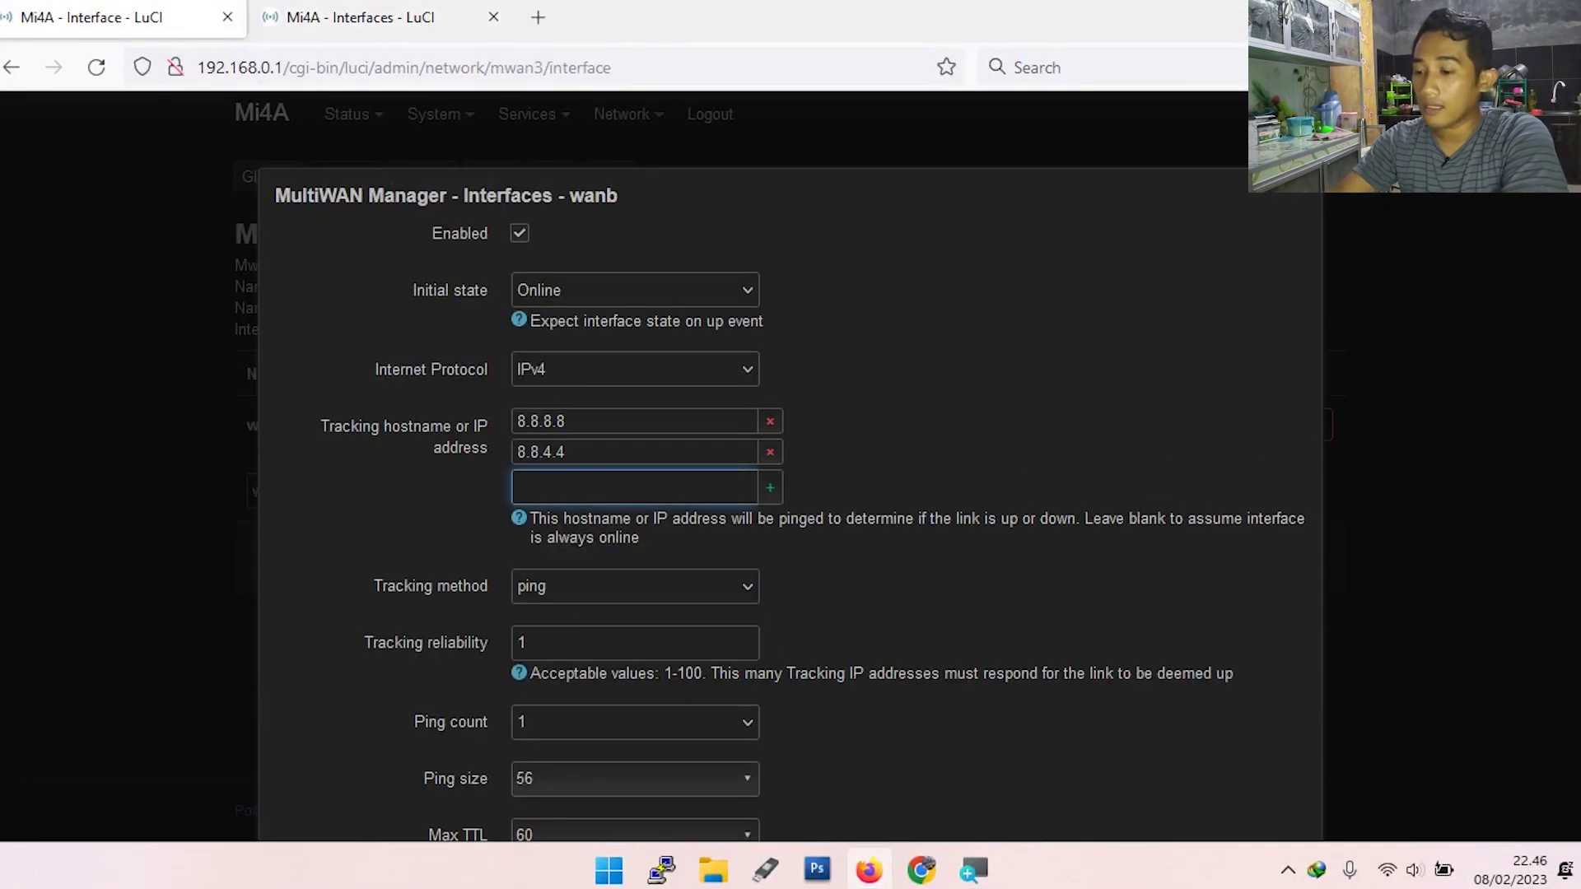
type("192.168.2.1")
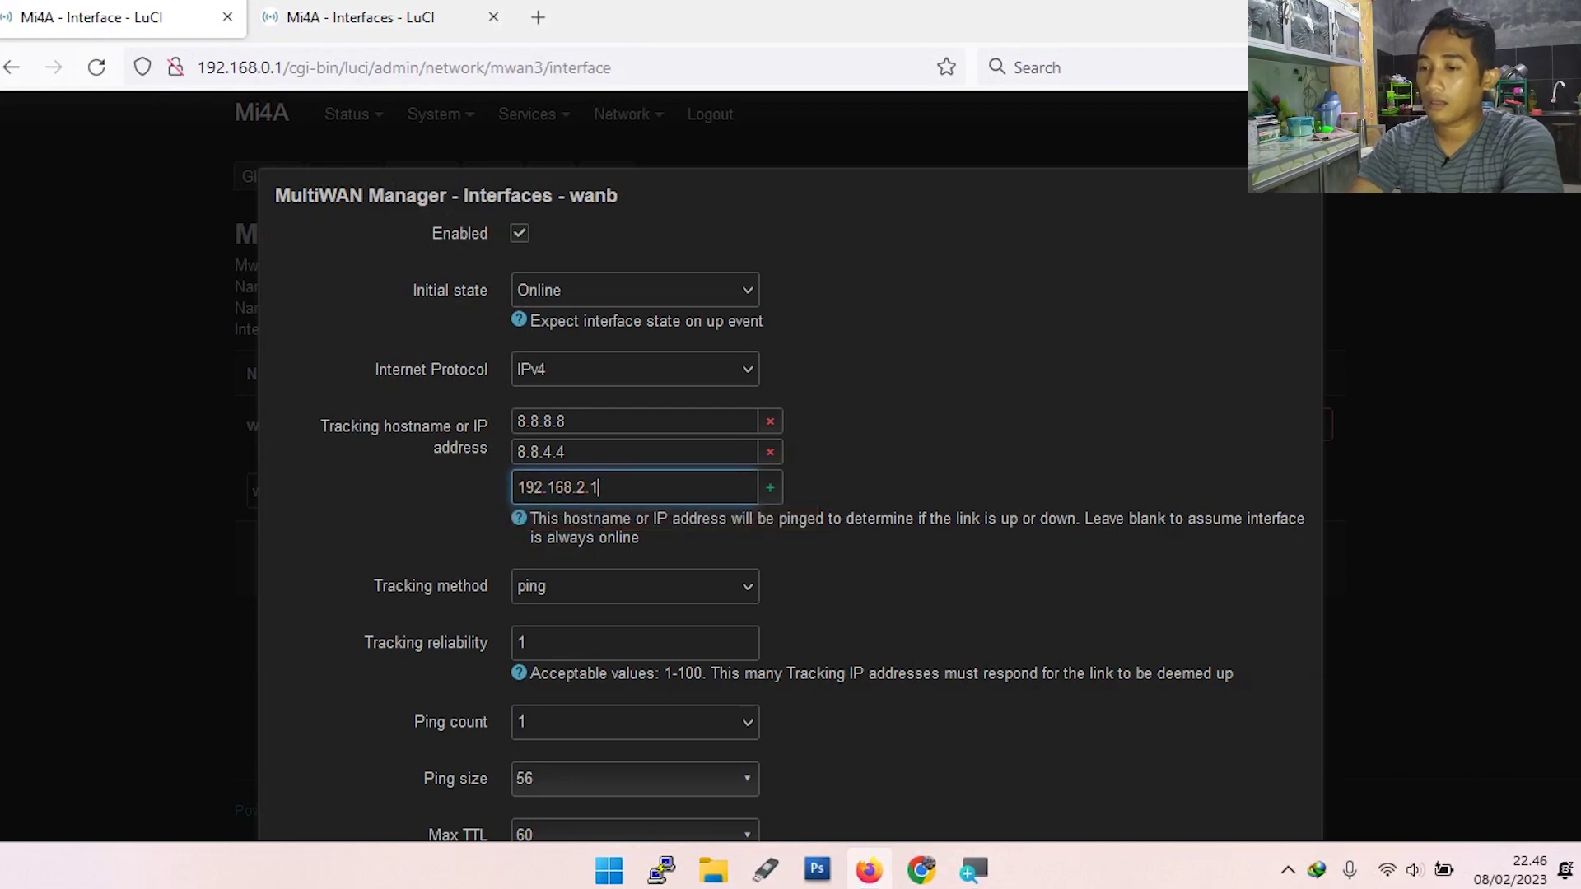
key("Return")
left_click(770, 488)
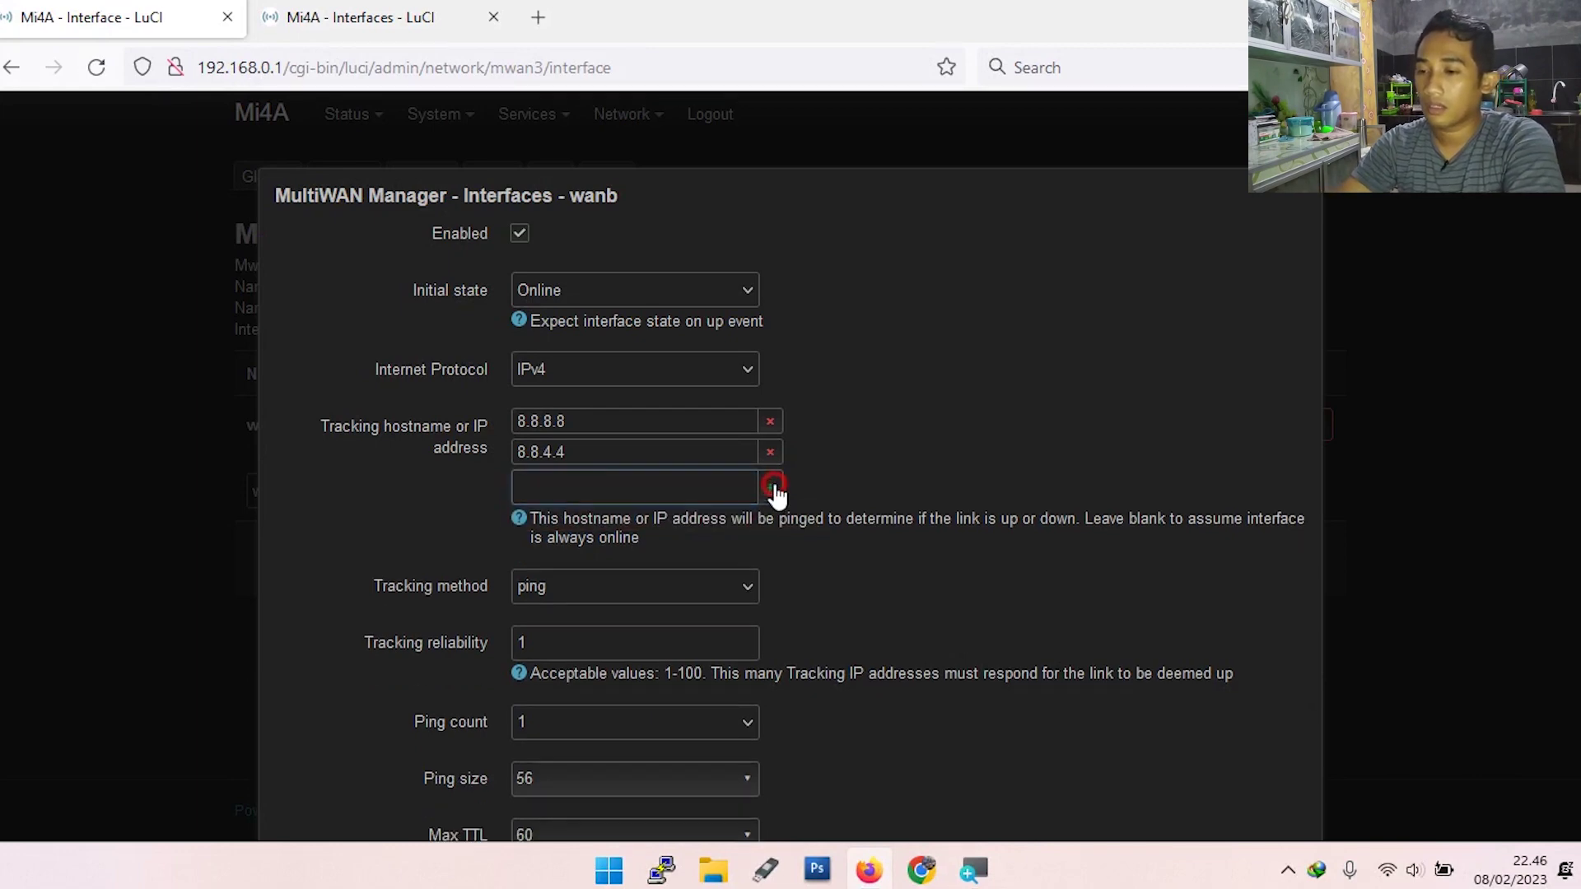
left_click(673, 491)
type("192")
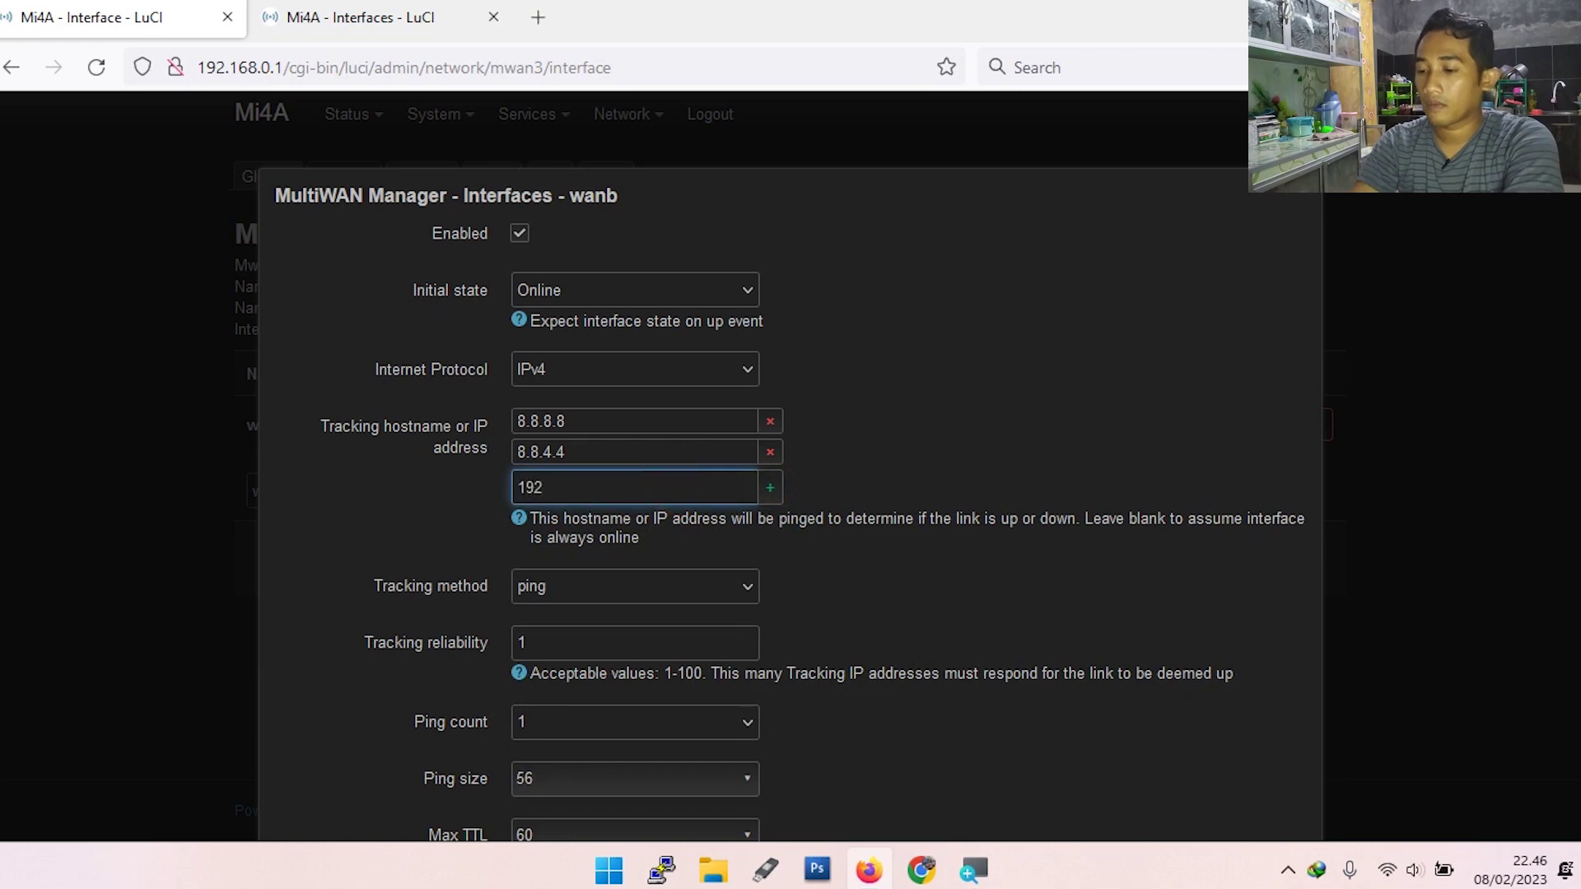
type(".168.2.1")
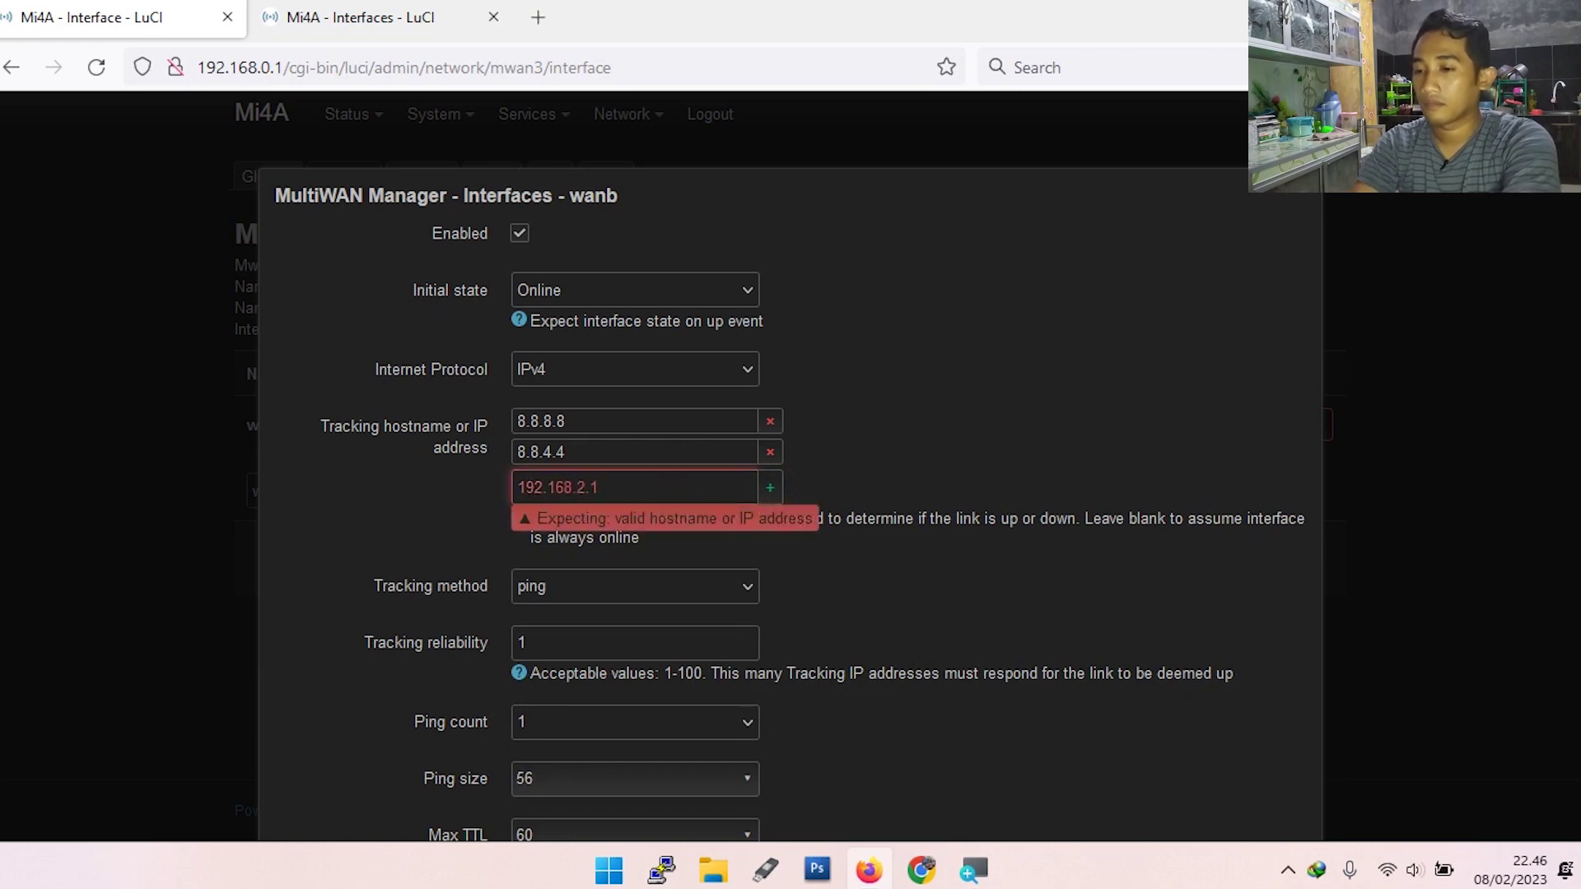
key("Return")
Check the metric assigned to the wanb interface at the end of its settings.
scroll(891, 473, "down", 4)
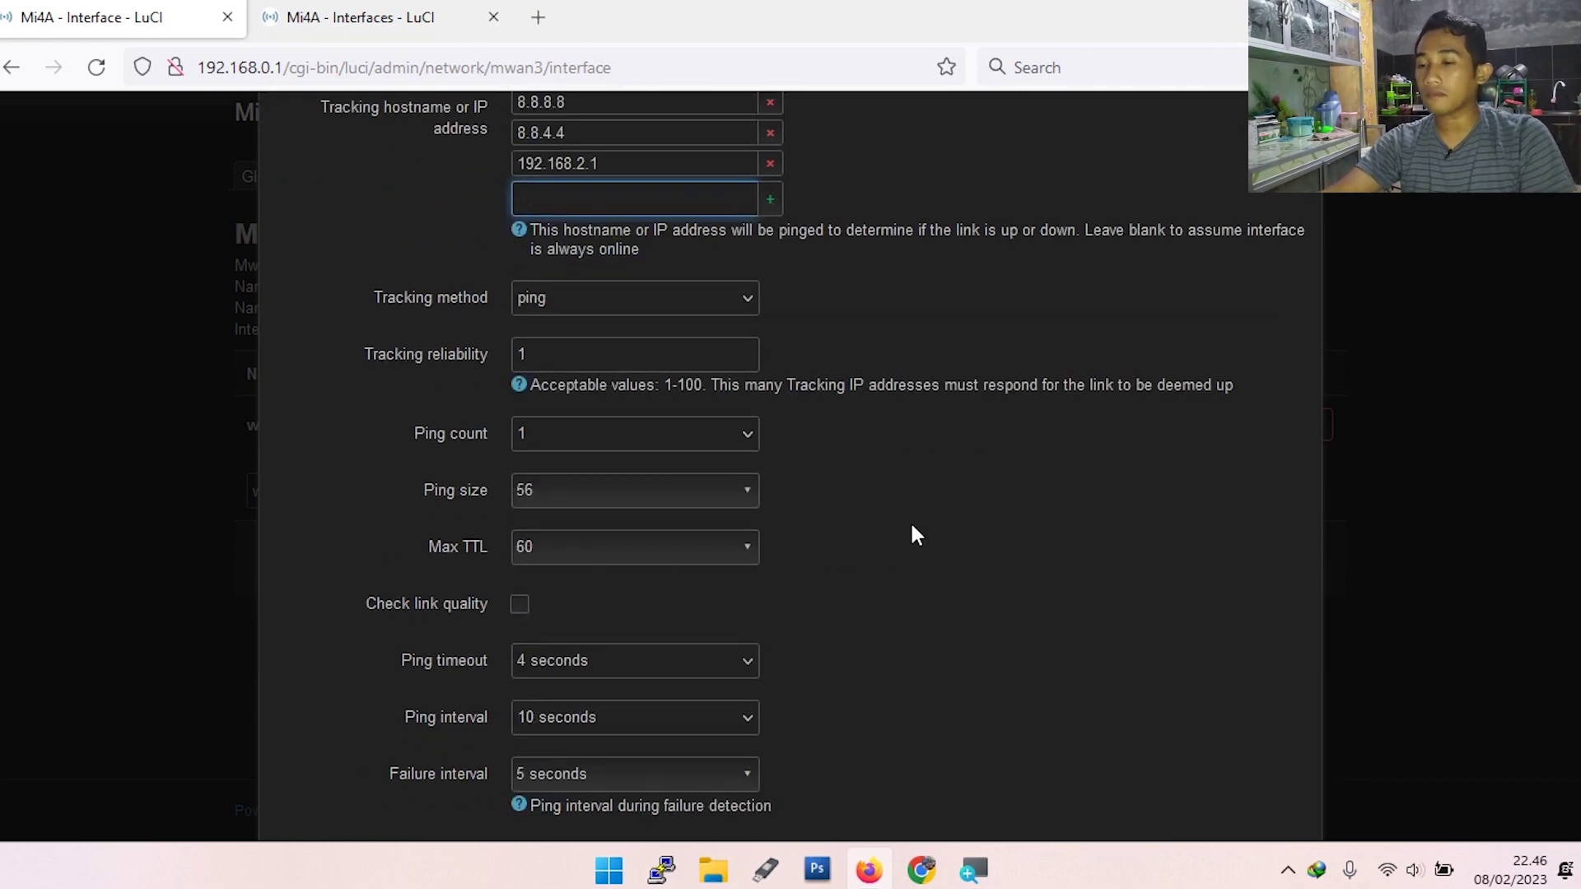
scroll(912, 530, "down", 7)
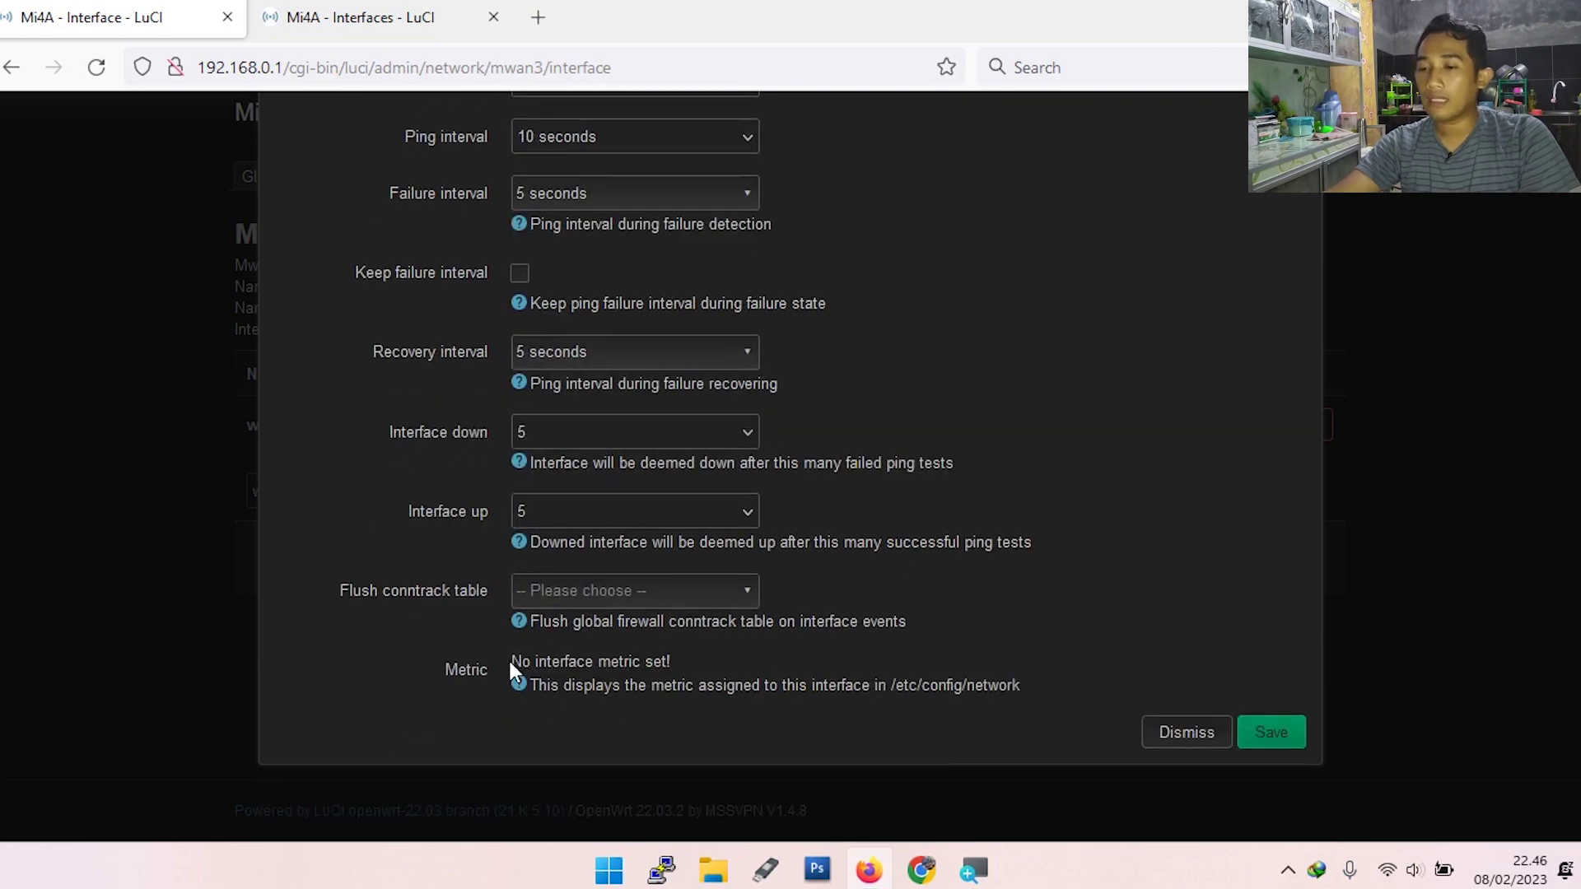
left_click_drag(510, 661, 723, 671)
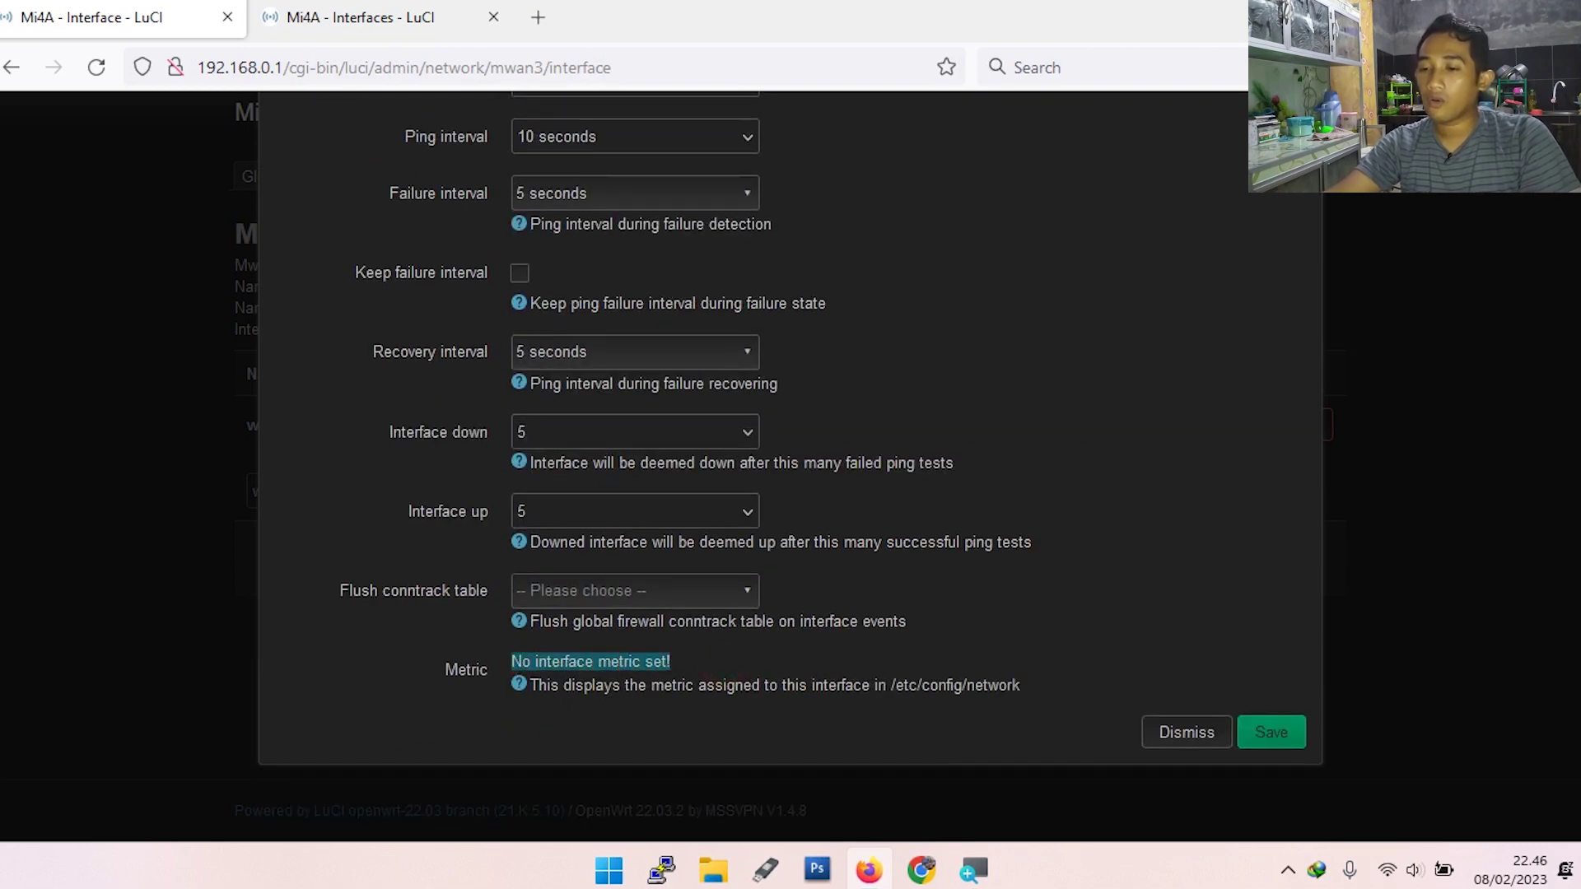
Discard the lowercase wanb interface entry and add a new MultiWAN interface named WANB in capitals.
left_click(1198, 735)
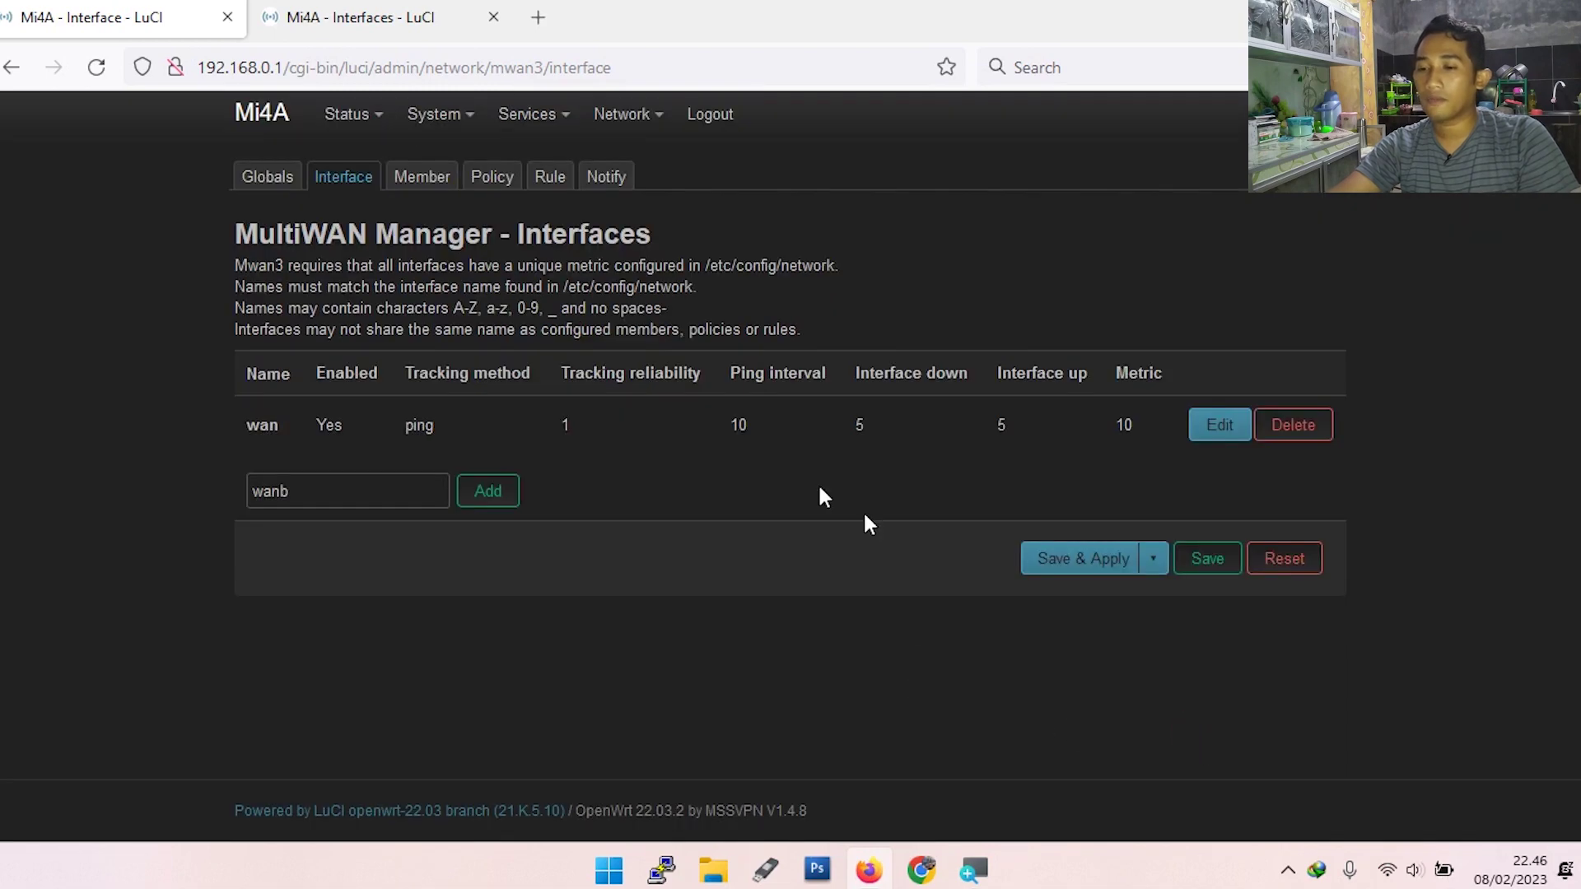
left_click(327, 488)
left_click_drag(327, 488, 236, 486)
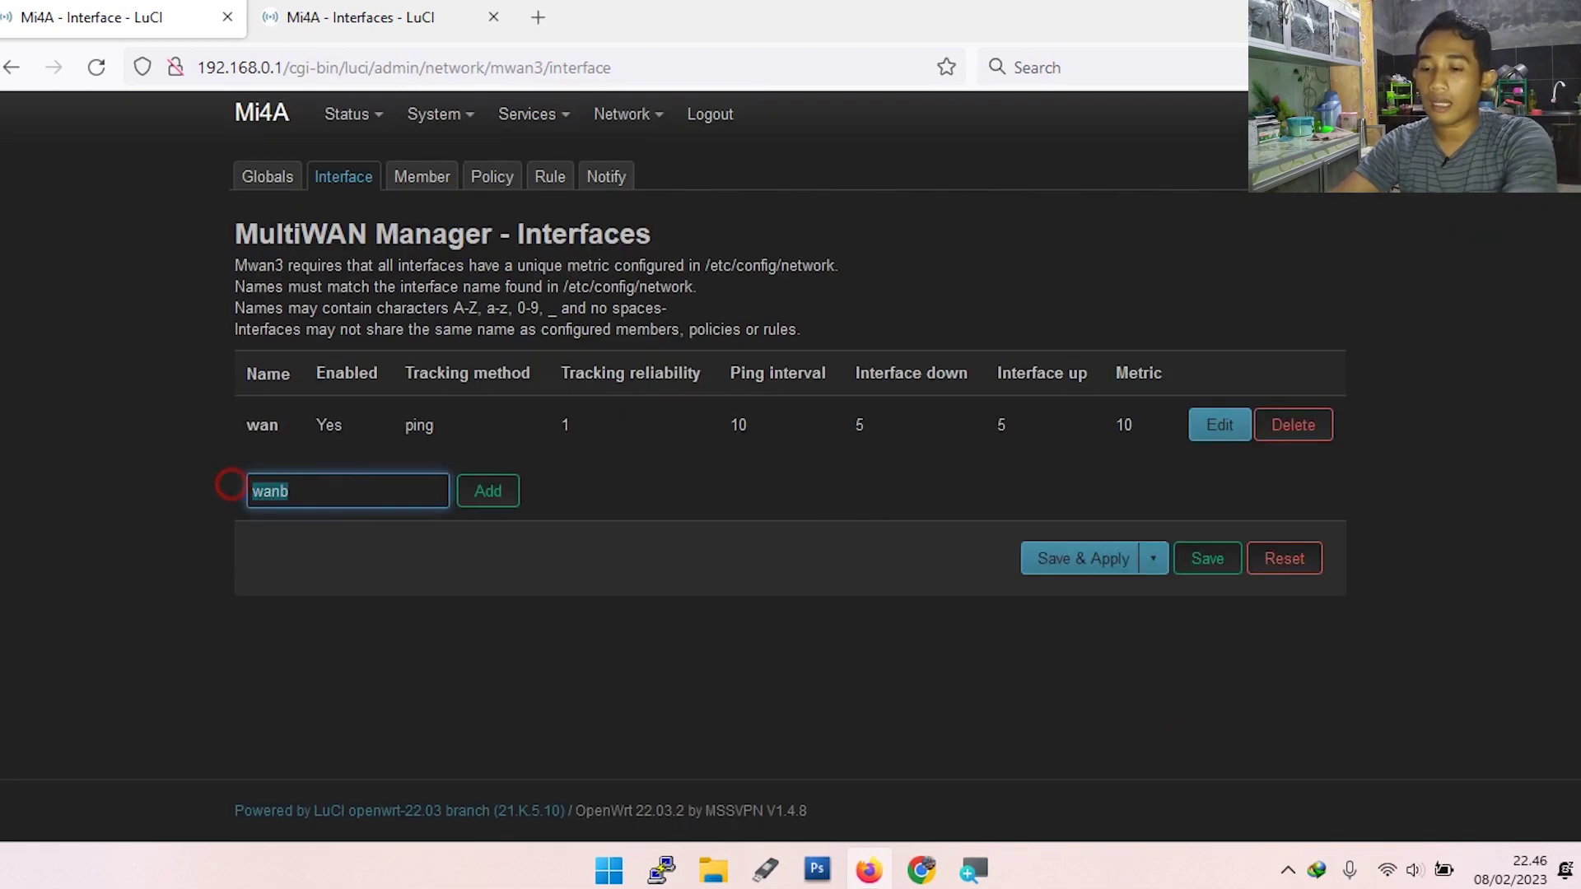
type("WA")
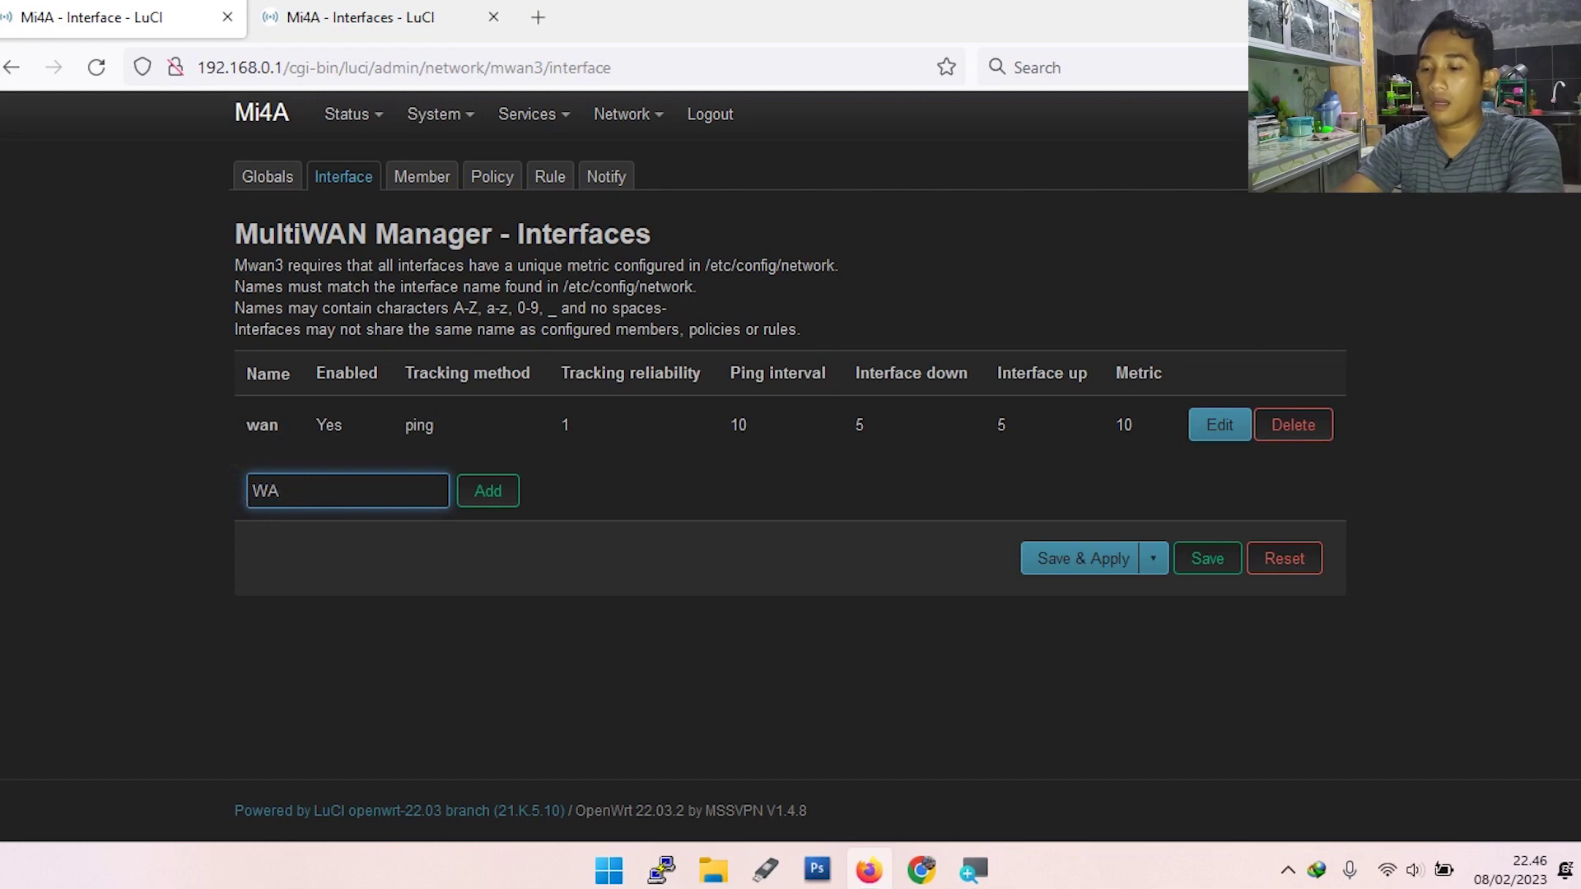
type("NB")
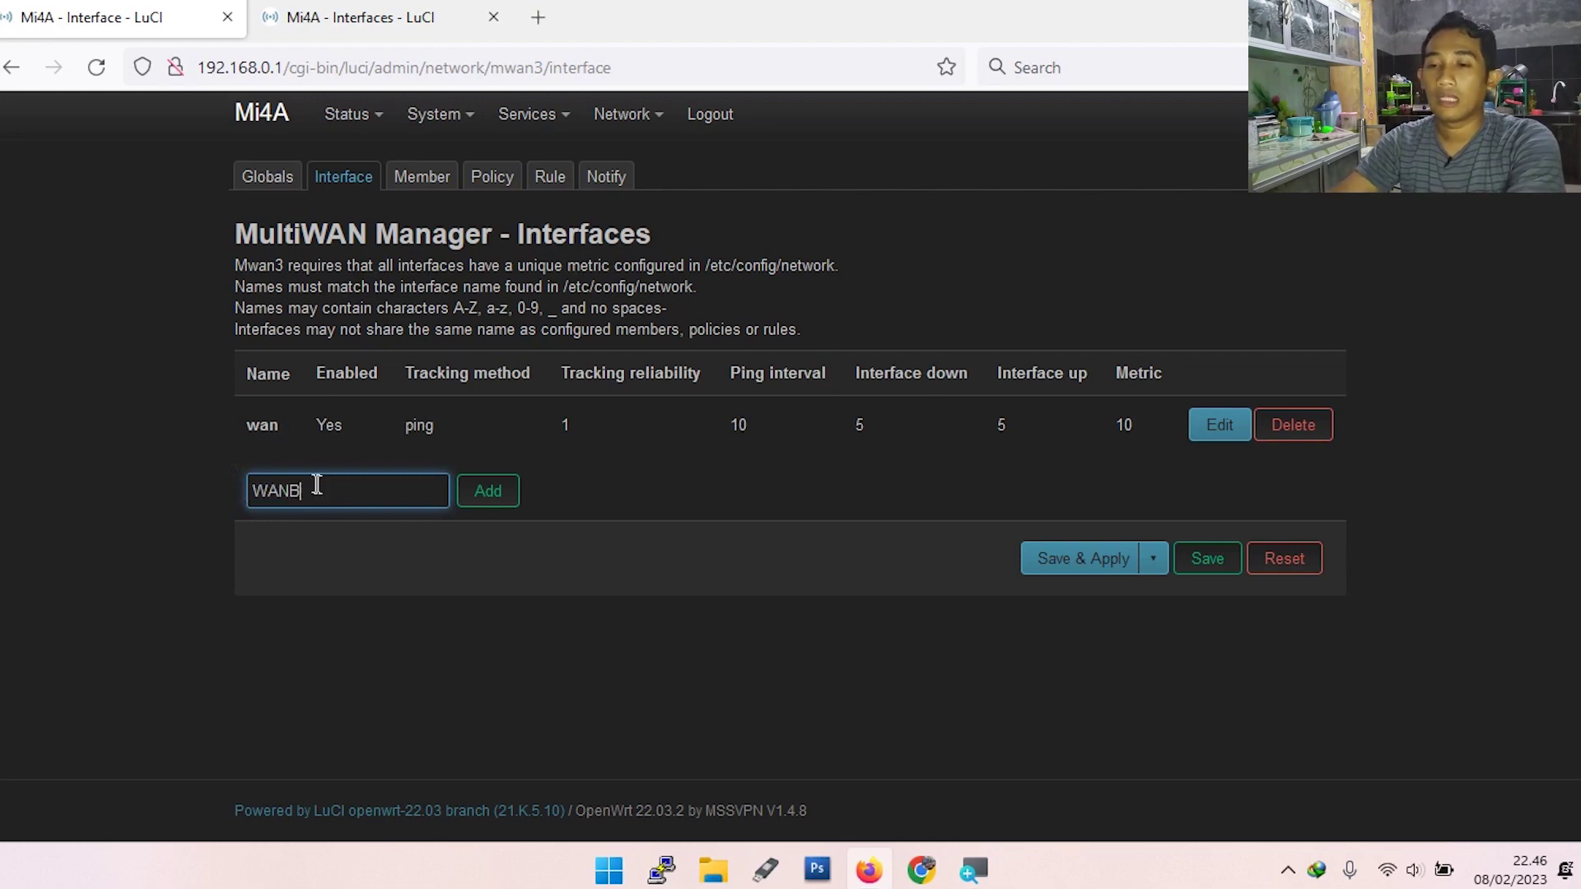
left_click(498, 492)
Enable the WANB interface with its initial state set to Online and its internet protocol set to IPv4.
left_click(520, 234)
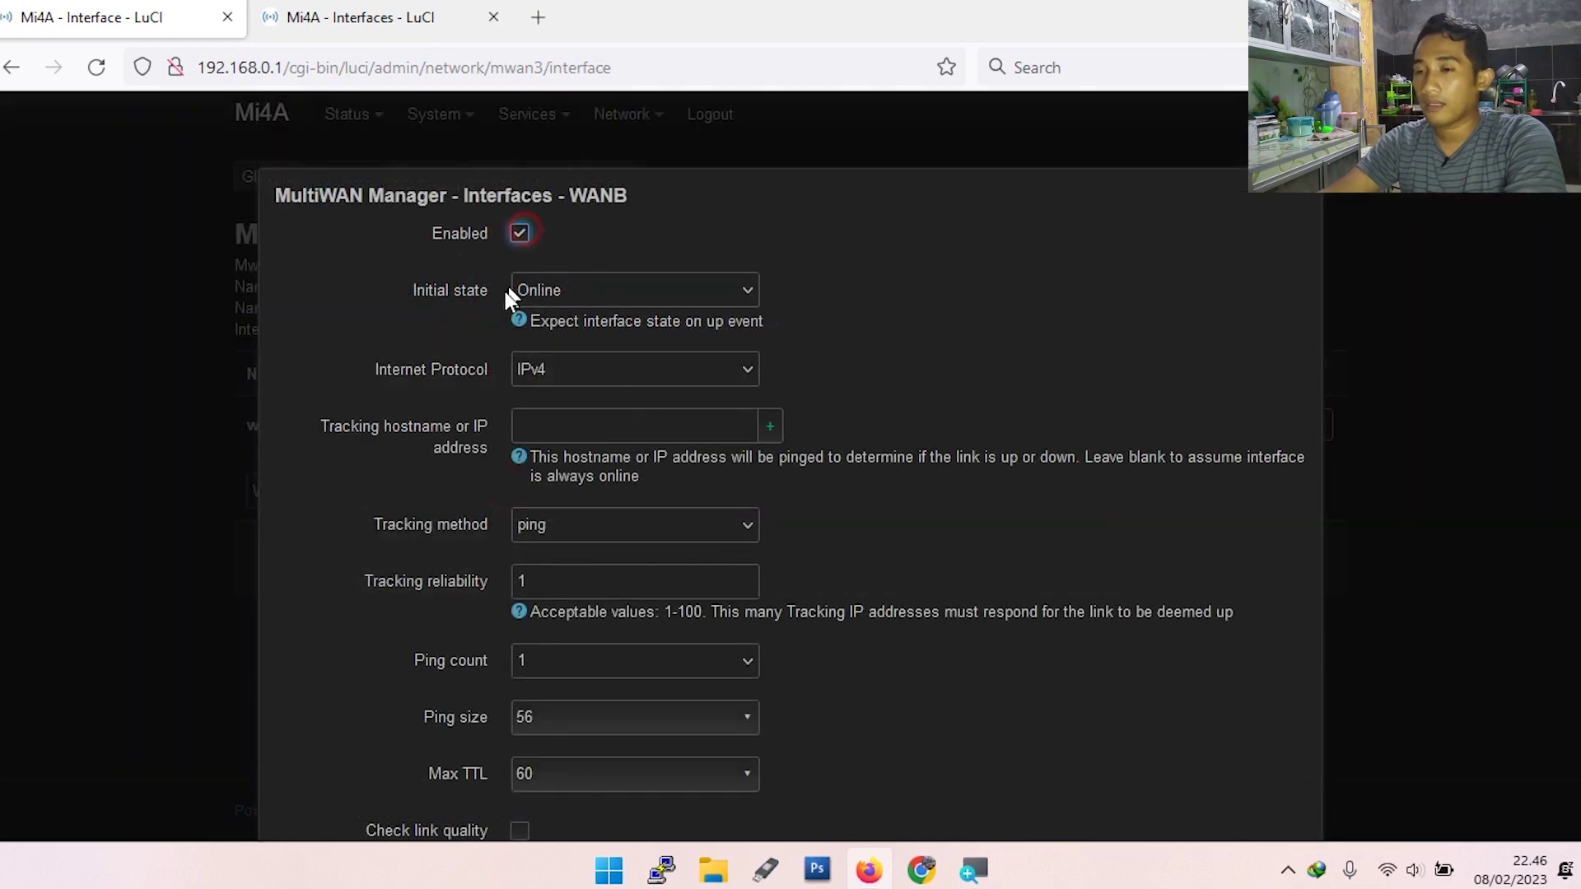
left_click(560, 303)
left_click(562, 369)
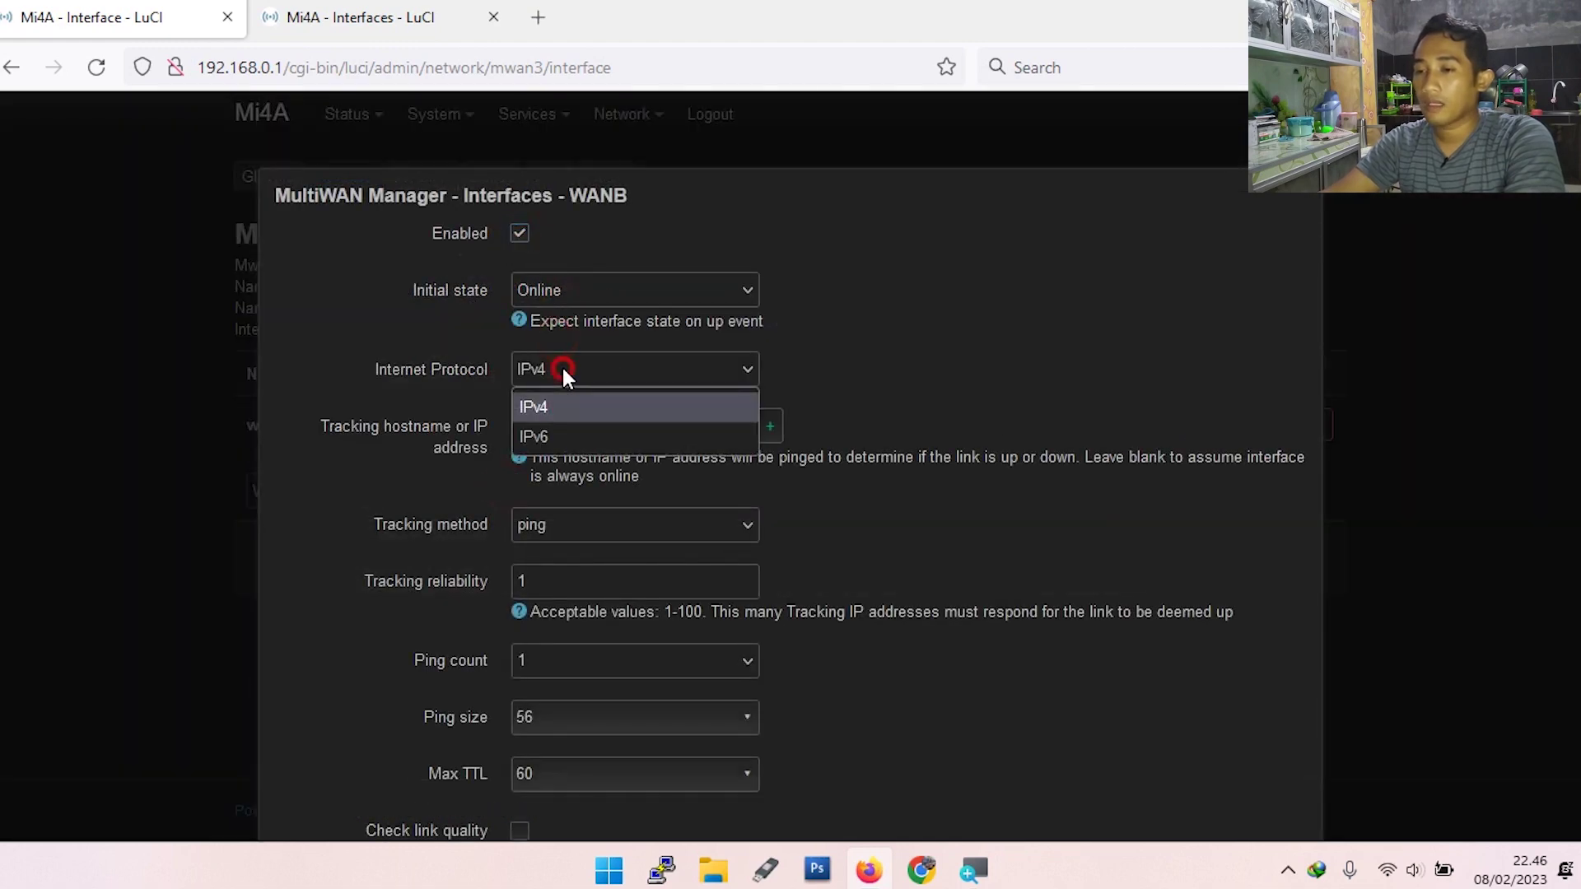
left_click(560, 398)
Add 8.8.8.8 and 8.8.4.4 as tracking IP addresses for the WANB interface.
left_click(575, 426)
type("8.8")
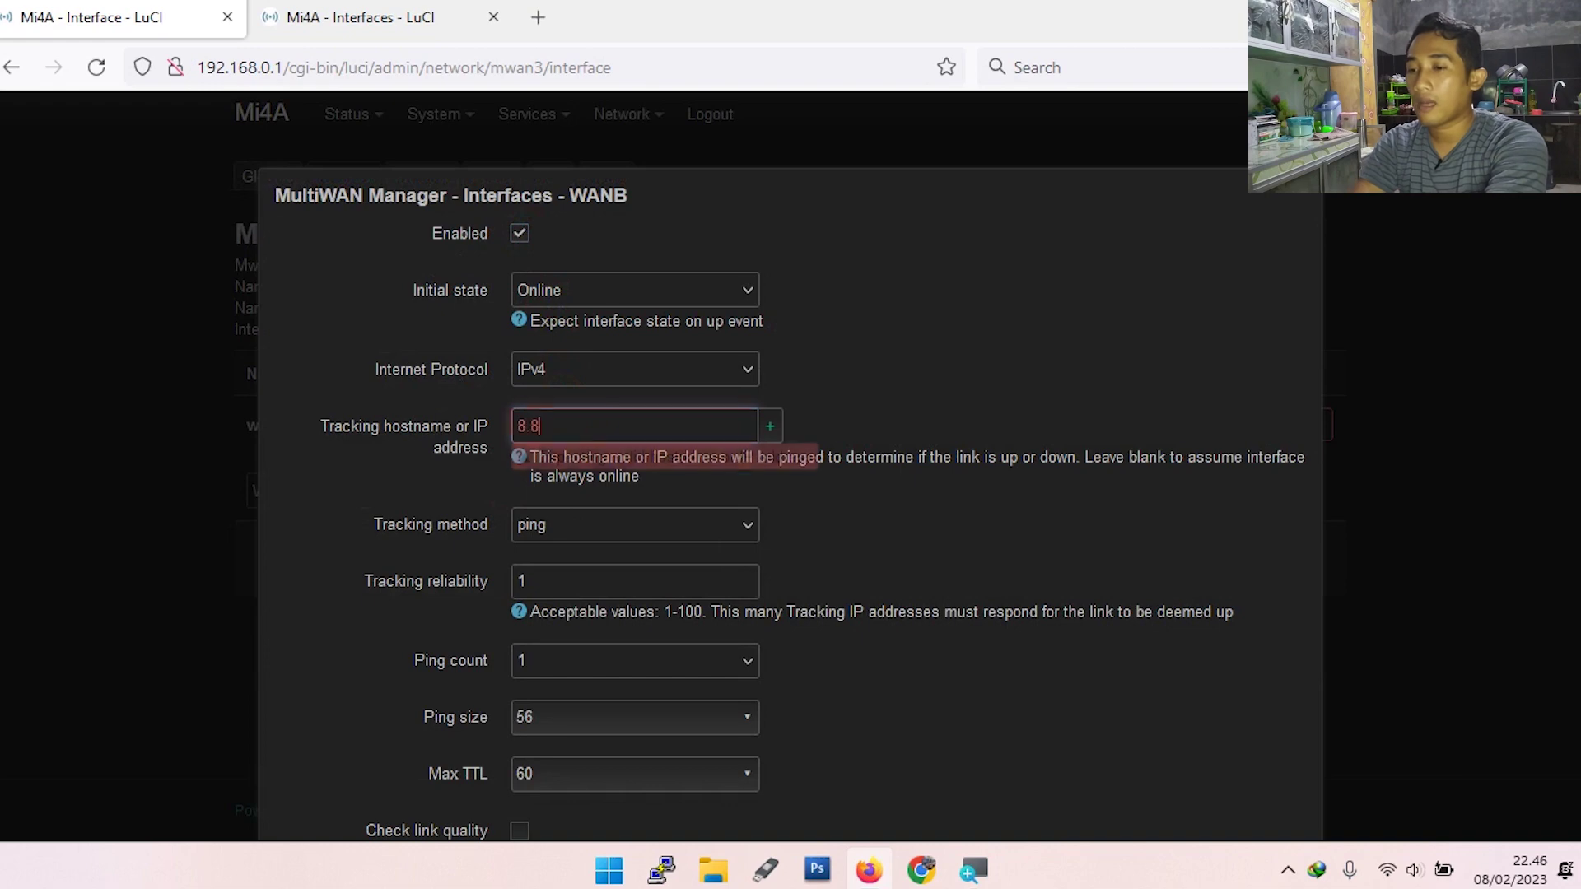
type(".8.8")
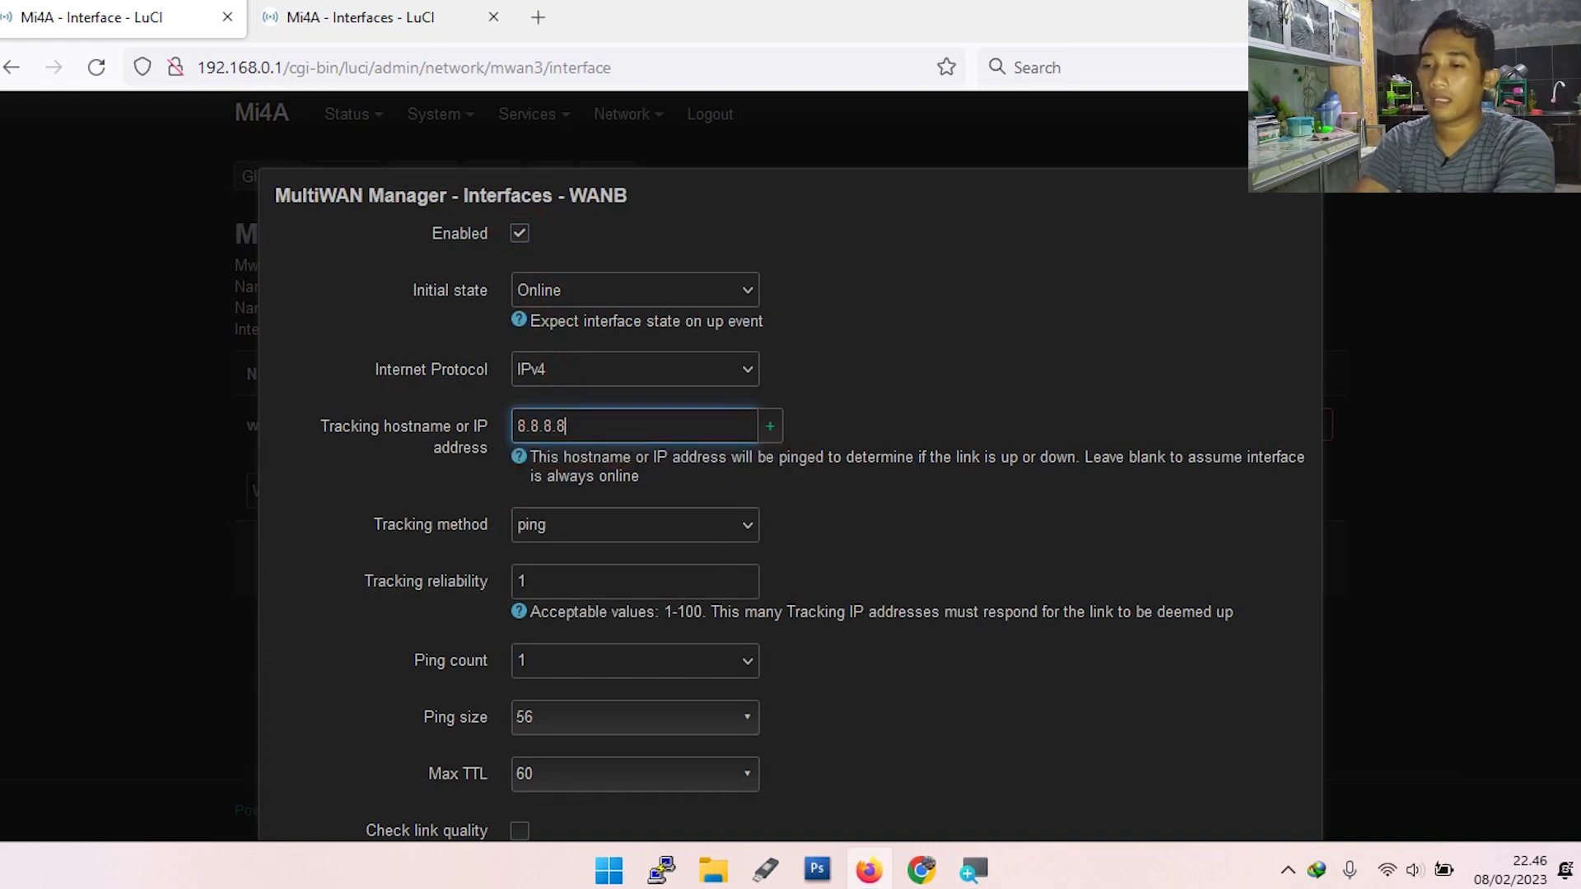
key("Return")
type("8.8.")
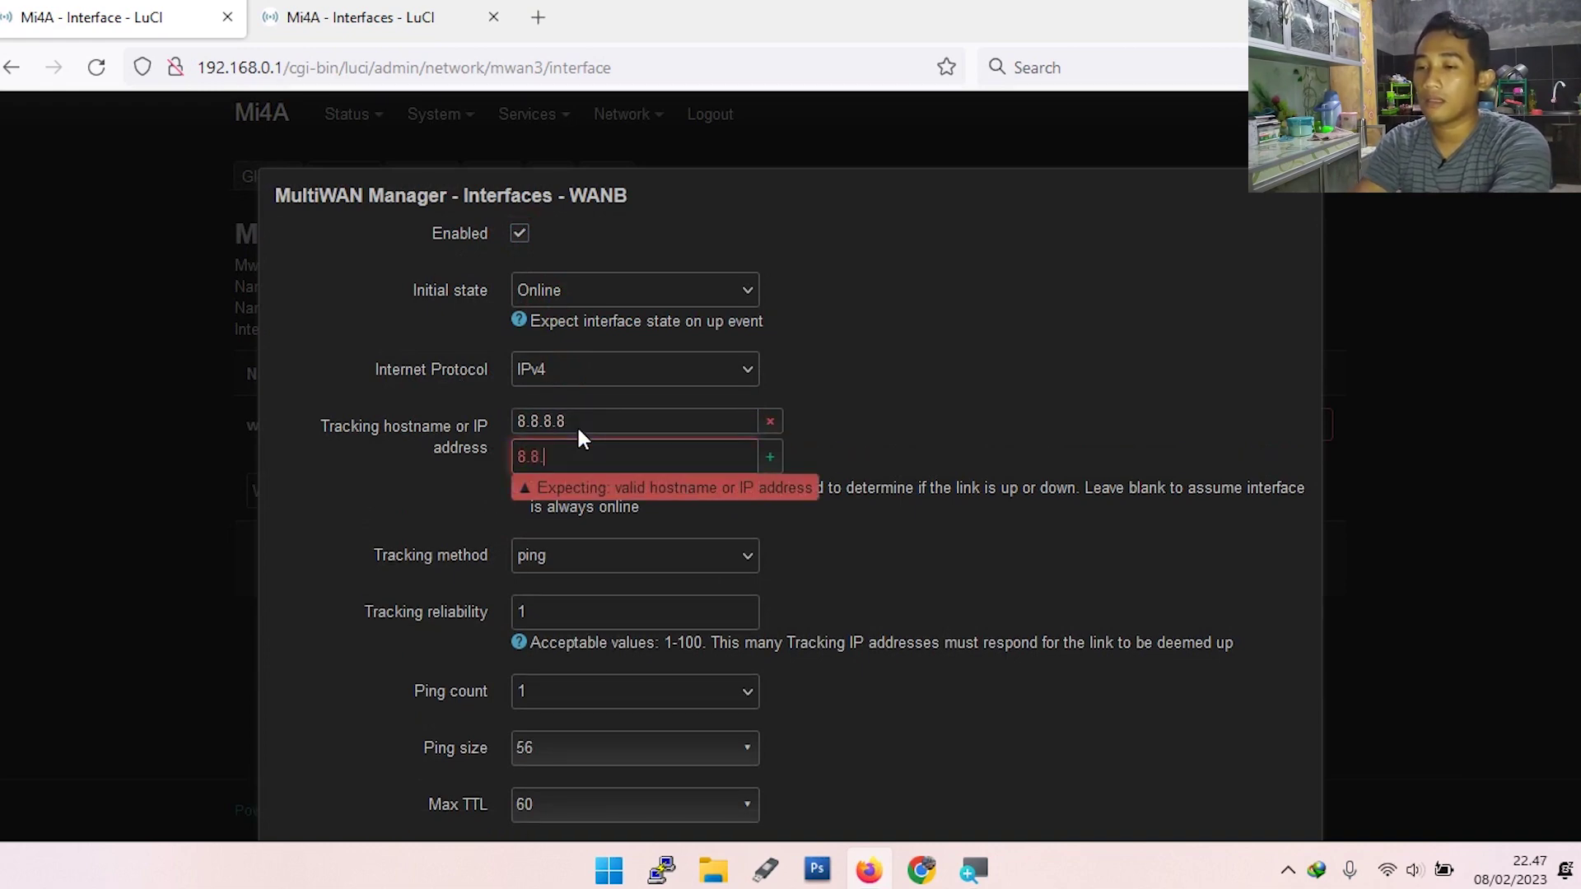
type("4.4")
key("Return")
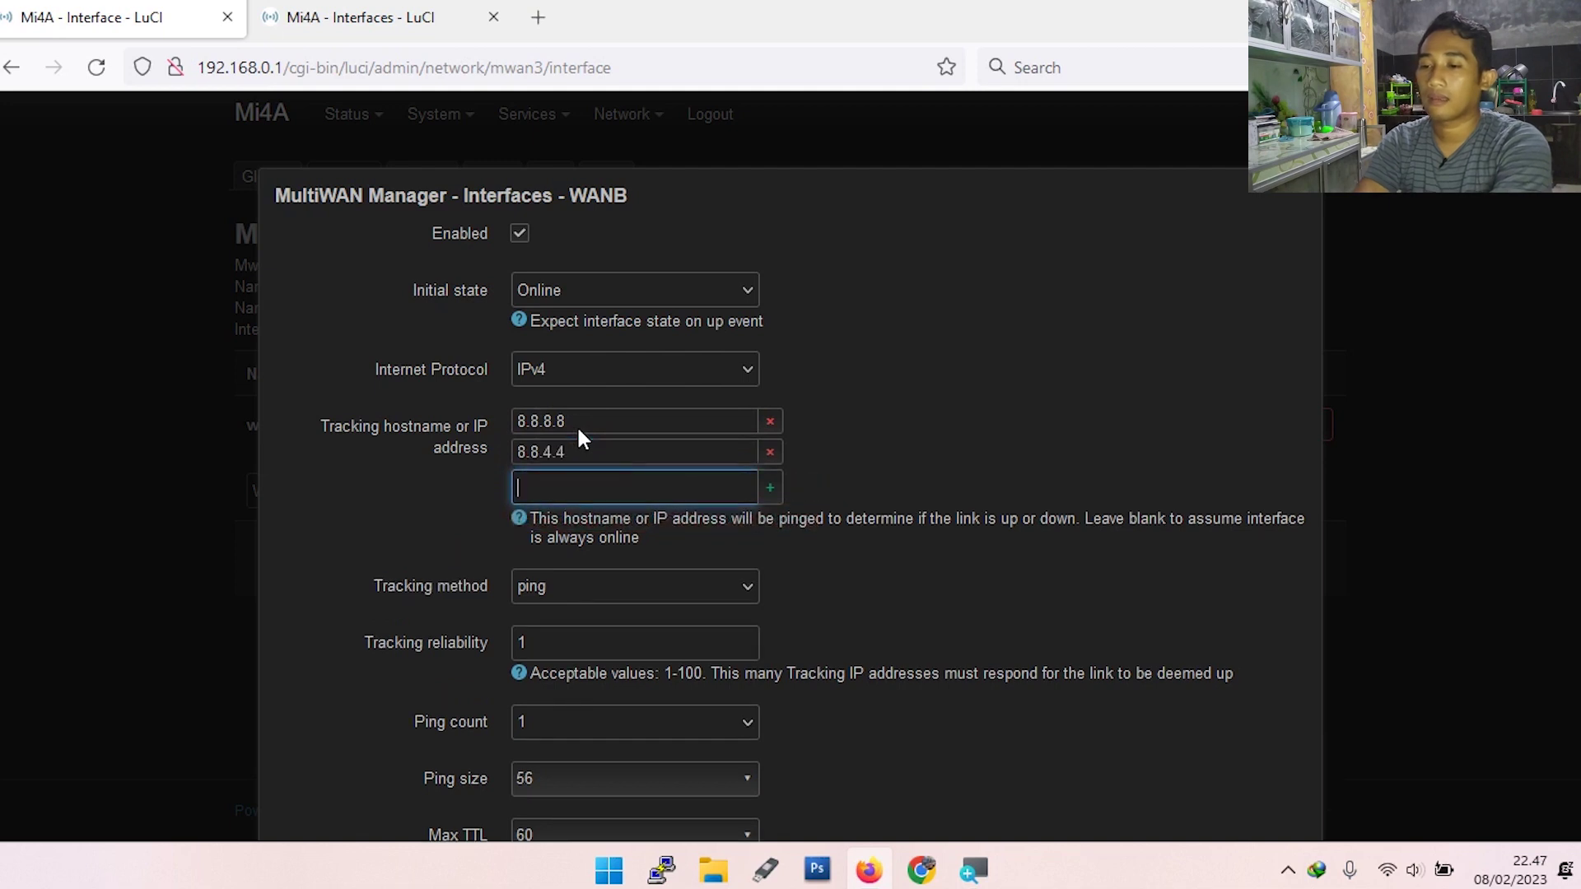
Add 192.168.2.1 as the third tracking IP address for the WANB interface.
type("192.1")
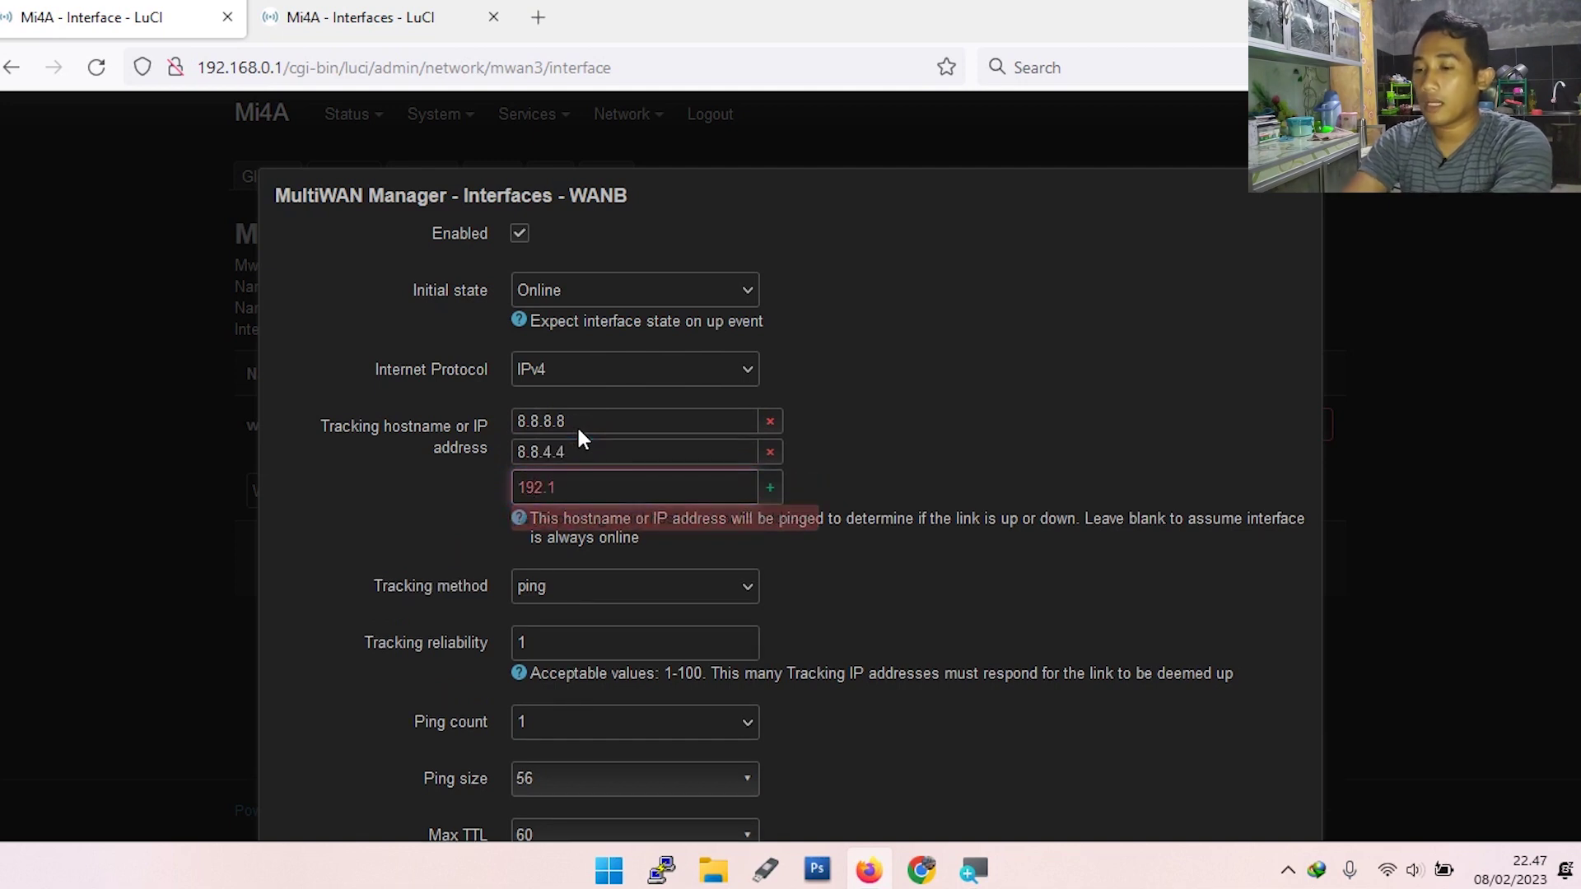
type("68.2..1")
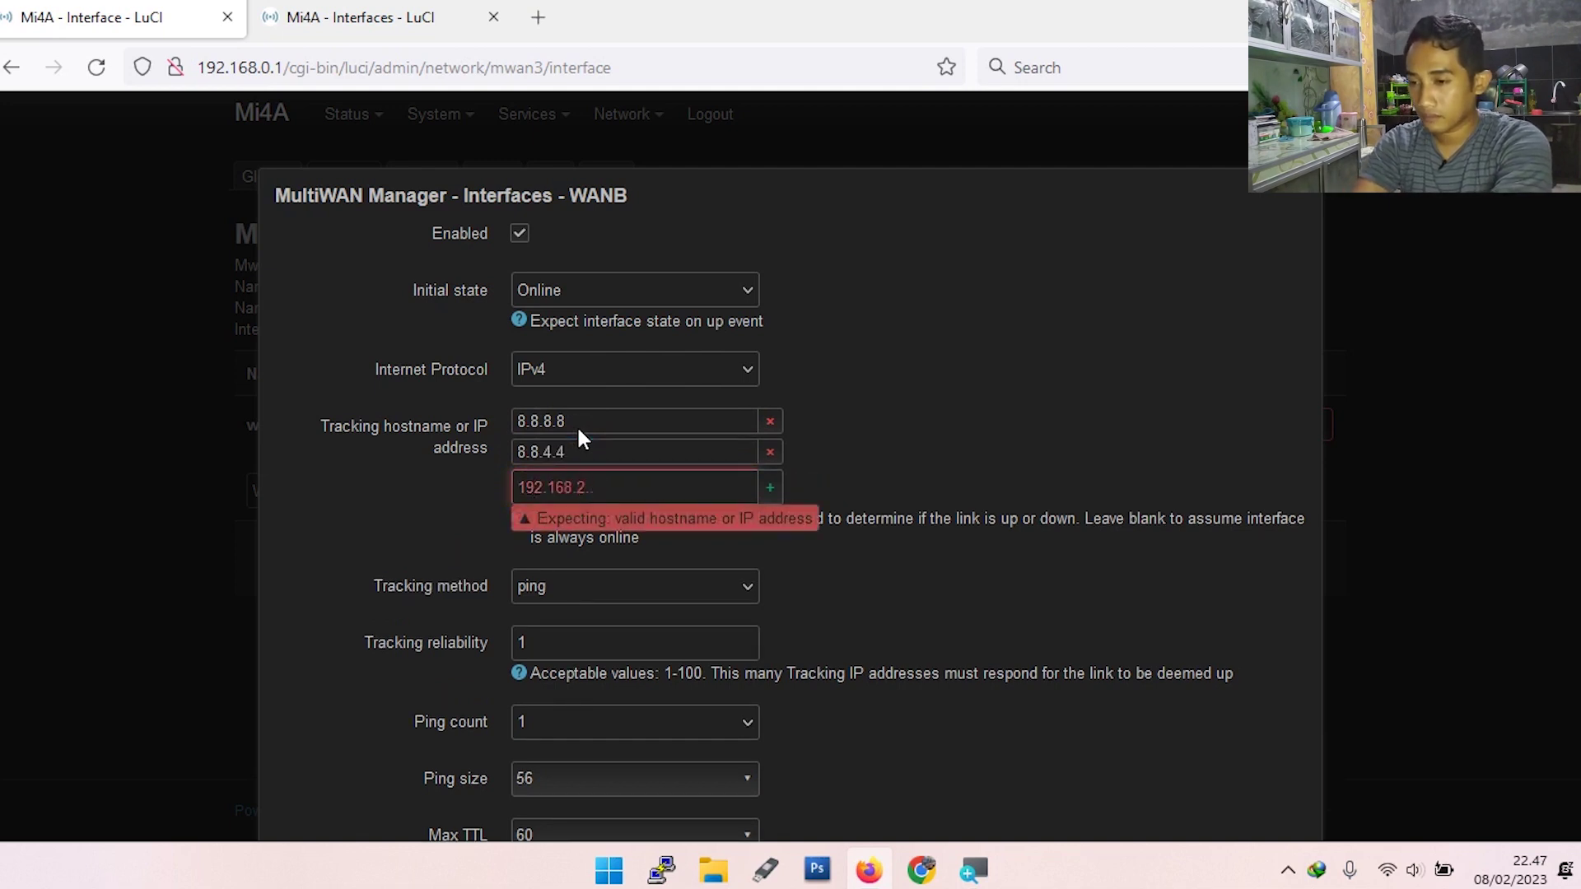
key("BackSpace")
type("1")
key("Return")
Check the metric assigned to WANB at the end of its settings and save the interface.
scroll(868, 424, "down", 5)
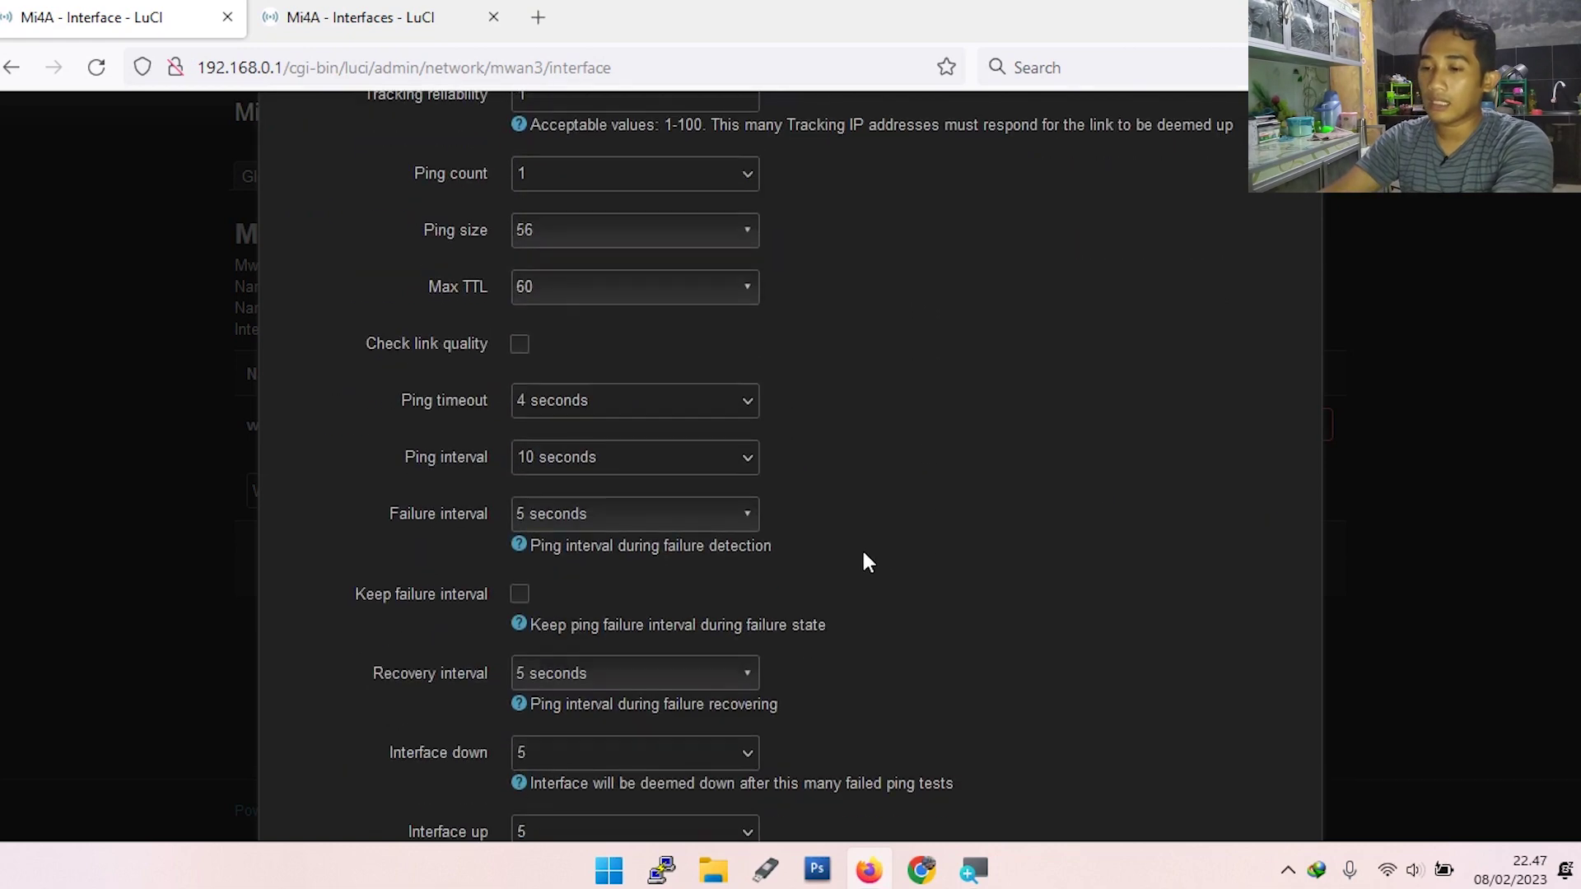
scroll(868, 564, "down", 4)
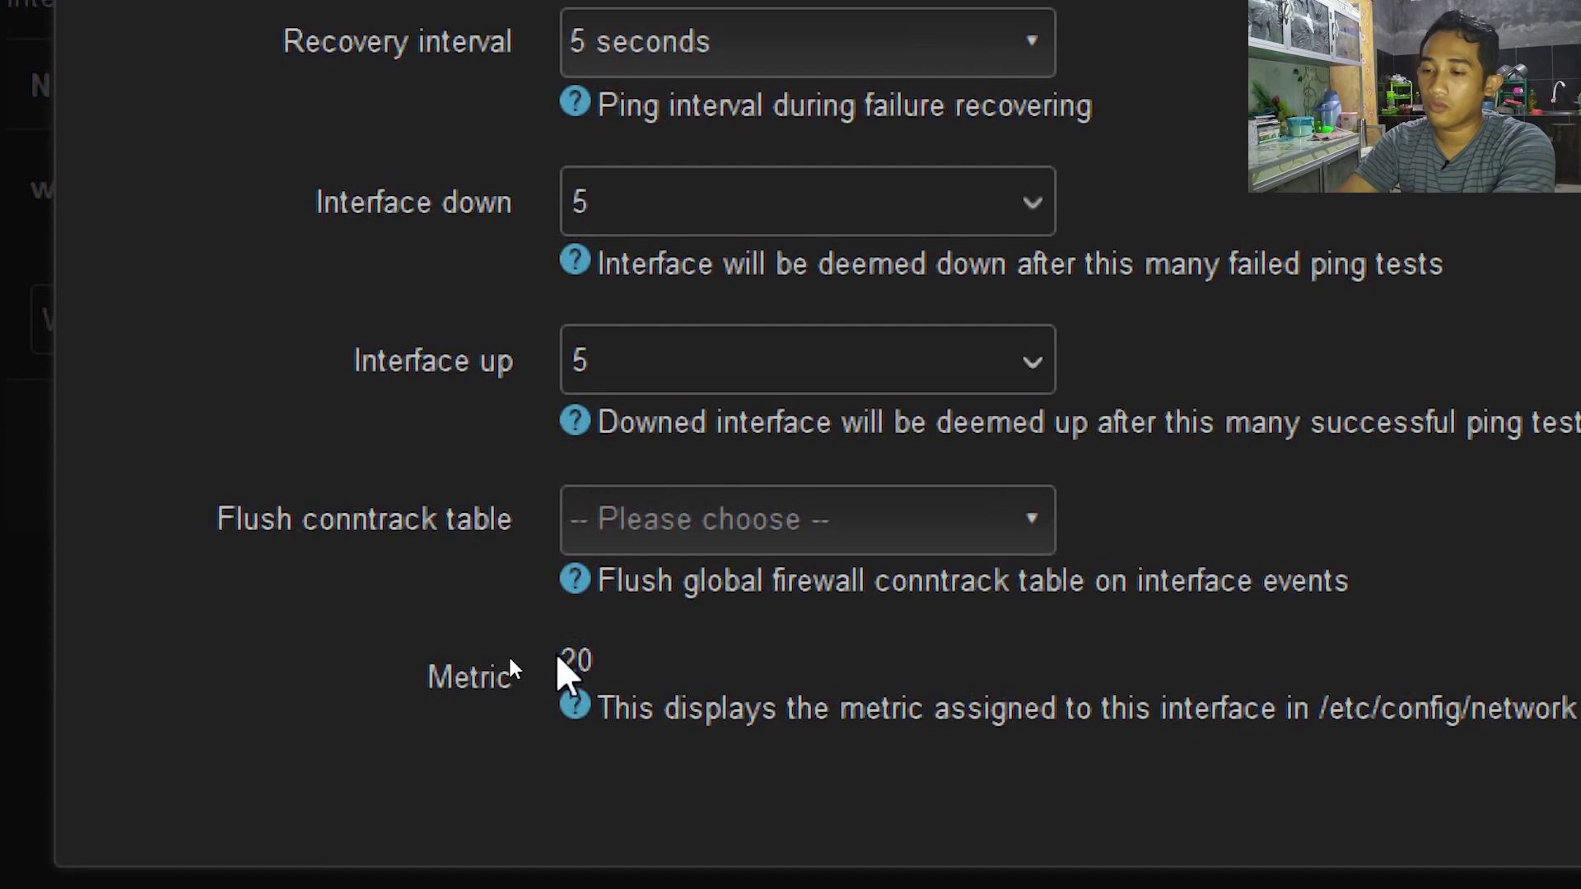
left_click_drag(496, 661, 535, 667)
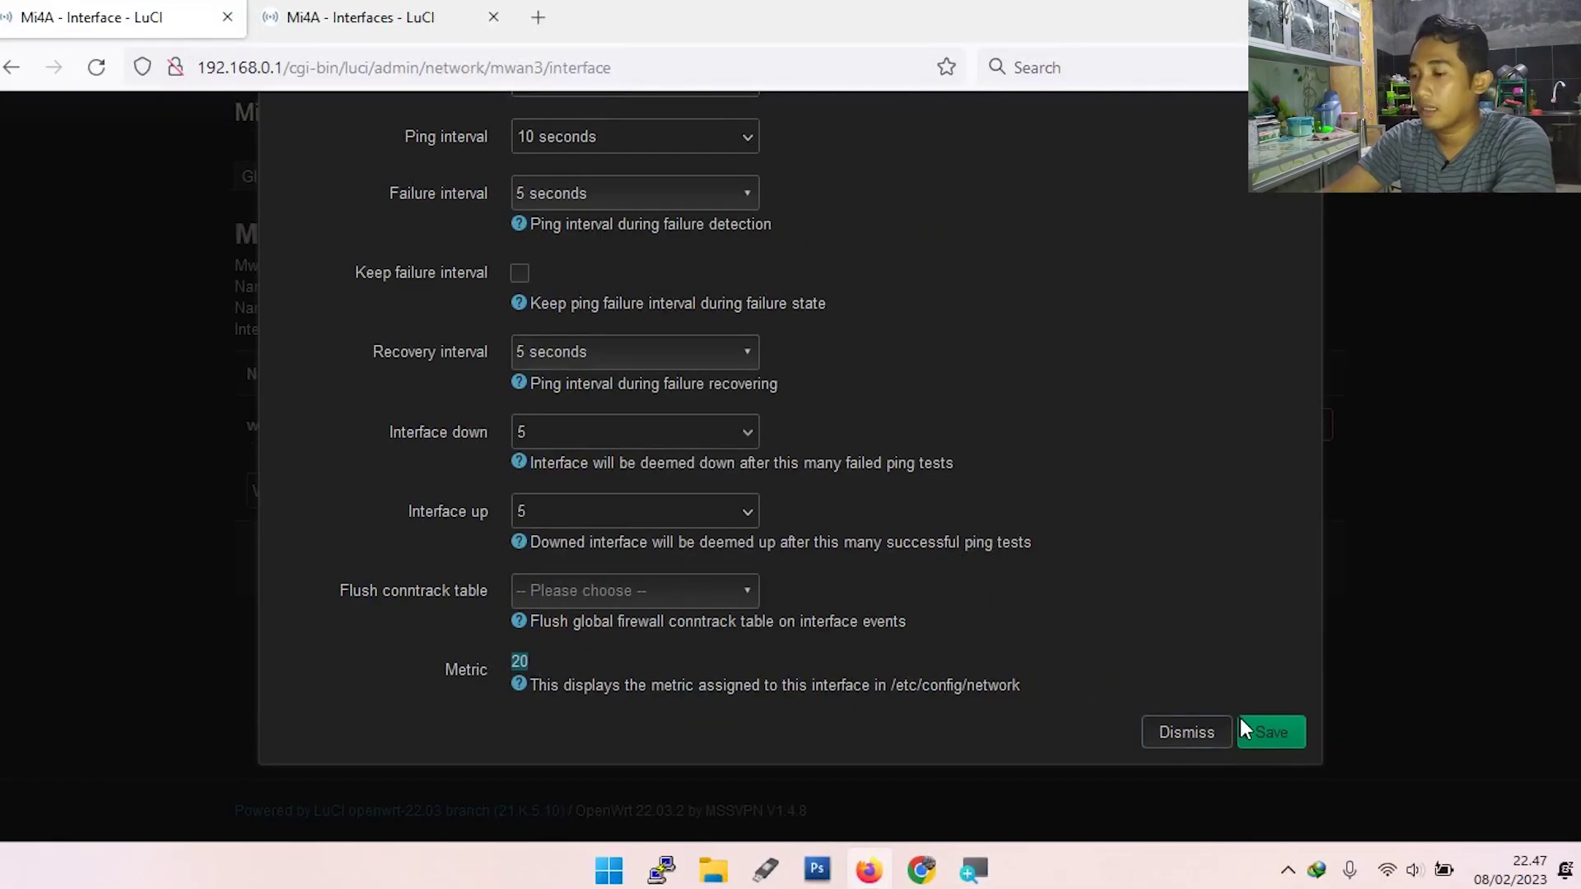
left_click(1283, 741)
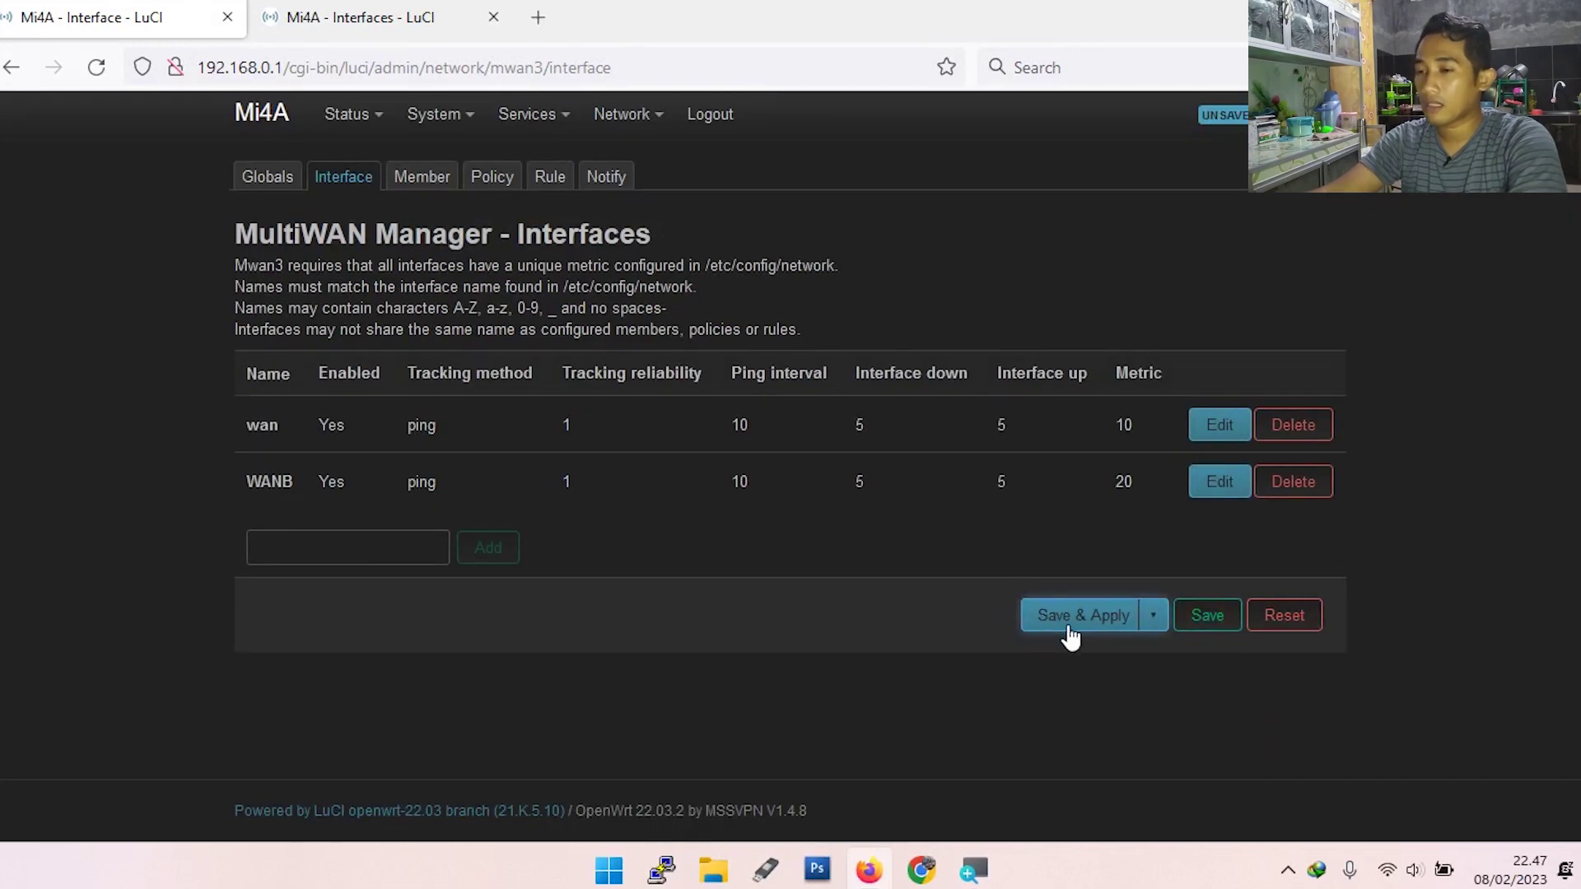
Delete all four existing MultiWAN members: wan_net, wanb_net, wan2_net and wanb2_net.
left_click(410, 177)
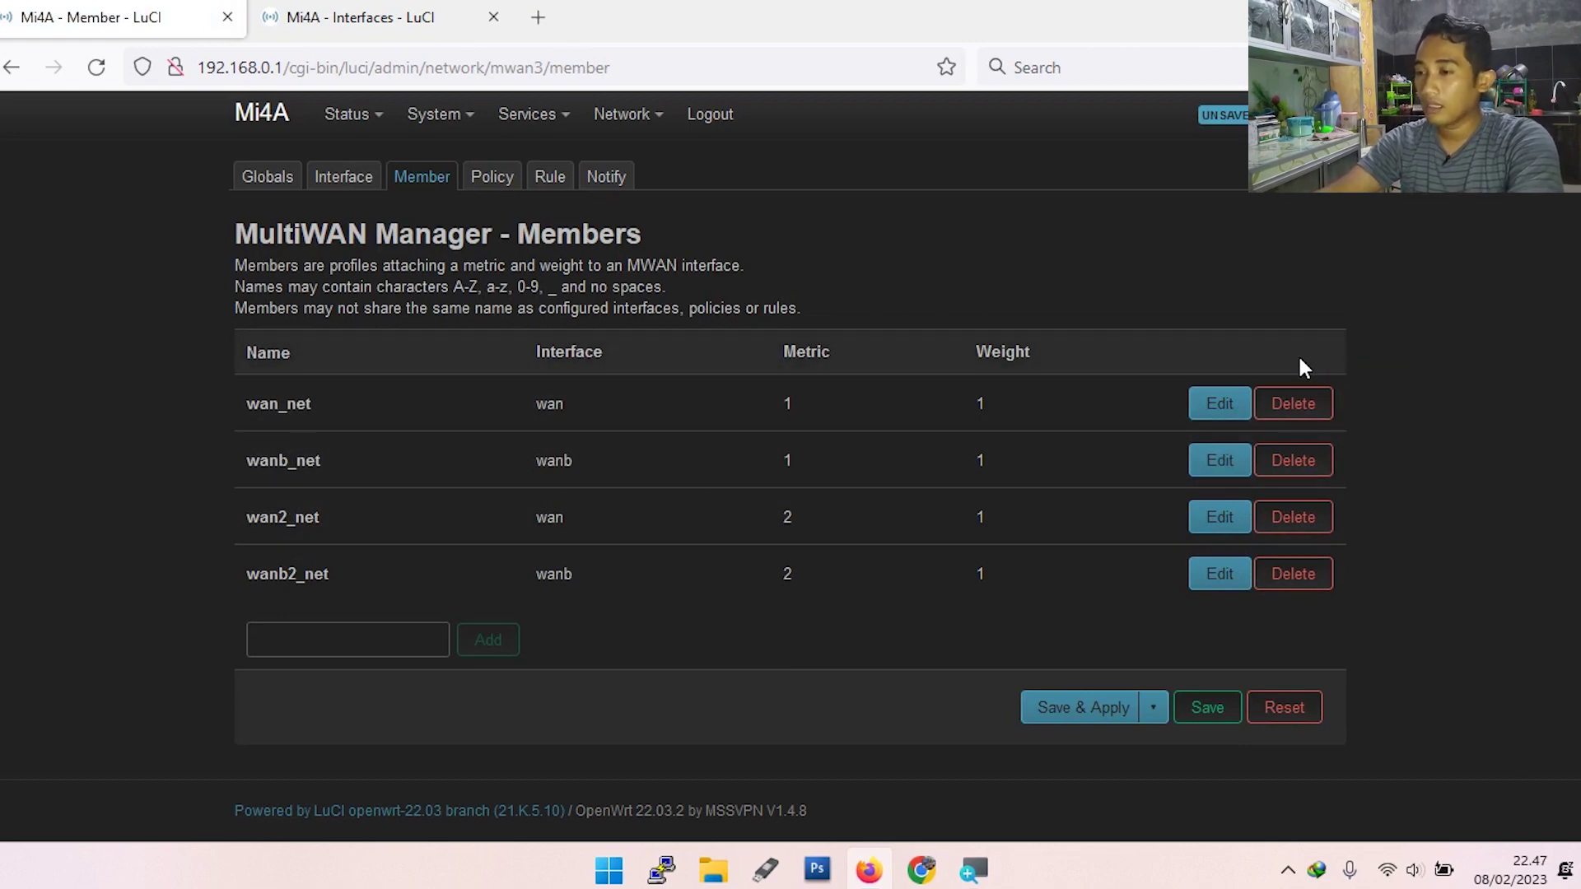
left_click(1293, 412)
left_click(1290, 410)
left_click(1291, 412)
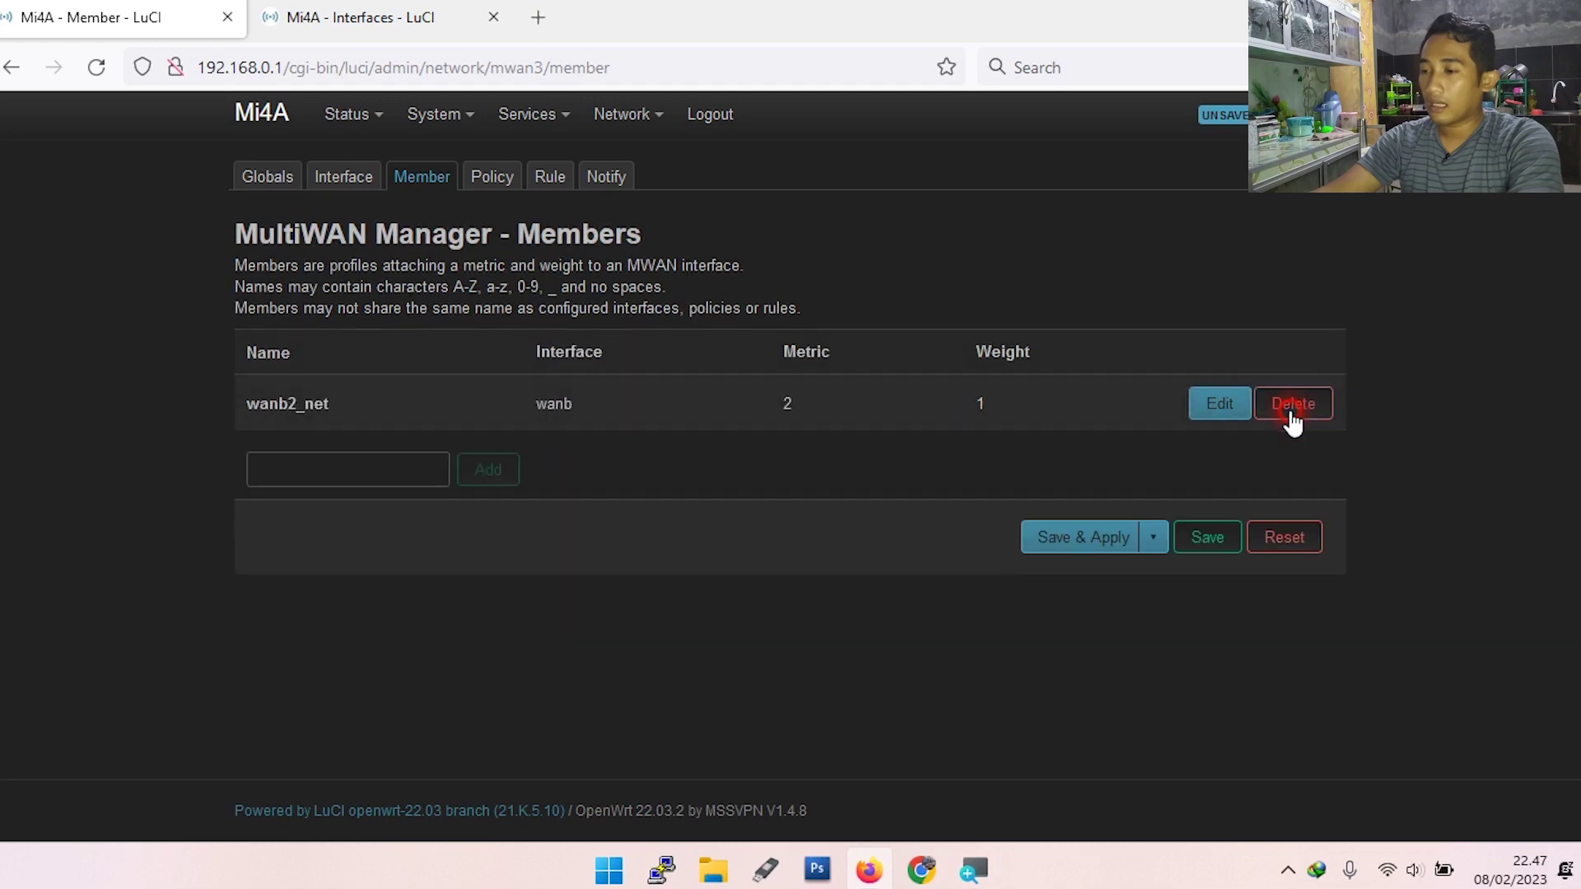
left_click(1290, 412)
Add a member named wan_net on the wan interface with metric 1 and weight 1, and save it.
left_click(399, 484)
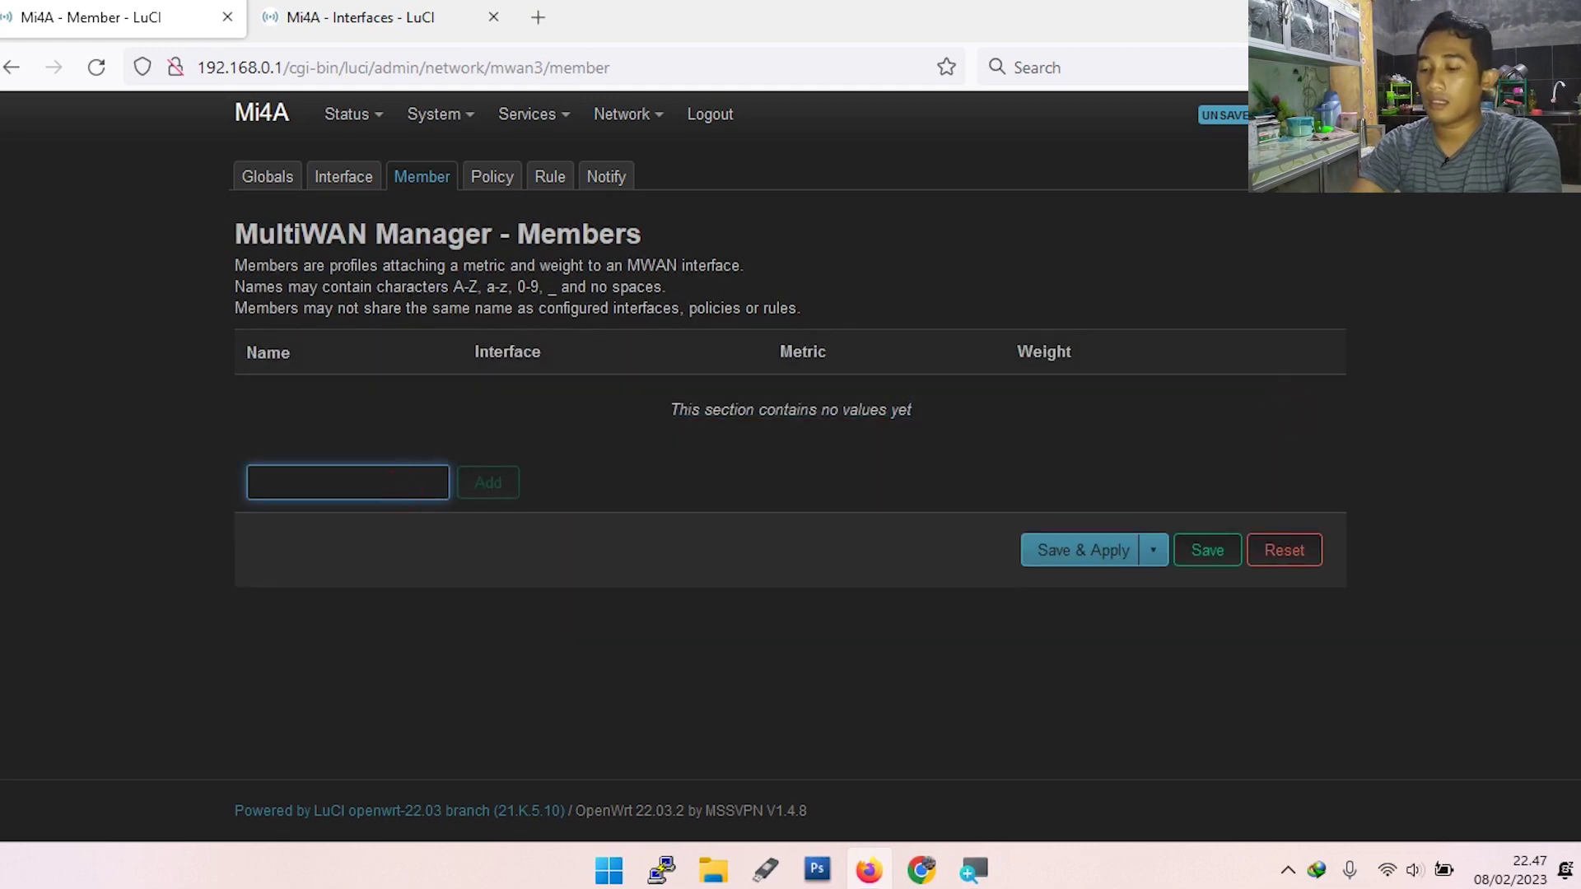
type("wan_net")
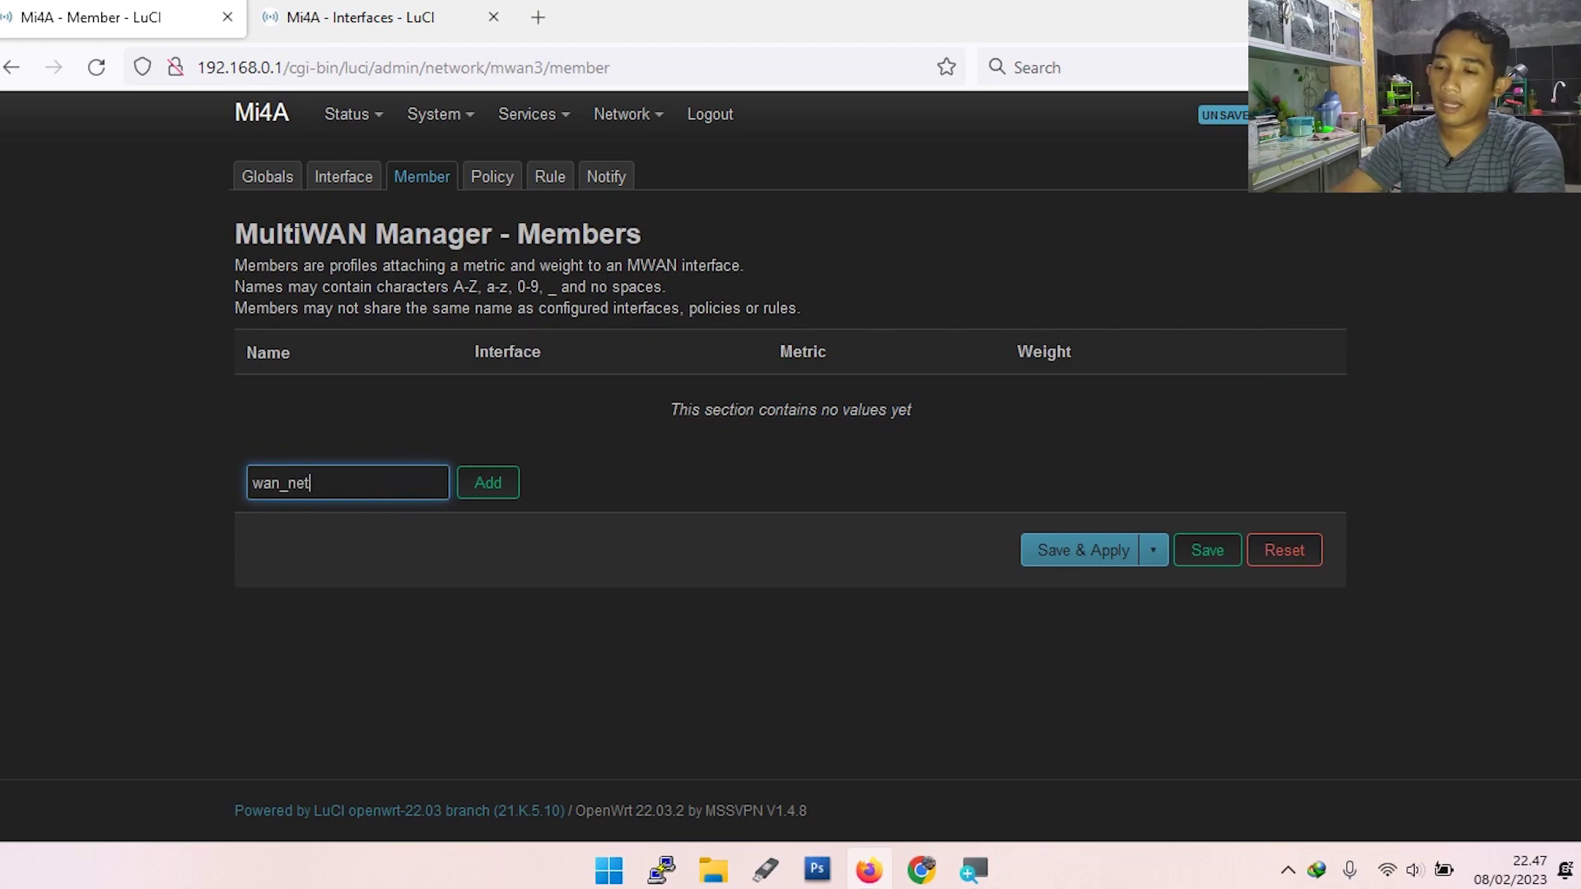
left_click(504, 486)
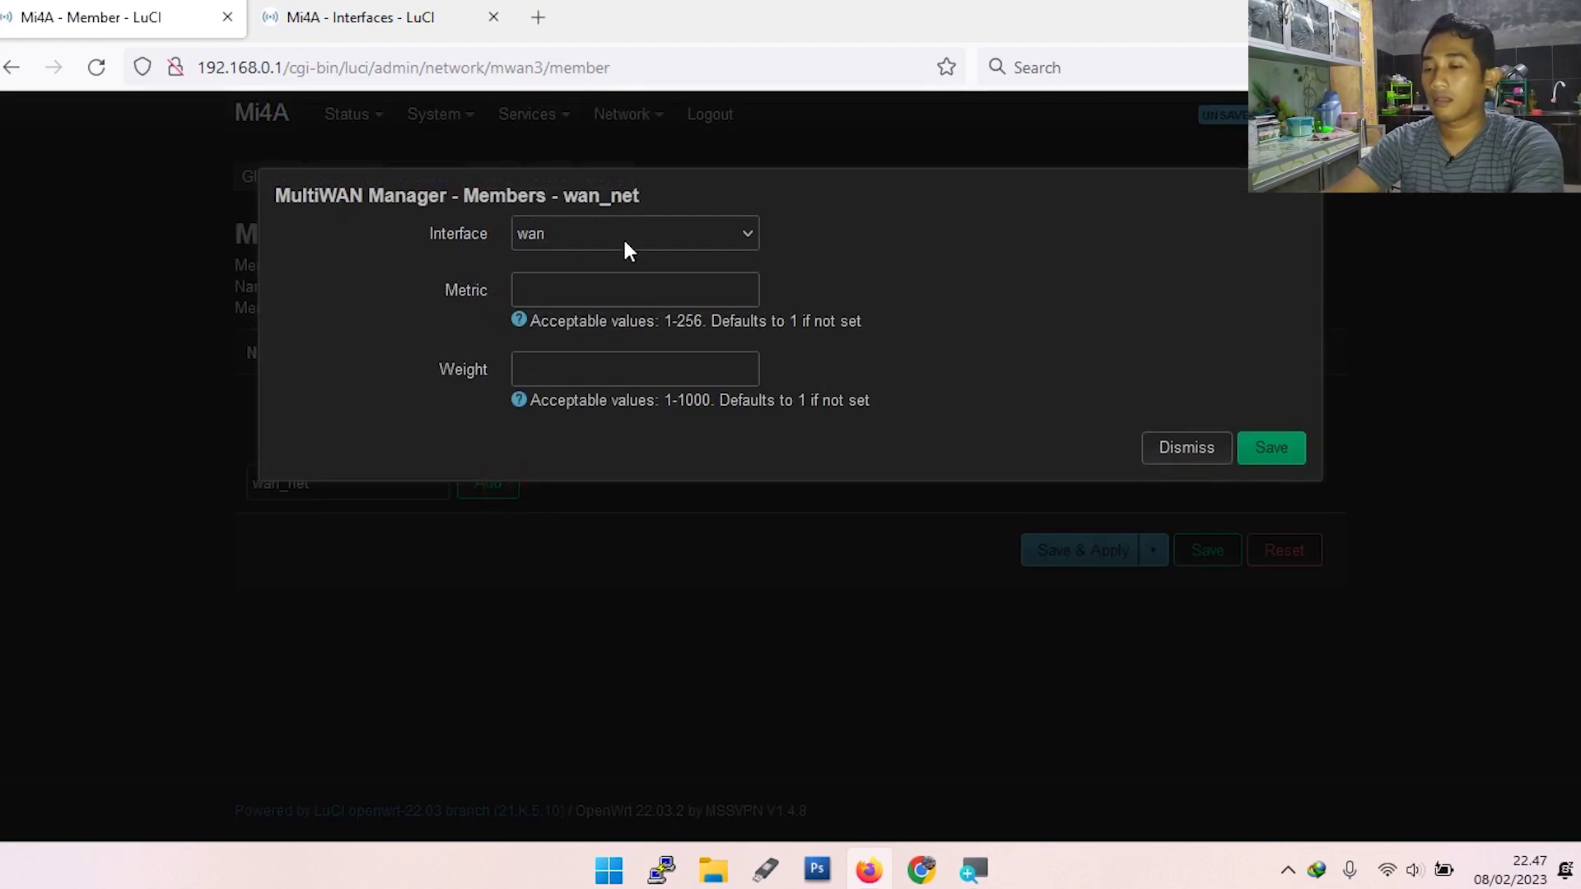
left_click(576, 284)
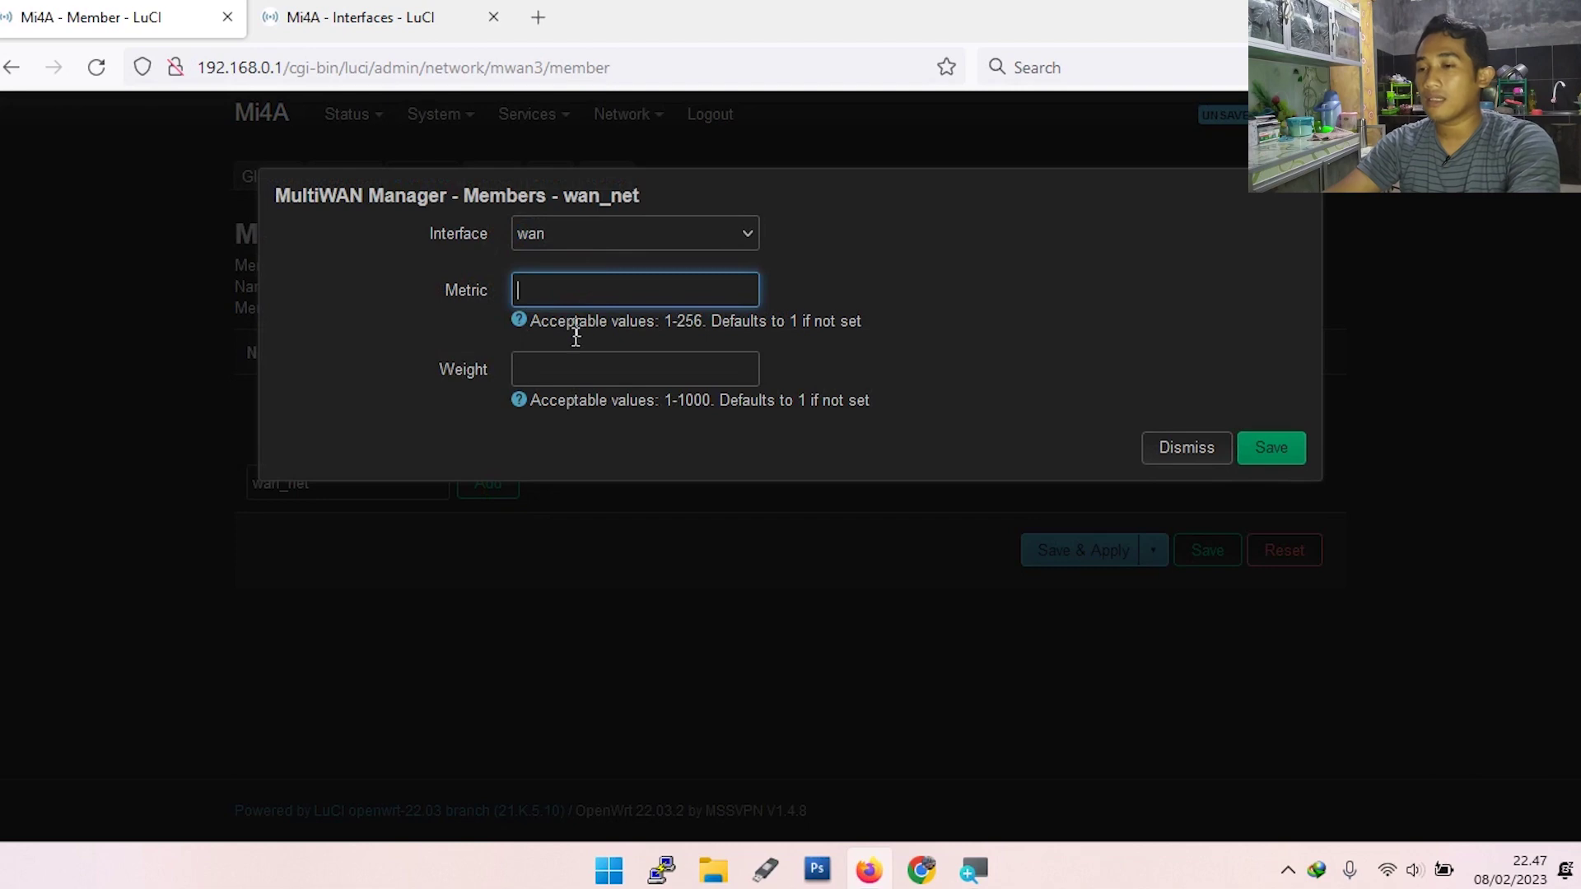
type("1")
left_click(569, 368)
type("1")
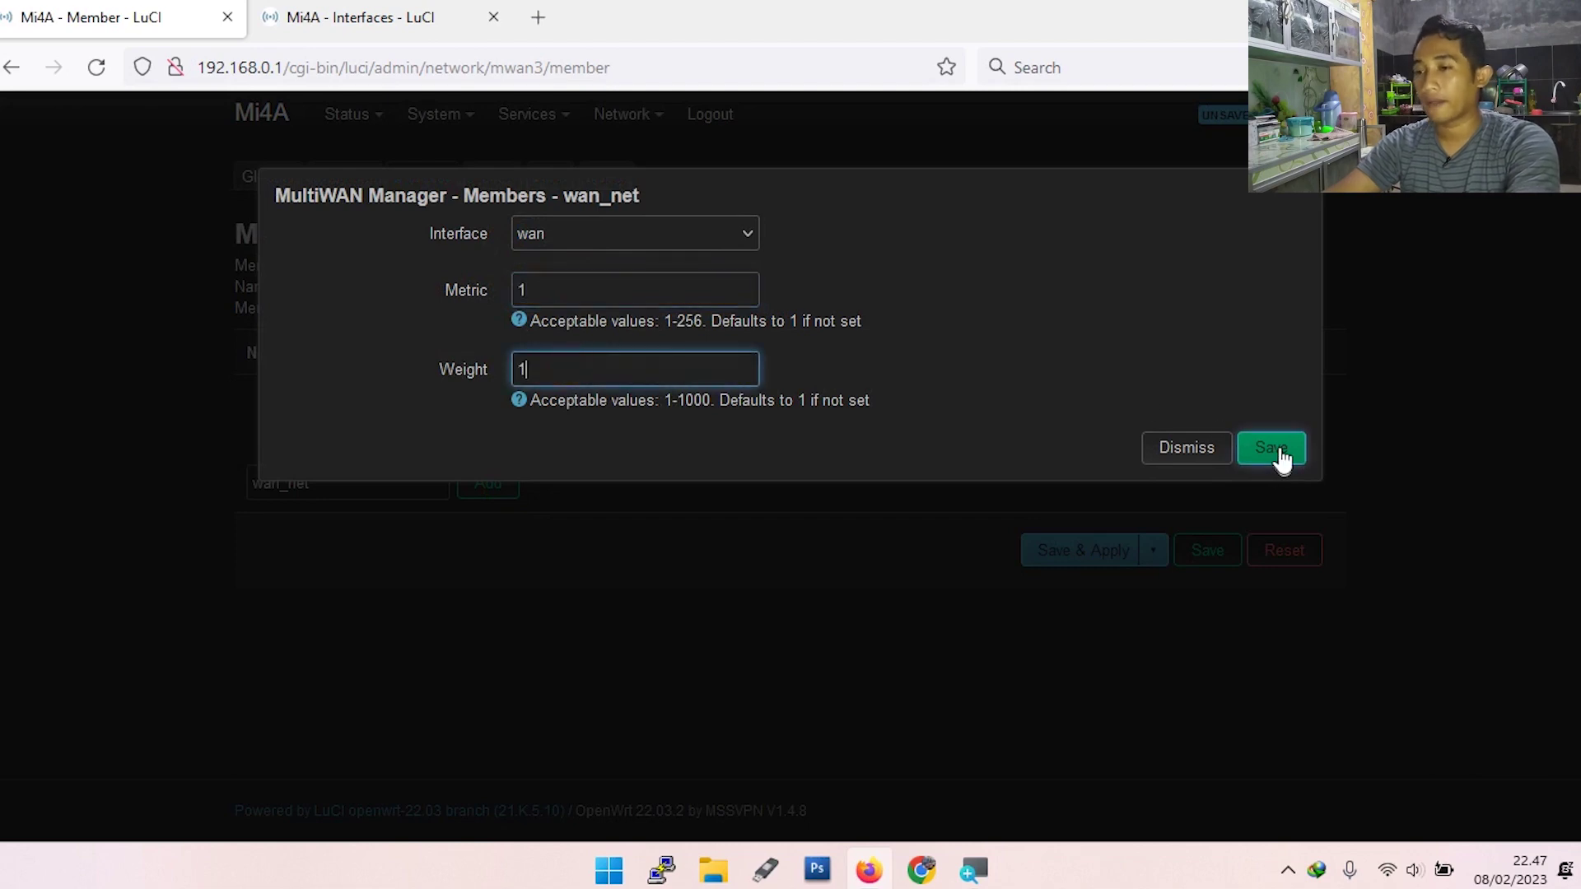
left_click(1276, 451)
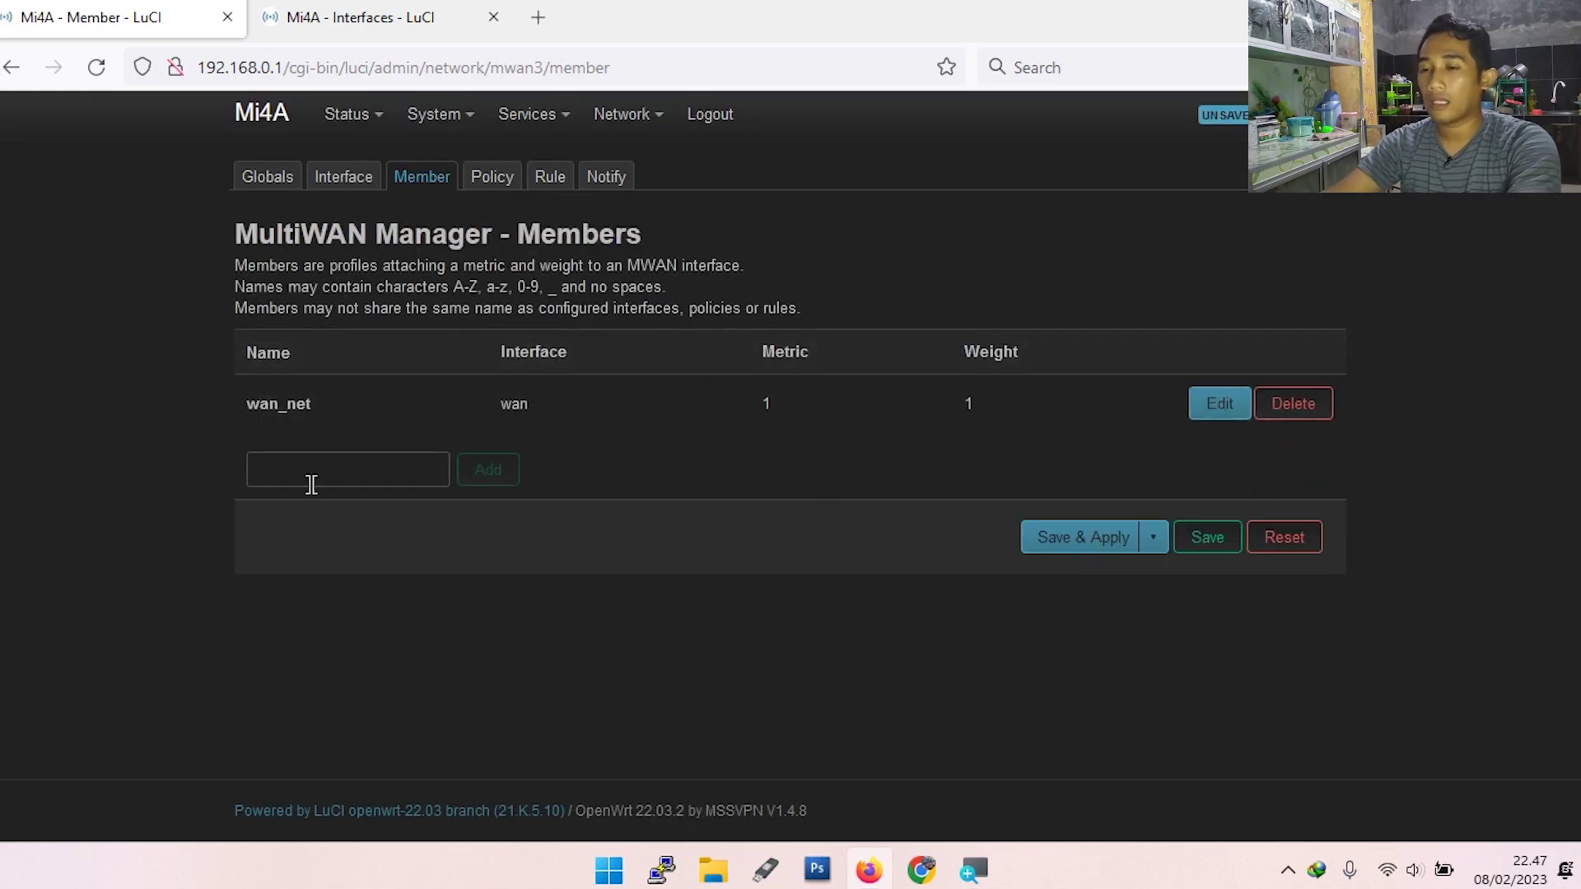
Add a member named wanb_net on the WANB interface with metric 1 and weight 1, and save it.
left_click(316, 466)
type("wanb")
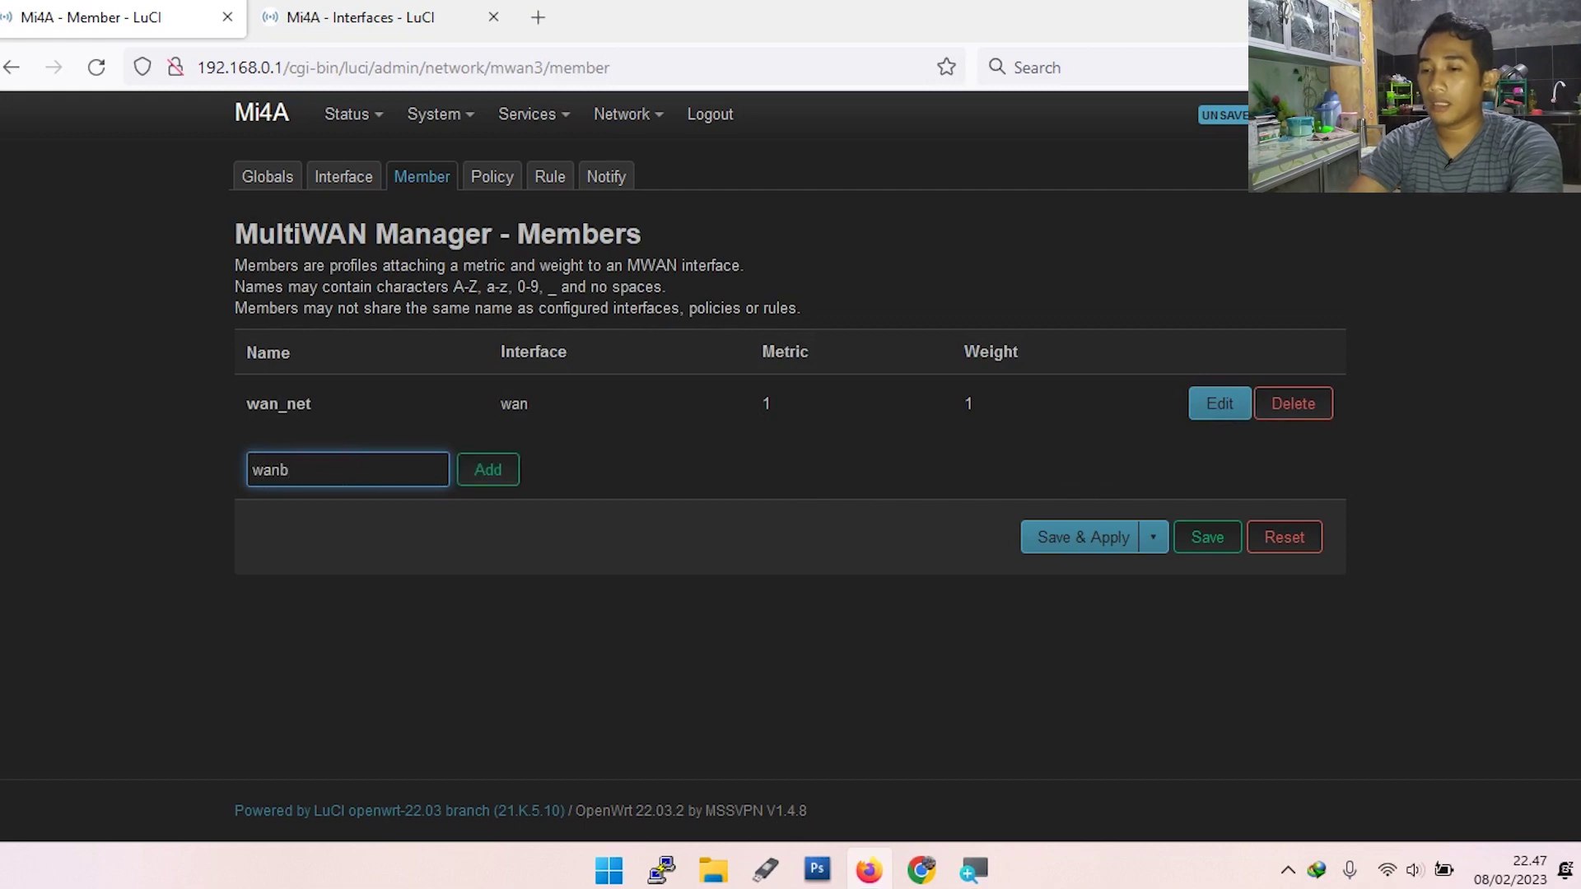
type("_net")
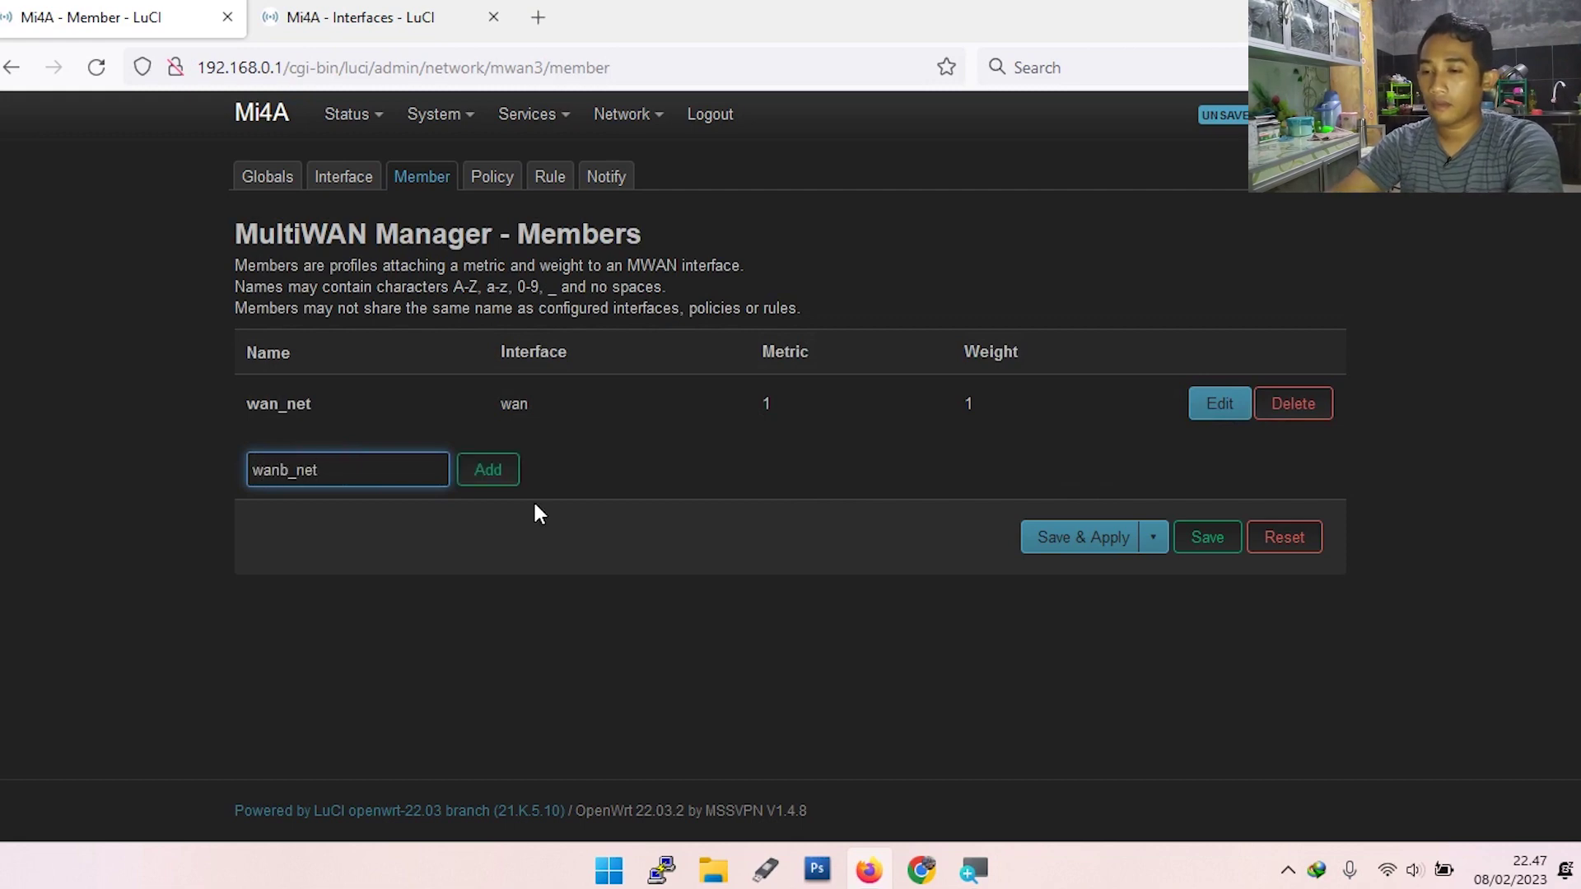
left_click(498, 475)
left_click(631, 233)
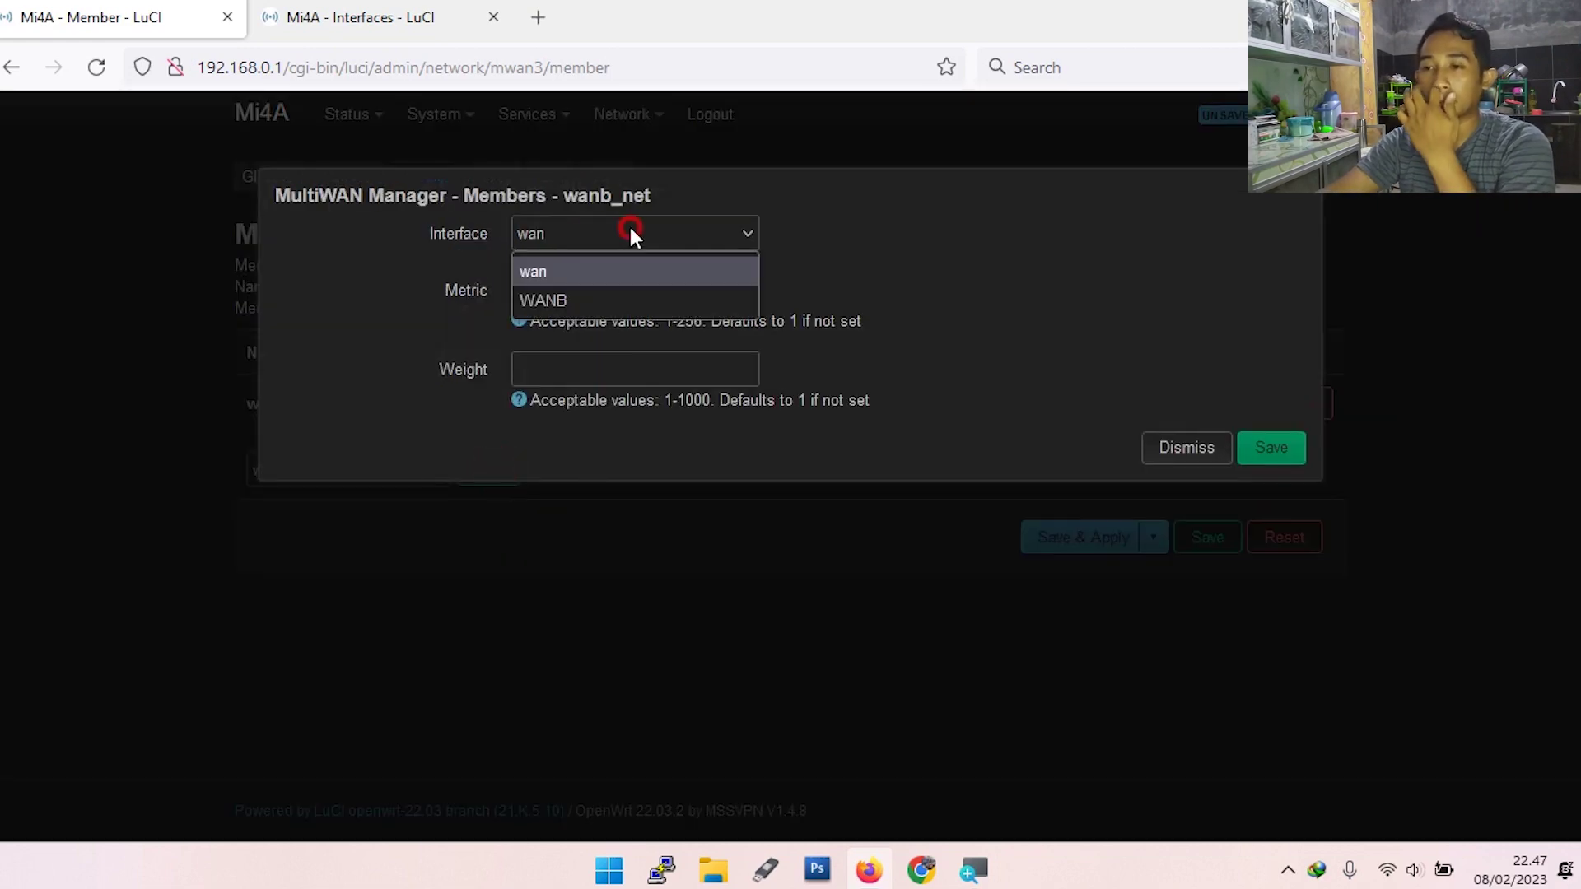
left_click(568, 300)
left_click(568, 290)
type("1")
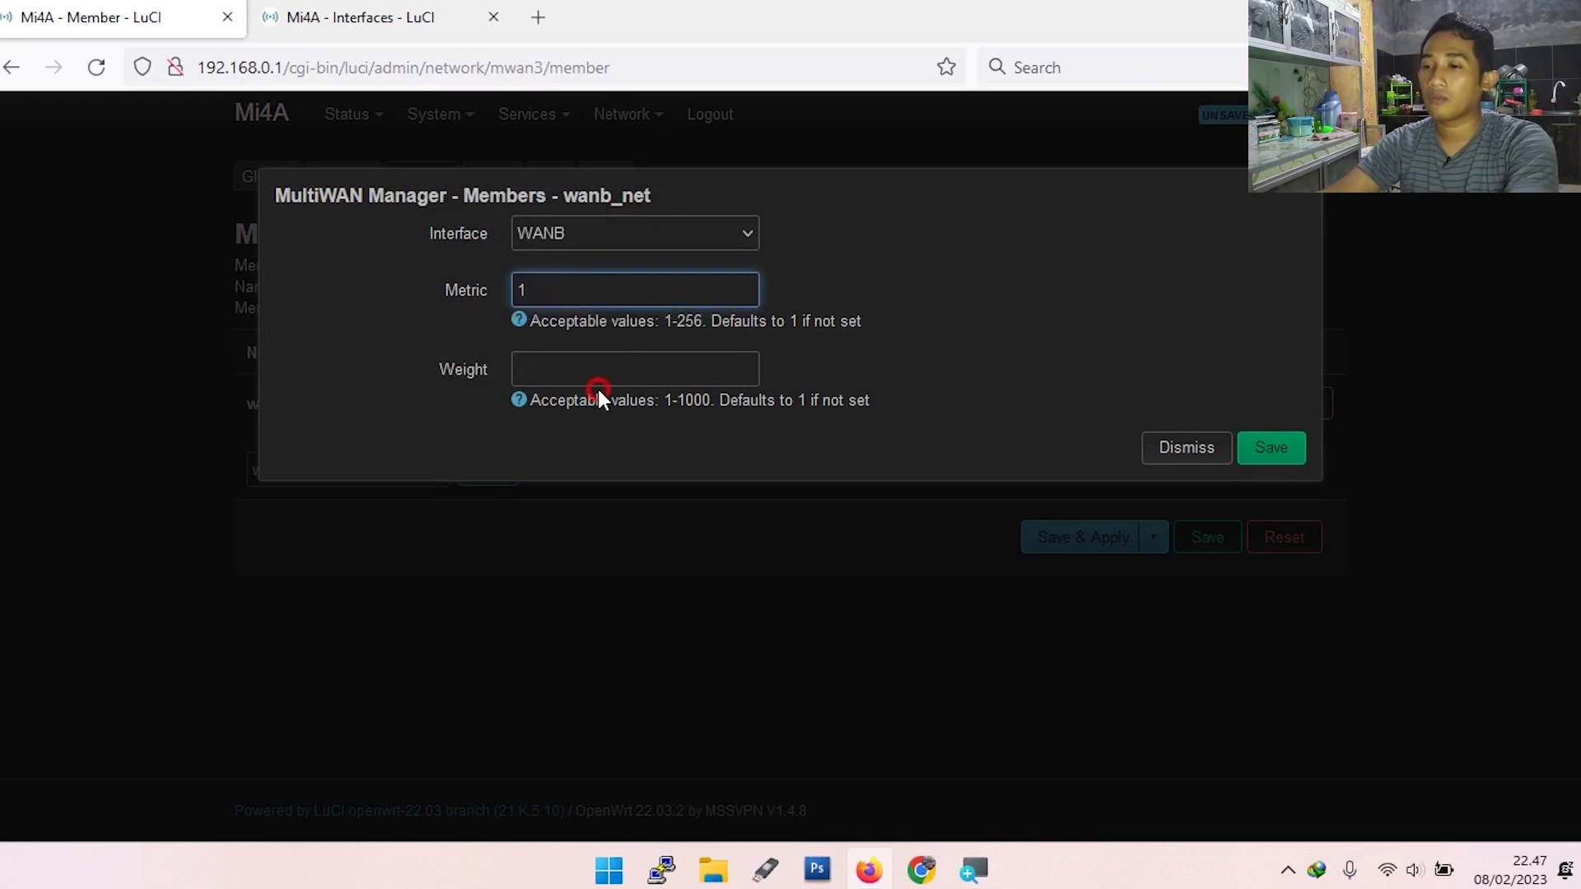
left_click(600, 372)
type("1")
left_click(1268, 449)
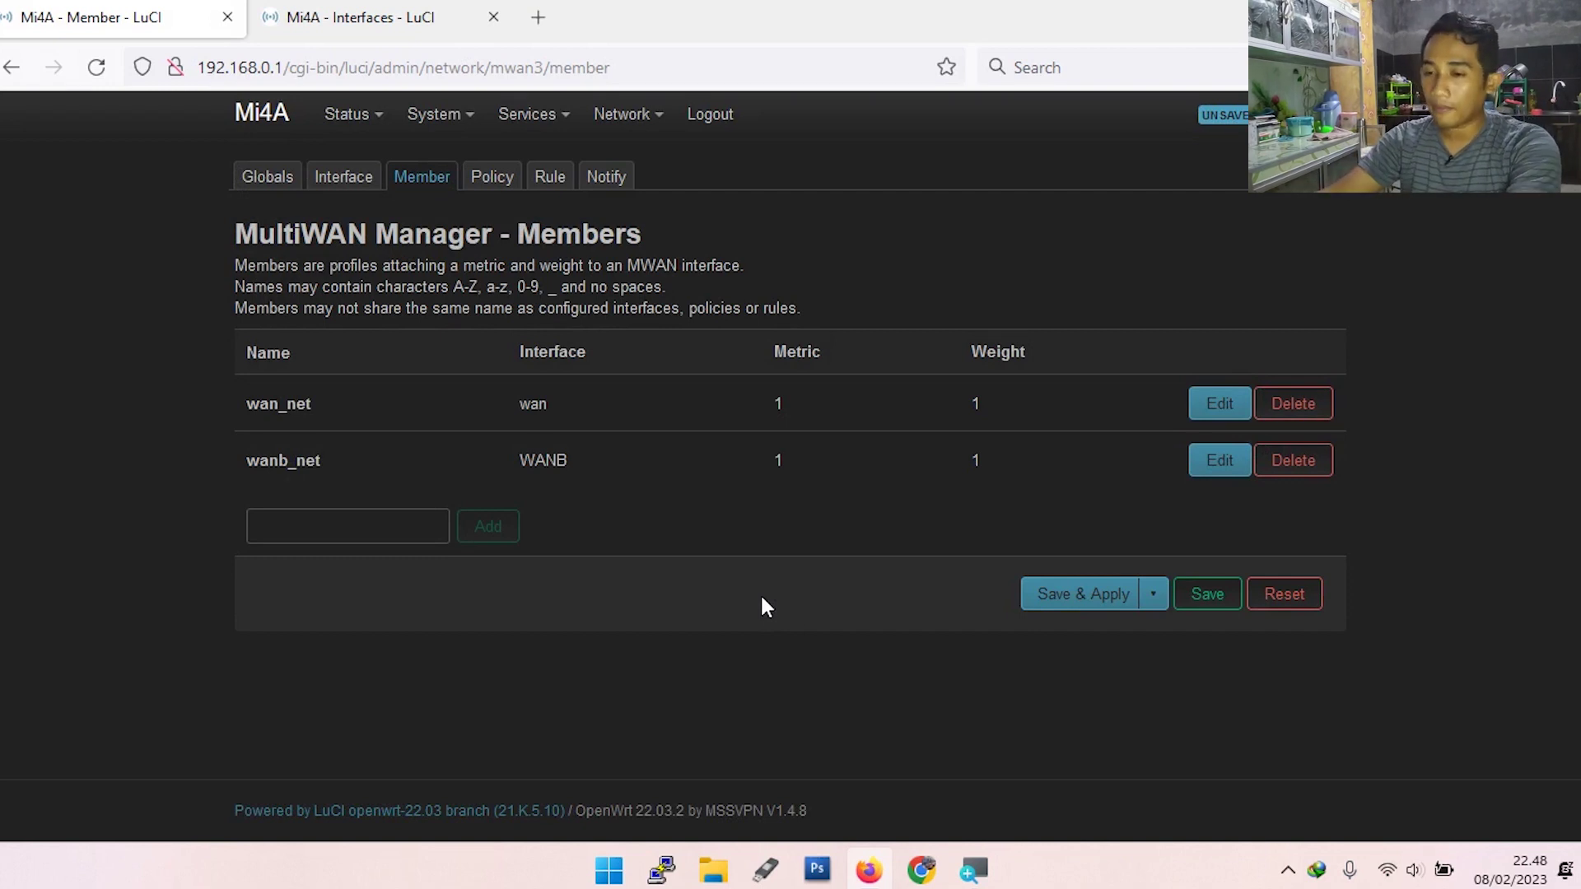
Add a member named wan2_net on the wan interface with metric 2 and weight 1, and save it.
left_click(353, 530)
type("w")
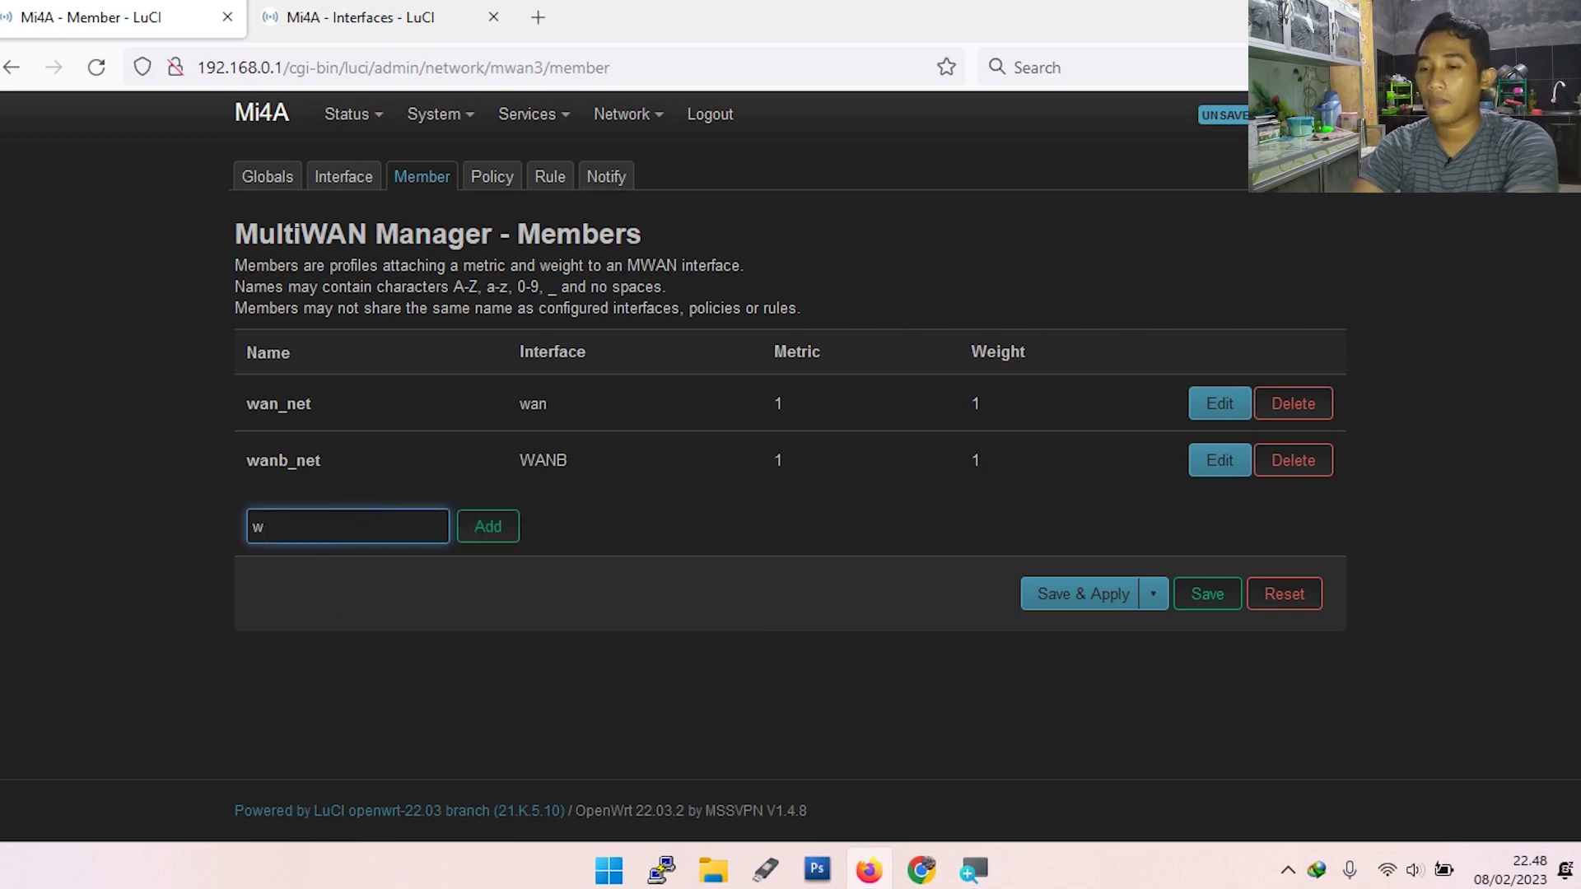
type("an")
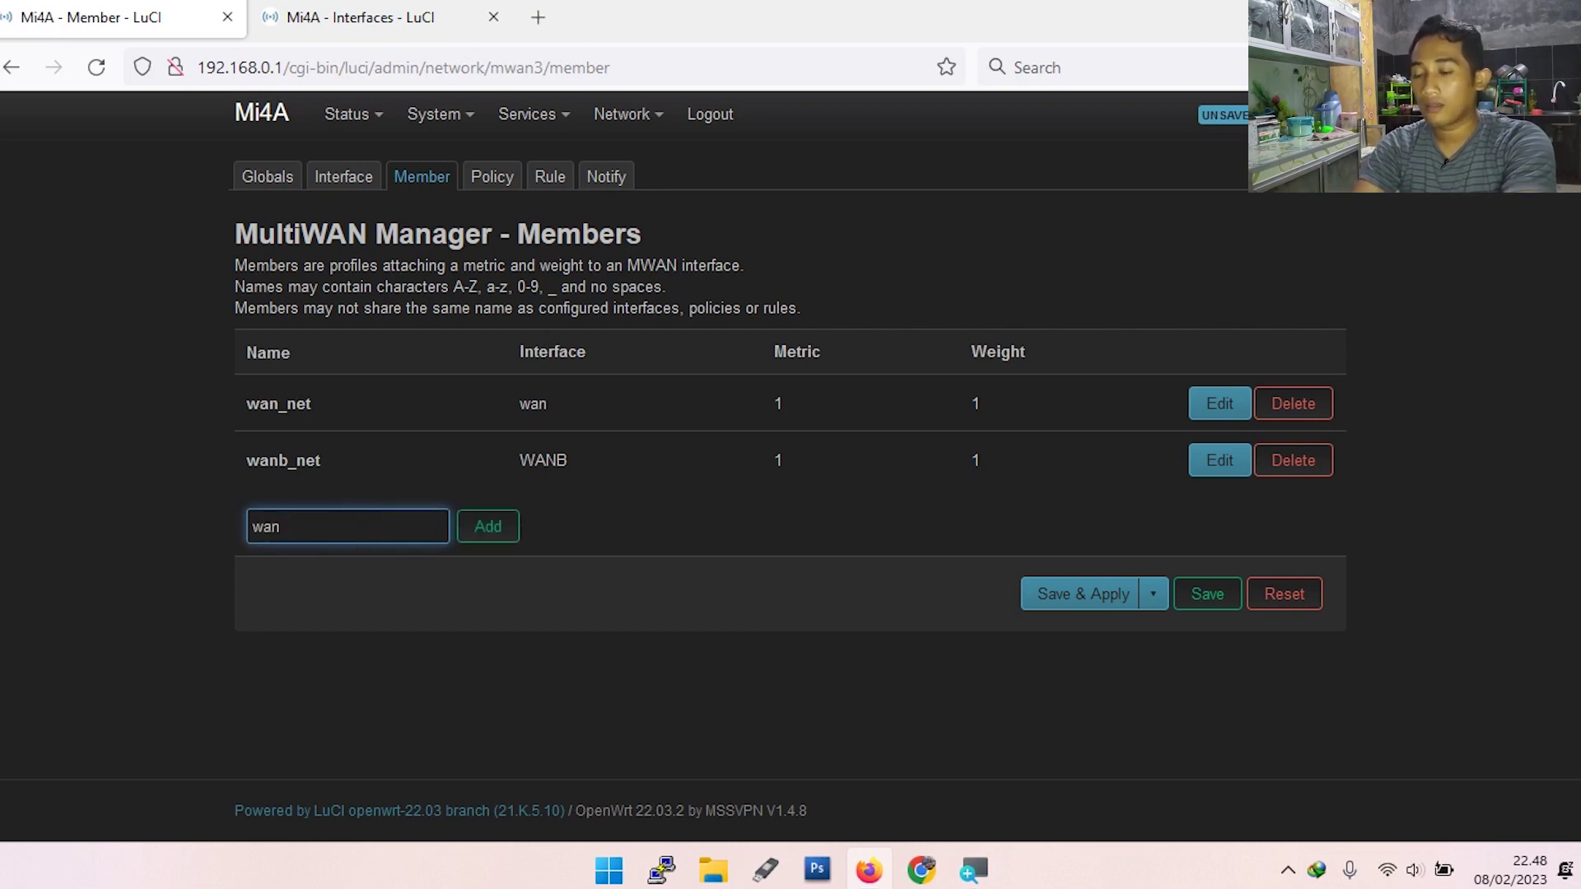
type("2_")
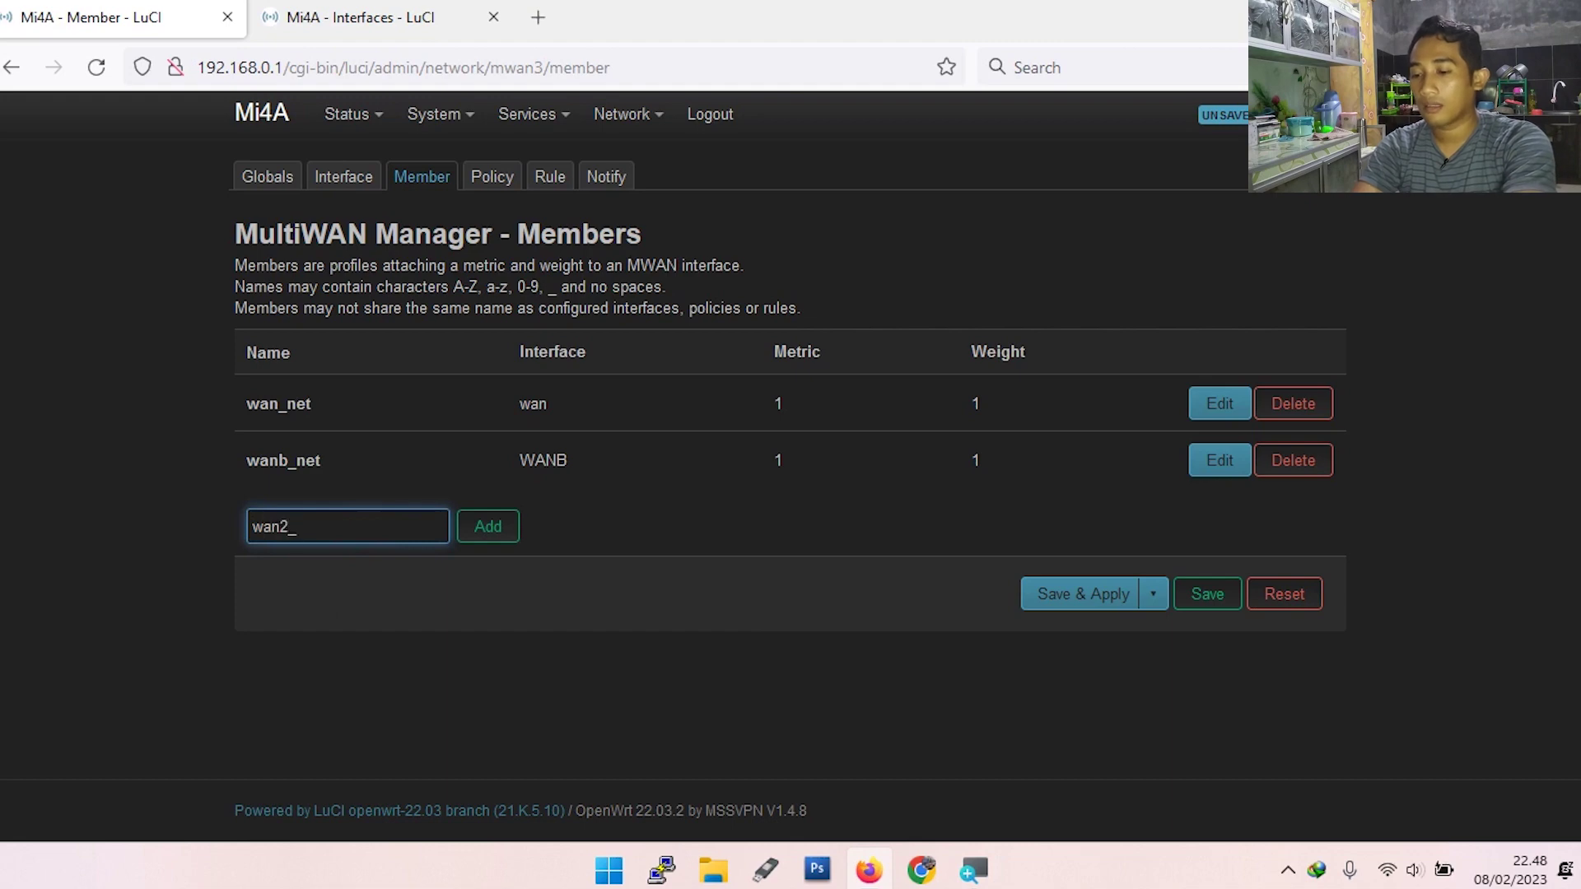
type("net")
key("Return")
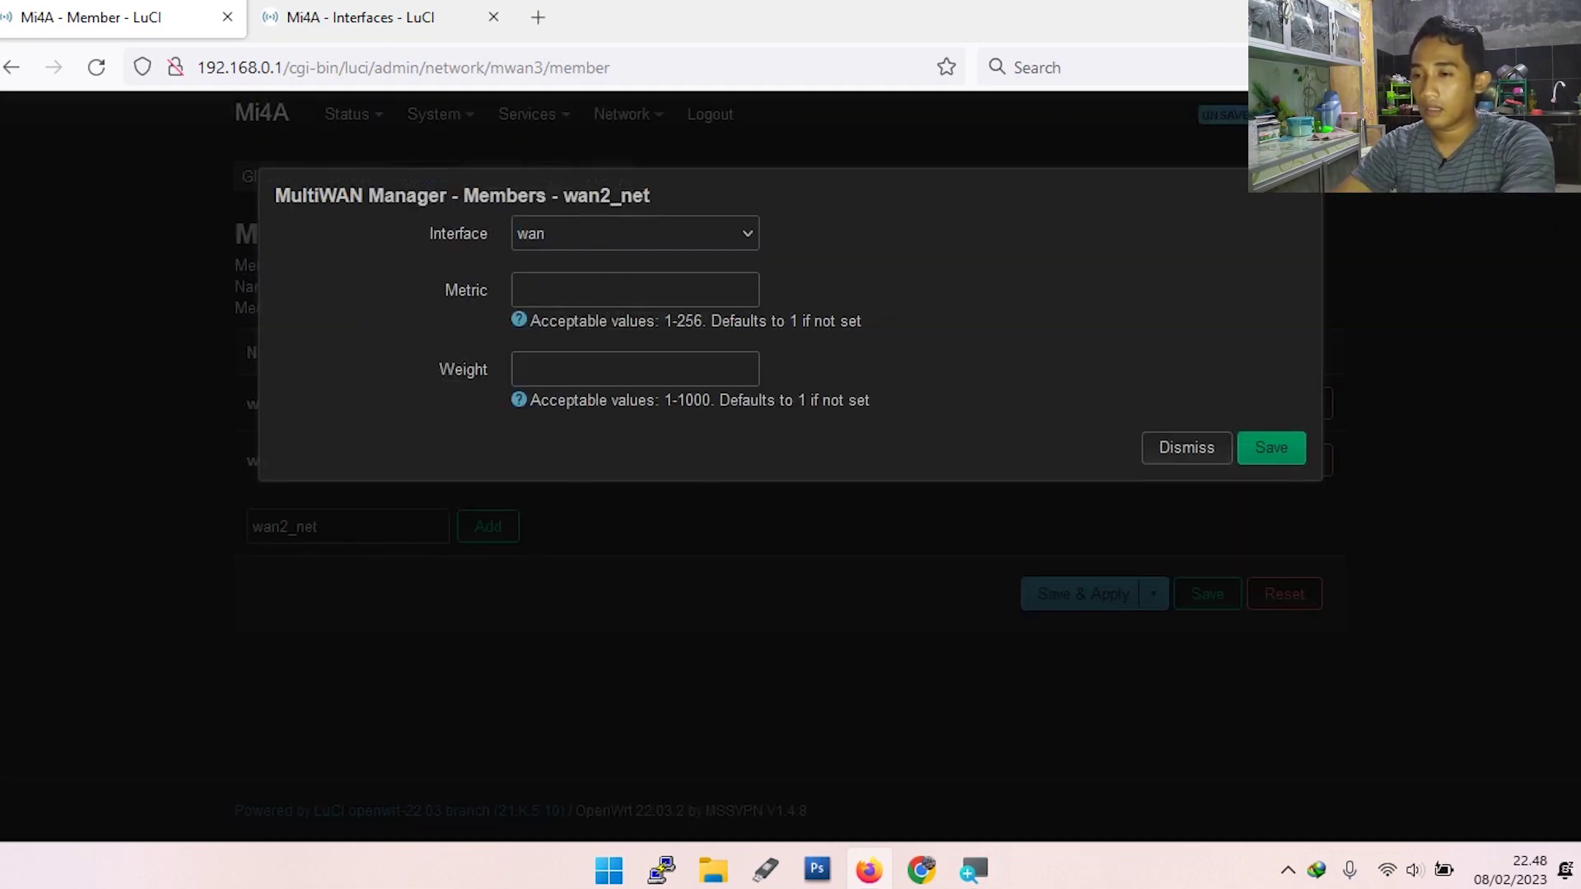
left_click(603, 285)
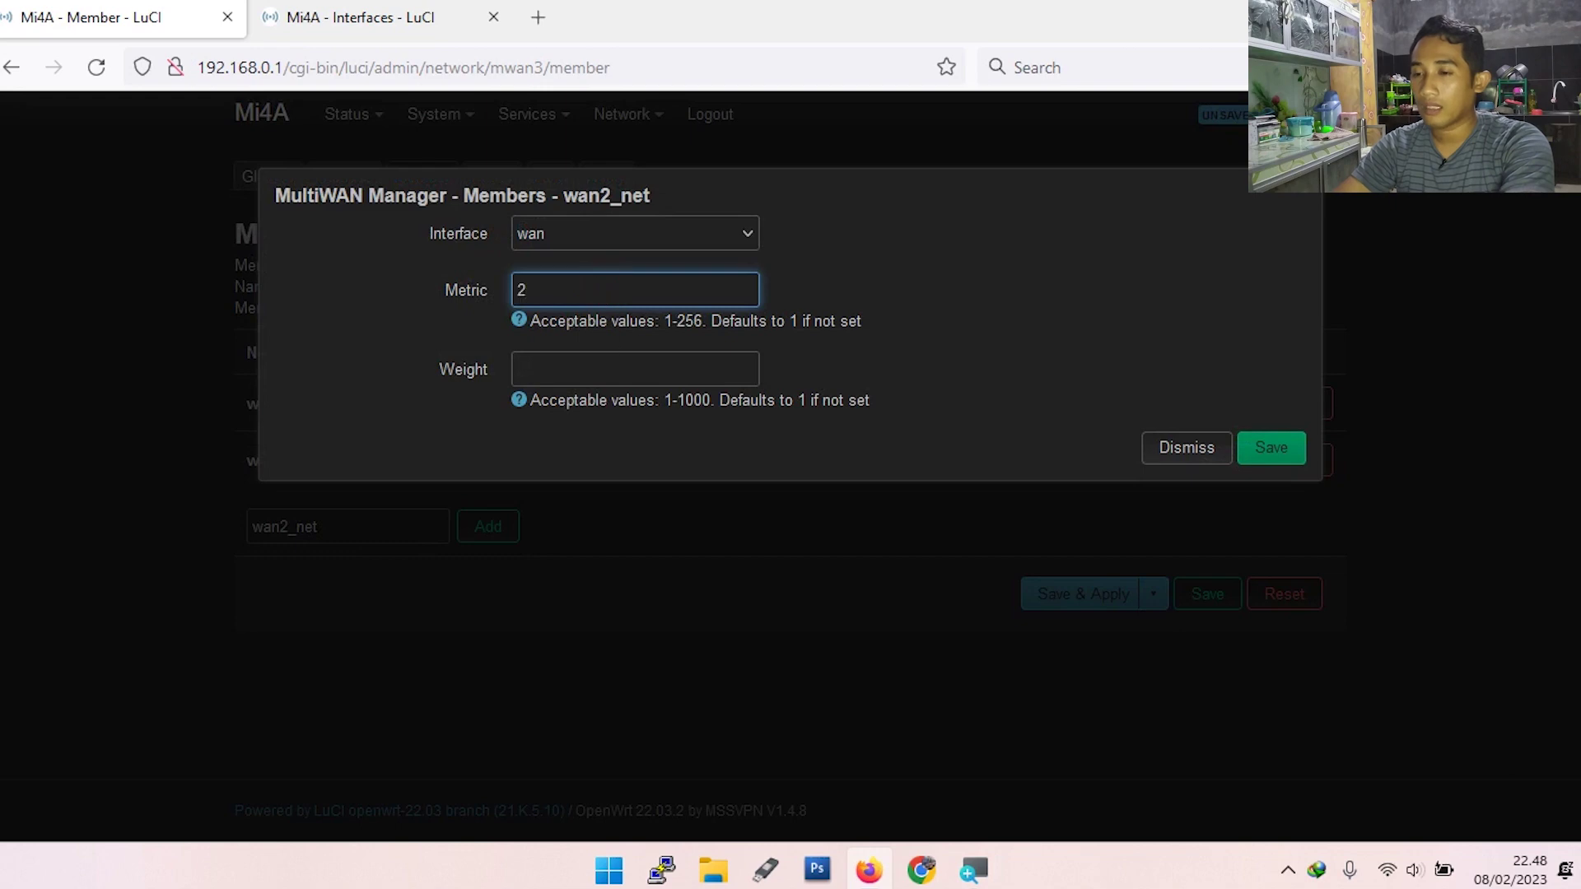
left_click(598, 367)
type("1")
left_click(609, 224)
left_click(548, 270)
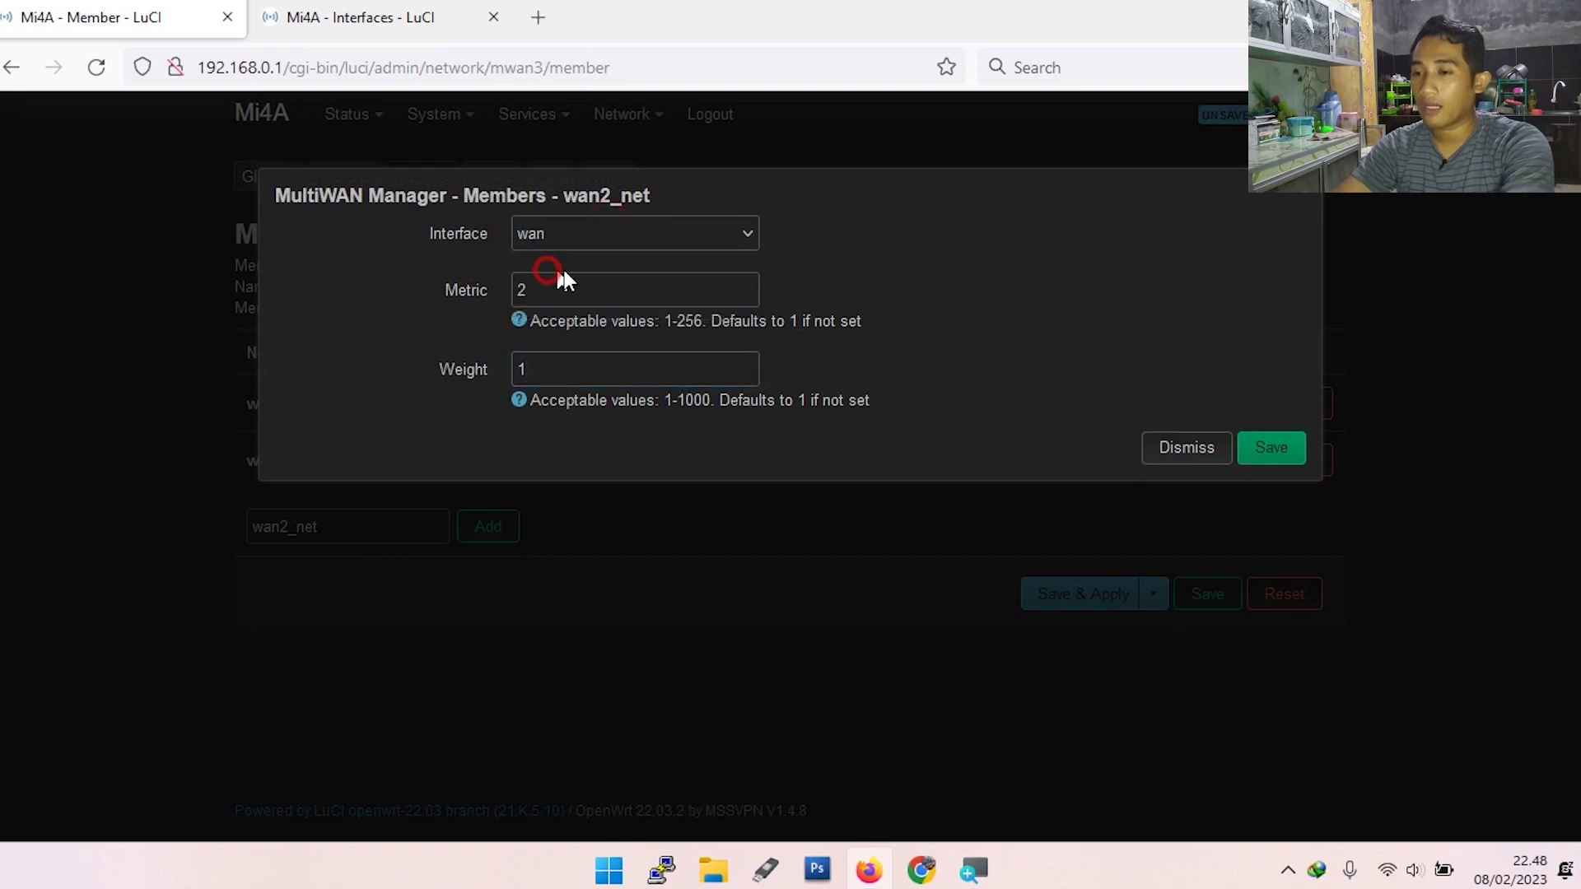
left_click(1272, 447)
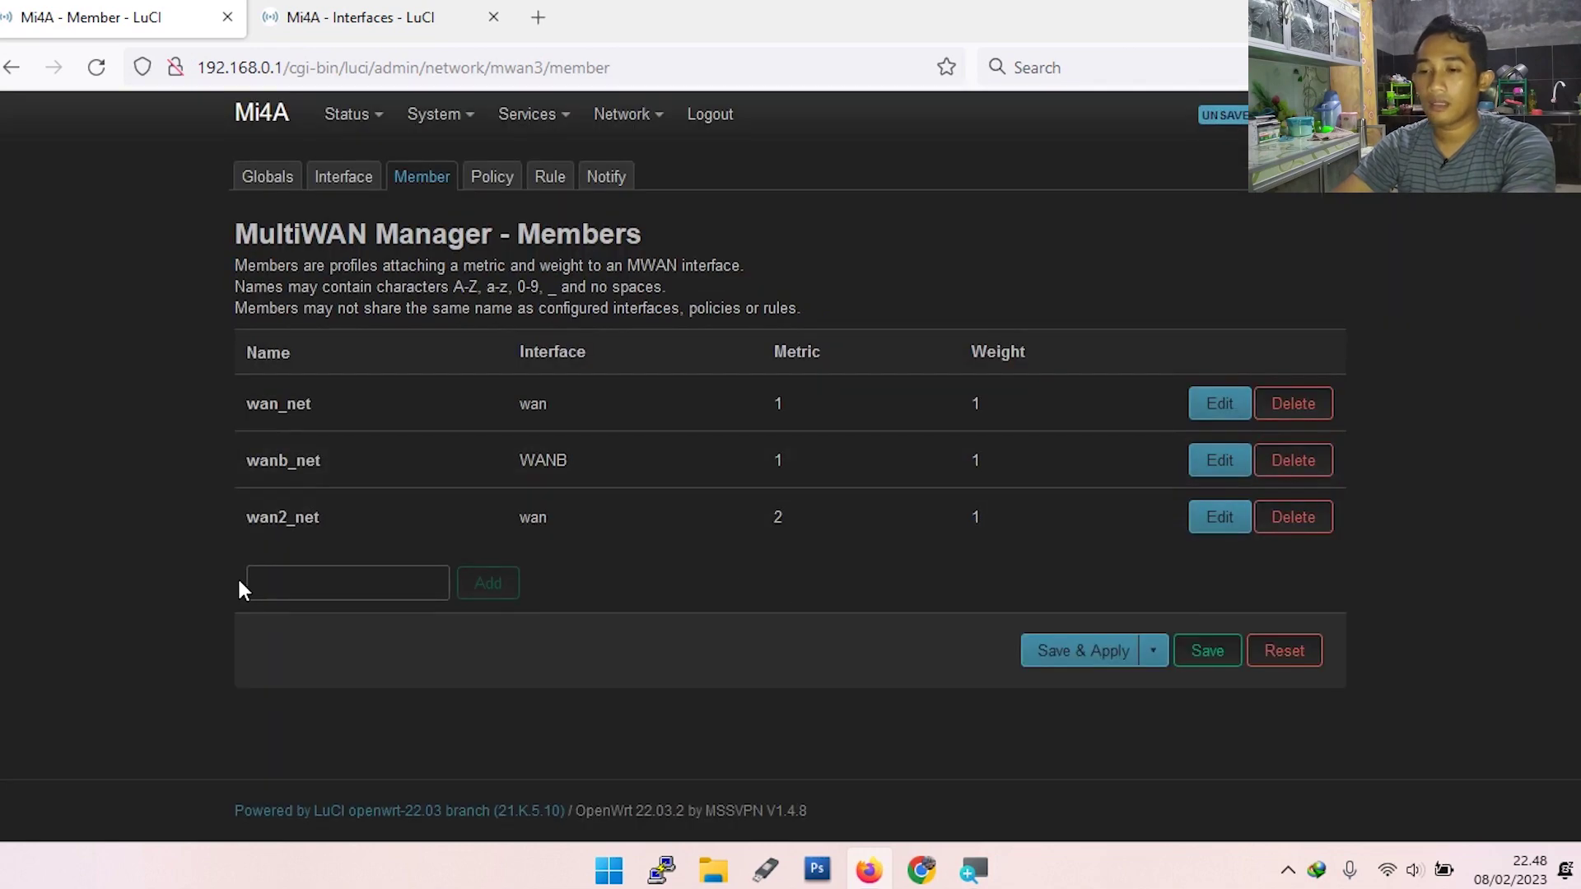
Add a member named wanb2_net on the WANB interface with metric 2 and weight 1, and save the members.
left_click(283, 582)
type("w")
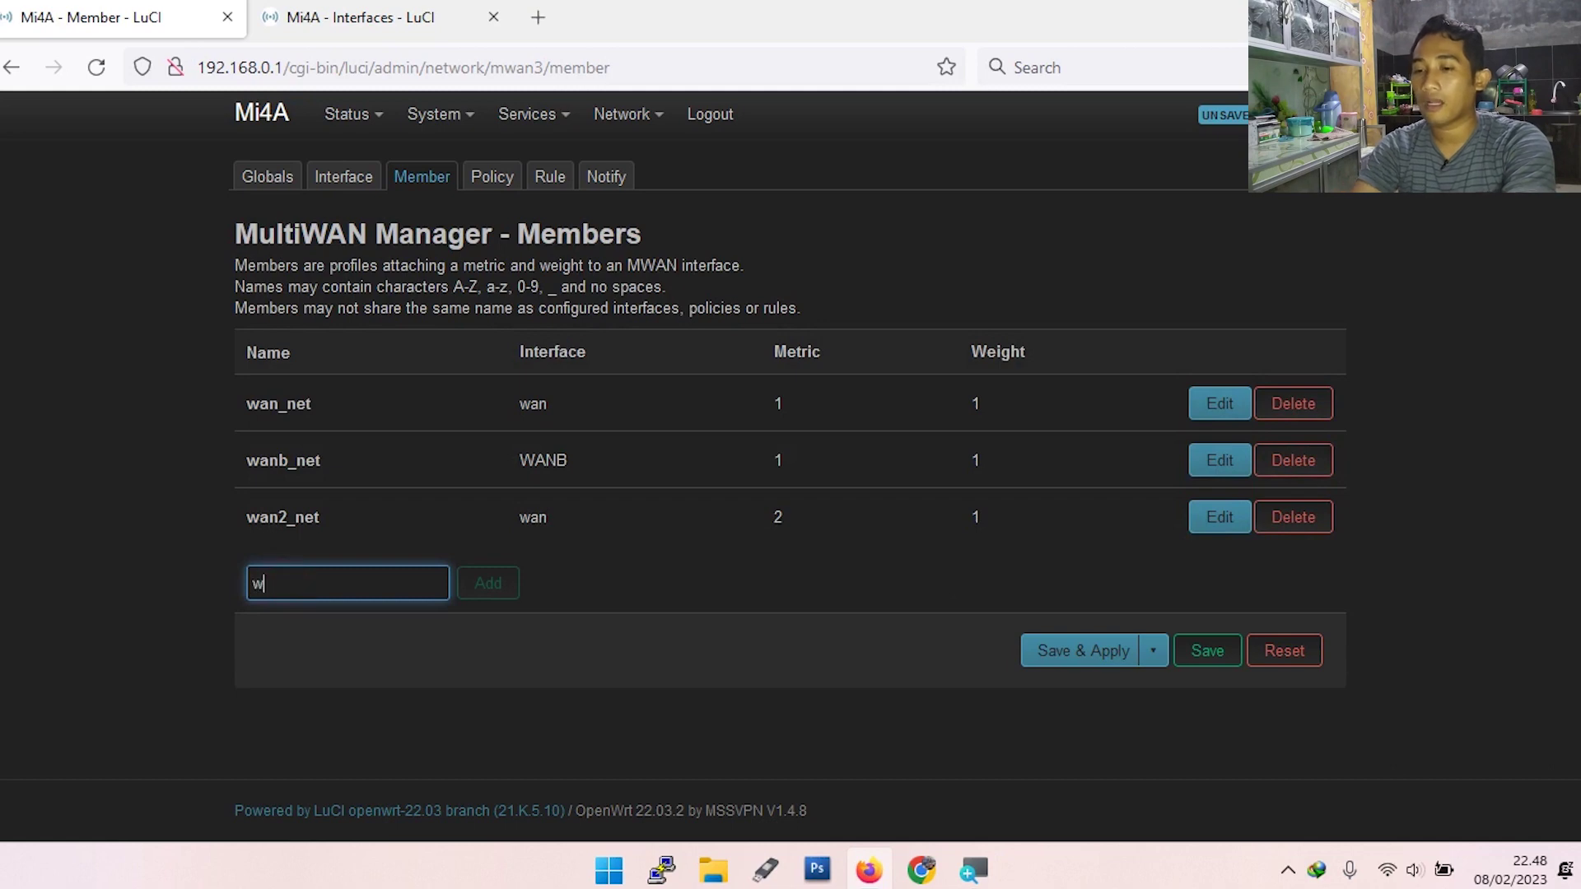
type("anb2")
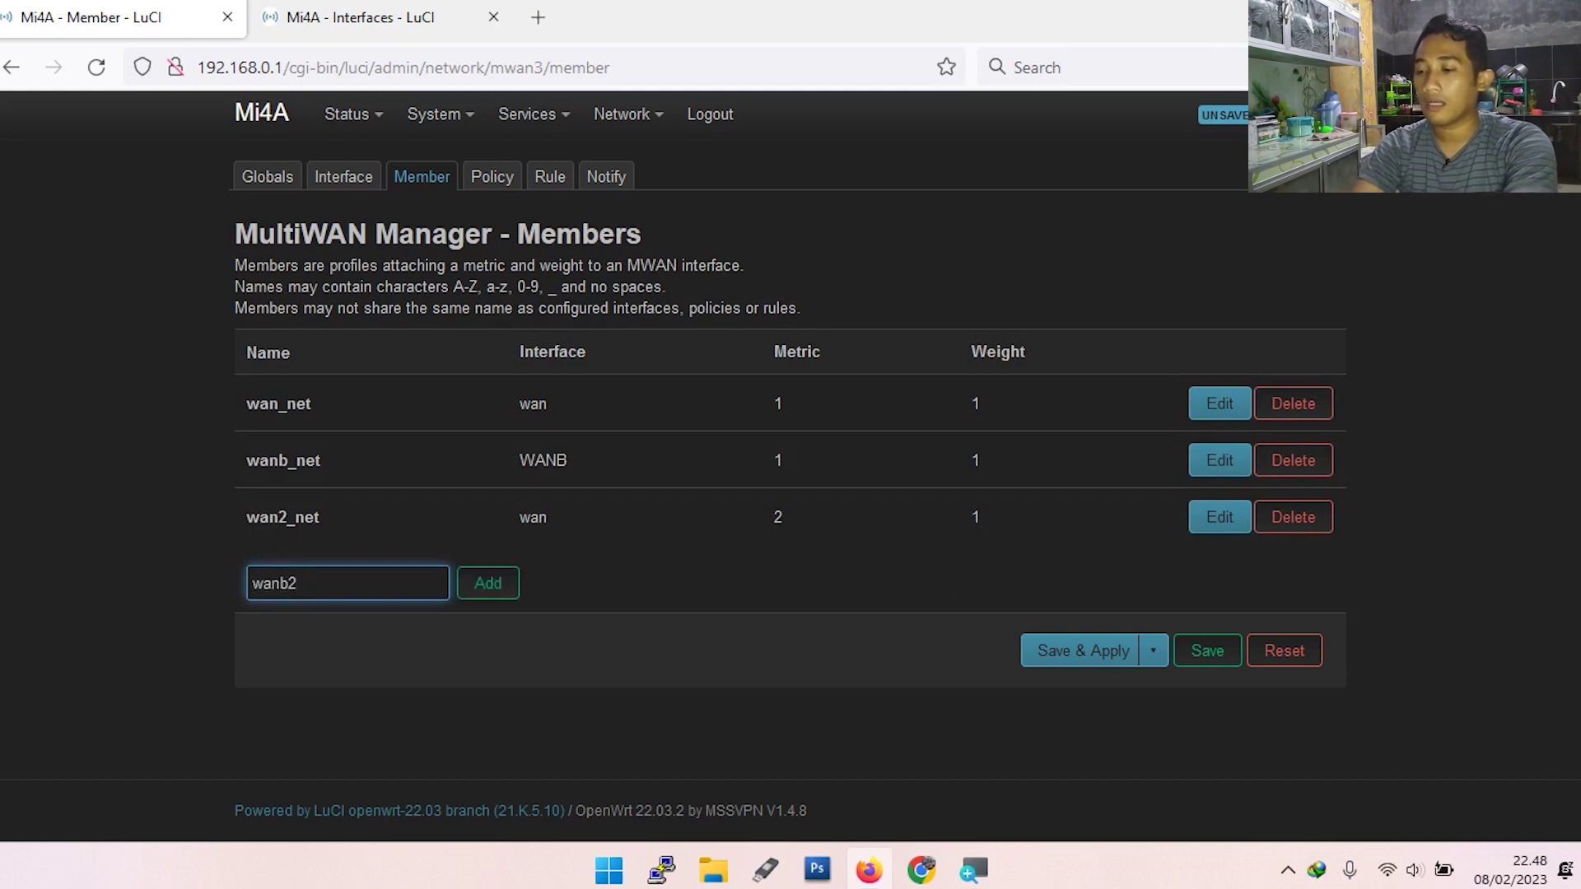
type("_net")
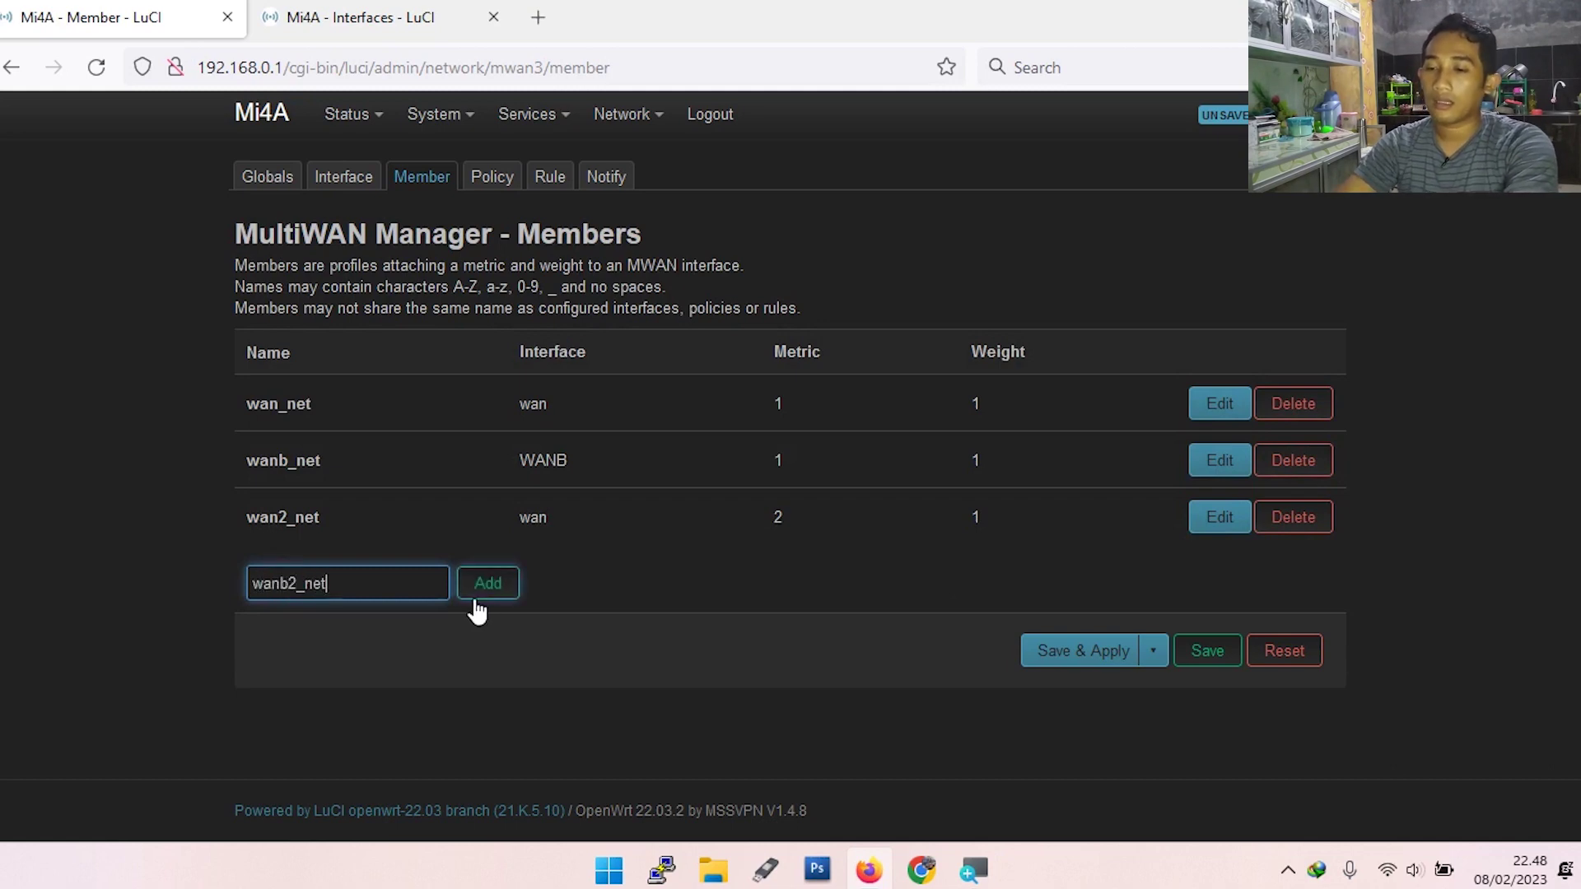
left_click(482, 585)
left_click(597, 237)
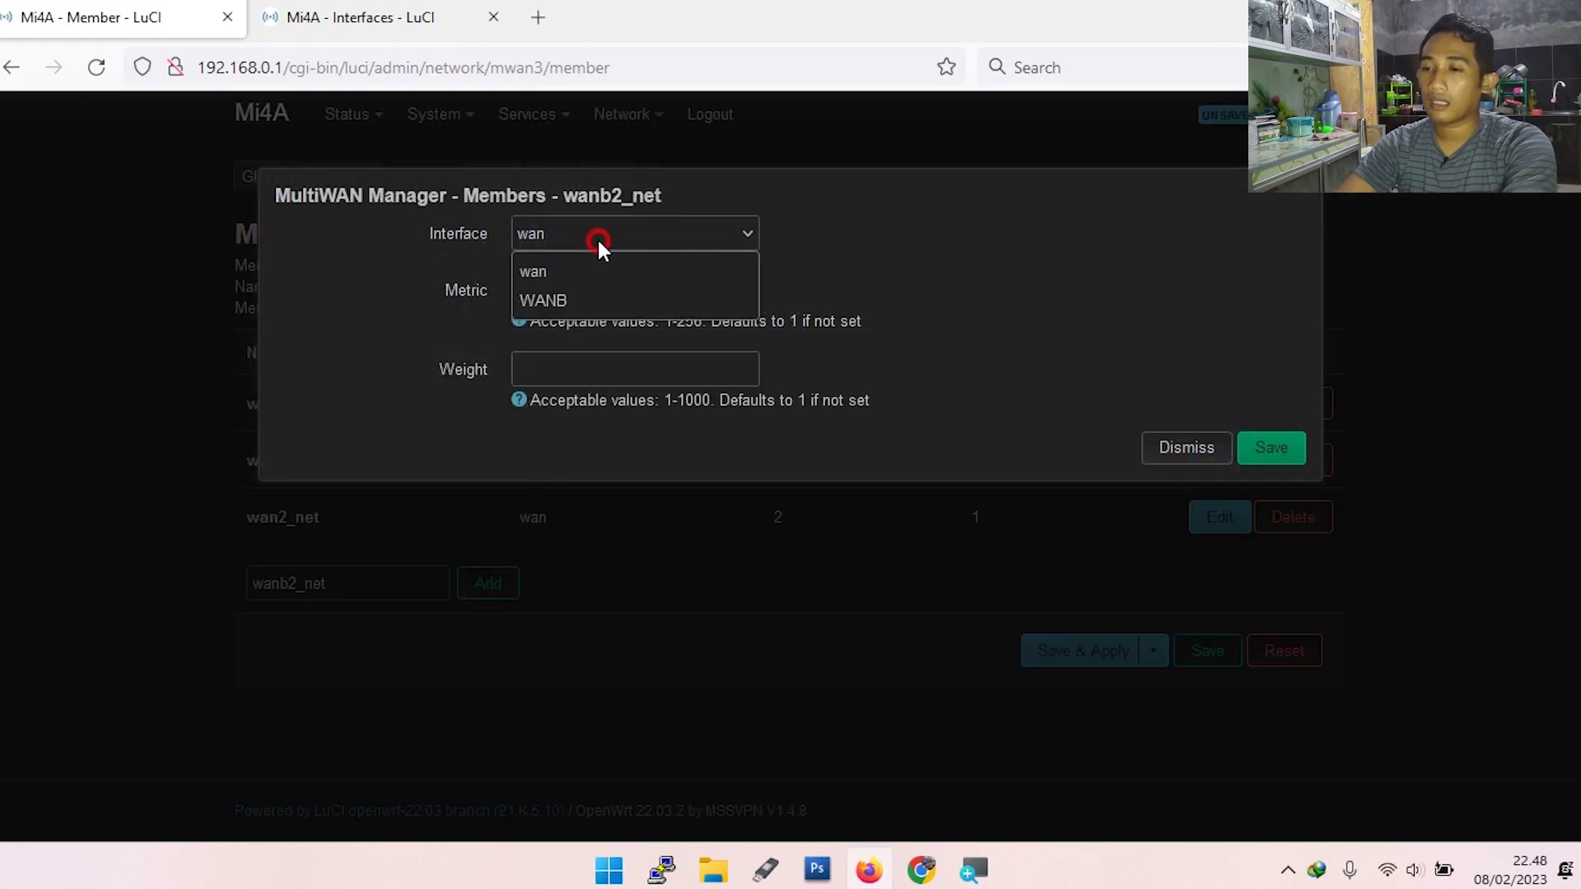
left_click(557, 300)
left_click(547, 284)
type("2")
left_click(572, 382)
type("1")
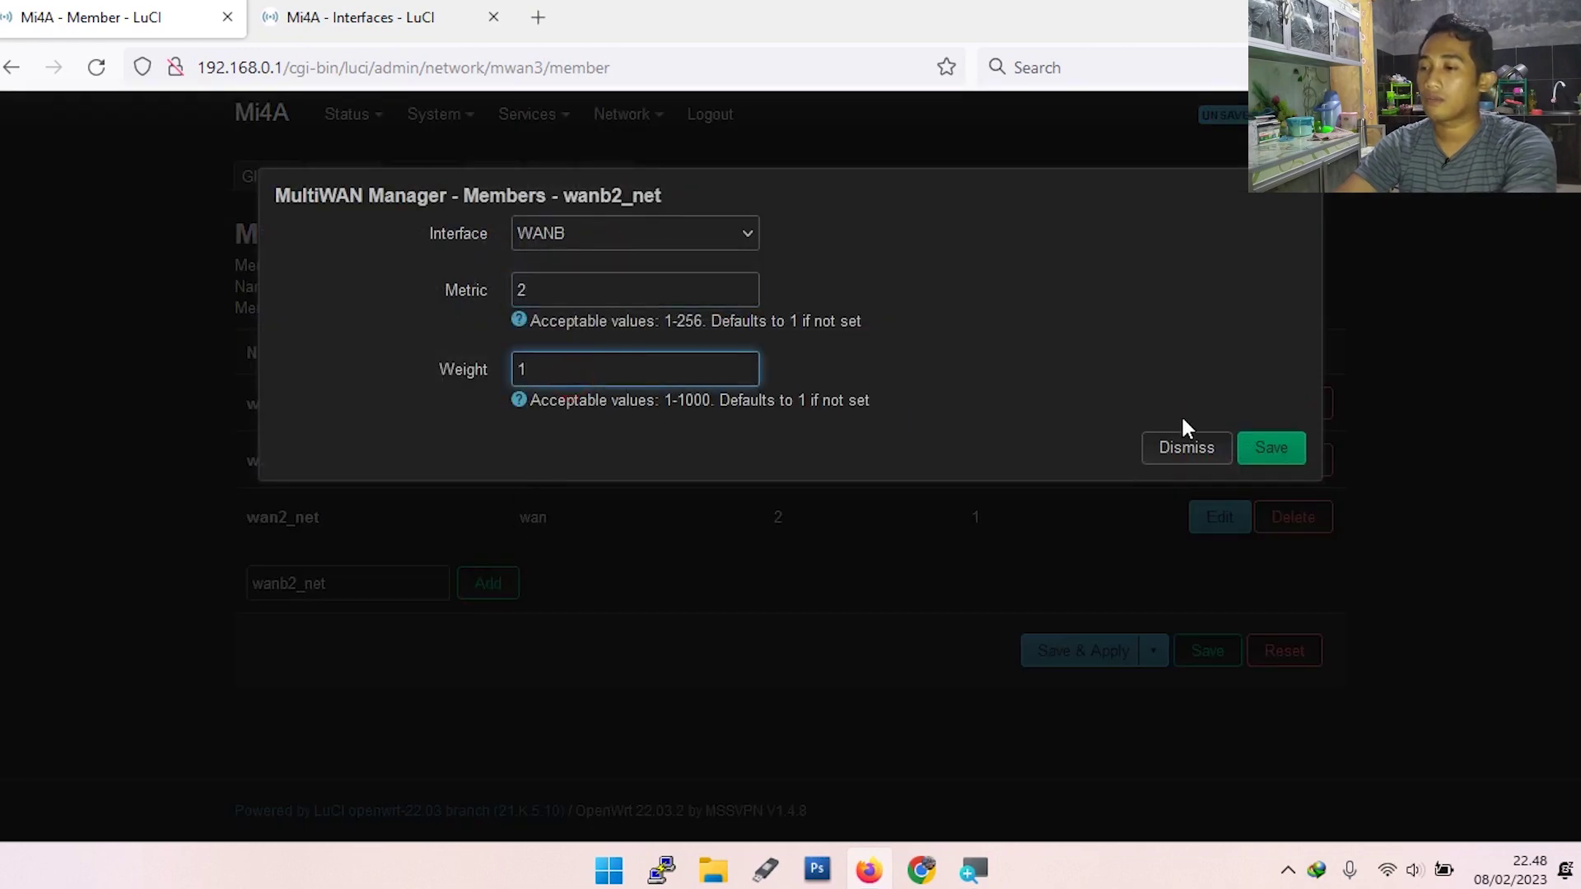
left_click(1271, 447)
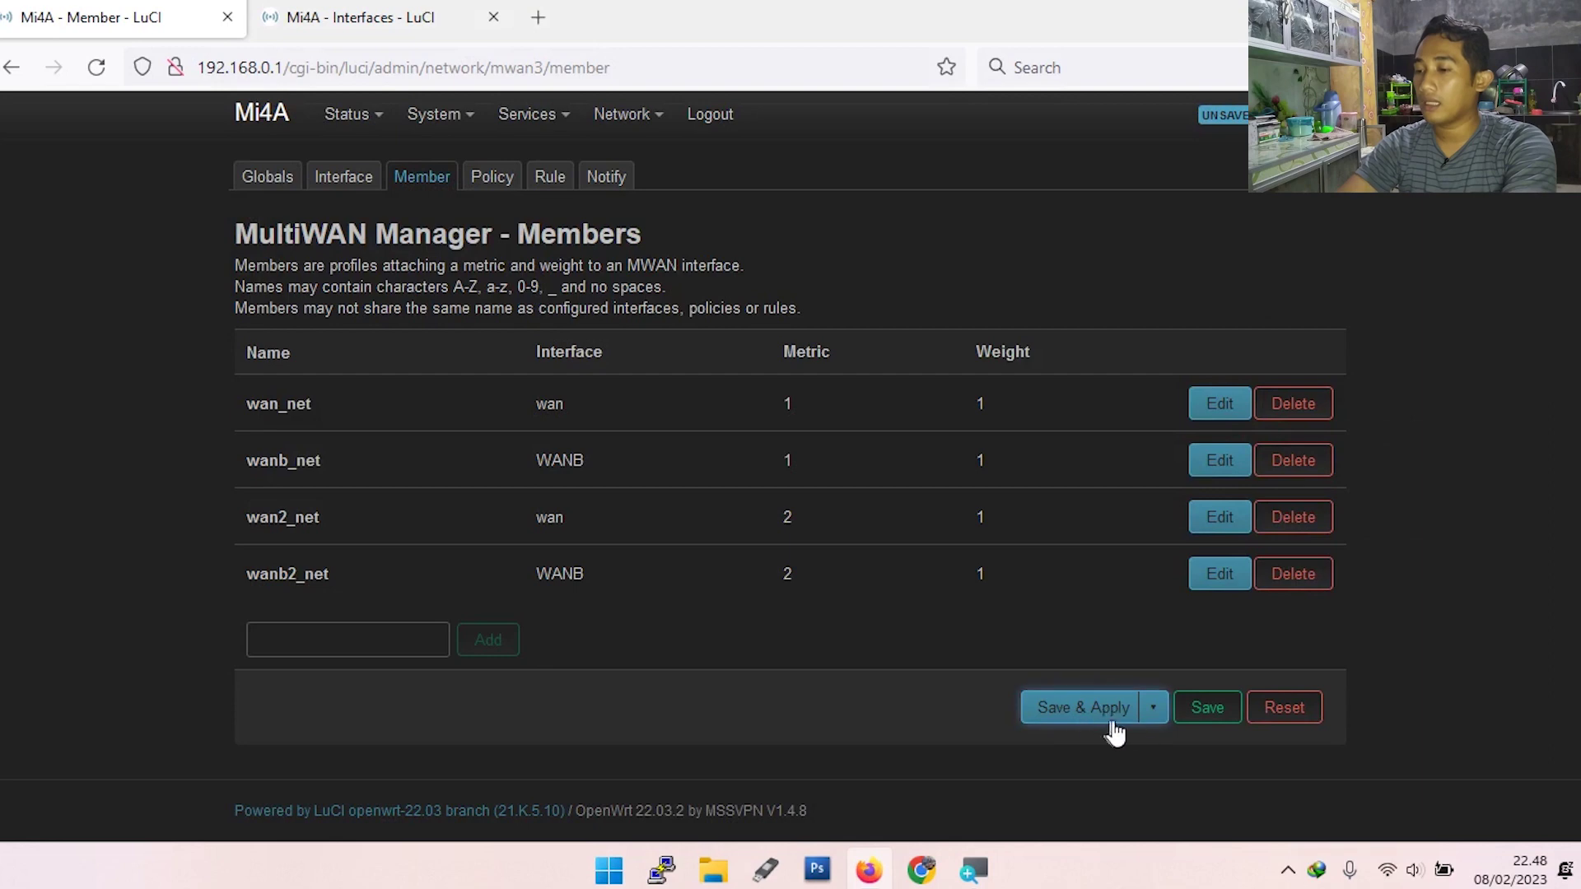
left_click(1203, 718)
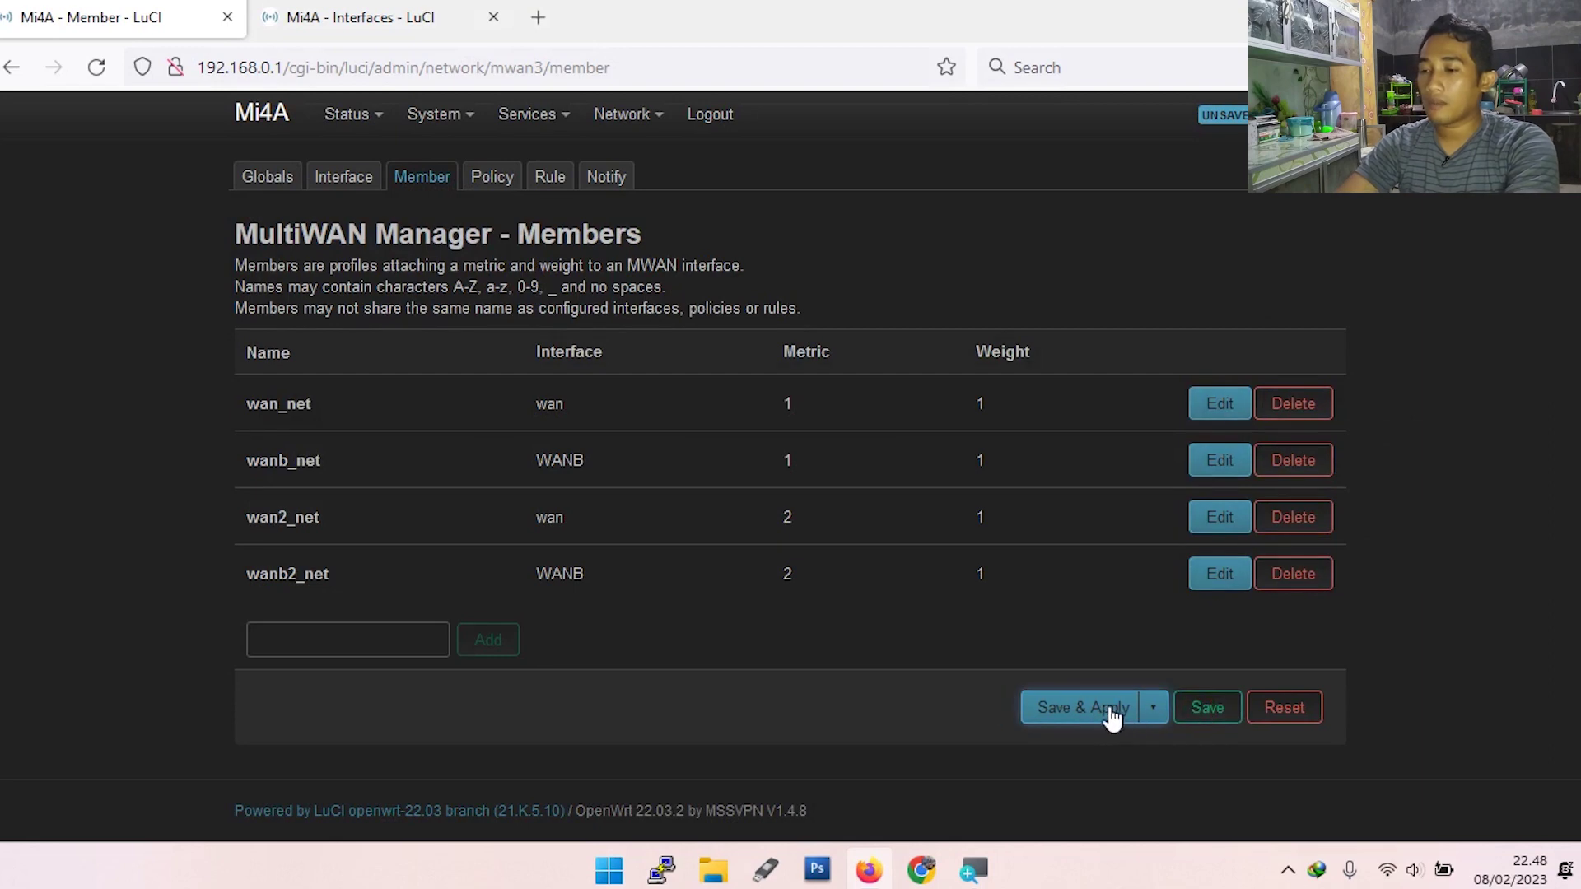
Delete the wan_only and wanb_only policies from the MultiWAN policies.
left_click(488, 183)
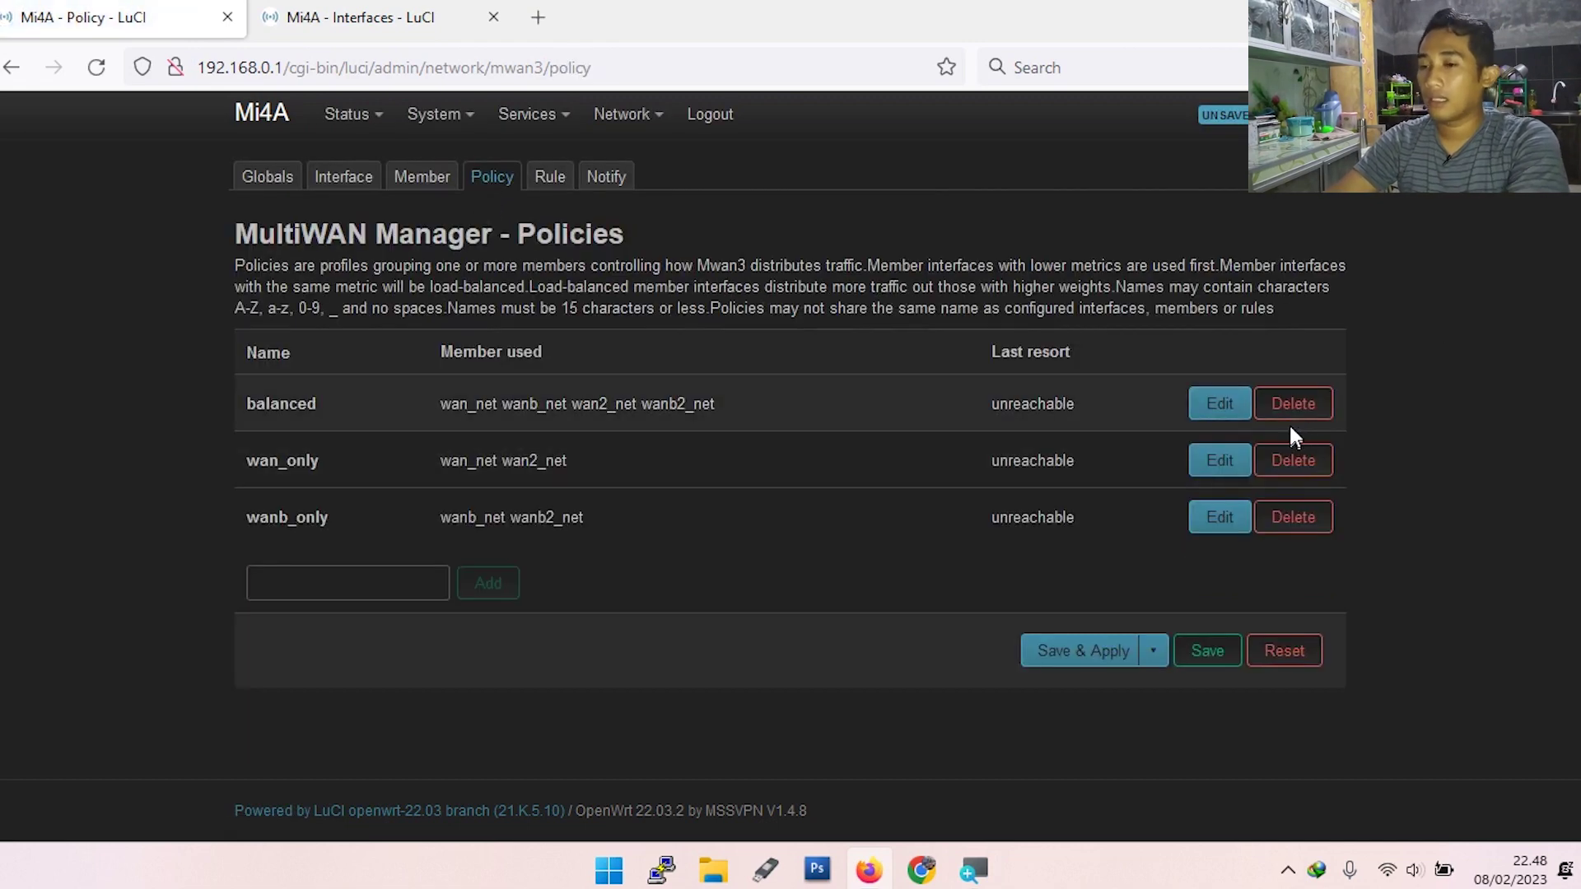
left_click(1293, 461)
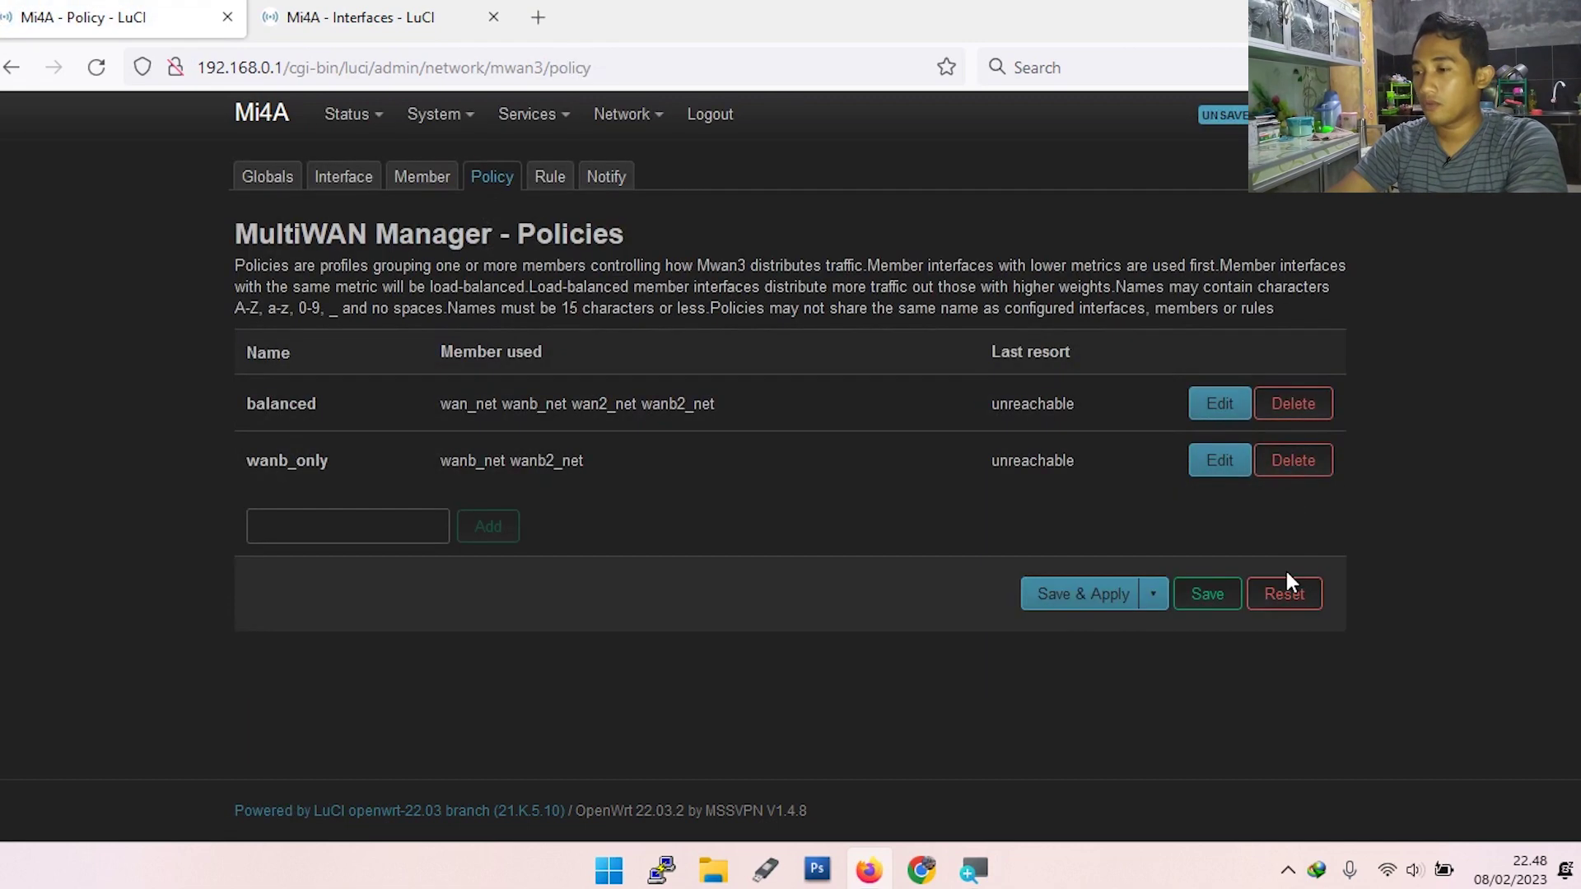
left_click(1297, 461)
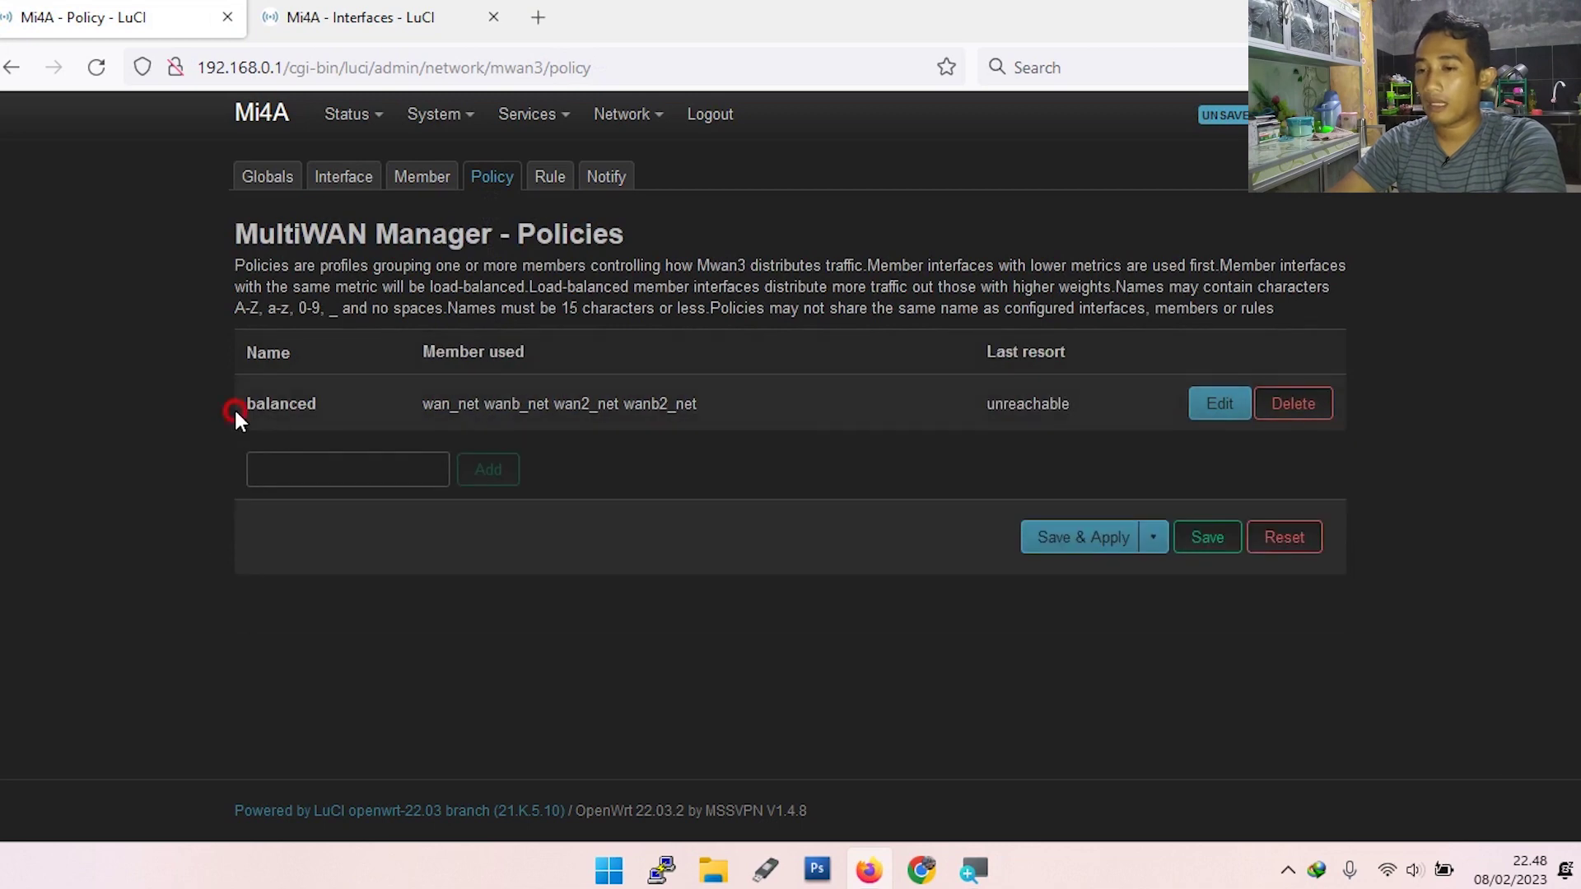
Remove all four members used by the balanced policy.
left_click(1219, 405)
left_click(747, 232)
left_click(746, 232)
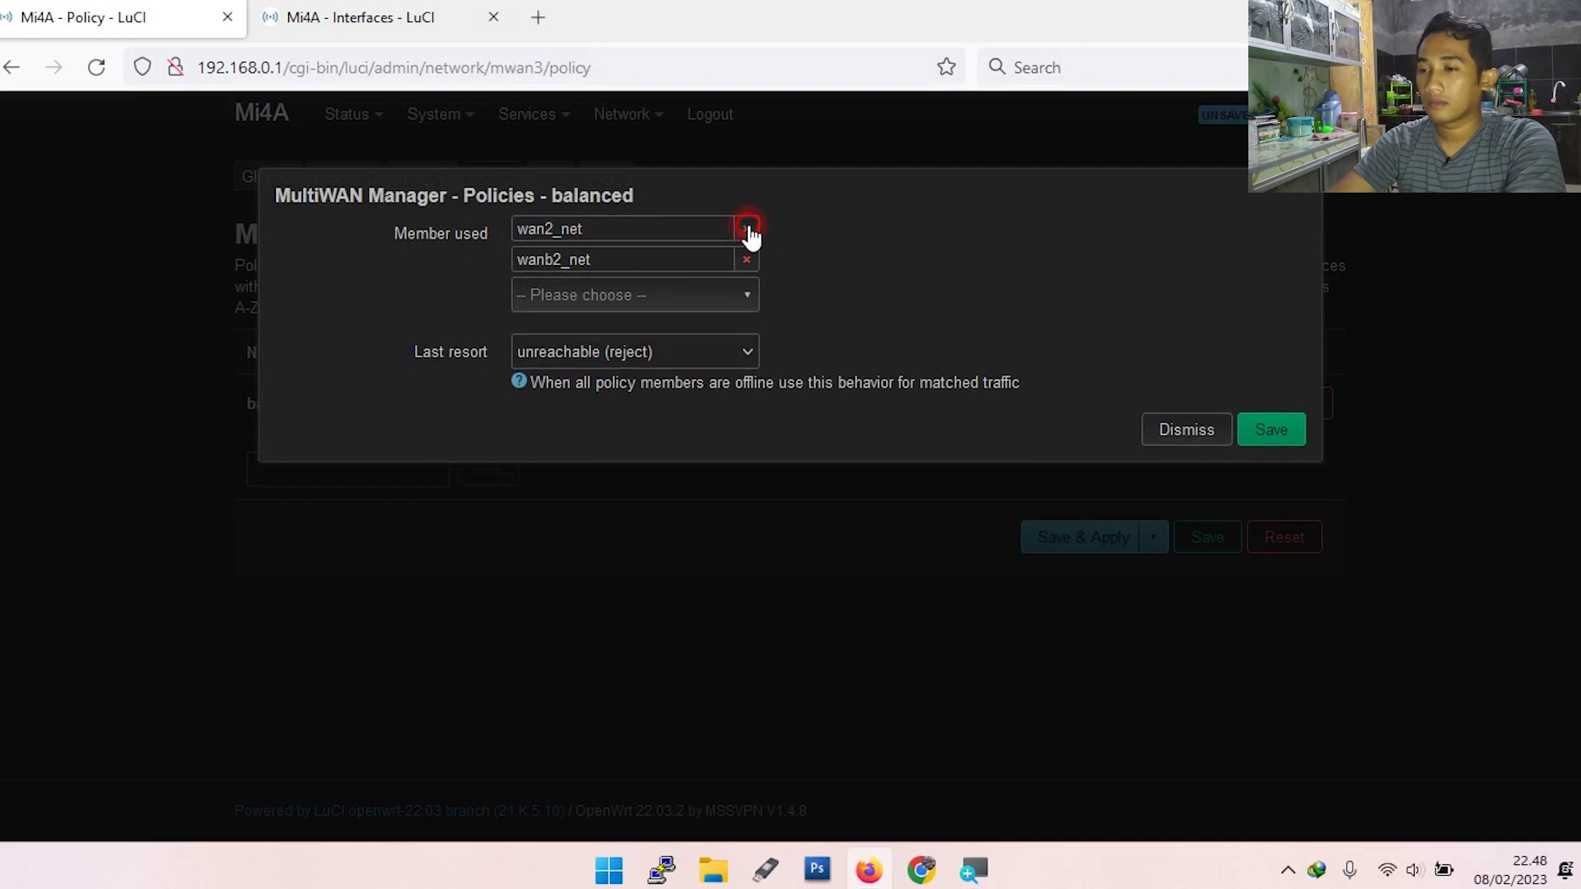
left_click(747, 232)
left_click(747, 231)
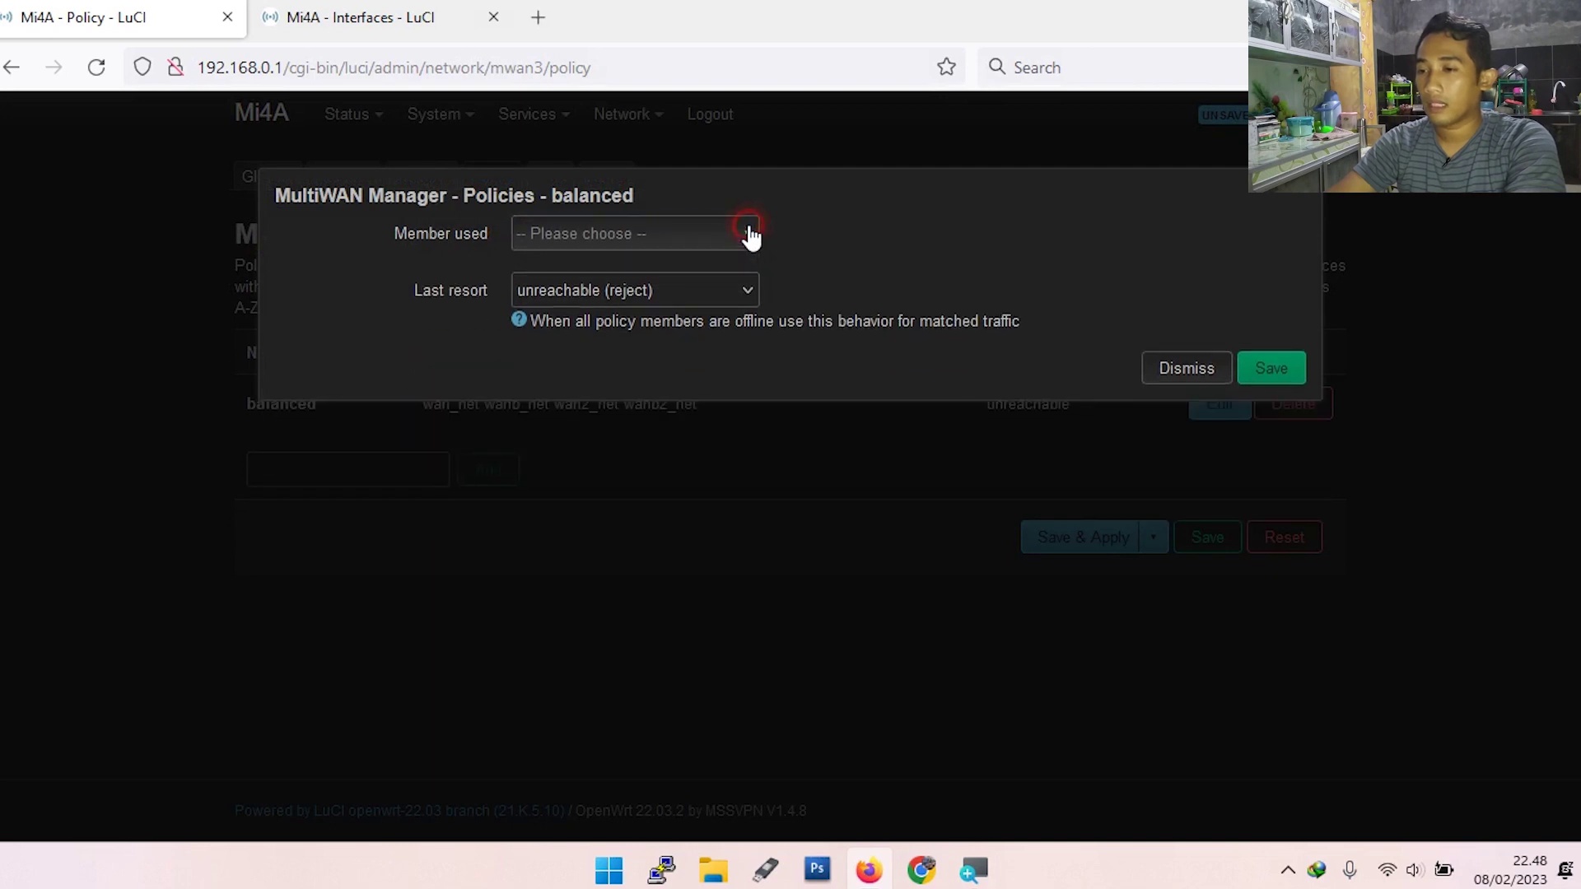
left_click(574, 237)
left_click(970, 196)
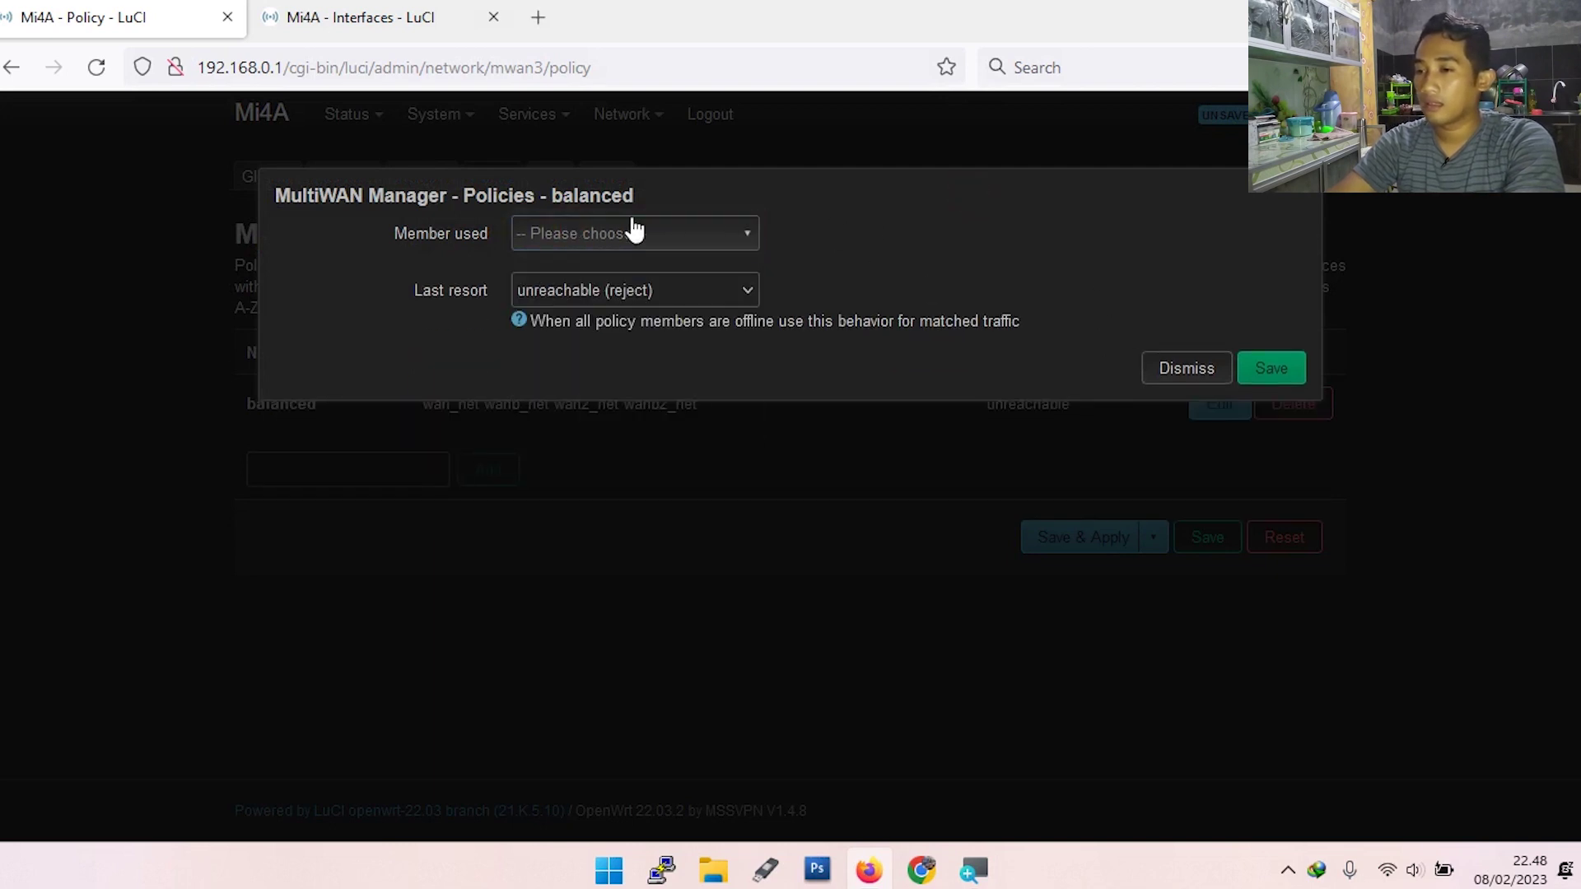
Assign wan_net, wanb_net, wan2_net and wanb2_net as members of the balanced policy and save it.
left_click(671, 237)
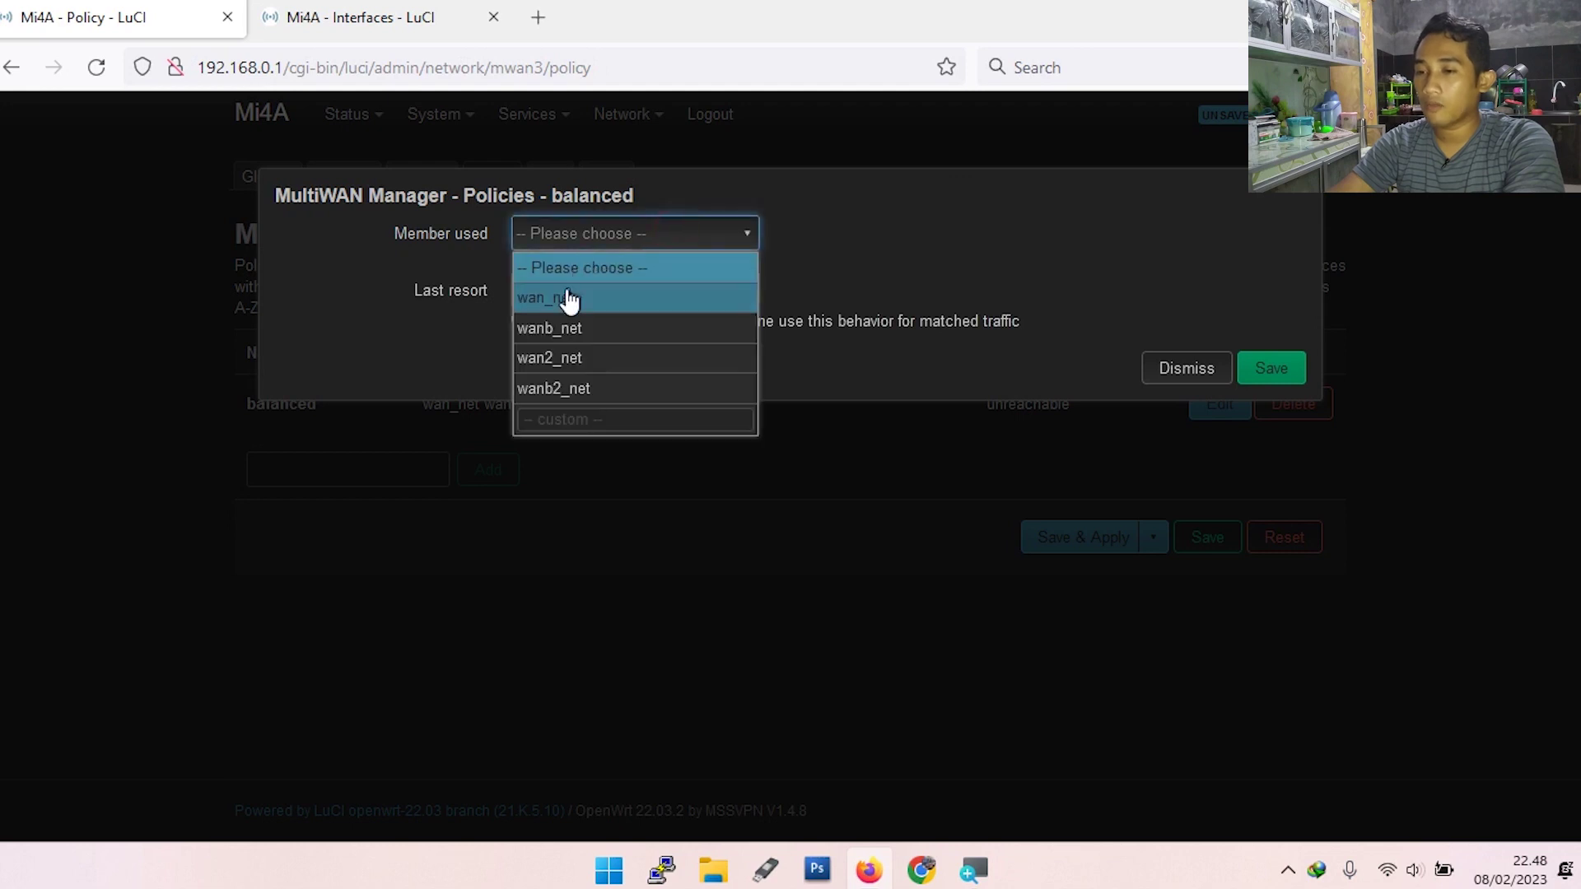
left_click(570, 298)
left_click(645, 261)
left_click(590, 358)
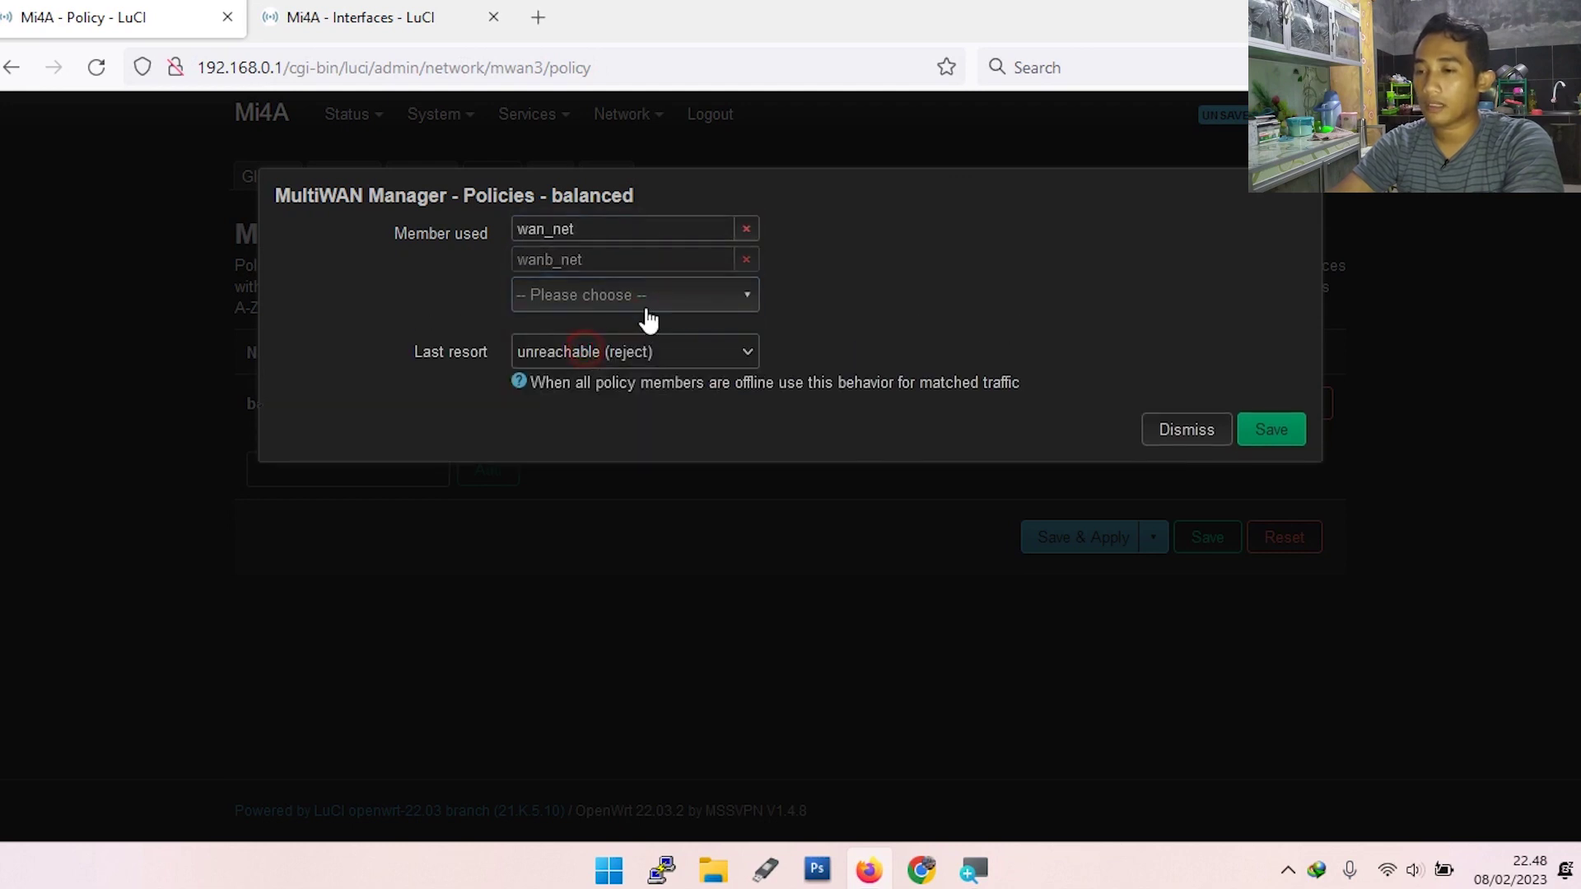
left_click(649, 319)
left_click(600, 419)
left_click(628, 326)
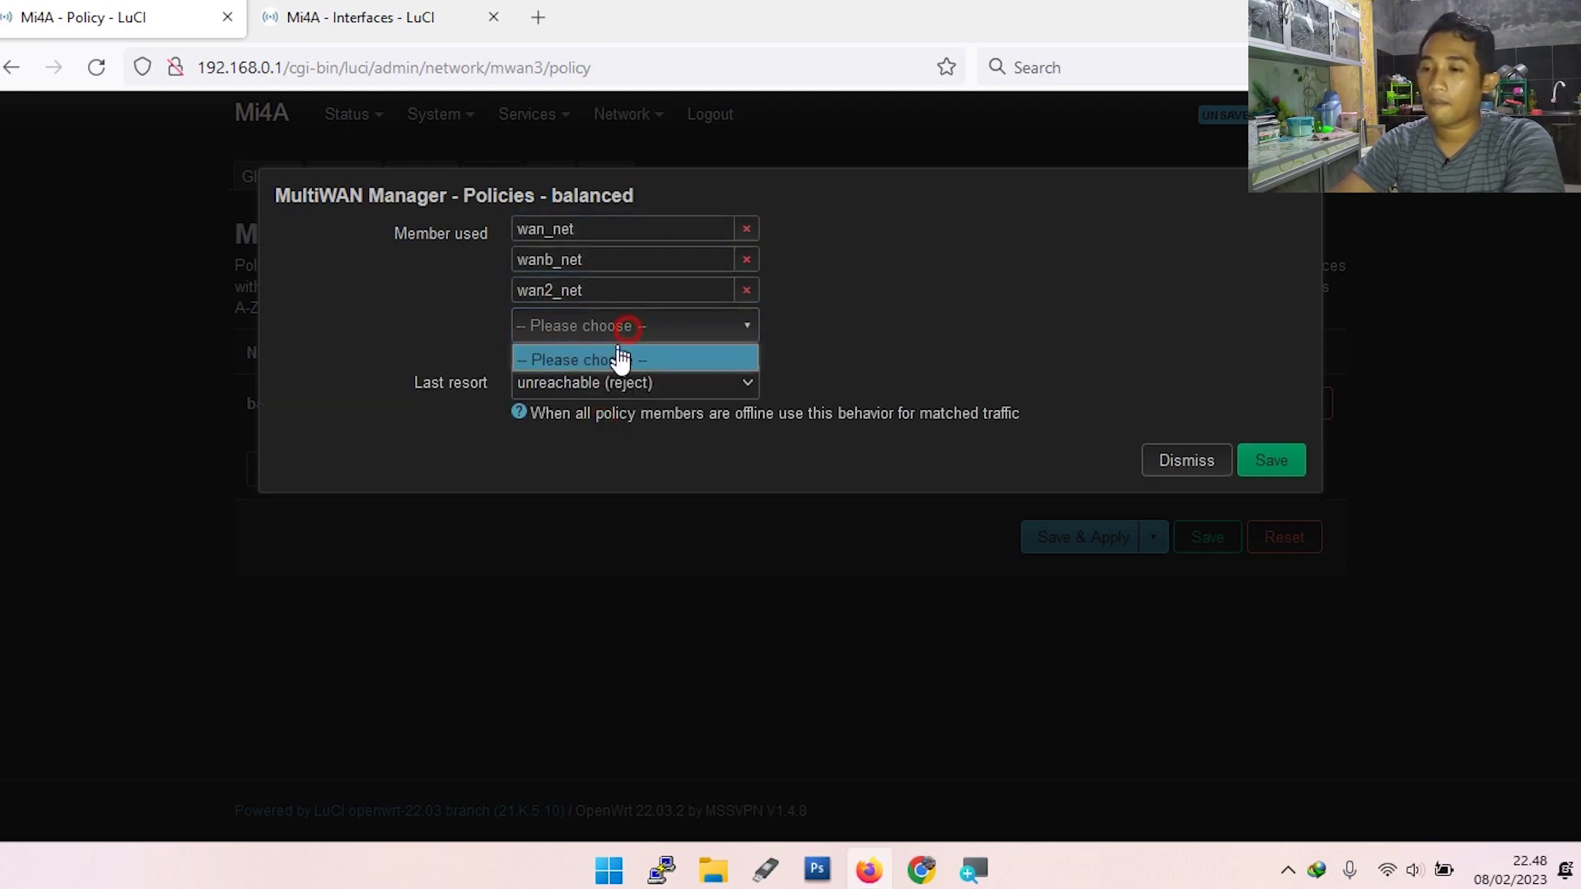
left_click(591, 487)
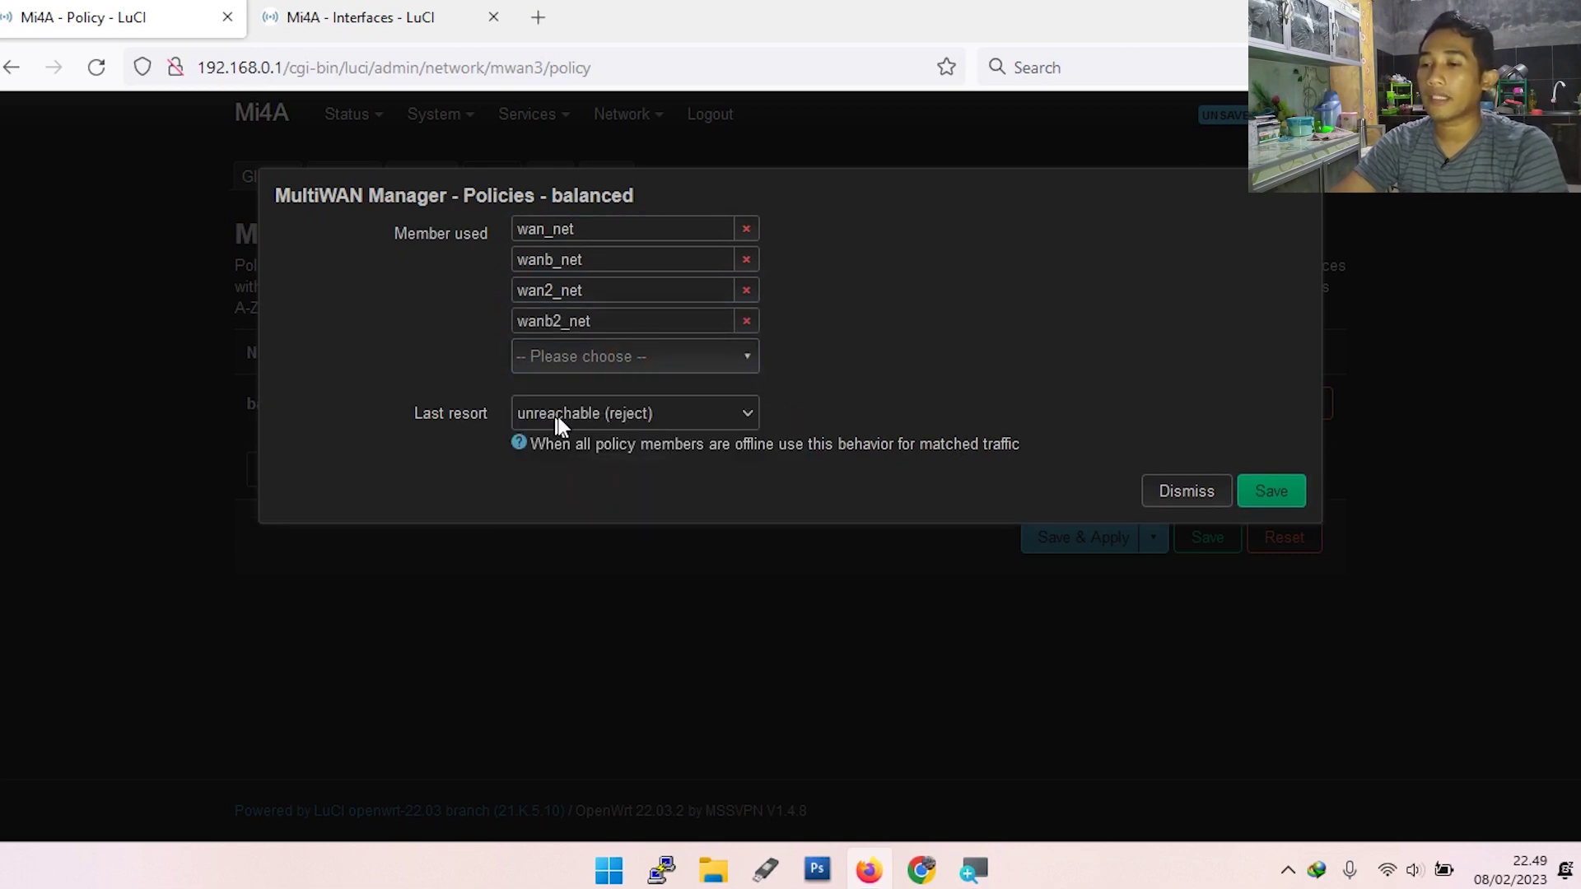
left_click(1263, 491)
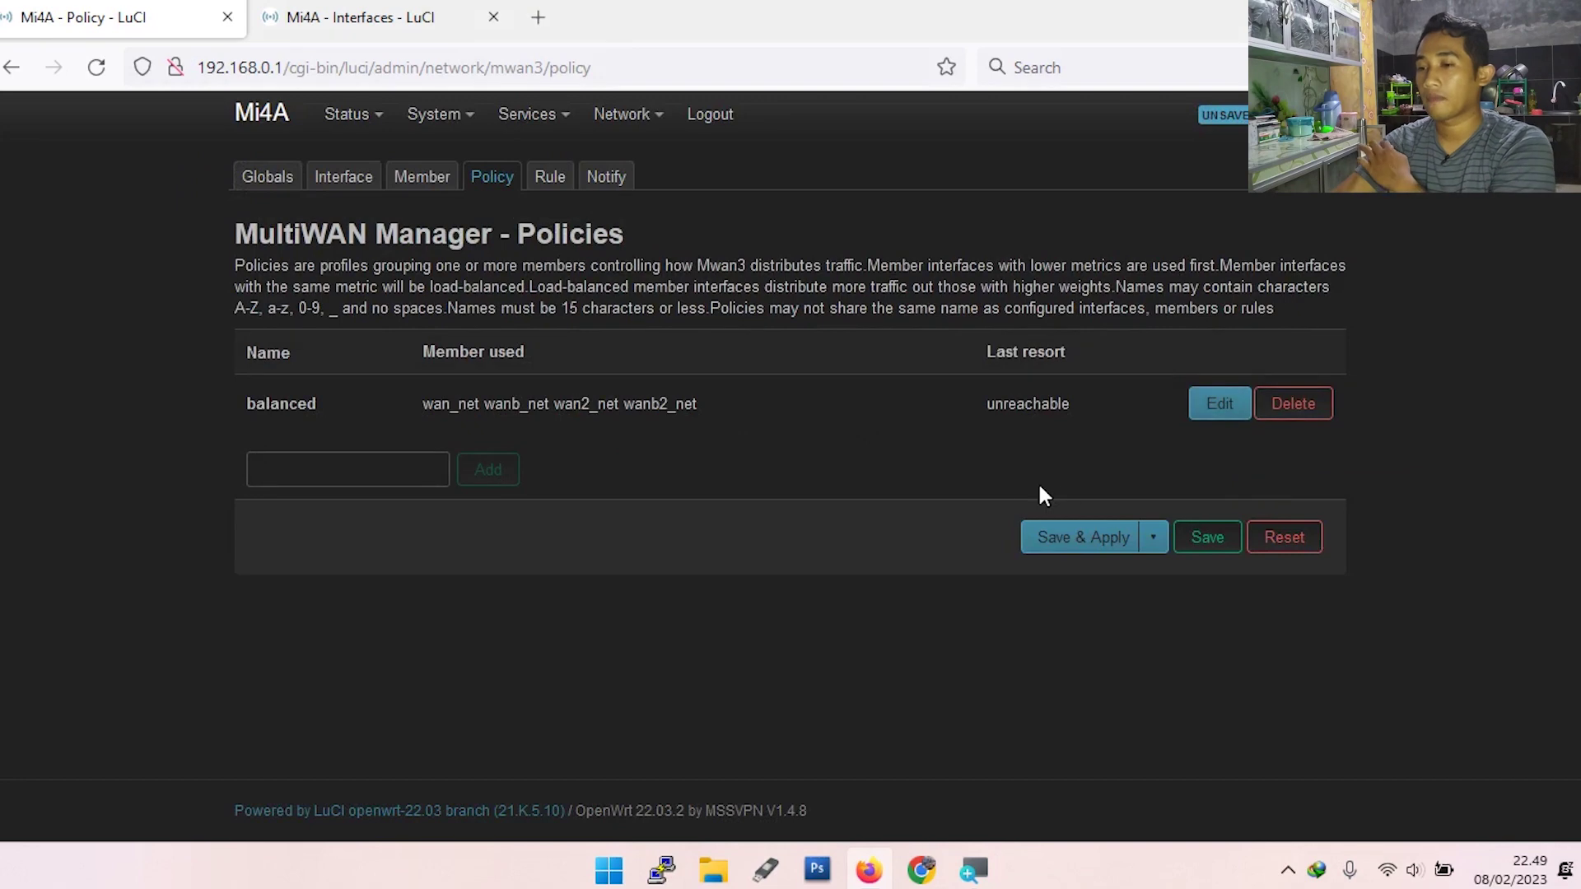
Add a policy named wan_only using the members wan_net and wan2_net, and save it.
left_click(329, 461)
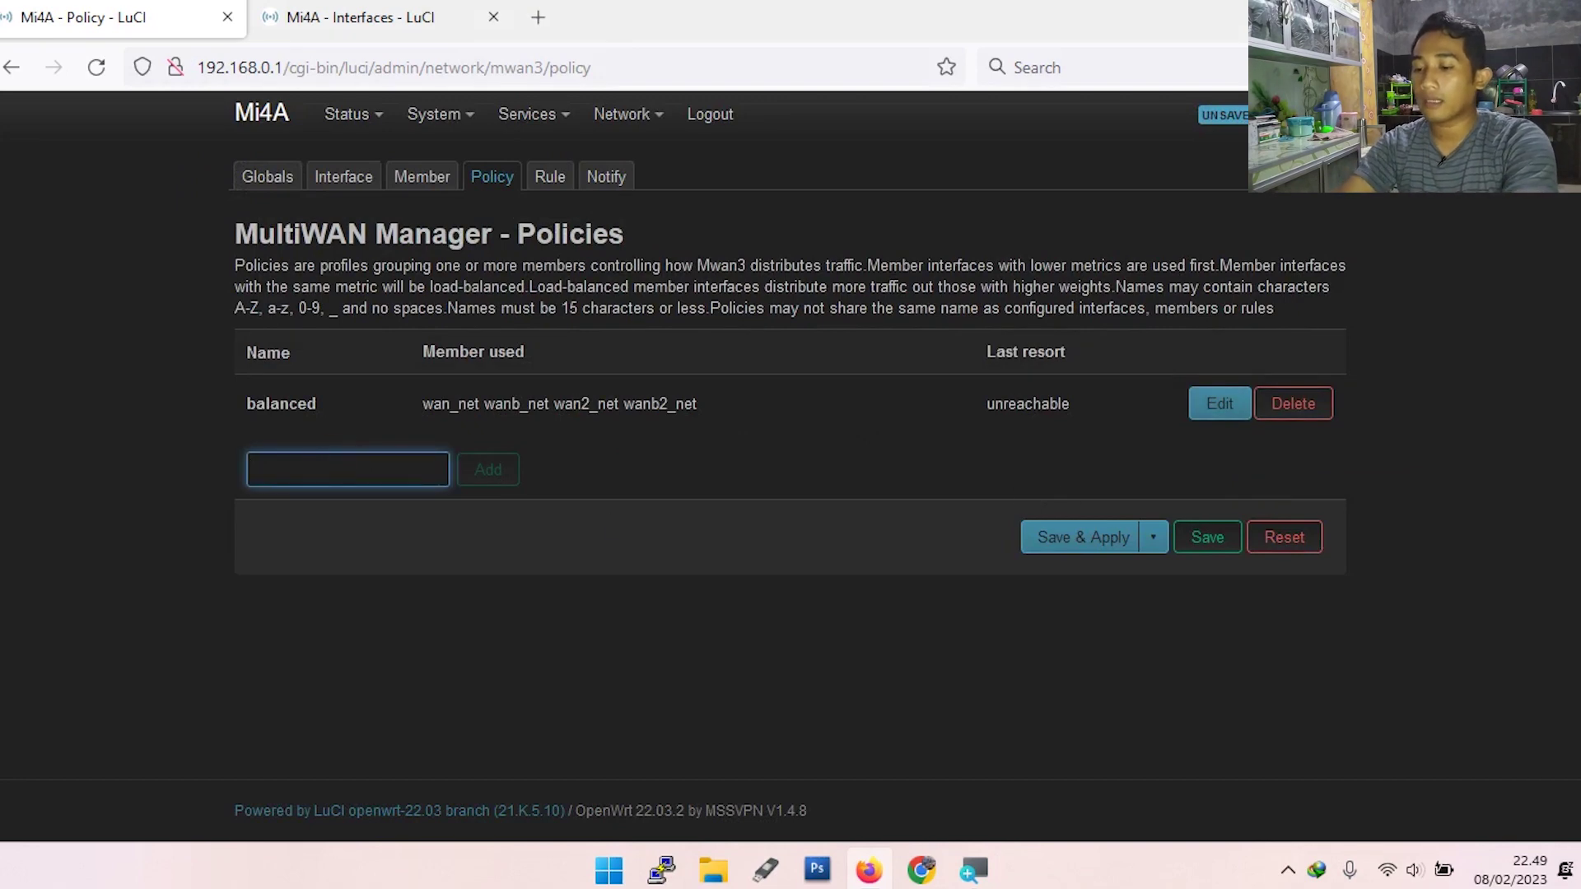
type("wan_o")
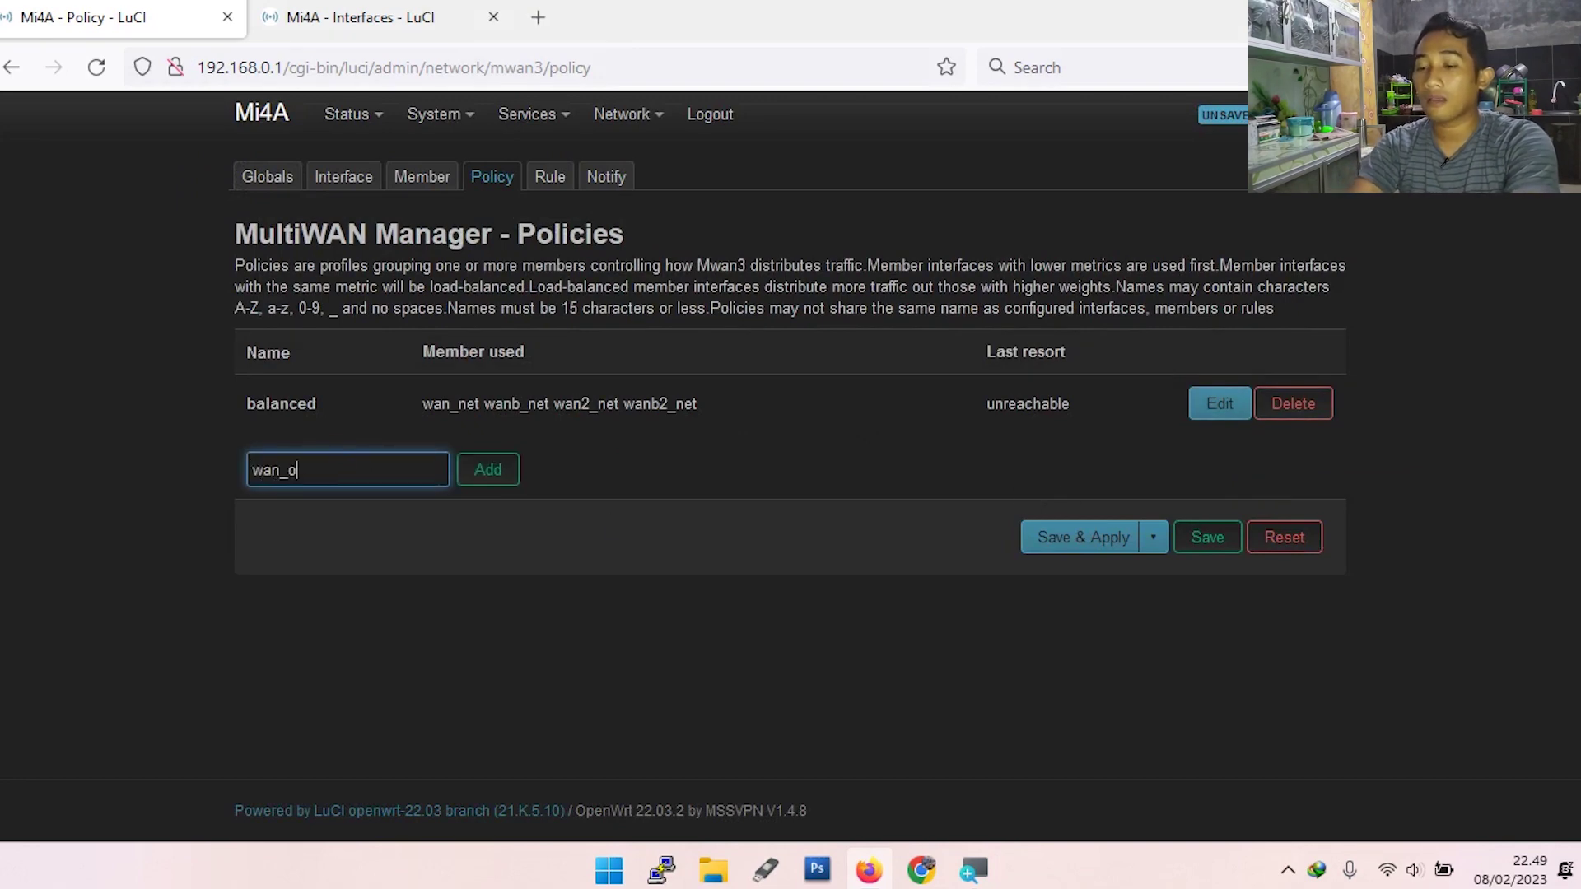
type("nly")
left_click(487, 467)
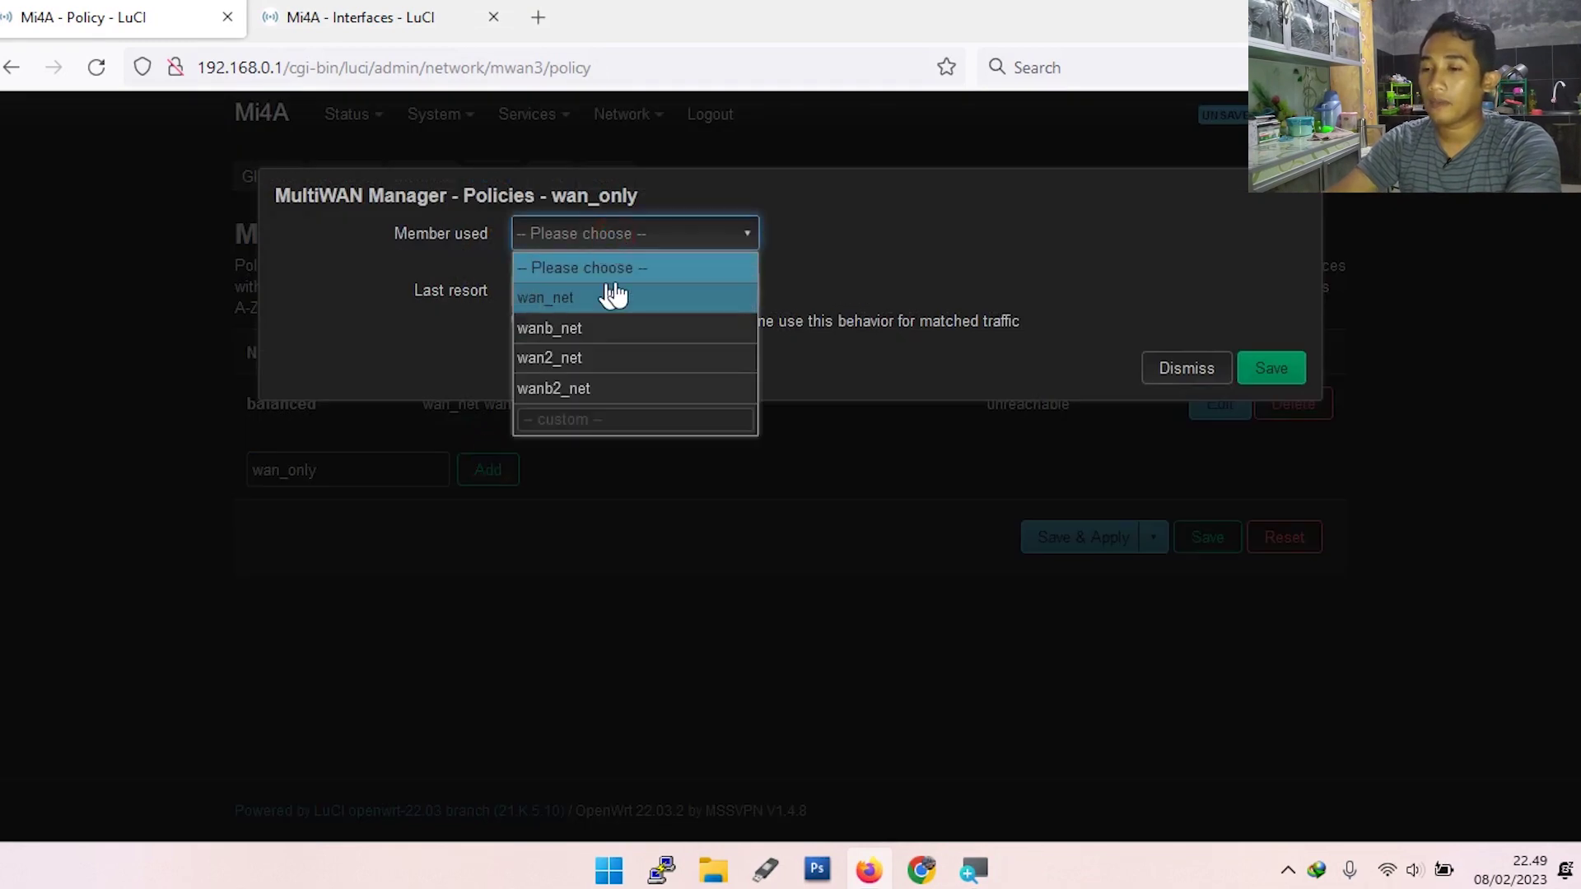
left_click(572, 301)
left_click(623, 271)
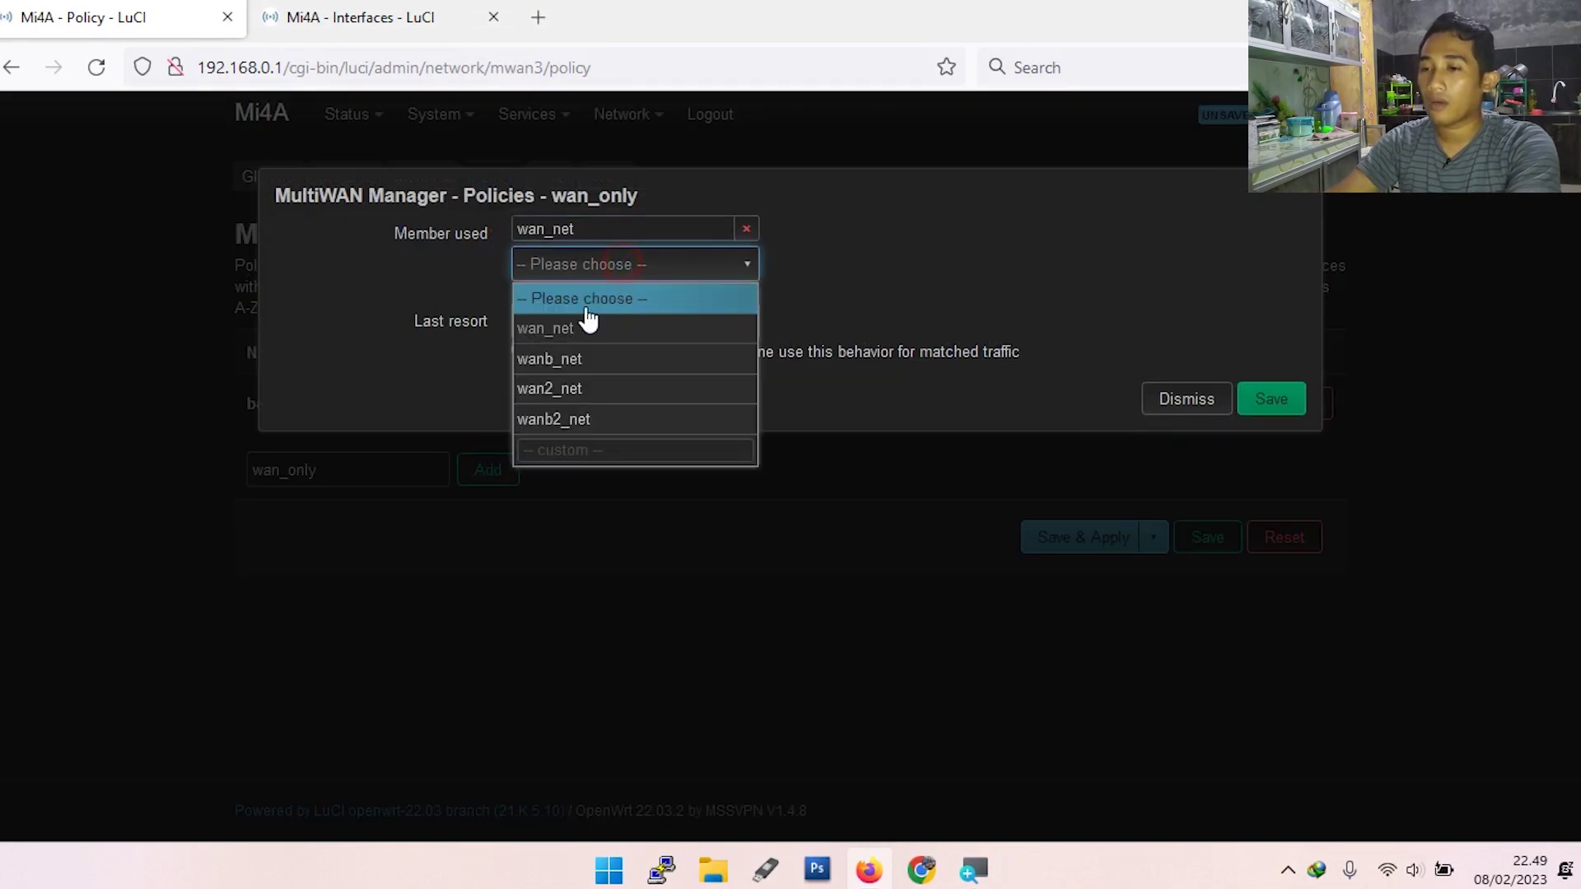
left_click(565, 392)
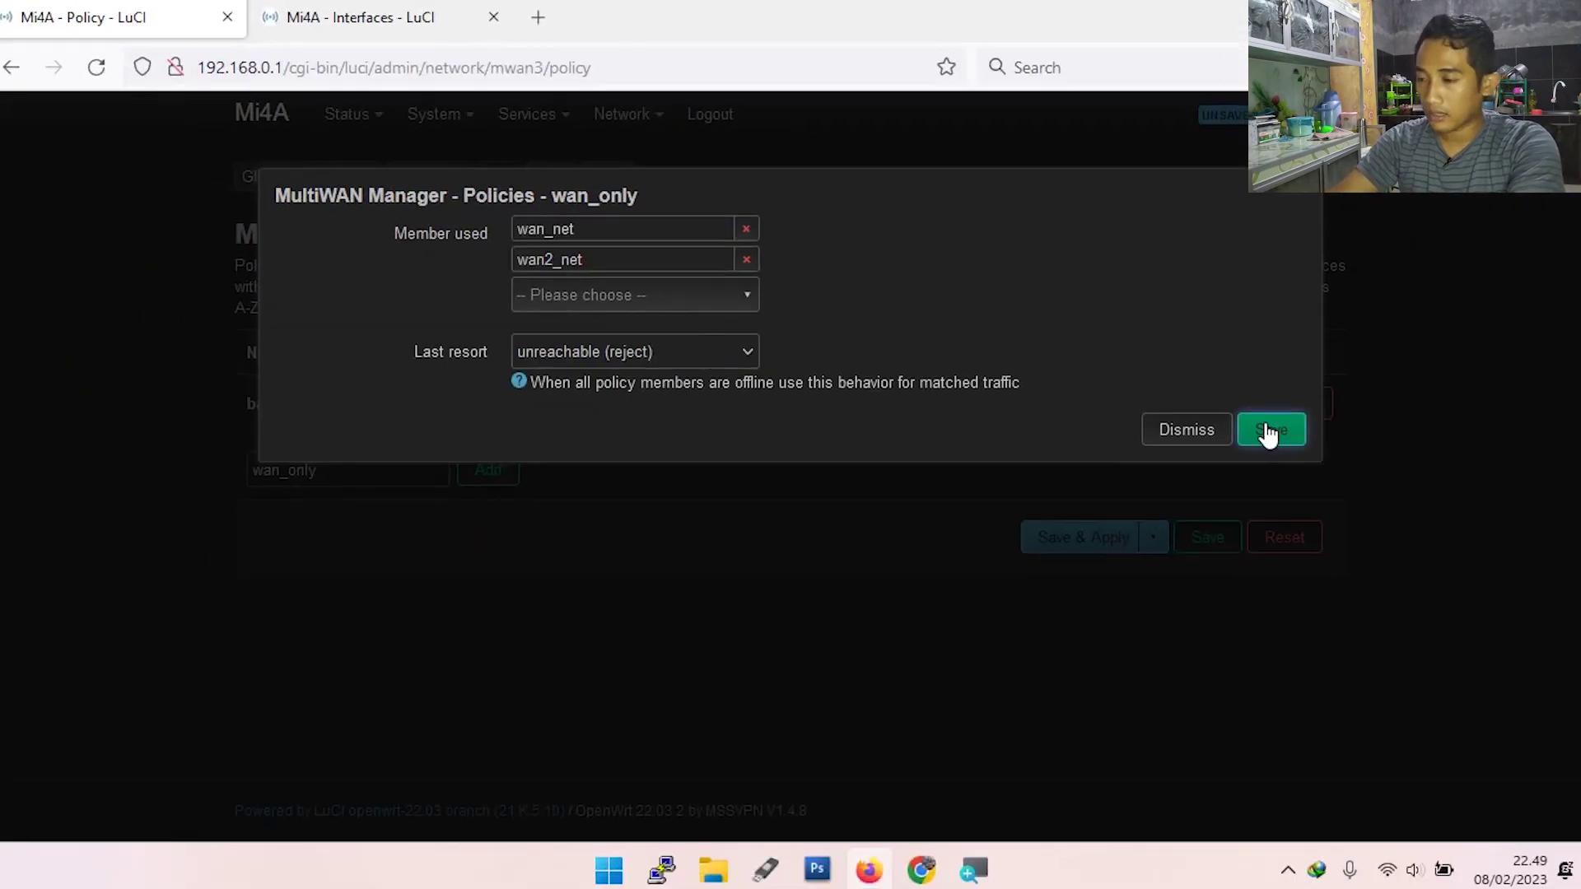
left_click(1268, 431)
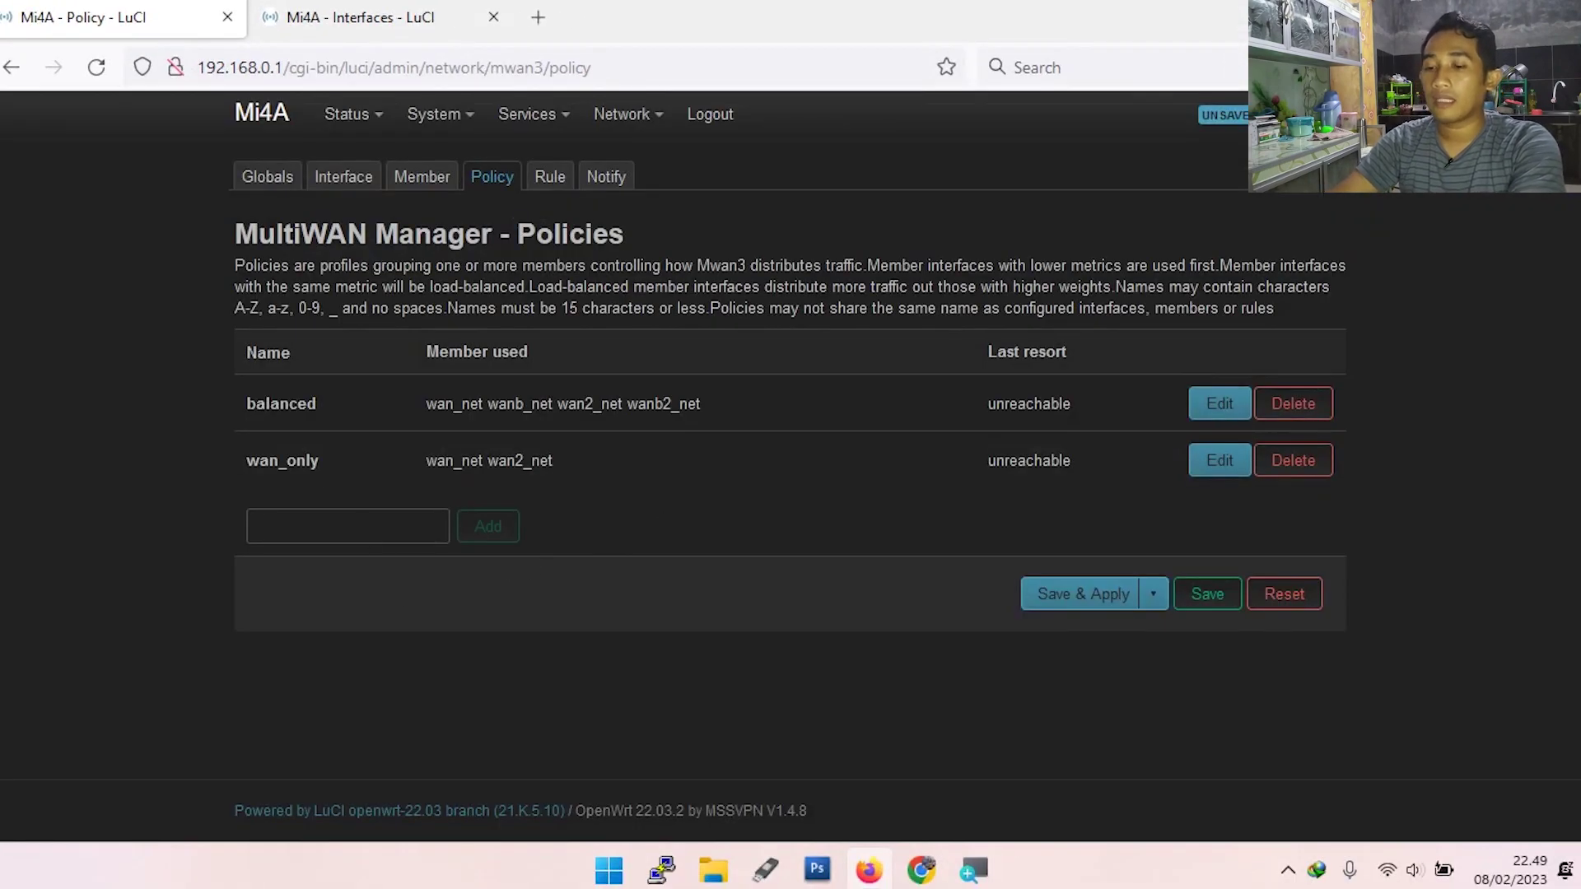
Add a policy named wanb_only using the members wanb_net and wanb2_net, and save the policies.
left_click(353, 526)
type("wanb_only")
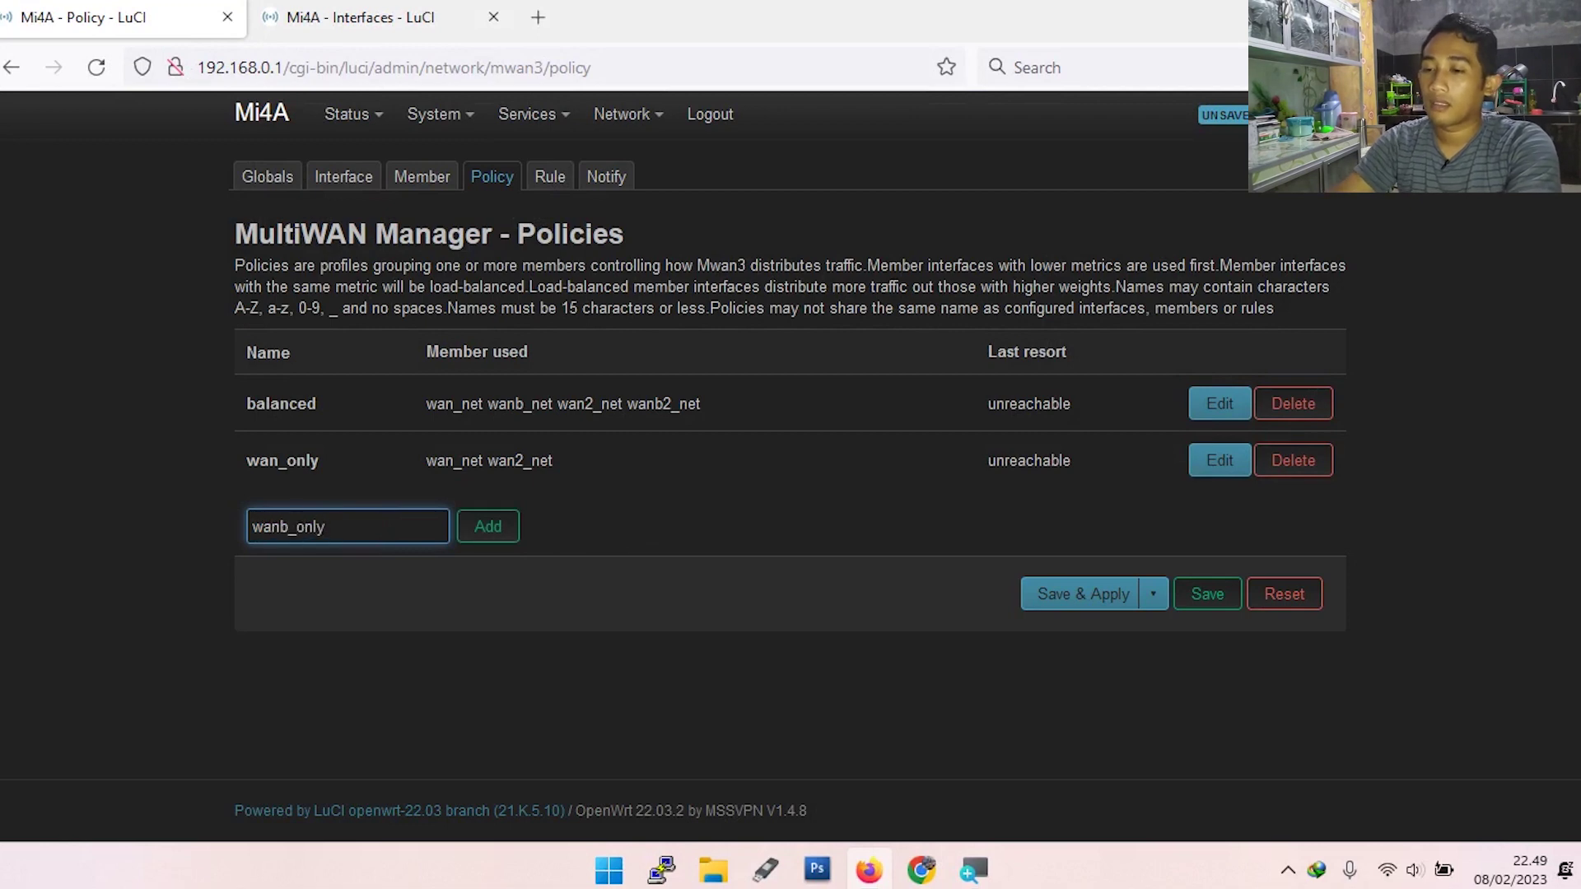
left_click(489, 527)
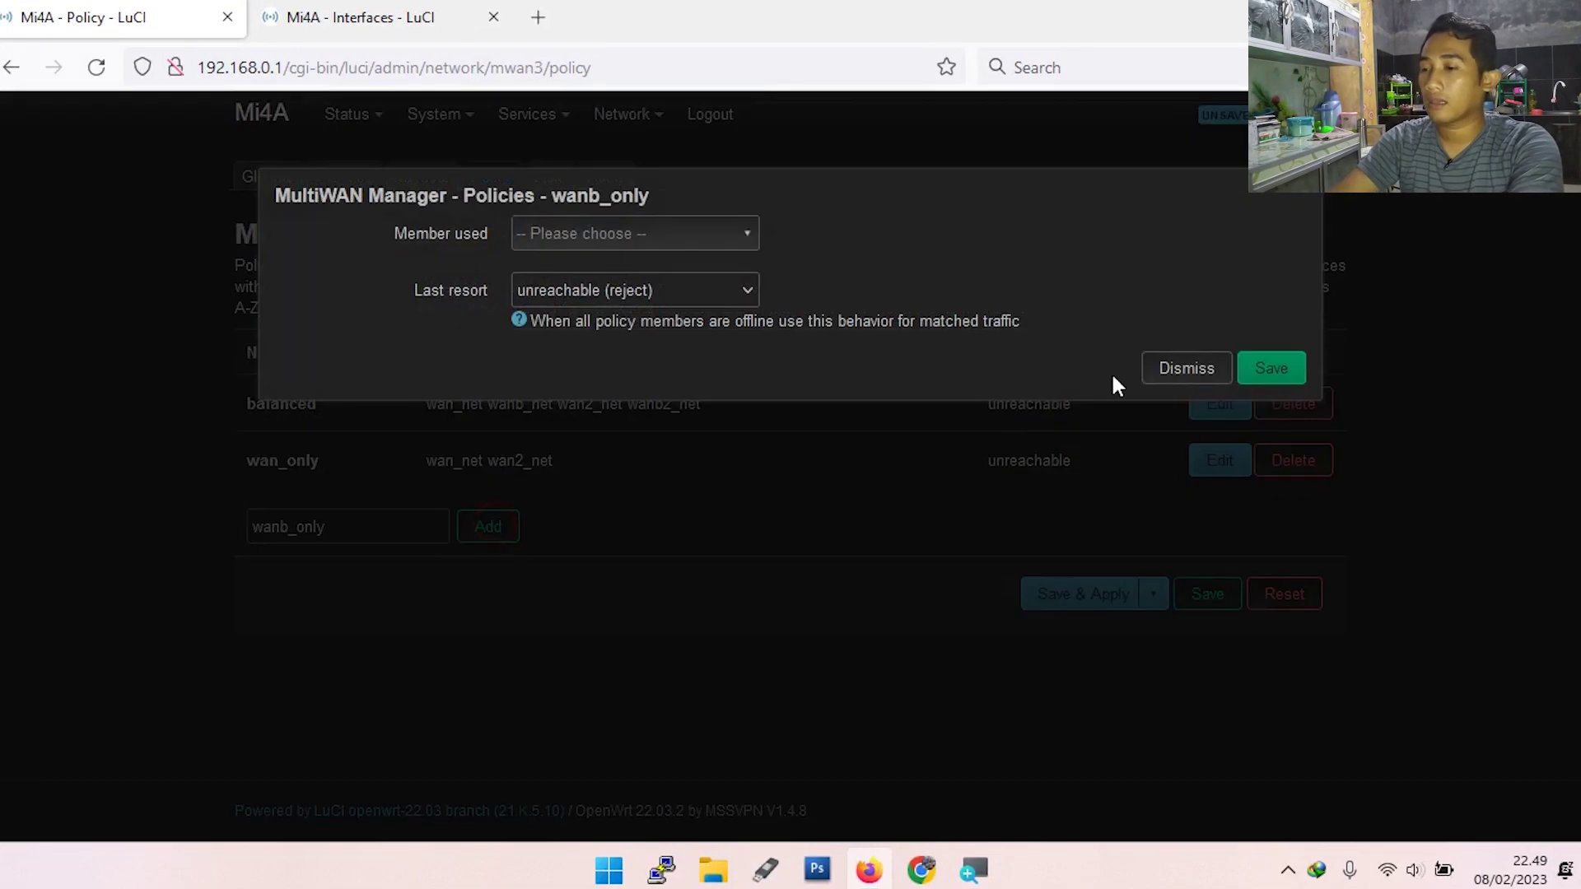
left_click(598, 240)
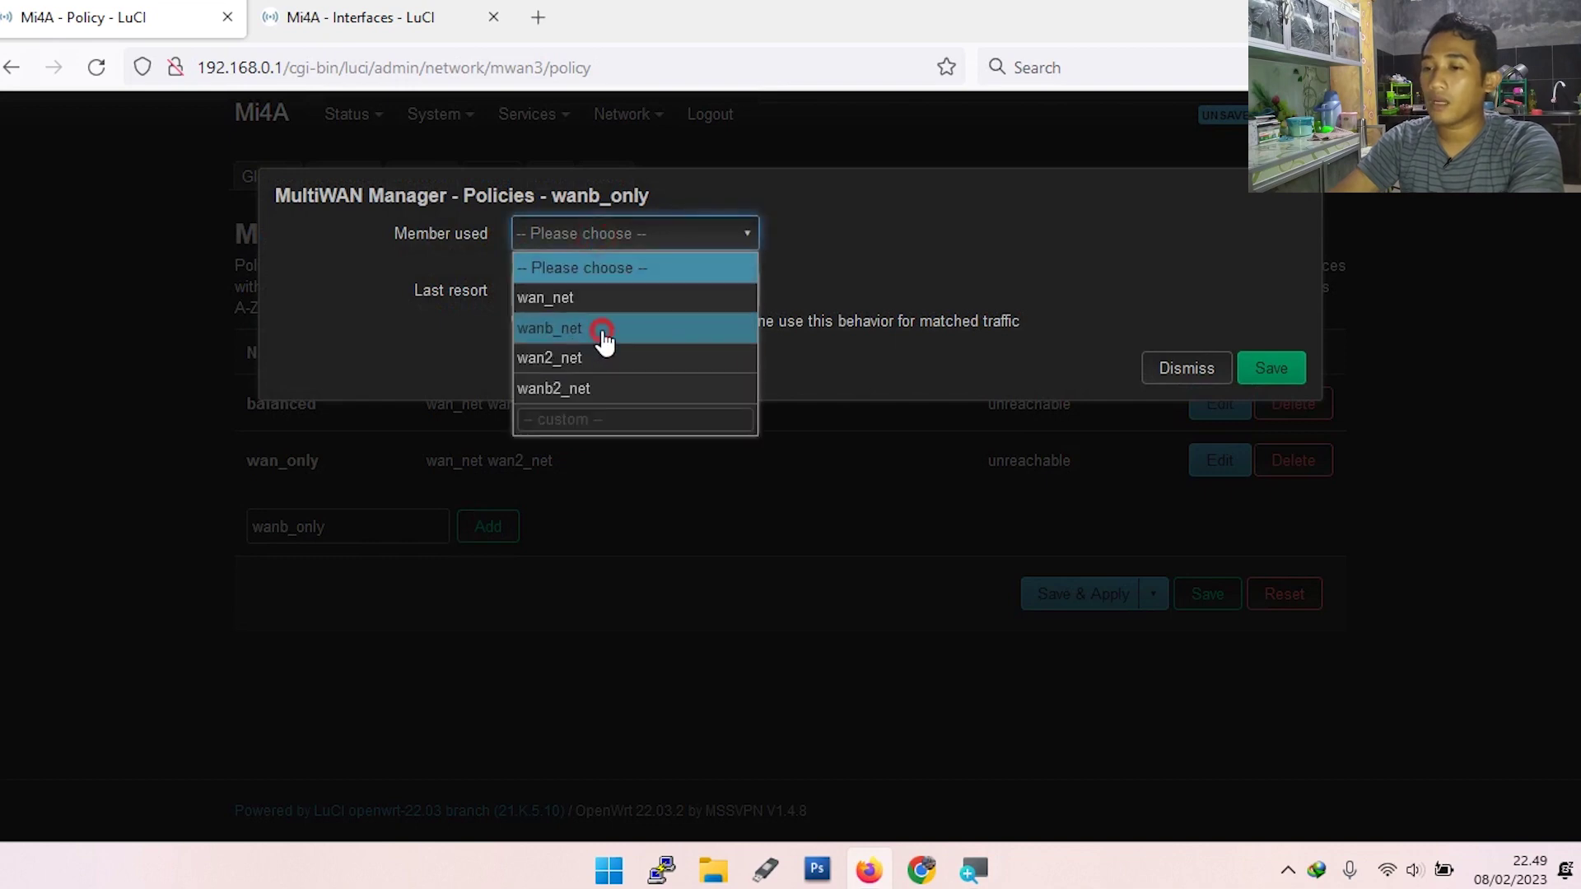
left_click(595, 326)
left_click(584, 276)
left_click(568, 422)
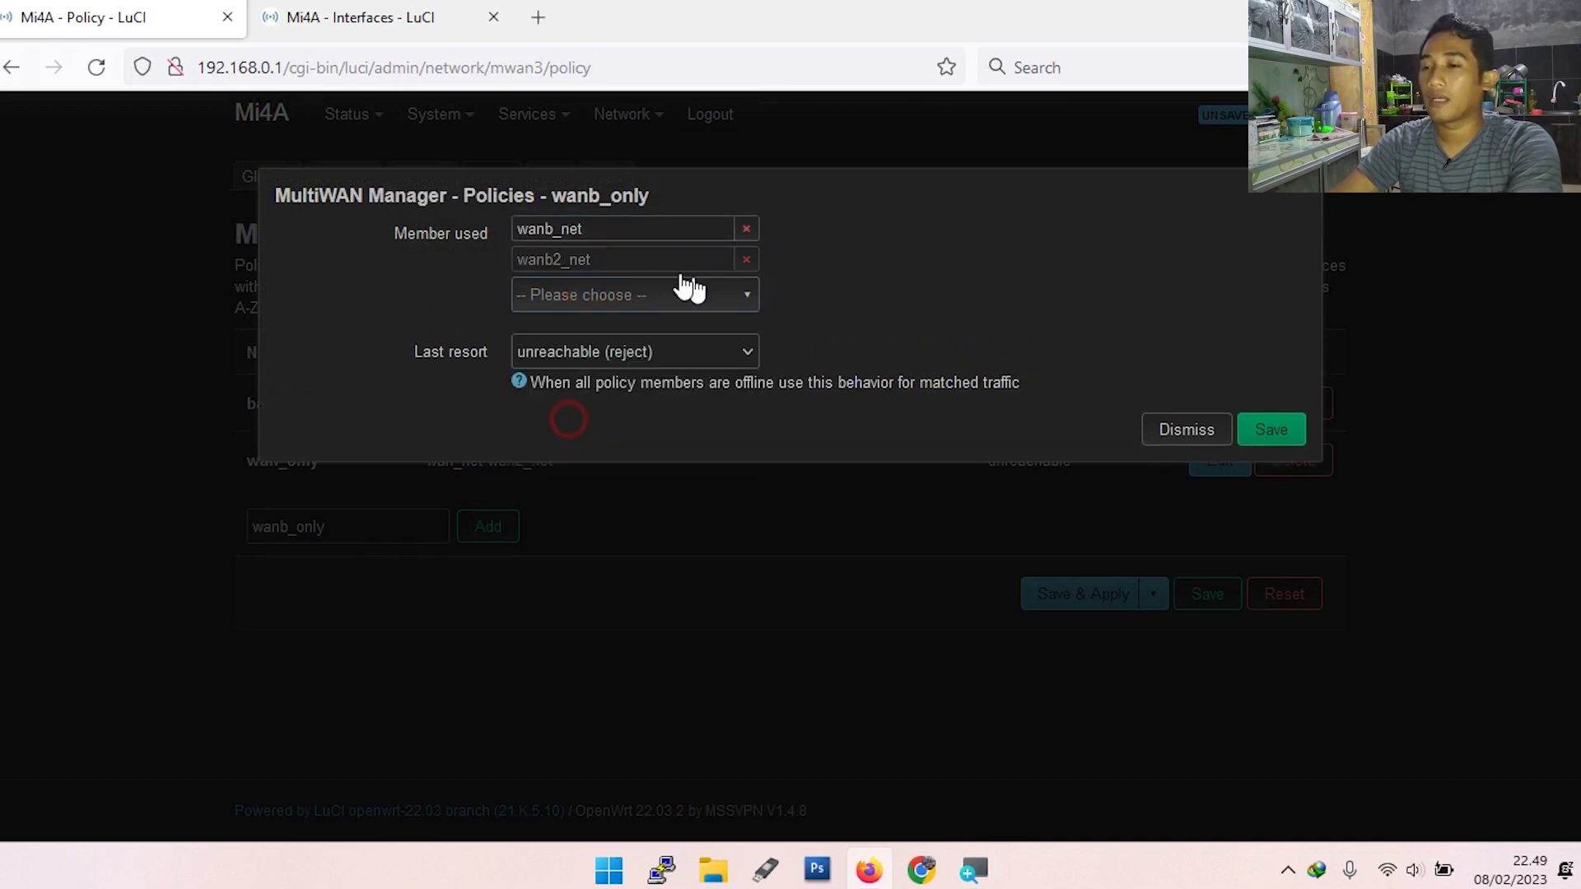
left_click(687, 357)
left_click(555, 389)
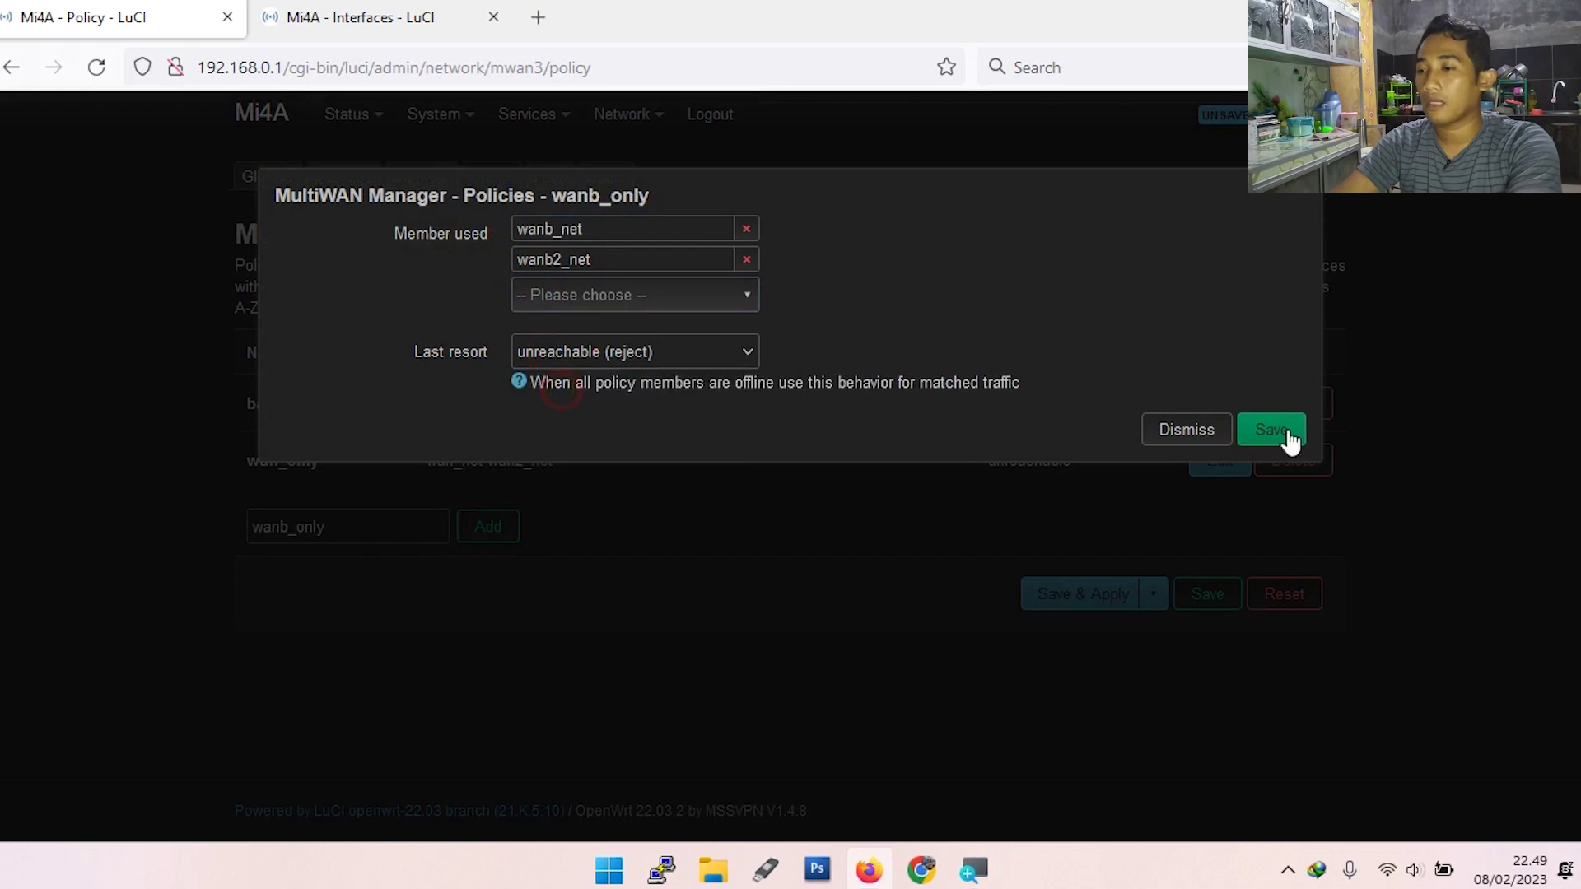
left_click(1293, 446)
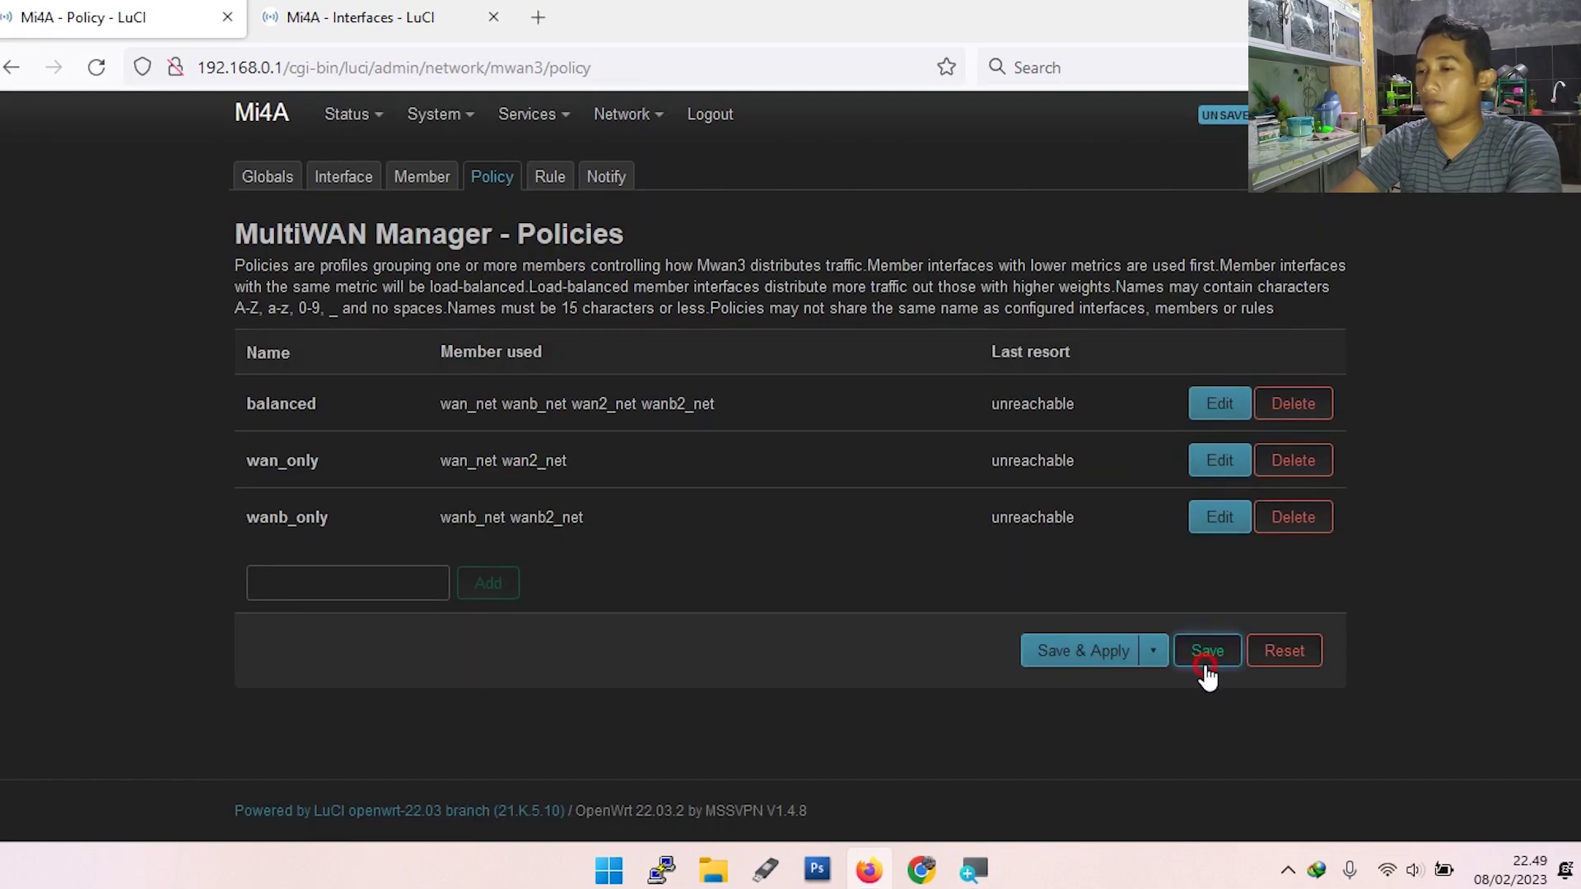
left_click(1203, 655)
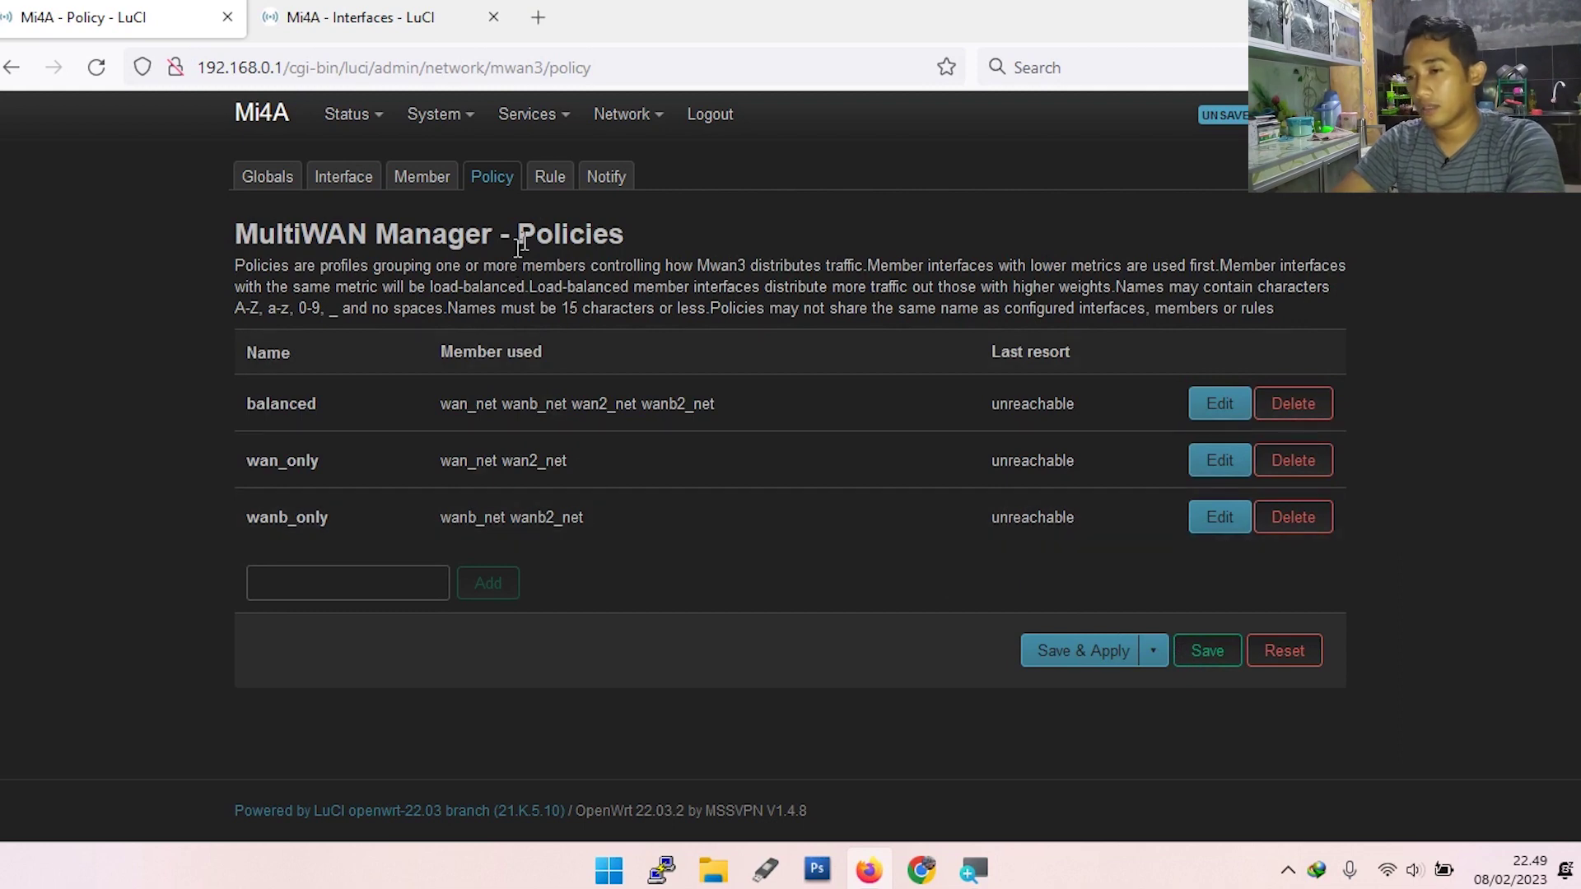
Open the https rule of MultiWAN Manager for editing.
left_click(541, 178)
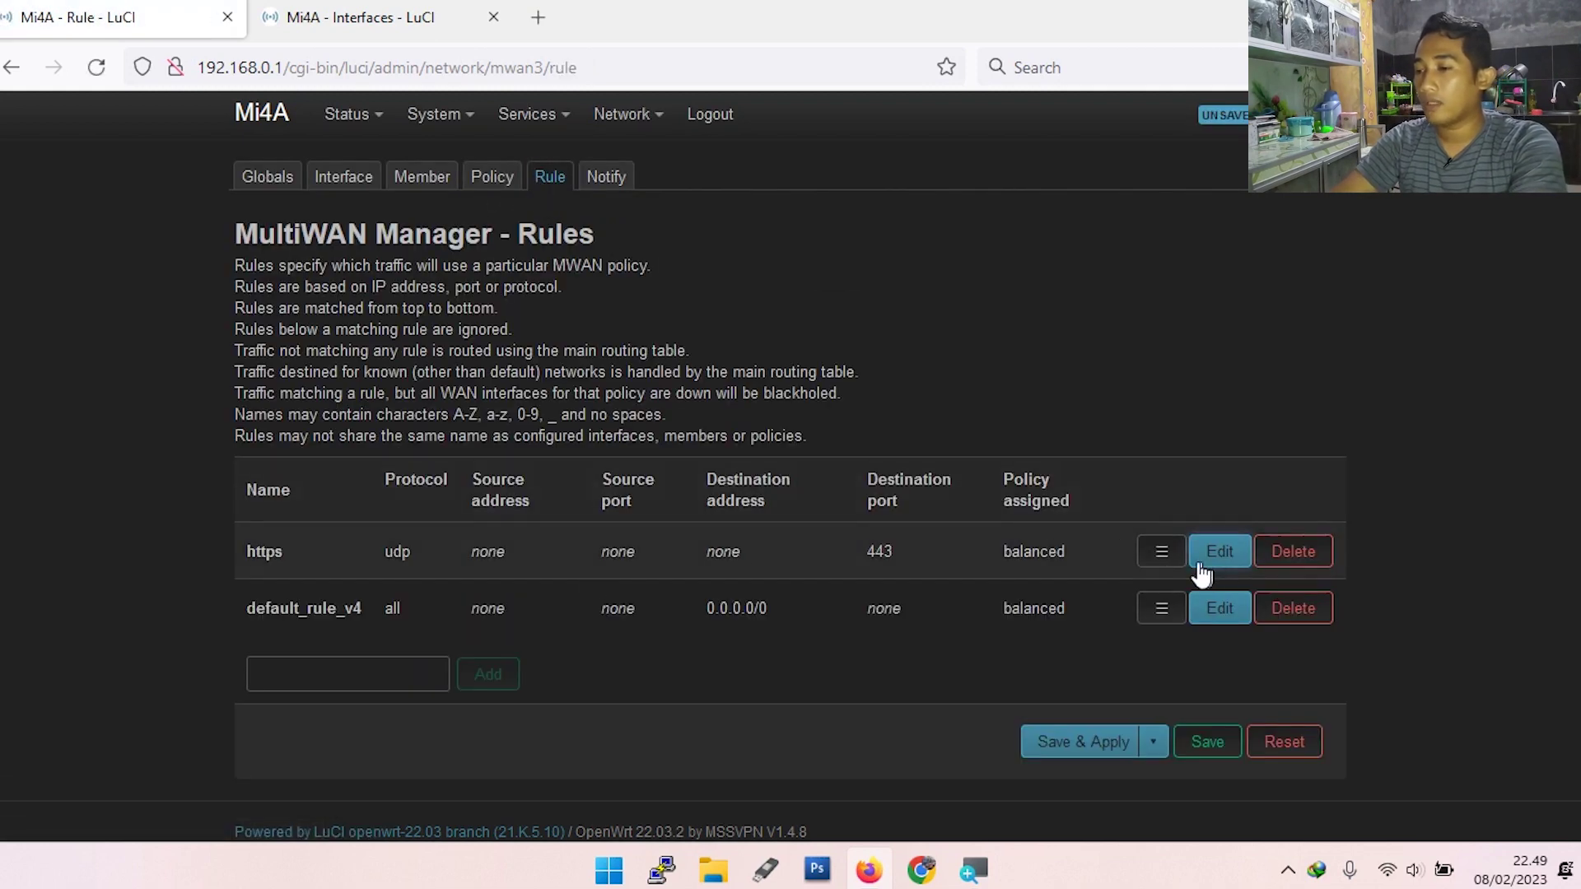
left_click(236, 548)
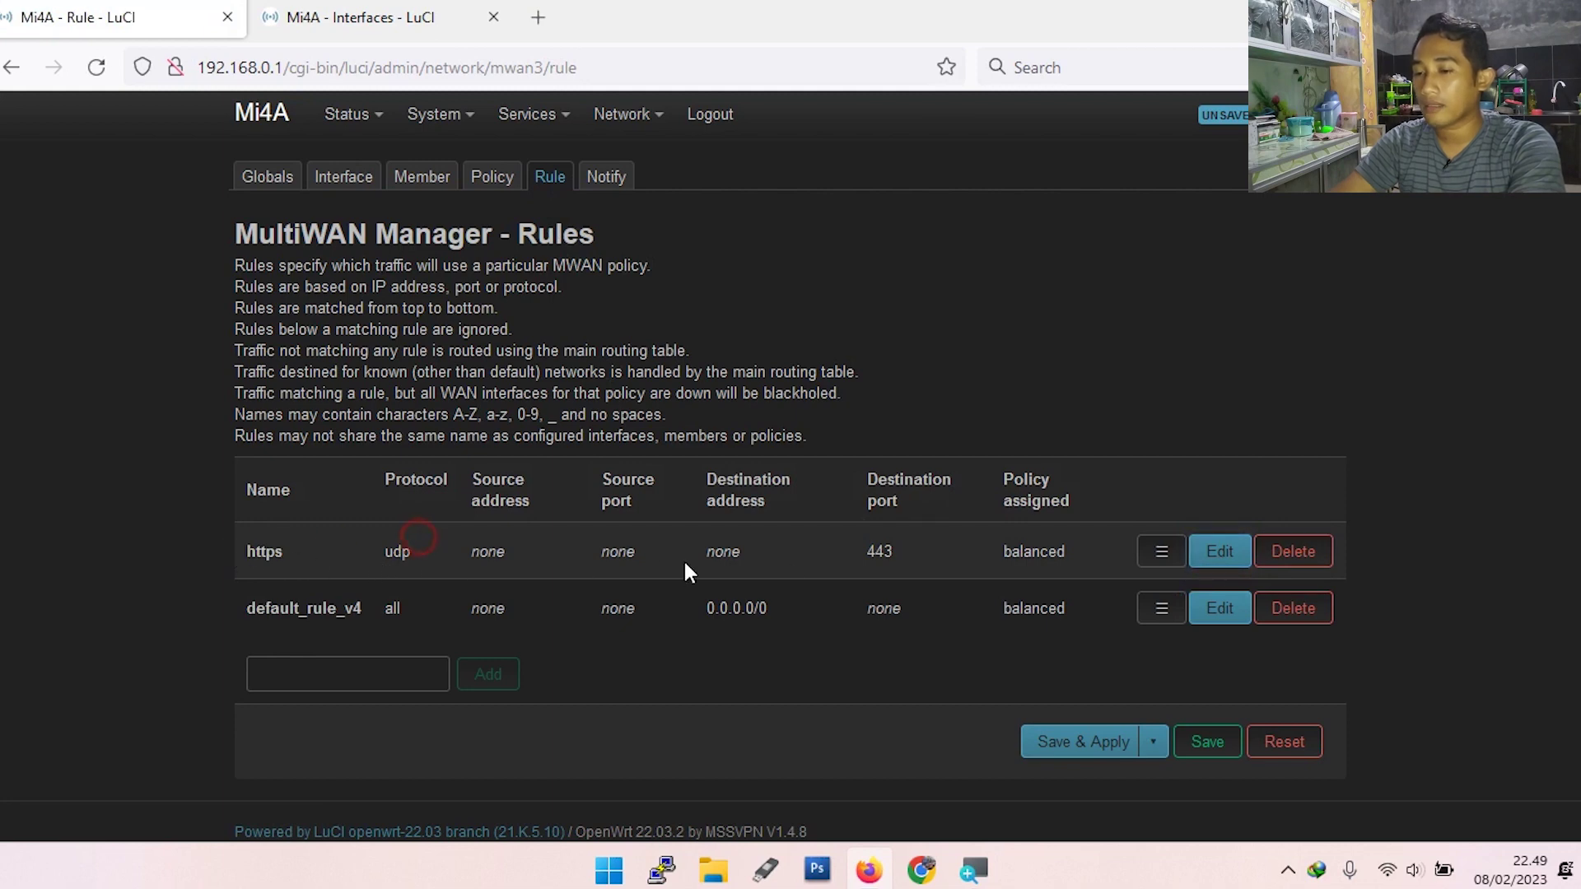
left_click(1222, 551)
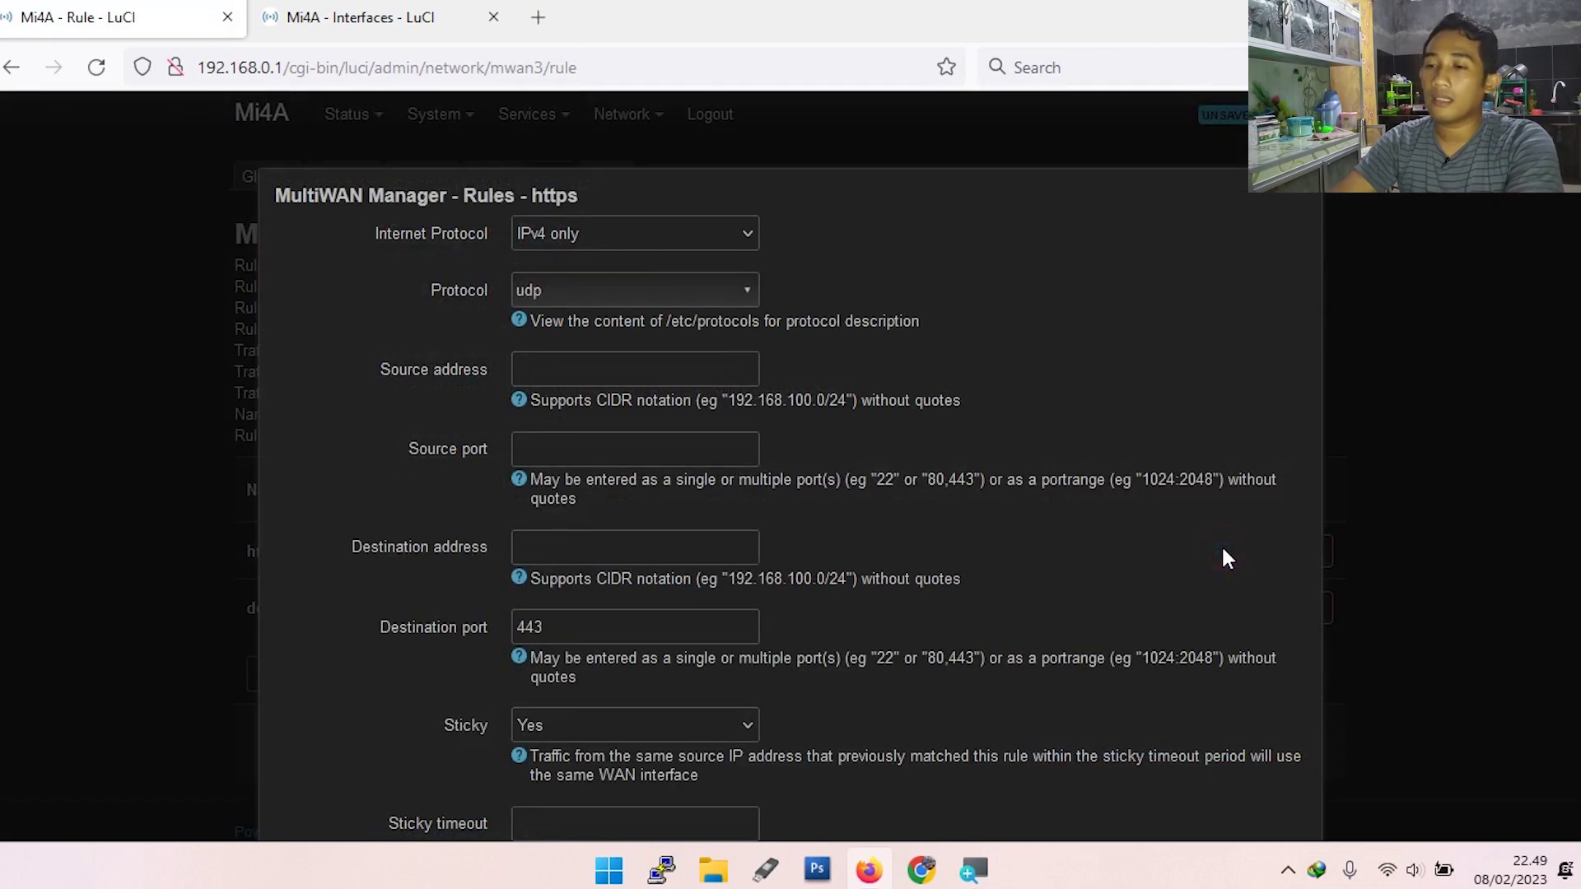
Try tcp and udp as the https rule's protocol, ending on tcp.
left_click(656, 290)
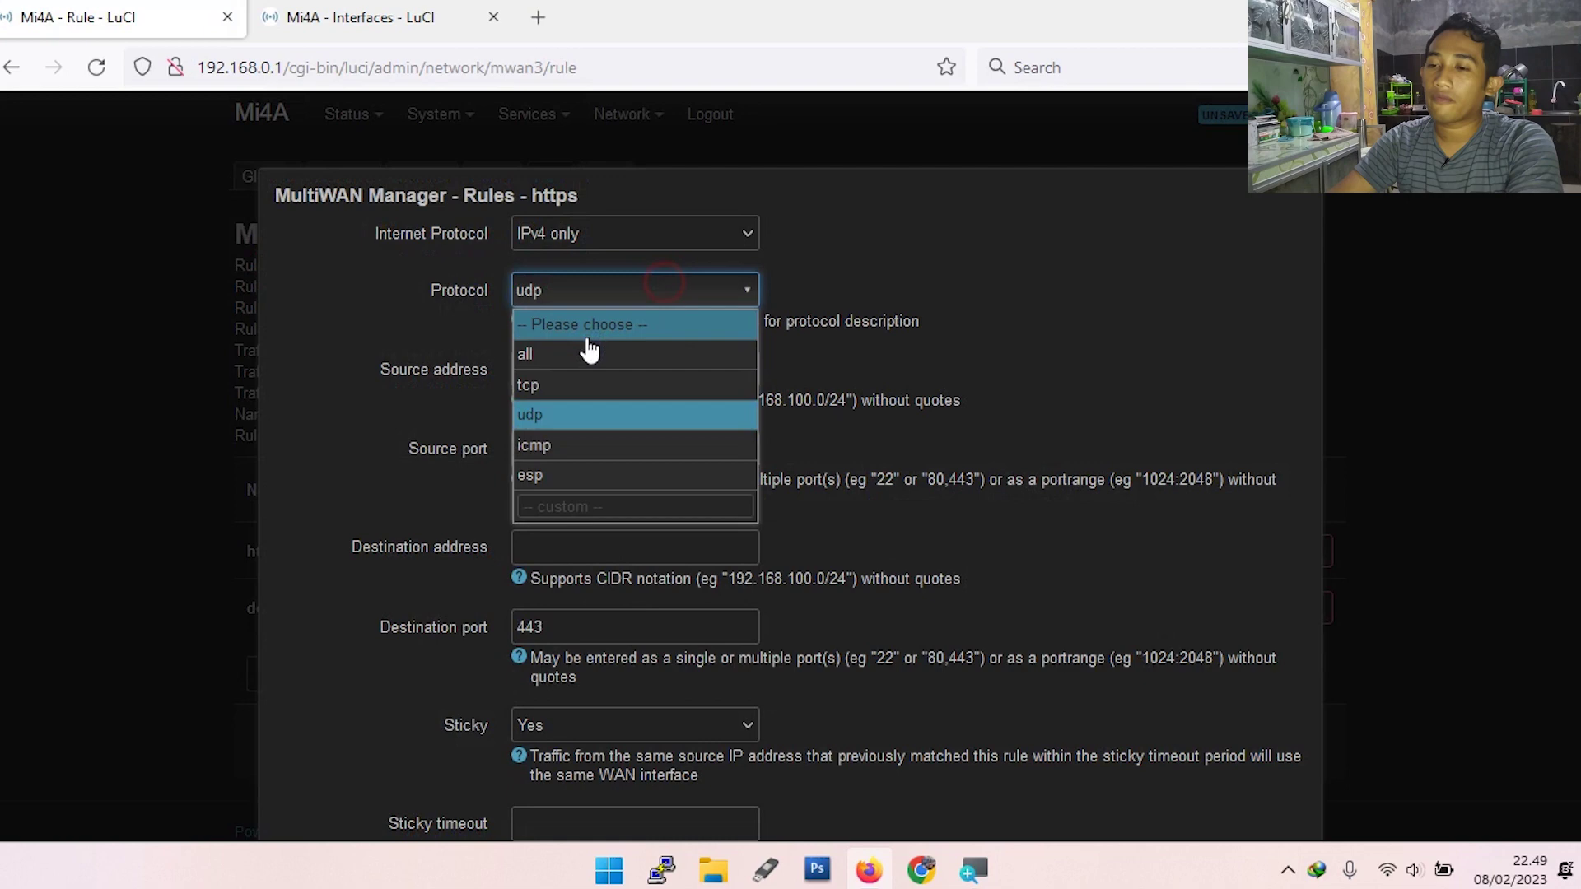
left_click(556, 381)
left_click(615, 298)
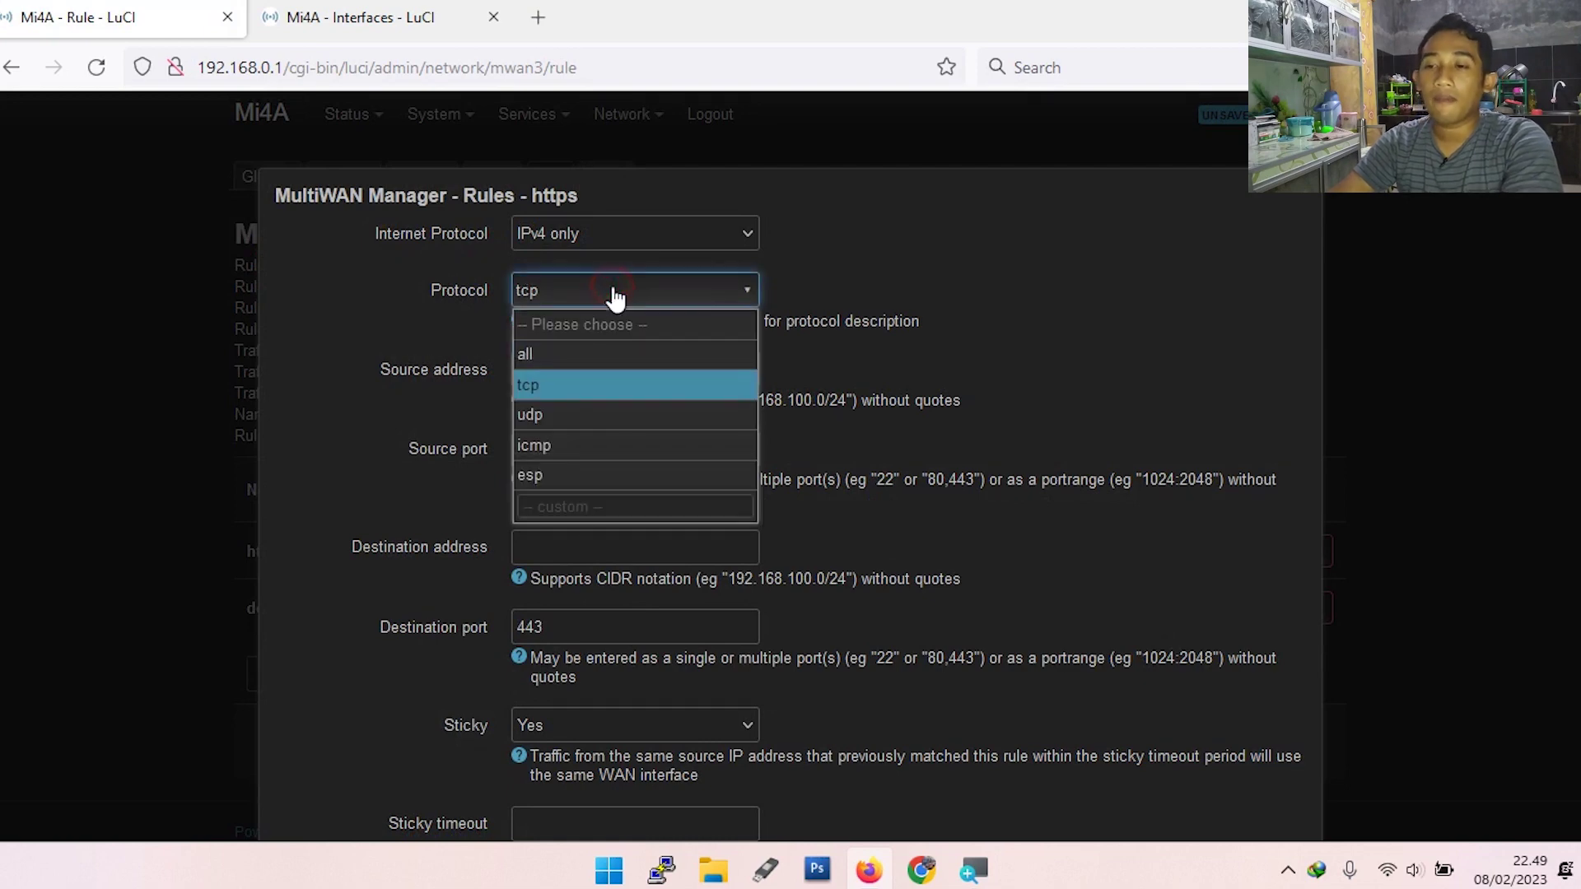
left_click(570, 414)
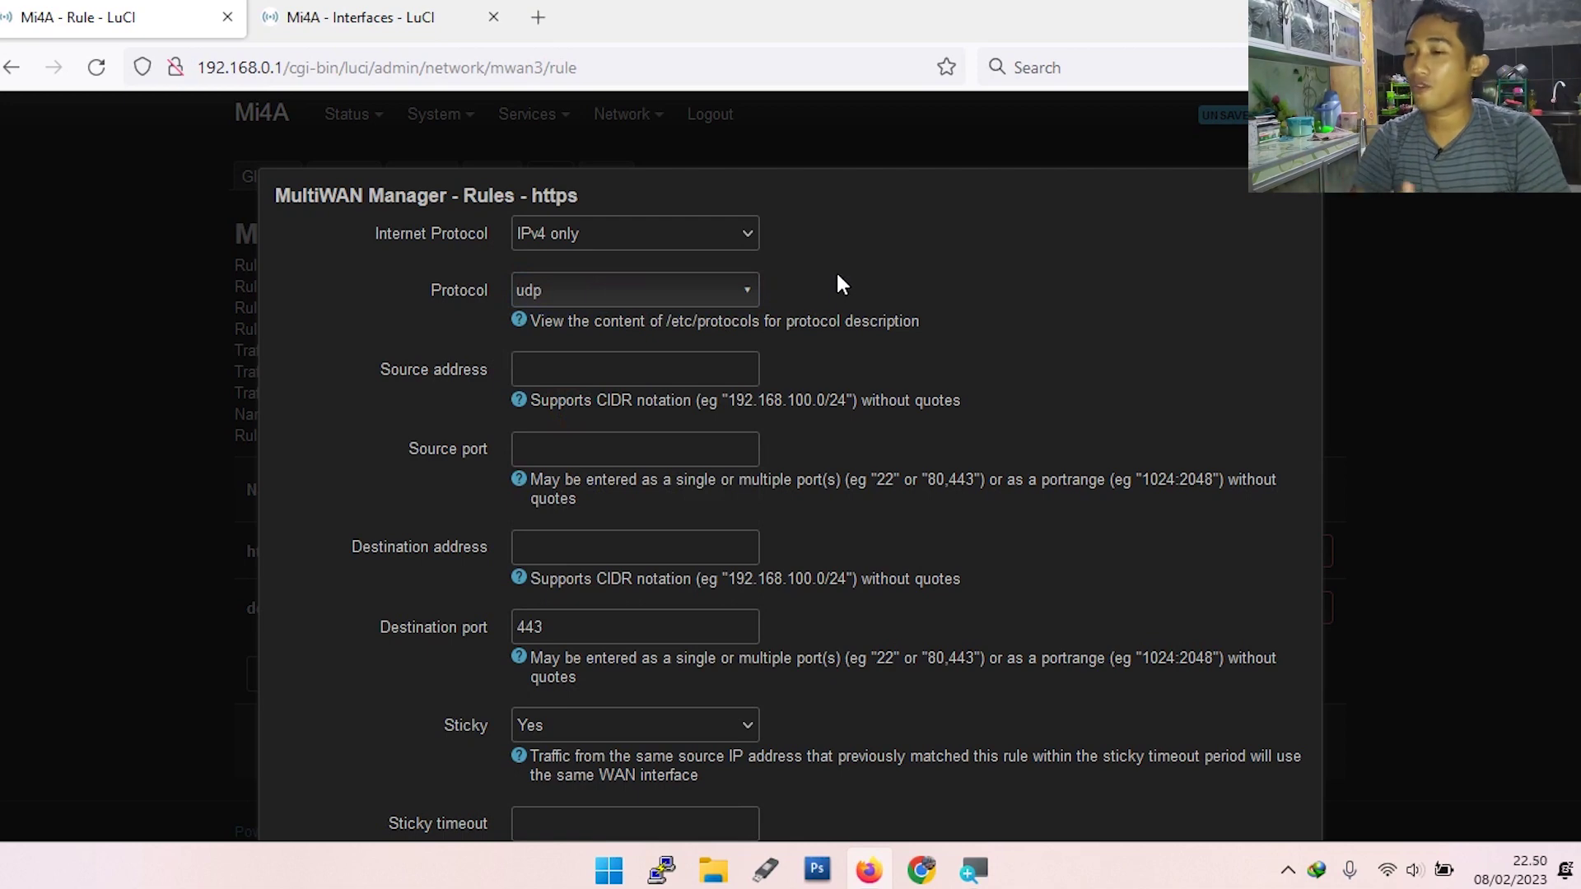
left_click(684, 297)
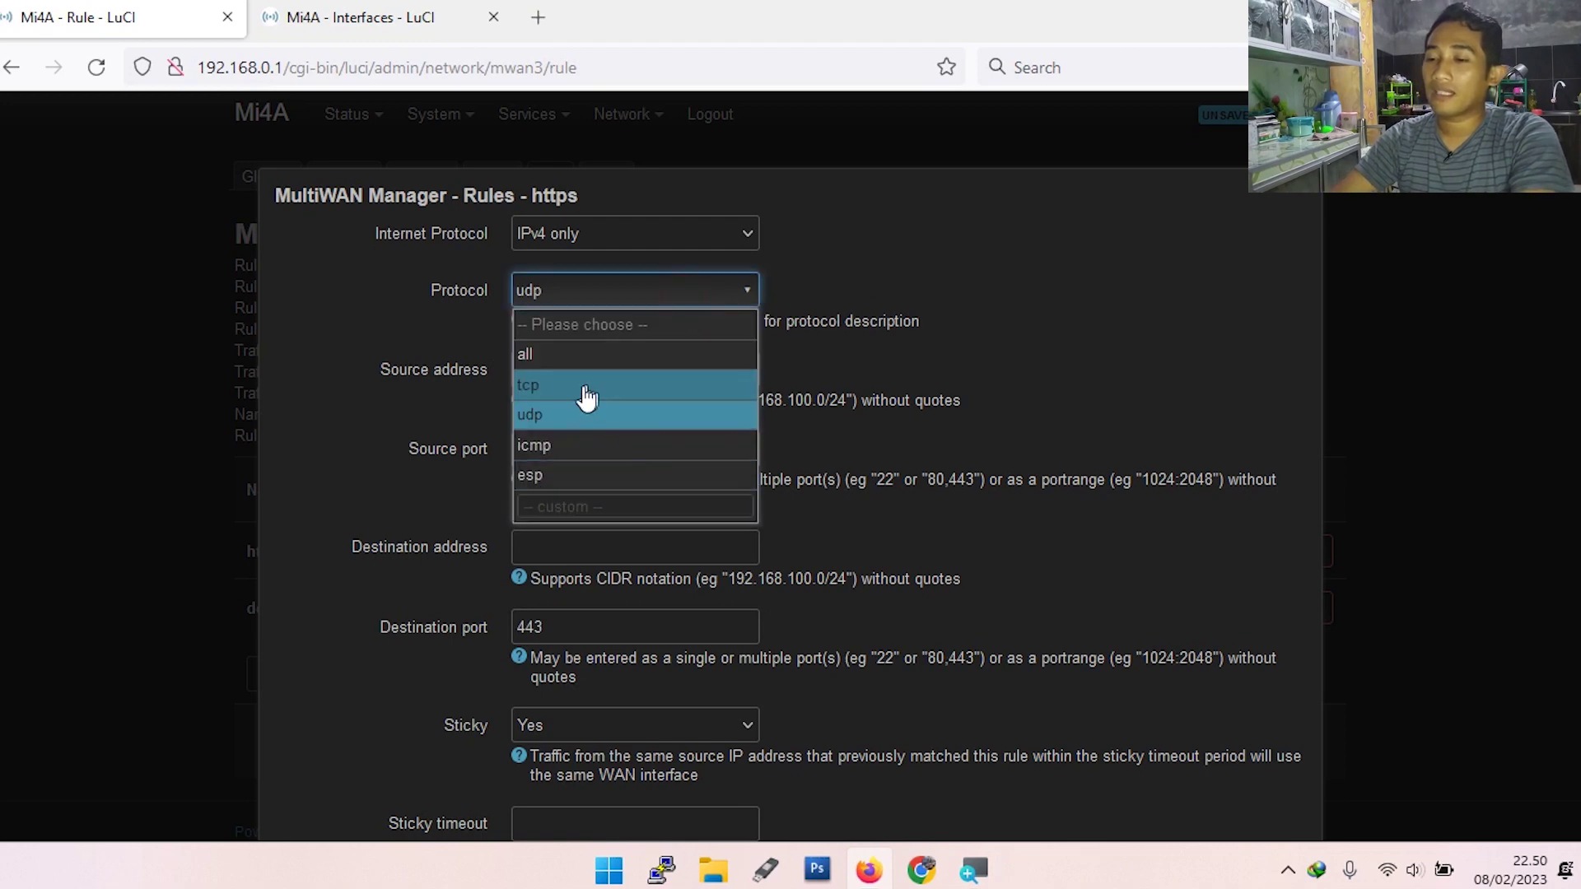
left_click(579, 384)
Check the https rule's destination port and select balanced as its assigned policy.
scroll(609, 511, "down", 2)
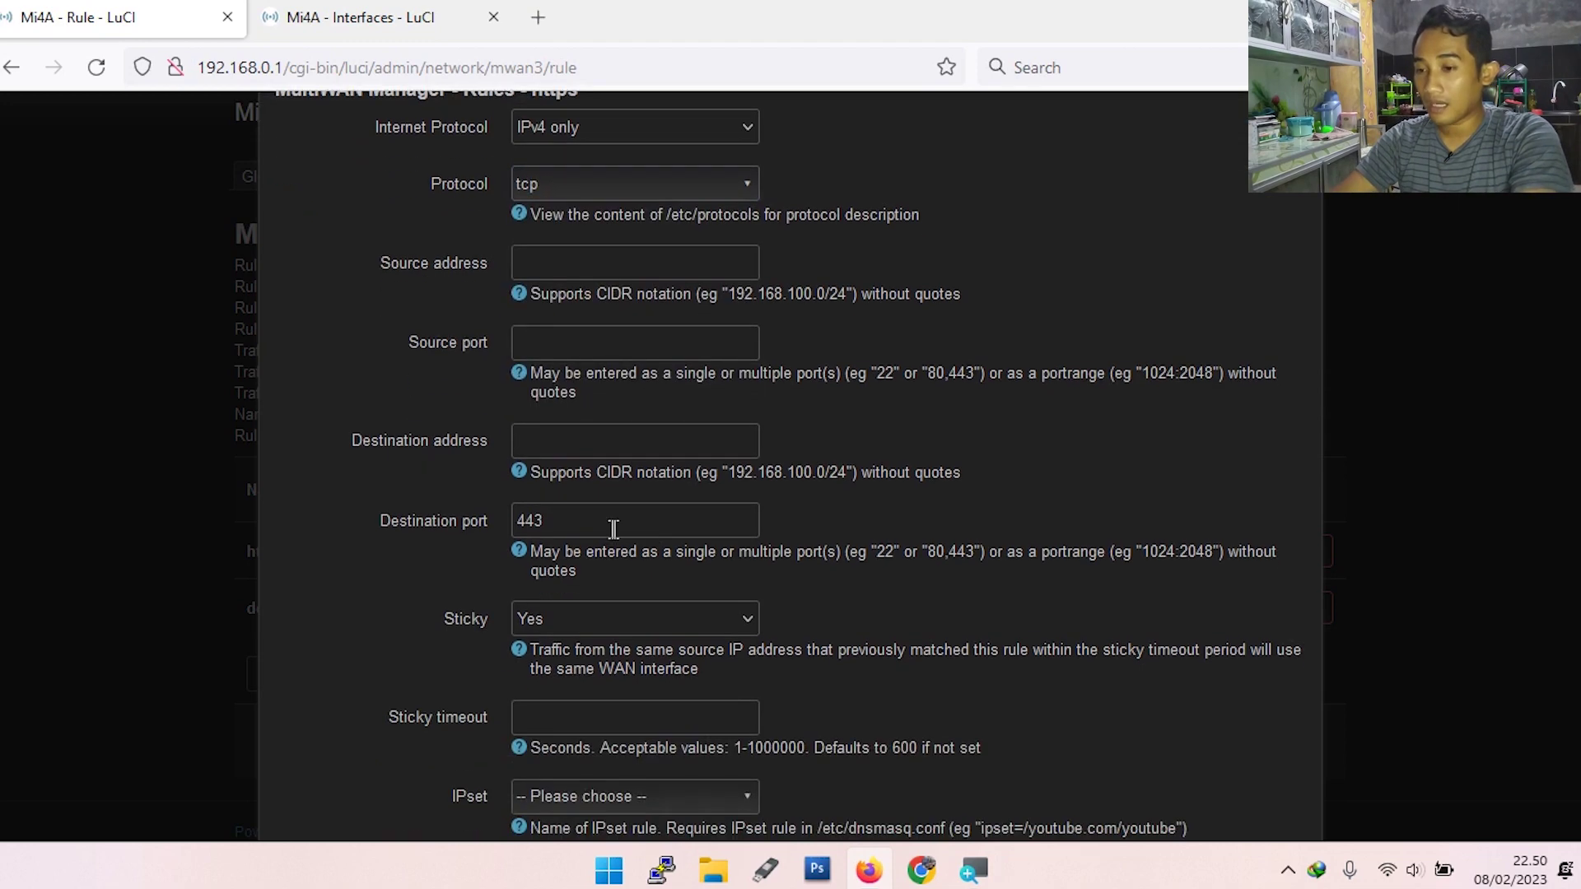
left_click(554, 537)
double_click(554, 537)
scroll(679, 630, "down", 3)
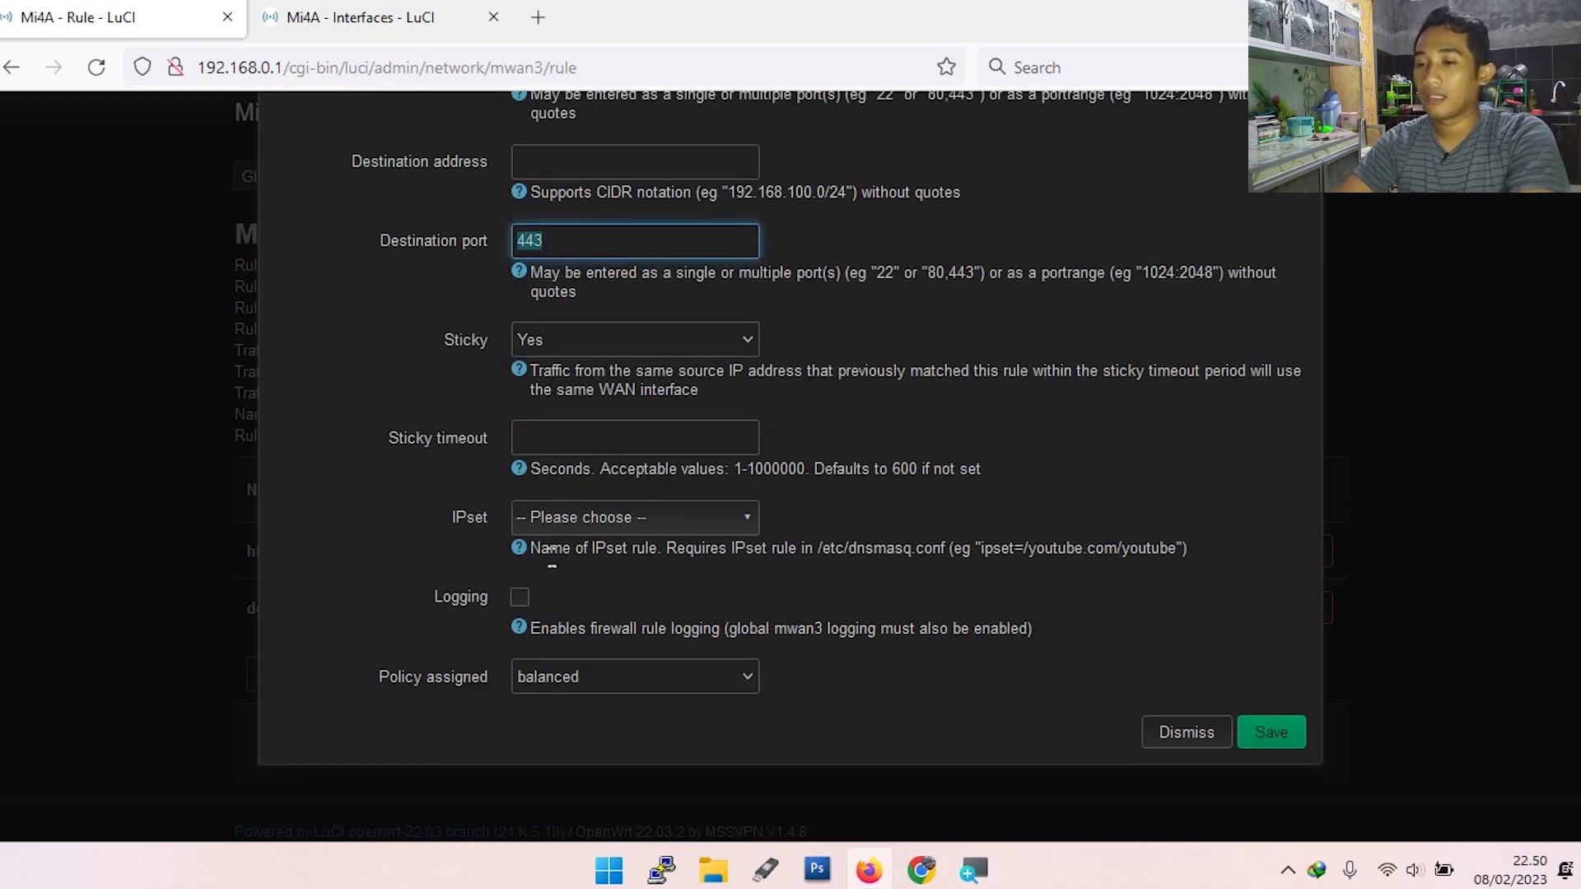
left_click_drag(384, 681, 562, 680)
left_click(565, 680)
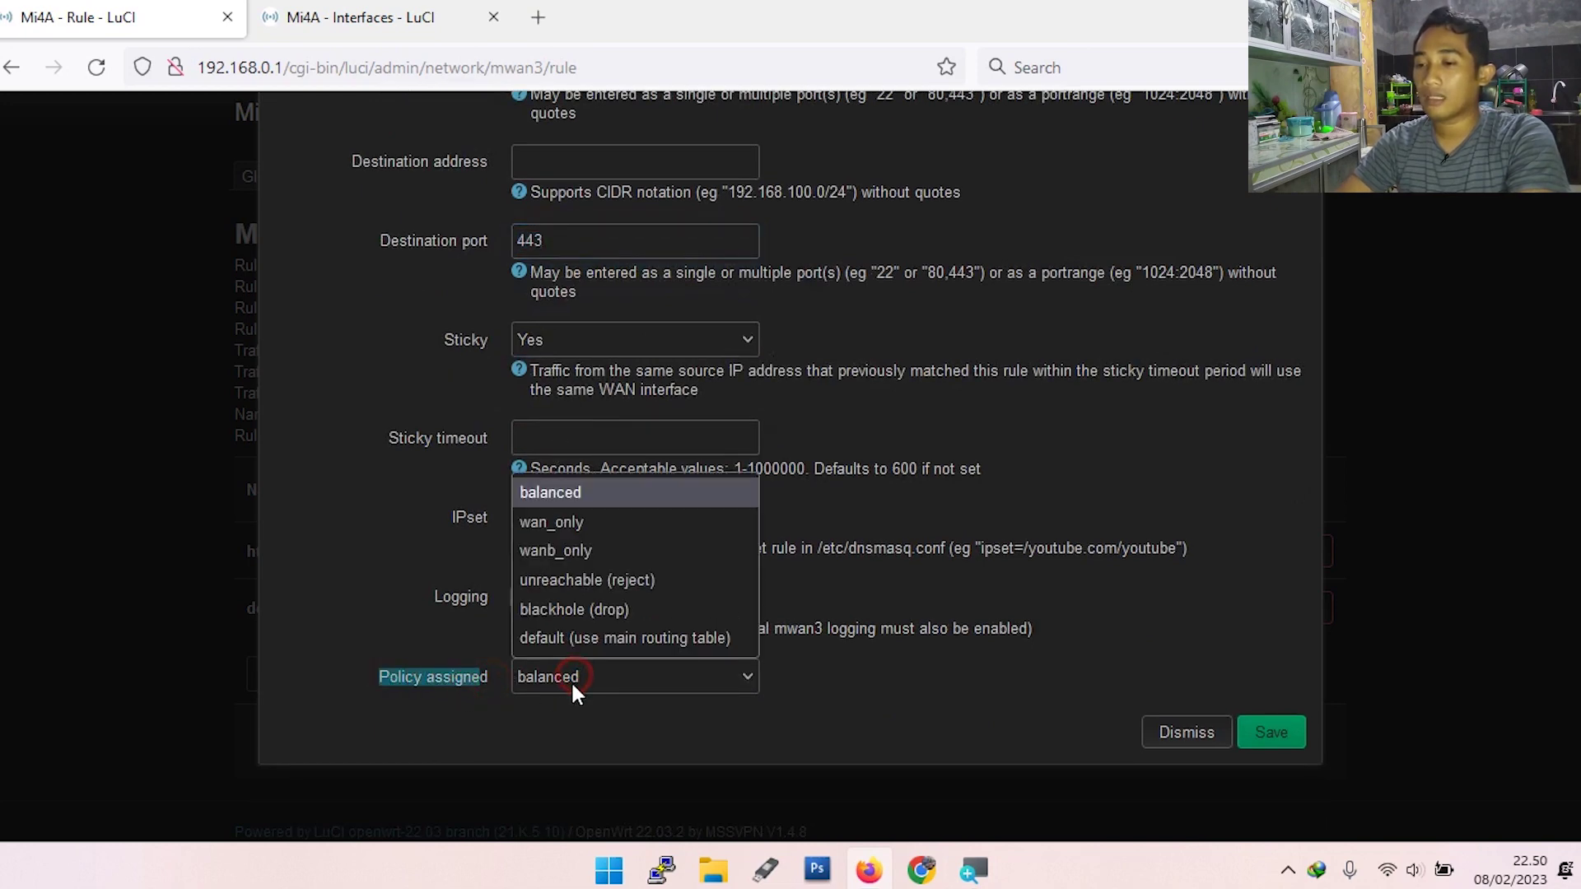
left_click(571, 491)
scroll(741, 494, "up", 3)
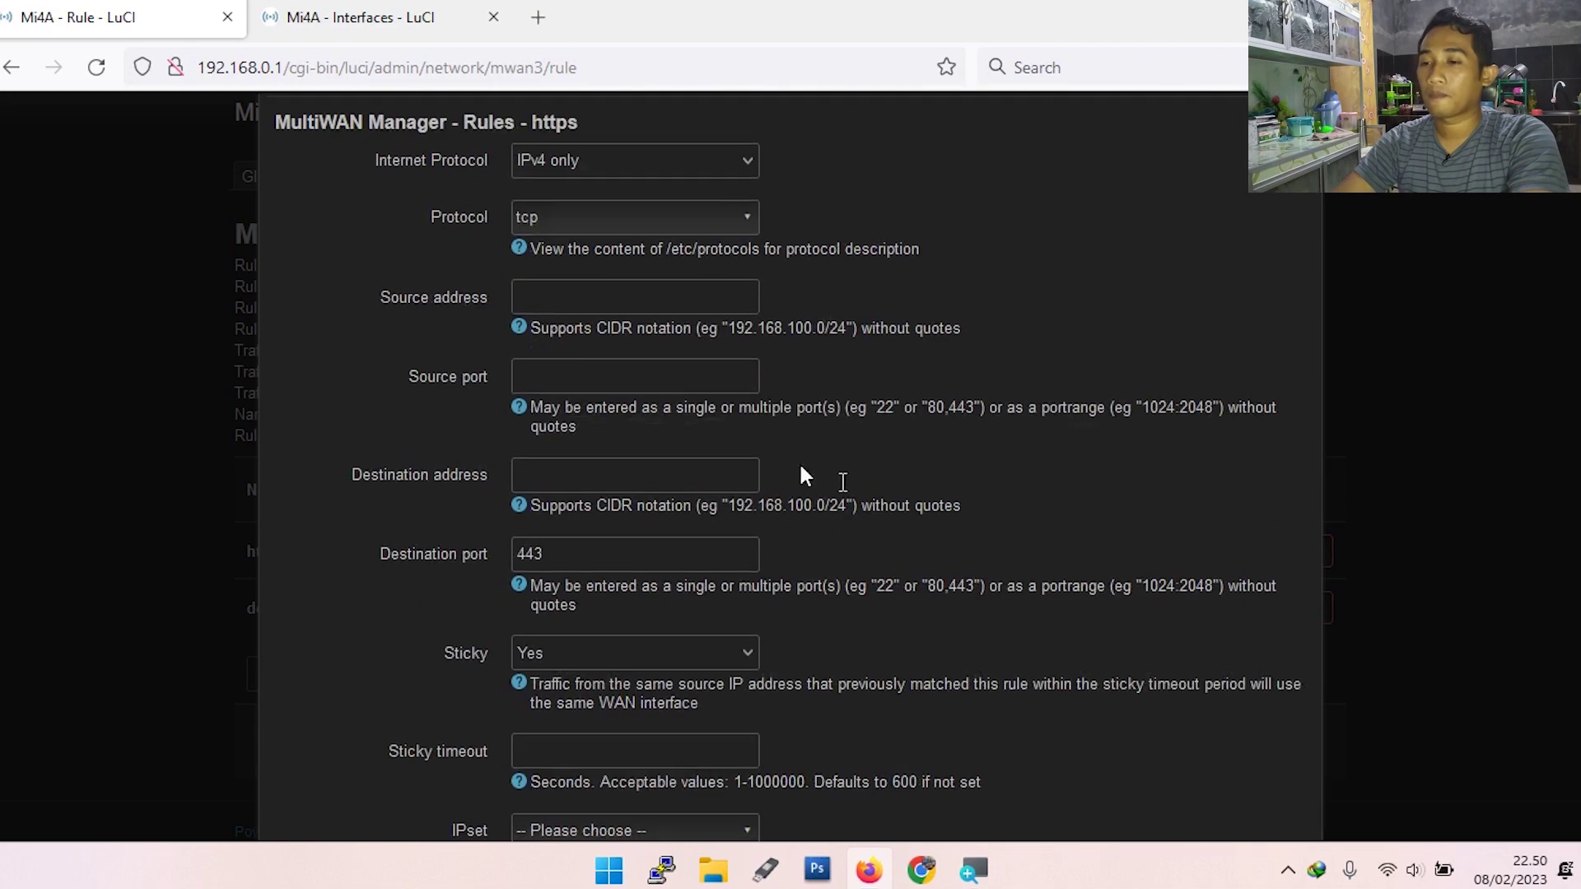
Set the https rule's protocol to udp and save the rule.
left_click(587, 226)
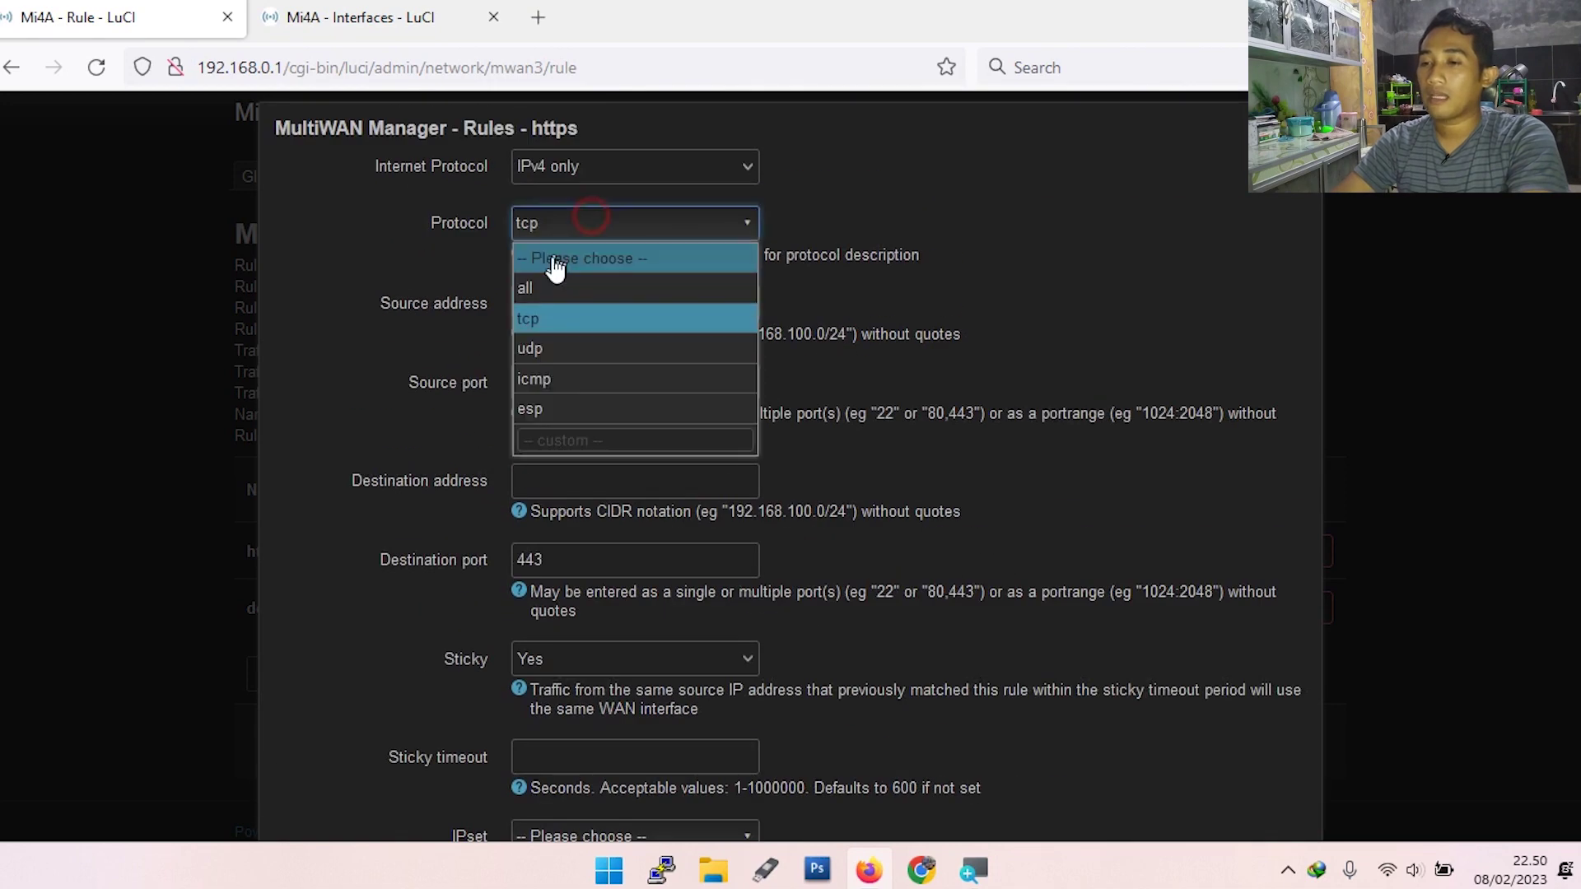
left_click(540, 352)
scroll(1213, 766, "down", 4)
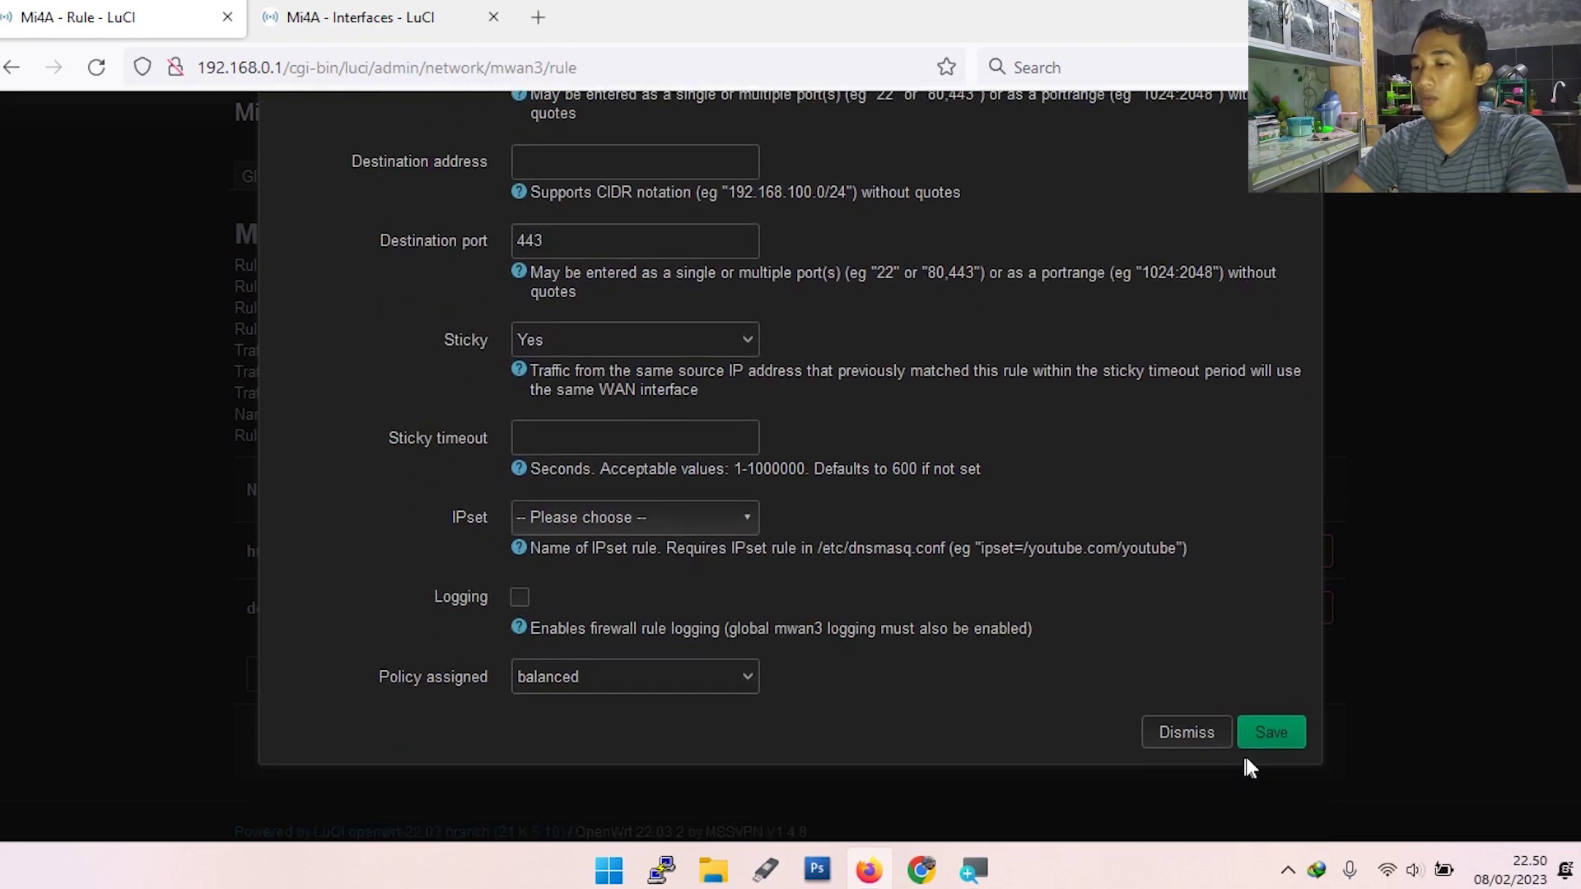
left_click(1272, 733)
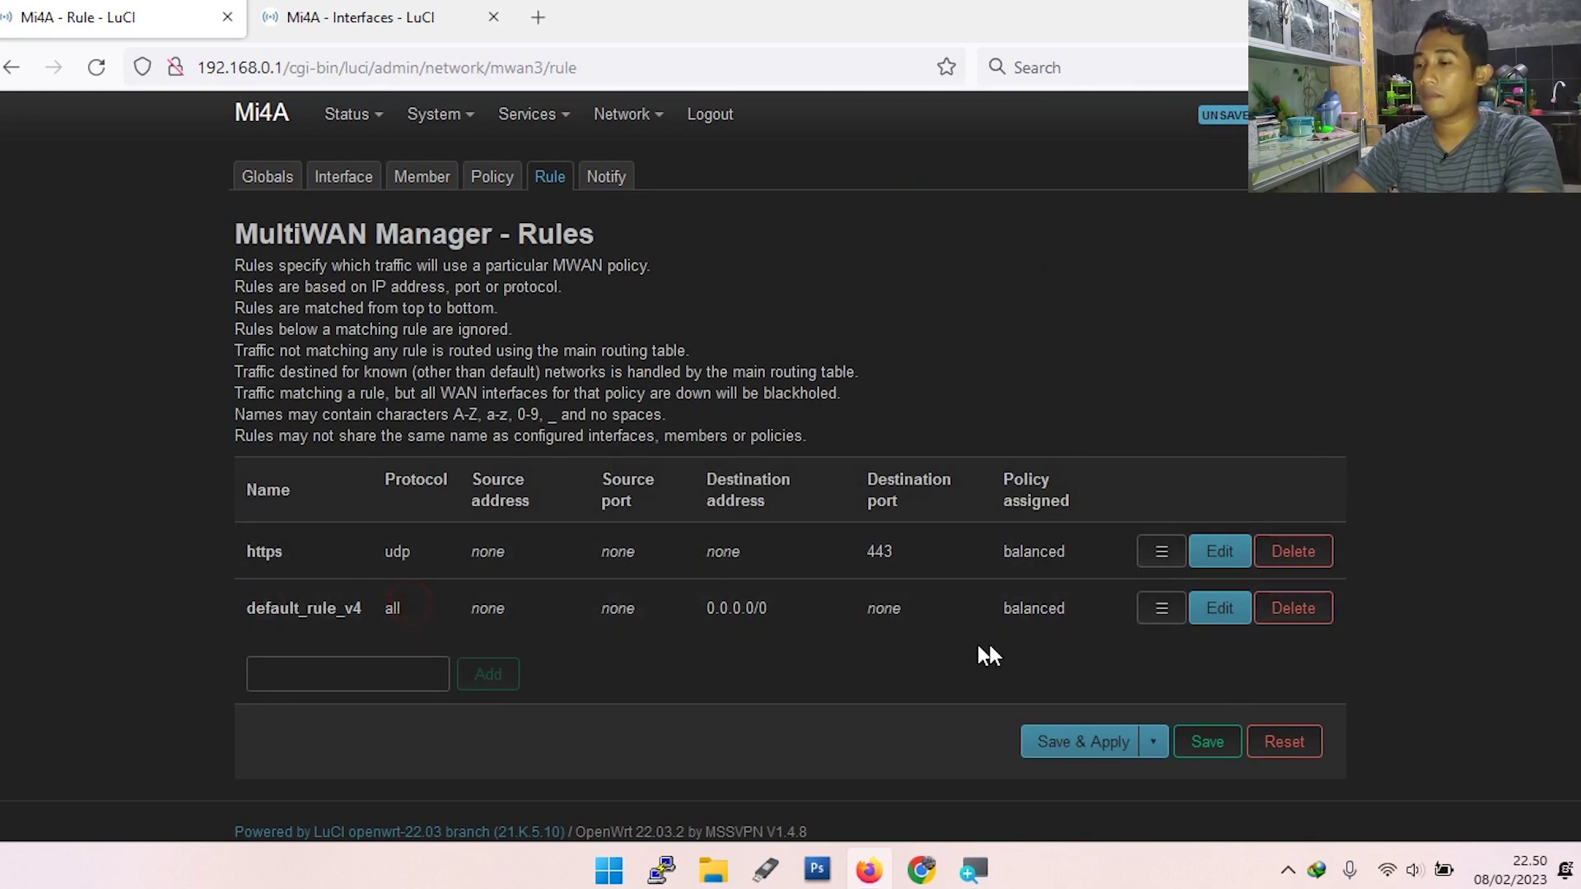
Open default_rule_v4 for editing, choose IPv4 only as its Internet Protocol, and check its destination address.
left_click(1204, 606)
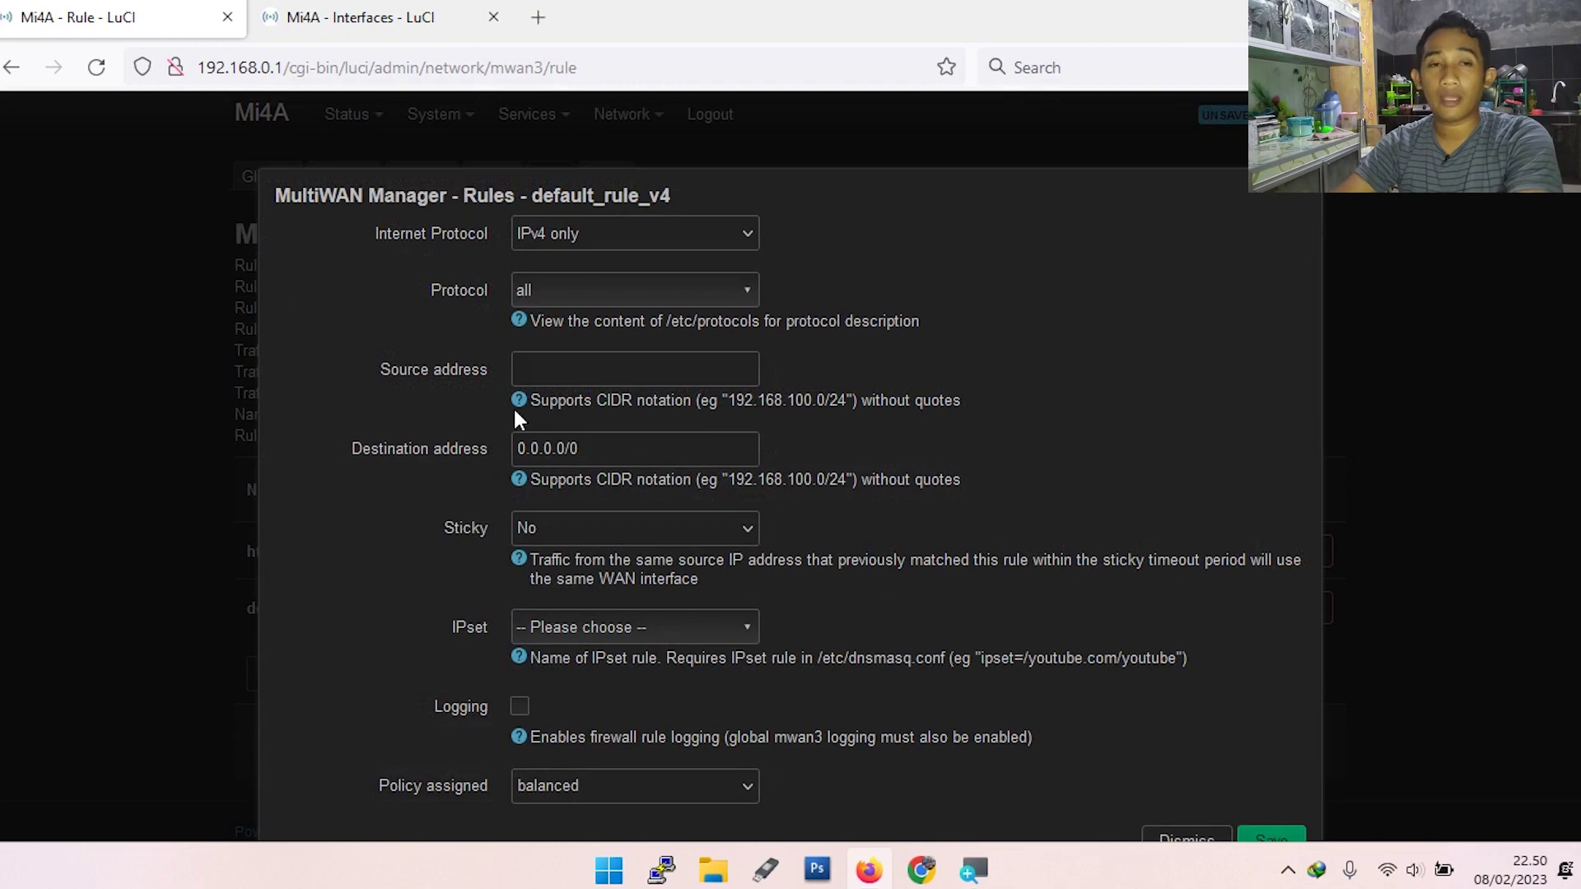
left_click(704, 233)
left_click(561, 304)
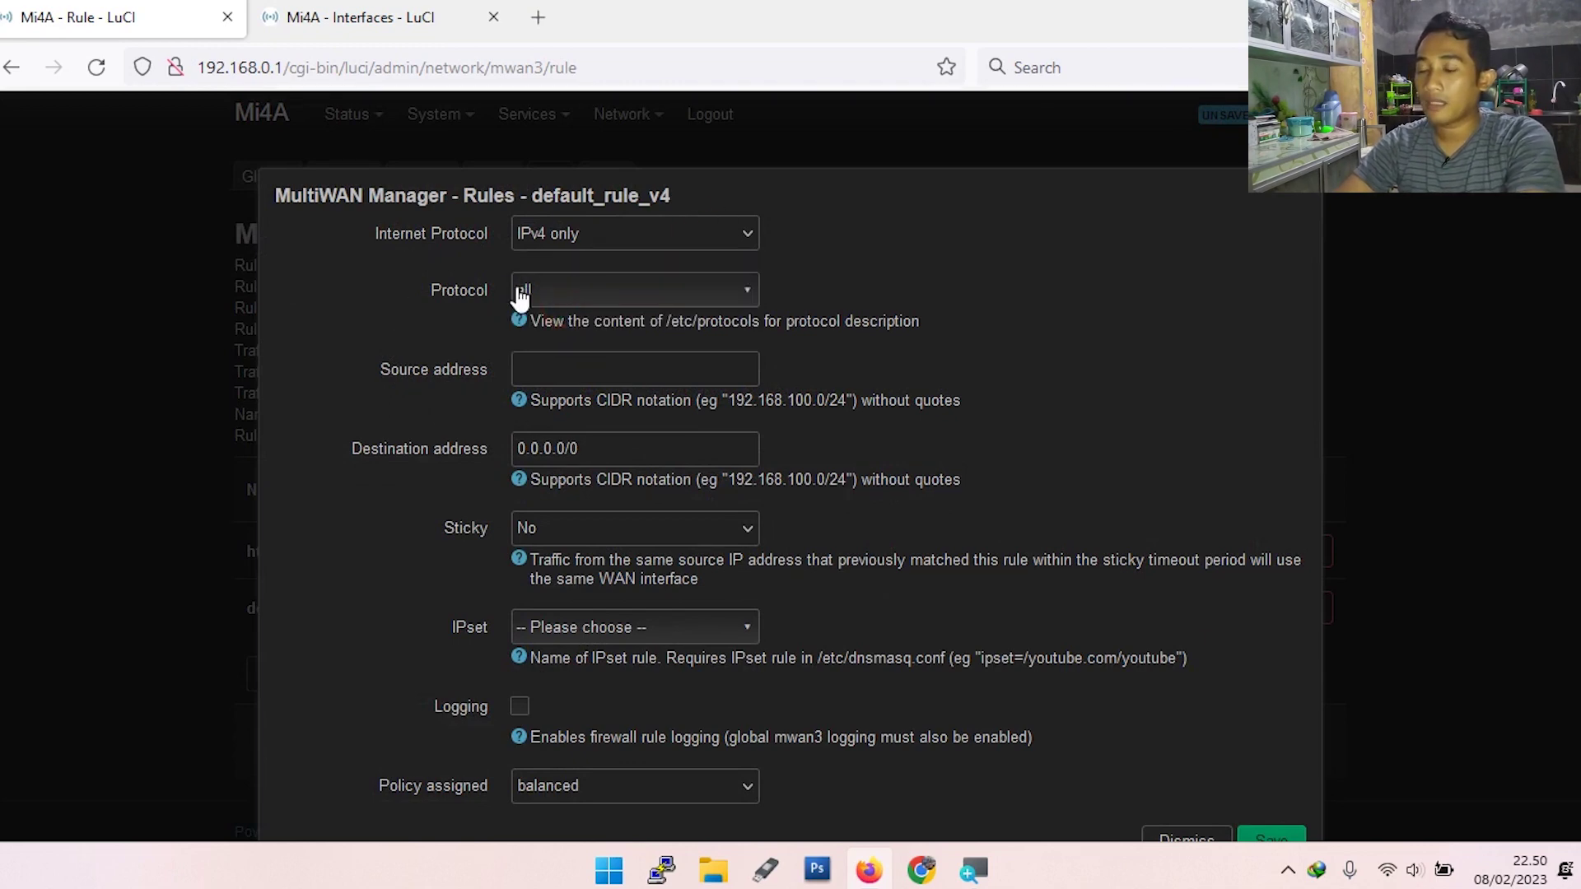
left_click_drag(577, 448, 492, 449)
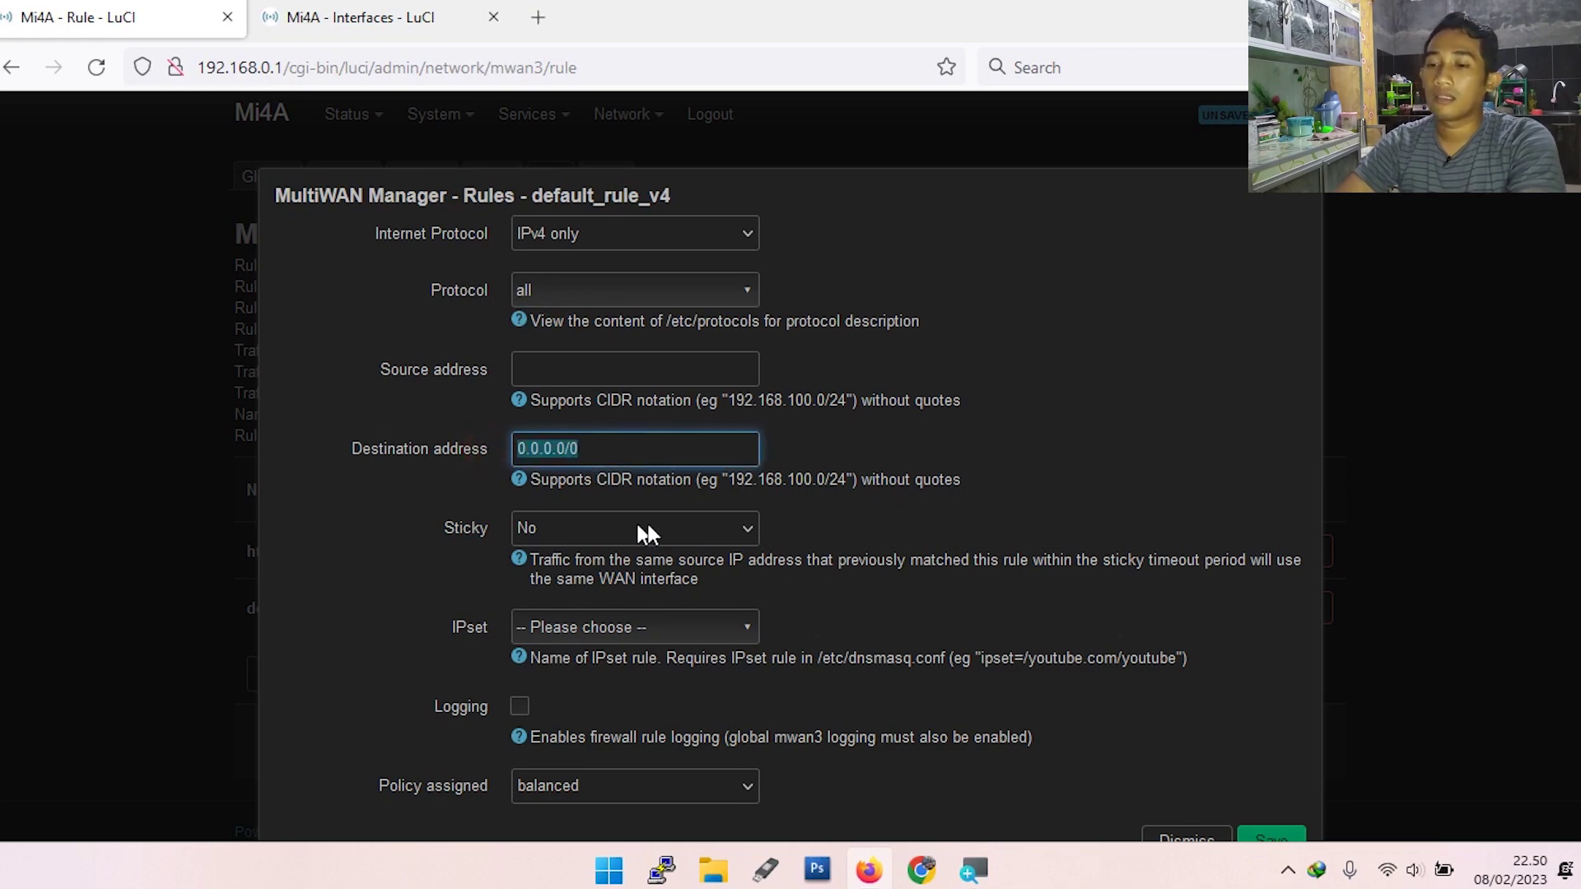
scroll(658, 523, "down", 2)
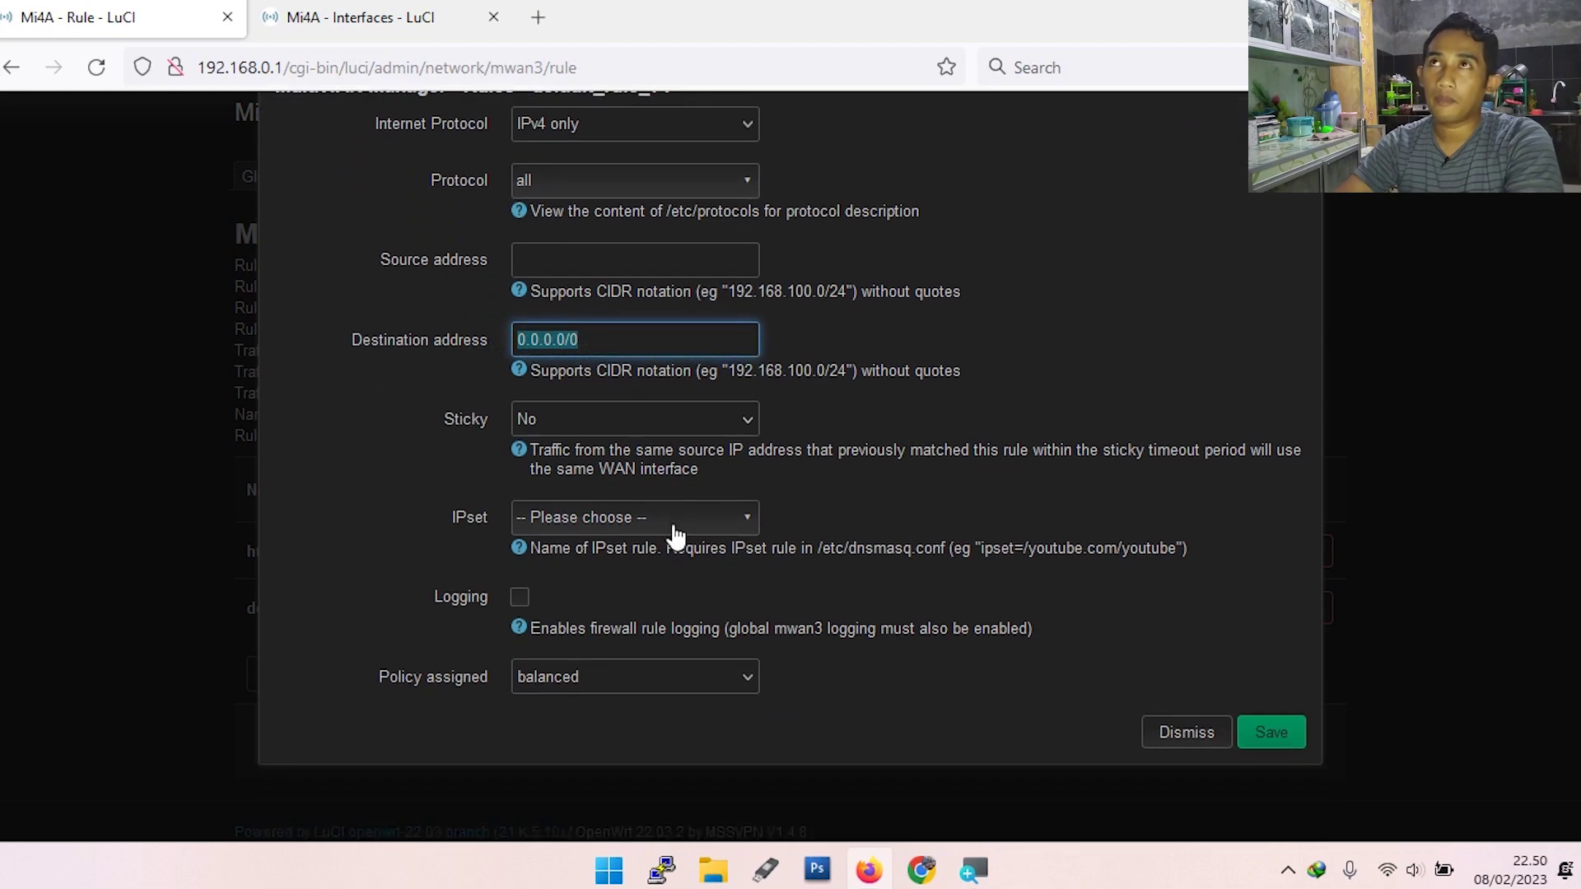
scroll(609, 459, "up", 2)
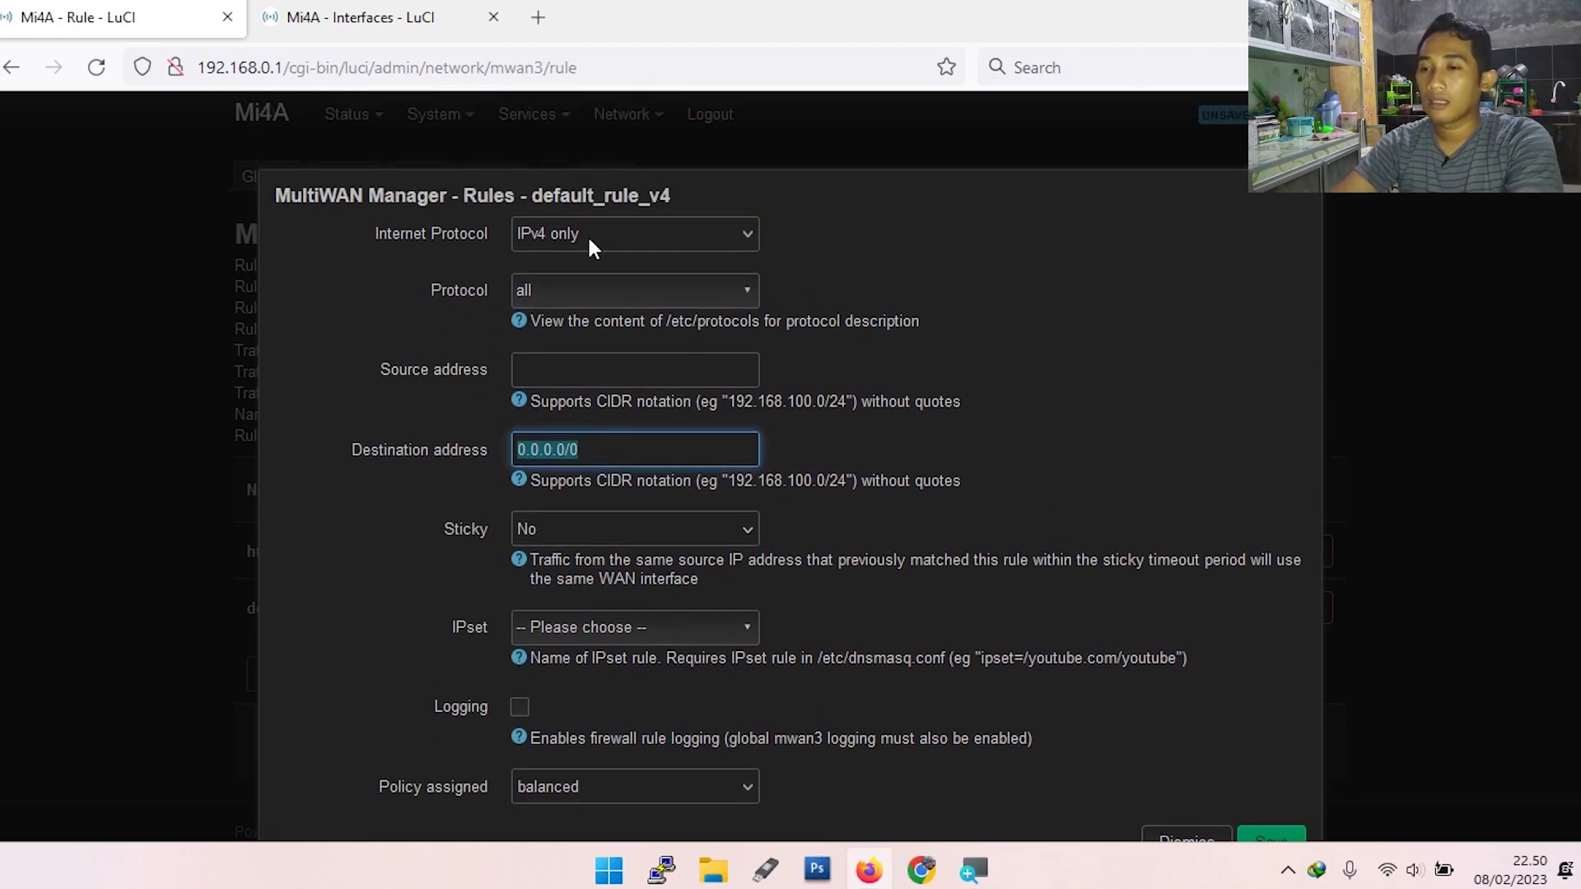
scroll(650, 705, "down", 2)
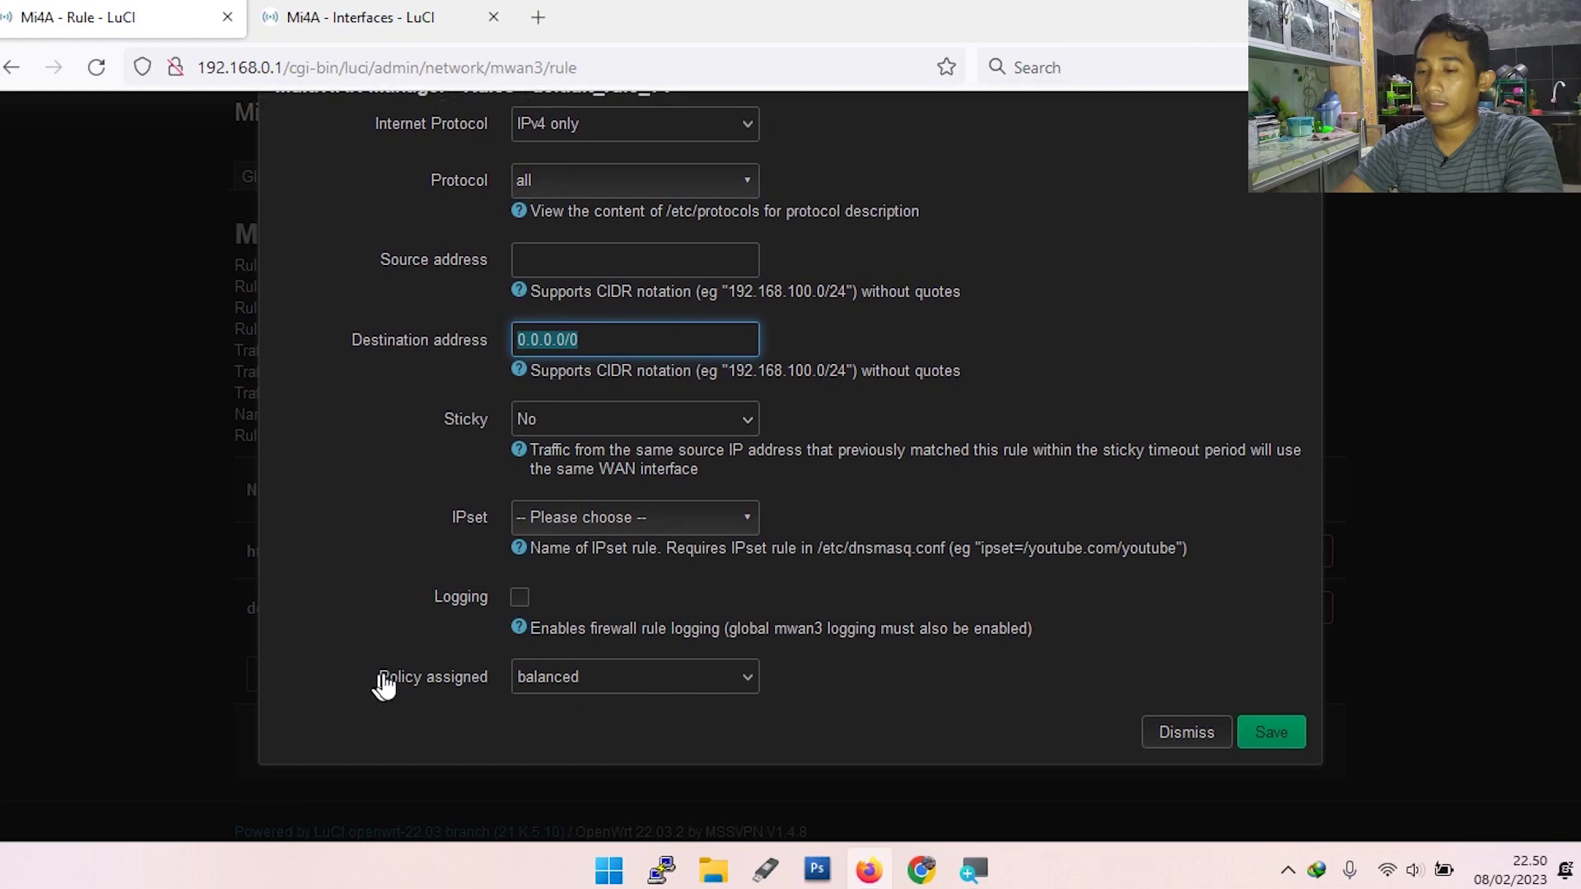
Assign the balanced policy to default_rule_v4, save the rule, and apply all pending configuration changes.
left_click(555, 691)
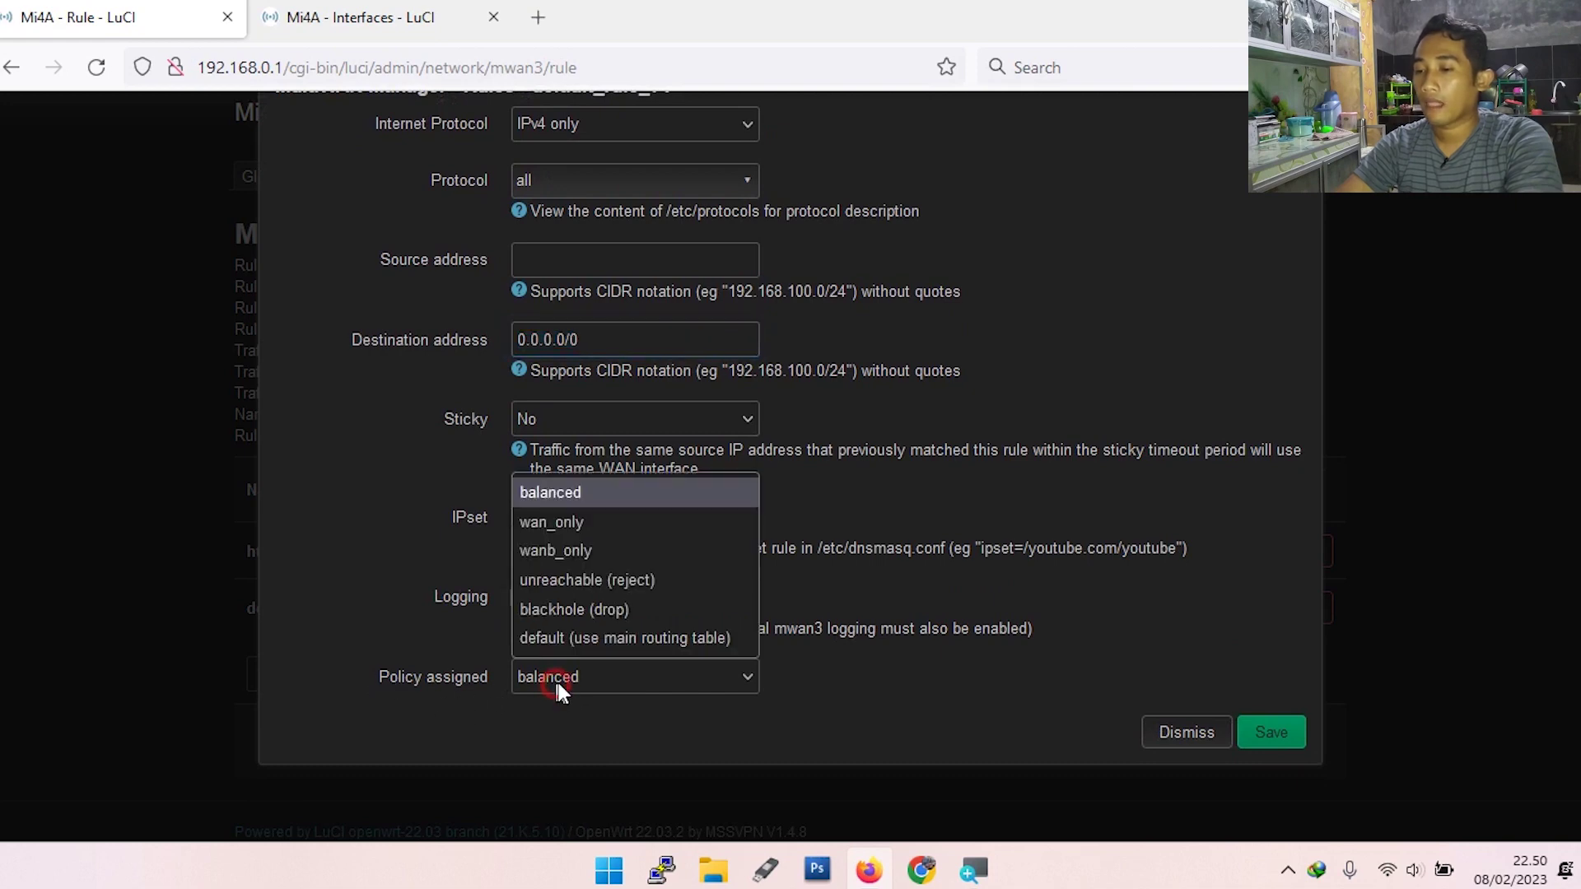
left_click(586, 487)
left_click(1283, 741)
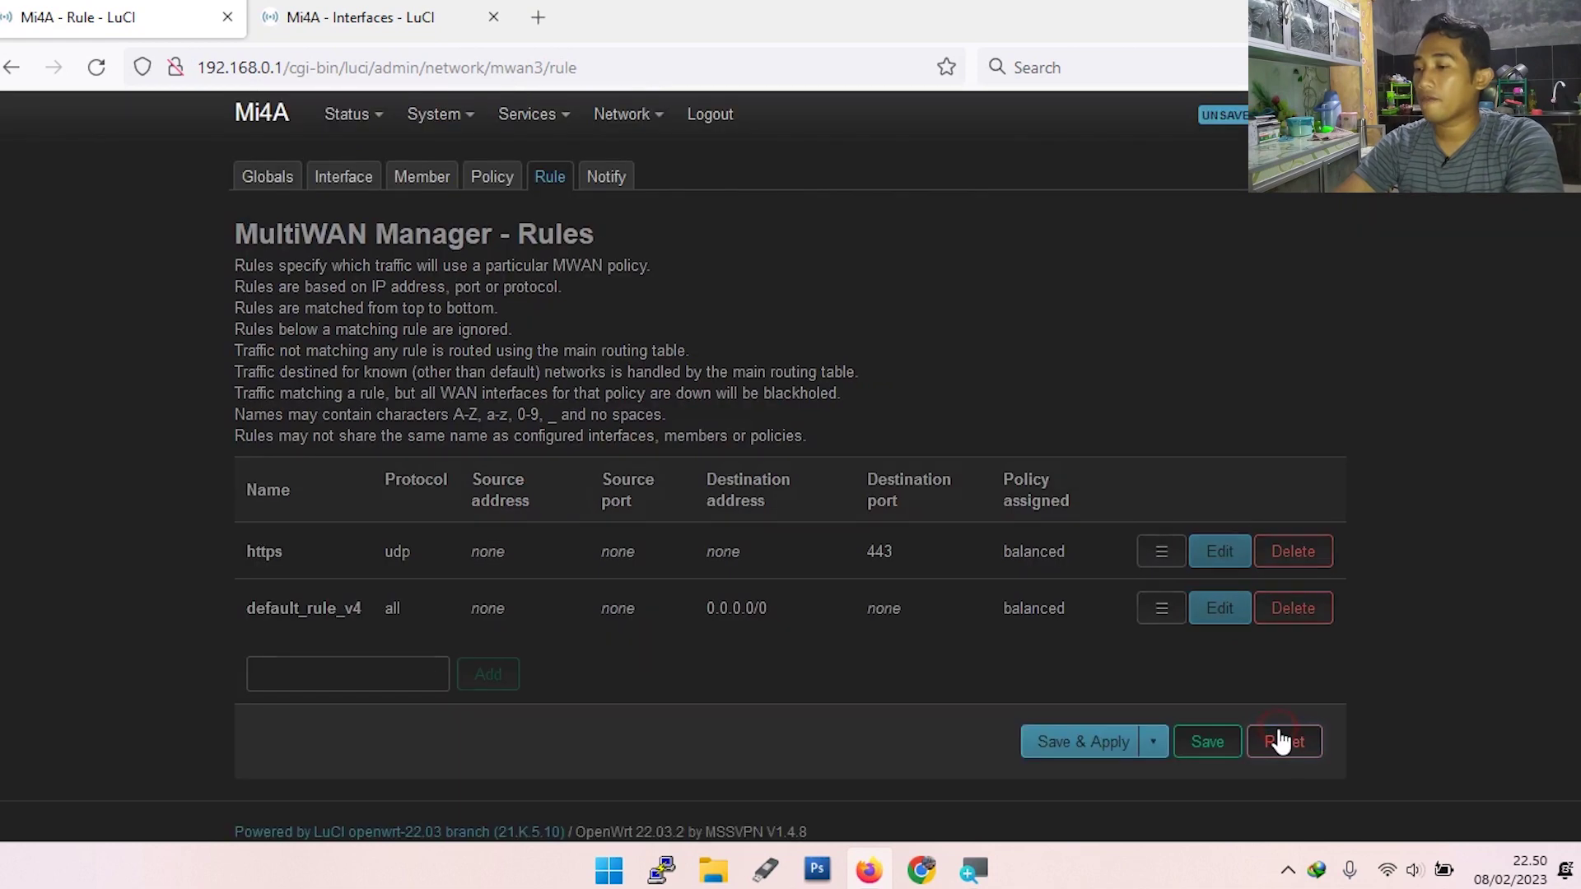
left_click(1068, 745)
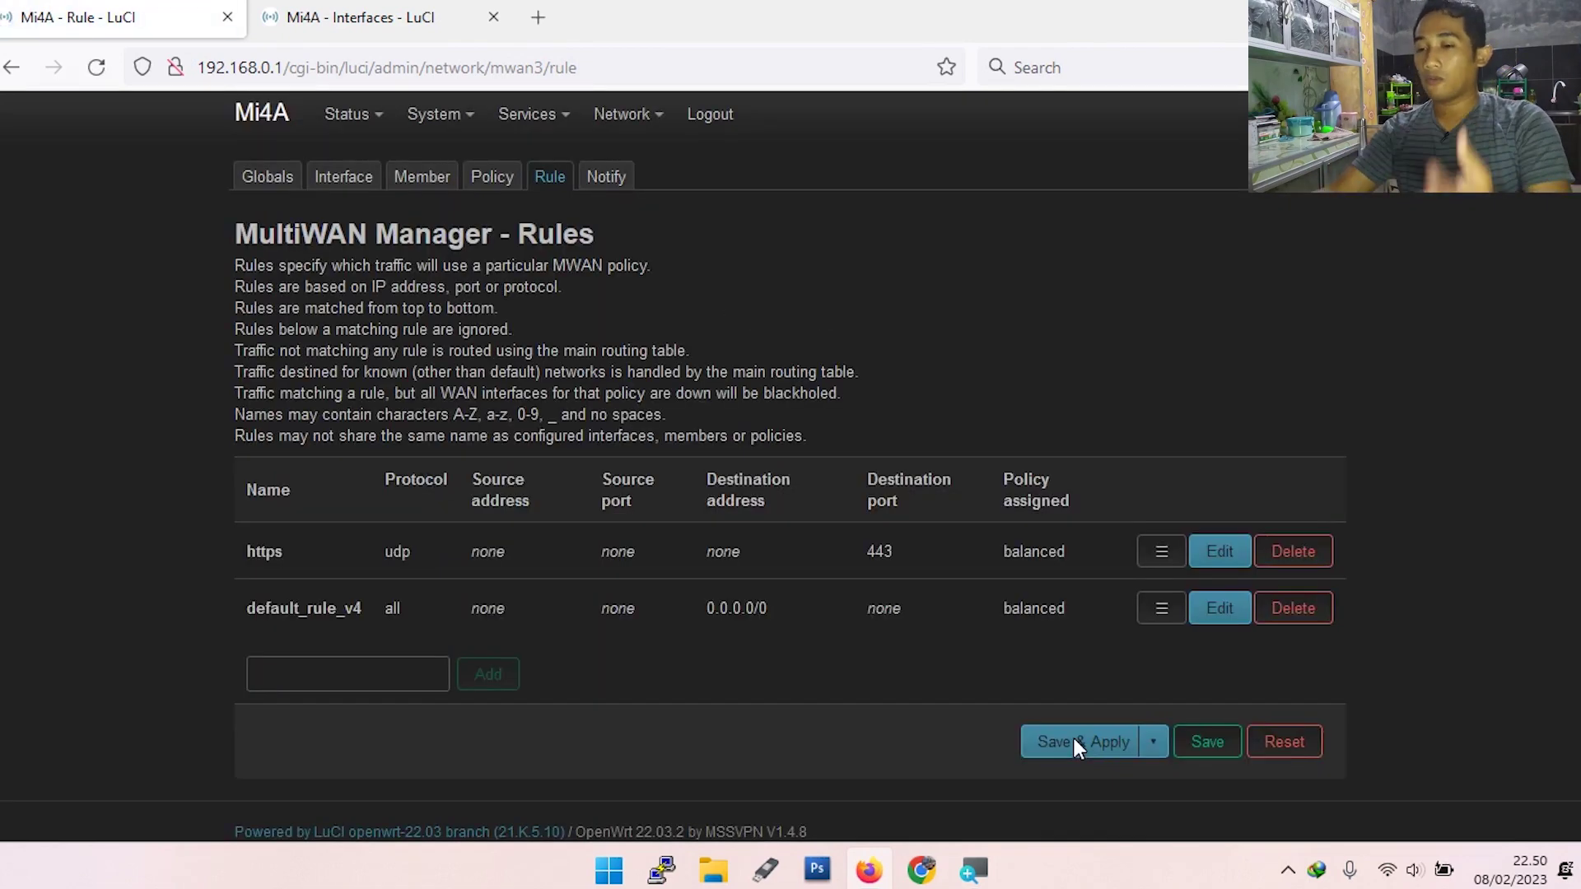
Check the MultiWAN interface list, the interface status overview, and the detailed status of the policies.
mouse_move(346, 115)
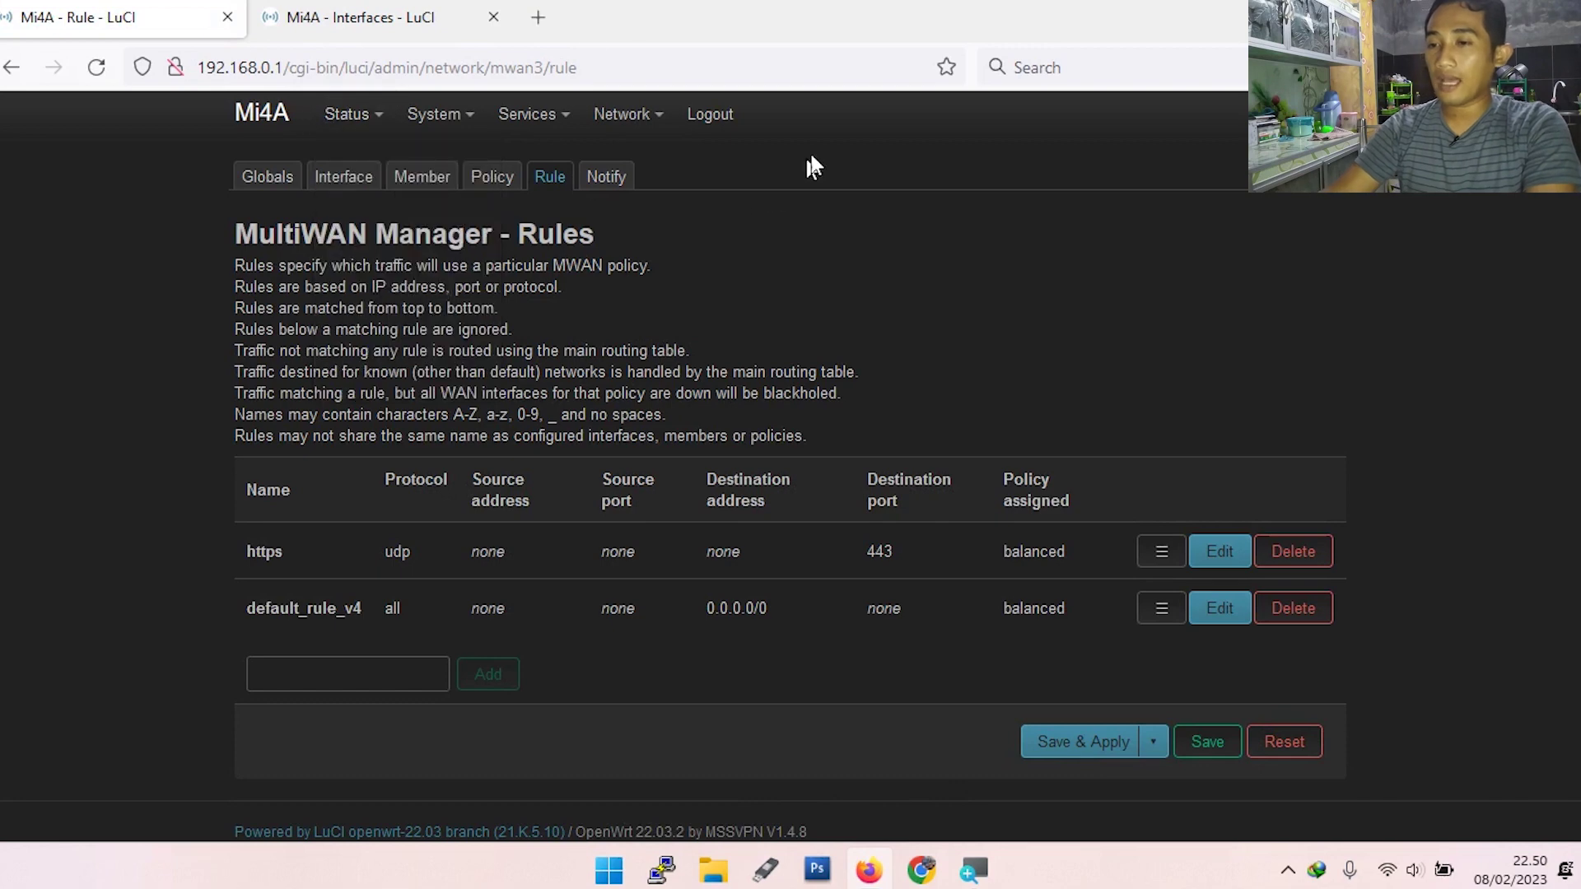
left_click(346, 180)
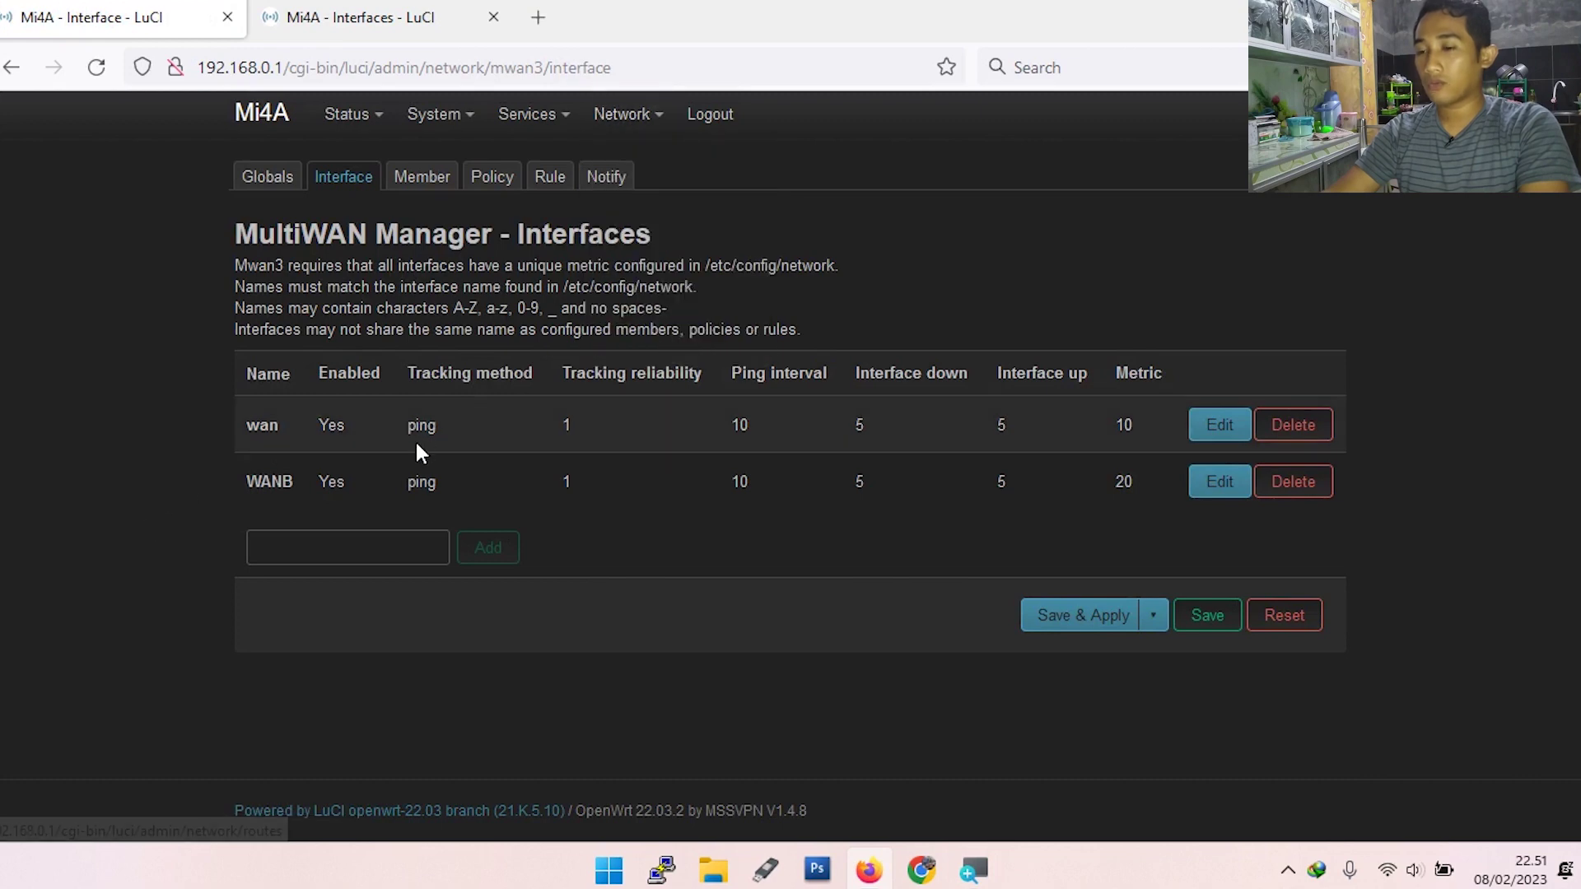
mouse_move(619, 123)
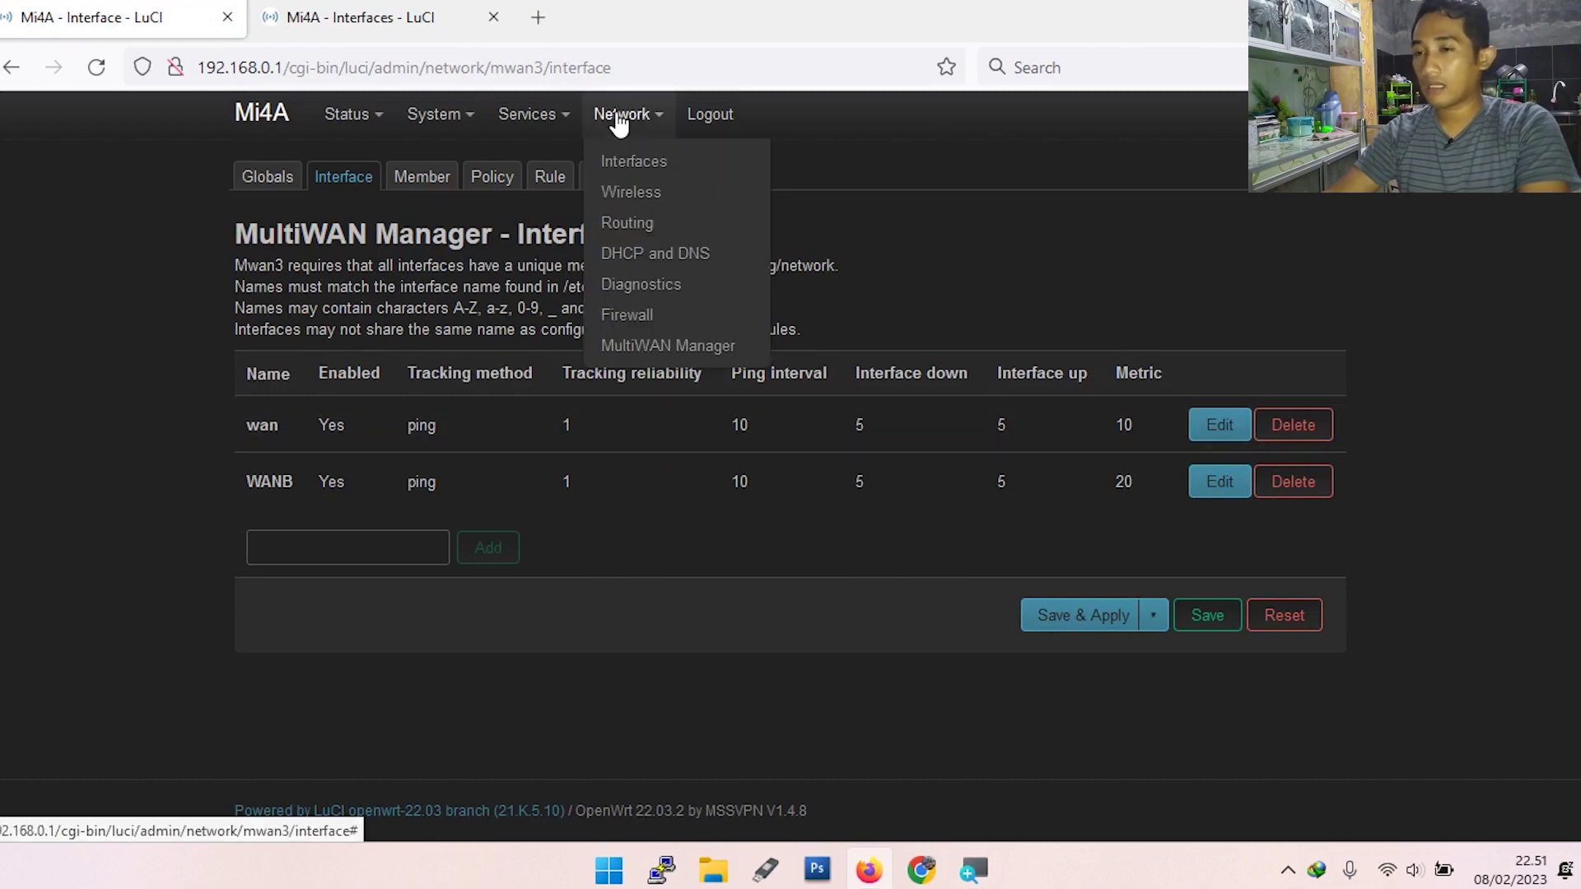
mouse_move(352, 138)
left_click(366, 378)
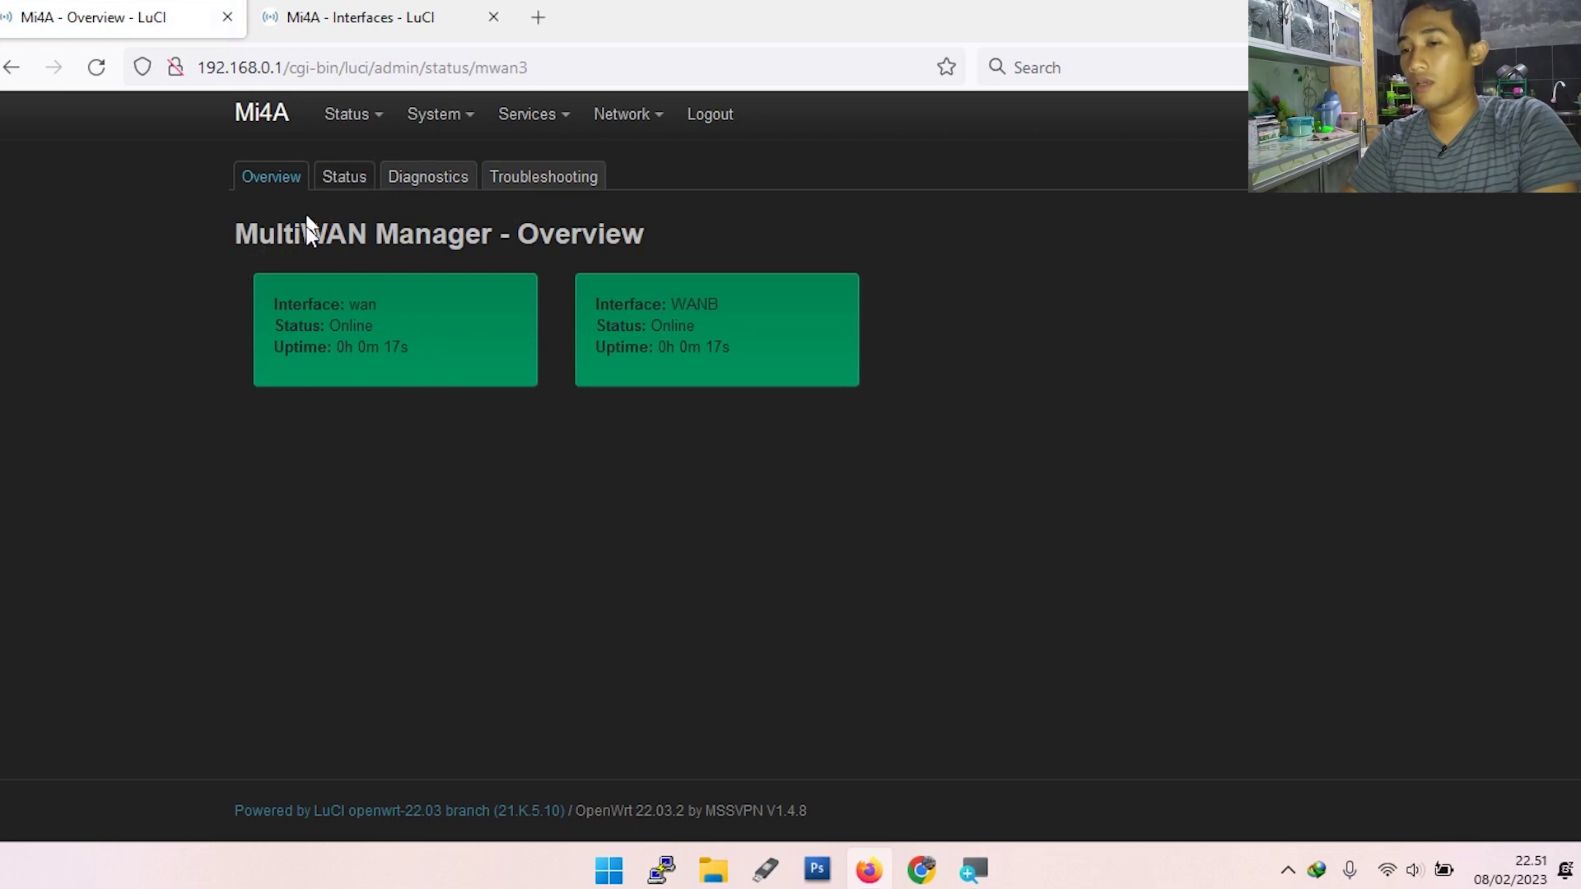
left_click(334, 183)
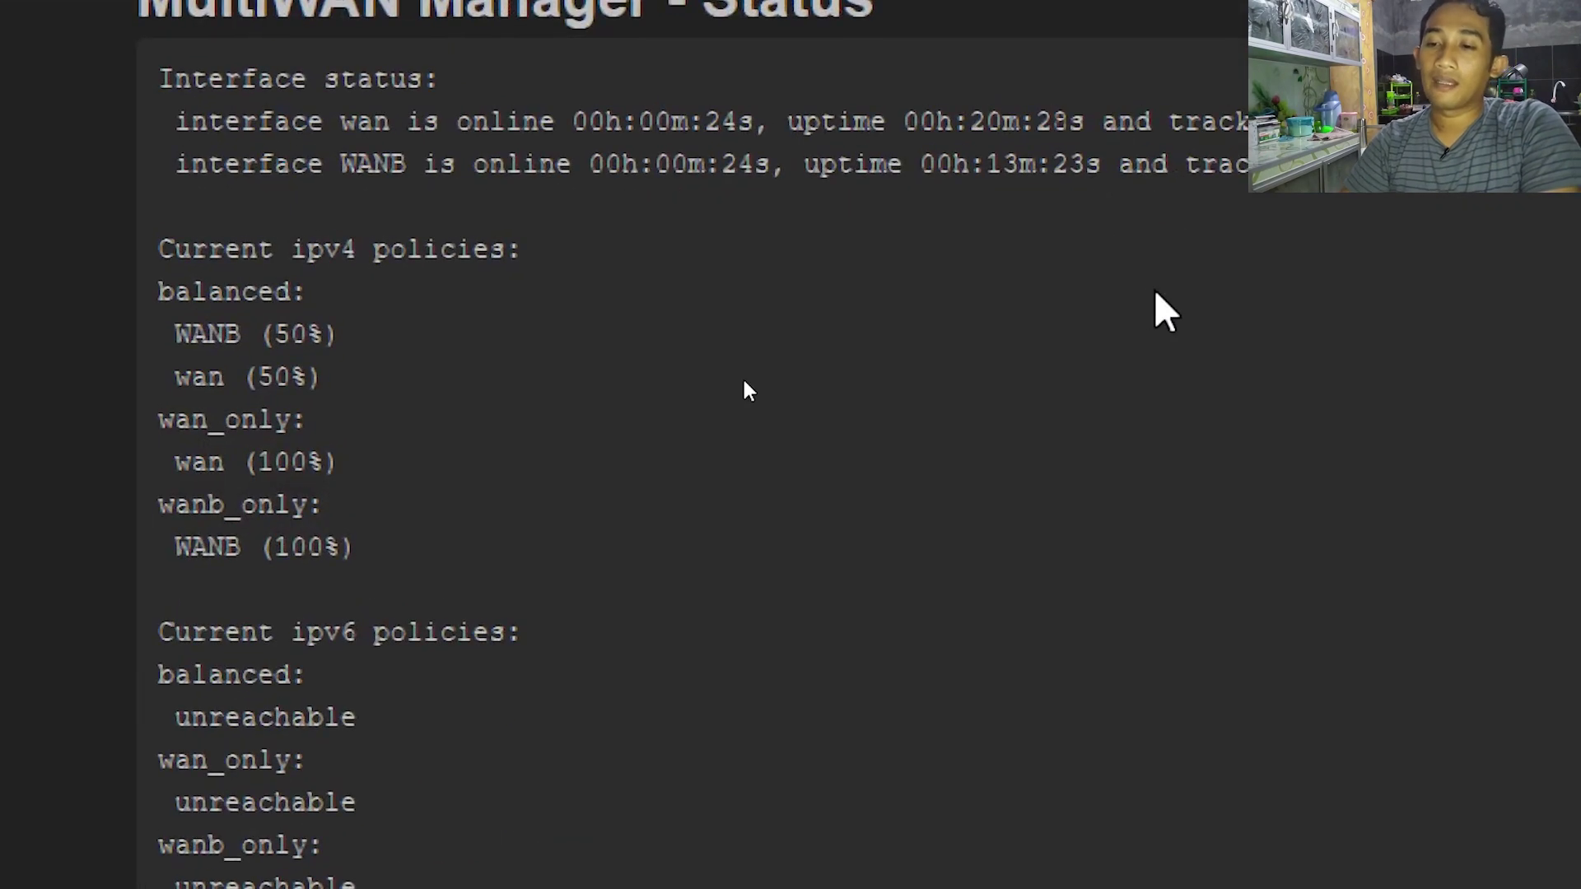
Examine the interface shares of the balanced, wan_only and wanb_only IPv4 policies in the MultiWAN status report.
left_click_drag(436, 321, 570, 363)
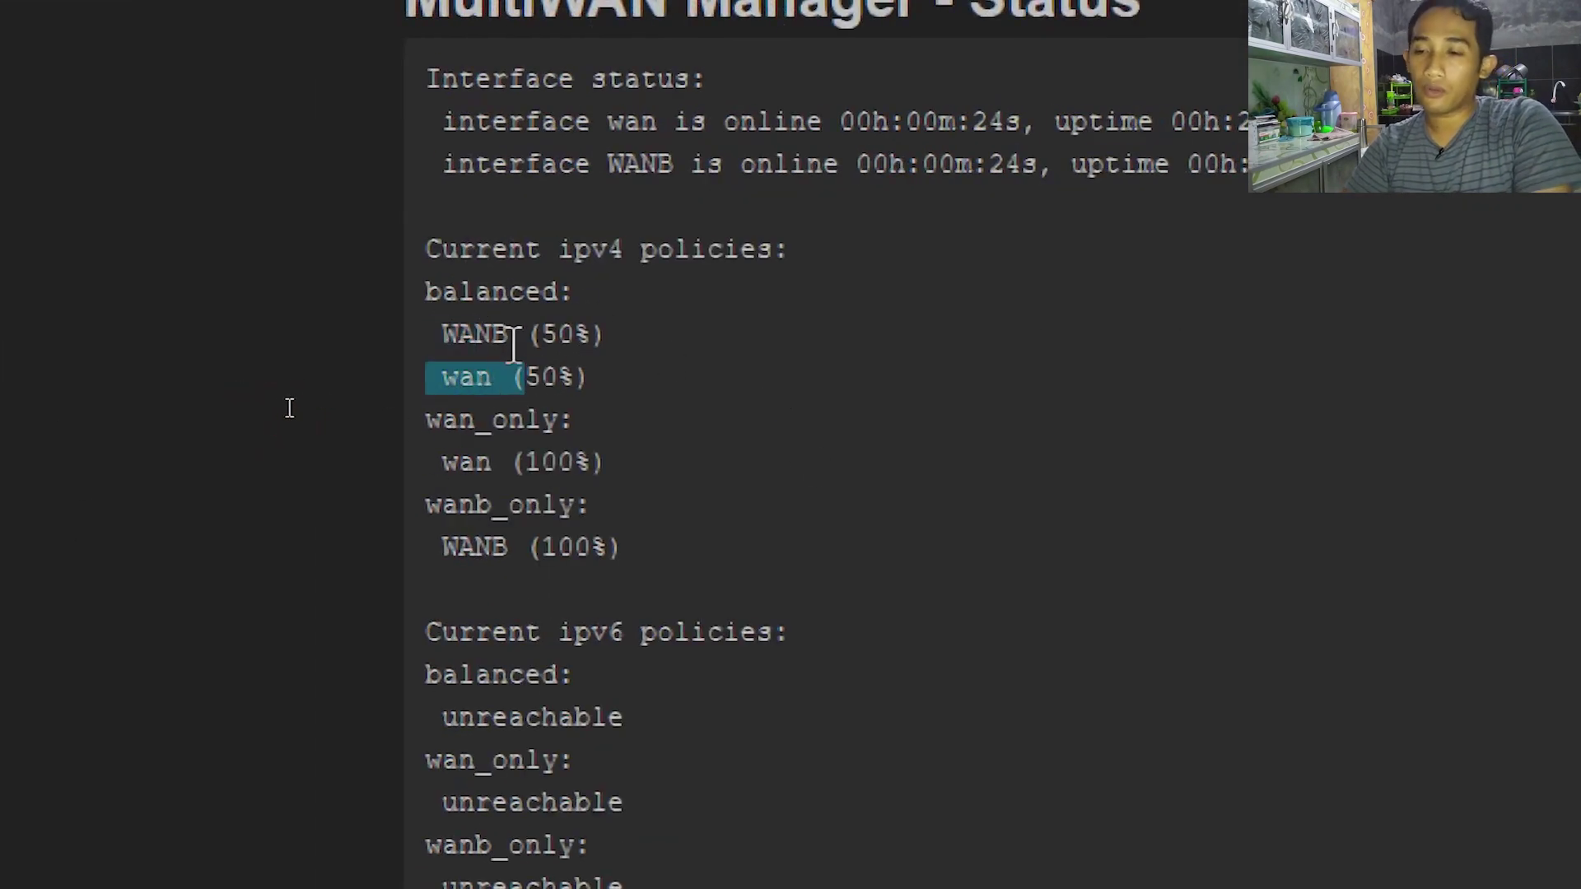
left_click_drag(425, 421, 557, 420)
left_click_drag(443, 463, 634, 471)
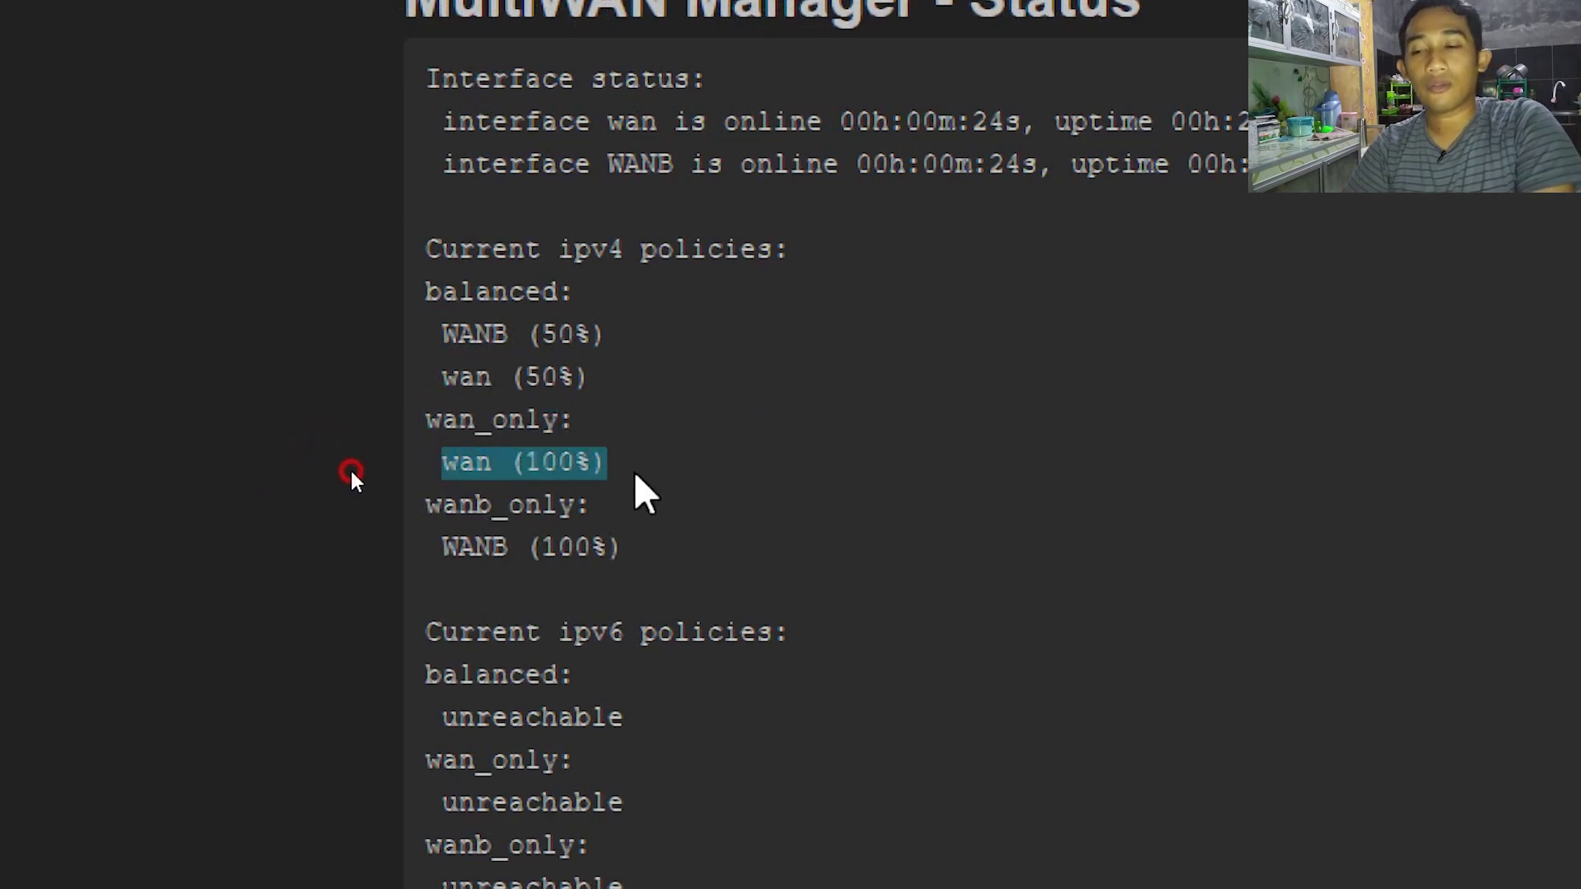
left_click_drag(447, 546, 723, 557)
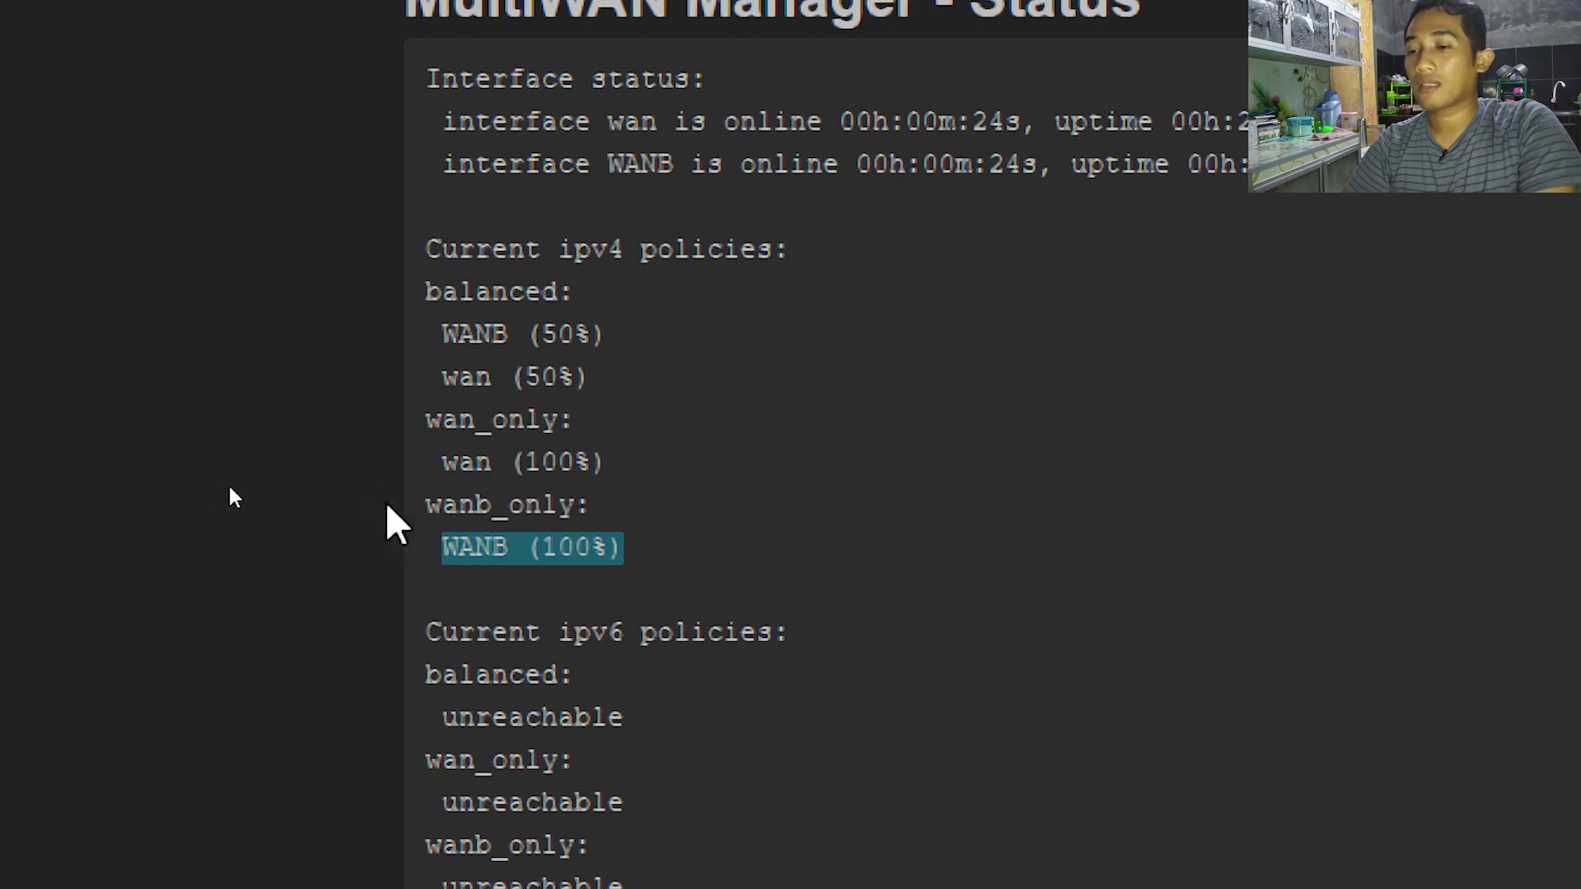
left_click_drag(388, 505, 723, 558)
mouse_move(443, 334)
left_mouse_down()
mouse_move(497, 332)
mouse_move(639, 411)
mouse_move(629, 377)
mouse_move(519, 374)
mouse_move(444, 340)
left_mouse_up()
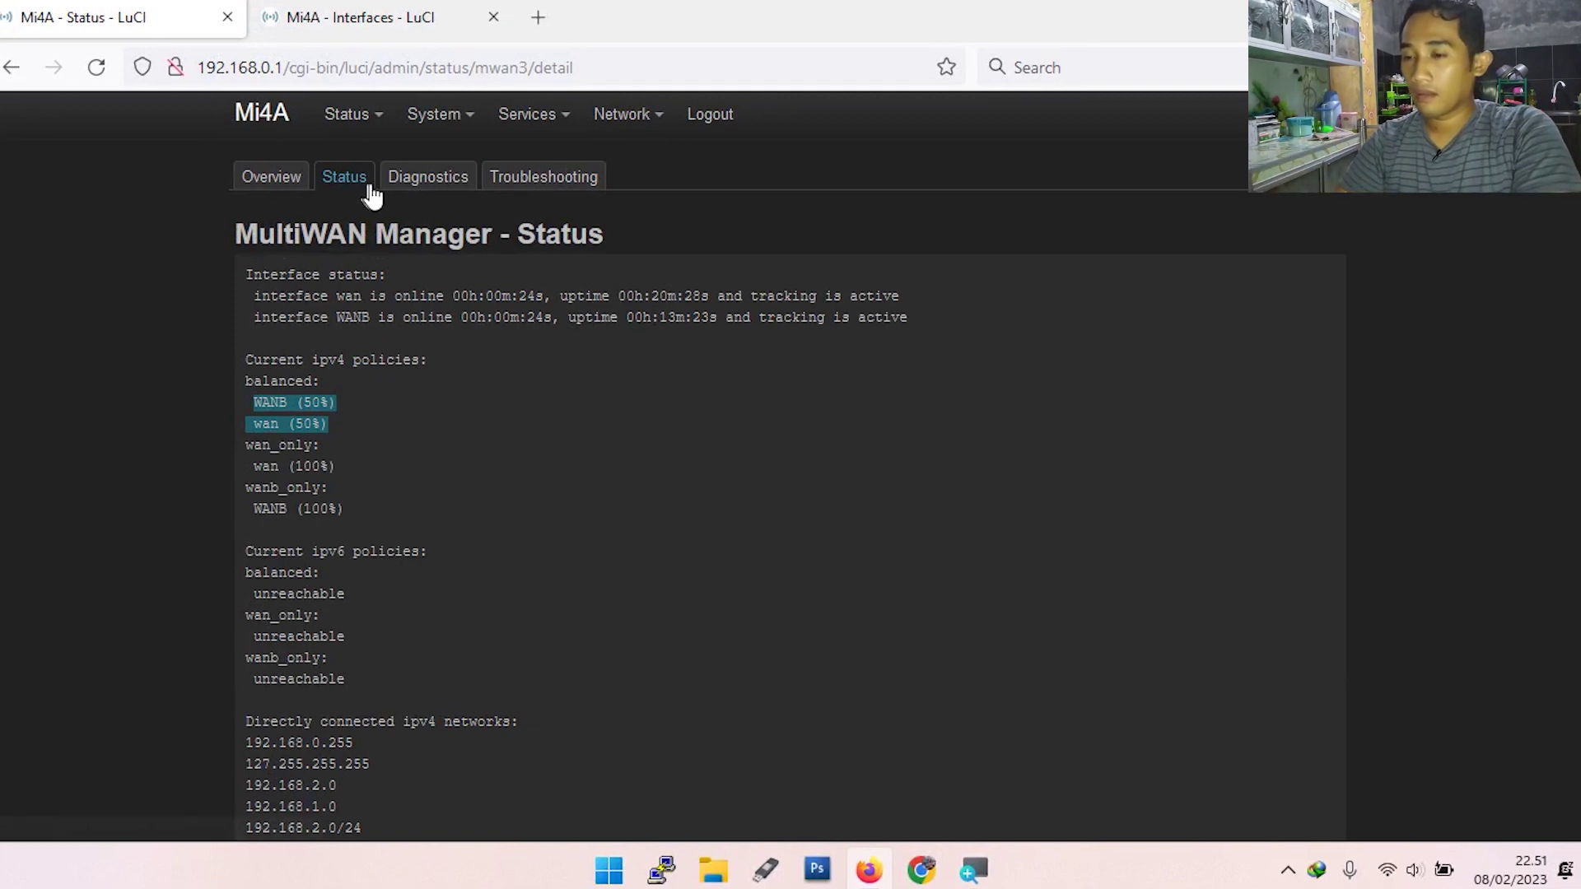
Stop the WANB network interface and check the interface states in the MultiWAN Manager overview.
mouse_move(554, 121)
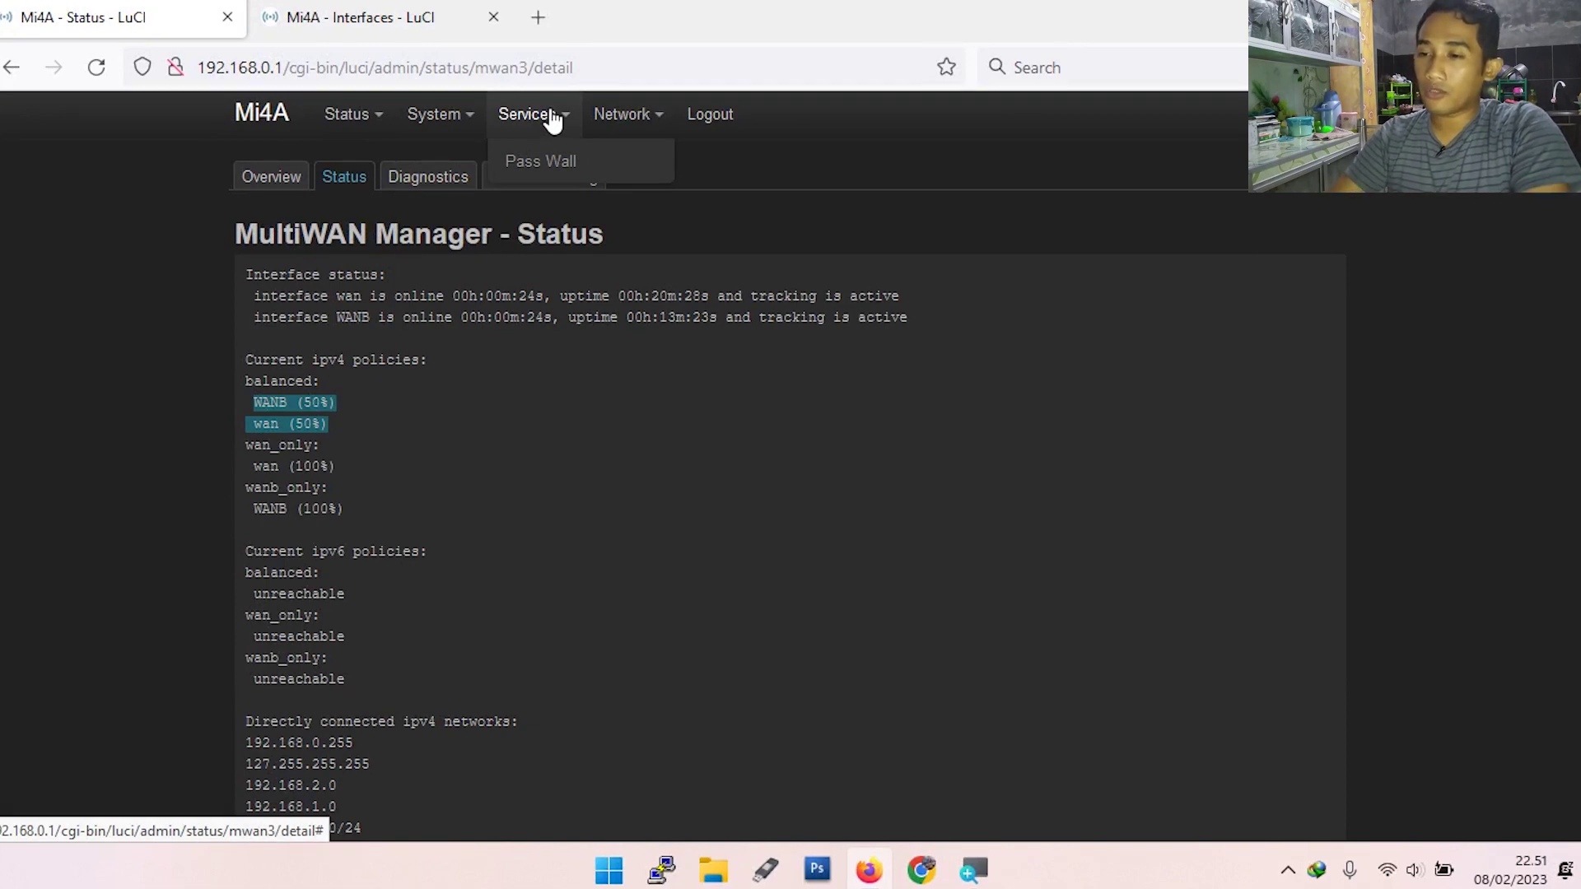
mouse_move(619, 117)
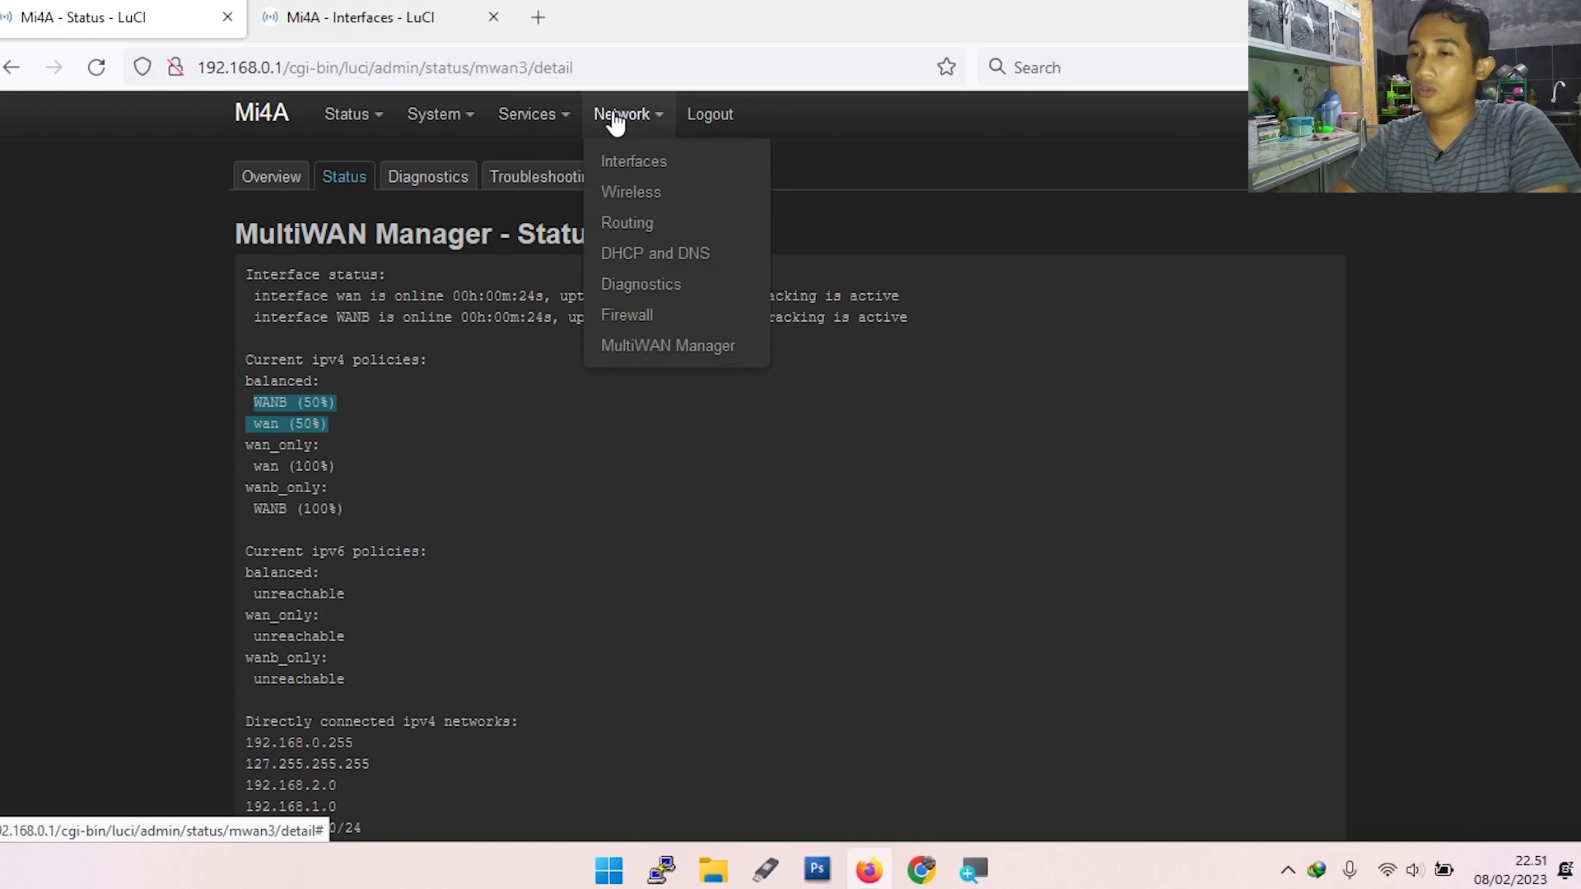
left_click(363, 18)
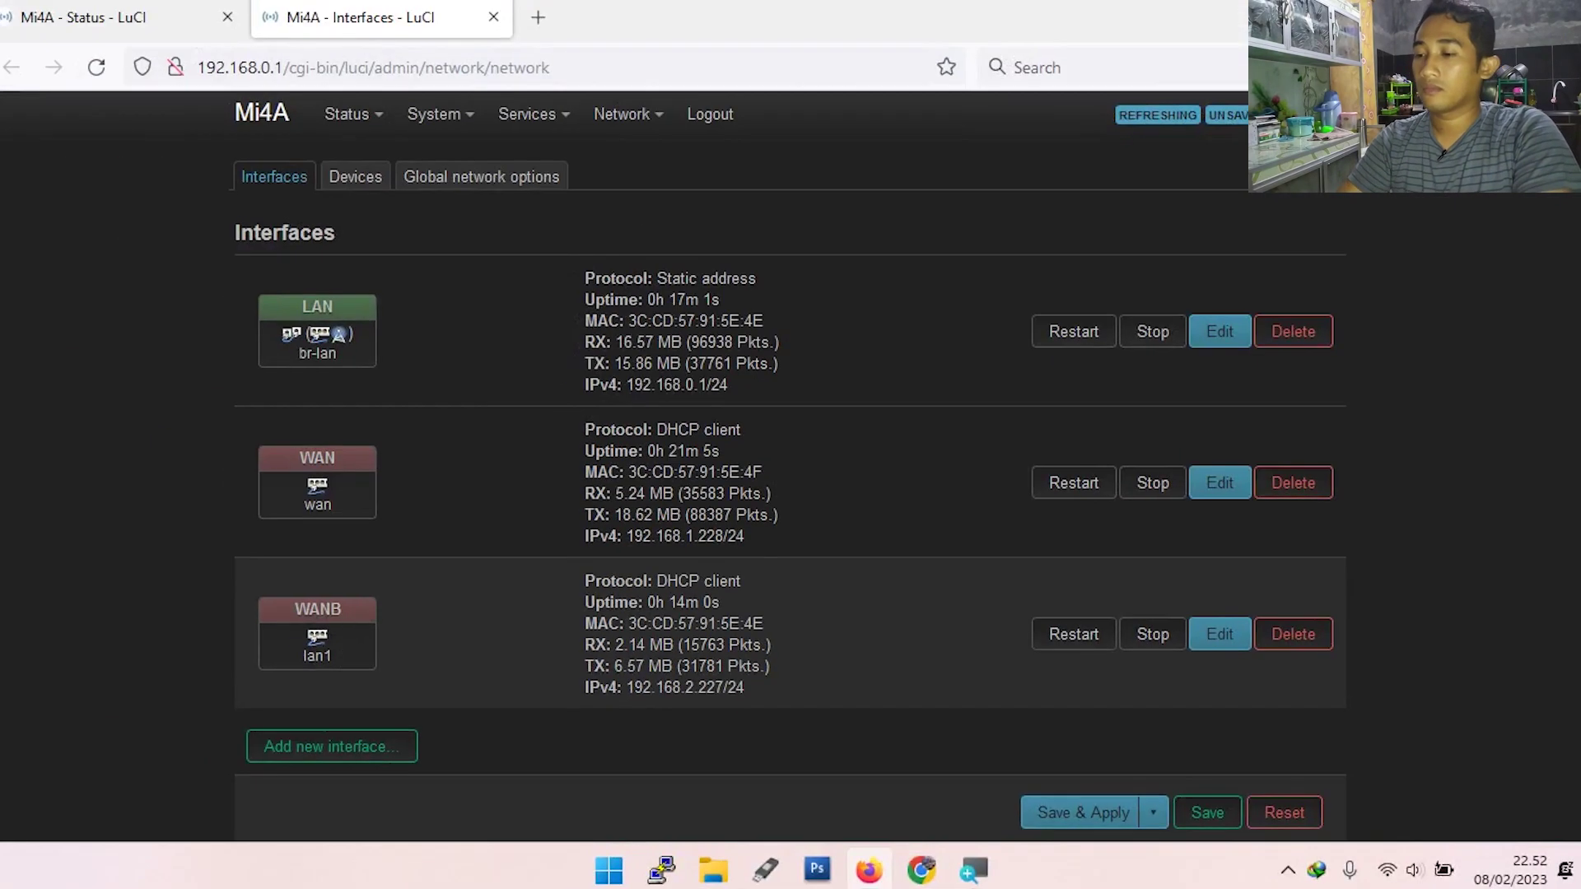
left_click(1150, 637)
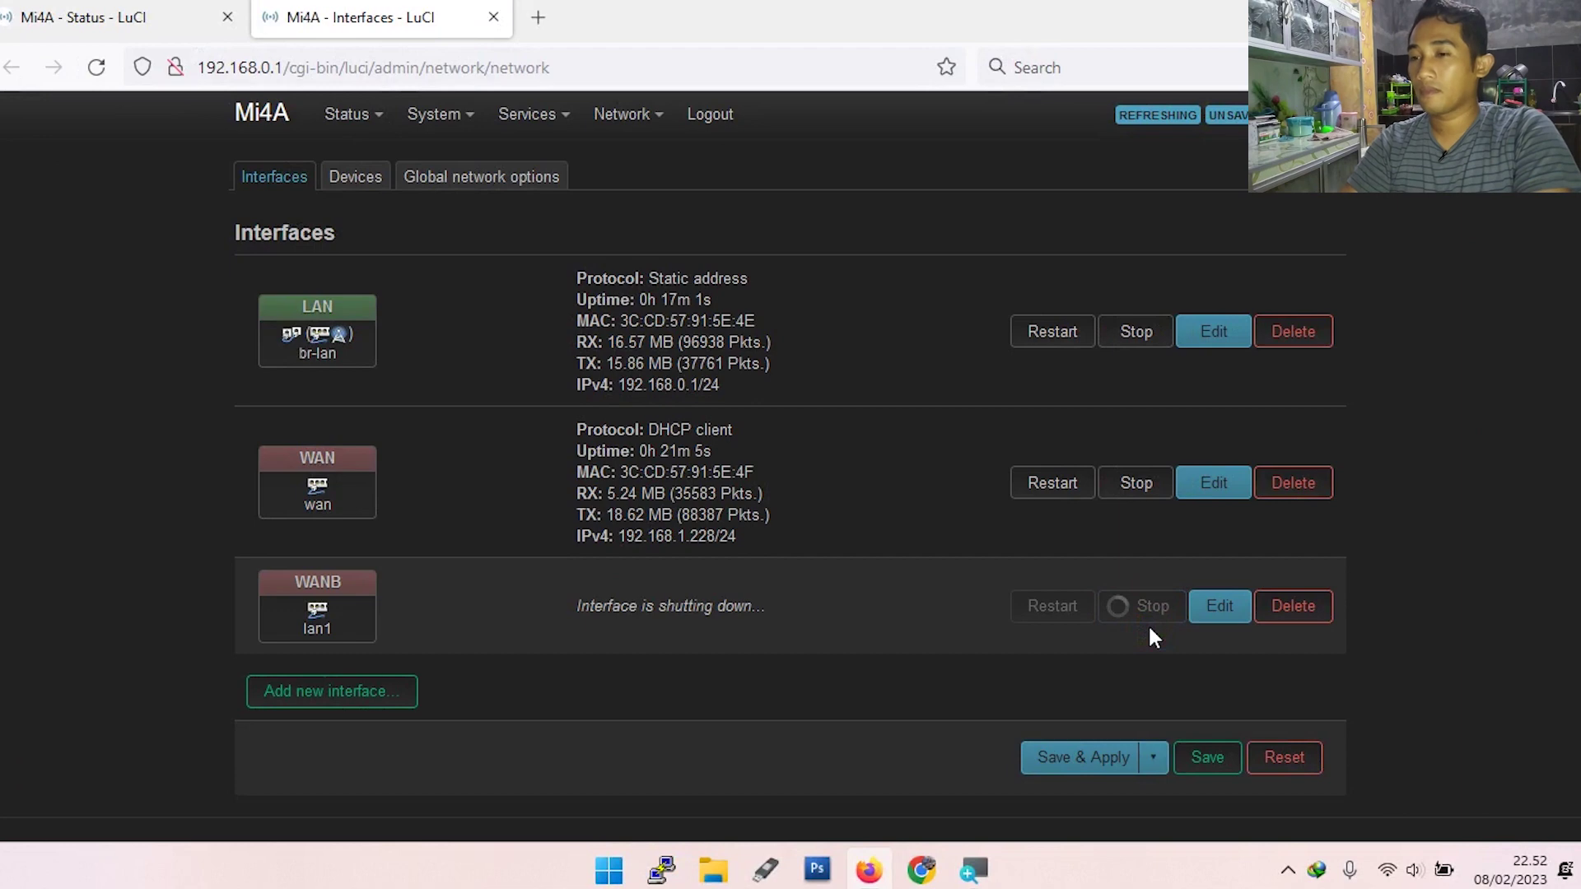
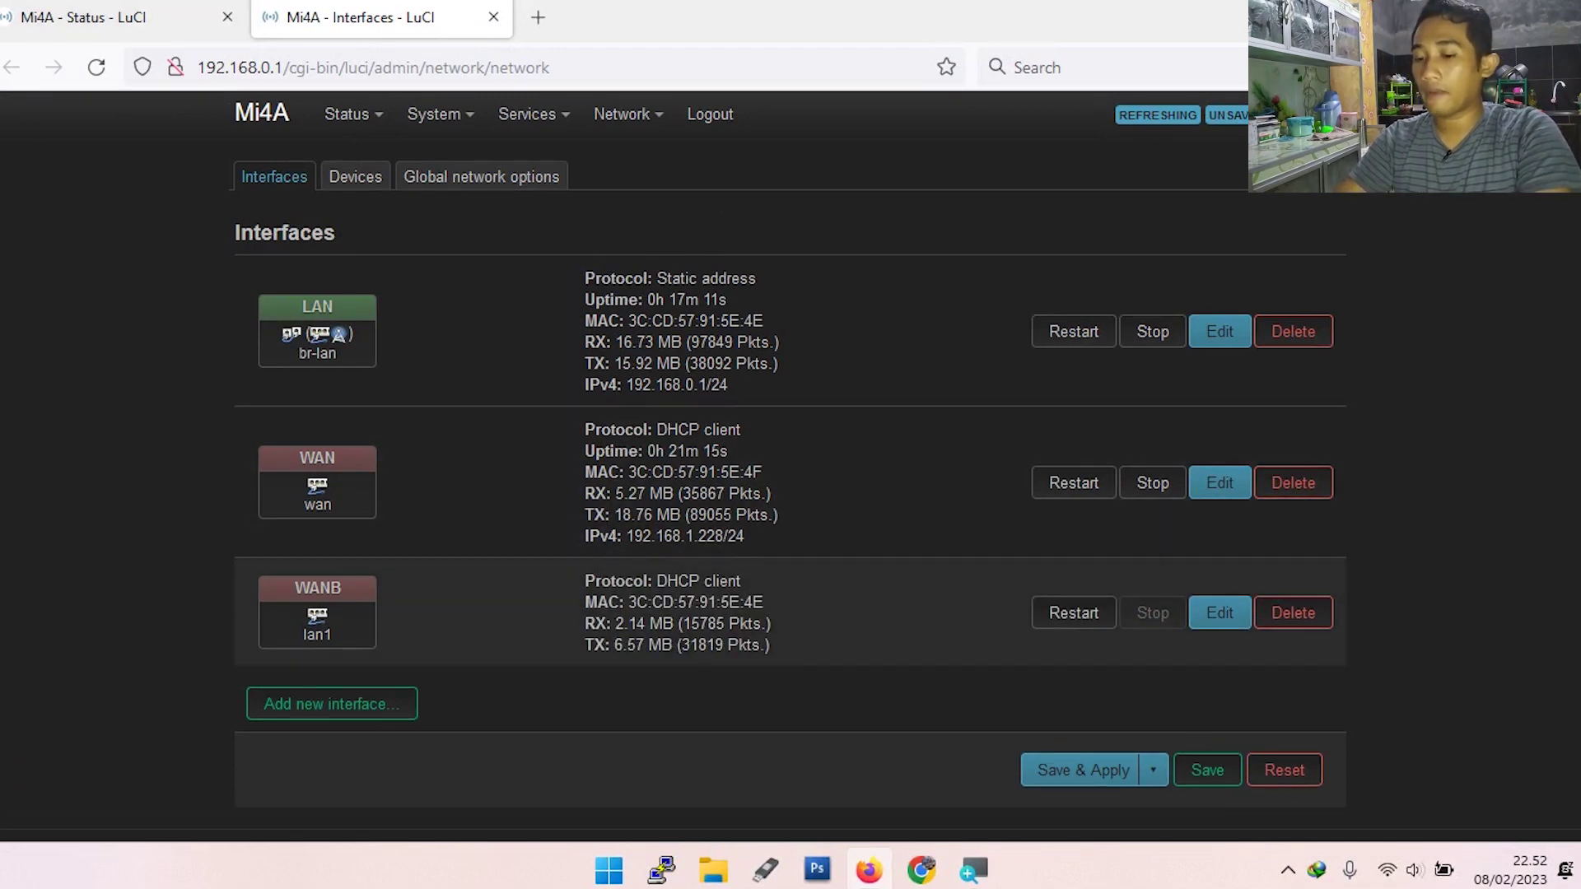
left_click(77, 11)
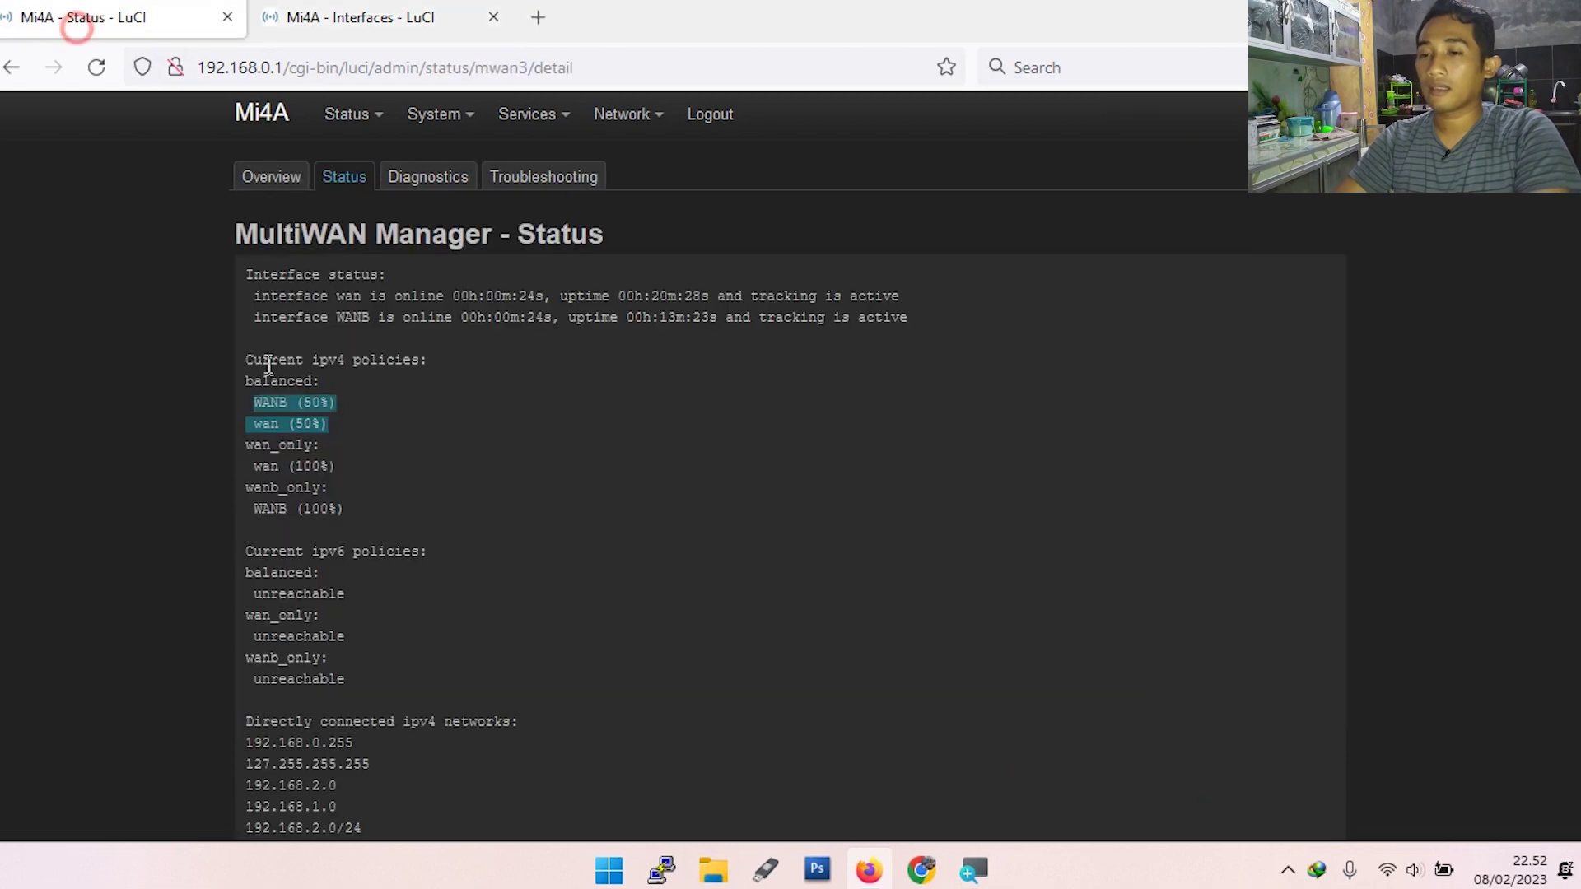
left_click(271, 179)
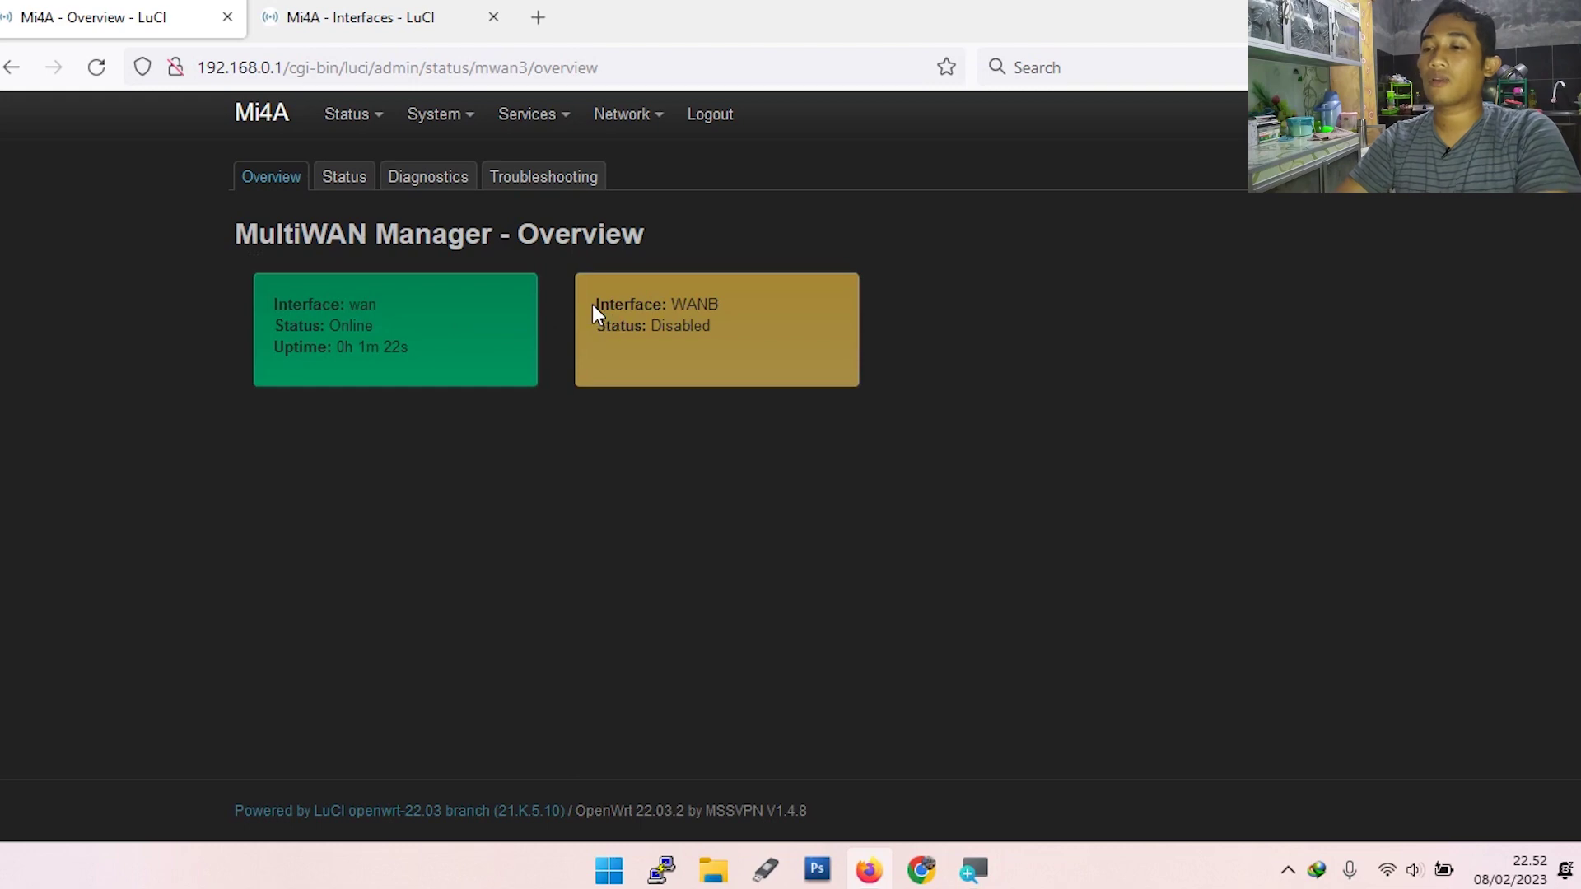
Open speedtest.cbn.id in a new browser tab and run a speed test with WANB stopped.
left_click(444, 18)
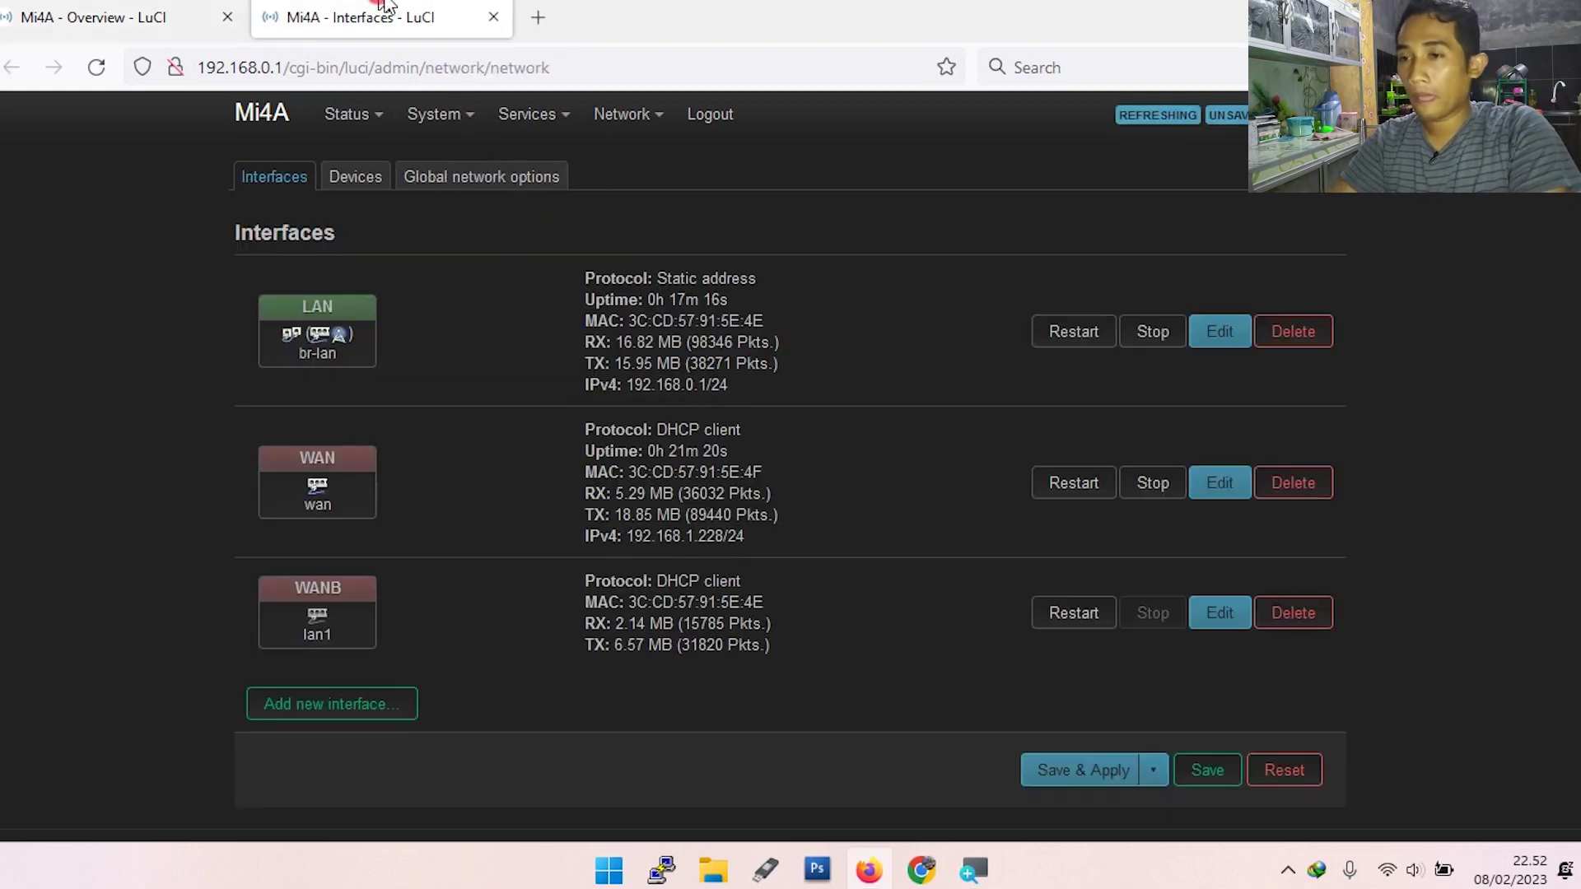
left_click(538, 18)
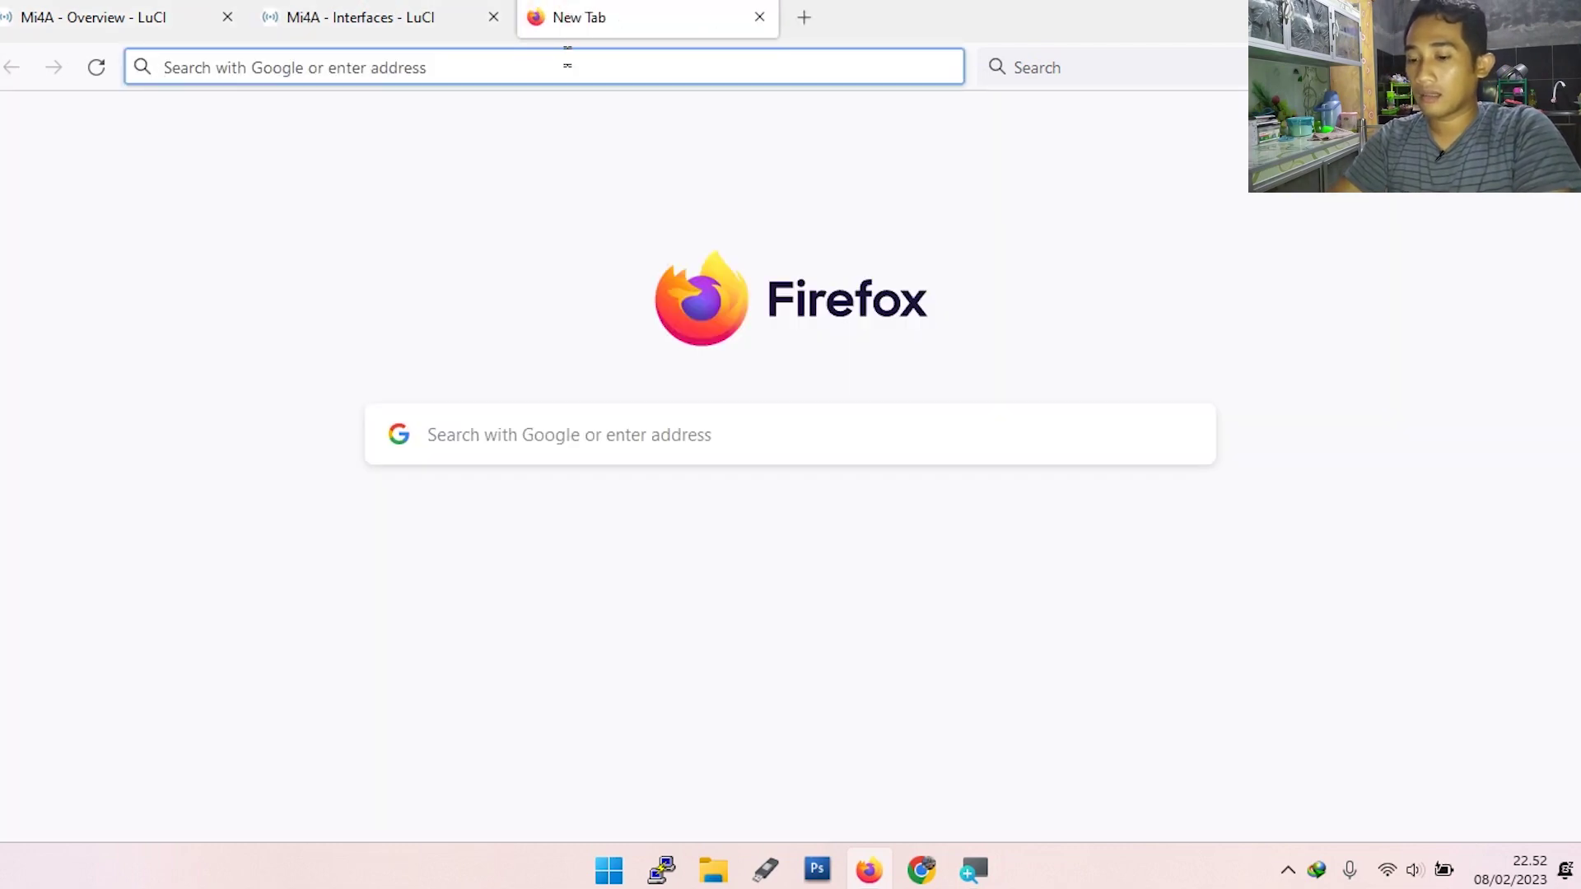
type("speedtest.cbn.id/")
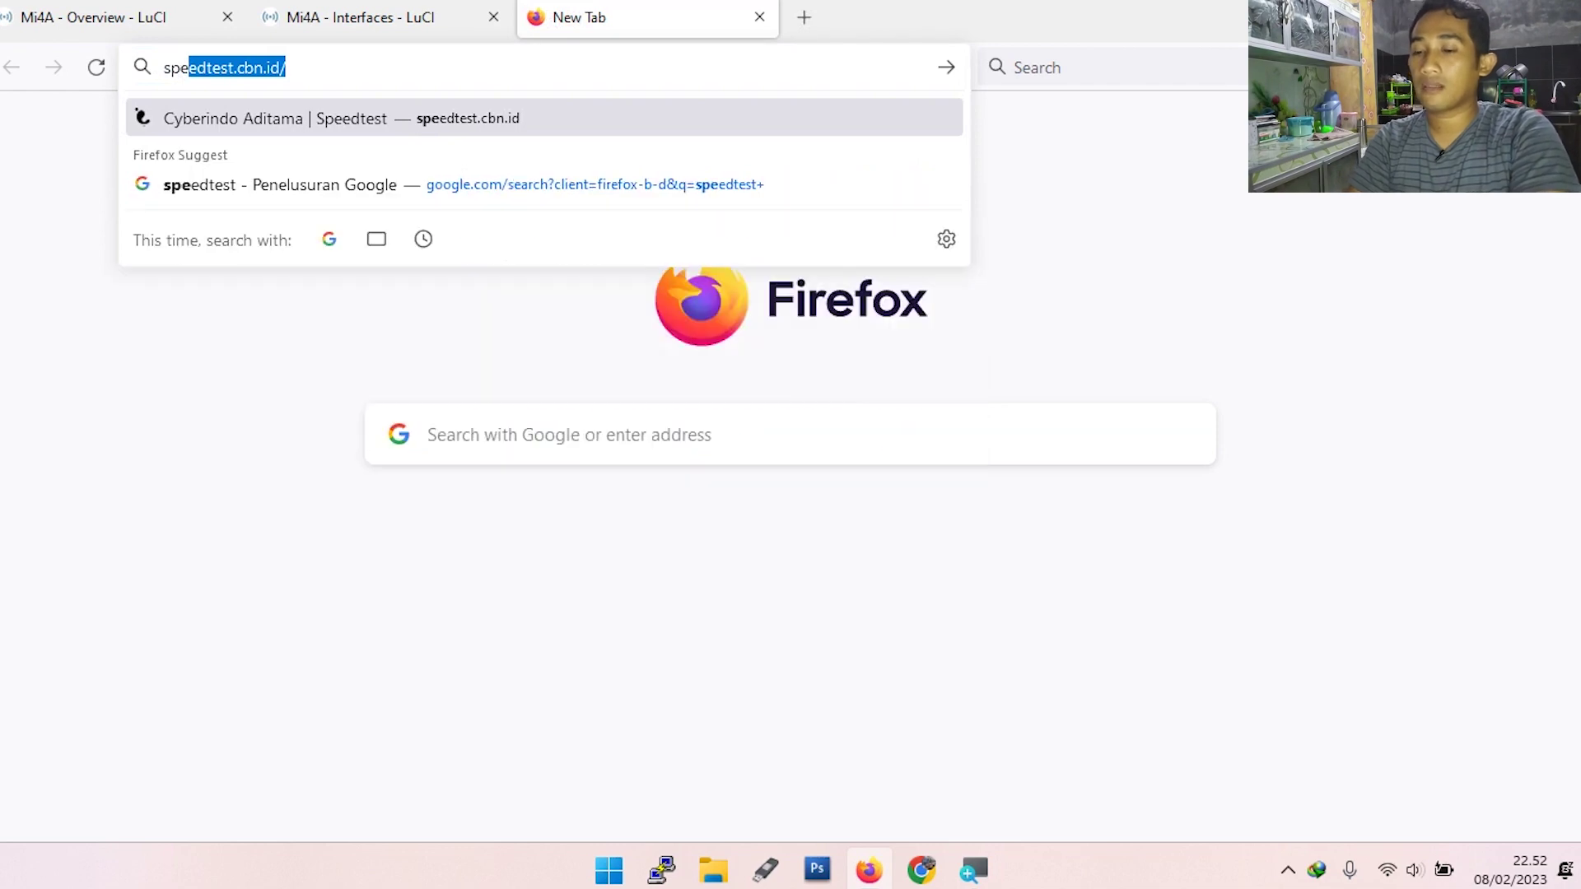
key("Return")
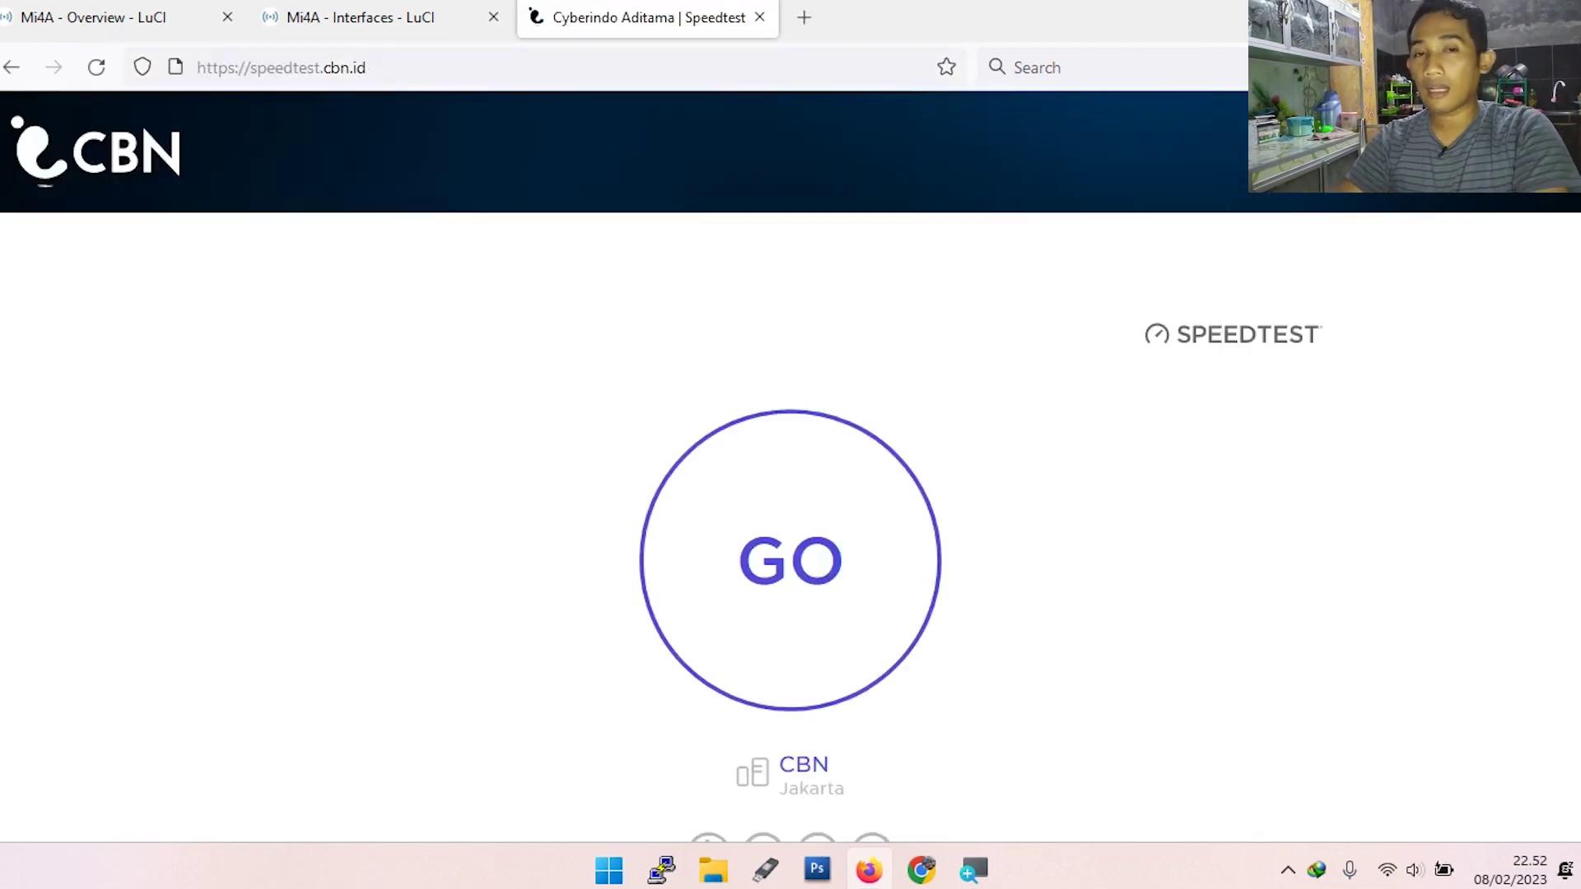
left_click(860, 547)
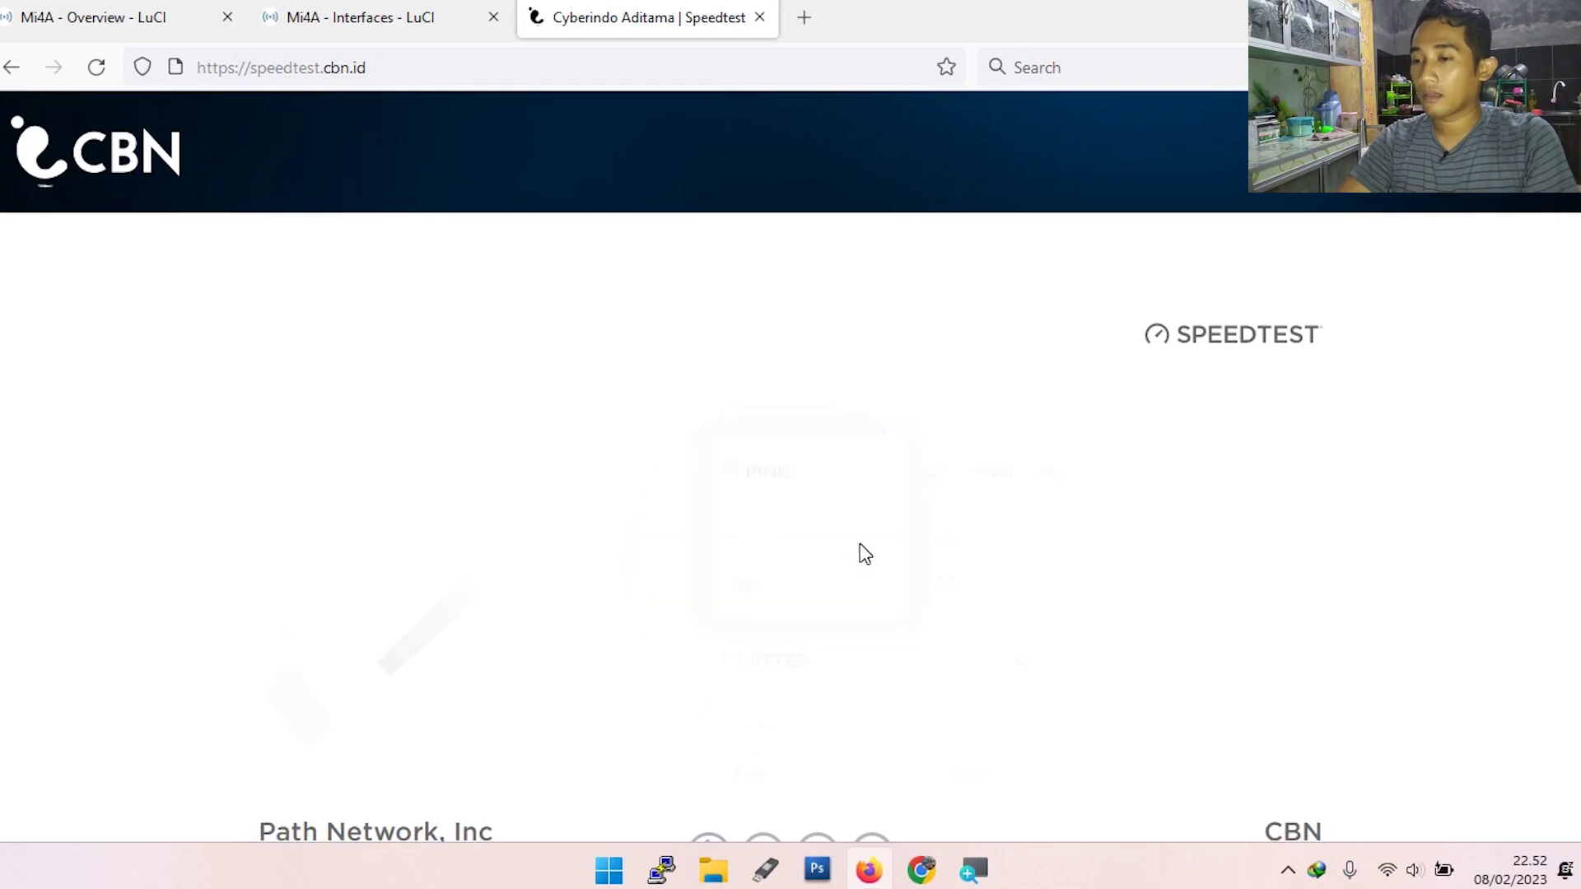
scroll(871, 558, "down", 1)
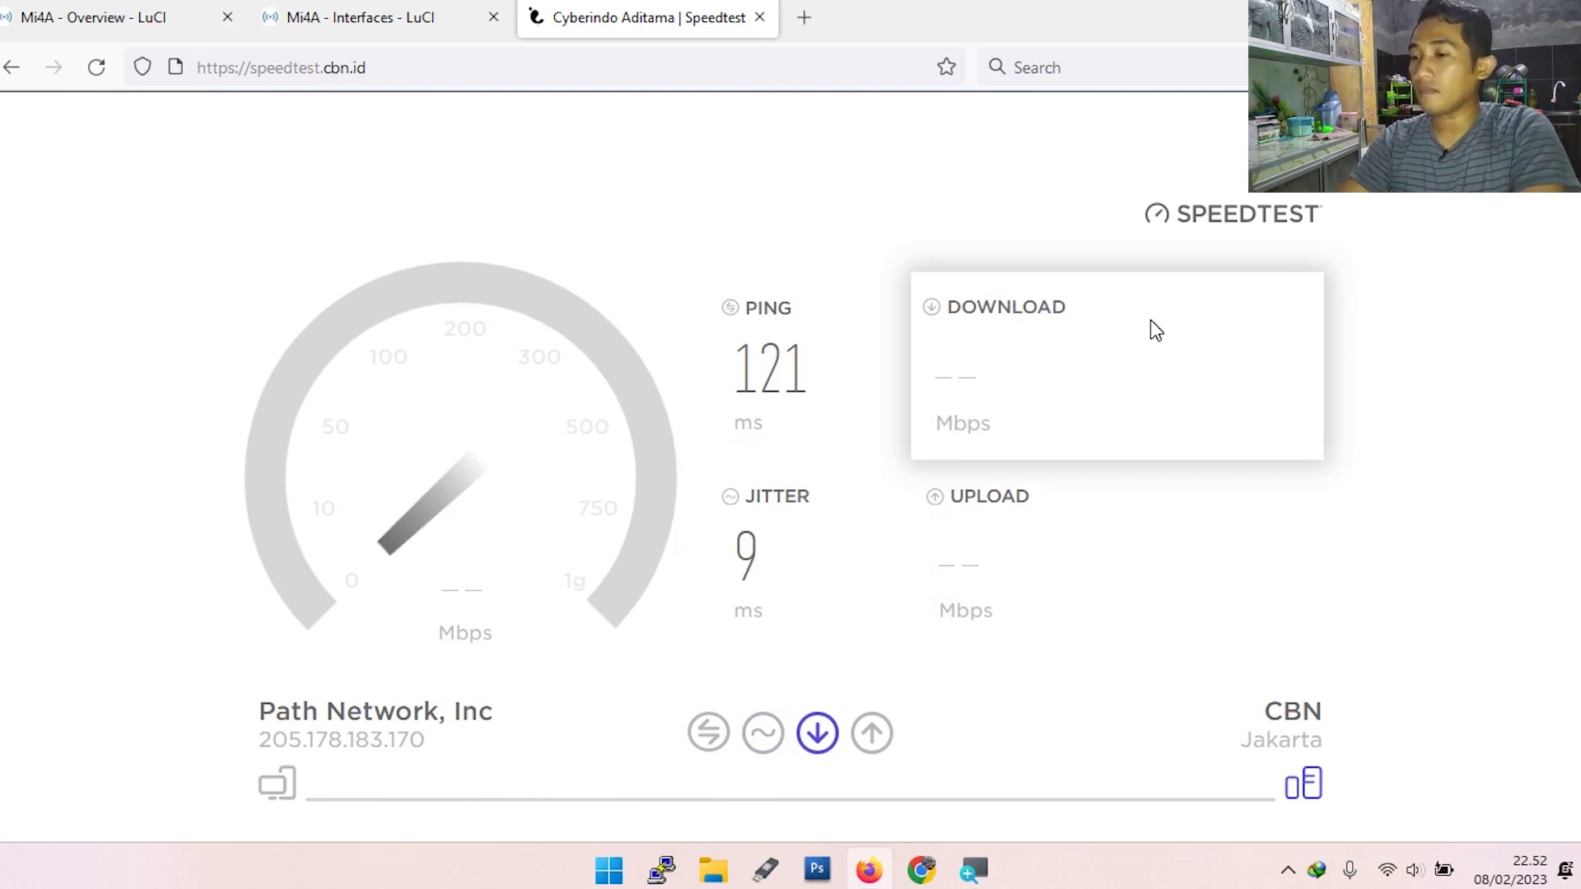
Examine the ping, jitter and download speed of the running speed test.
left_click_drag(735, 380, 802, 360)
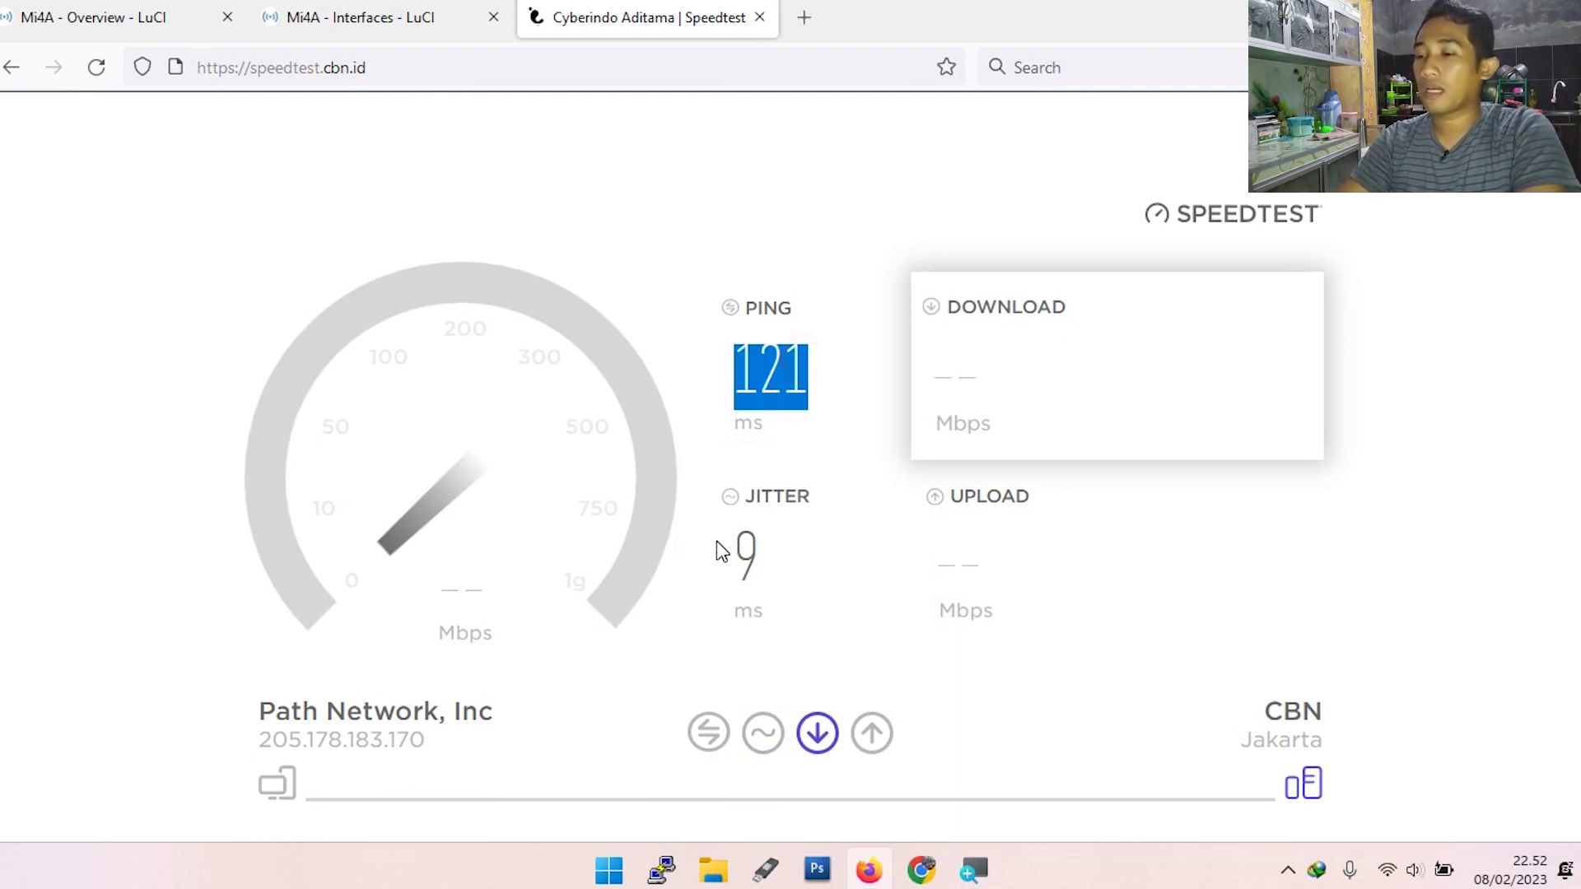
left_click_drag(721, 550, 793, 557)
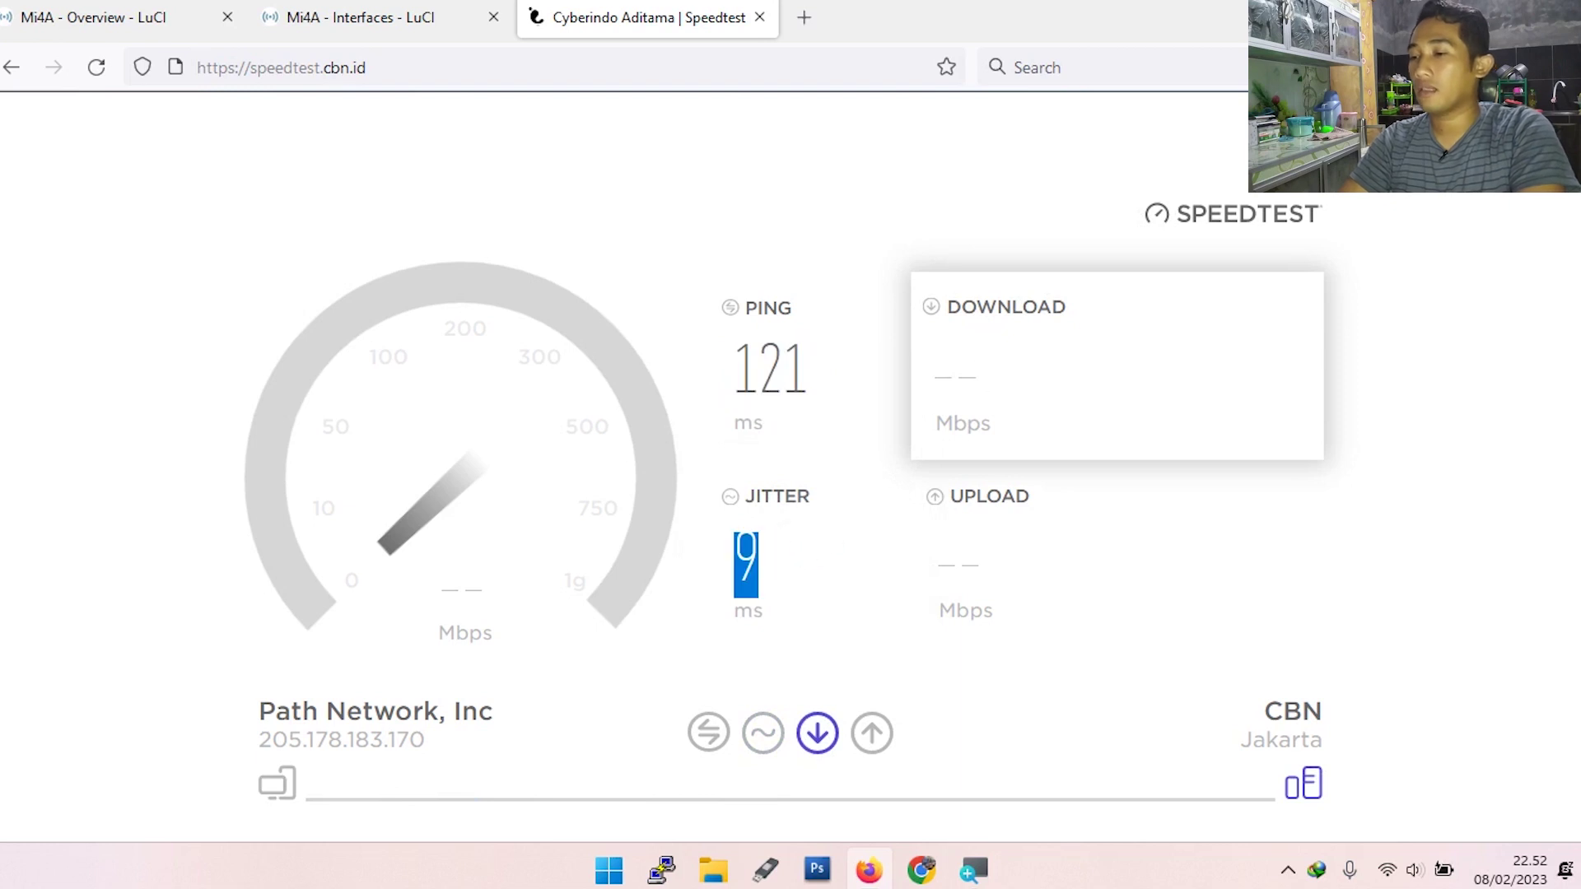
left_click_drag(930, 367, 1052, 363)
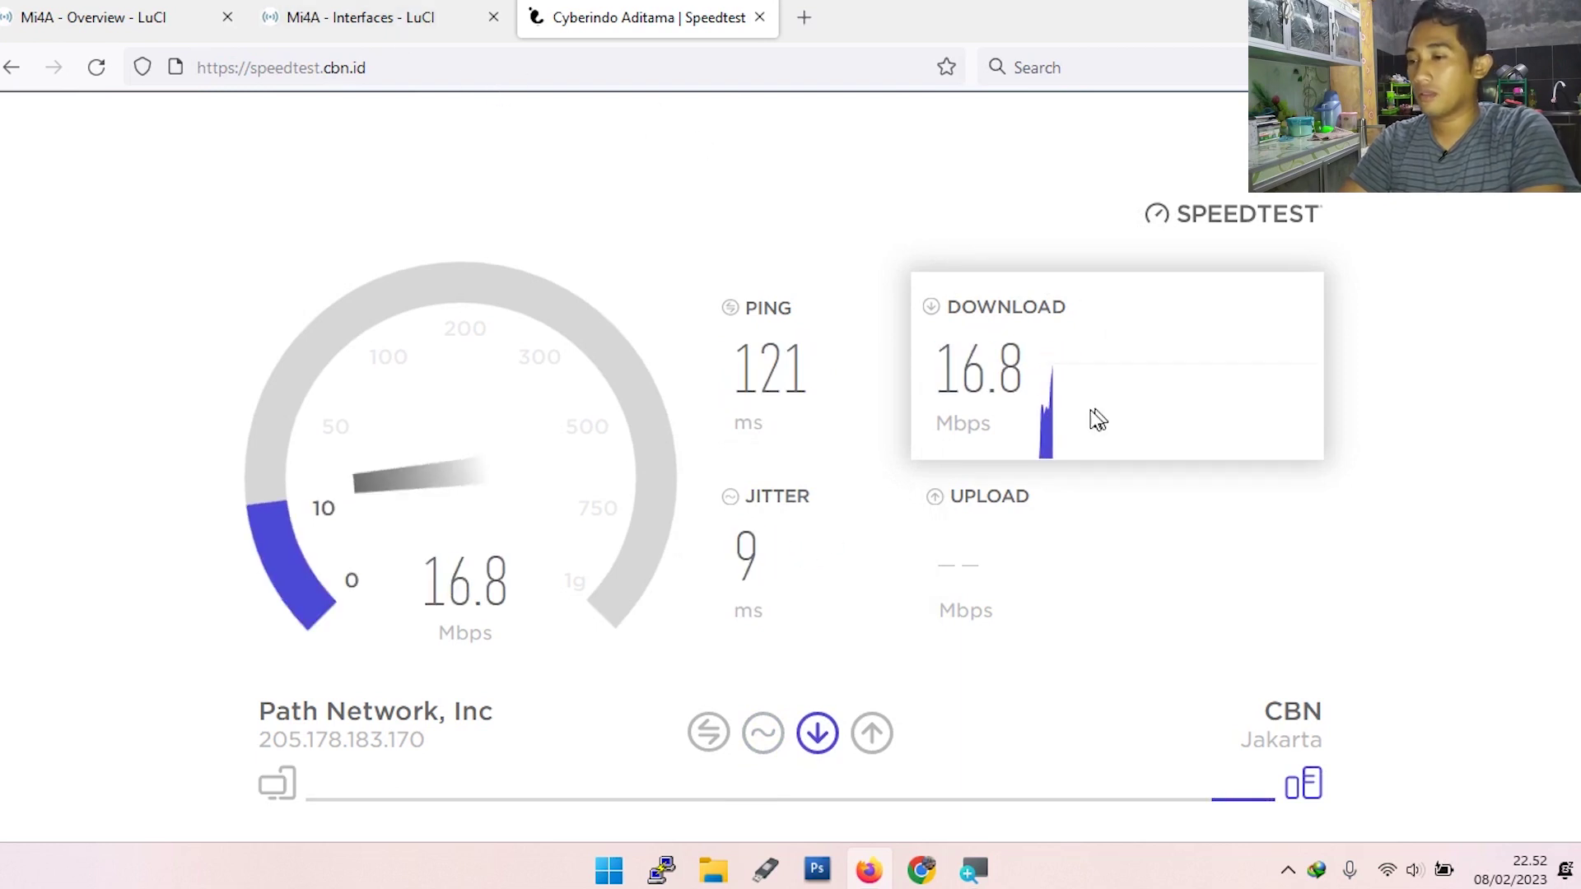
left_click_drag(935, 371, 1050, 381)
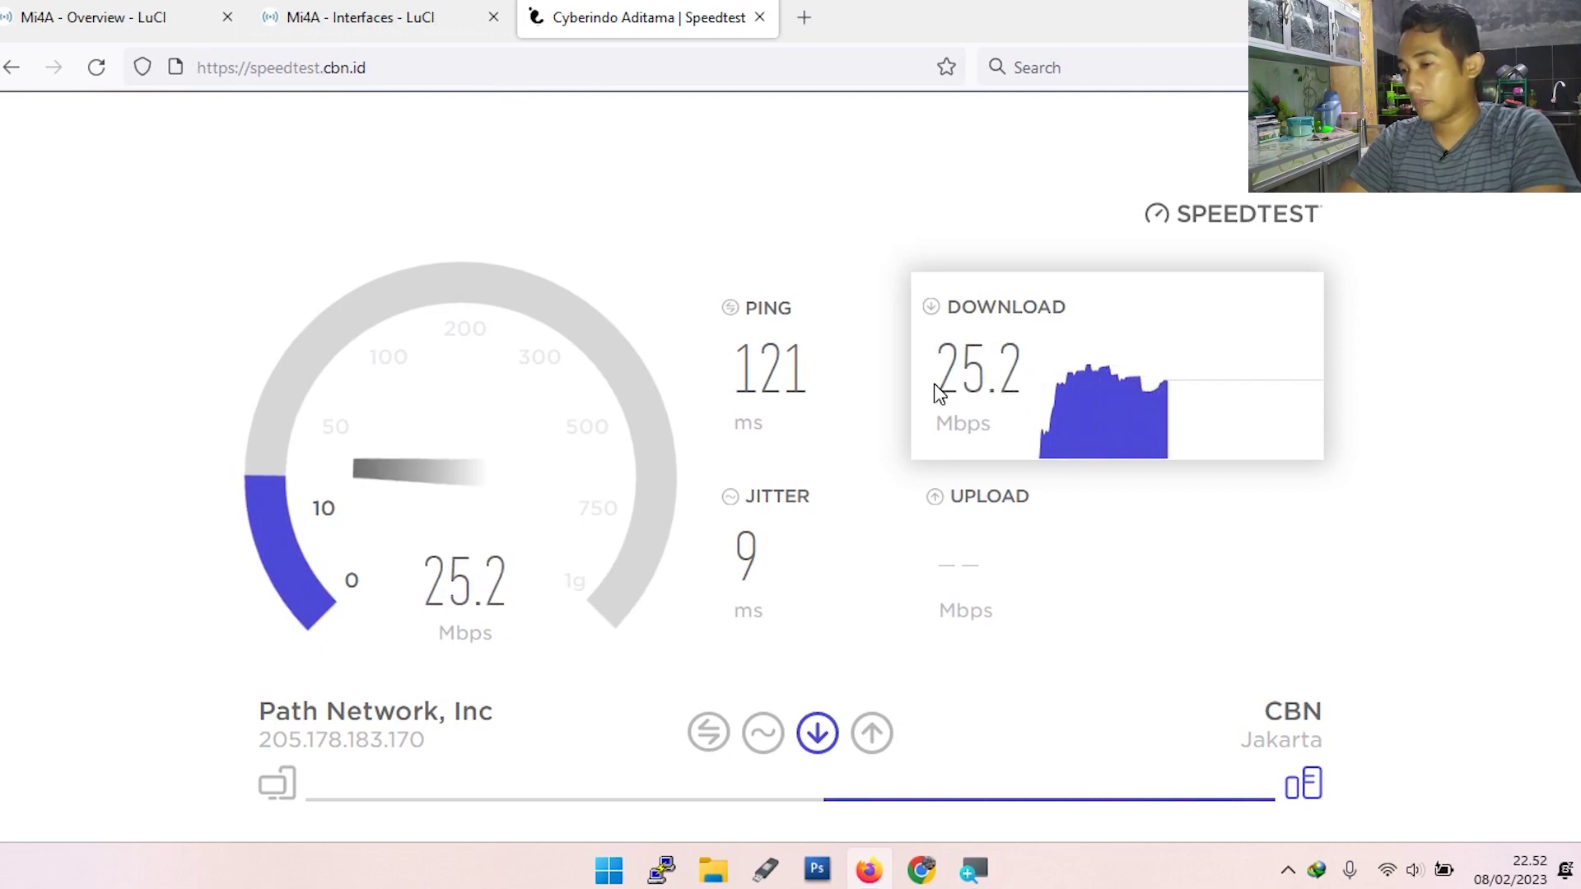
left_click_drag(939, 391, 1000, 377)
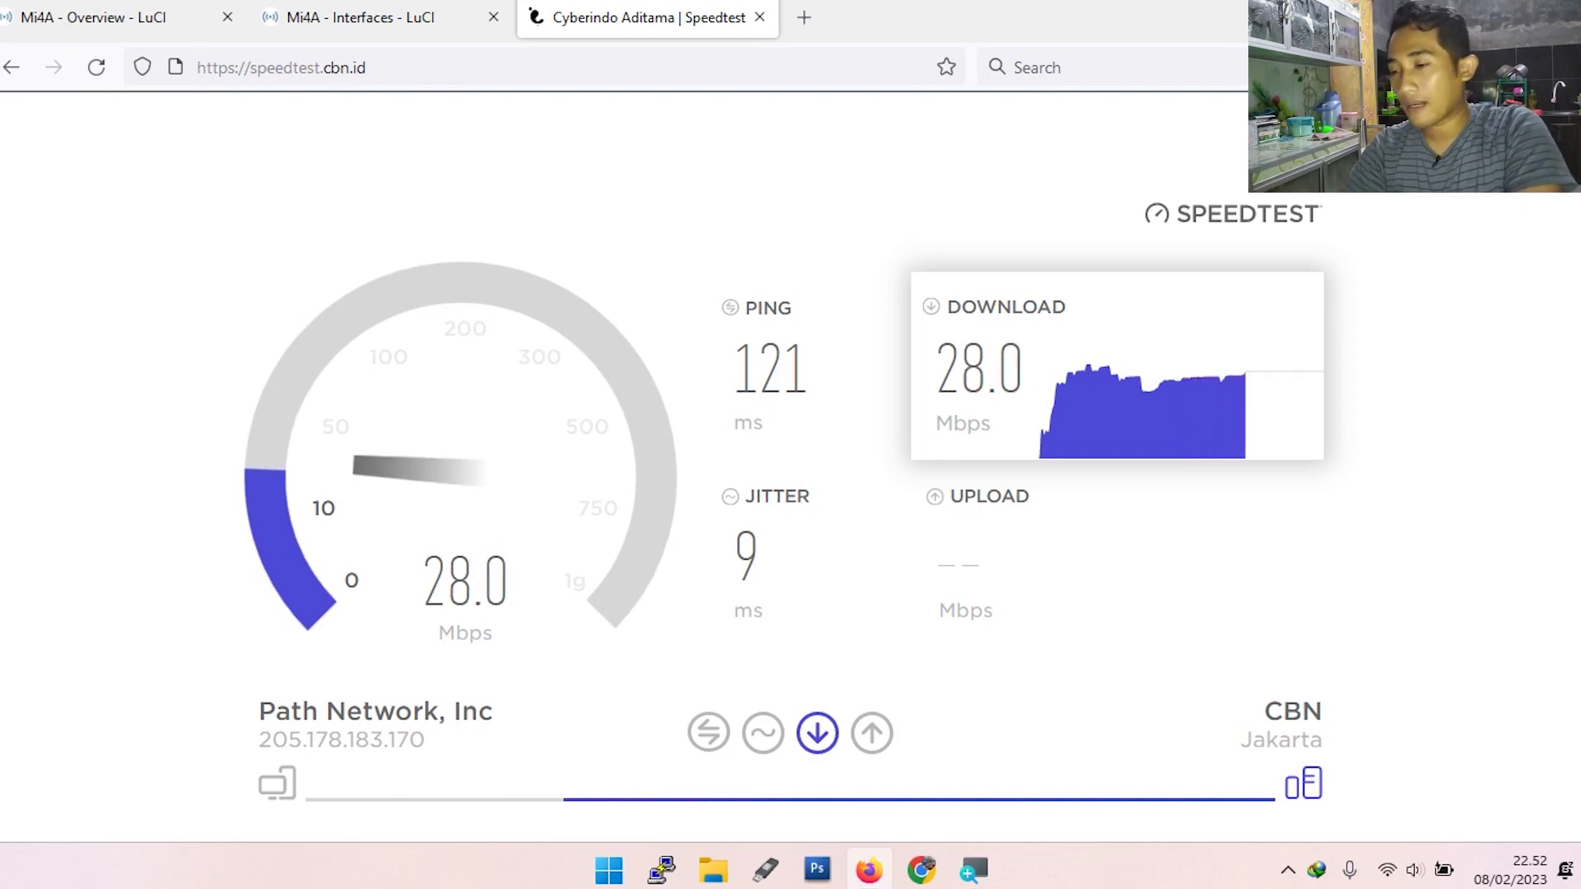
left_click(930, 375)
left_click_drag(930, 374, 976, 377)
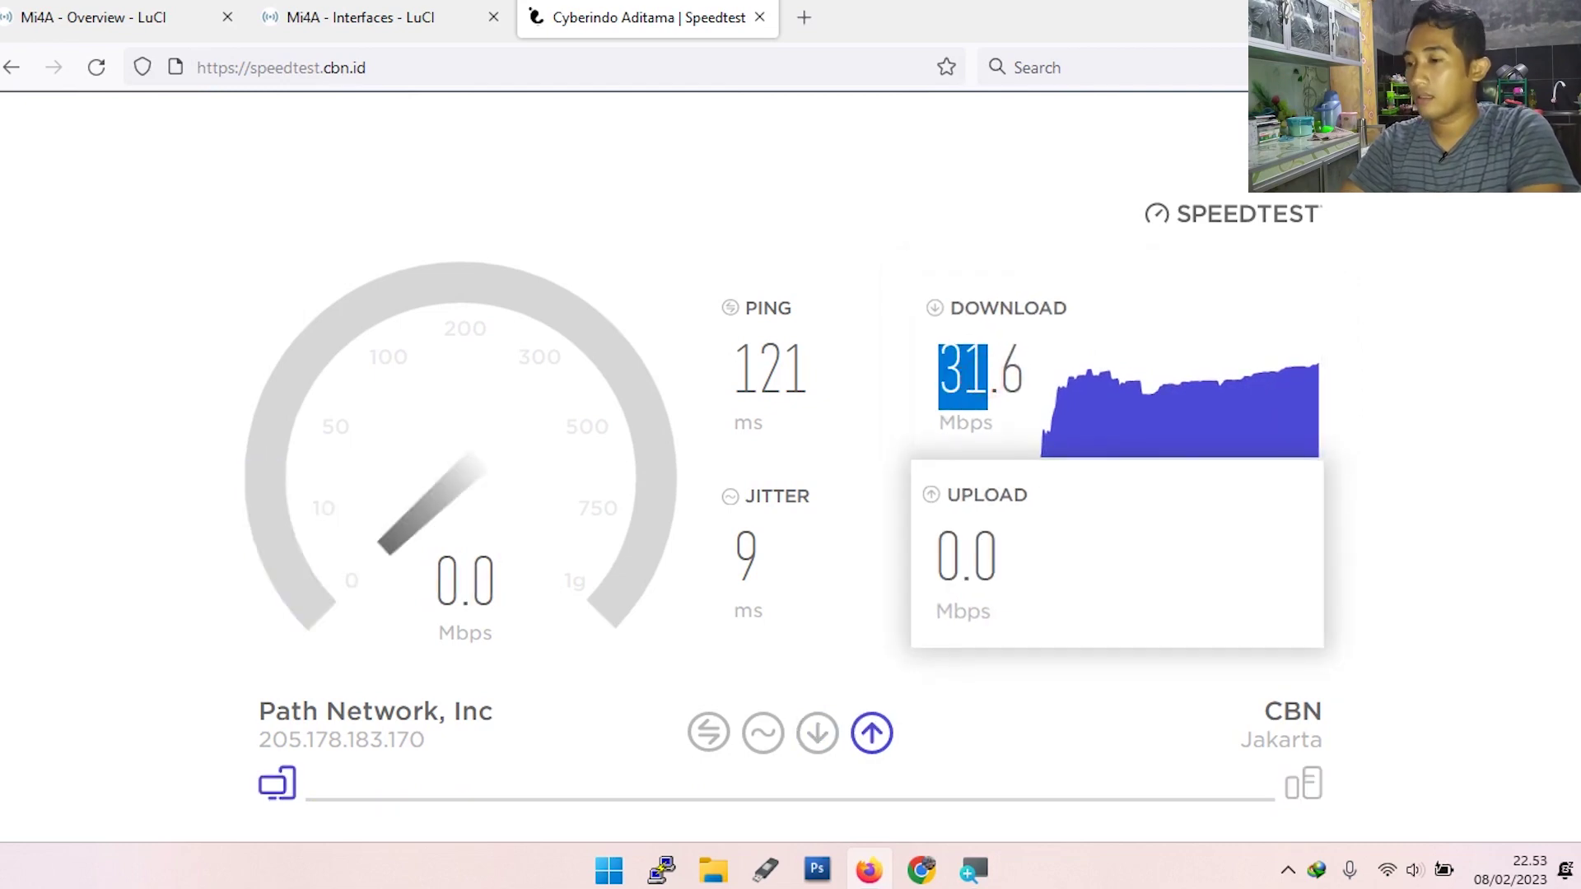
Reload the speedtest.cbn.id page and run the speed test a second time.
left_click(423, 64)
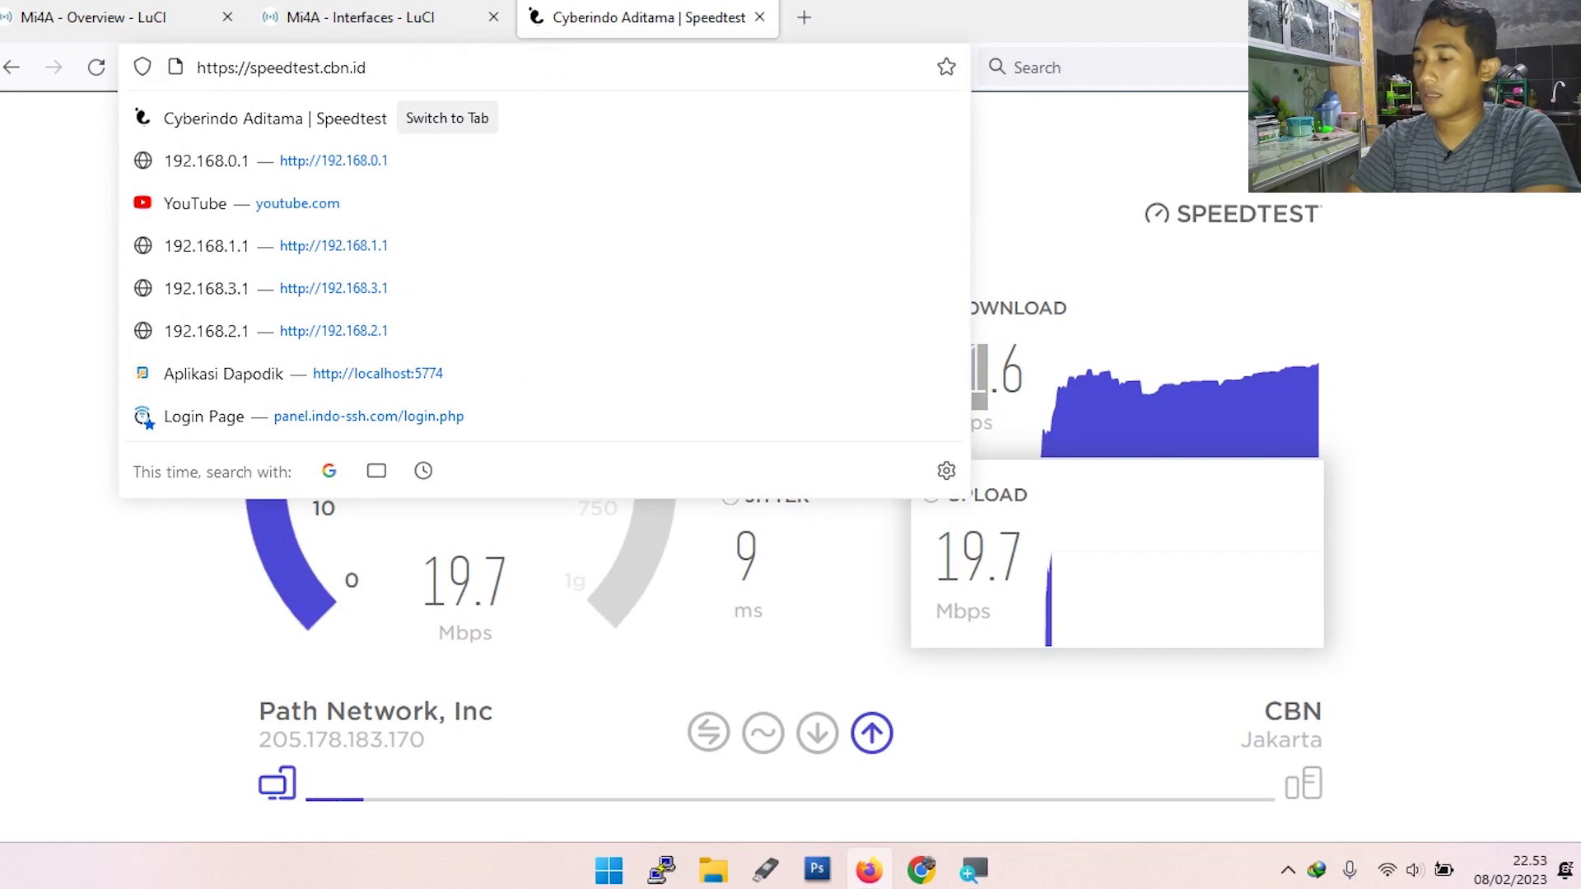
key("Return")
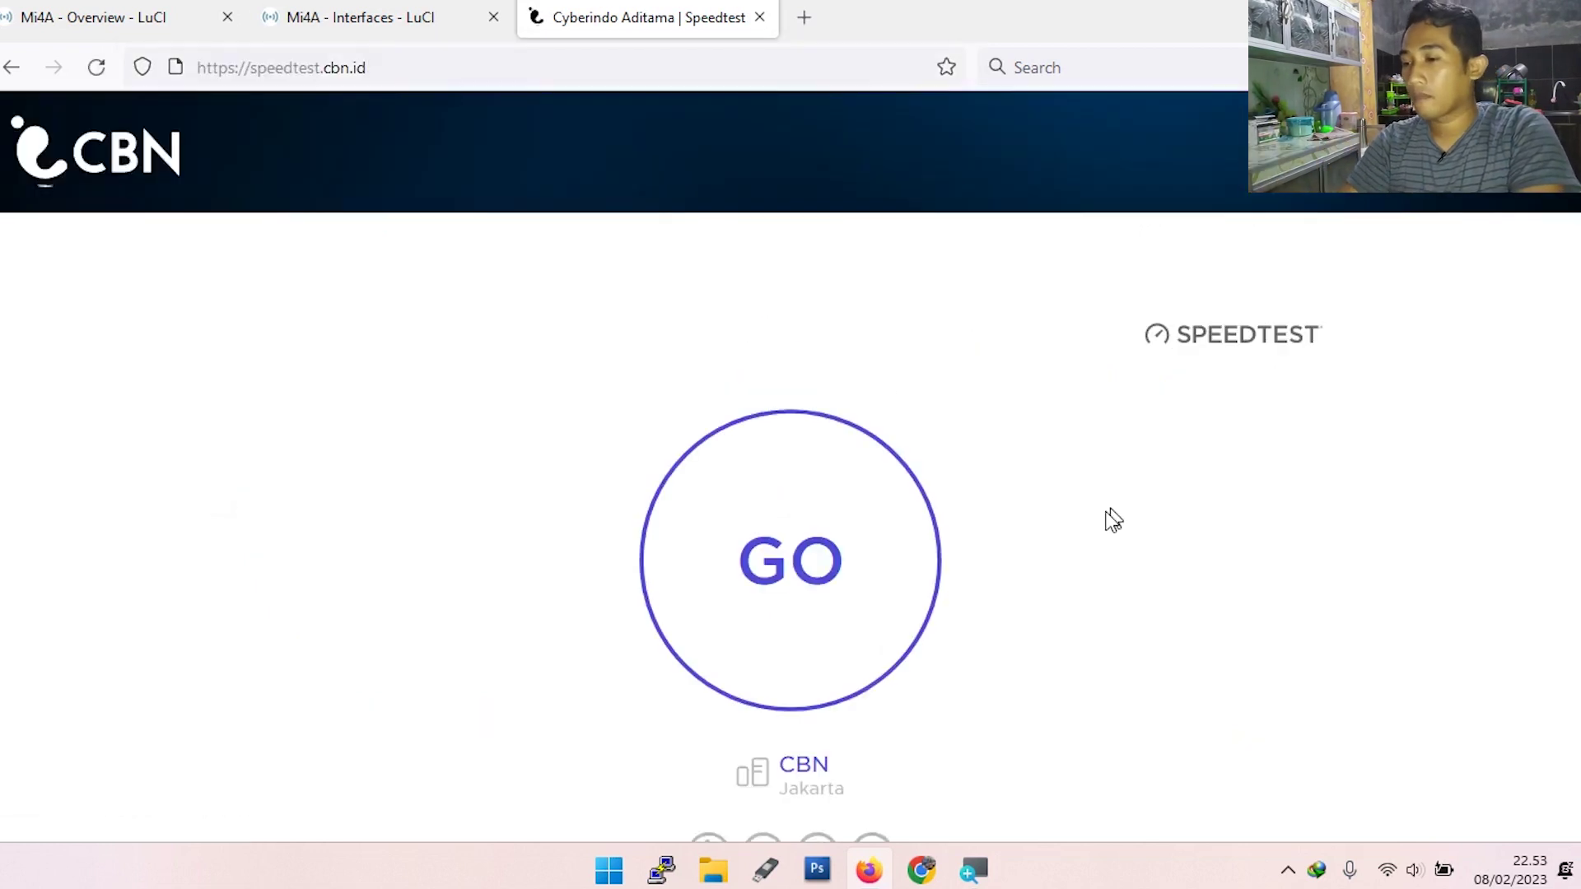
left_click(883, 543)
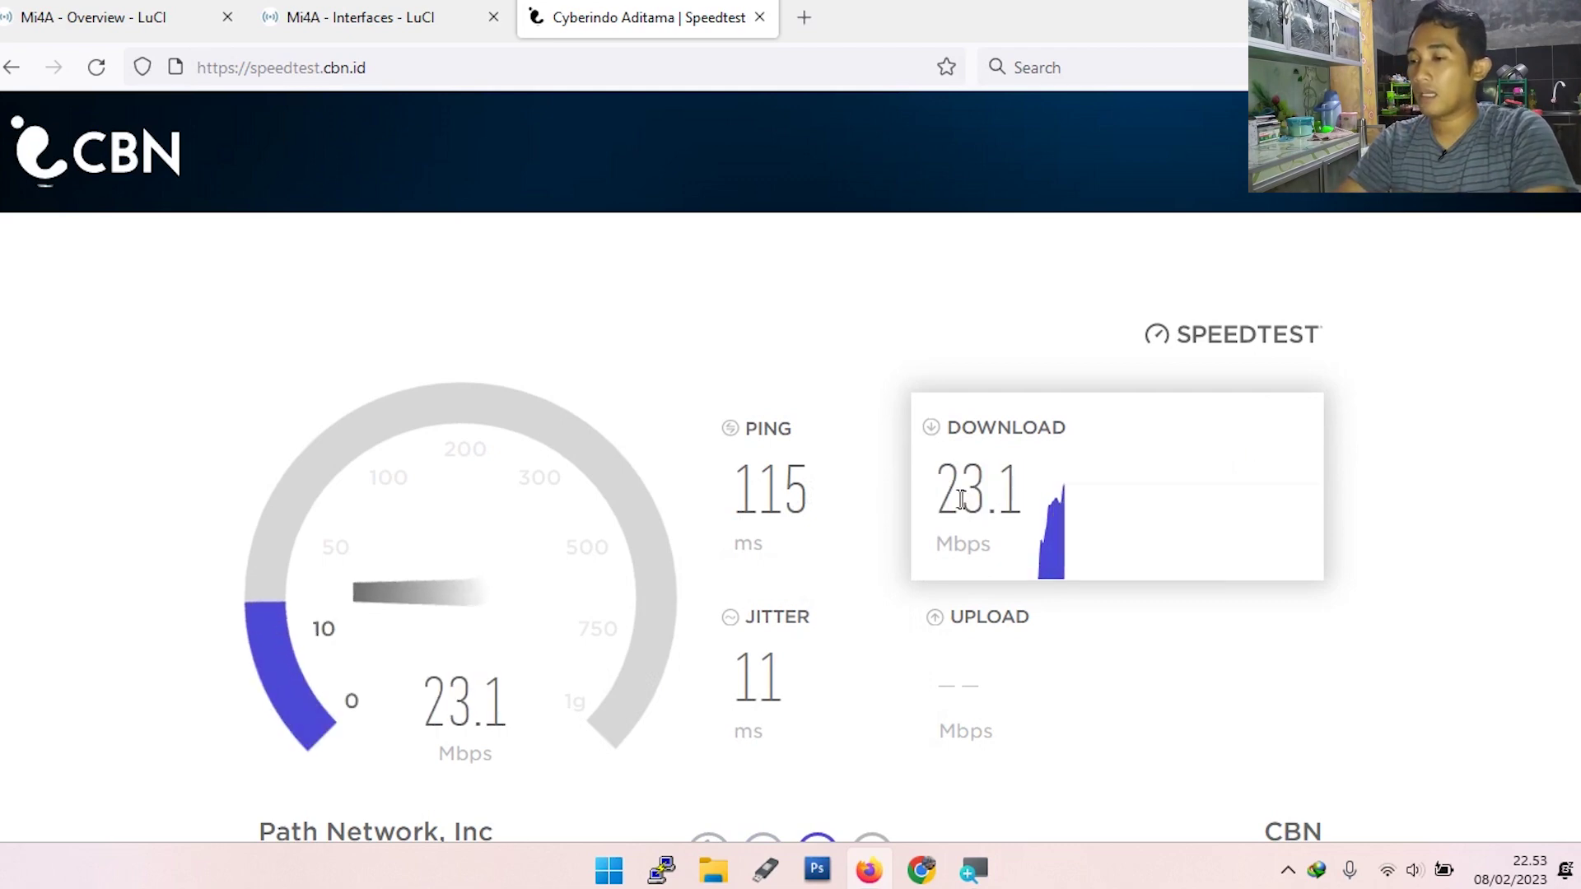
Follow the download speed of the second speed test until the download phase ends.
double_click(961, 494)
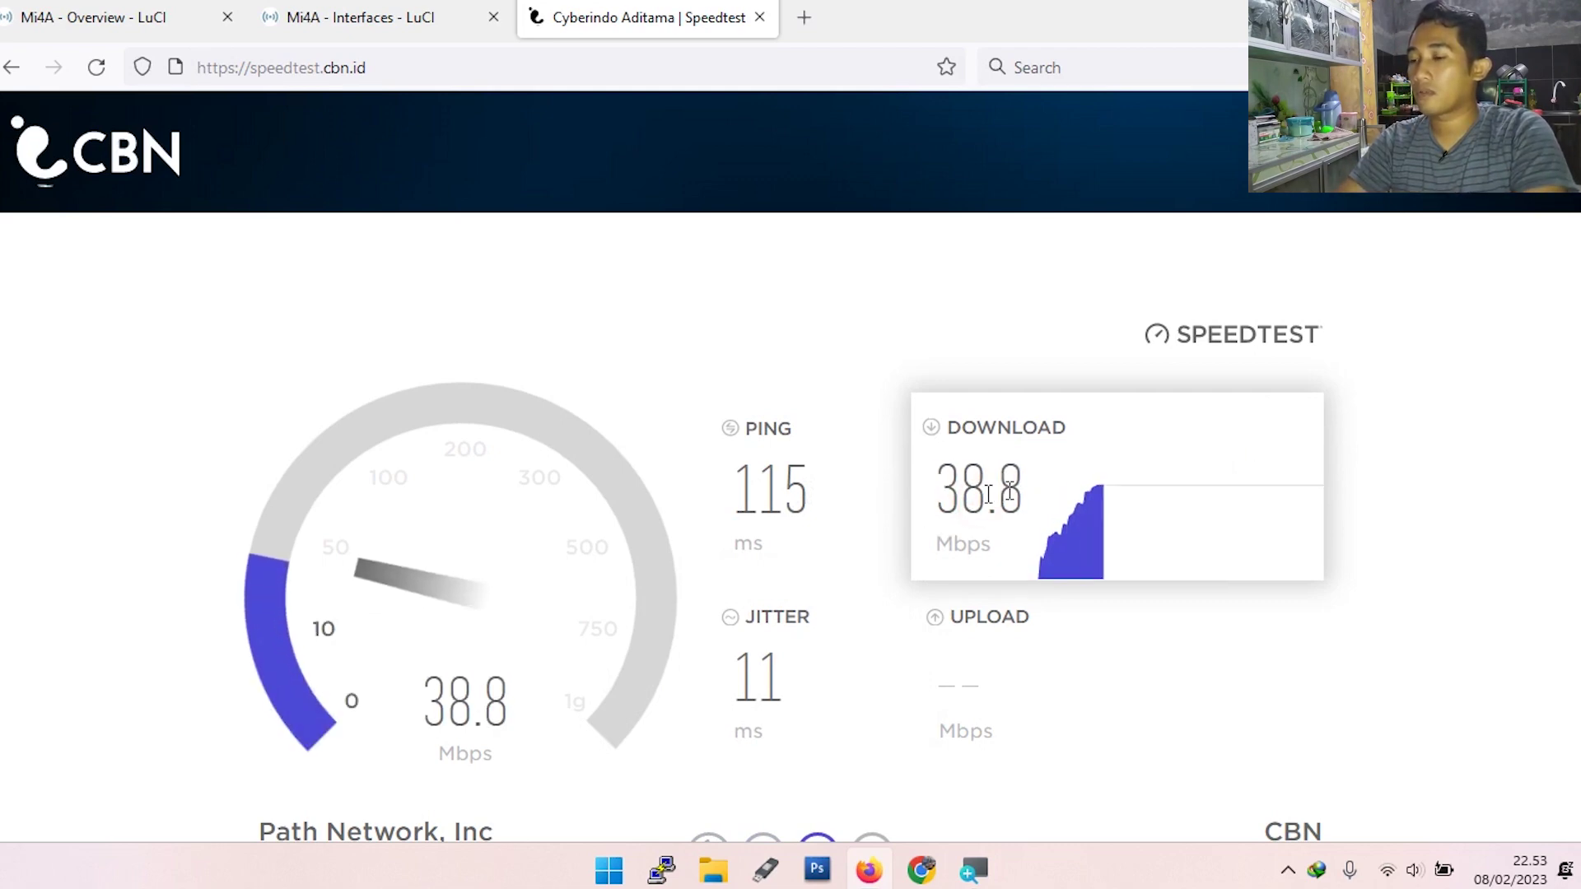
double_click(984, 494)
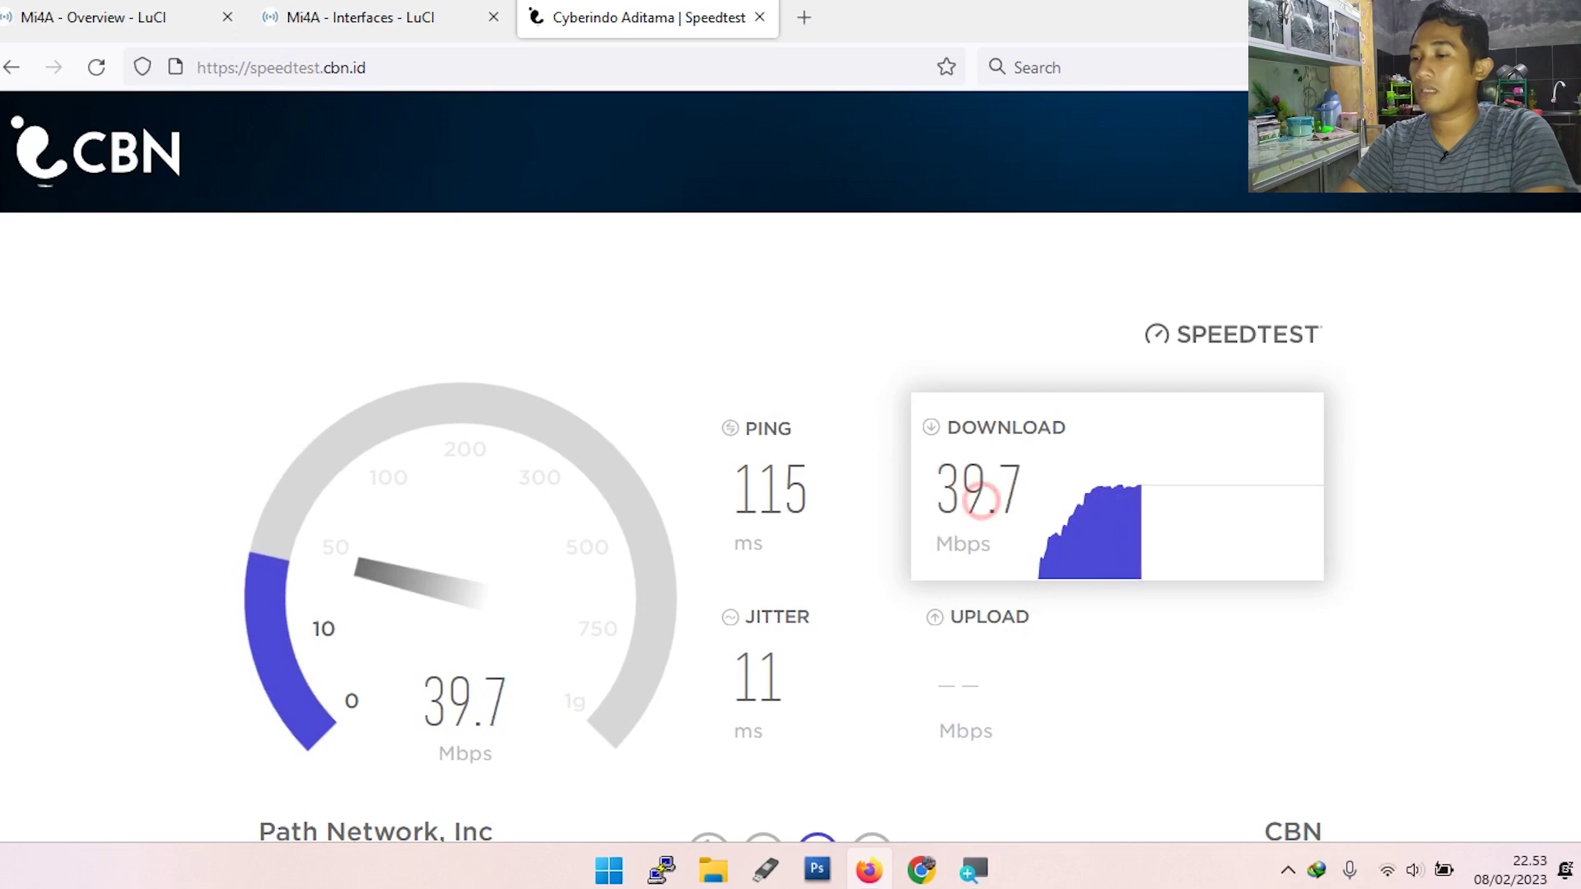
left_click(980, 494)
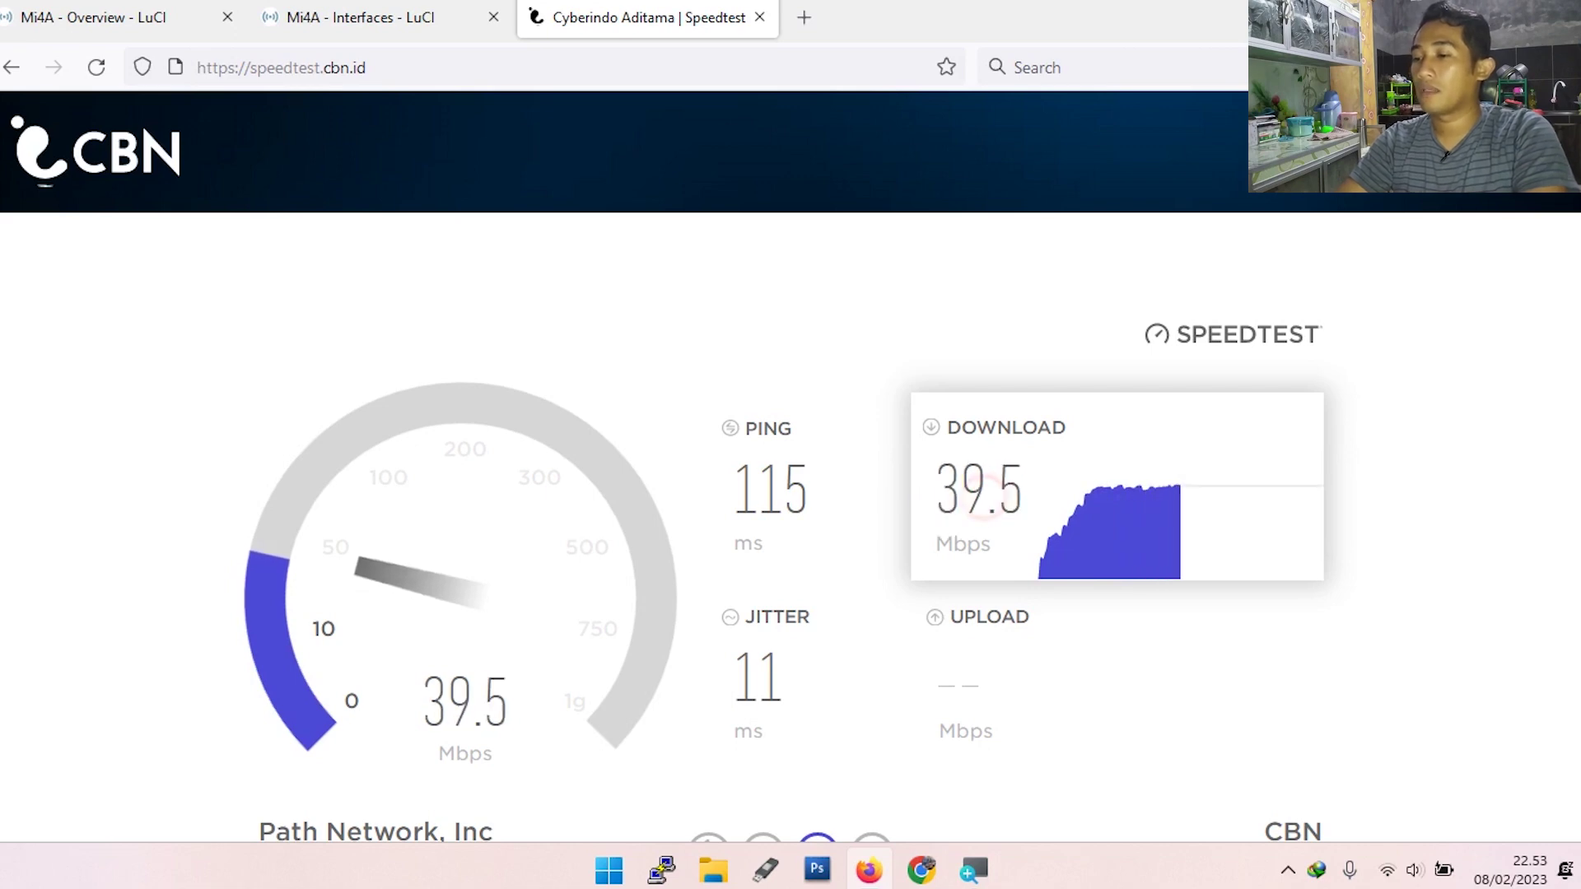
left_click(942, 497)
left_click(985, 494)
double_click(968, 501)
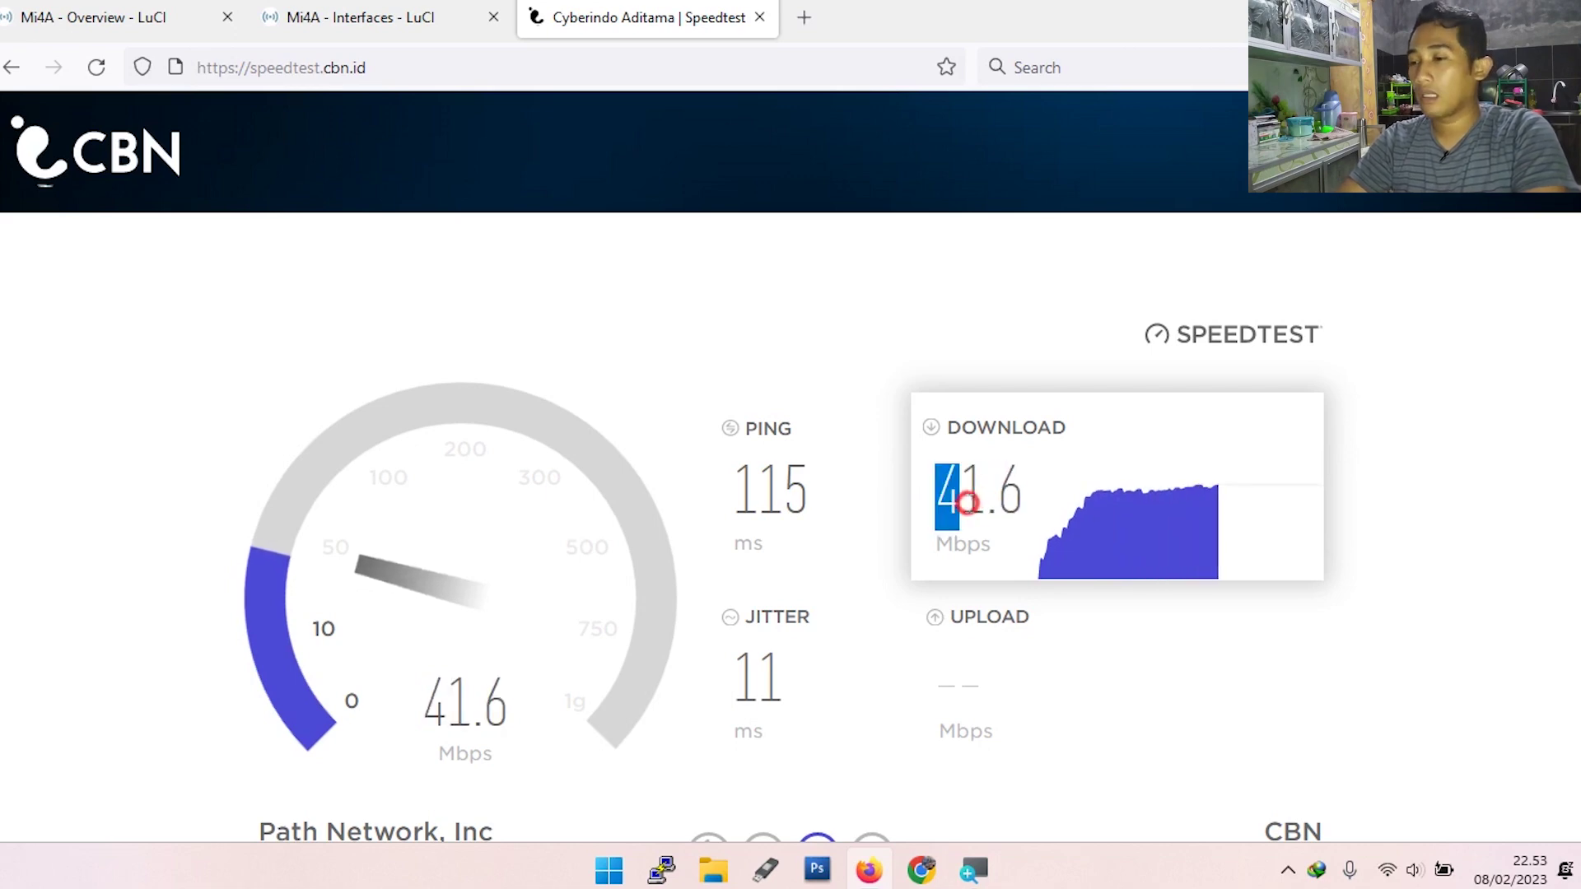
left_click(981, 494)
left_click(942, 494)
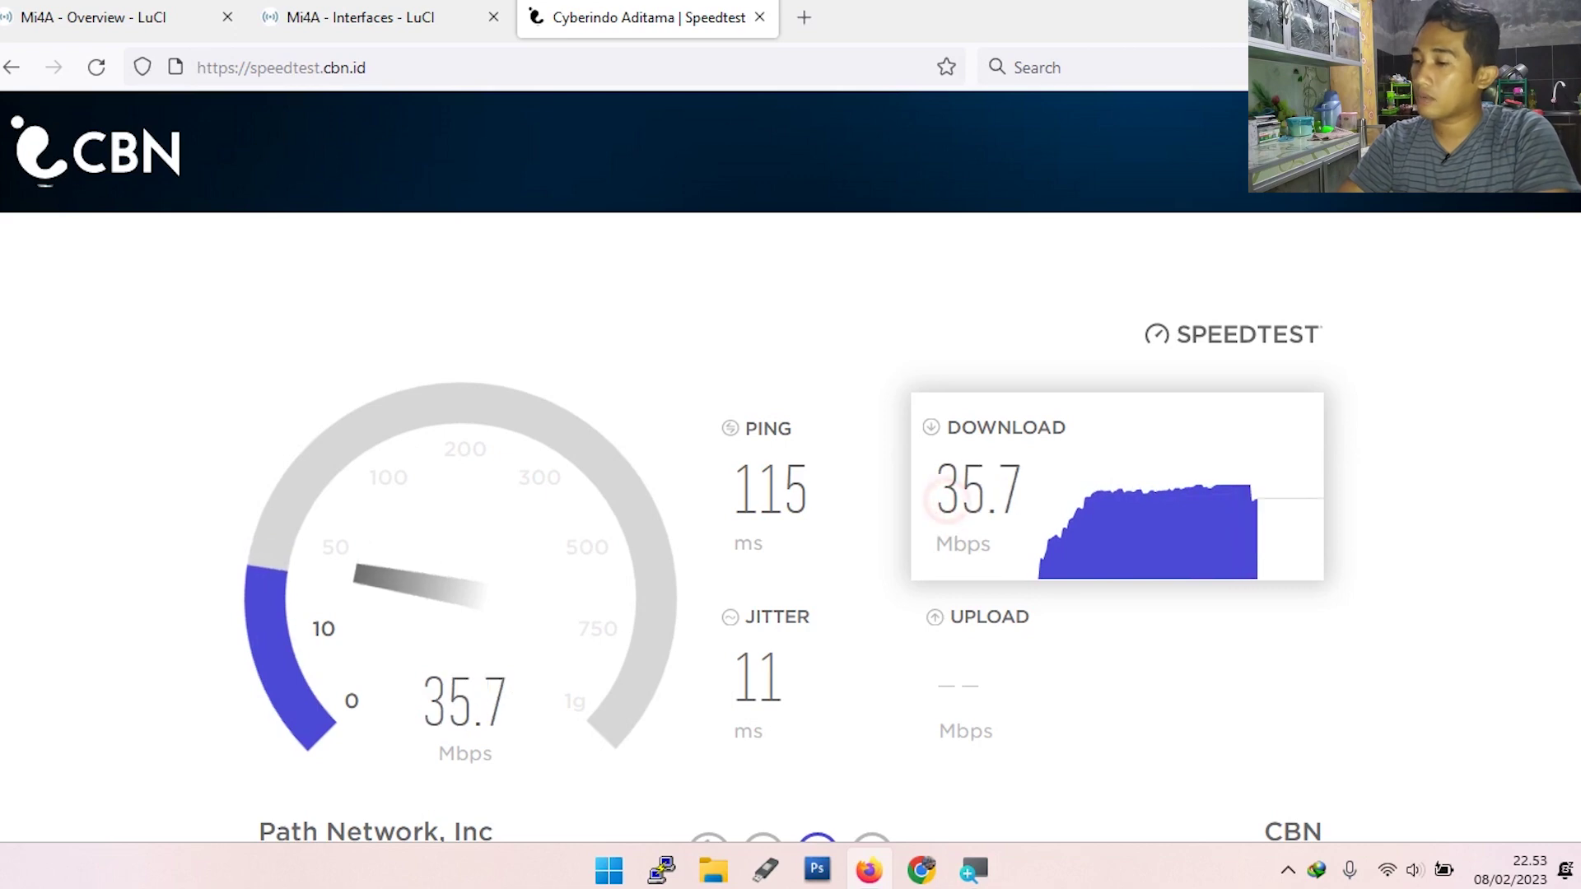
left_click(978, 494)
double_click(968, 494)
left_click(939, 494)
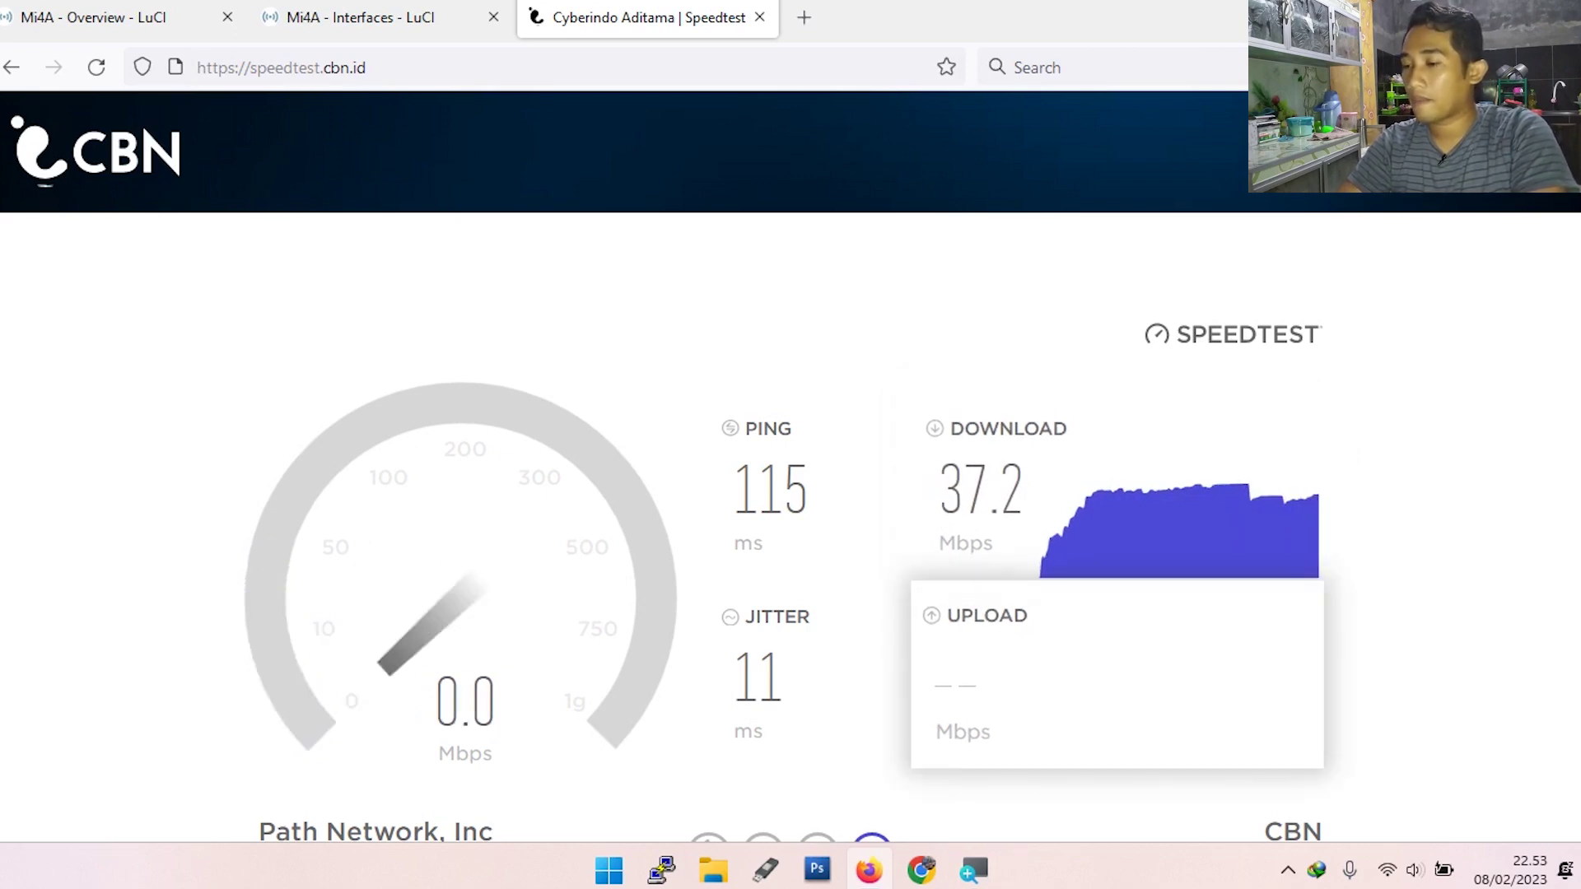
left_click(942, 498)
left_click_drag(943, 498, 988, 498)
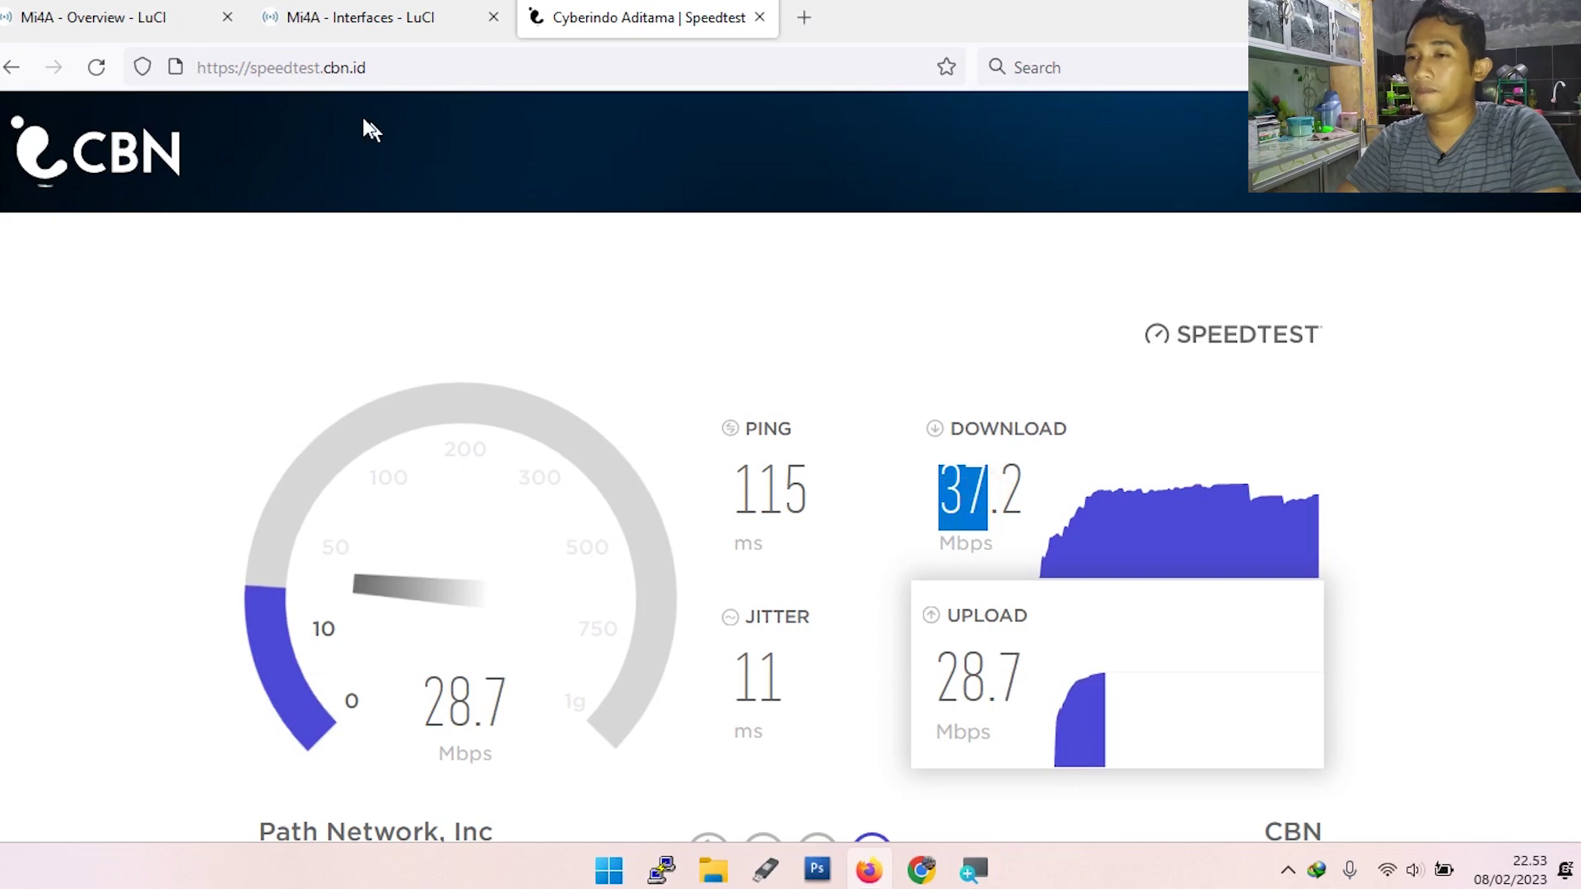
Restart the WANB interface from the router's network interface list.
left_click(394, 23)
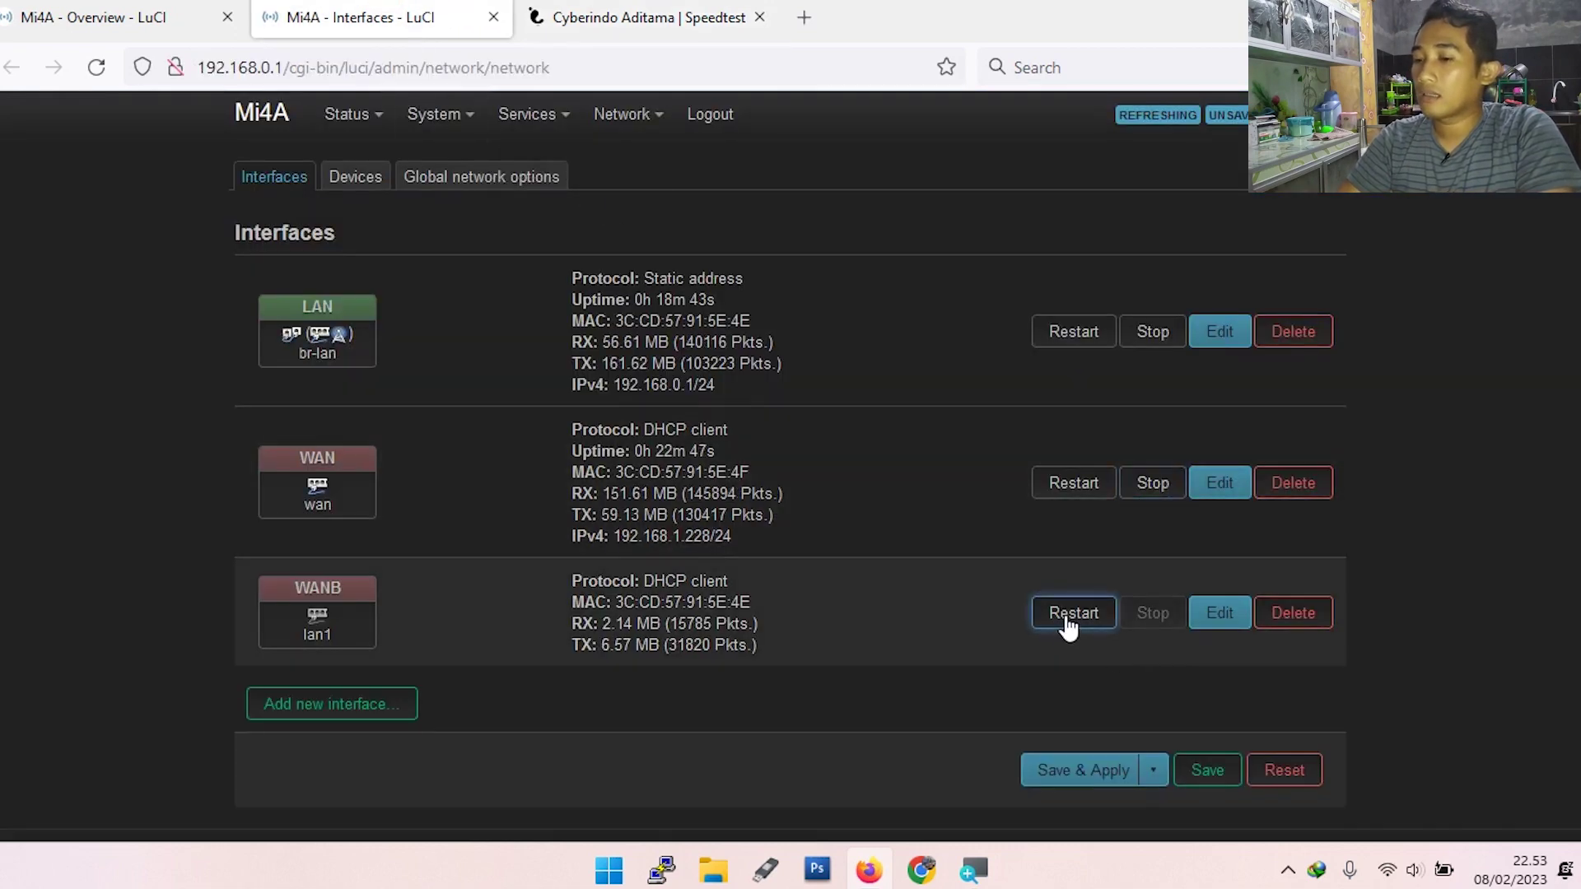
left_click(1074, 612)
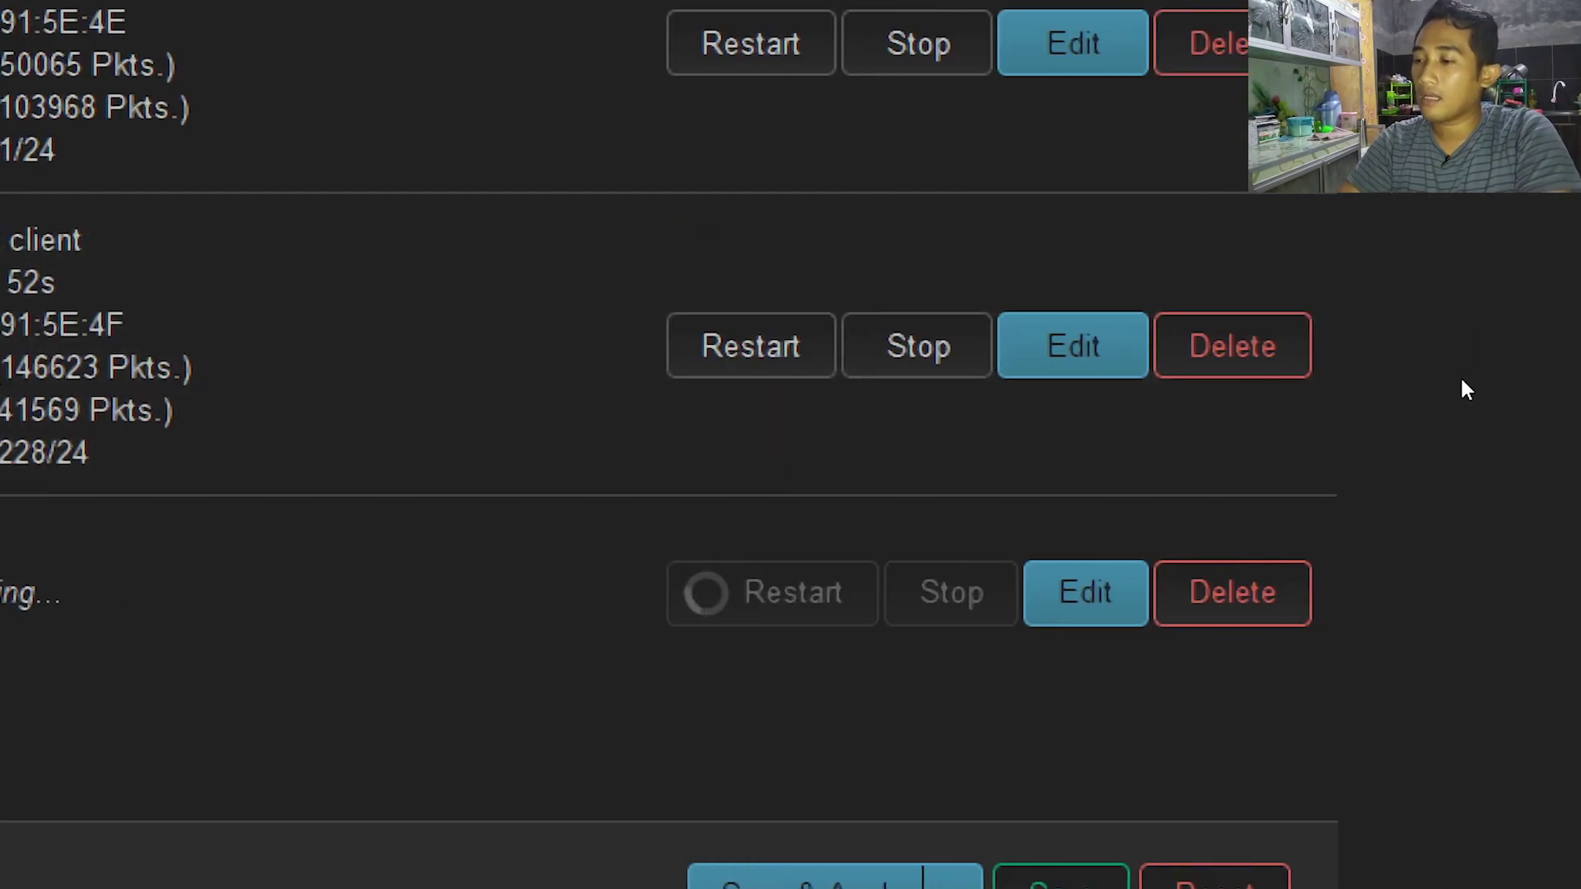
Stop the WAN interface and check the status of both WAN interfaces in the MultiWAN Manager overview.
left_click(890, 349)
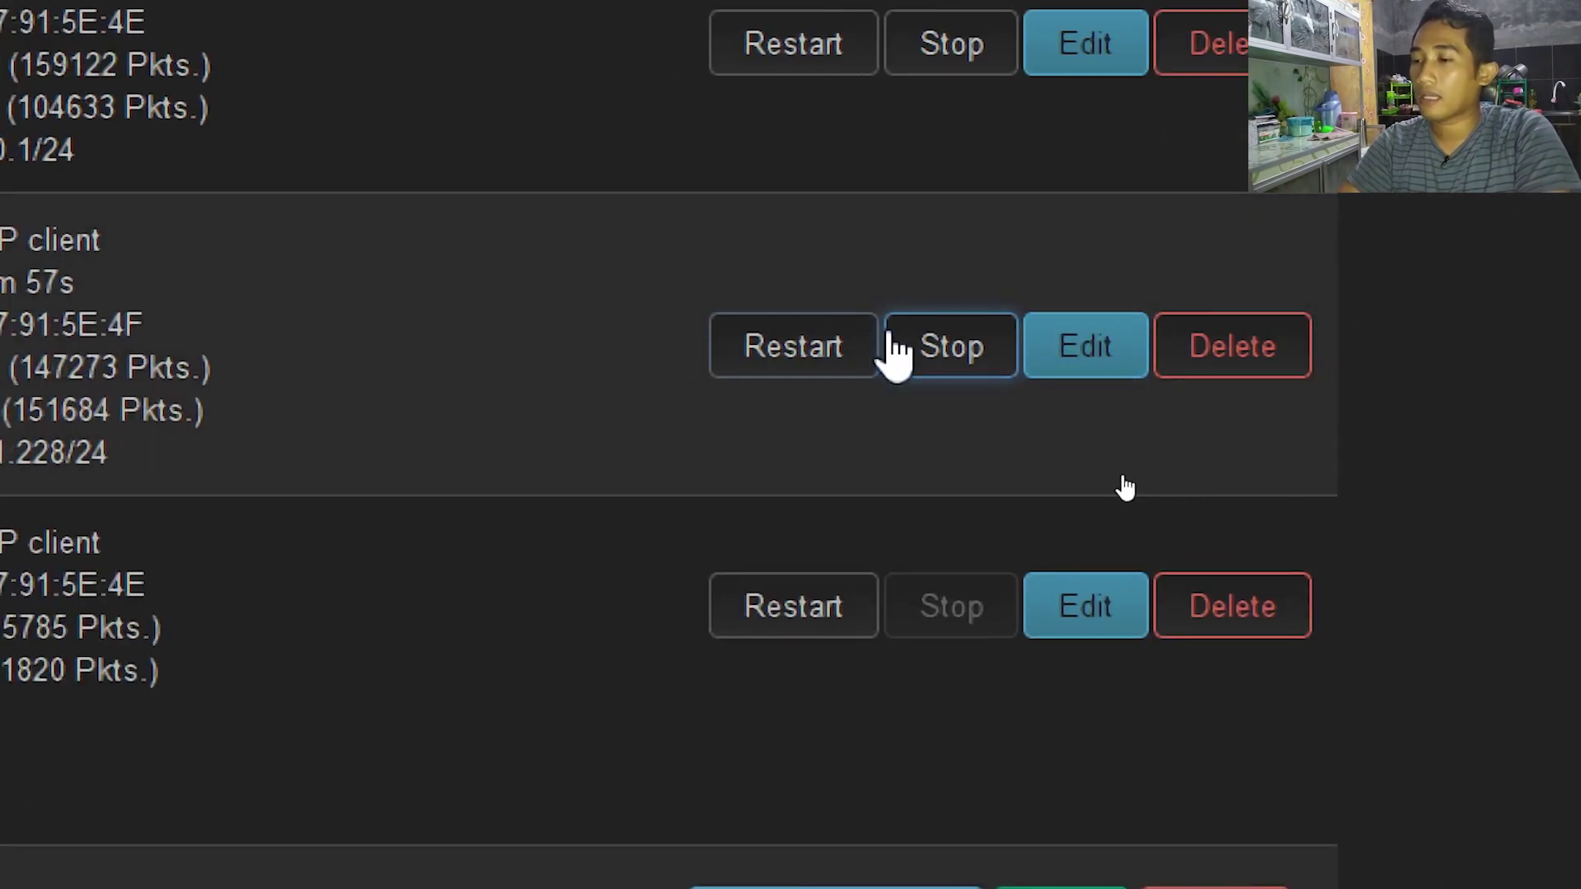
left_click(794, 512)
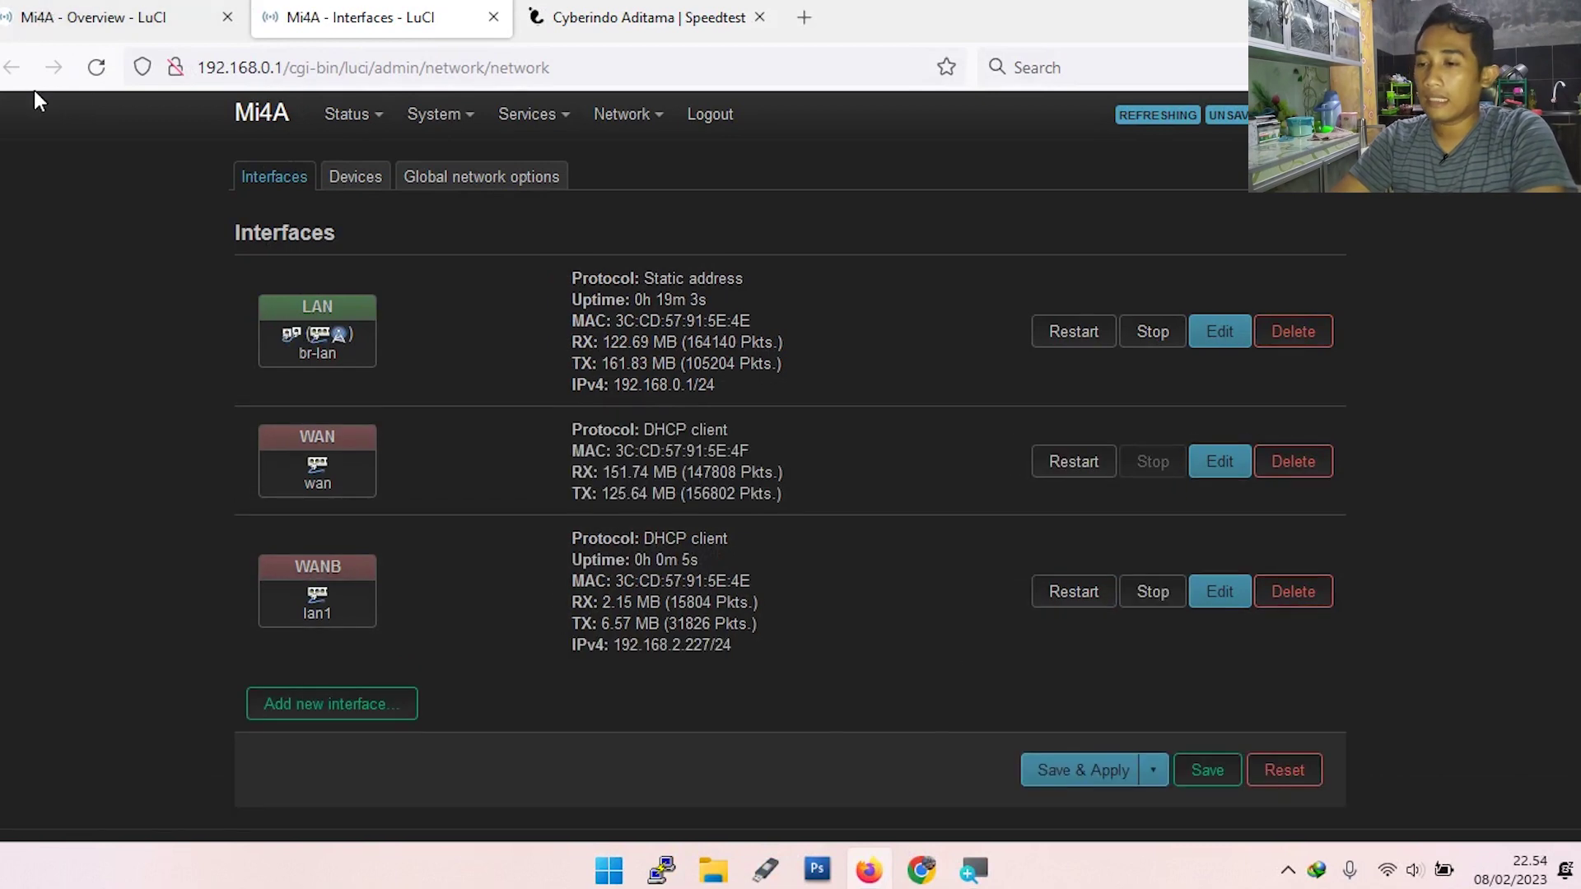
left_click(59, 5)
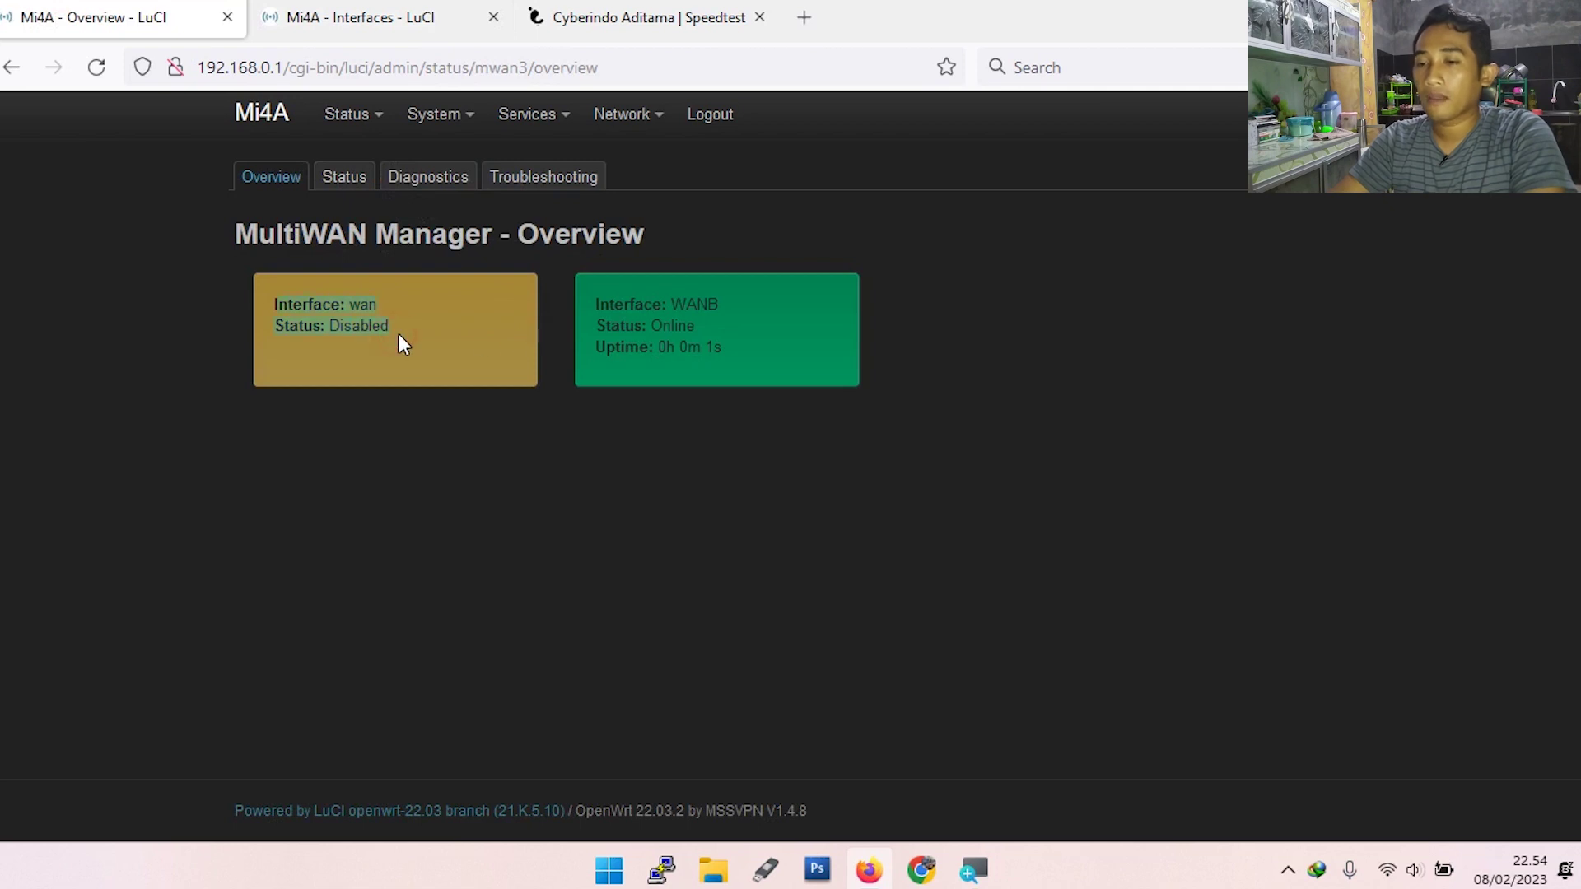
left_click_drag(398, 334, 270, 302)
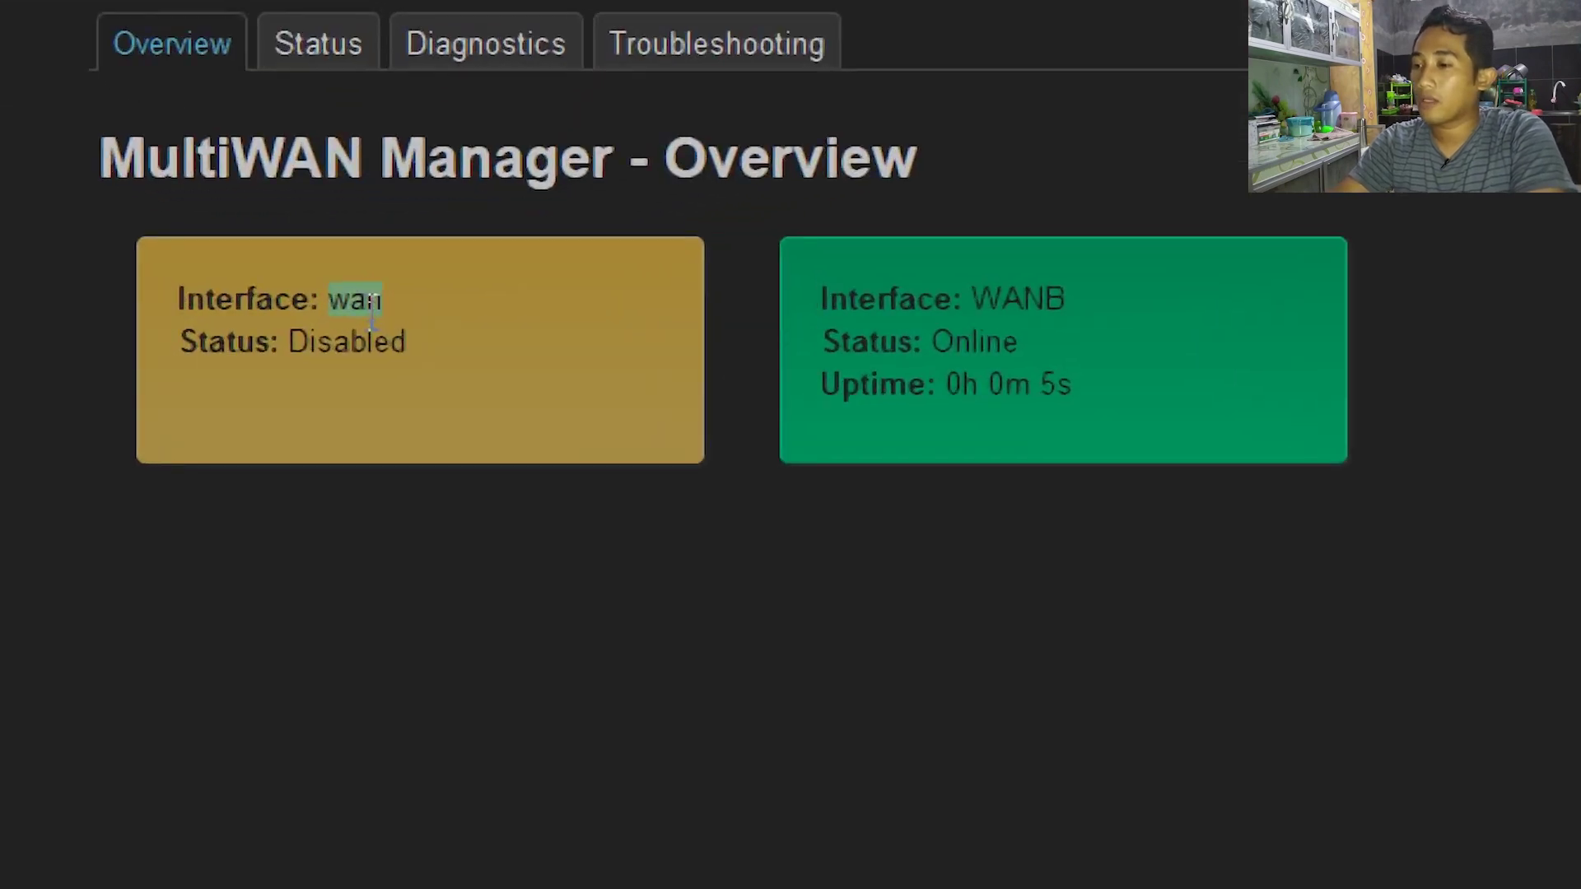
Reload the speedtest.cbn.id page and run a speed test with only WANB running.
left_click(646, 17)
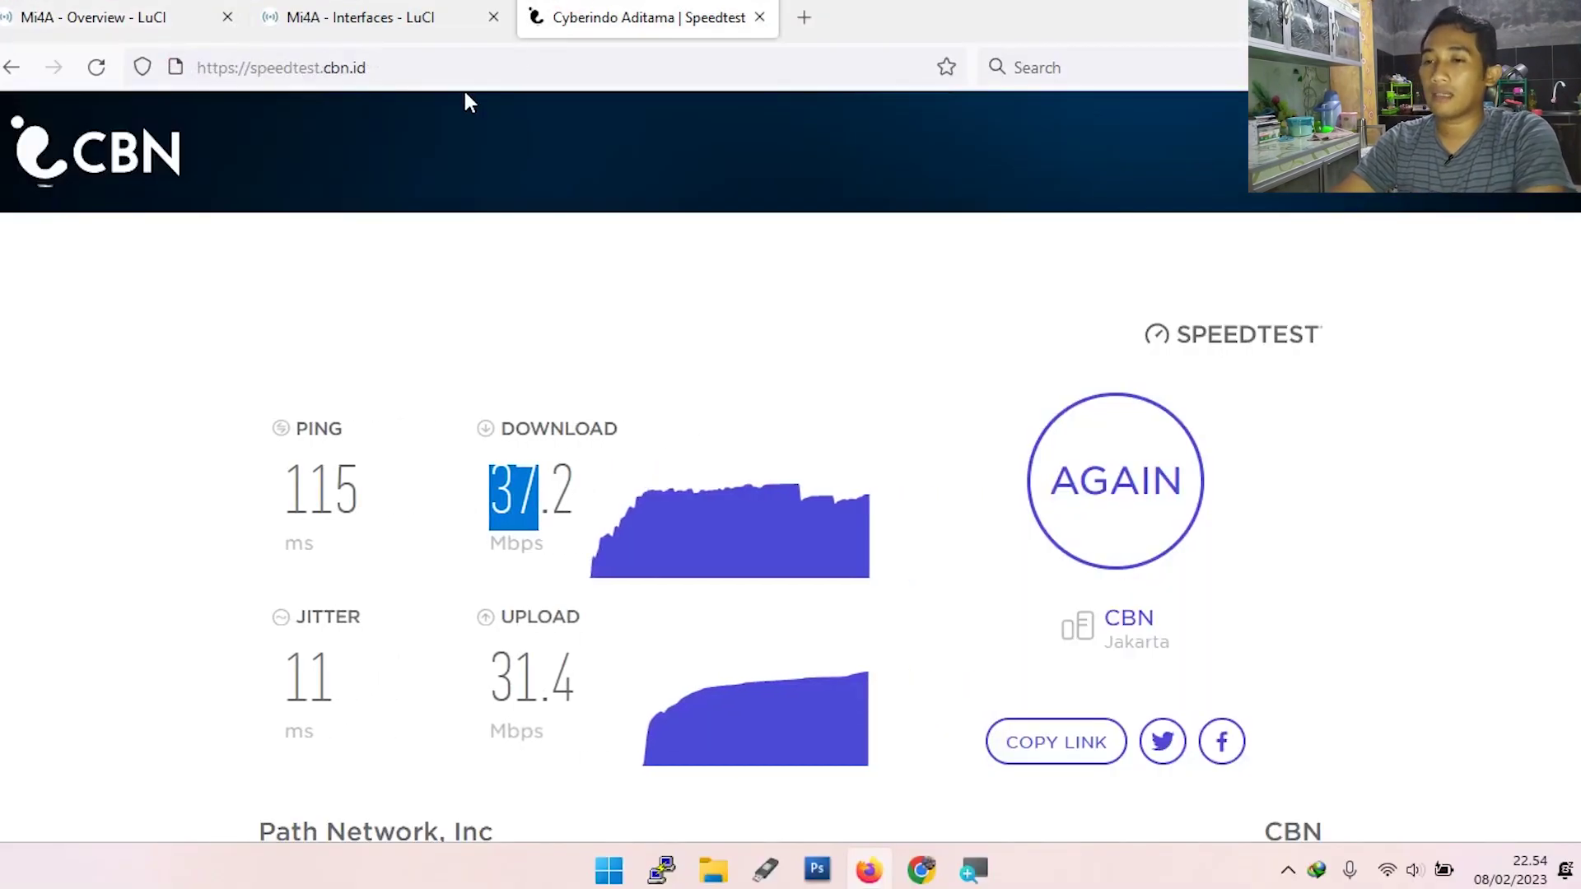
left_click(473, 67)
key("Return")
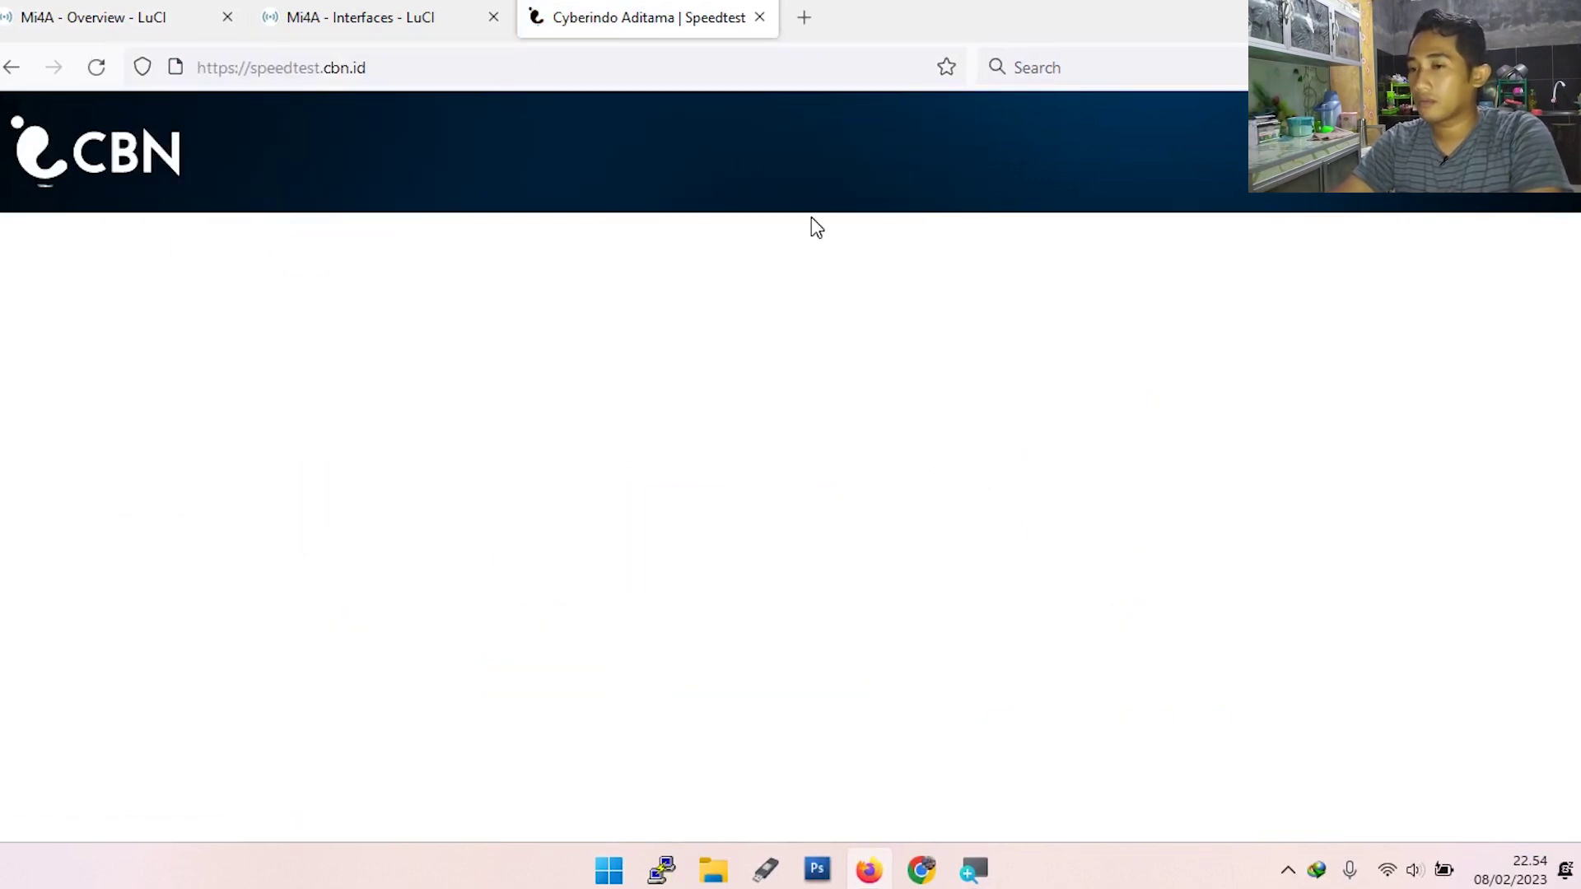
left_click(699, 61)
key("Return")
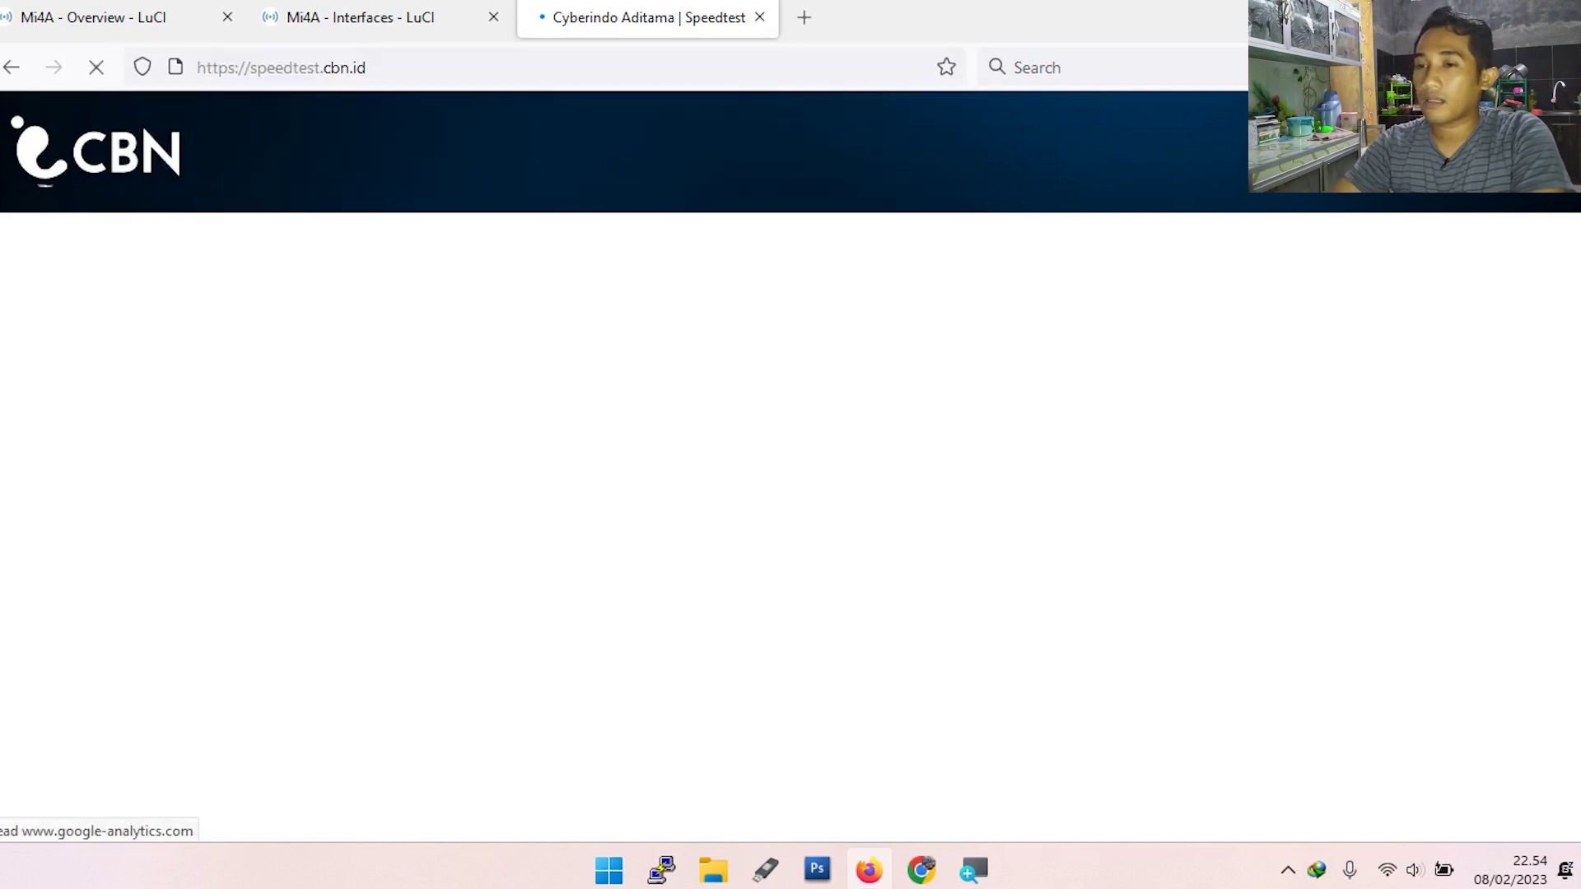
left_click(891, 566)
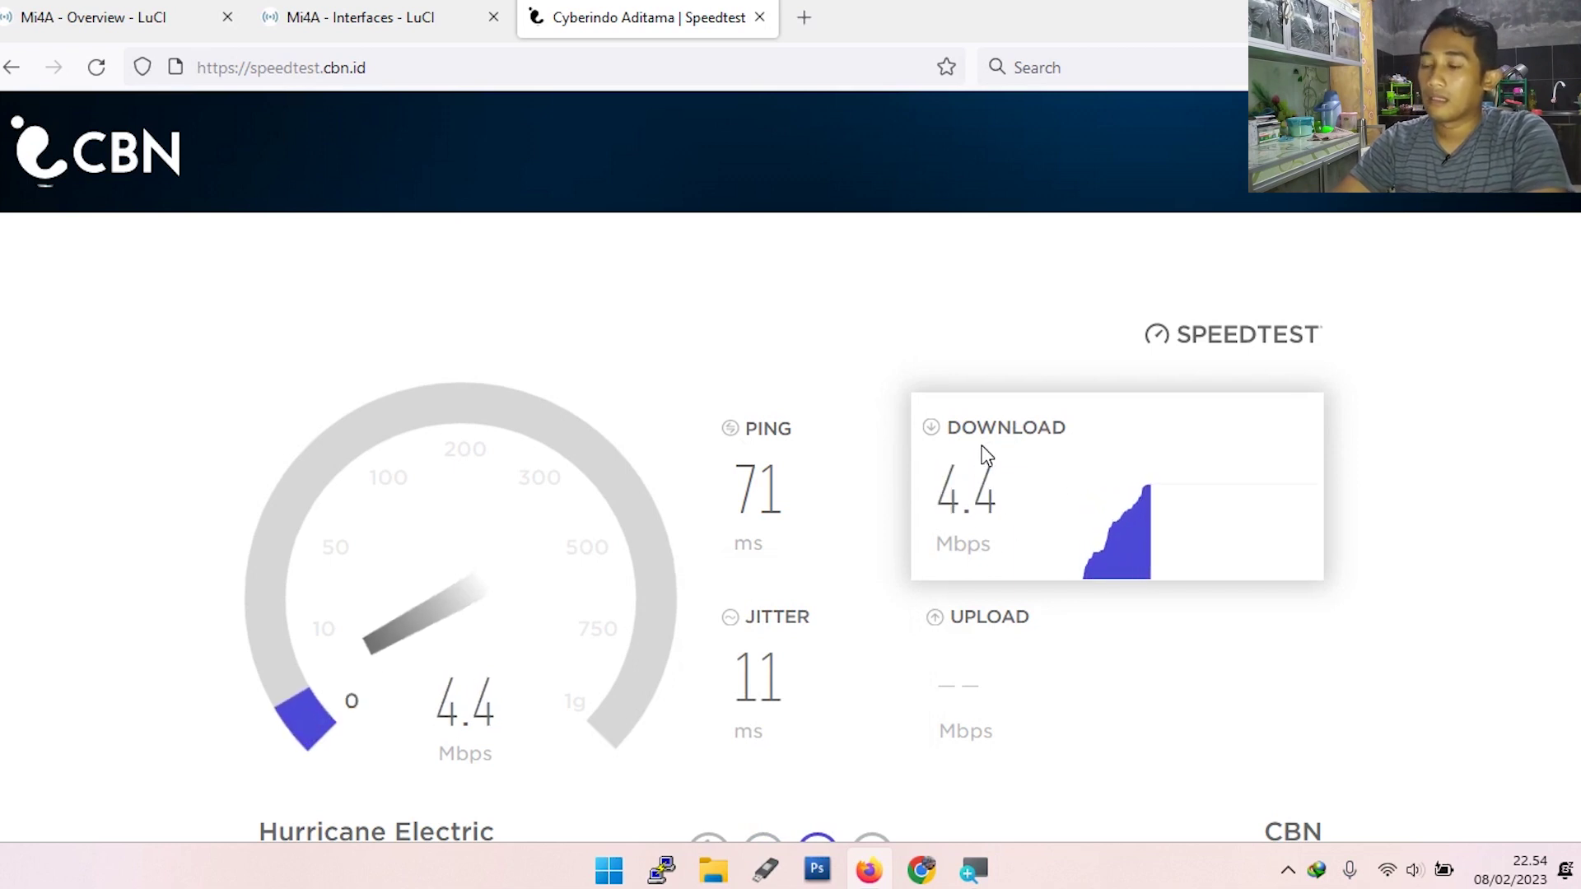
Check the traffic of the WAN interfaces during the test and examine the measured download speed of WANB.
left_click(346, 16)
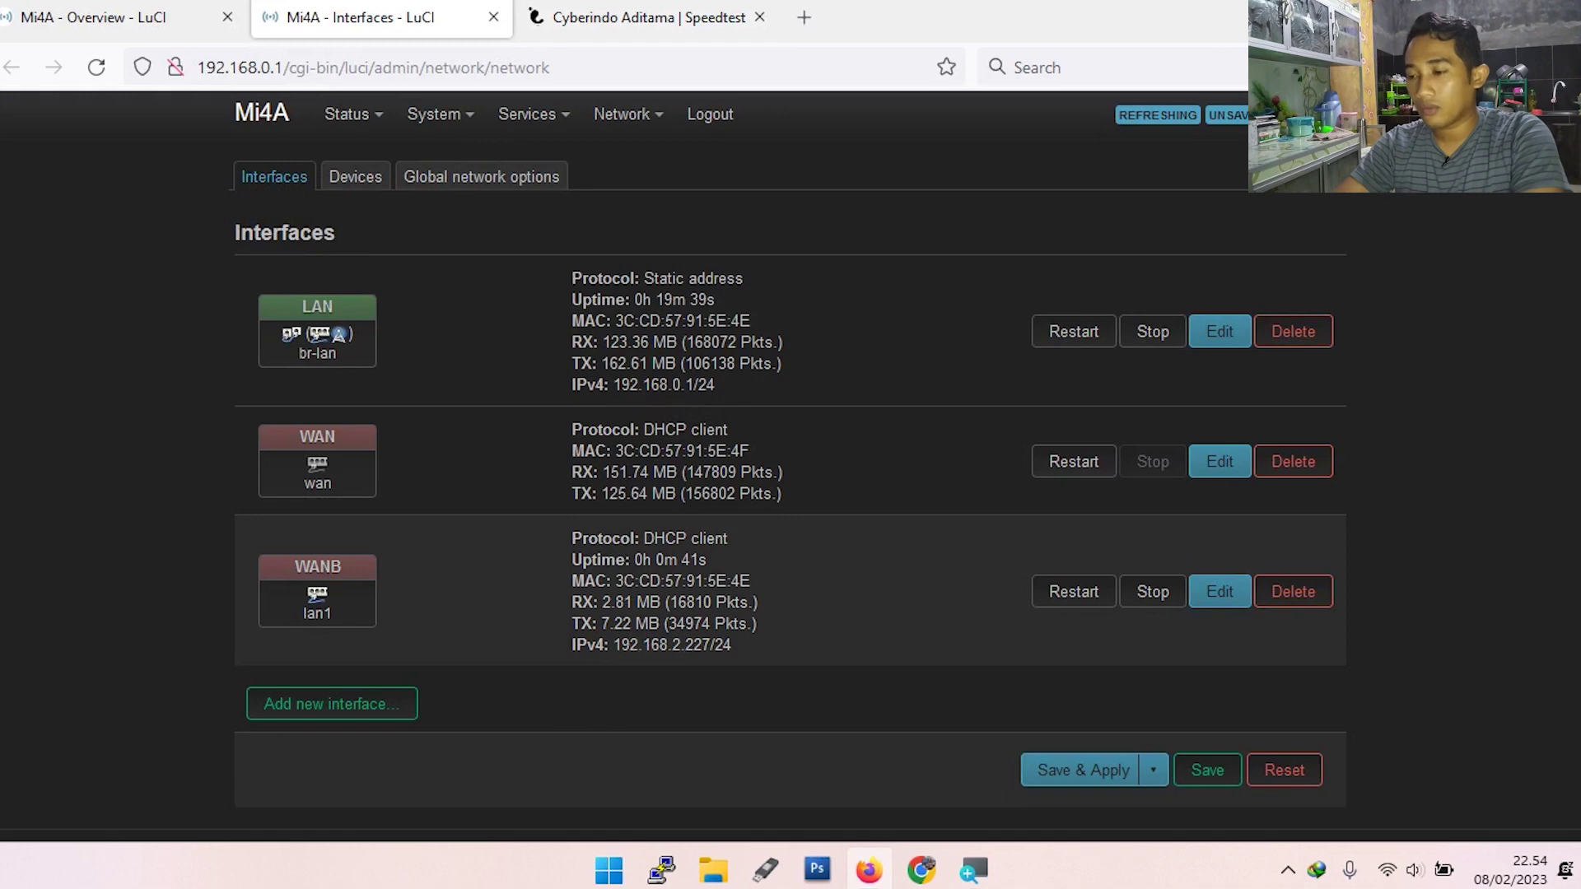
left_click(639, 17)
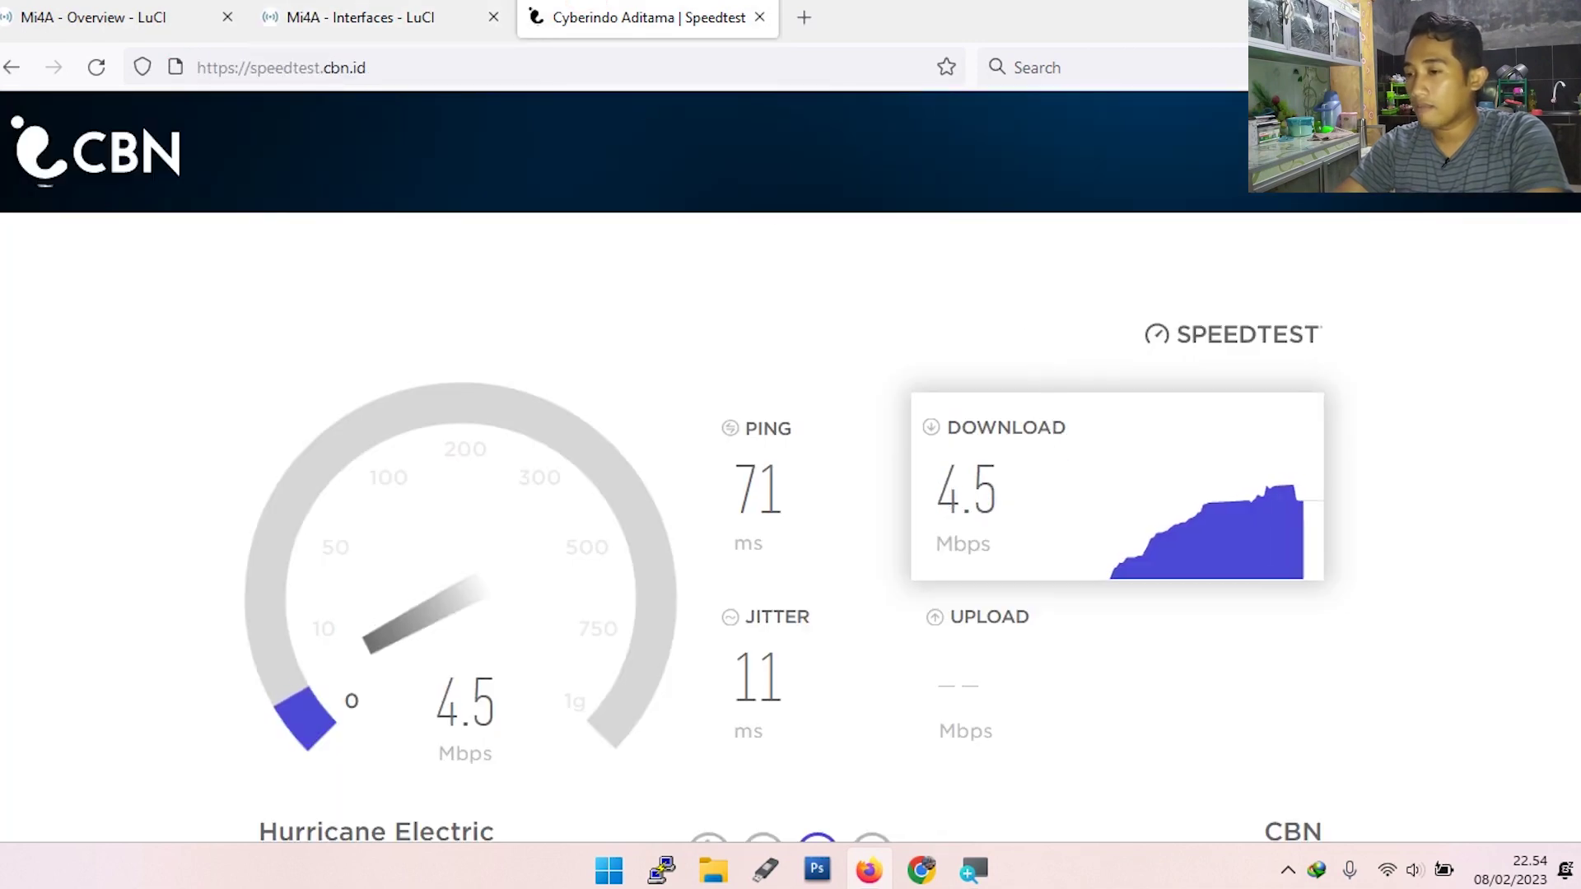
left_click_drag(941, 510, 1038, 509)
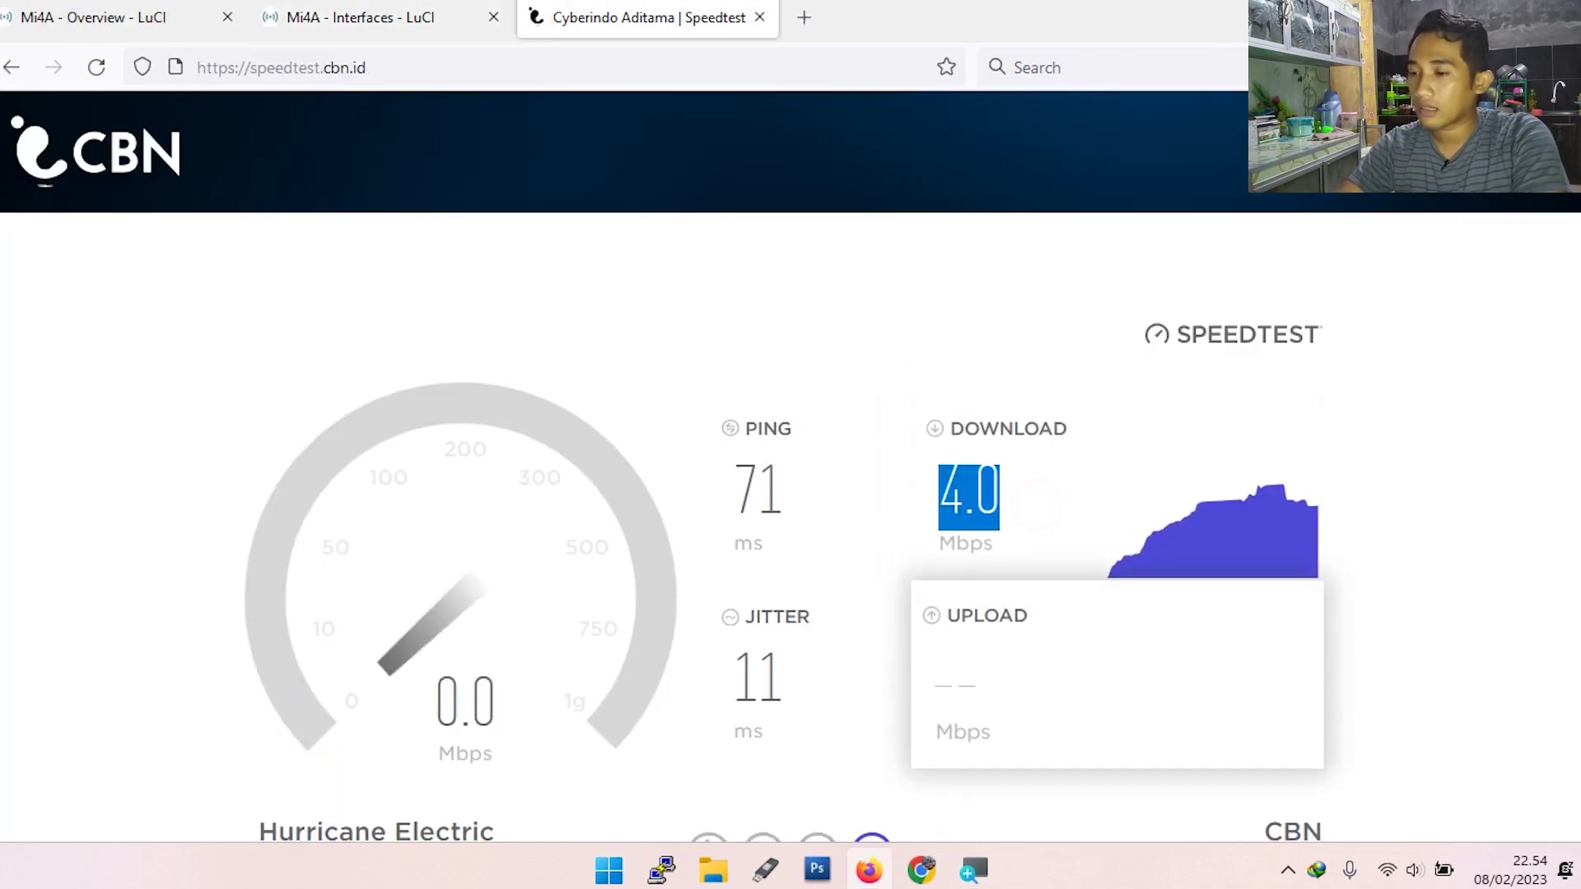
left_click(971, 494)
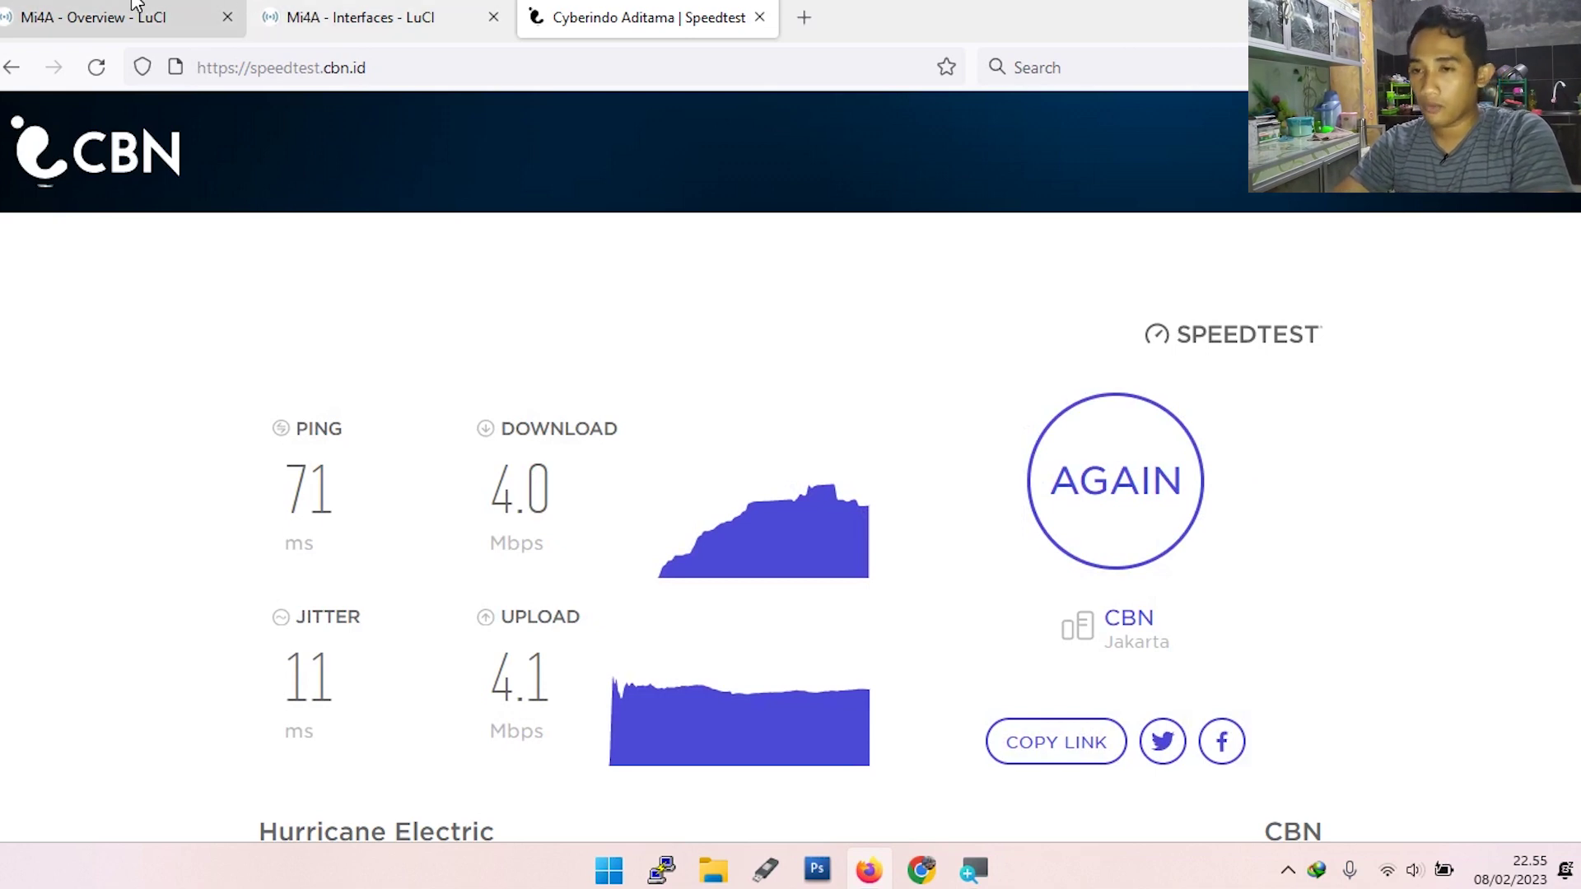
Restart the WAN interface and check its traffic counters, IPv4 address and MultiWAN Manager status.
left_click(356, 18)
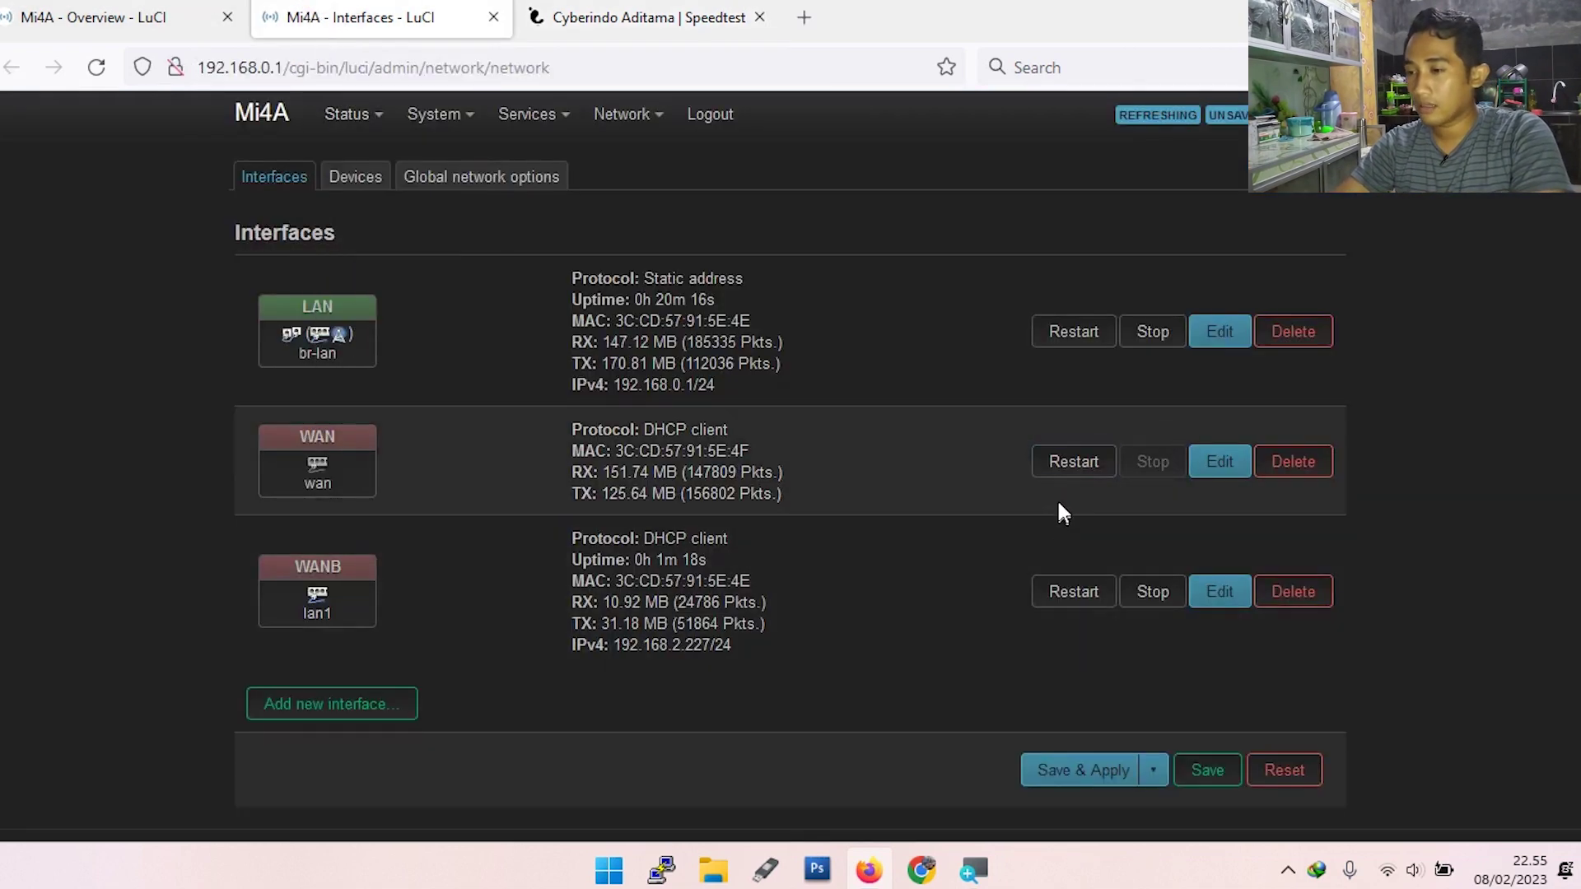
left_click(1066, 459)
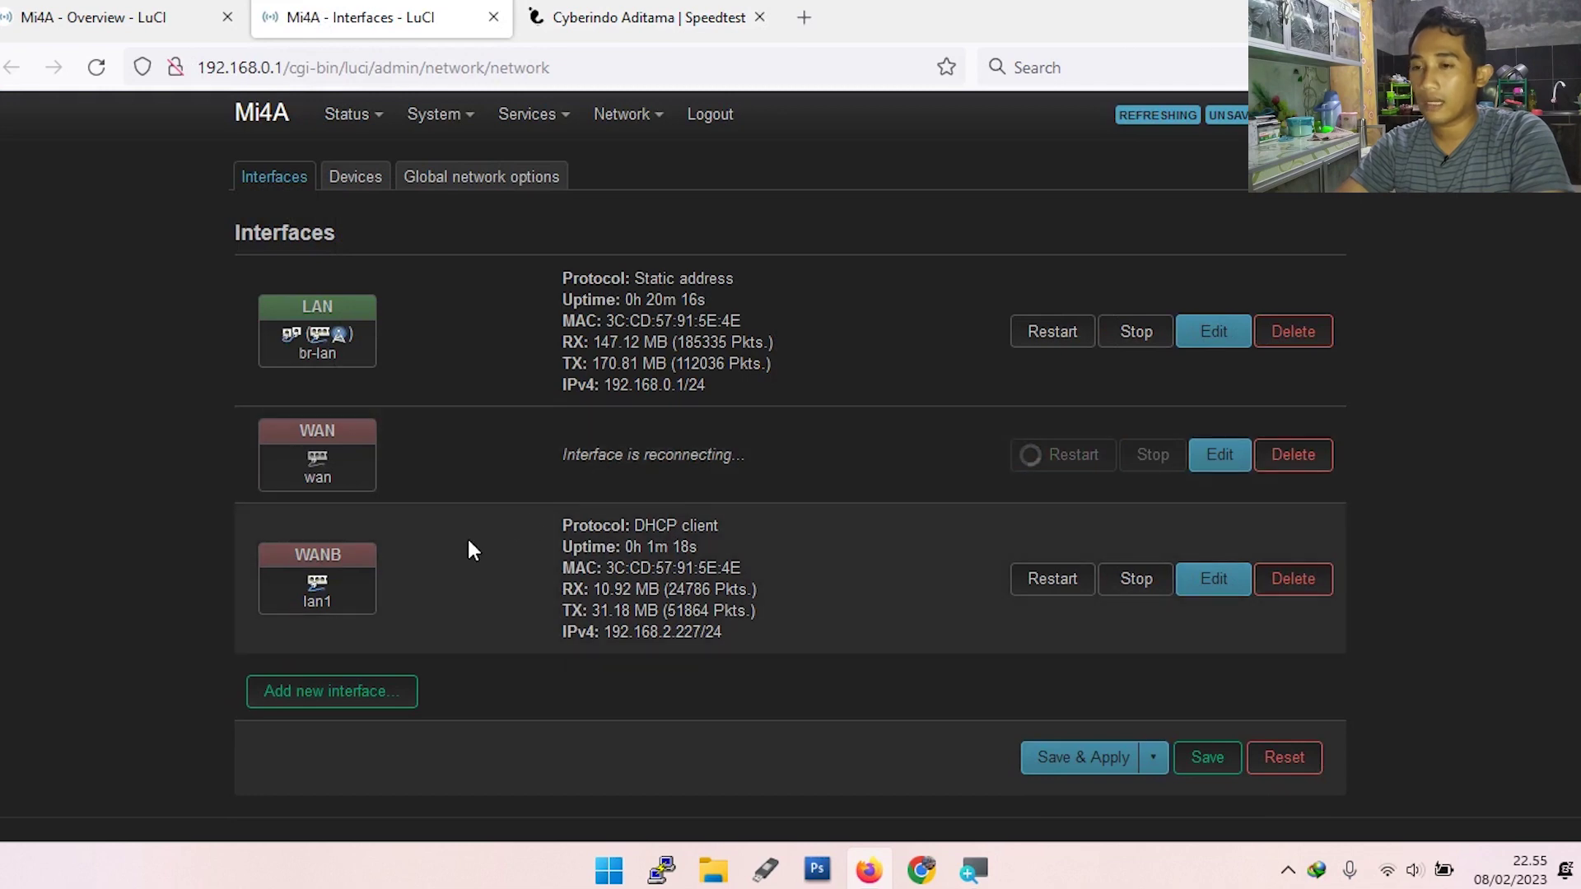
key("ctrl+shift+Tab")
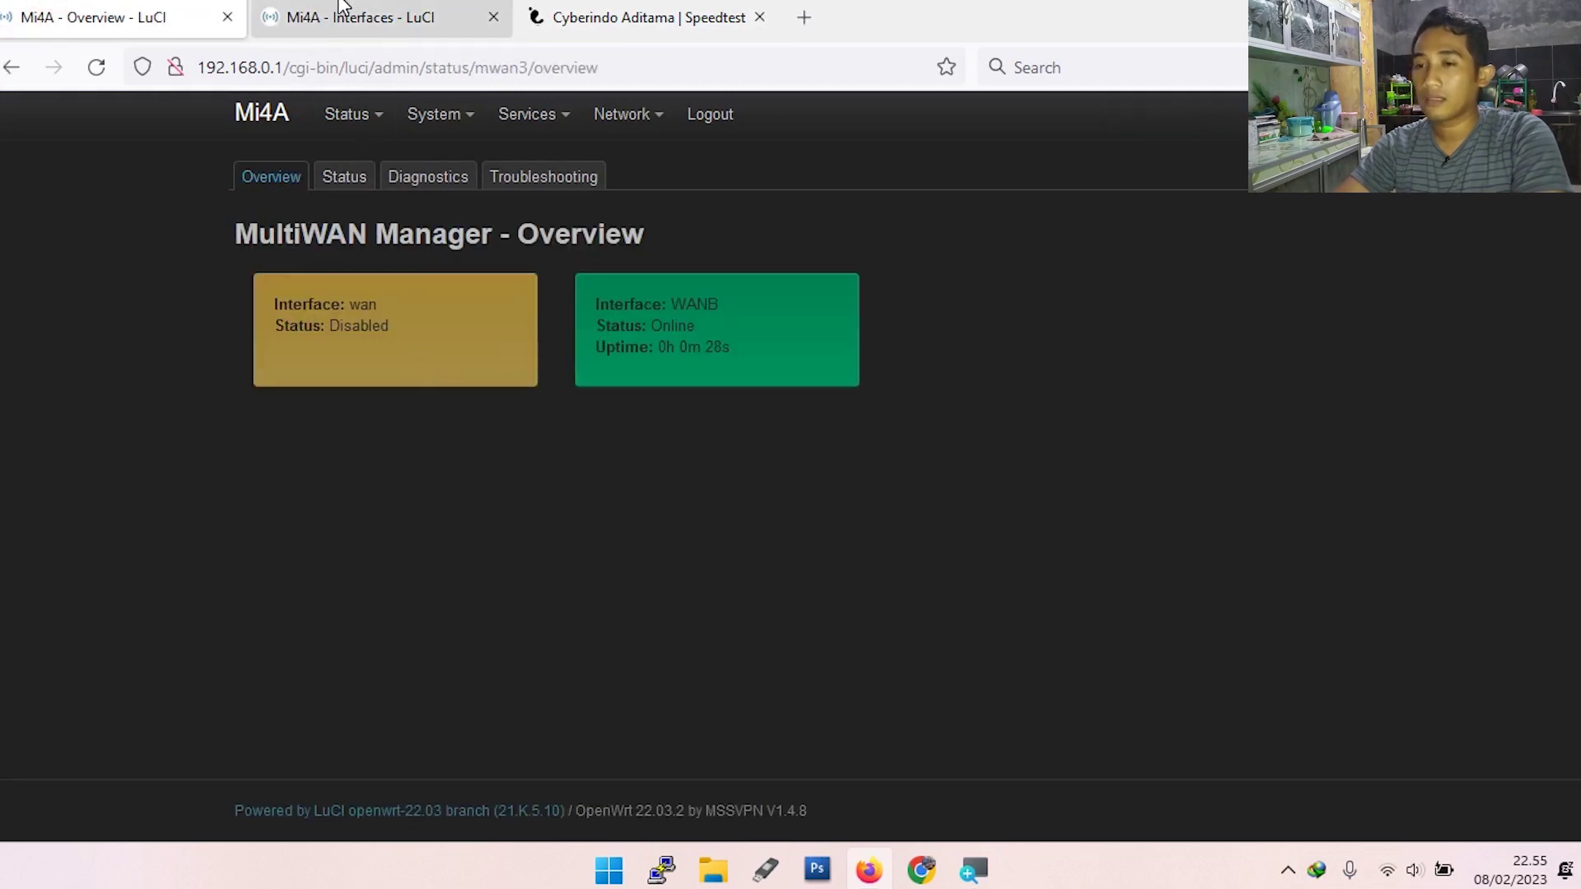
left_click(344, 5)
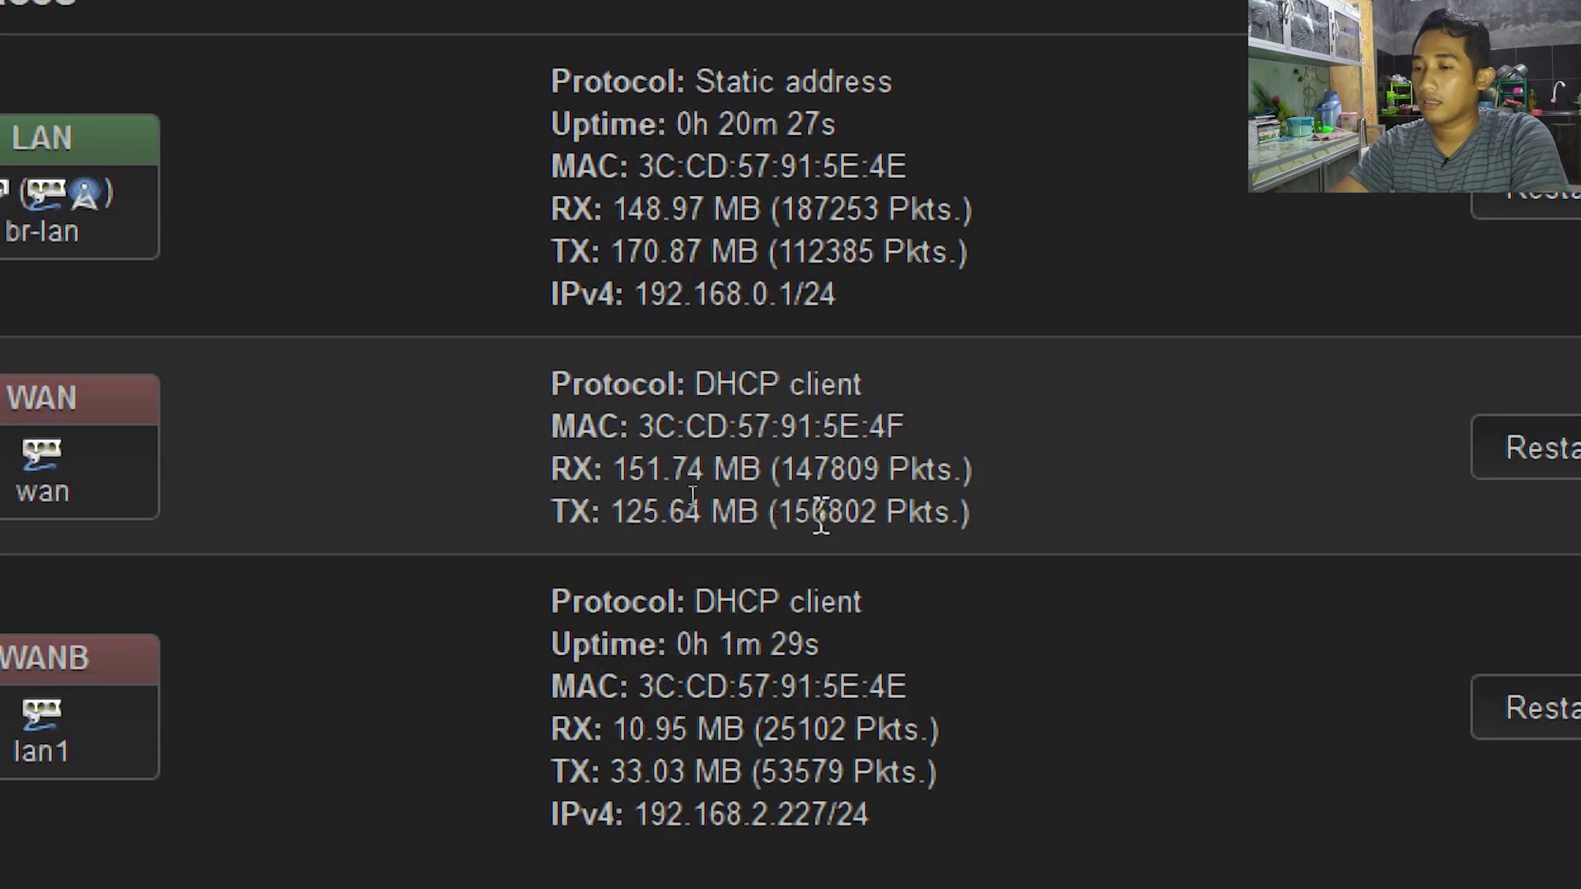
left_click_drag(595, 511, 972, 512)
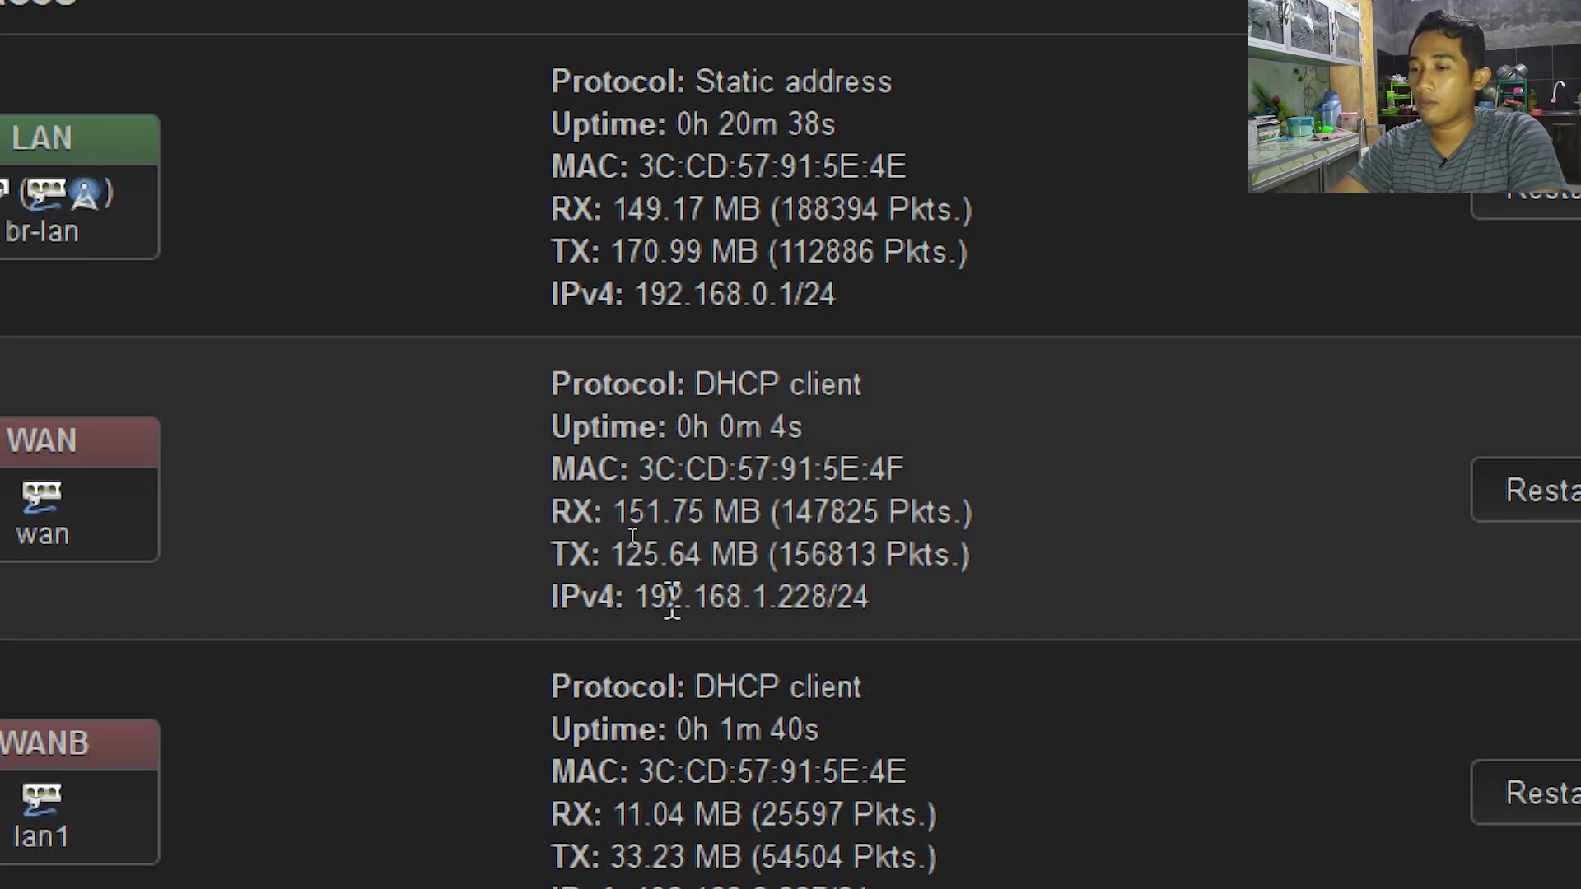
left_click_drag(668, 597, 939, 613)
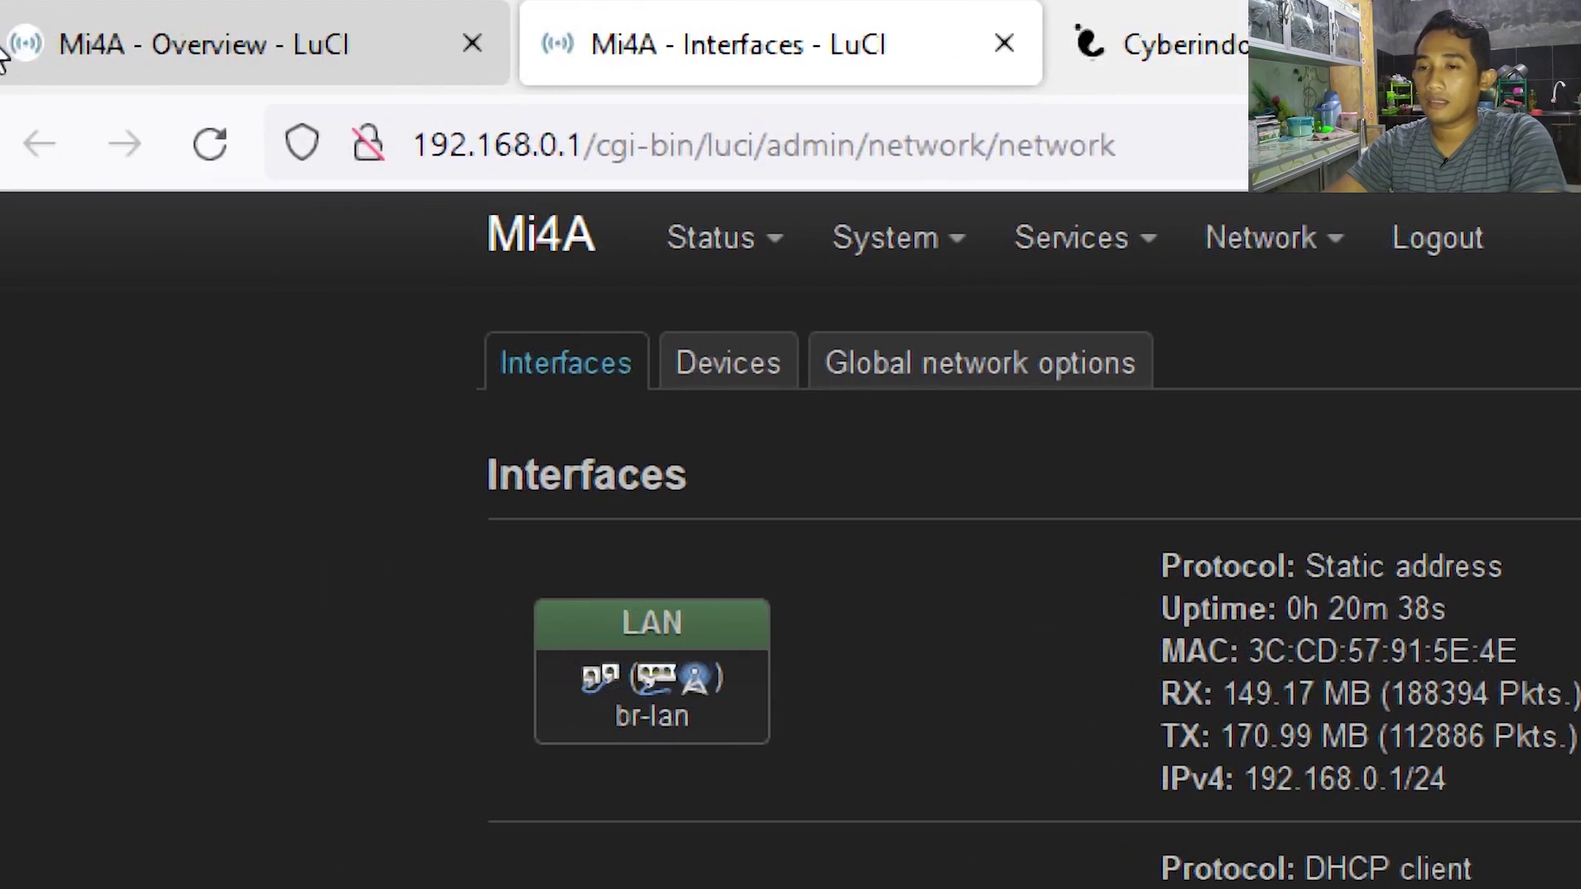
left_click(239, 60)
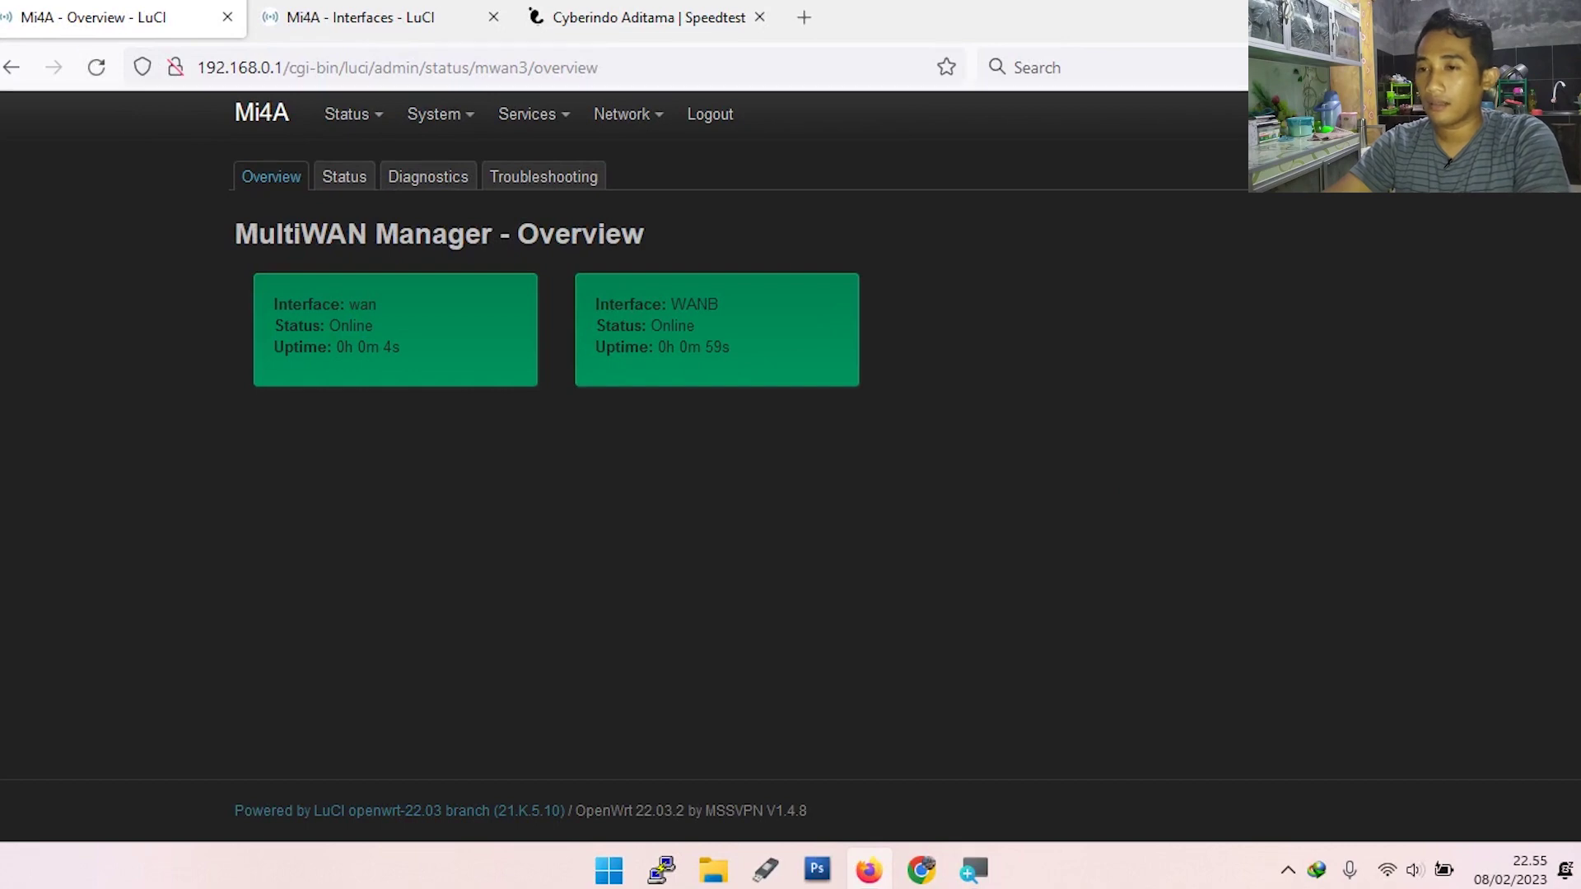
Reload the speedtest.cbn.id page and run a speed test with both WAN and WANB running.
left_click(458, 71)
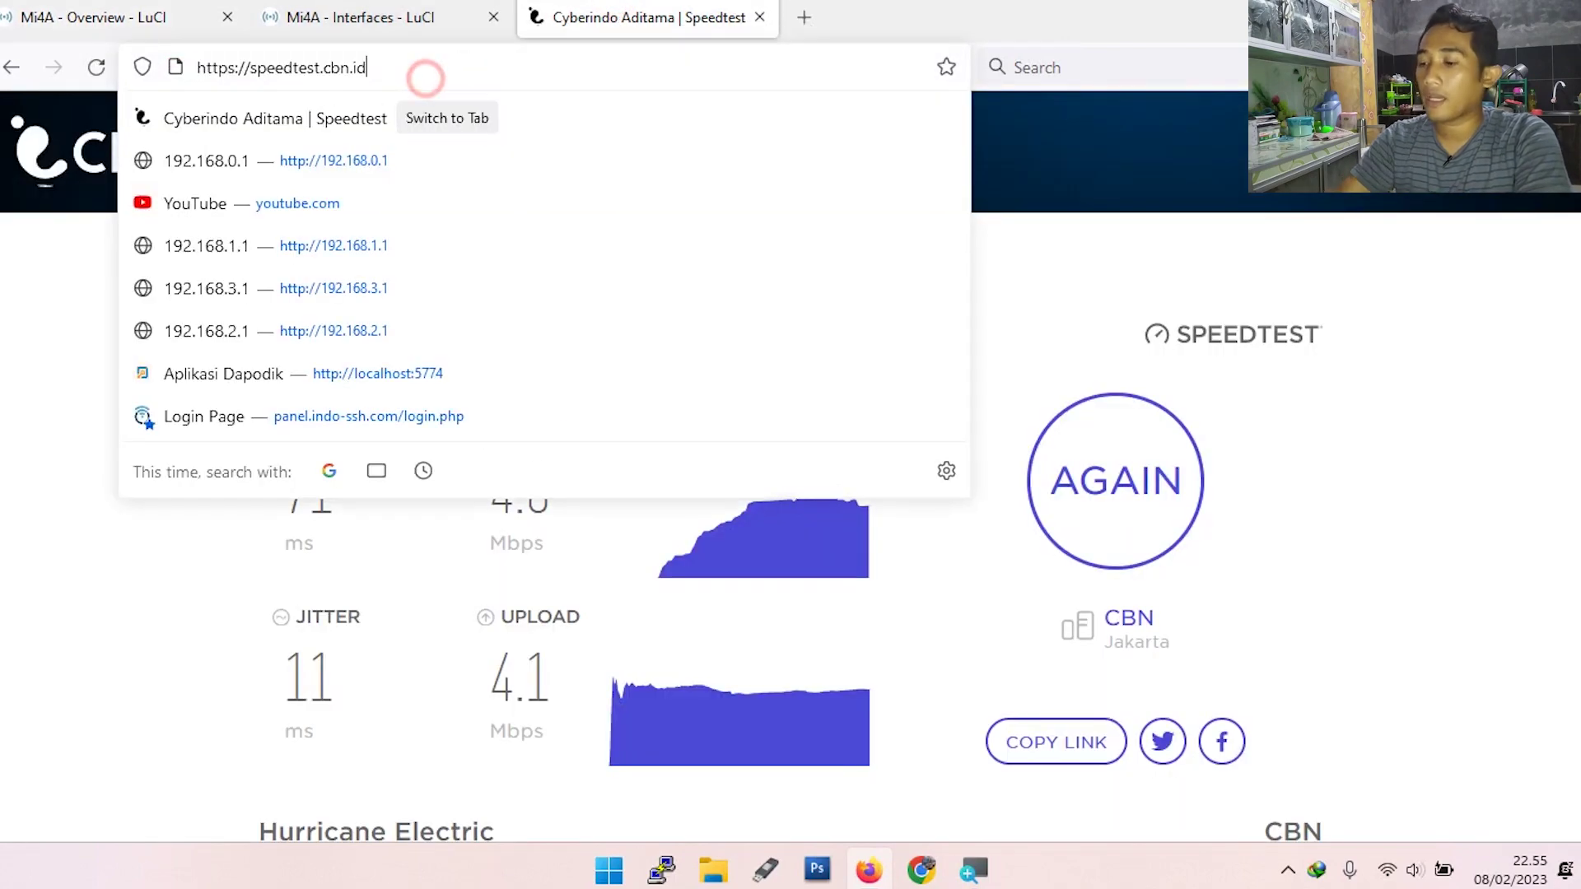
key("Return")
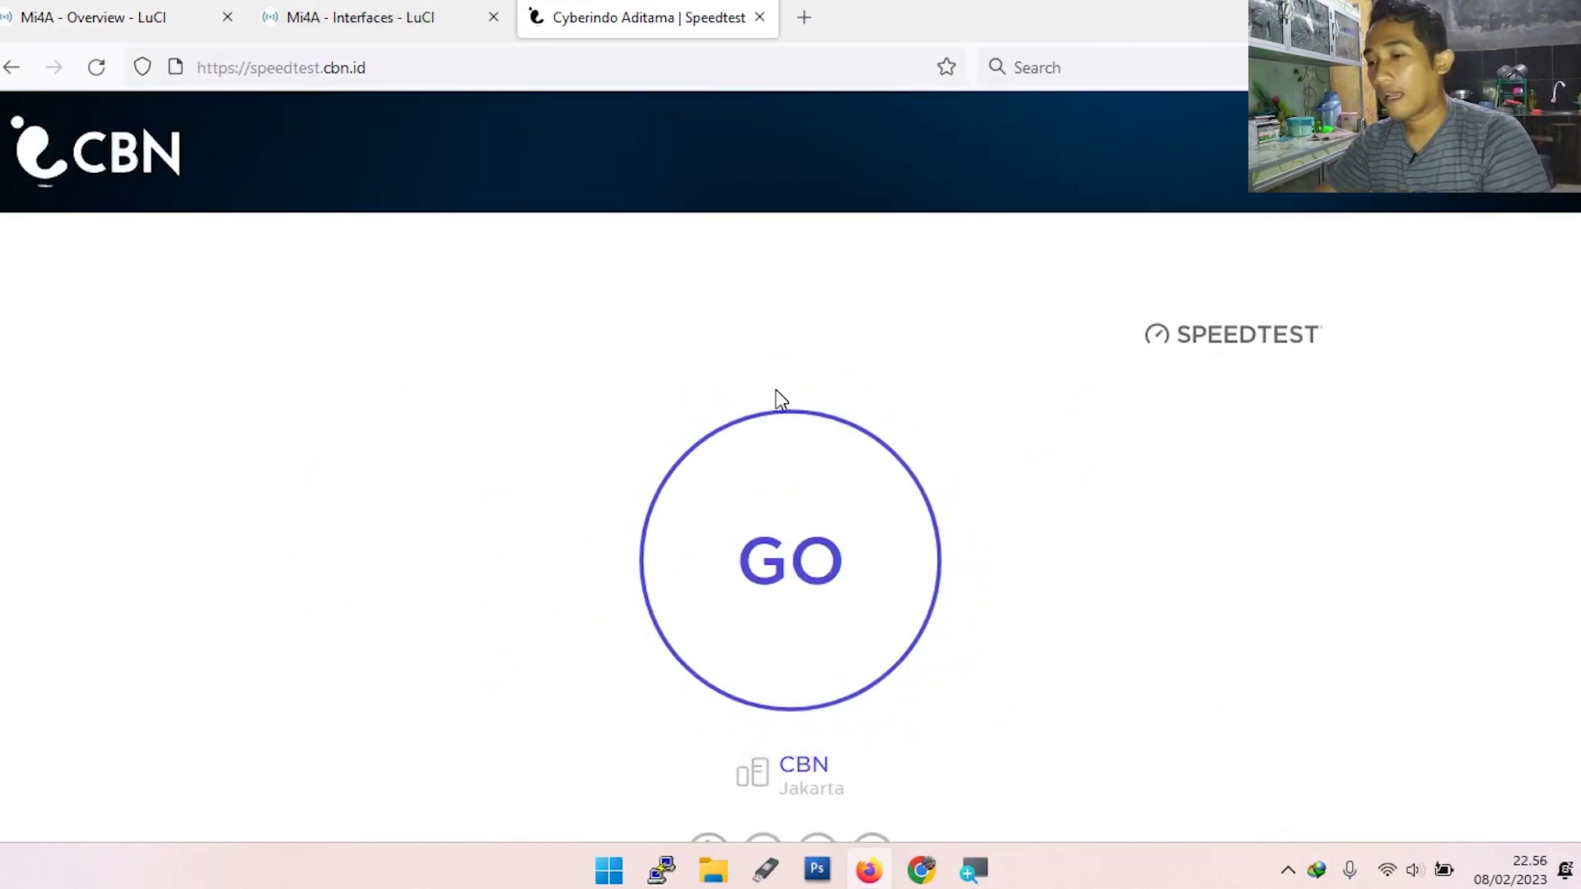
left_click(826, 450)
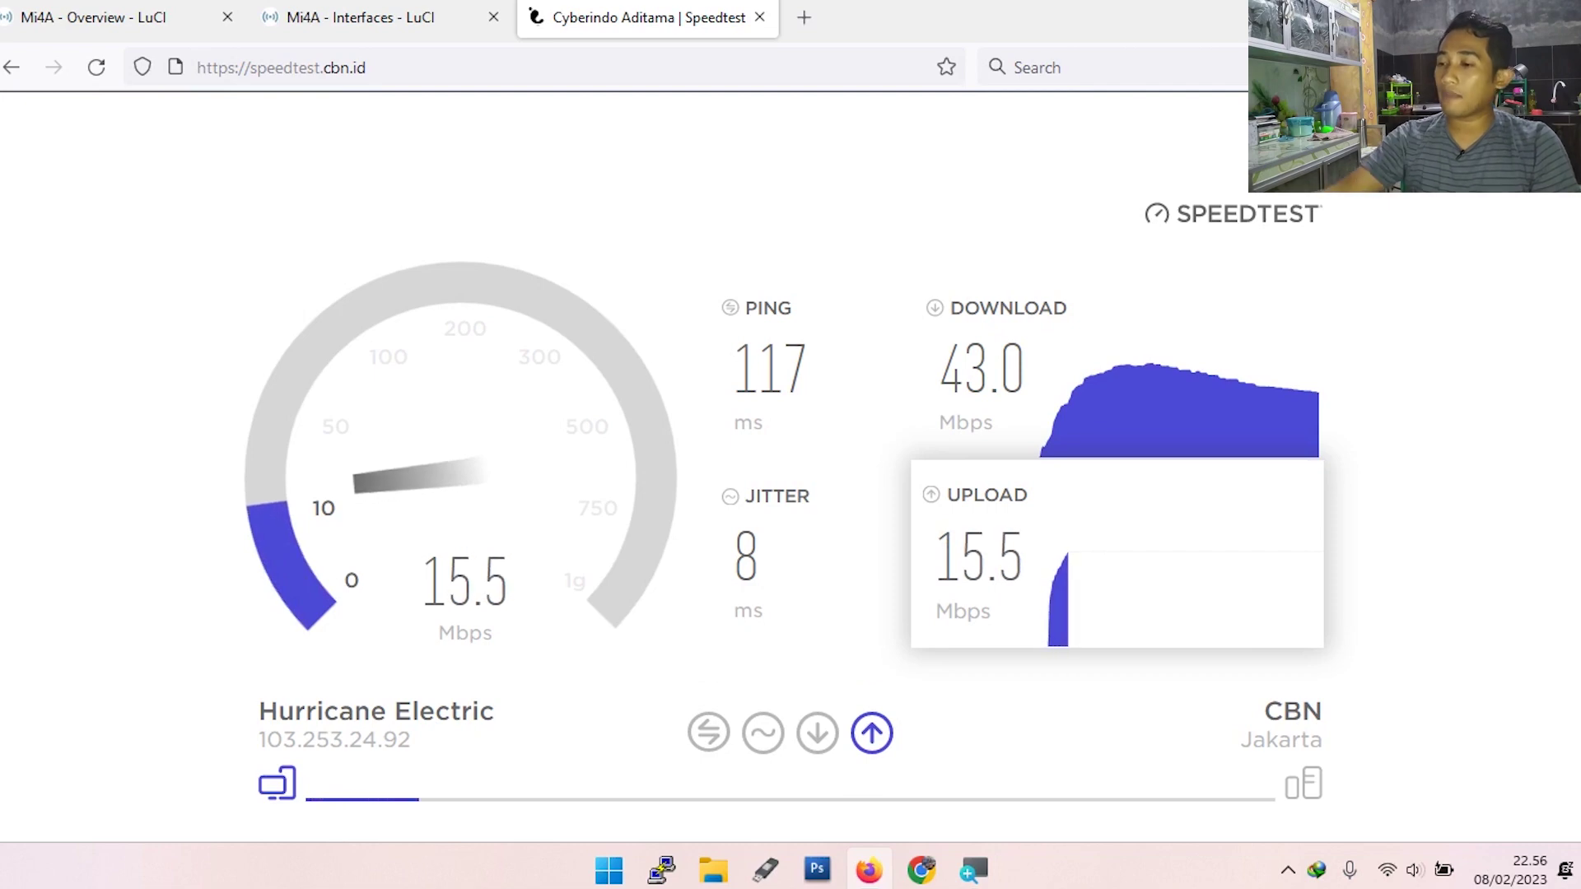
Open the router's wireless overview and examine the channel frequency of radio0 and the 802.11 standard of radio1.
left_click(387, 8)
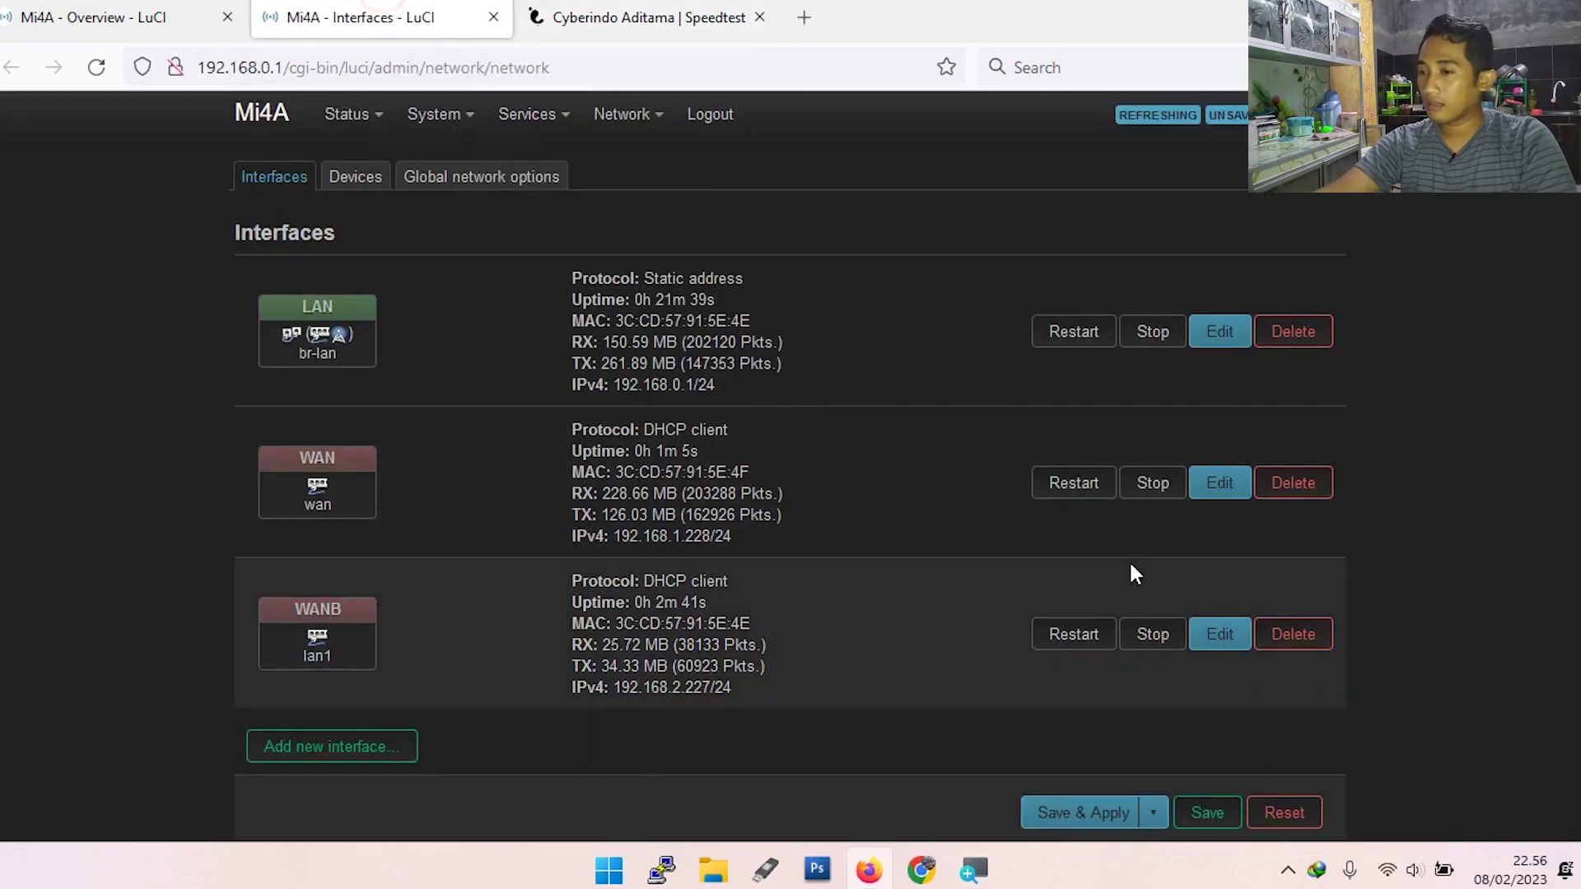
mouse_move(623, 123)
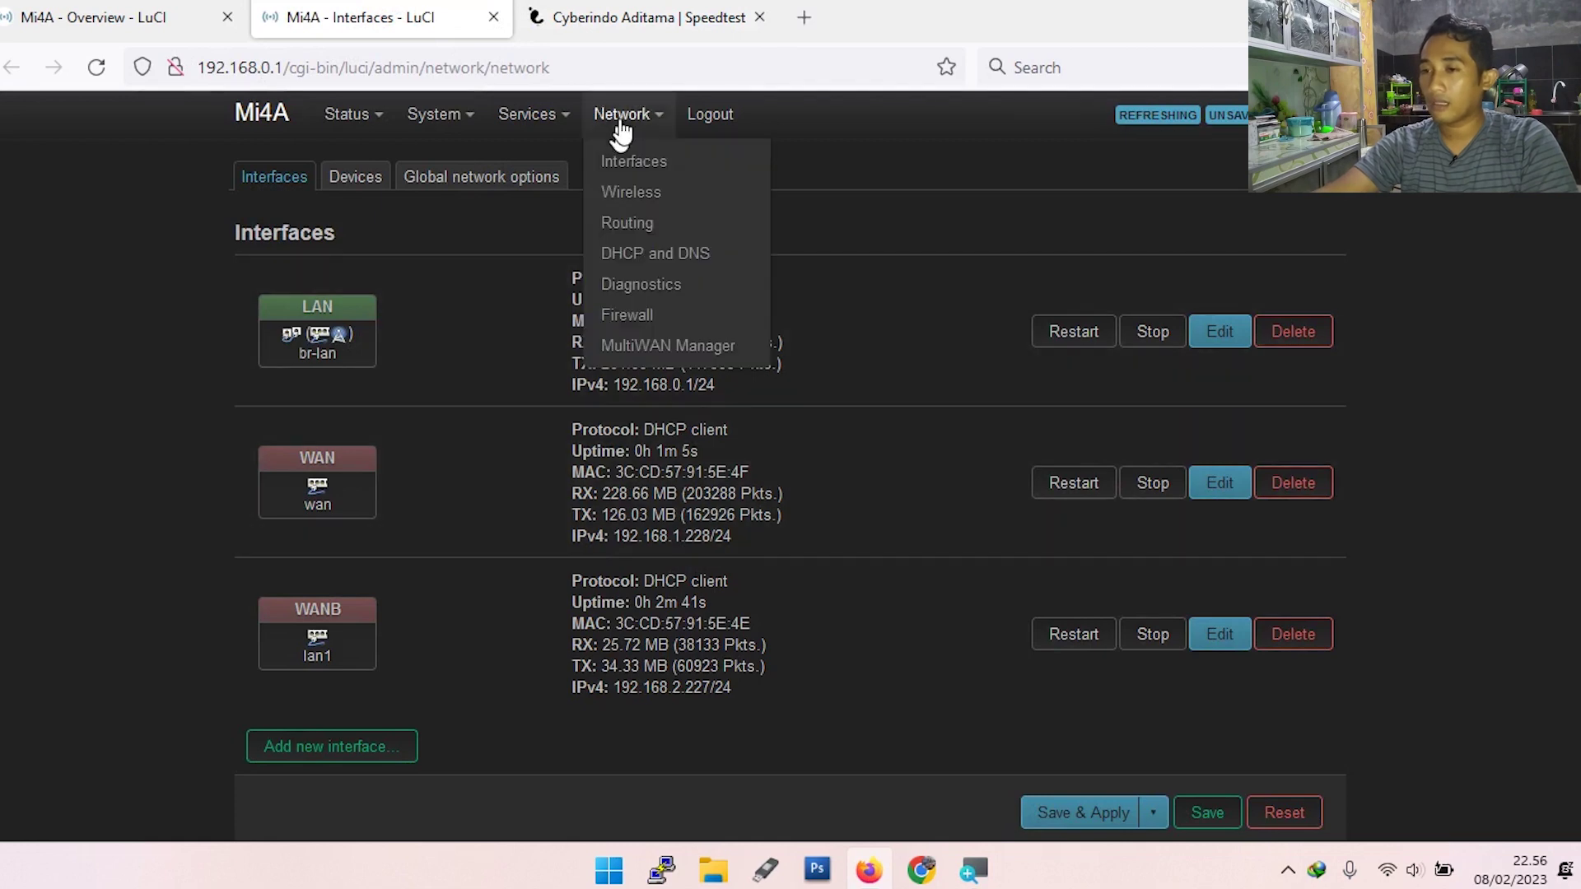
left_click(650, 198)
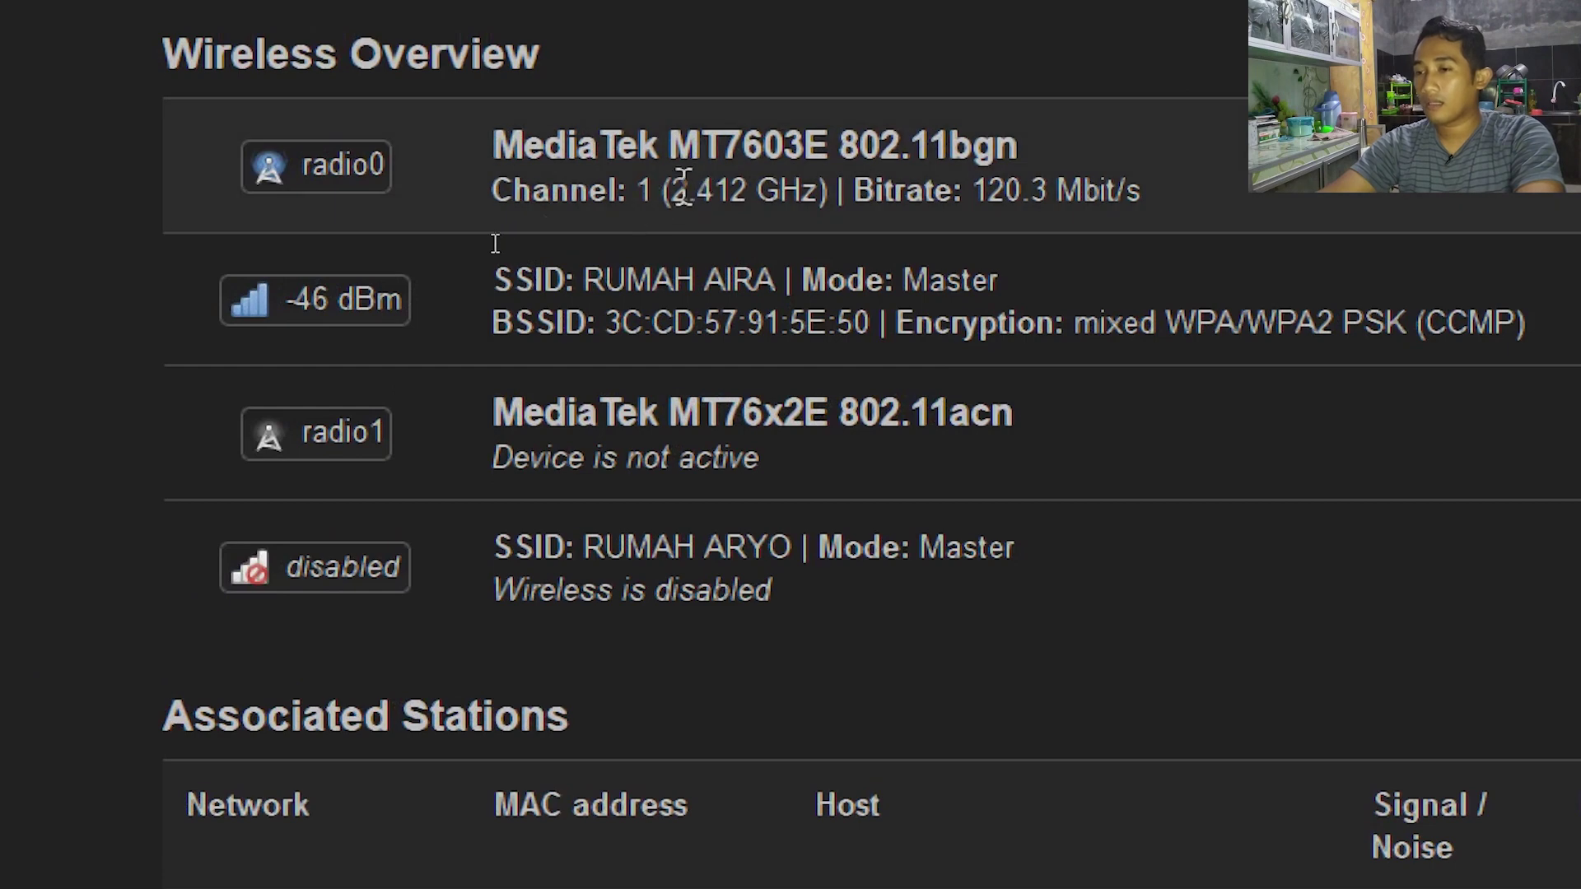
left_click_drag(671, 191, 753, 194)
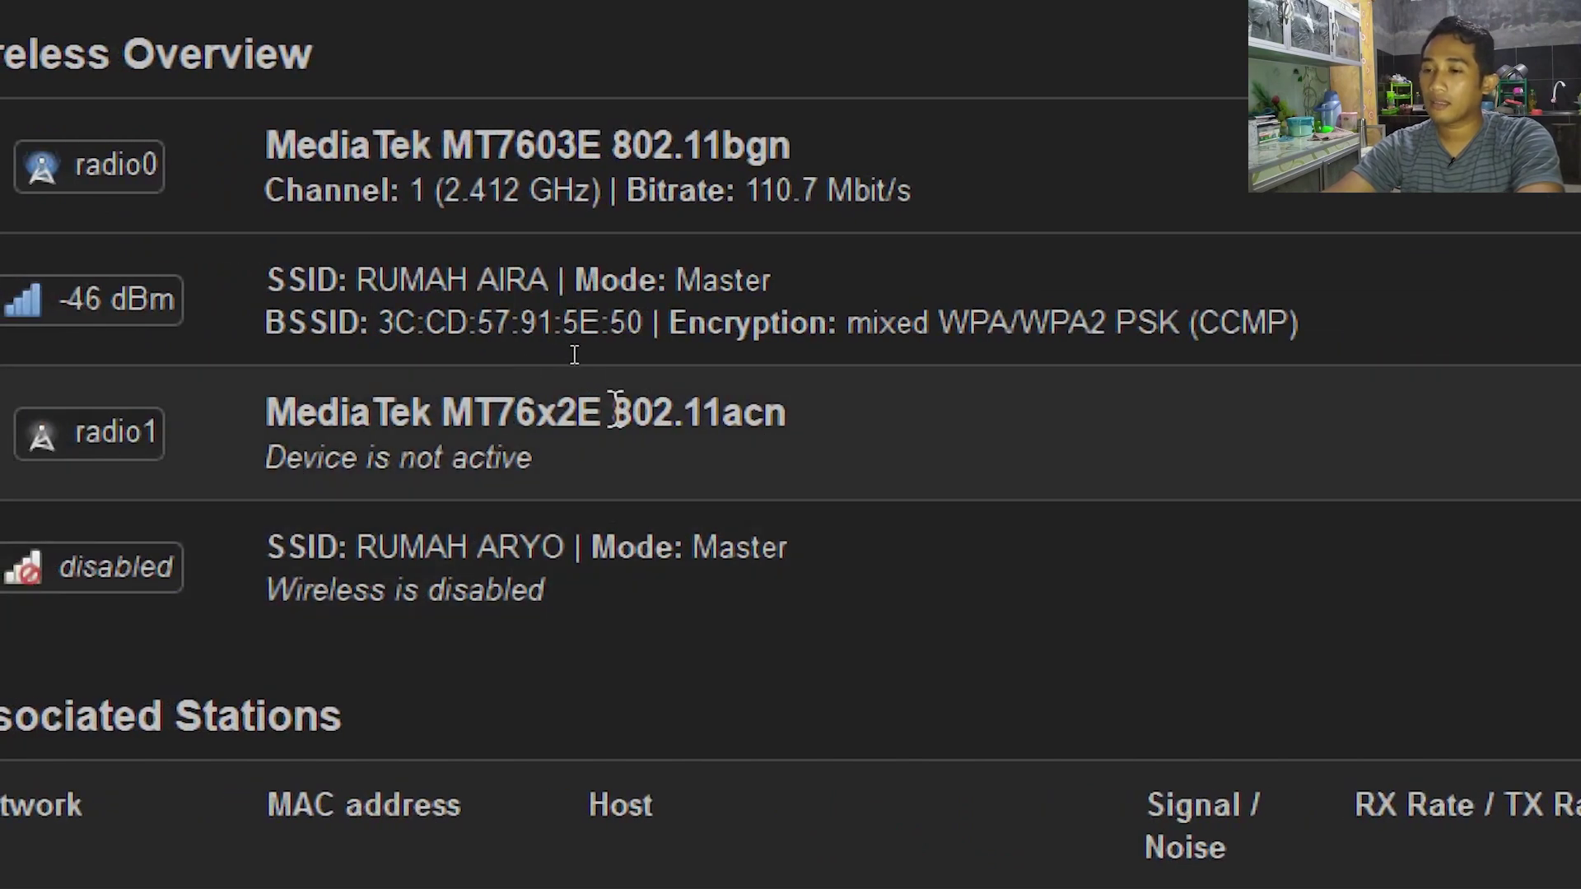
left_click_drag(808, 431, 628, 427)
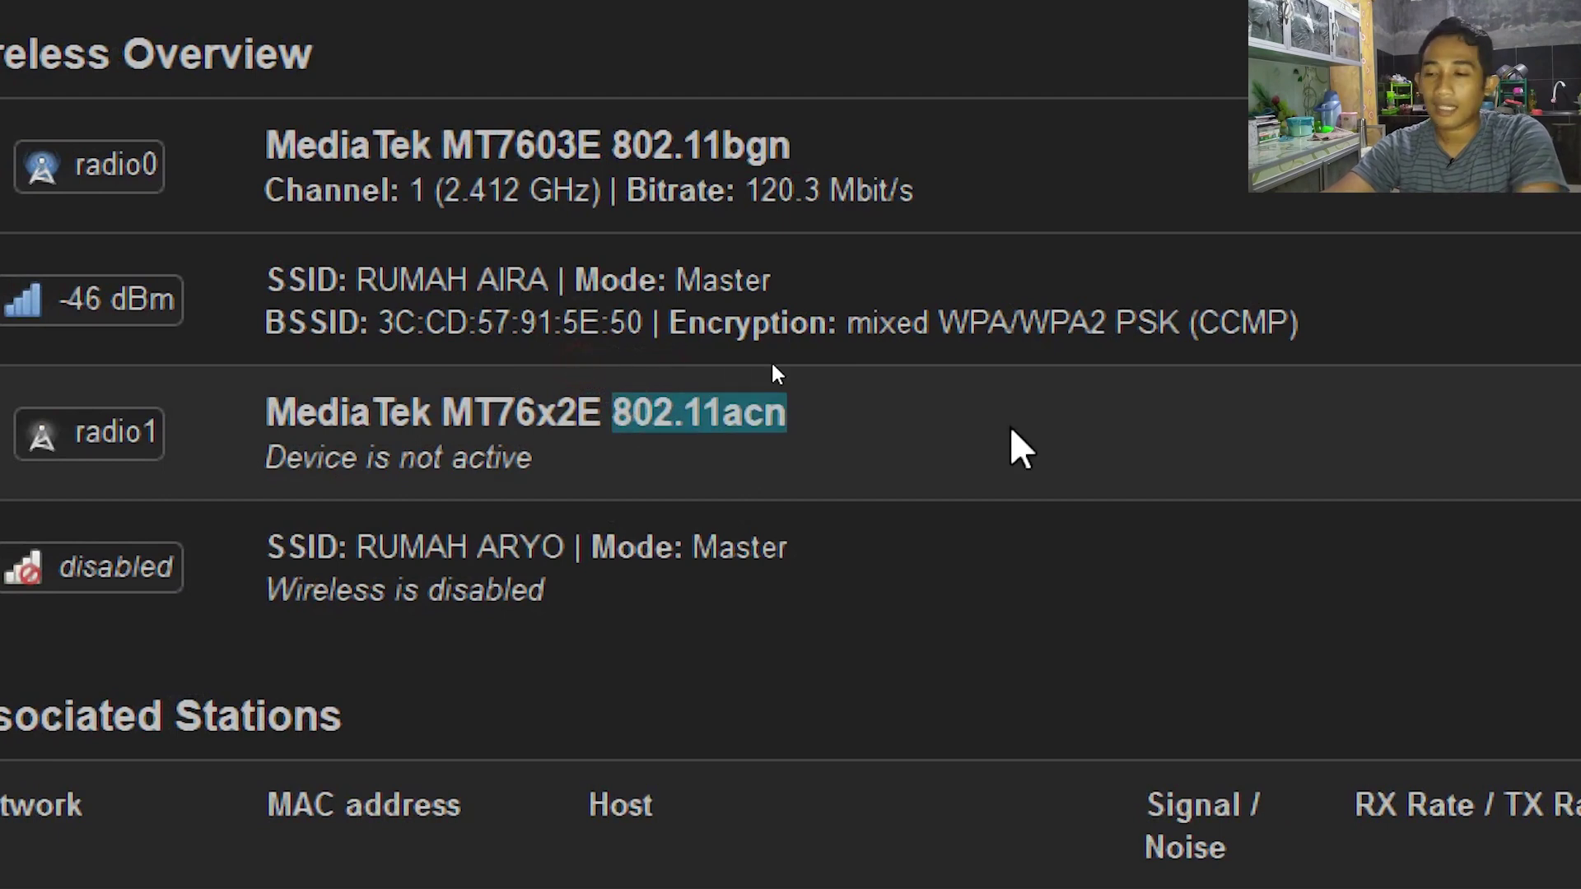
left_click(668, 445)
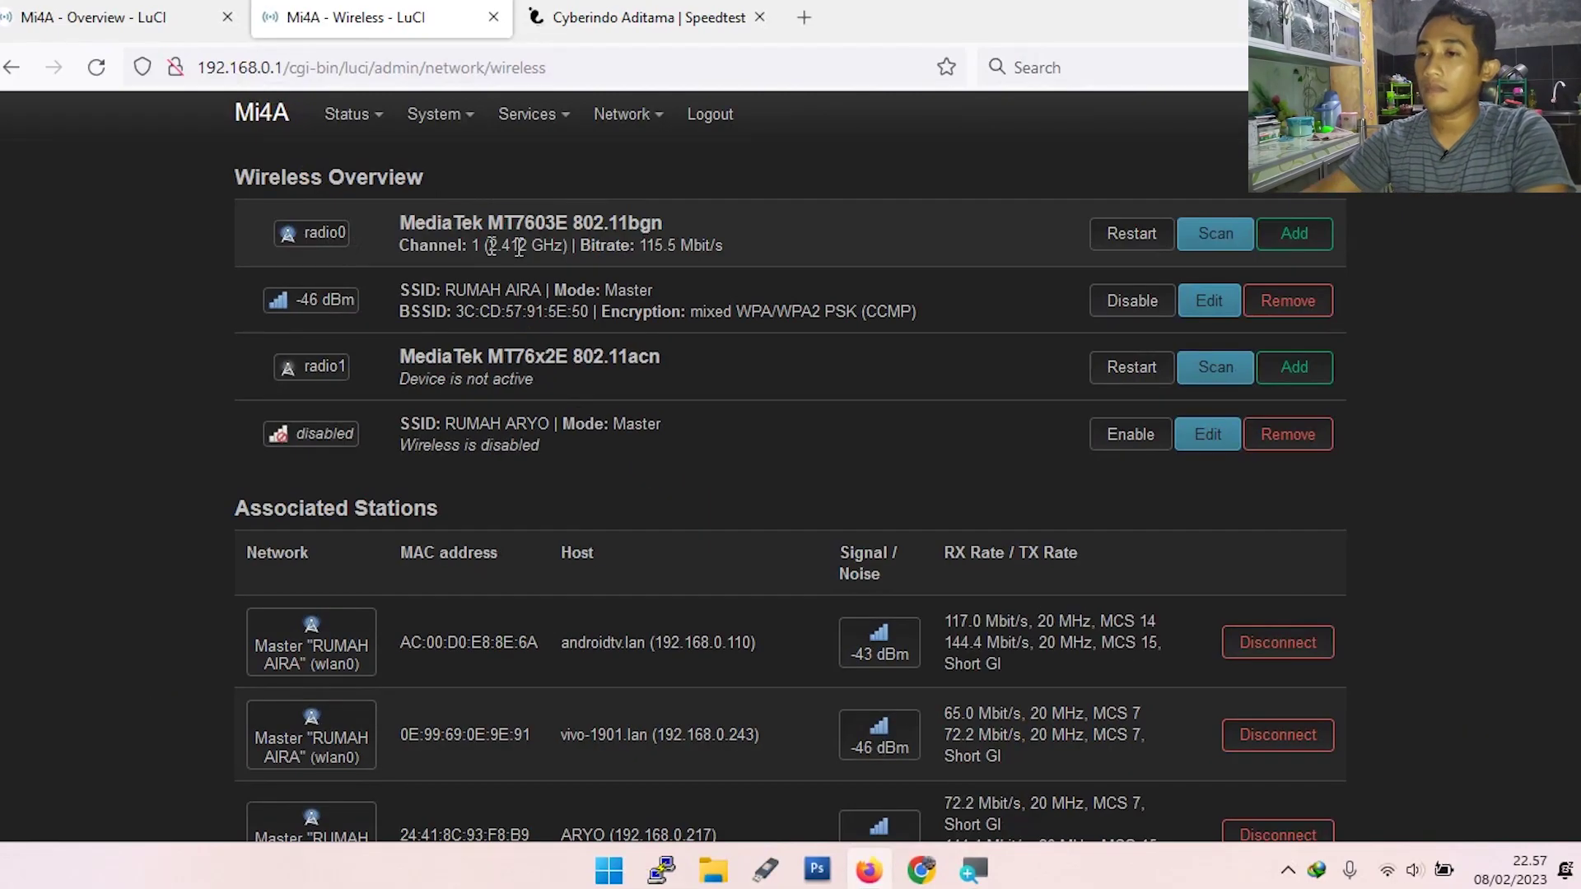
Return to the finished speed test results and show the hidden system tray icons.
left_click(648, 17)
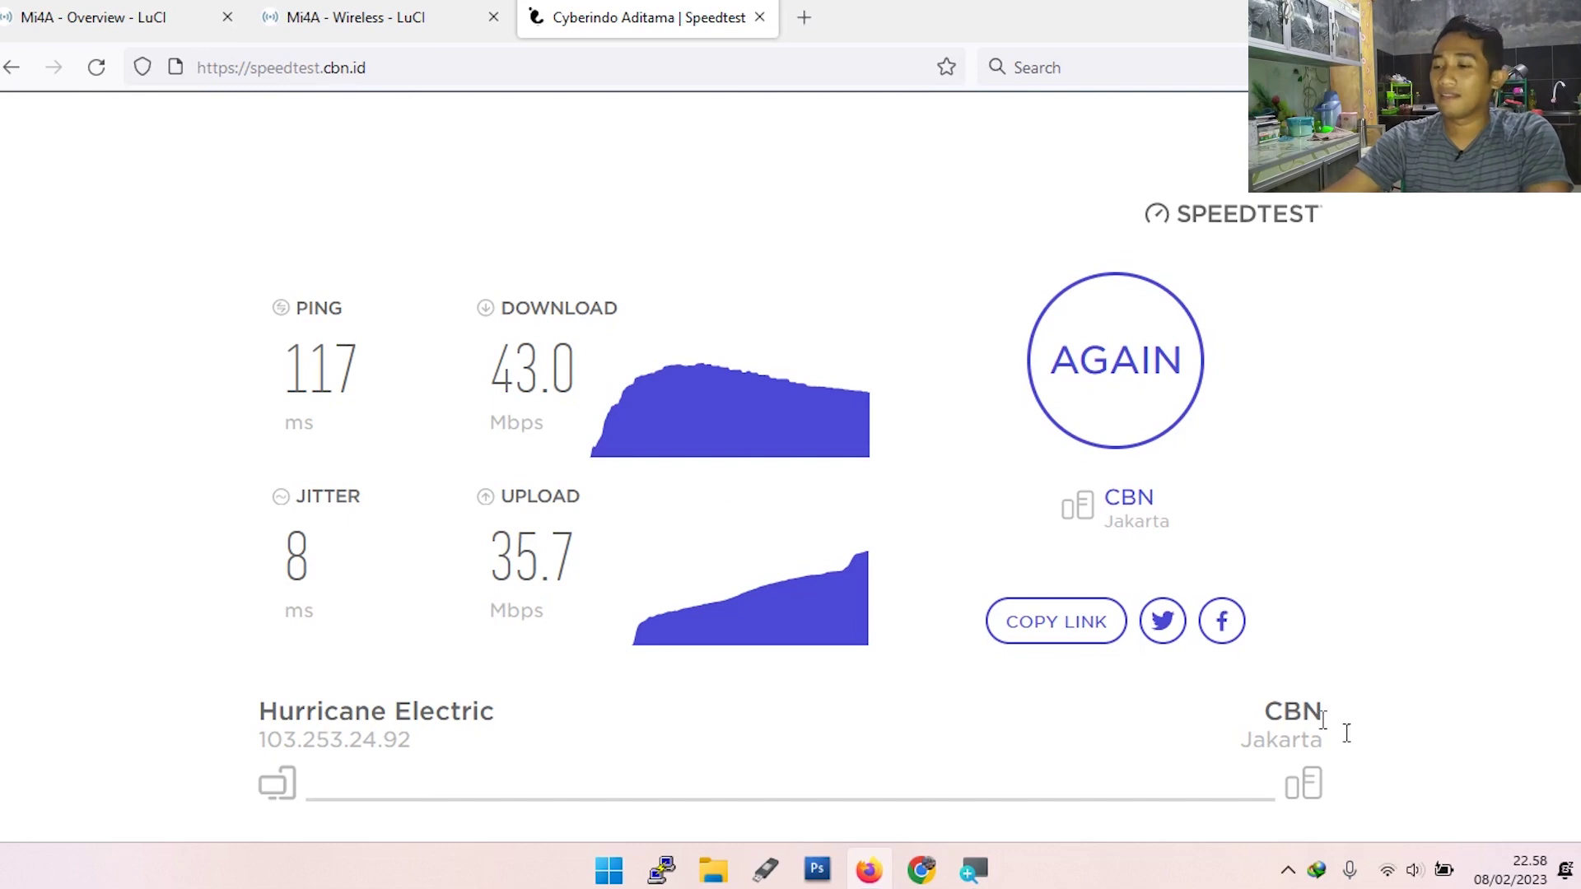
left_click(1287, 871)
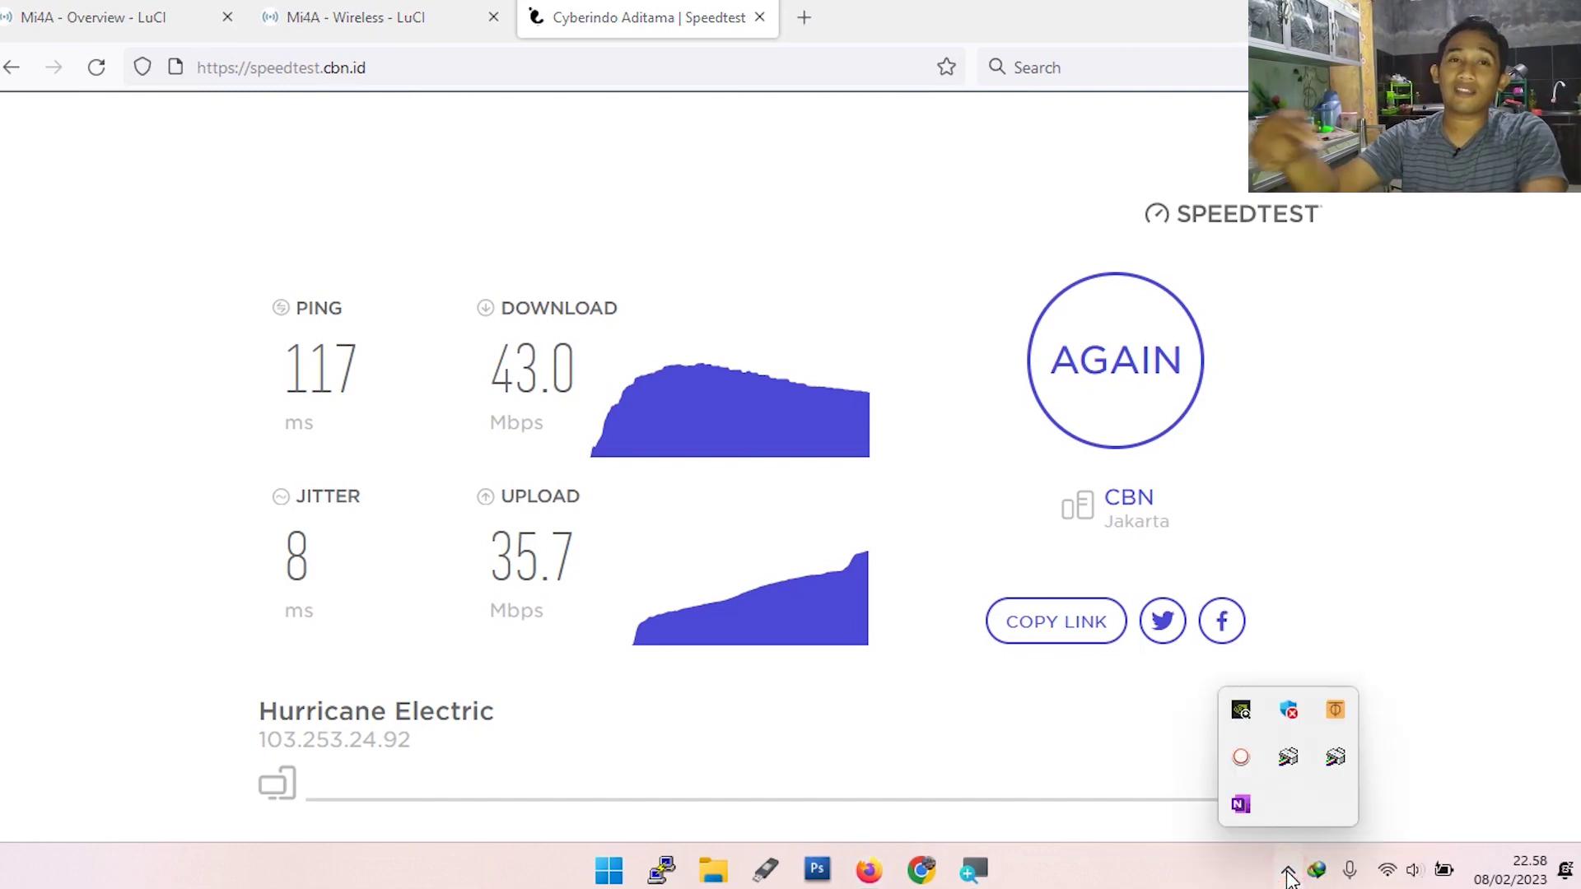